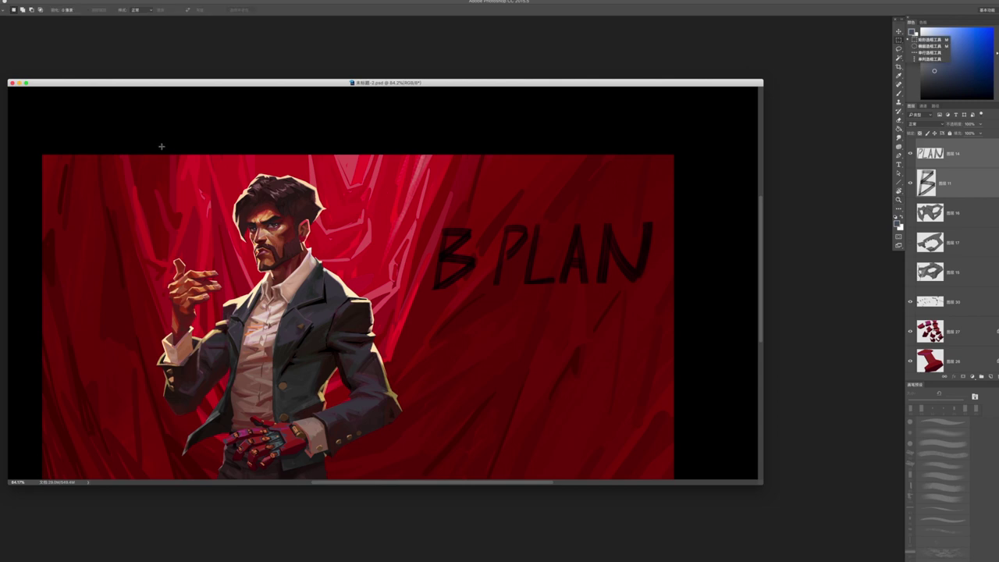
# - Copy a rectangular area around the man and paste it into a new white clipboard-sized document
pyautogui.moveTo(130, 143); pyautogui.dragTo(417, 492)
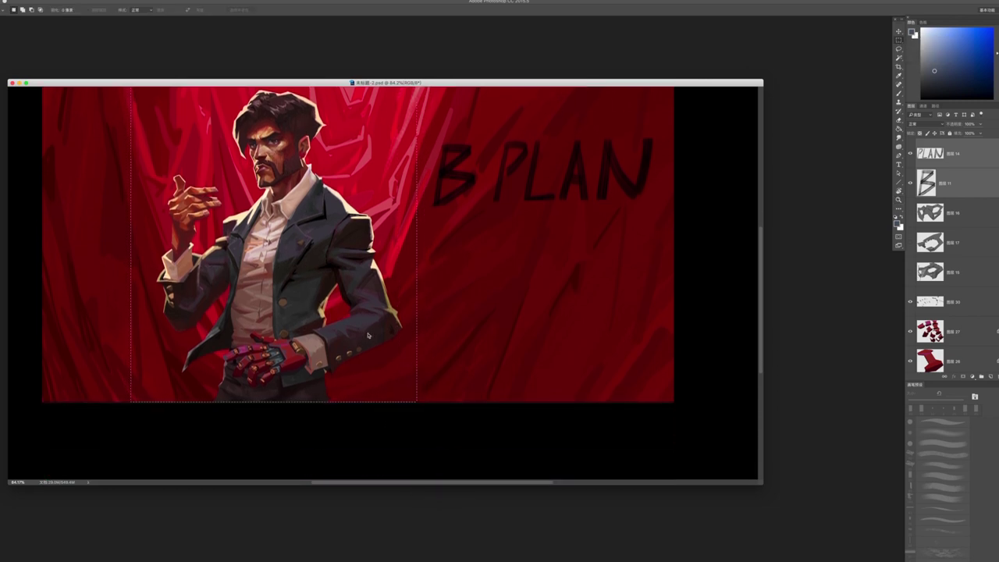
pyautogui.press('super+n')
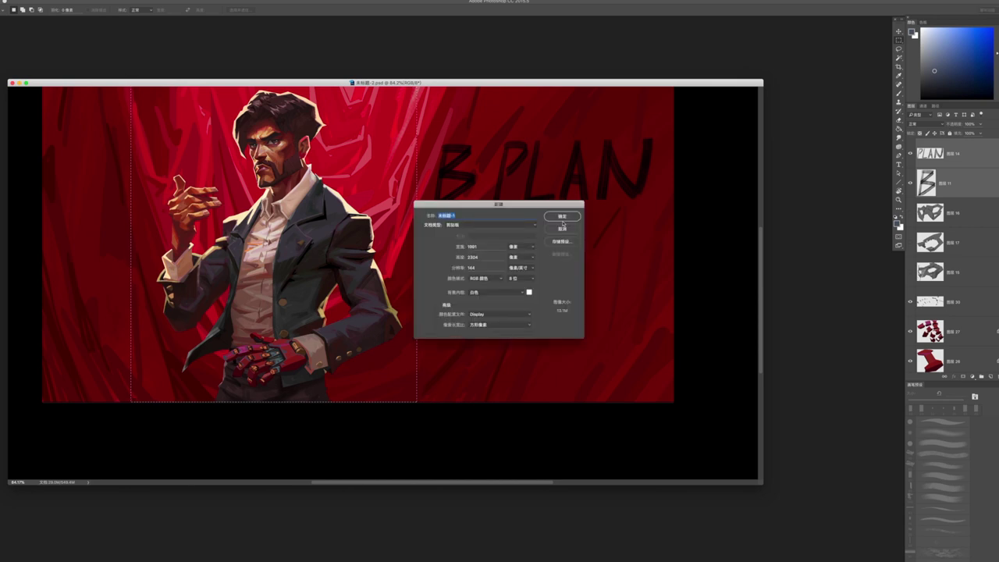
pyautogui.press('Return')
pyautogui.press('super+v')
# - Desaturate the pasted figure, ready the Brush with a sampled grey, and place the new document beside the original painting
pyautogui.moveTo(276, 32); pyautogui.dragTo(526, 57)
pyautogui.moveTo(587, 453); pyautogui.dragTo(777, 560)
pyautogui.press('super+shift+u')
pyautogui.press('b')
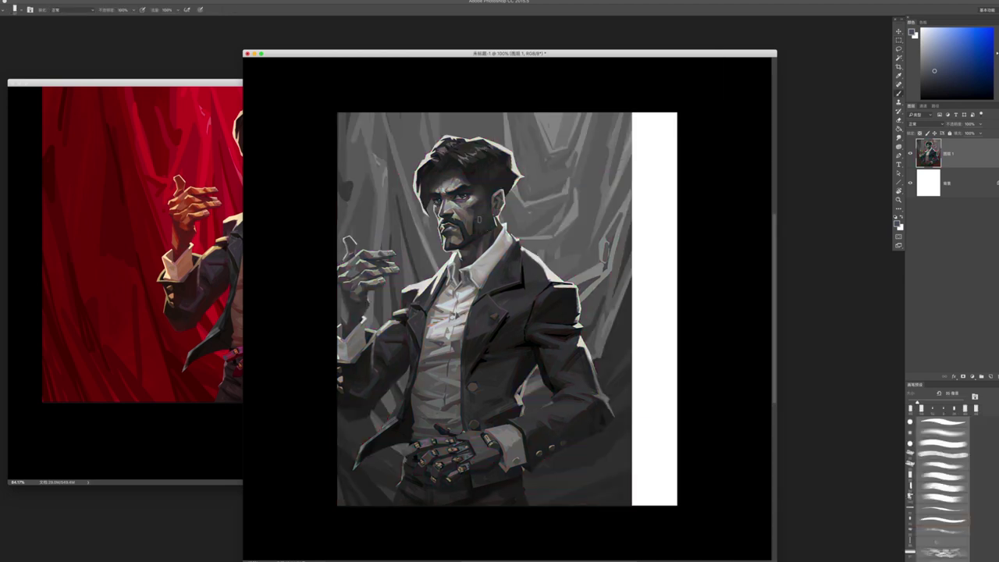
pyautogui.keyDown('alt'); pyautogui.click(430, 255); pyautogui.keyUp('alt')
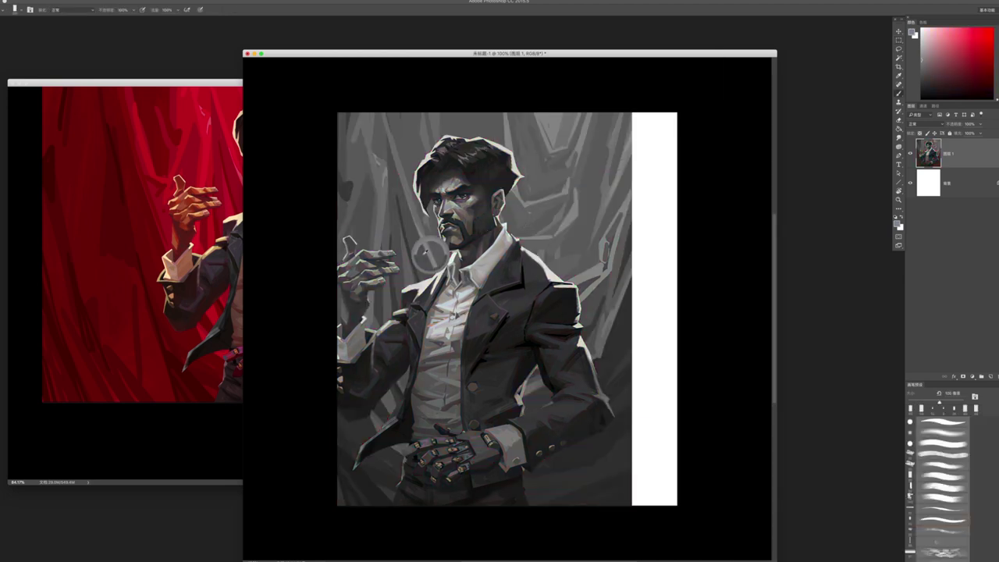
pyautogui.moveTo(580, 55); pyautogui.dragTo(686, 44)
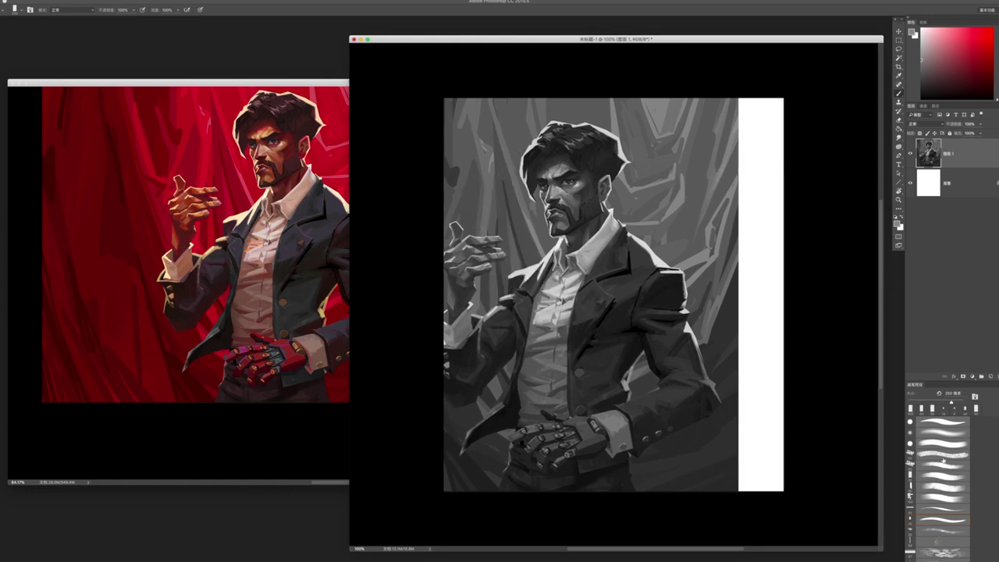
# - Add an empty layer on top, merge the figure layer with the white background, and make the empty layer active
pyautogui.click(985, 376)
pyautogui.click(996, 182)
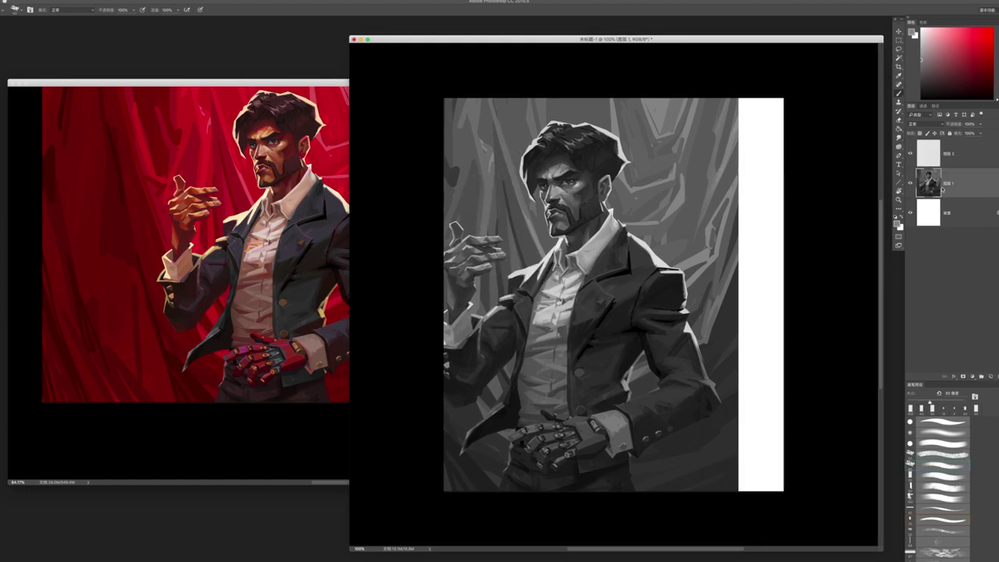
pyautogui.hotkey('ctrl', 'e')
pyautogui.click(968, 154)
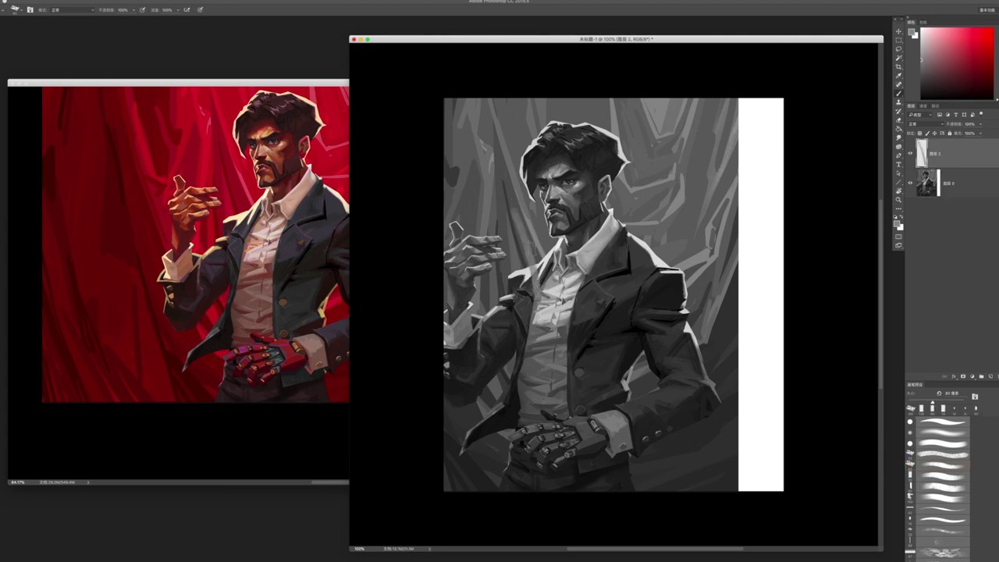
# - Rough in a near-black background around the figure with a large textured brush, covering the raised hand and white strip
pyautogui.moveTo(507, 266)
pyautogui.mouseDown()
pyautogui.moveTo(503, 336)
pyautogui.moveTo(469, 203)
pyautogui.moveTo(480, 176)
pyautogui.mouseUp()
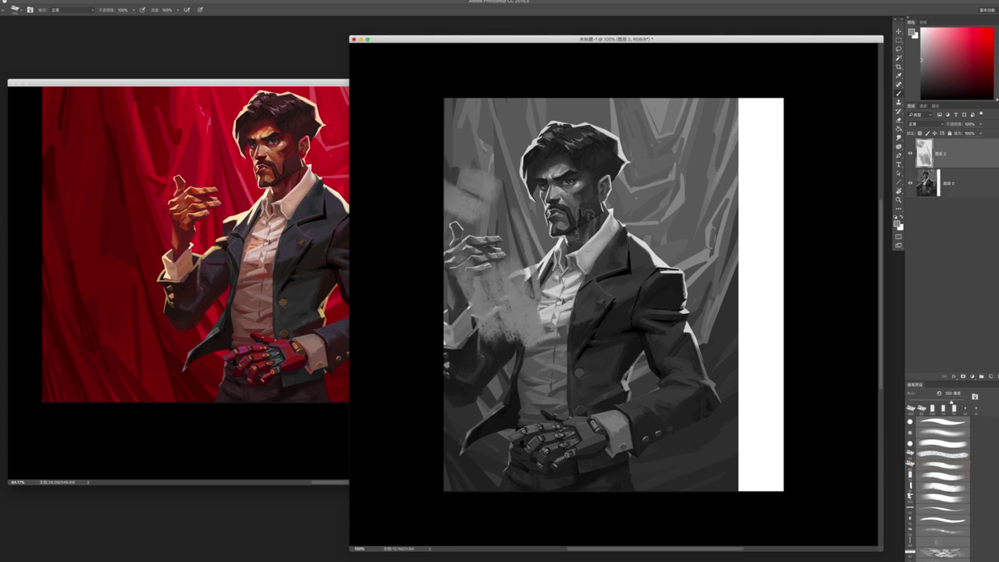
pyautogui.press('x')
pyautogui.moveTo(480, 324)
pyautogui.mouseDown()
pyautogui.moveTo(469, 188)
pyautogui.moveTo(477, 82)
pyautogui.moveTo(602, 110)
pyautogui.moveTo(622, 82)
pyautogui.moveTo(703, 149)
pyautogui.moveTo(686, 86)
pyautogui.moveTo(750, 156)
pyautogui.moveTo(769, 227)
pyautogui.moveTo(695, 312)
pyautogui.moveTo(750, 312)
pyautogui.mouseUp()
pyautogui.press(']')
pyautogui.moveTo(414, 320); pyautogui.dragTo(511, 283)
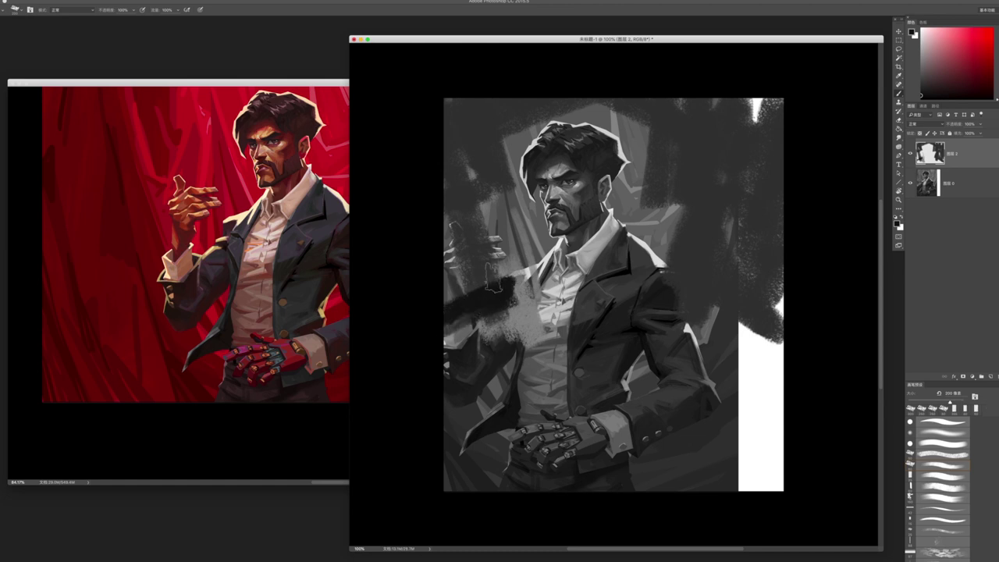
pyautogui.moveTo(472, 238)
pyautogui.mouseDown()
pyautogui.moveTo(523, 273)
pyautogui.moveTo(466, 328)
pyautogui.moveTo(413, 484)
pyautogui.mouseUp()
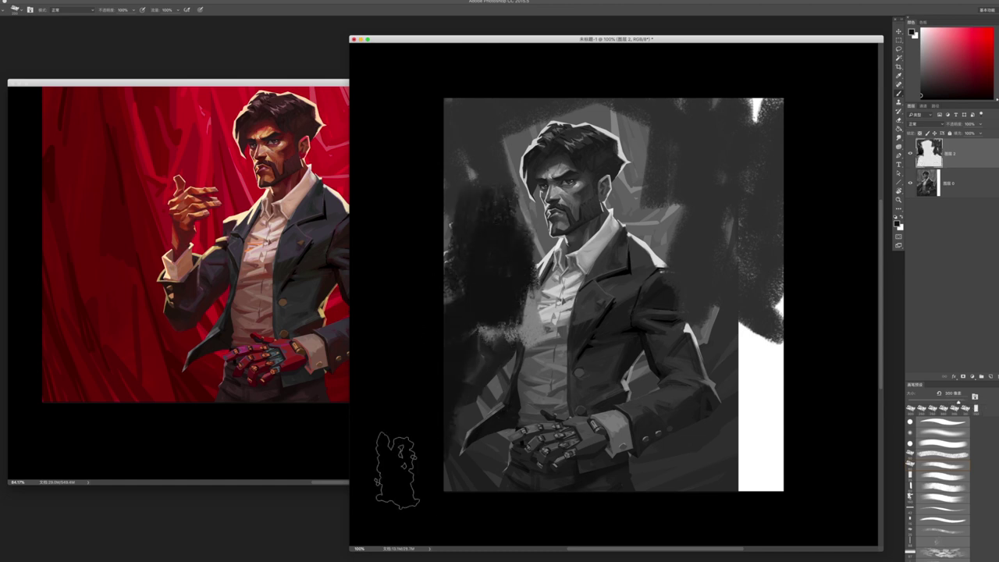
pyautogui.moveTo(800, 324)
pyautogui.mouseDown()
pyautogui.moveTo(761, 313)
pyautogui.moveTo(777, 285)
pyautogui.moveTo(680, 268)
pyautogui.moveTo(781, 121)
pyautogui.moveTo(695, 148)
pyautogui.moveTo(664, 222)
pyautogui.mouseUp()
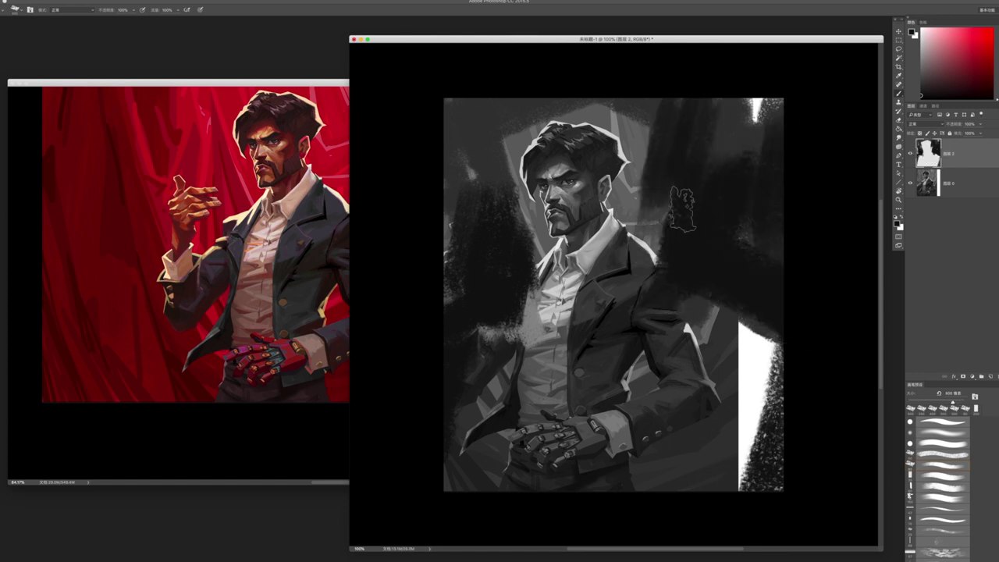
# - Lay light grey strokes over the face, neck and collar with a smaller flat brush
pyautogui.press('[')
pyautogui.press('[')
pyautogui.press('[')
pyautogui.press('[')
pyautogui.press('[')
pyautogui.press('[')
pyautogui.press('[')
pyautogui.press('[')
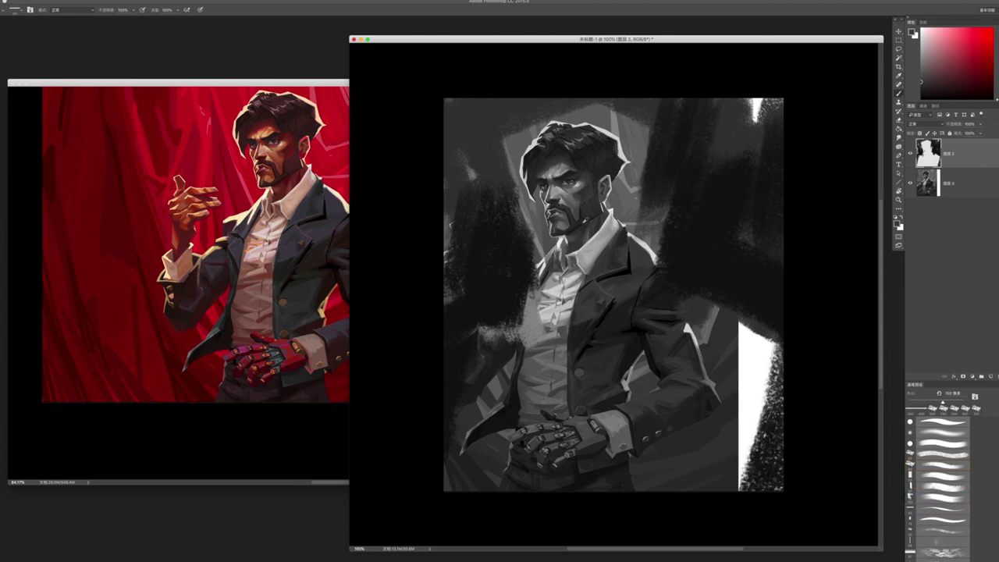
pyautogui.moveTo(539, 153); pyautogui.dragTo(554, 281)
pyautogui.moveTo(601, 148); pyautogui.dragTo(605, 293)
pyautogui.moveTo(633, 160)
pyautogui.mouseDown()
pyautogui.moveTo(632, 277)
pyautogui.moveTo(644, 235)
pyautogui.mouseUp()
pyautogui.moveTo(557, 312)
pyautogui.mouseDown()
pyautogui.moveTo(642, 247)
pyautogui.moveTo(659, 317)
pyautogui.mouseUp()
pyautogui.moveTo(542, 279); pyautogui.dragTo(556, 320)
# - Block in both shoulders and sleeves of the jacket with broad dark grey strokes, widening it over the white strip
pyautogui.keyDown('alt'); pyautogui.click(510, 297); pyautogui.keyUp('alt')
pyautogui.press(']')
pyautogui.press(']')
pyautogui.keyDown('alt'); pyautogui.click(497, 344); pyautogui.keyUp('alt')
pyautogui.moveTo(576, 318); pyautogui.dragTo(425, 373)
pyautogui.moveTo(546, 336); pyautogui.dragTo(447, 420)
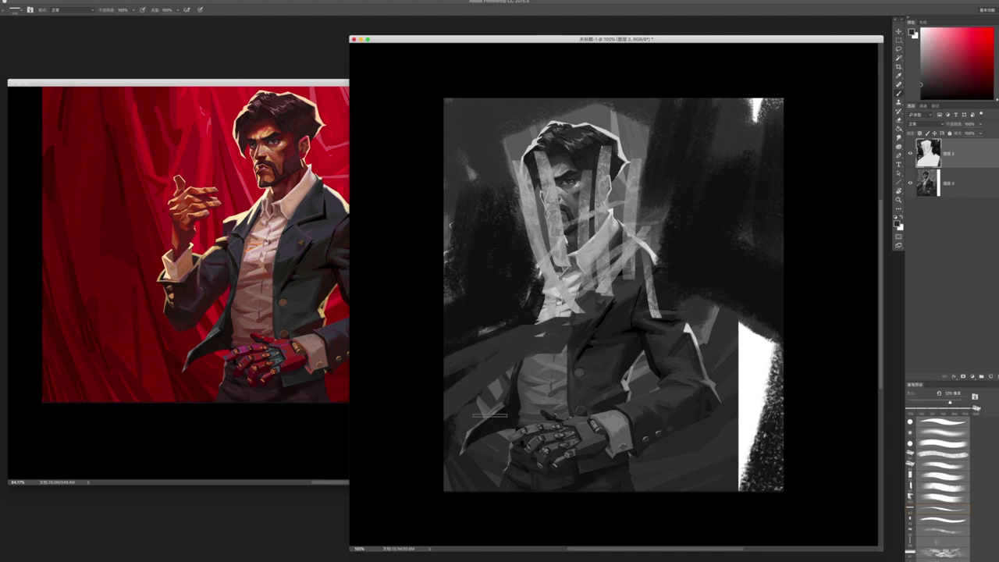
pyautogui.moveTo(559, 354); pyautogui.dragTo(473, 421)
pyautogui.moveTo(613, 460); pyautogui.dragTo(691, 327)
pyautogui.moveTo(648, 459); pyautogui.dragTo(714, 301)
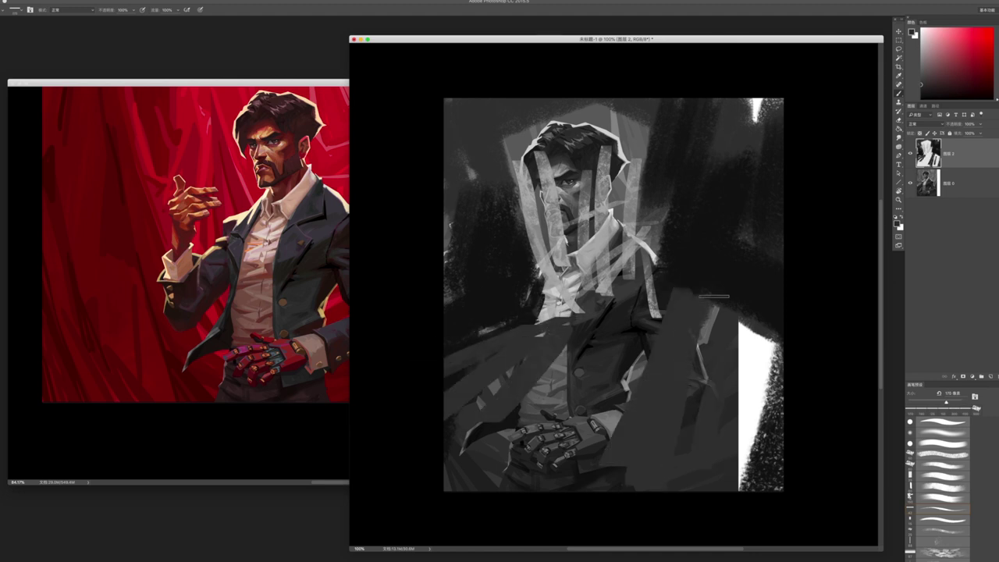
pyautogui.moveTo(758, 484); pyautogui.dragTo(742, 345)
pyautogui.moveTo(769, 445)
pyautogui.mouseDown()
pyautogui.moveTo(738, 326)
pyautogui.moveTo(751, 326)
pyautogui.mouseUp()
pyautogui.moveTo(737, 468); pyautogui.dragTo(757, 352)
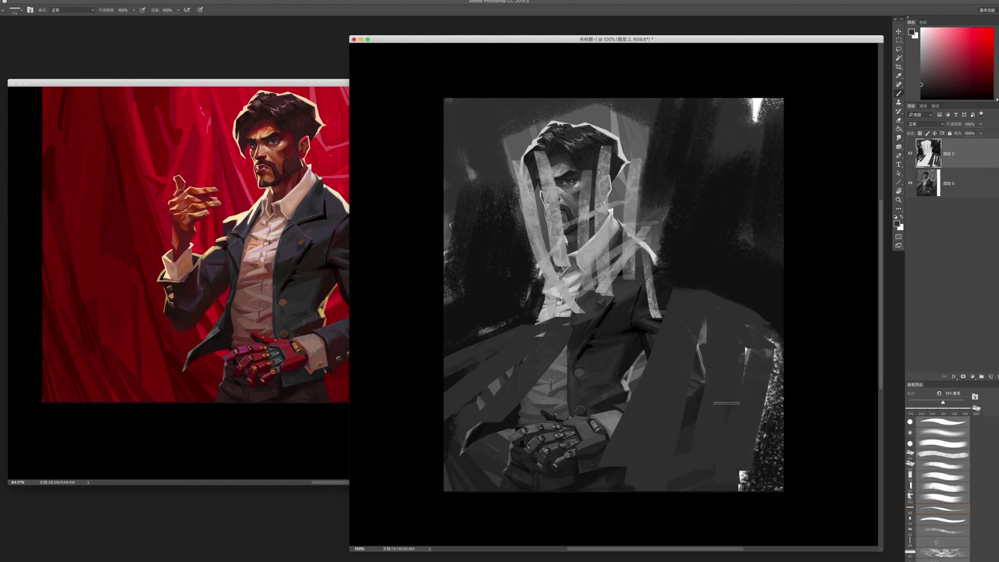
# - Paint both sides of the shirt collar in sampled light grey
pyautogui.keyDown('alt'); pyautogui.click(602, 283); pyautogui.keyUp('alt')
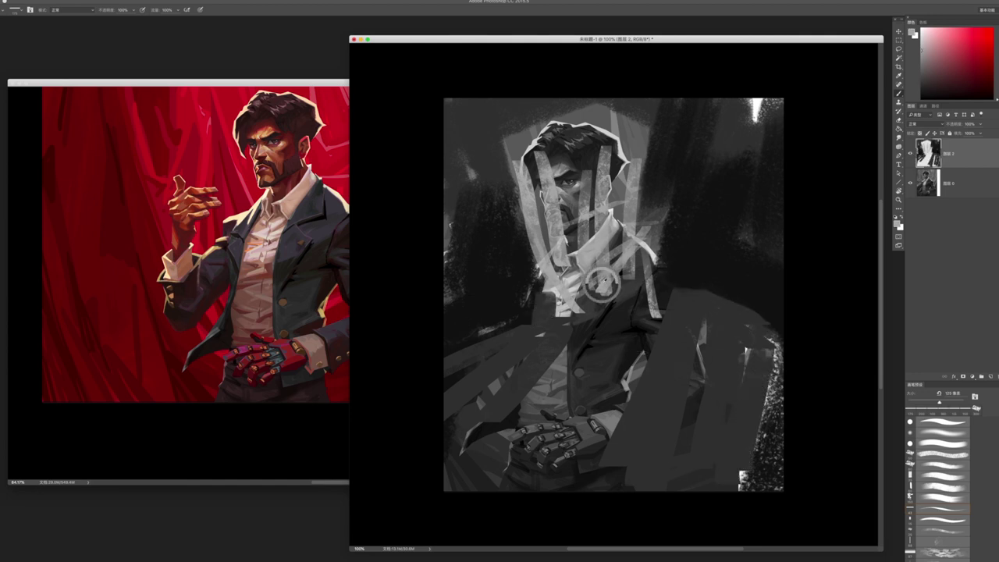
pyautogui.moveTo(661, 273); pyautogui.dragTo(642, 312)
pyautogui.moveTo(642, 312); pyautogui.dragTo(621, 347)
pyautogui.moveTo(570, 278); pyautogui.dragTo(548, 337)
pyautogui.moveTo(547, 295)
pyautogui.mouseDown()
pyautogui.moveTo(568, 332)
pyautogui.moveTo(542, 345)
pyautogui.mouseUp()
# - Cover the jacket front, old hand and lower torso with sampled dark grey strokes
pyautogui.keyDown('alt'); pyautogui.click(512, 338); pyautogui.keyUp('alt')
pyautogui.press(']')
pyautogui.moveTo(460, 330); pyautogui.dragTo(448, 398)
pyautogui.moveTo(496, 360); pyautogui.dragTo(468, 452)
pyautogui.moveTo(467, 403); pyautogui.dragTo(488, 476)
pyautogui.press(']')
pyautogui.moveTo(625, 422); pyautogui.dragTo(640, 342)
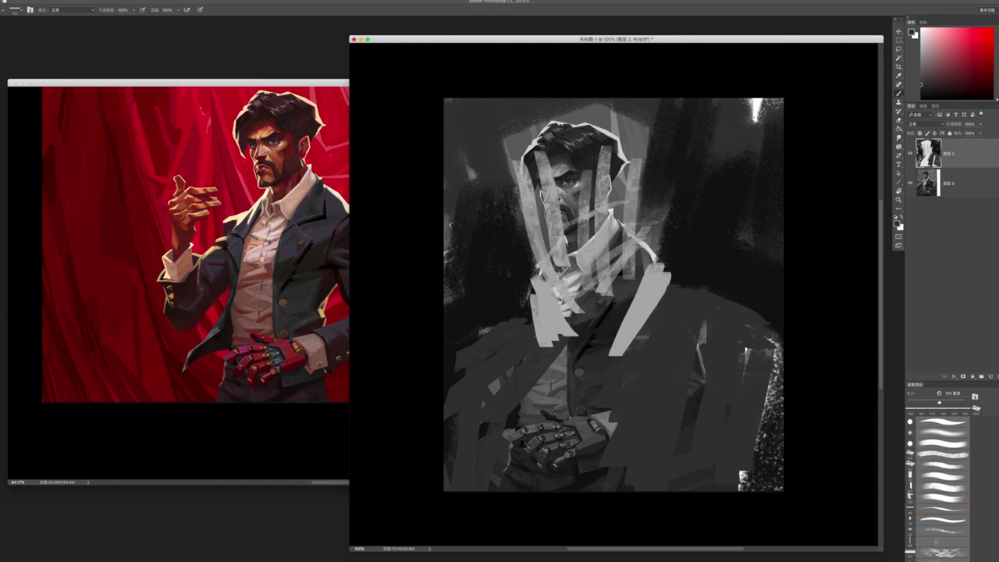
pyautogui.moveTo(605, 409); pyautogui.dragTo(597, 488)
pyautogui.moveTo(518, 393); pyautogui.dragTo(512, 486)
# - Fill the shirt front with light grey vertical strokes from the collar down to the canvas edge
pyautogui.keyDown('alt'); pyautogui.click(551, 327); pyautogui.keyUp('alt')
pyautogui.moveTo(563, 344); pyautogui.dragTo(559, 442)
pyautogui.moveTo(544, 373); pyautogui.dragTo(534, 451)
pyautogui.keyDown('alt'); pyautogui.click(544, 382); pyautogui.keyUp('alt')
pyautogui.moveTo(581, 336); pyautogui.dragTo(571, 438)
pyautogui.press(']')
pyautogui.moveTo(552, 337); pyautogui.dragTo(537, 491)
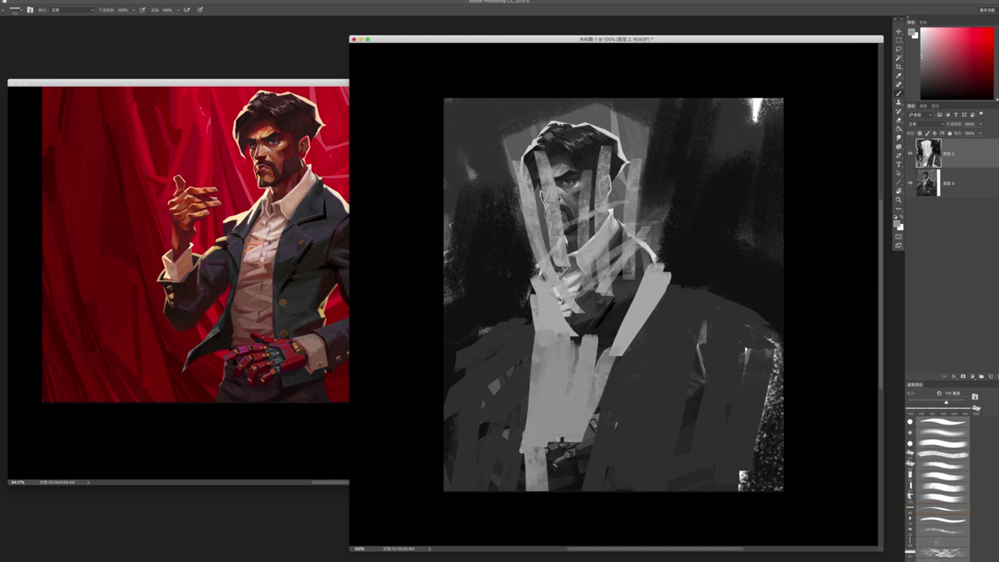
pyautogui.moveTo(570, 439); pyautogui.dragTo(571, 490)
pyautogui.moveTo(590, 410); pyautogui.dragTo(592, 490)
# - Paint a dark fold line across the jacket sleeve and a grey diagonal stroke between the jaw and collar
pyautogui.keyDown('alt'); pyautogui.click(500, 300); pyautogui.keyUp('alt')
pyautogui.moveTo(669, 411); pyautogui.dragTo(769, 326)
pyautogui.press(']')
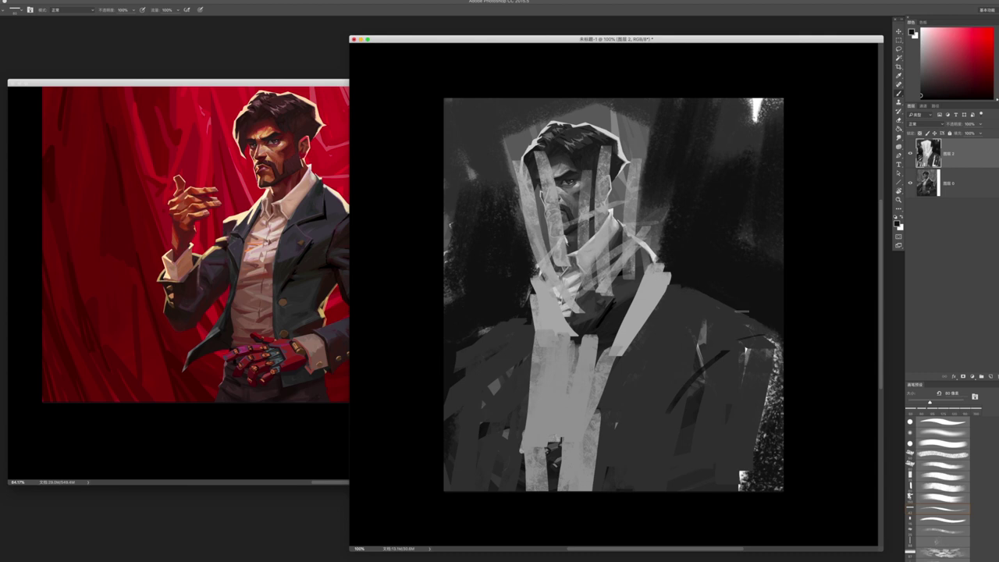
pyautogui.keyDown('alt'); pyautogui.click(625, 297); pyautogui.keyUp('alt')
pyautogui.moveTo(585, 328); pyautogui.dragTo(663, 273)
# - Block in the hair mass with sampled dark tones across the crown, sides and forehead
pyautogui.keyDown('alt'); pyautogui.click(488, 213); pyautogui.keyUp('alt')
pyautogui.moveTo(511, 149)
pyautogui.mouseDown()
pyautogui.moveTo(530, 125)
pyautogui.moveTo(506, 155)
pyautogui.moveTo(522, 195)
pyautogui.mouseUp()
pyautogui.hotkey('ctrl', 'z')
pyautogui.moveTo(599, 178)
pyautogui.mouseDown()
pyautogui.moveTo(634, 139)
pyautogui.moveTo(656, 194)
pyautogui.mouseUp()
pyautogui.moveTo(592, 139); pyautogui.dragTo(636, 132)
pyautogui.moveTo(617, 164)
pyautogui.mouseDown()
pyautogui.moveTo(645, 129)
pyautogui.moveTo(555, 123)
pyautogui.mouseUp()
pyautogui.keyDown('alt'); pyautogui.click(580, 122); pyautogui.keyUp('alt')
pyautogui.press(']')
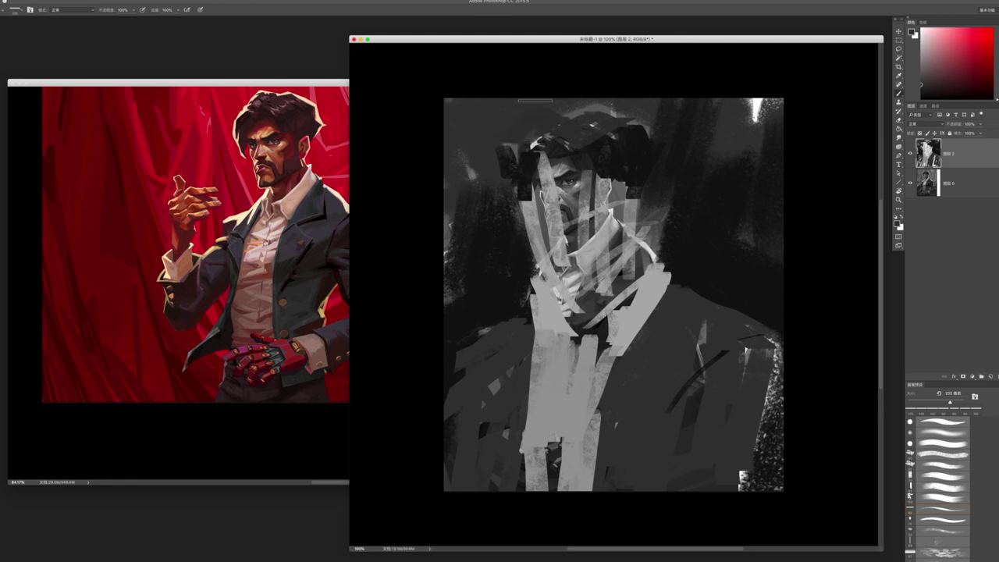
pyautogui.press('.')
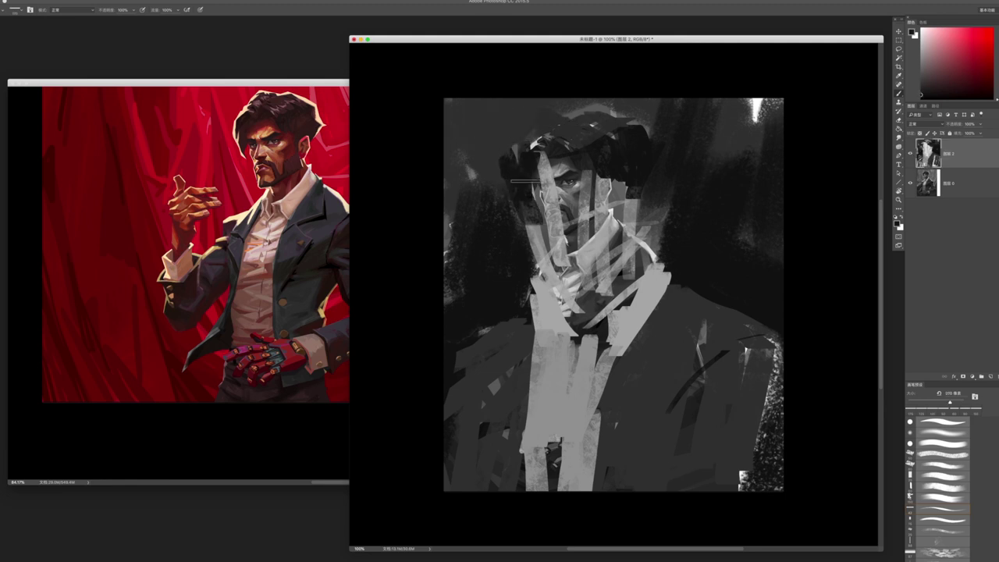
pyautogui.moveTo(528, 188)
pyautogui.mouseDown()
pyautogui.moveTo(581, 145)
pyautogui.moveTo(596, 164)
pyautogui.moveTo(580, 170)
pyautogui.moveTo(624, 187)
pyautogui.mouseUp()
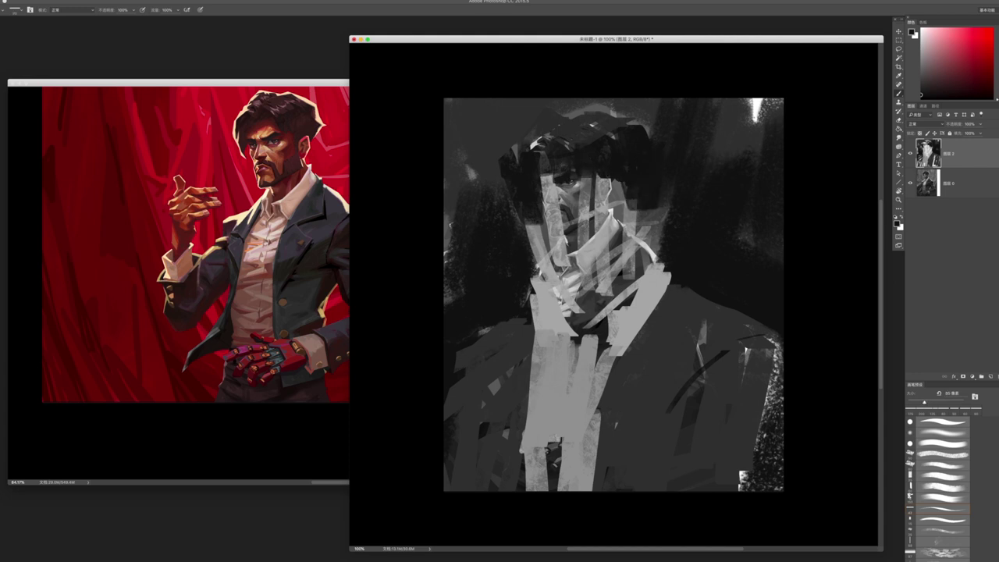
# - Paint over the mouth and chin area and lay flat grey planes on the forehead
pyautogui.moveTo(546, 274); pyautogui.dragTo(575, 321)
pyautogui.moveTo(567, 273); pyautogui.dragTo(598, 260)
pyautogui.press(']')
pyautogui.moveTo(534, 187)
pyautogui.mouseDown()
pyautogui.moveTo(535, 234)
pyautogui.moveTo(577, 234)
pyautogui.mouseUp()
pyautogui.moveTo(587, 178); pyautogui.dragTo(602, 204)
pyautogui.moveTo(609, 182); pyautogui.dragTo(617, 202)
pyautogui.press('[')
pyautogui.press('[')
# - Paint the dark eye sockets, and shape the temple, ear, cheek and jaw with sampled greys
pyautogui.keyDown('alt'); pyautogui.click(518, 165); pyautogui.keyUp('alt')
pyautogui.moveTo(531, 225); pyautogui.dragTo(567, 221)
pyautogui.moveTo(599, 214)
pyautogui.mouseDown()
pyautogui.moveTo(637, 209)
pyautogui.moveTo(628, 164)
pyautogui.mouseUp()
pyautogui.keyDown('alt'); pyautogui.click(605, 195); pyautogui.keyUp('alt')
pyautogui.moveTo(626, 200); pyautogui.dragTo(627, 166)
pyautogui.keyDown('alt'); pyautogui.click(645, 221); pyautogui.keyUp('alt')
pyautogui.moveTo(633, 200); pyautogui.dragTo(630, 161)
pyautogui.moveTo(647, 221); pyautogui.dragTo(647, 188)
pyautogui.moveTo(661, 244); pyautogui.dragTo(676, 197)
pyautogui.keyDown('alt'); pyautogui.click(691, 208); pyautogui.keyUp('alt')
pyautogui.keyDown('alt'); pyautogui.click(538, 234); pyautogui.keyUp('alt')
pyautogui.moveTo(522, 231); pyautogui.dragTo(545, 267)
pyautogui.moveTo(548, 303)
pyautogui.mouseDown()
pyautogui.moveTo(570, 261)
pyautogui.moveTo(583, 286)
pyautogui.moveTo(612, 270)
pyautogui.mouseUp()
pyautogui.moveTo(614, 305); pyautogui.dragTo(637, 270)
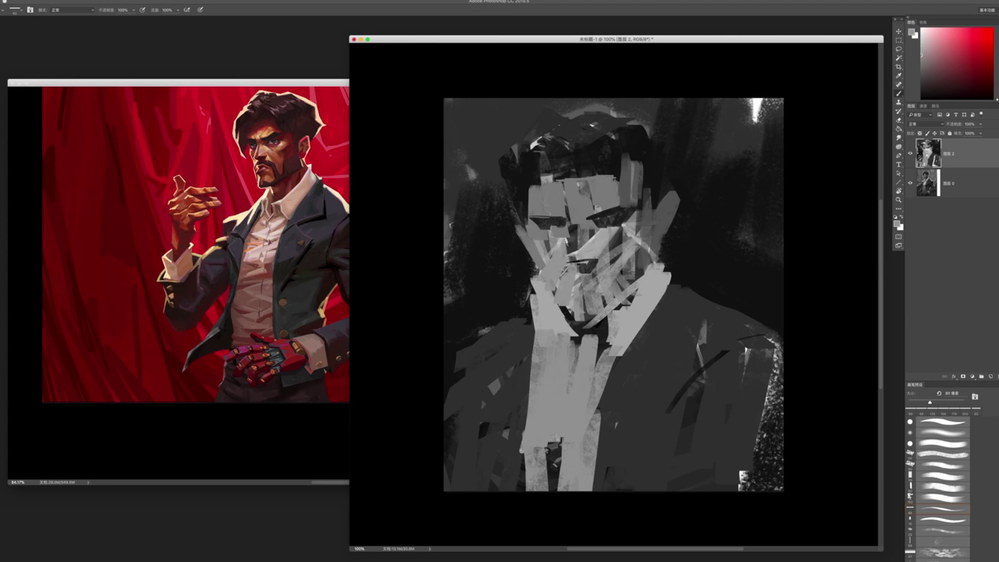
# - Trim the shoulder outlines and the edge of the neck with the sampled near-black background tone
pyautogui.keyDown('alt'); pyautogui.click(707, 286); pyautogui.keyUp('alt')
pyautogui.moveTo(697, 300); pyautogui.dragTo(669, 271)
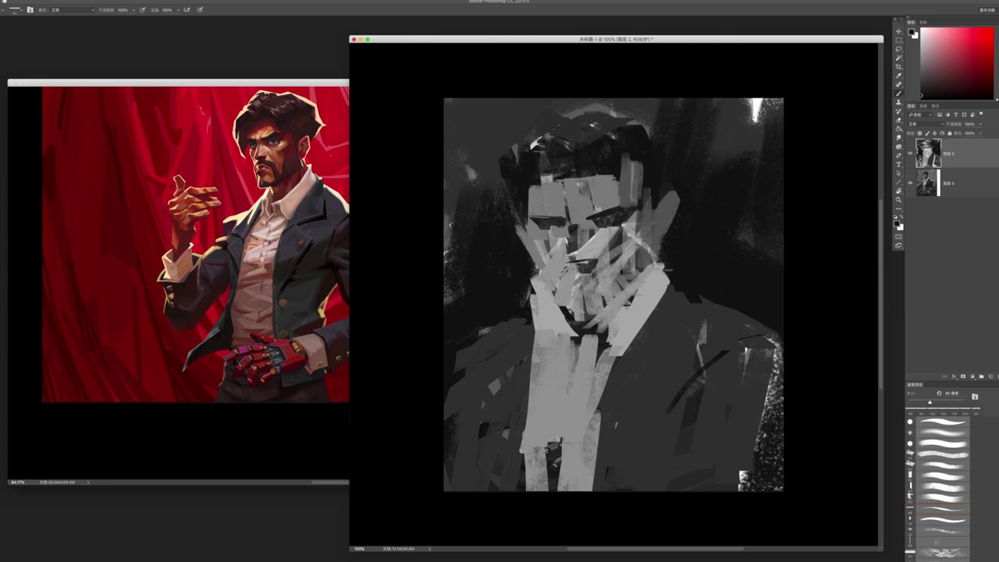
pyautogui.keyDown('alt'); pyautogui.click(687, 317); pyautogui.keyUp('alt')
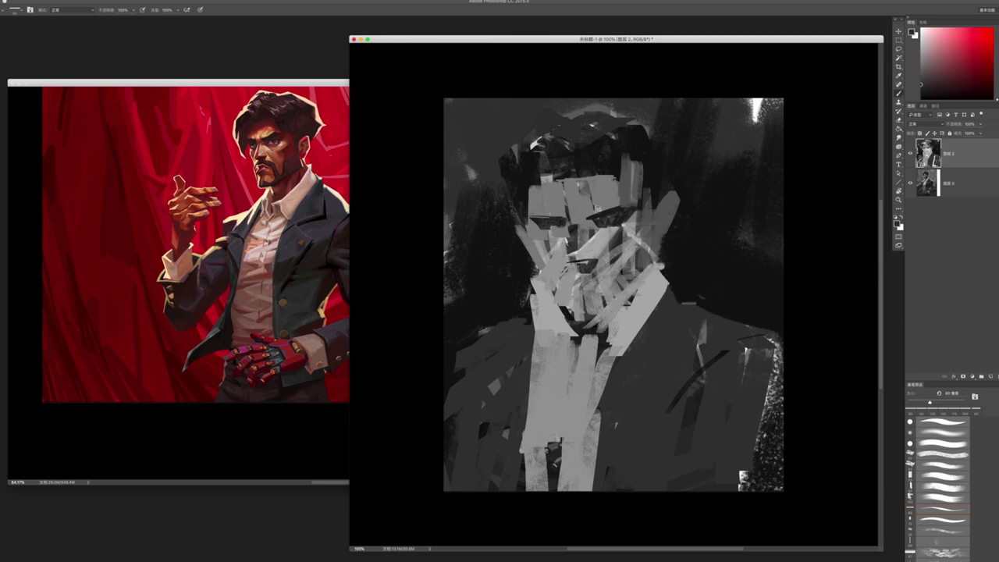
pyautogui.keyDown('alt'); pyautogui.click(492, 311); pyautogui.keyUp('alt')
pyautogui.moveTo(515, 320); pyautogui.dragTo(453, 367)
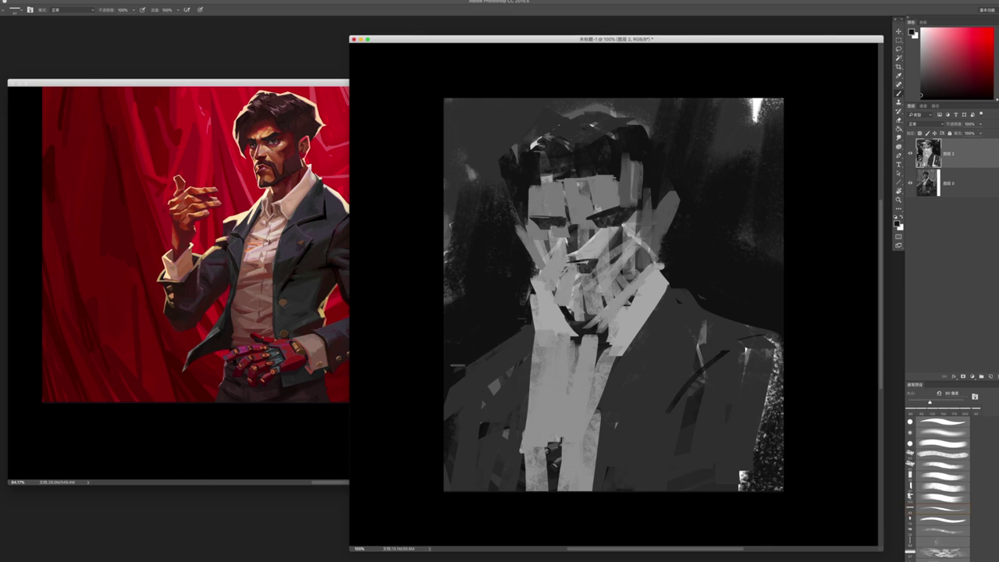
pyautogui.moveTo(545, 297); pyautogui.dragTo(525, 323)
# - Define the collar opening and shadows at the top of the shirt with thin dark strokes
pyautogui.keyDown('alt'); pyautogui.click(492, 369); pyautogui.keyUp('alt')
pyautogui.keyDown('alt'); pyautogui.click(575, 325); pyautogui.keyUp('alt')
pyautogui.press('[')
pyautogui.moveTo(548, 303); pyautogui.dragTo(580, 337)
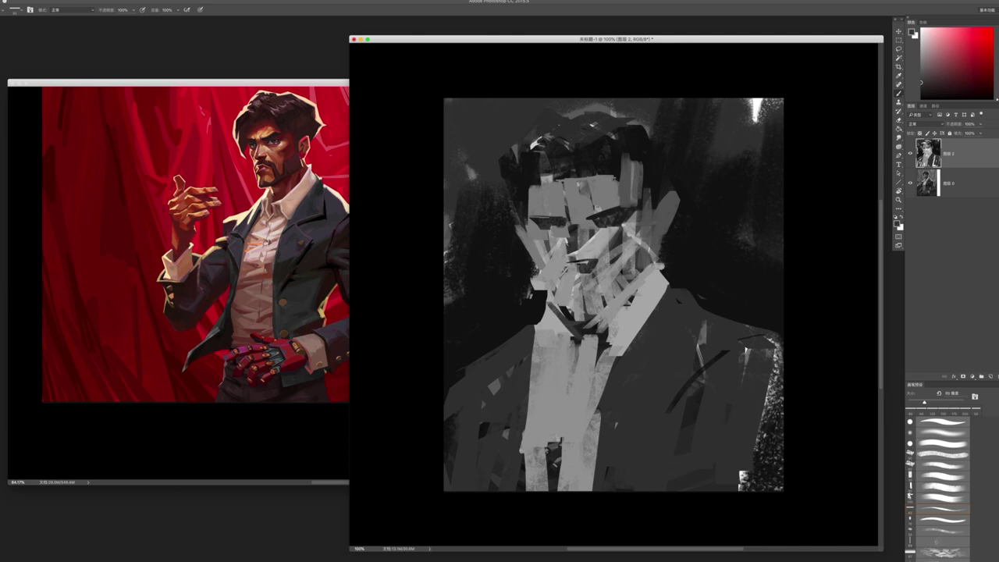
pyautogui.moveTo(550, 326); pyautogui.dragTo(546, 376)
pyautogui.moveTo(573, 334); pyautogui.dragTo(546, 378)
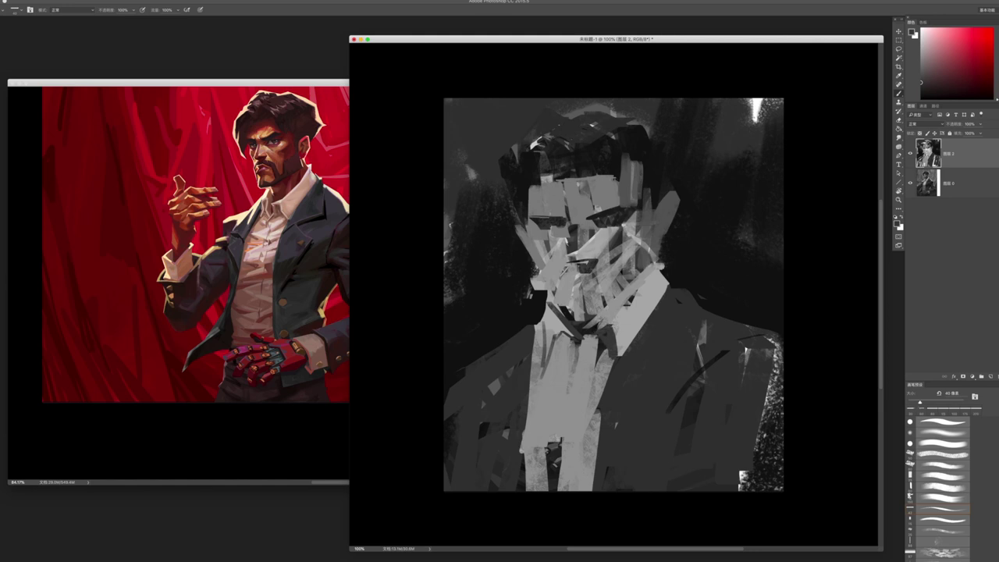
pyautogui.moveTo(641, 280); pyautogui.dragTo(598, 320)
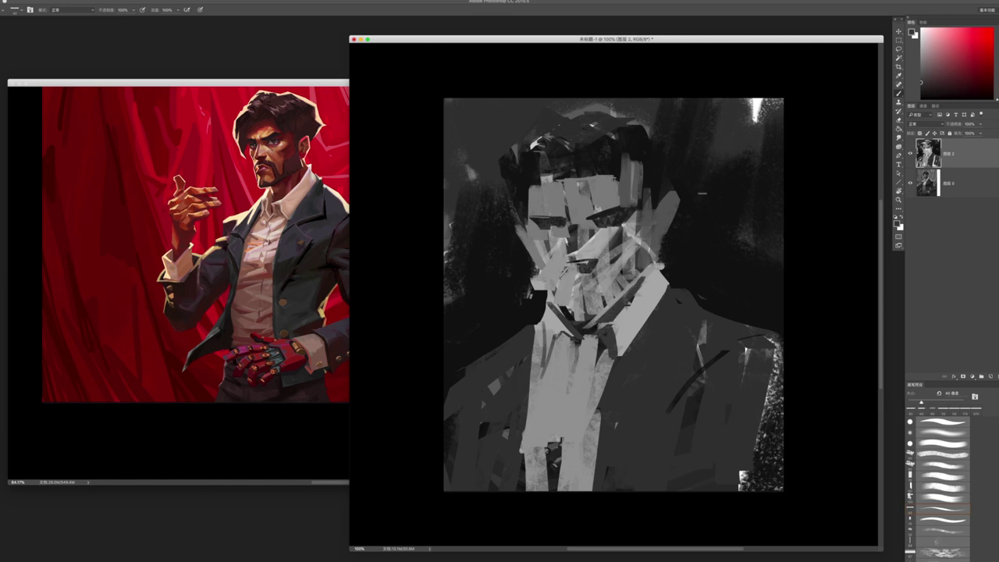
# - Paint near-black fold lines on the jacket chest and sleeve, and trim the outer shoulder edge
pyautogui.press(']')
pyautogui.press(']')
pyautogui.moveTo(690, 336); pyautogui.dragTo(700, 395)
pyautogui.moveTo(751, 348); pyautogui.dragTo(738, 409)
pyautogui.moveTo(730, 437); pyautogui.dragTo(745, 479)
pyautogui.hotkey('ctrl', 'z')
pyautogui.press('[')
pyautogui.press('[')
pyautogui.moveTo(740, 424); pyautogui.dragTo(747, 484)
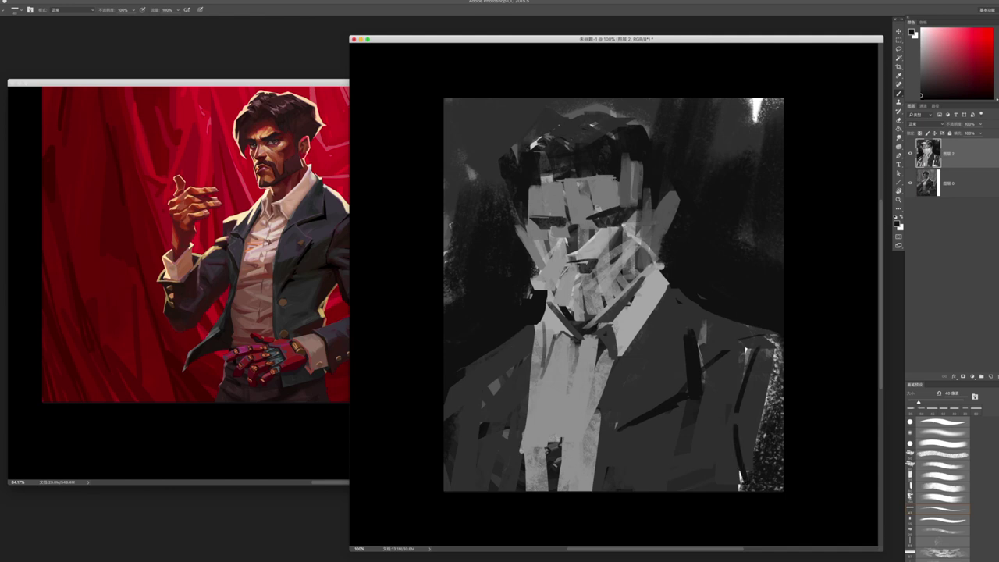
pyautogui.moveTo(779, 343); pyautogui.dragTo(778, 380)
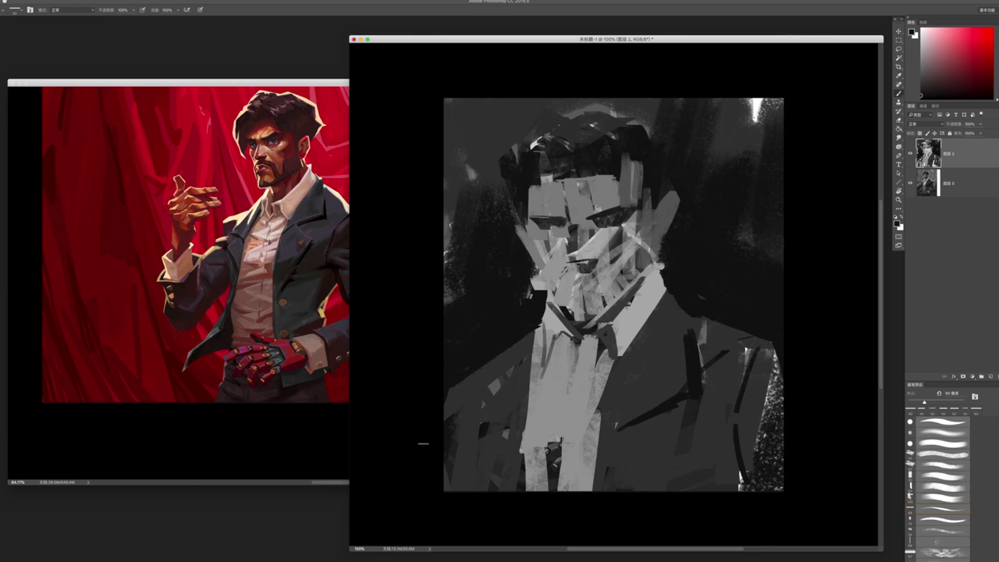
# - Refine the cheek edge and the shadowed eye socket on the viewer's left of the face with sampled greys
pyautogui.keyDown('alt'); pyautogui.click(533, 251); pyautogui.keyUp('alt')
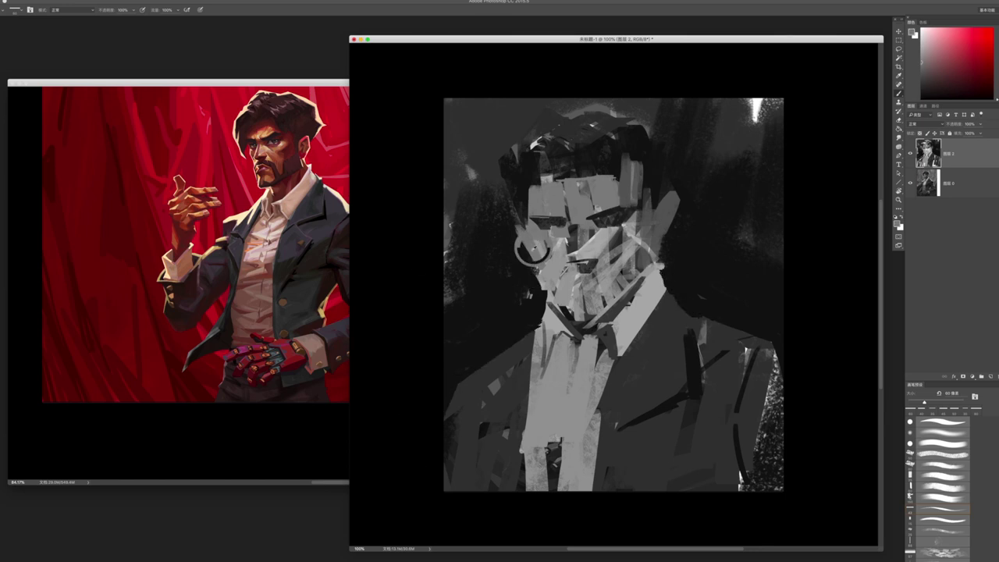
pyautogui.keyDown('alt'); pyautogui.click(521, 277); pyautogui.keyUp('alt')
pyautogui.keyDown('alt'); pyautogui.click(550, 224); pyautogui.keyUp('alt')
pyautogui.press(']')
pyautogui.moveTo(546, 235); pyautogui.dragTo(531, 227)
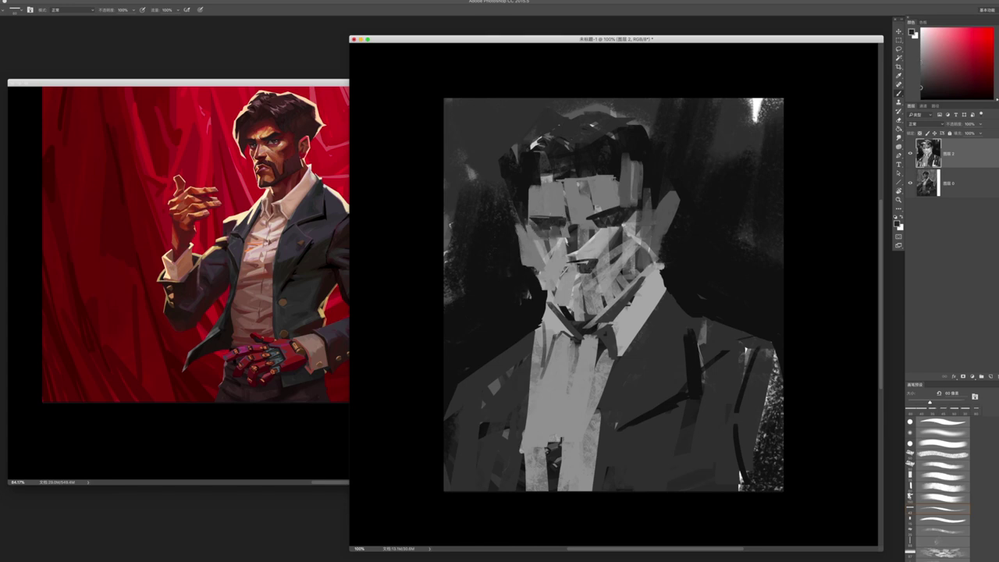
# - Reshape the hairline over the forehead and temple on the viewer's right with sampled greys and near-black
pyautogui.keyDown('alt'); pyautogui.click(608, 197); pyautogui.keyUp('alt')
pyautogui.moveTo(614, 183)
pyautogui.mouseDown()
pyautogui.moveTo(579, 170)
pyautogui.moveTo(637, 191)
pyautogui.moveTo(633, 157)
pyautogui.moveTo(652, 118)
pyautogui.mouseUp()
pyautogui.keyDown('alt'); pyautogui.click(615, 163); pyautogui.keyUp('alt')
pyautogui.press(']')
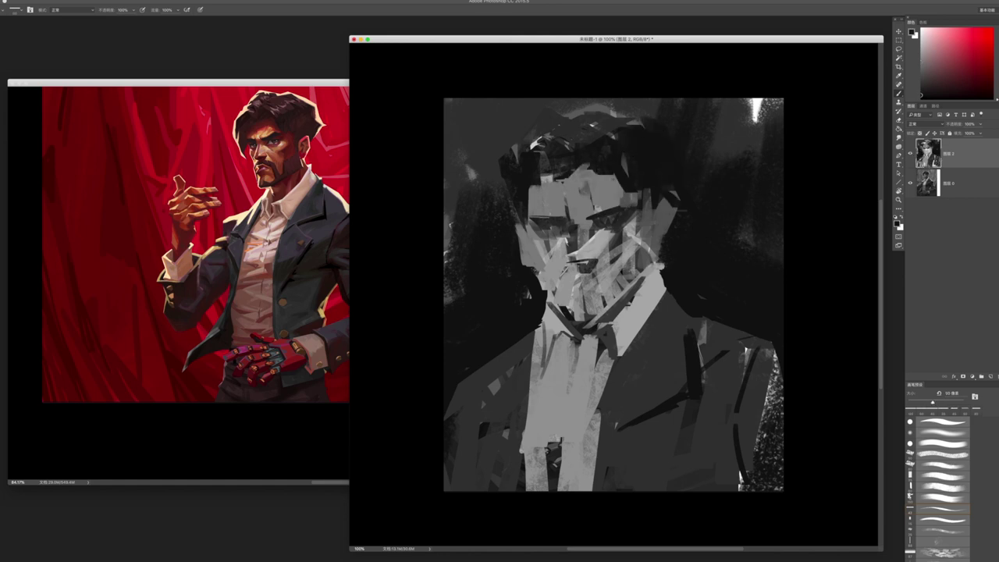
pyautogui.press('[')
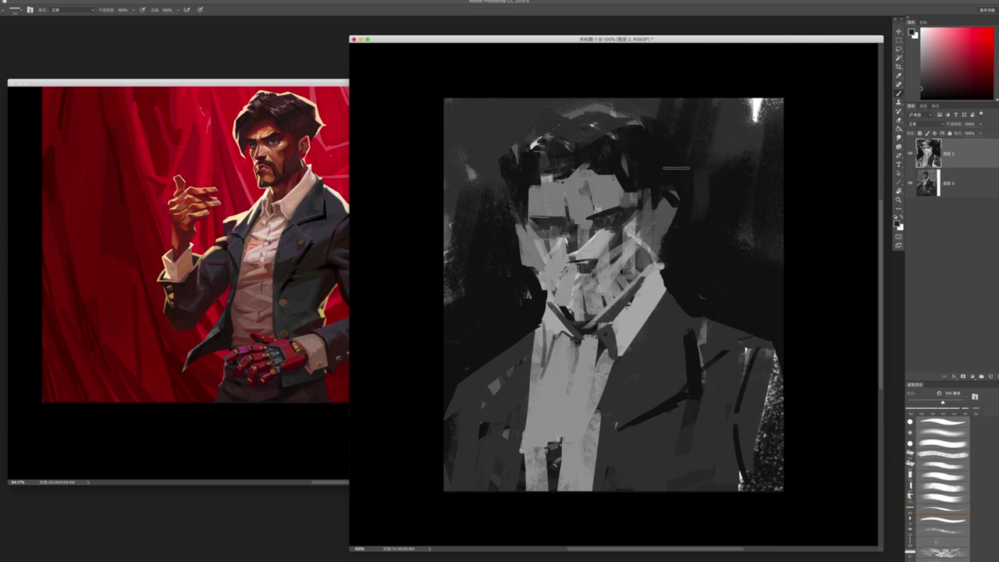
# - Paint light grey highlight strokes along the hair and ear on the viewer's right using sampled tones
pyautogui.keyDown('alt'); pyautogui.click(603, 107); pyautogui.keyUp('alt')
pyautogui.press(']')
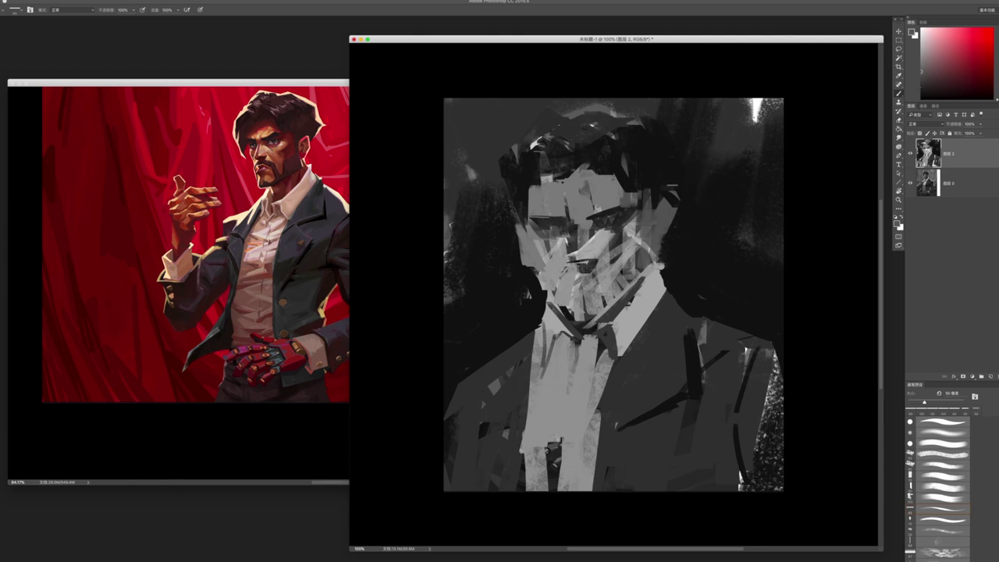
pyautogui.moveTo(672, 160); pyautogui.dragTo(662, 121)
pyautogui.keyDown('alt'); pyautogui.click(600, 241); pyautogui.keyUp('alt')
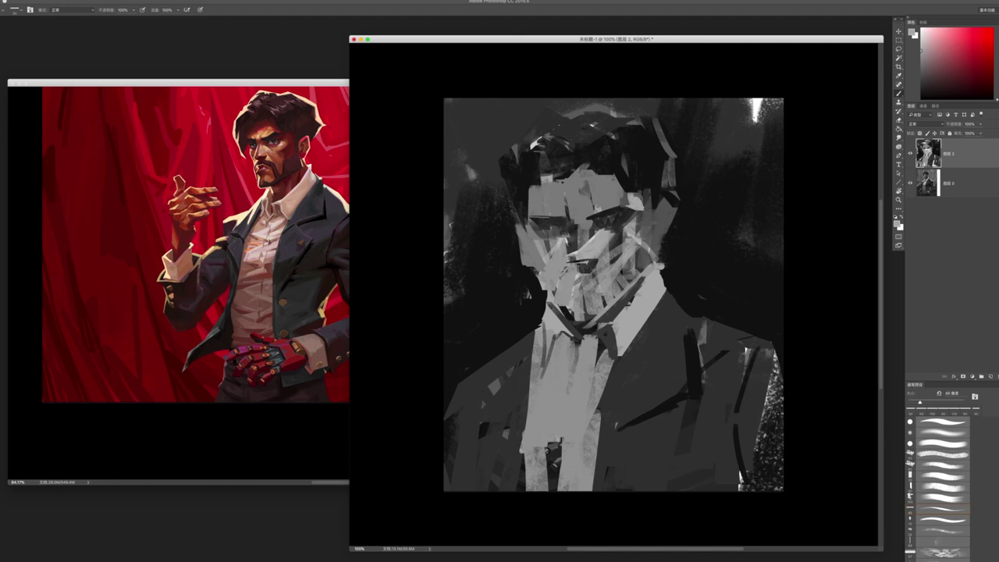
pyautogui.moveTo(664, 204)
pyautogui.mouseDown()
pyautogui.moveTo(663, 164)
pyautogui.moveTo(631, 153)
pyautogui.moveTo(643, 117)
pyautogui.mouseUp()
pyautogui.press(']')
pyautogui.moveTo(663, 172)
pyautogui.mouseDown()
pyautogui.moveTo(664, 125)
pyautogui.moveTo(679, 139)
pyautogui.mouseUp()
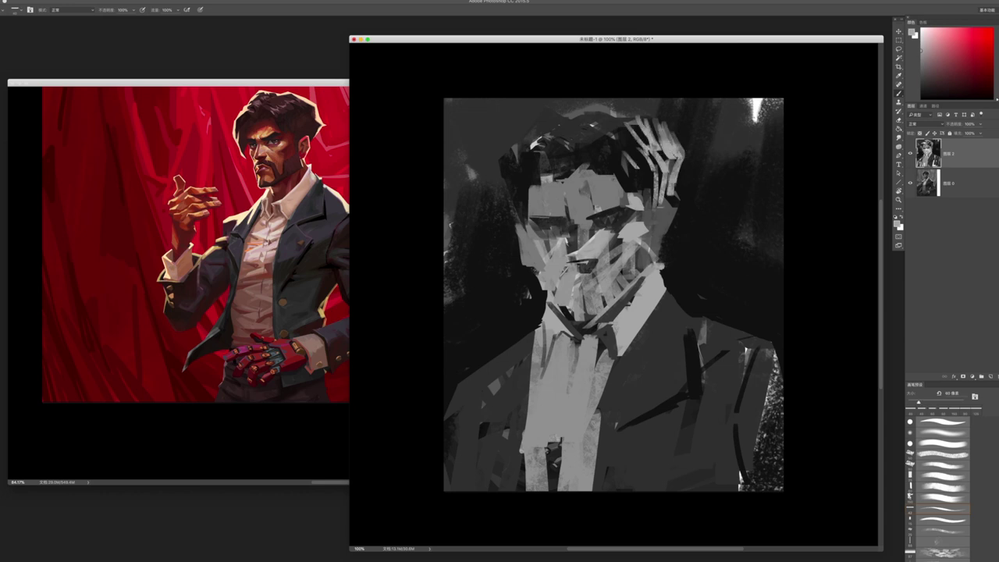
pyautogui.moveTo(661, 206); pyautogui.dragTo(673, 237)
# - Trim the jaw edge and block in the hair crown, fringe and side on the viewer's left with sampled dark tones
pyautogui.keyDown('alt'); pyautogui.click(669, 257); pyautogui.keyUp('alt')
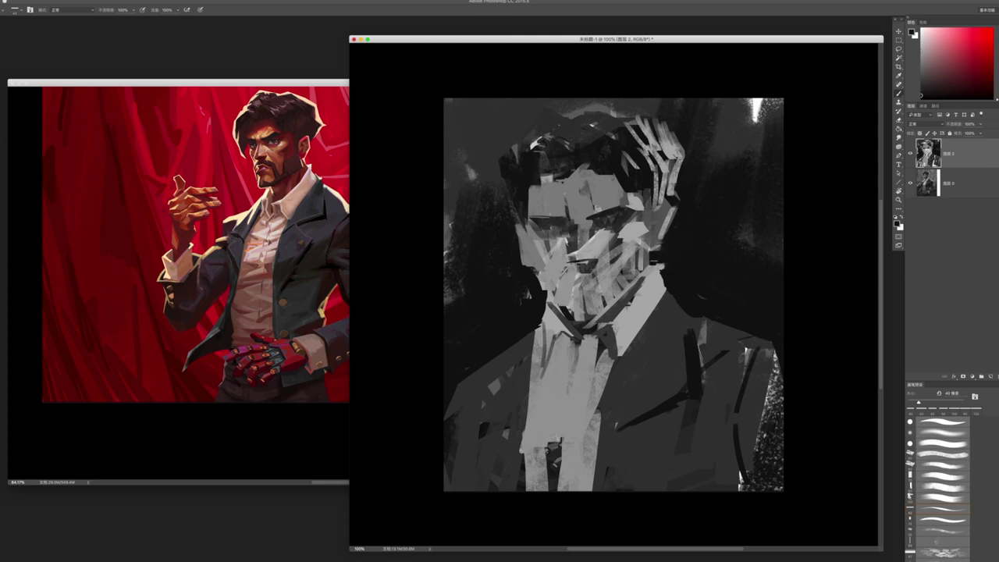
pyautogui.keyDown('alt'); pyautogui.click(542, 161); pyautogui.keyUp('alt')
pyautogui.moveTo(557, 176); pyautogui.dragTo(542, 199)
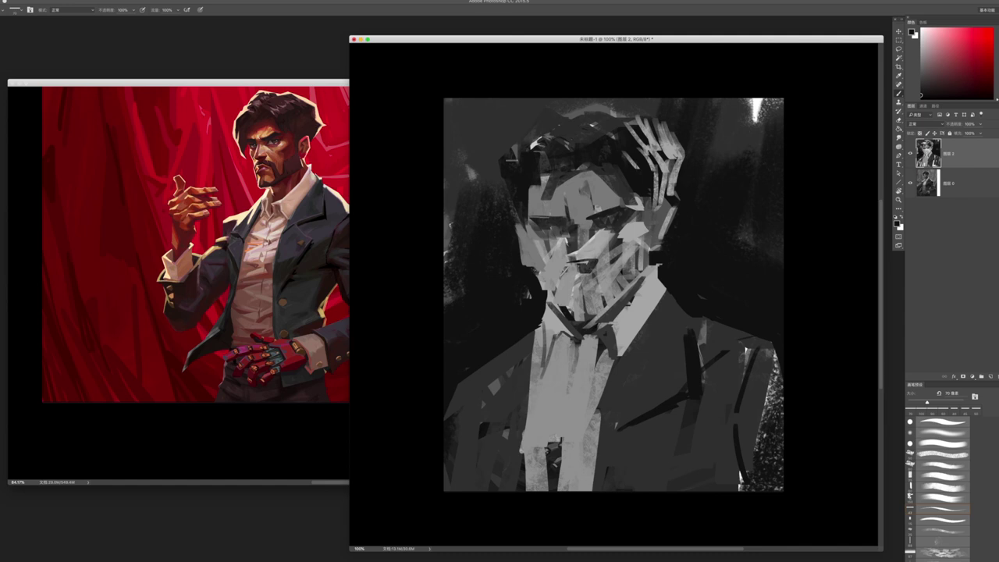
pyautogui.moveTo(547, 164); pyautogui.dragTo(533, 209)
pyautogui.moveTo(508, 173)
pyautogui.mouseDown()
pyautogui.moveTo(506, 202)
pyautogui.moveTo(524, 232)
pyautogui.mouseUp()
pyautogui.moveTo(509, 133)
pyautogui.mouseDown()
pyautogui.moveTo(539, 160)
pyautogui.moveTo(500, 158)
pyautogui.moveTo(559, 155)
pyautogui.moveTo(569, 164)
pyautogui.mouseUp()
pyautogui.moveTo(559, 130)
pyautogui.mouseDown()
pyautogui.moveTo(537, 125)
pyautogui.moveTo(590, 110)
pyautogui.mouseUp()
pyautogui.moveTo(579, 113); pyautogui.dragTo(598, 109)
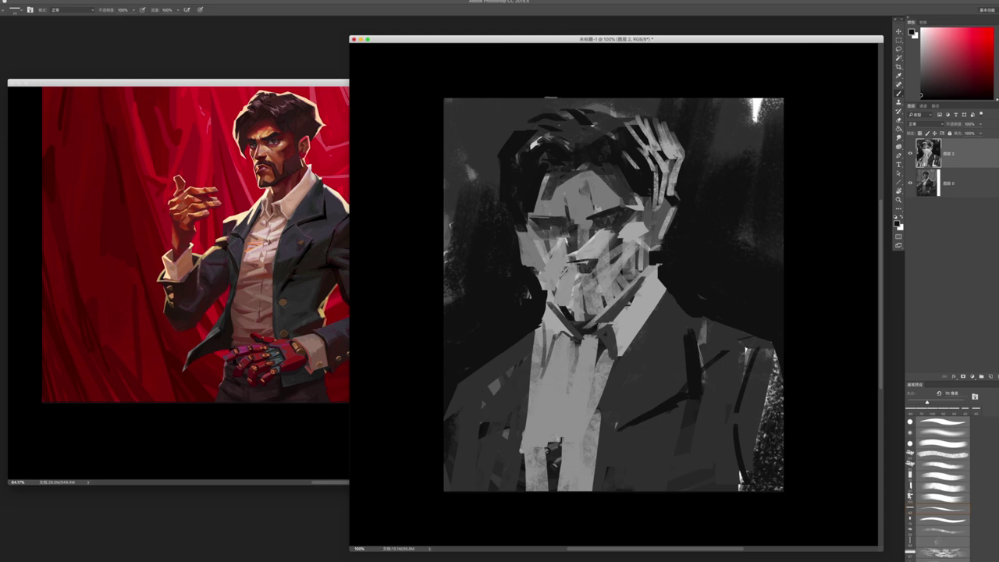
# - Scale the portrait layer down to about 82% and position the figure lower, near the centre of the canvas
pyautogui.hotkey('ctrl', 't')
pyautogui.moveTo(785, 99); pyautogui.dragTo(749, 146)
pyautogui.moveTo(689, 204); pyautogui.dragTo(687, 200)
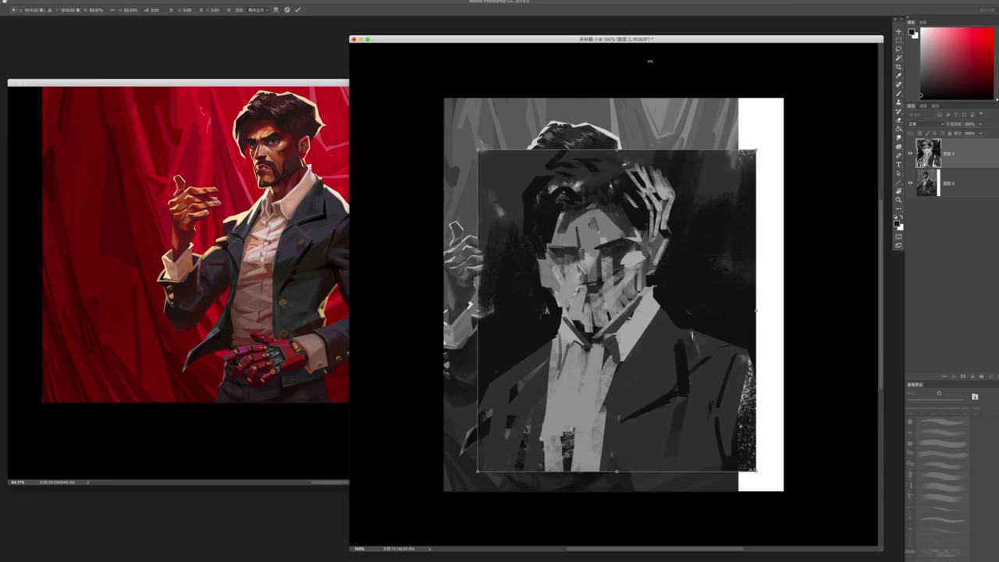
pyautogui.press('Return')
pyautogui.press('b')
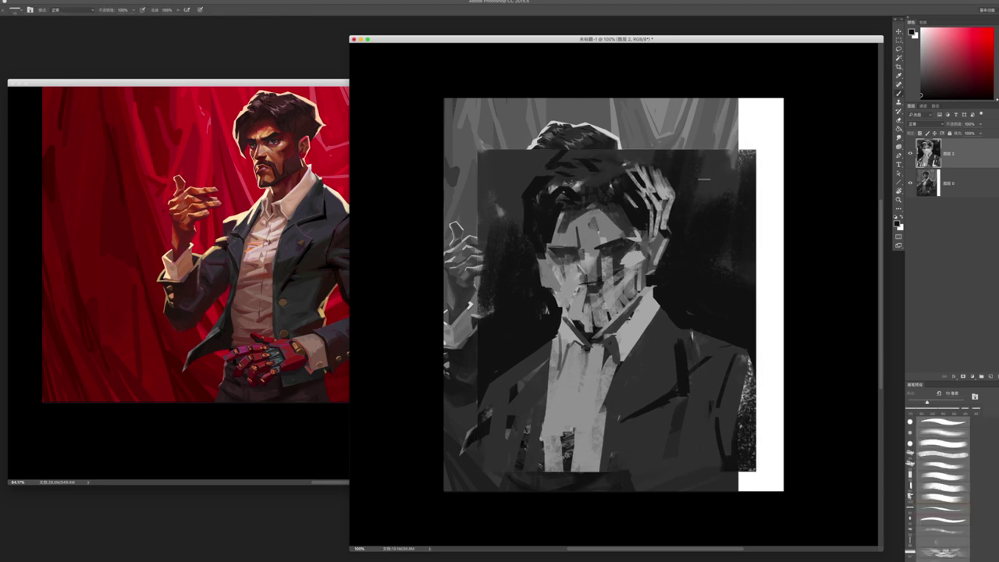
# - Paint broad dark strokes over the exposed margins to extend the background and jacket around the reduced portrait
pyautogui.moveTo(688, 160)
pyautogui.mouseDown()
pyautogui.moveTo(706, 117)
pyautogui.moveTo(773, 156)
pyautogui.mouseUp()
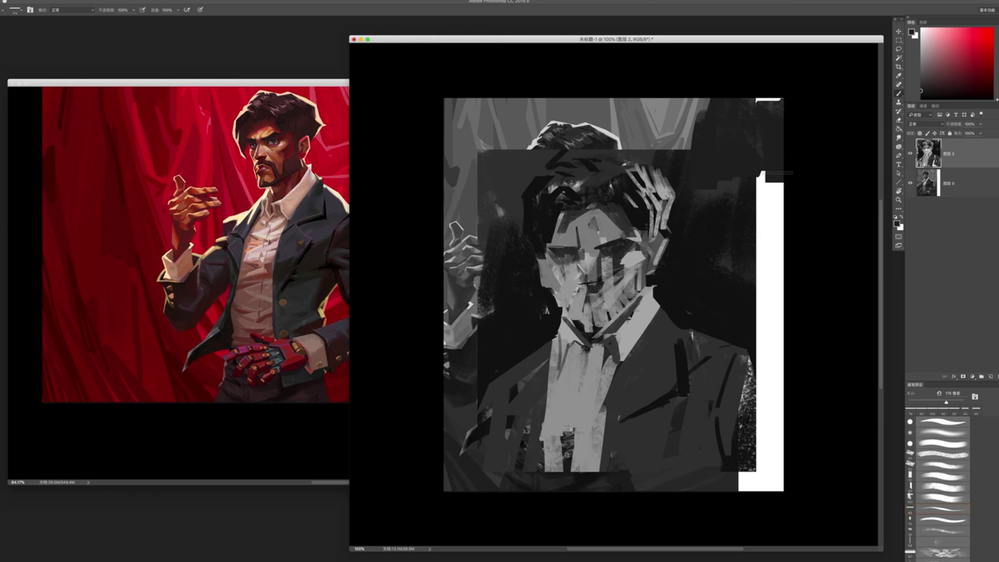
pyautogui.moveTo(679, 103)
pyautogui.mouseDown()
pyautogui.moveTo(632, 116)
pyautogui.moveTo(580, 110)
pyautogui.moveTo(471, 177)
pyautogui.moveTo(449, 355)
pyautogui.moveTo(494, 367)
pyautogui.moveTo(437, 455)
pyautogui.moveTo(491, 419)
pyautogui.moveTo(479, 414)
pyautogui.moveTo(508, 492)
pyautogui.mouseUp()
pyautogui.press('[')
# - Extend the shirt and jacket to the lower canvas edge, and cover the white side strip with sampled dark tones
pyautogui.keyDown('alt'); pyautogui.click(556, 416); pyautogui.keyUp('alt')
pyautogui.moveTo(546, 437)
pyautogui.mouseDown()
pyautogui.moveTo(545, 484)
pyautogui.moveTo(595, 502)
pyautogui.moveTo(605, 431)
pyautogui.mouseUp()
pyautogui.keyDown('alt'); pyautogui.click(635, 438); pyautogui.keyUp('alt')
pyautogui.moveTo(753, 373)
pyautogui.mouseDown()
pyautogui.moveTo(773, 391)
pyautogui.moveTo(741, 433)
pyautogui.moveTo(746, 466)
pyautogui.moveTo(781, 444)
pyautogui.moveTo(757, 466)
pyautogui.mouseUp()
pyautogui.moveTo(769, 395)
pyautogui.mouseDown()
pyautogui.moveTo(800, 465)
pyautogui.moveTo(784, 485)
pyautogui.mouseUp()
pyautogui.keyDown('alt'); pyautogui.click(739, 218); pyautogui.keyUp('alt')
pyautogui.moveTo(769, 162)
pyautogui.mouseDown()
pyautogui.moveTo(776, 343)
pyautogui.moveTo(761, 332)
pyautogui.mouseUp()
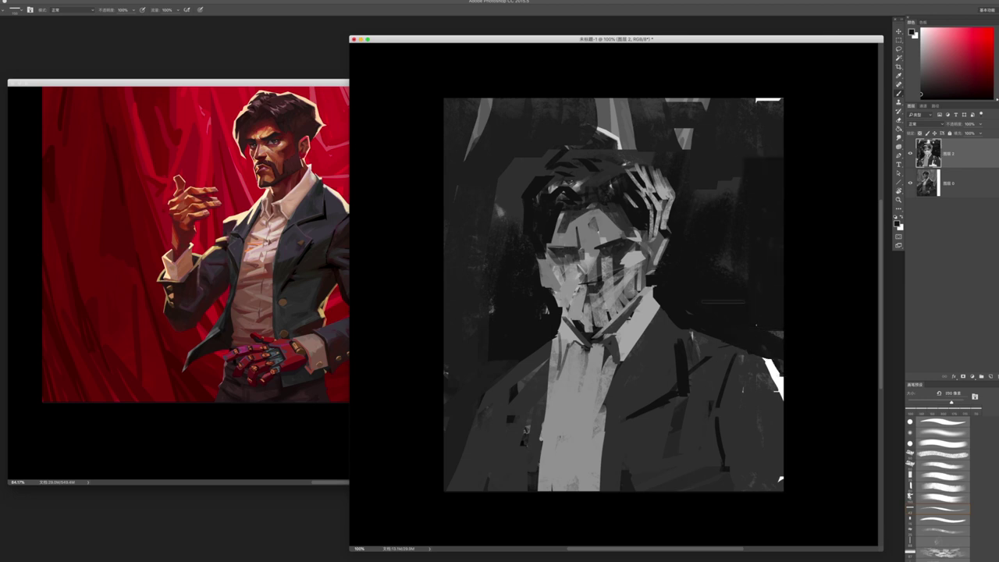
# - Reduce the brush size and add thin dark accents to the jacket shoulder beside the collar on the viewer's left
pyautogui.press('[')
pyautogui.press('[')
pyautogui.press('[')
pyautogui.press('[')
pyautogui.press('[')
pyautogui.press('[')
pyautogui.moveTo(537, 341)
pyautogui.mouseDown()
pyautogui.moveTo(519, 363)
pyautogui.moveTo(553, 341)
pyautogui.moveTo(530, 358)
pyautogui.mouseUp()
pyautogui.press('[')
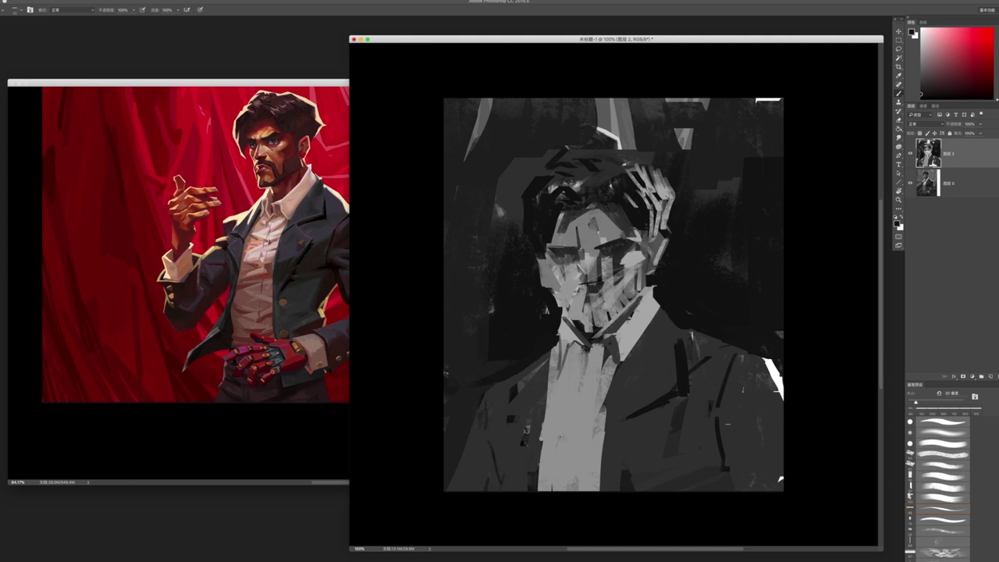
# - Draw a near-black moustache and beard outline around the mouth with a small brush
pyautogui.press('[')
pyautogui.press('[')
pyautogui.press('[')
pyautogui.press('[')
pyautogui.moveTo(568, 303); pyautogui.dragTo(645, 284)
pyautogui.moveTo(634, 308); pyautogui.dragTo(635, 292)
pyautogui.moveTo(575, 324); pyautogui.dragTo(556, 297)
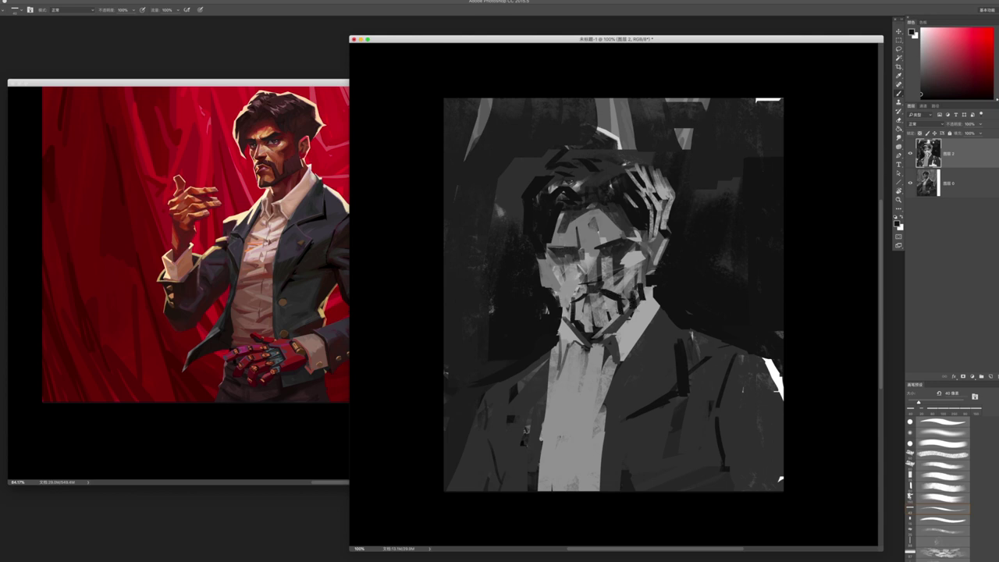
# - Strengthen both sides of the jawline and the eyebrow on the viewer's right with near-black strokes
pyautogui.moveTo(578, 335); pyautogui.dragTo(564, 314)
pyautogui.moveTo(623, 336); pyautogui.dragTo(634, 313)
pyautogui.moveTo(617, 242); pyautogui.dragTo(630, 238)
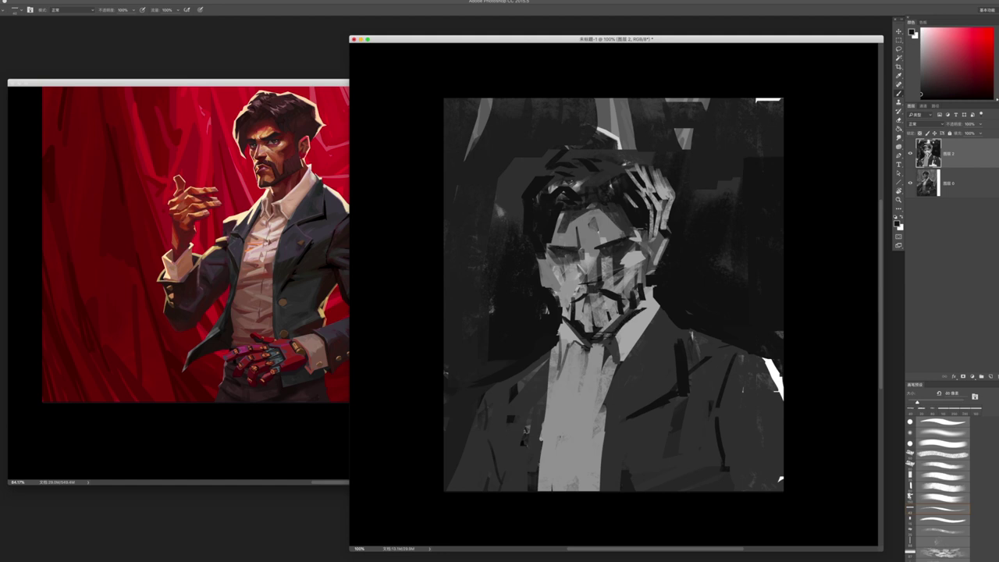
# - Model the nose, cheeks and chin with sampled mid-grey strokes, varying the brush size
pyautogui.keyDown('alt'); pyautogui.click(593, 251); pyautogui.keyUp('alt')
pyautogui.moveTo(590, 251)
pyautogui.mouseDown()
pyautogui.moveTo(597, 272)
pyautogui.moveTo(636, 261)
pyautogui.moveTo(630, 285)
pyautogui.mouseUp()
pyautogui.press(']')
pyautogui.press(']')
pyautogui.moveTo(553, 270)
pyautogui.mouseDown()
pyautogui.moveTo(579, 283)
pyautogui.moveTo(567, 298)
pyautogui.moveTo(577, 298)
pyautogui.mouseUp()
pyautogui.press('[')
pyautogui.moveTo(609, 234); pyautogui.dragTo(641, 271)
pyautogui.press('[')
pyautogui.moveTo(590, 317); pyautogui.dragTo(605, 335)
# - Add a white highlight on the temple and a thin lighter rim along the hair on the viewer's left
pyautogui.press('z')
pyautogui.moveTo(648, 367)
pyautogui.mouseDown()
pyautogui.moveTo(632, 391)
pyautogui.moveTo(660, 231)
pyautogui.mouseUp()
pyautogui.press('b')
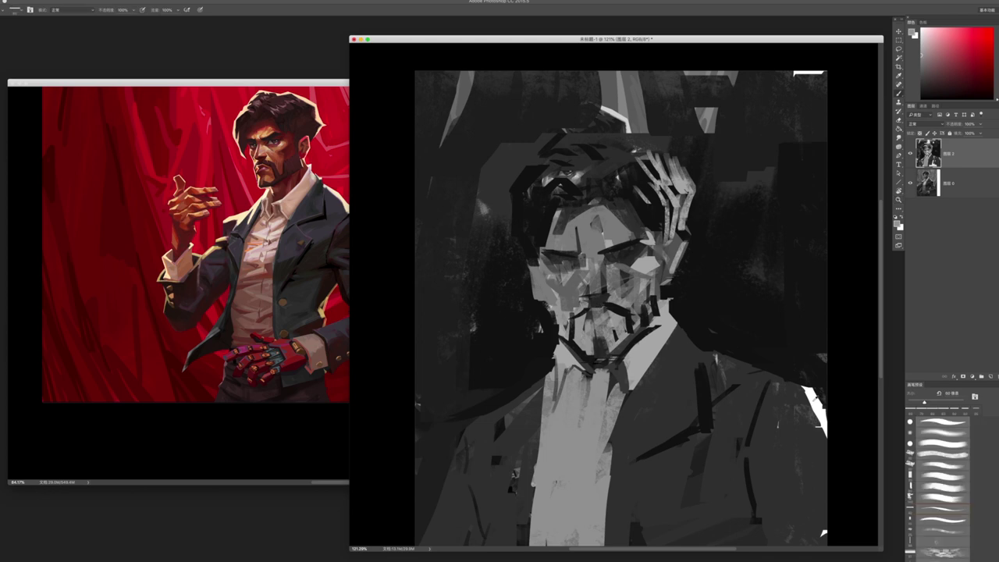
pyautogui.moveTo(642, 225)
pyautogui.mouseDown()
pyautogui.moveTo(653, 262)
pyautogui.moveTo(666, 252)
pyautogui.moveTo(665, 270)
pyautogui.moveTo(684, 237)
pyautogui.moveTo(666, 237)
pyautogui.mouseUp()
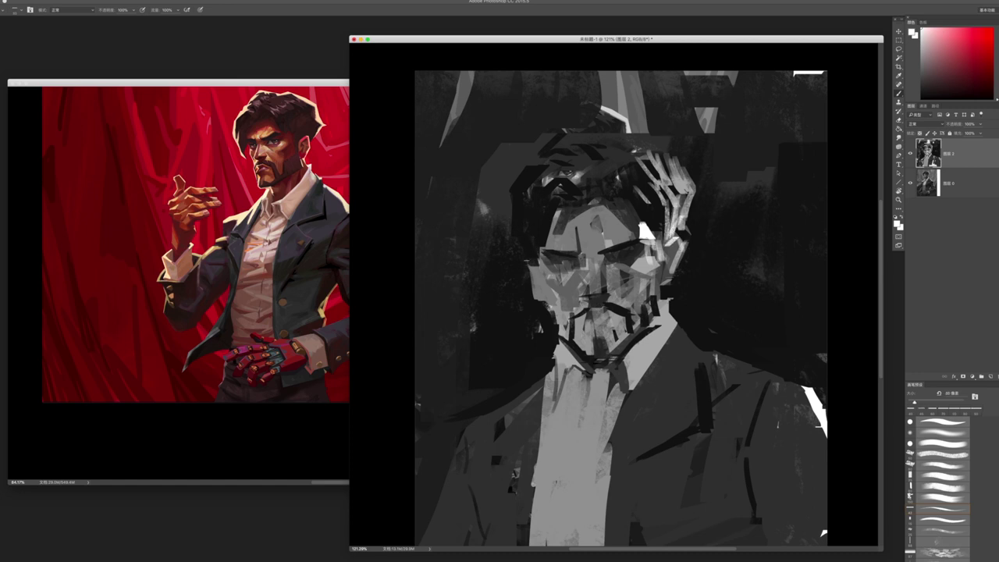
pyautogui.moveTo(512, 187); pyautogui.dragTo(512, 242)
# - Paint near-black sideburn strokes at the jaw on the viewer's right and darken the brows and nose bridge
pyautogui.press('x')
pyautogui.moveTo(652, 303)
pyautogui.mouseDown()
pyautogui.moveTo(653, 323)
pyautogui.moveTo(664, 324)
pyautogui.mouseUp()
pyautogui.moveTo(661, 283); pyautogui.dragTo(661, 311)
pyautogui.moveTo(656, 282); pyautogui.dragTo(655, 305)
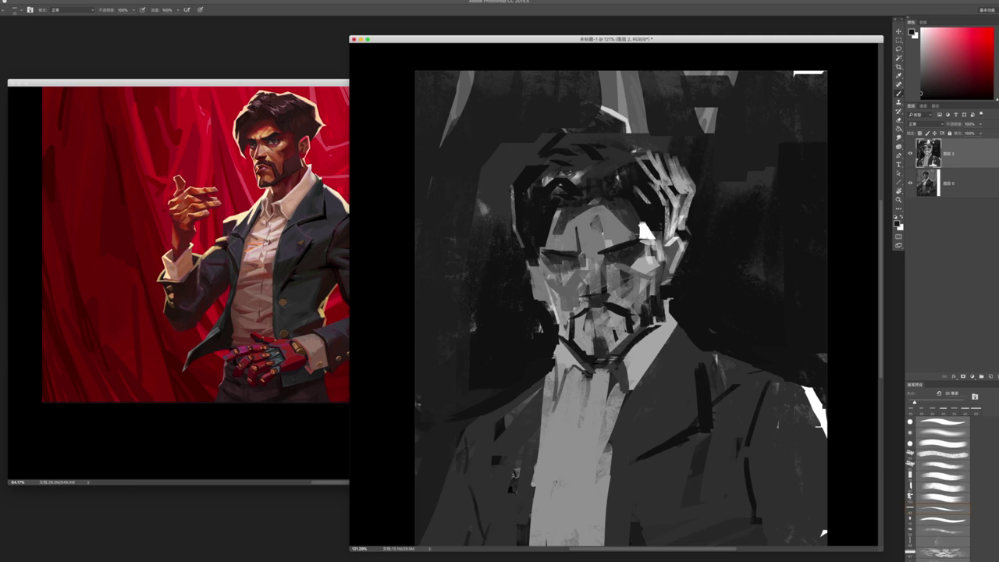
pyautogui.moveTo(621, 244); pyautogui.dragTo(626, 243)
pyautogui.moveTo(542, 249)
pyautogui.mouseDown()
pyautogui.moveTo(542, 258)
pyautogui.moveTo(598, 260)
pyautogui.moveTo(607, 275)
pyautogui.mouseUp()
# - Refine the nose, moustache and lips with sampled light and dark greys
pyautogui.keyDown('alt'); pyautogui.click(606, 279); pyautogui.keyUp('alt')
pyautogui.keyDown('alt'); pyautogui.click(650, 242); pyautogui.keyUp('alt')
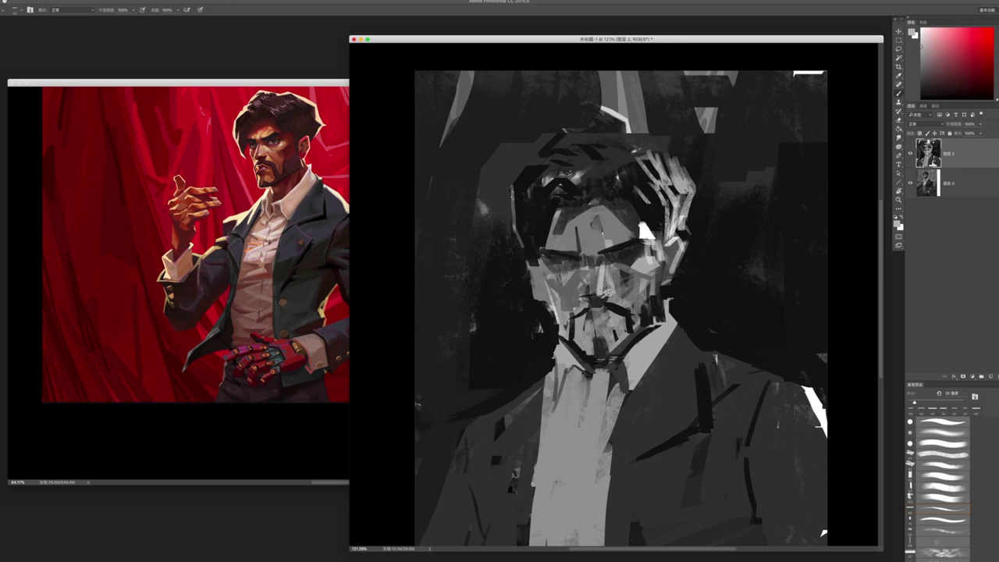
pyautogui.keyDown('alt'); pyautogui.click(598, 303); pyautogui.keyUp('alt')
pyautogui.moveTo(586, 303); pyautogui.dragTo(610, 302)
pyautogui.keyDown('alt'); pyautogui.click(585, 263); pyautogui.keyUp('alt')
pyautogui.keyDown('alt'); pyautogui.click(592, 273); pyautogui.keyUp('alt')
pyautogui.moveTo(595, 300)
pyautogui.mouseDown()
pyautogui.moveTo(590, 270)
pyautogui.moveTo(602, 265)
pyautogui.mouseUp()
pyautogui.keyDown('alt'); pyautogui.click(619, 310); pyautogui.keyUp('alt')
pyautogui.moveTo(589, 320); pyautogui.dragTo(620, 319)
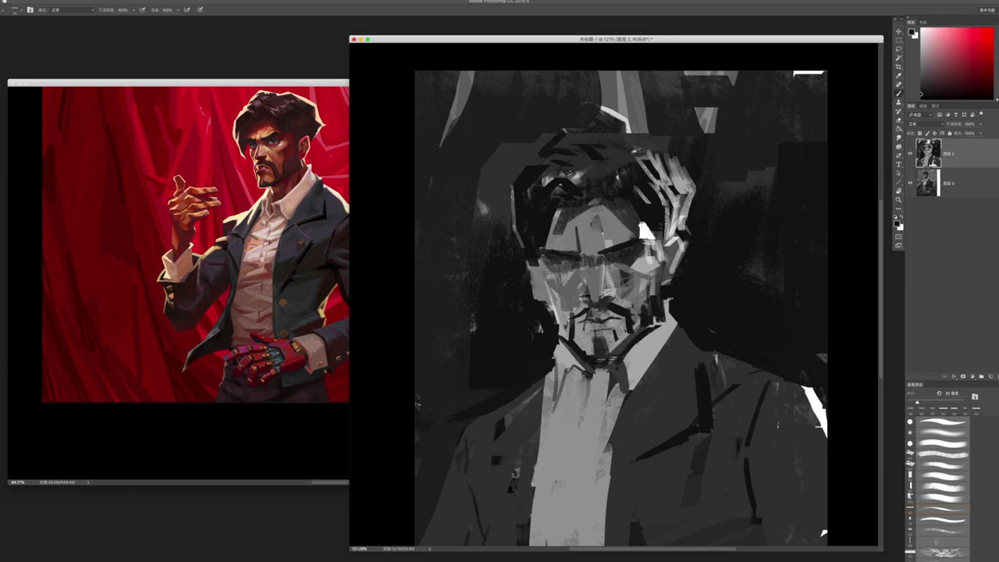
# - Darken the line between the lips and add a short dark accent to the jacket
pyautogui.moveTo(595, 318); pyautogui.dragTo(610, 316)
pyautogui.moveTo(605, 316)
pyautogui.mouseDown()
pyautogui.moveTo(624, 316)
pyautogui.moveTo(601, 348)
pyautogui.moveTo(546, 359)
pyautogui.moveTo(726, 380)
pyautogui.mouseUp()
pyautogui.press('z')
pyautogui.press('b')
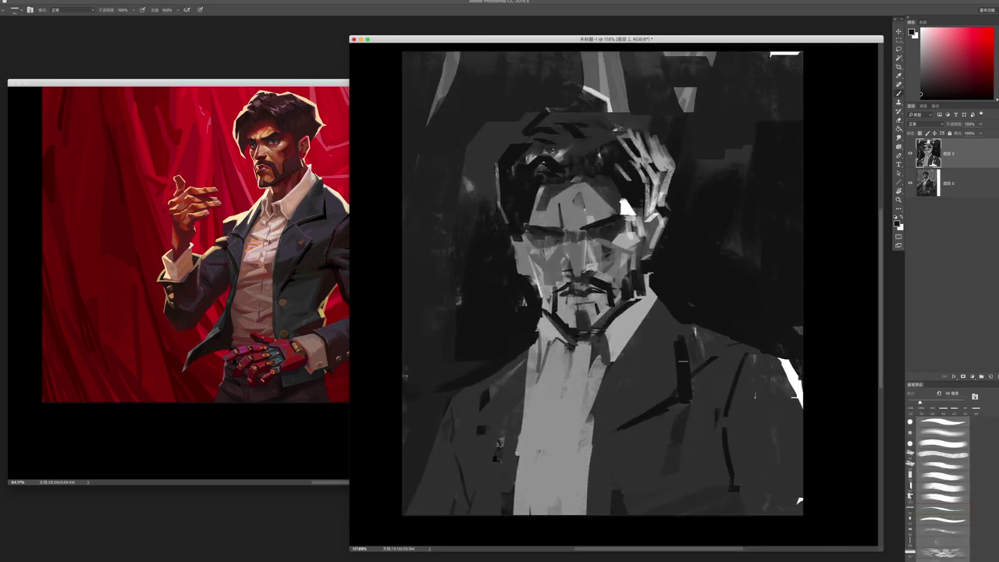
# - Reshape the shirt front with sampled light grey and darken the jacket opening along its edge on the viewer's left
pyautogui.keyDown('alt'); pyautogui.click(586, 391); pyautogui.keyUp('alt')
pyautogui.moveTo(621, 359); pyautogui.dragTo(578, 488)
pyautogui.keyDown('alt'); pyautogui.click(682, 373); pyautogui.keyUp('alt')
pyautogui.moveTo(539, 361)
pyautogui.mouseDown()
pyautogui.moveTo(520, 397)
pyautogui.moveTo(504, 511)
pyautogui.mouseUp()
pyautogui.moveTo(523, 406); pyautogui.dragTo(511, 512)
# - Add dark fold lines to the lower lapel and the sleeve on the viewer's right, replacing one unwanted stroke
pyautogui.scroll(-2, 601, 281)
pyautogui.moveTo(621, 497); pyautogui.dragTo(684, 453)
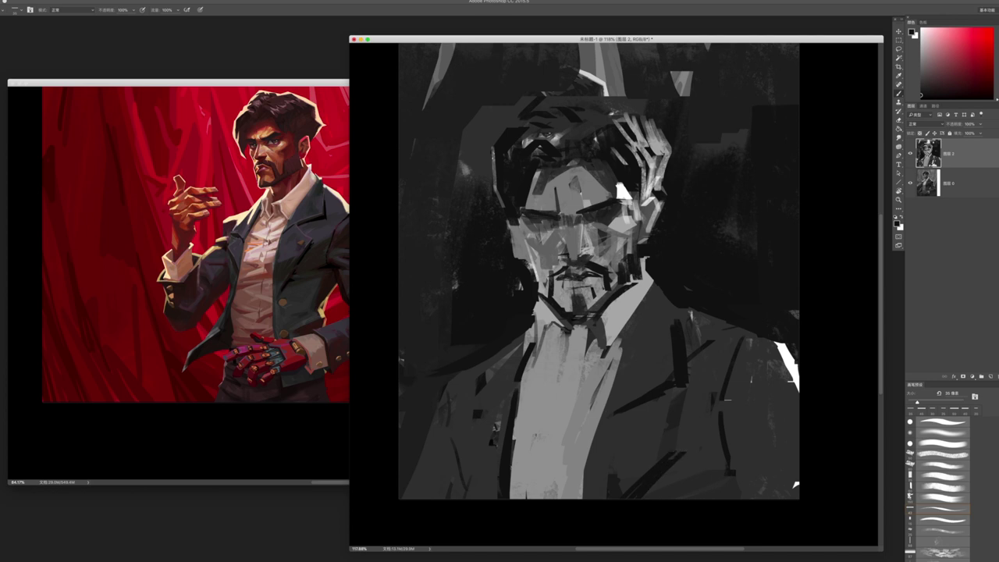
pyautogui.moveTo(734, 350)
pyautogui.mouseDown()
pyautogui.moveTo(723, 399)
pyautogui.moveTo(748, 403)
pyautogui.mouseUp()
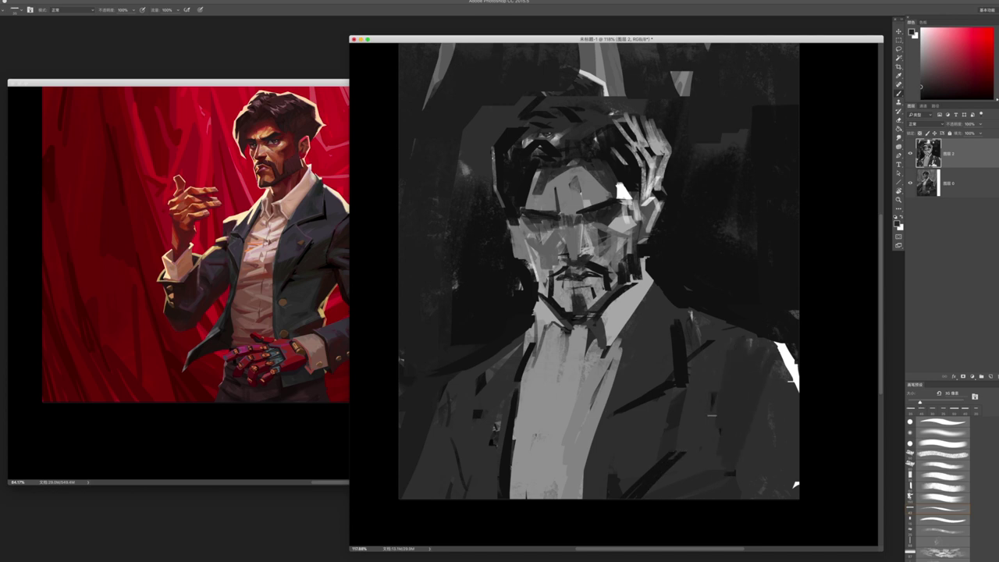
pyautogui.moveTo(762, 350)
pyautogui.mouseDown()
pyautogui.moveTo(747, 447)
pyautogui.moveTo(761, 352)
pyautogui.moveTo(742, 445)
pyautogui.mouseUp()
pyautogui.press('super+z')
pyautogui.moveTo(762, 353)
pyautogui.mouseDown()
pyautogui.moveTo(747, 456)
pyautogui.moveTo(723, 476)
pyautogui.mouseUp()
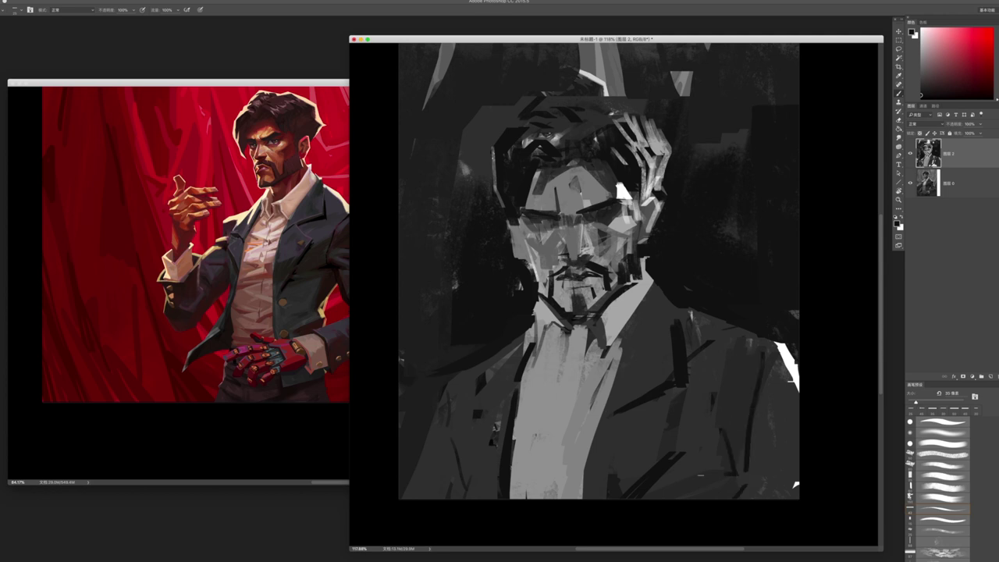
pyautogui.moveTo(789, 410); pyautogui.dragTo(758, 456)
# - Paint light rim strokes along the neck edge and both shoulders, and touch up the jacket front with a sampled dark tone
pyautogui.press('x')
pyautogui.moveTo(663, 281)
pyautogui.mouseDown()
pyautogui.moveTo(681, 312)
pyautogui.moveTo(759, 333)
pyautogui.mouseUp()
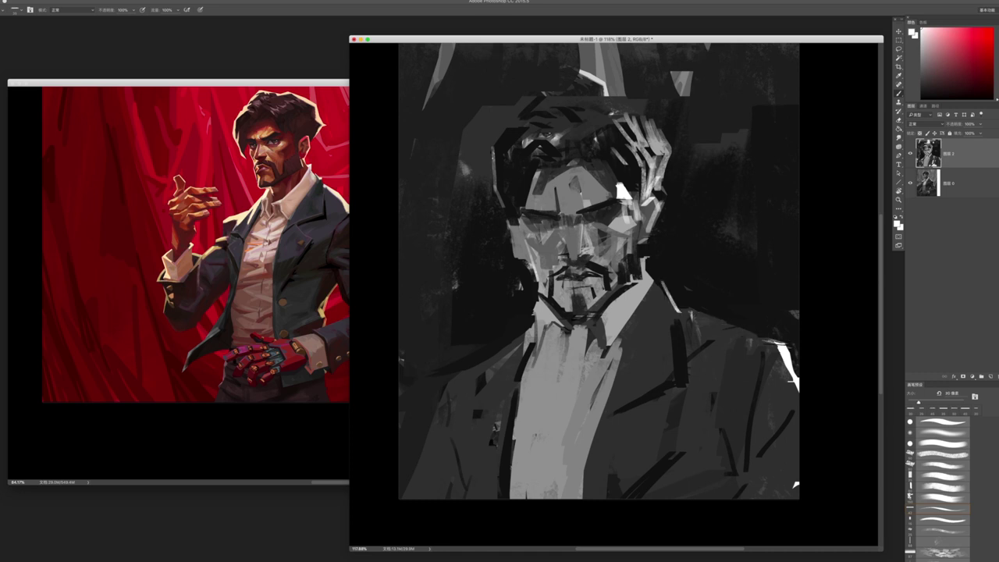
pyautogui.keyDown('alt'); pyautogui.click(654, 143); pyautogui.keyUp('alt')
pyautogui.moveTo(690, 314)
pyautogui.mouseDown()
pyautogui.moveTo(752, 336)
pyautogui.moveTo(715, 319)
pyautogui.moveTo(754, 350)
pyautogui.mouseUp()
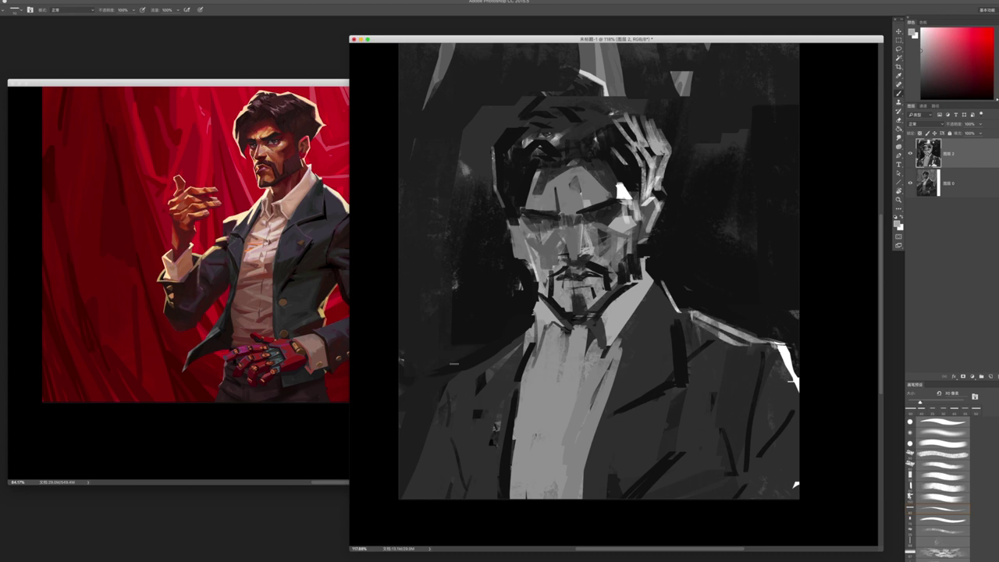
pyautogui.moveTo(437, 390)
pyautogui.mouseDown()
pyautogui.moveTo(424, 420)
pyautogui.moveTo(437, 425)
pyautogui.mouseUp()
pyautogui.keyDown('alt'); pyautogui.click(508, 461); pyautogui.keyUp('alt')
pyautogui.moveTo(456, 452)
pyautogui.mouseDown()
pyautogui.moveTo(444, 483)
pyautogui.moveTo(409, 308)
pyautogui.moveTo(499, 423)
pyautogui.mouseUp()
# - Mirror the canvas horizontally and refine the sideburn, cheek and ear edges with sampled greys
pyautogui.press('h')
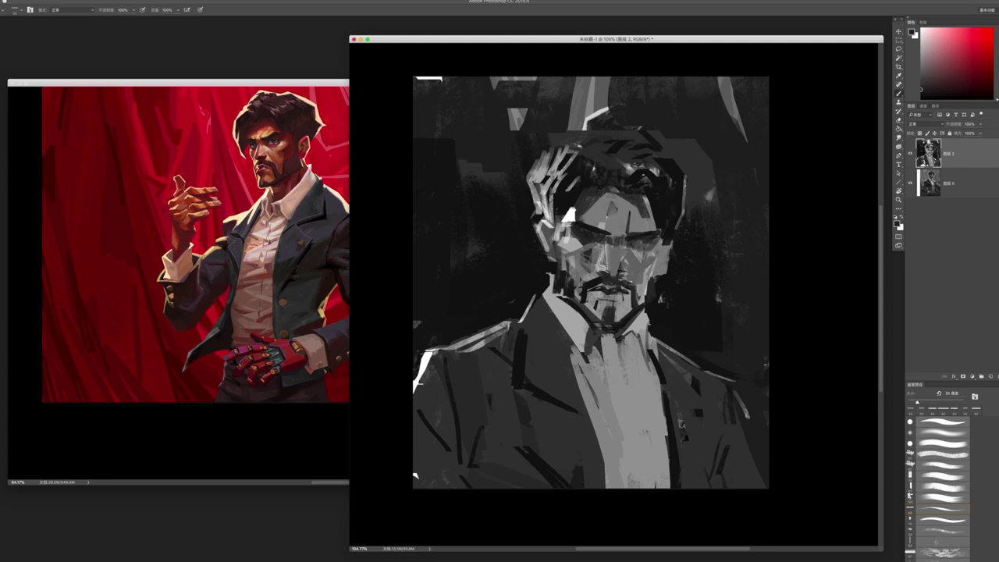
pyautogui.moveTo(582, 289); pyautogui.dragTo(578, 307)
pyautogui.scroll(3, 628, 258)
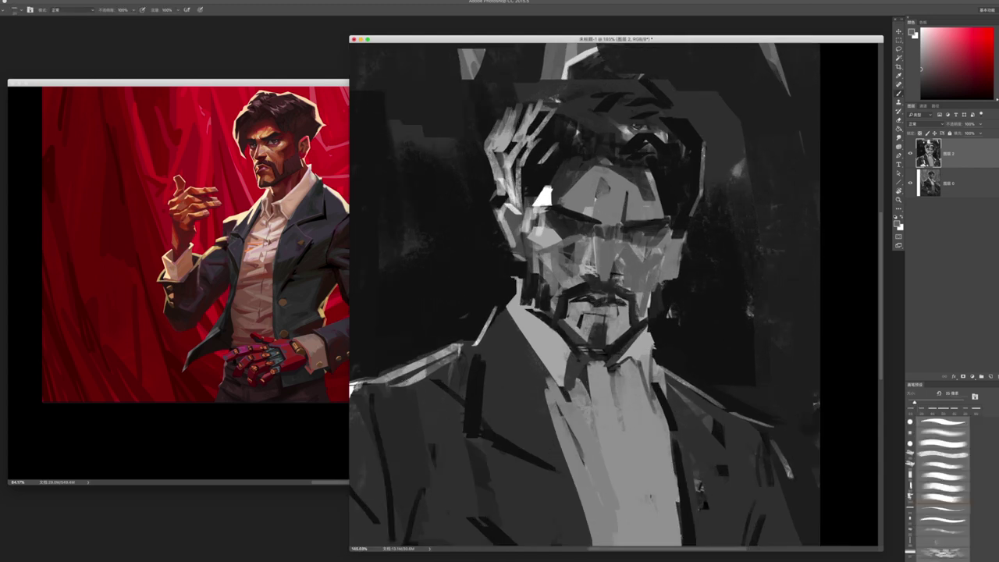
pyautogui.keyDown('alt'); pyautogui.click(542, 242); pyautogui.keyUp('alt')
pyautogui.press(']')
pyautogui.moveTo(677, 241)
pyautogui.mouseDown()
pyautogui.moveTo(676, 270)
pyautogui.moveTo(680, 239)
pyautogui.mouseUp()
pyautogui.keyDown('alt'); pyautogui.click(689, 279); pyautogui.keyUp('alt')
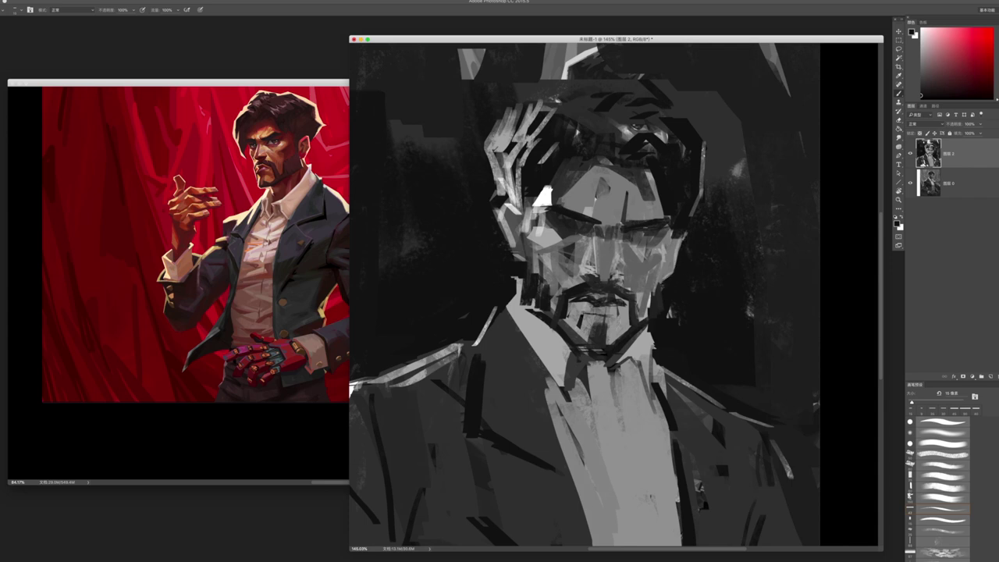
# - Widen the hair silhouette with light strokes on the viewer's left and near-black strokes on the right
pyautogui.moveTo(496, 203)
pyautogui.mouseDown()
pyautogui.moveTo(499, 218)
pyautogui.moveTo(475, 134)
pyautogui.mouseUp()
pyautogui.keyDown('alt'); pyautogui.click(498, 176); pyautogui.keyUp('alt')
pyautogui.press('d')
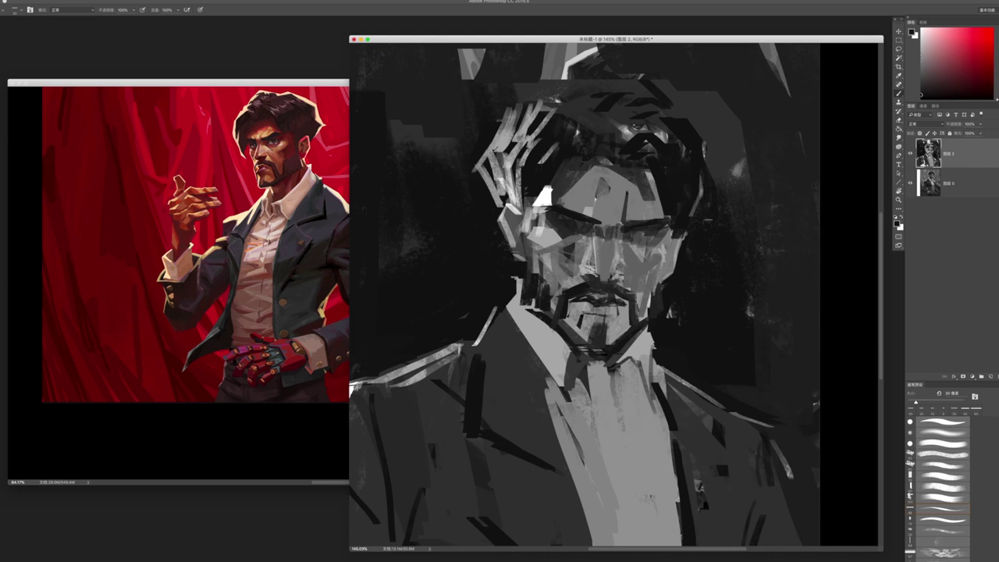
pyautogui.press('Delete')
pyautogui.hotkey('ctrl', 'alt', 'shift', 'e')
# - Shade the forehead below the hairline with sampled mid-greys and a larger brush
pyautogui.keyDown('alt'); pyautogui.click(601, 219); pyautogui.keyUp('alt')
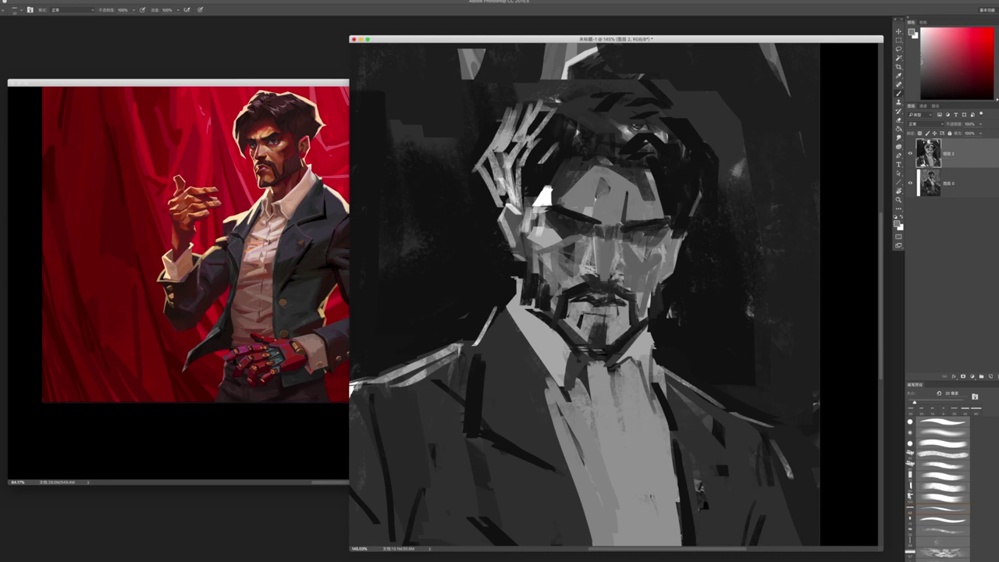
pyautogui.moveTo(617, 168)
pyautogui.mouseDown()
pyautogui.moveTo(589, 184)
pyautogui.moveTo(594, 222)
pyautogui.moveTo(609, 227)
pyautogui.moveTo(647, 186)
pyautogui.mouseUp()
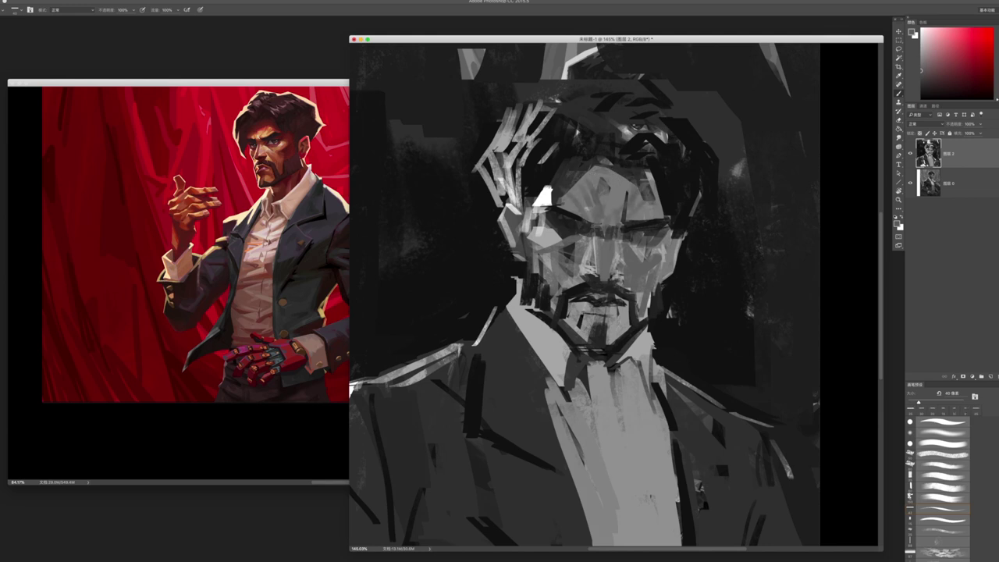
pyautogui.press(']')
pyautogui.press(']')
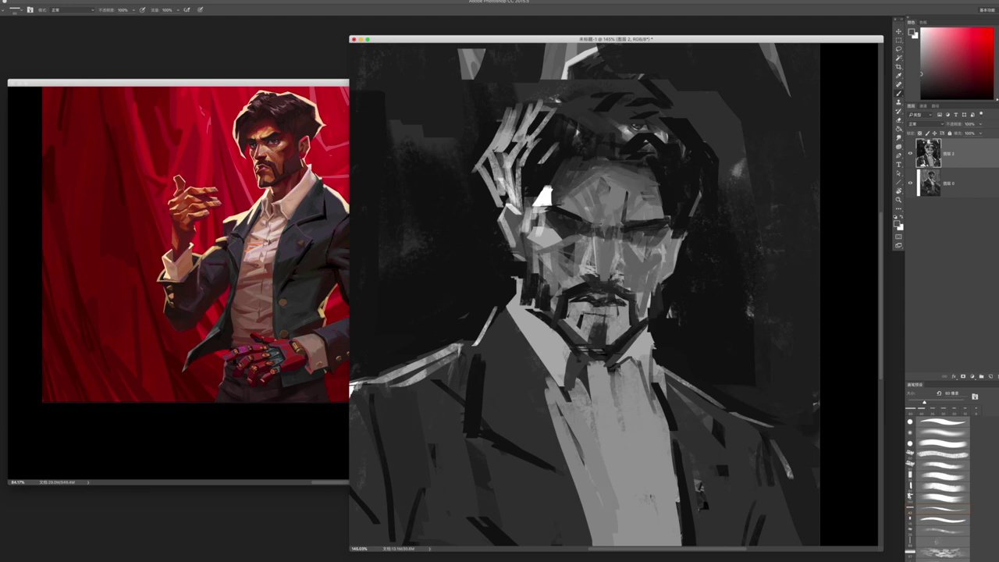
# - Darken the eyebrow on the viewer's right and define both shadowed eye sockets with a smaller brush
pyautogui.press('[')
pyautogui.press('[')
pyautogui.moveTo(638, 222); pyautogui.dragTo(662, 217)
pyautogui.moveTo(550, 238); pyautogui.dragTo(644, 247)
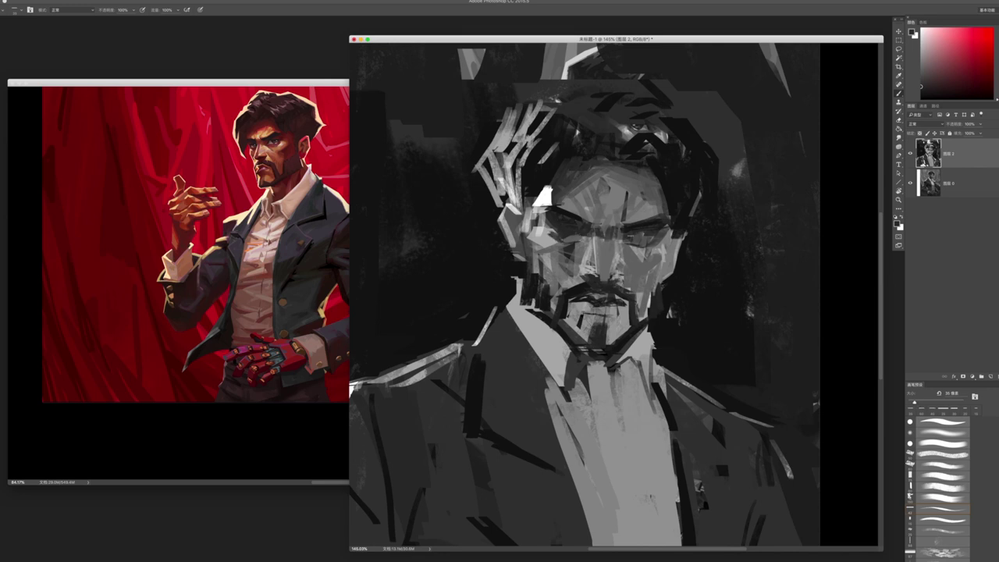
pyautogui.scroll(2, 600, 350)
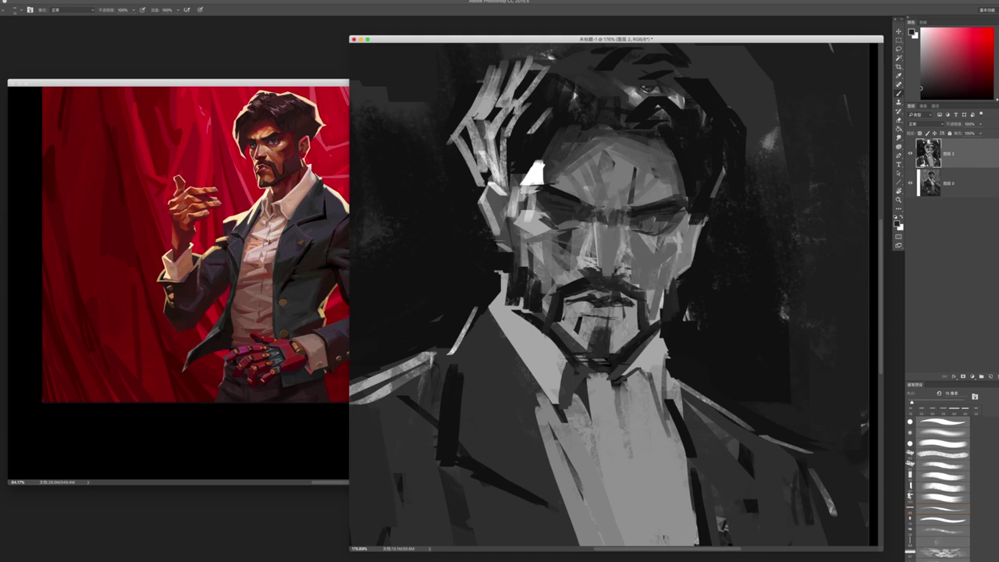
# - Define the lips and paint the dark beard patch on the chin, using a broader brush for the chin
pyautogui.moveTo(570, 302)
pyautogui.mouseDown()
pyautogui.moveTo(602, 309)
pyautogui.moveTo(611, 301)
pyautogui.moveTo(582, 327)
pyautogui.moveTo(636, 328)
pyautogui.mouseUp()
pyautogui.press('x')
pyautogui.press('x')
pyautogui.moveTo(570, 322)
pyautogui.mouseDown()
pyautogui.moveTo(626, 315)
pyautogui.moveTo(606, 318)
pyautogui.moveTo(620, 319)
pyautogui.moveTo(606, 321)
pyautogui.moveTo(620, 336)
pyautogui.mouseUp()
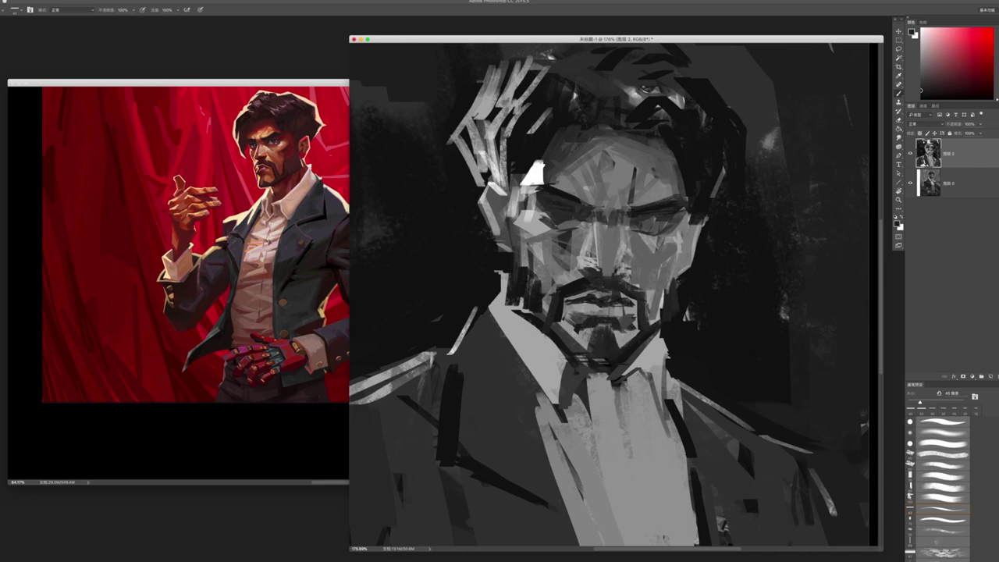
# - Darken the beard along the jaw on the viewer's left and refine the mouth and chin tones
pyautogui.moveTo(528, 290)
pyautogui.mouseDown()
pyautogui.moveTo(517, 312)
pyautogui.moveTo(521, 305)
pyautogui.mouseUp()
pyautogui.moveTo(540, 261)
pyautogui.mouseDown()
pyautogui.moveTo(520, 280)
pyautogui.moveTo(519, 310)
pyautogui.mouseUp()
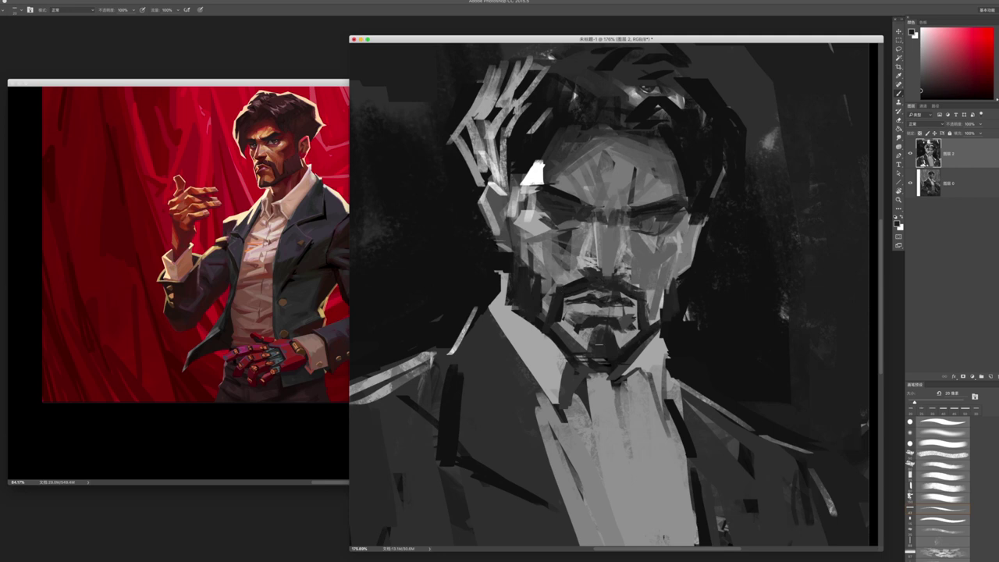
pyautogui.moveTo(590, 339)
pyautogui.mouseDown()
pyautogui.moveTo(616, 326)
pyautogui.moveTo(595, 334)
pyautogui.moveTo(612, 337)
pyautogui.moveTo(607, 300)
pyautogui.mouseUp()
pyautogui.keyDown('alt'); pyautogui.click(623, 319); pyautogui.keyUp('alt')
pyautogui.keyDown('alt'); pyautogui.click(586, 262); pyautogui.keyUp('alt')
# - Mirror the canvas horizontally and rework the jaw and shirt collar edge on the viewer's right with sampled greys and darks
pyautogui.press('z')
pyautogui.moveTo(622, 333)
pyautogui.mouseDown()
pyautogui.moveTo(547, 332)
pyautogui.moveTo(601, 334)
pyautogui.moveTo(617, 247)
pyautogui.mouseUp()
pyautogui.press('b')
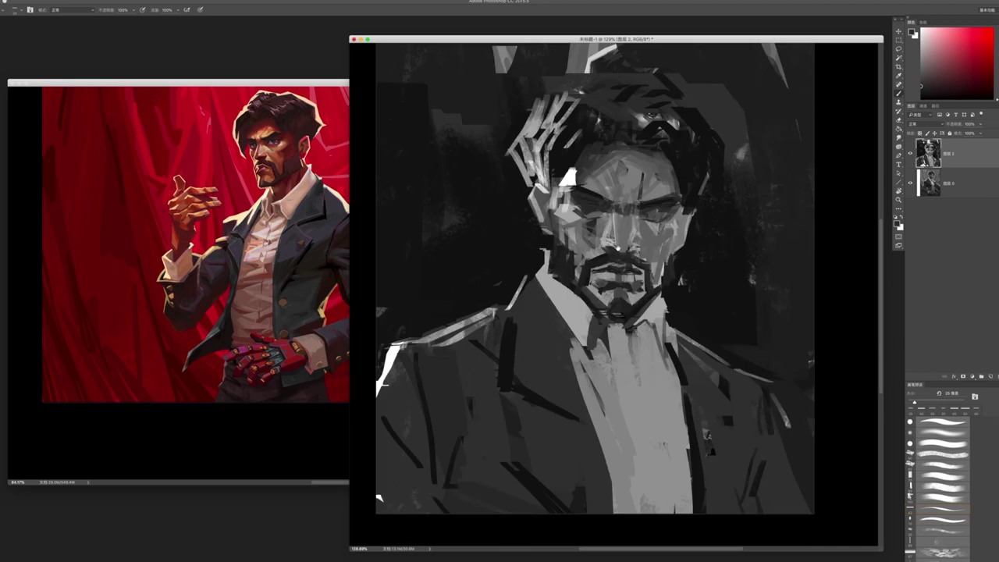
pyautogui.press('h')
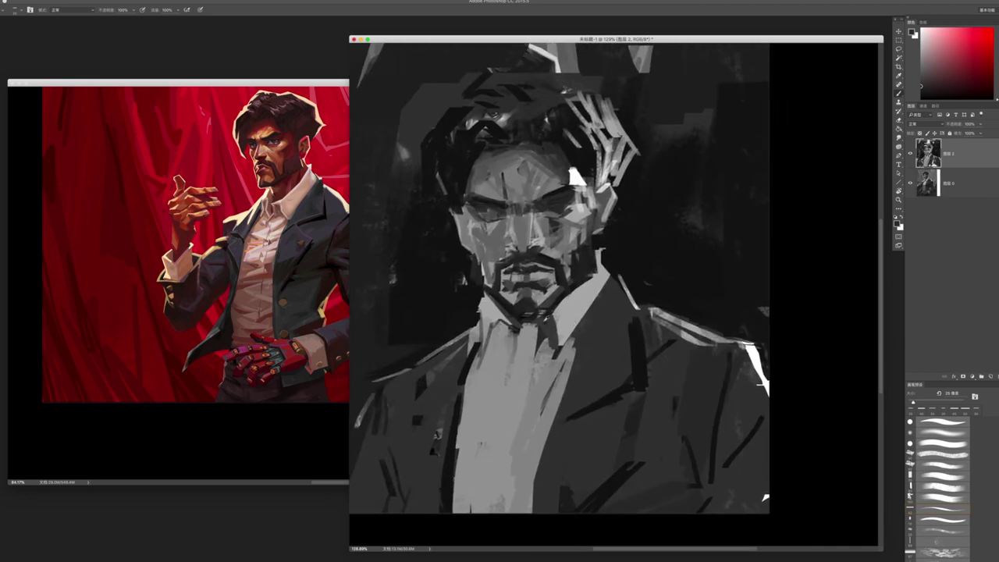
pyautogui.moveTo(556, 312); pyautogui.dragTo(605, 283)
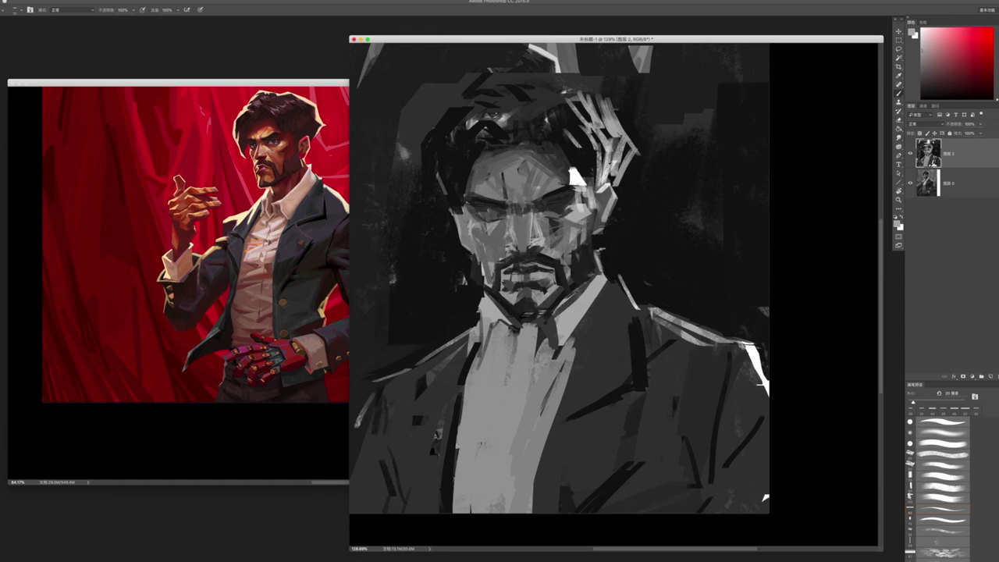
pyautogui.moveTo(582, 250); pyautogui.dragTo(584, 278)
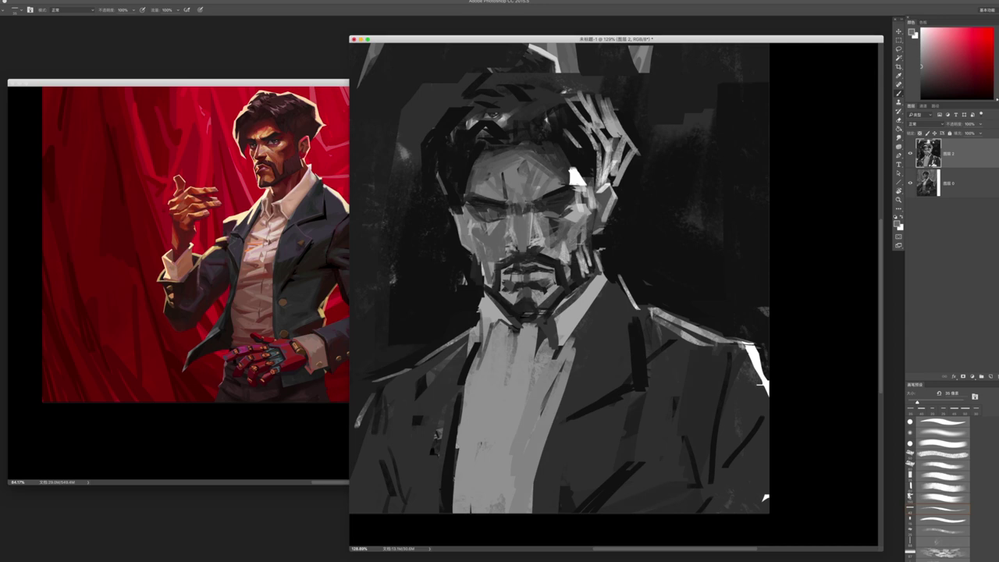
pyautogui.press('z')
pyautogui.moveTo(578, 250); pyautogui.dragTo(539, 249)
pyautogui.moveTo(579, 302); pyautogui.dragTo(606, 299)
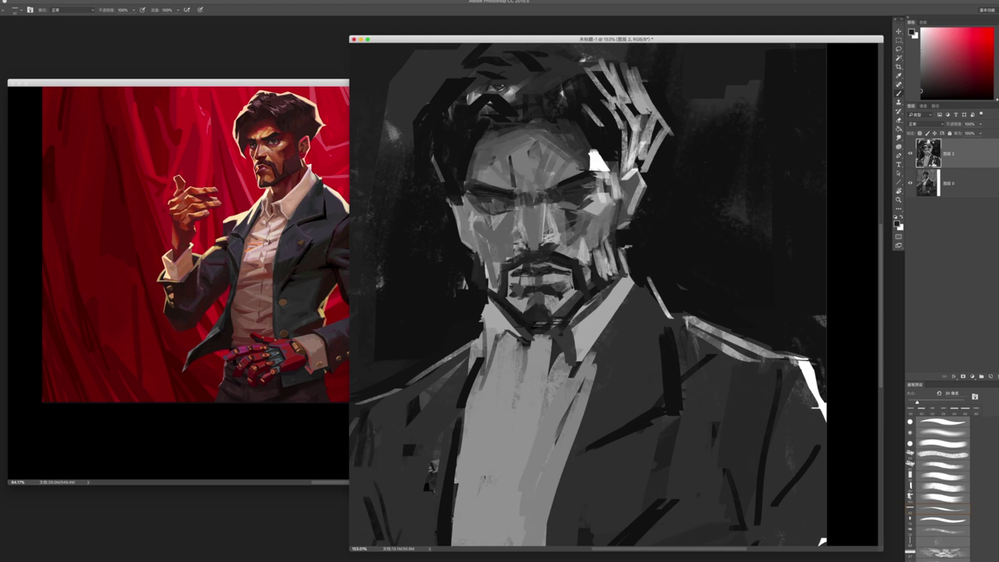
# - Add dark frown lines on the forehead and define the eye on the viewer's left
pyautogui.moveTo(492, 204); pyautogui.dragTo(551, 195)
pyautogui.moveTo(487, 183)
pyautogui.mouseDown()
pyautogui.moveTo(517, 165)
pyautogui.moveTo(548, 171)
pyautogui.mouseUp()
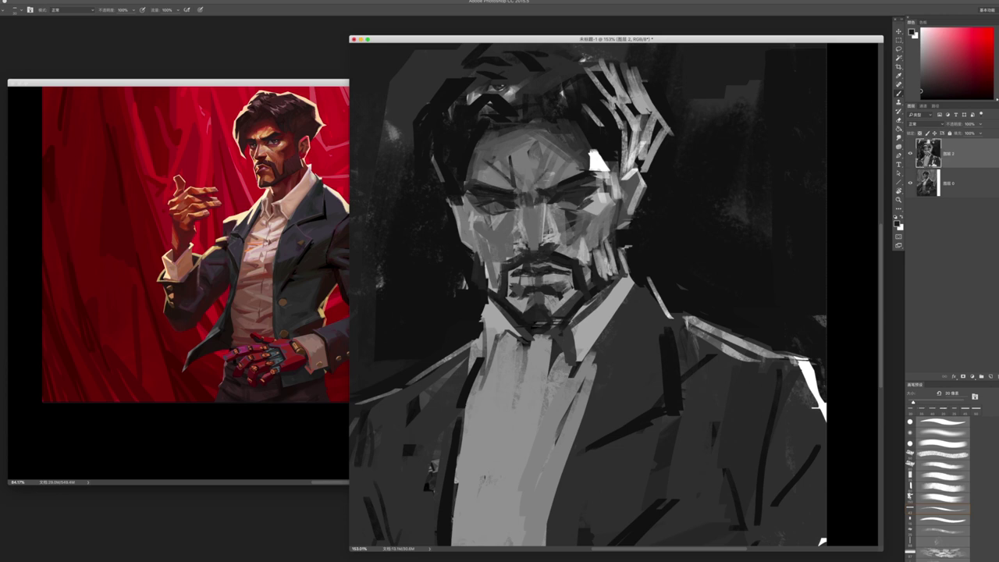
pyautogui.moveTo(492, 205); pyautogui.dragTo(501, 209)
# - Deepen the shadow under the jaw and repaint the shirt collar on the viewer's right with sampled light grey
pyautogui.moveTo(498, 306); pyautogui.dragTo(525, 341)
pyautogui.moveTo(608, 305); pyautogui.dragTo(578, 335)
pyautogui.moveTo(620, 282); pyautogui.dragTo(604, 309)
pyautogui.keyDown('alt'); pyautogui.click(618, 301); pyautogui.keyUp('alt')
pyautogui.moveTo(631, 287); pyautogui.dragTo(597, 363)
pyautogui.moveTo(620, 306); pyautogui.dragTo(587, 361)
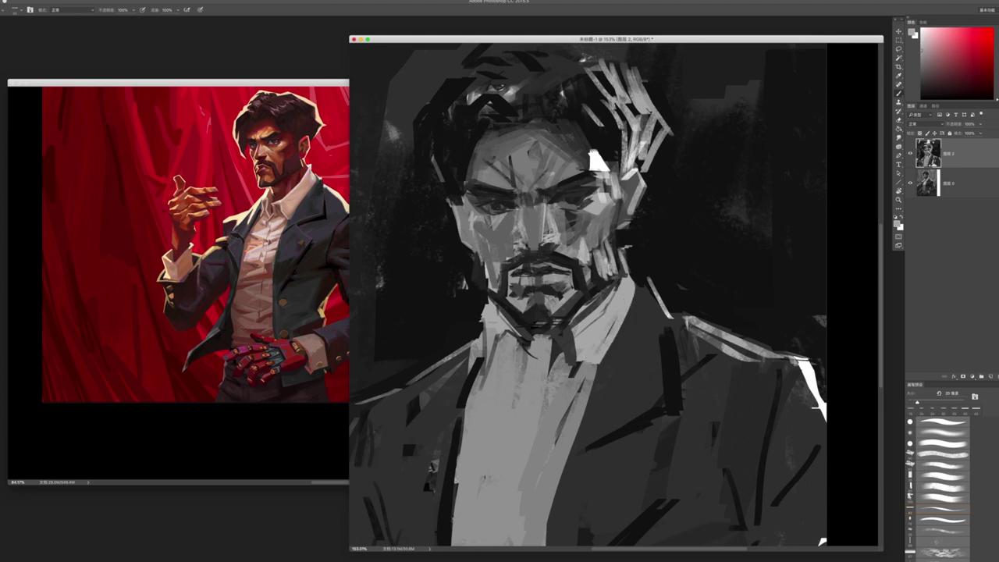
# - Trim the shirt collar on the viewer's left with sampled dark and light greys
pyautogui.moveTo(476, 311)
pyautogui.mouseDown()
pyautogui.moveTo(506, 344)
pyautogui.moveTo(485, 341)
pyautogui.mouseUp()
pyautogui.keyDown('alt'); pyautogui.click(515, 323); pyautogui.keyUp('alt')
pyautogui.keyDown('alt'); pyautogui.click(491, 322); pyautogui.keyUp('alt')
pyautogui.keyDown('alt'); pyautogui.click(473, 316); pyautogui.keyUp('alt')
pyautogui.moveTo(488, 303); pyautogui.dragTo(492, 329)
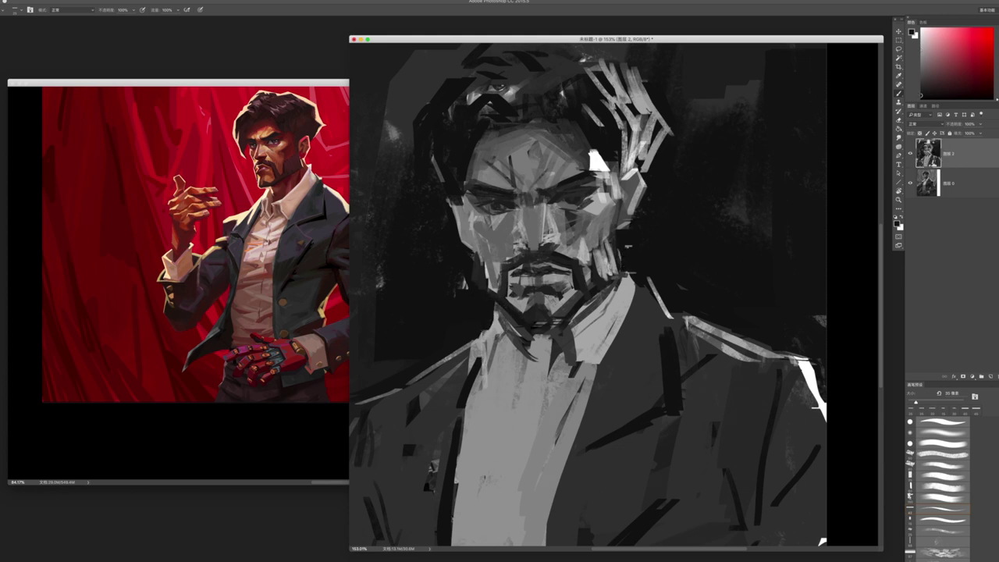
# - Paint long light-grey strokes down the shirt edge beside the lapel on the viewer's right
pyautogui.keyDown('alt'); pyautogui.click(625, 288); pyautogui.keyUp('alt')
pyautogui.scroll(-5, 614, 294)
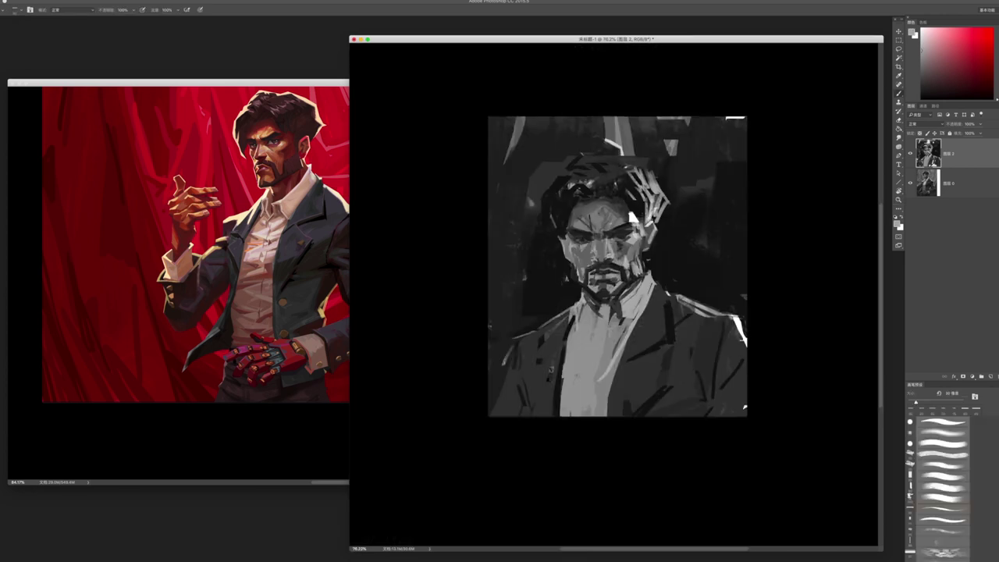
pyautogui.moveTo(639, 311); pyautogui.dragTo(606, 414)
pyautogui.moveTo(622, 364); pyautogui.dragTo(610, 416)
# - Enlarge the brush and paint sampled grey strokes across the jacket's sleeve, shoulder and lapel on the viewer's left
pyautogui.keyDown('alt'); pyautogui.click(549, 373); pyautogui.keyUp('alt')
pyautogui.press(']')
pyautogui.press(']')
pyautogui.press(']')
pyautogui.press(']')
pyautogui.press(']')
pyautogui.moveTo(547, 417)
pyautogui.mouseDown()
pyautogui.moveTo(550, 367)
pyautogui.moveTo(518, 378)
pyautogui.mouseUp()
pyautogui.keyDown('alt'); pyautogui.click(505, 359); pyautogui.keyUp('alt')
pyautogui.moveTo(500, 412)
pyautogui.mouseDown()
pyautogui.moveTo(521, 348)
pyautogui.moveTo(526, 385)
pyautogui.moveTo(567, 317)
pyautogui.mouseUp()
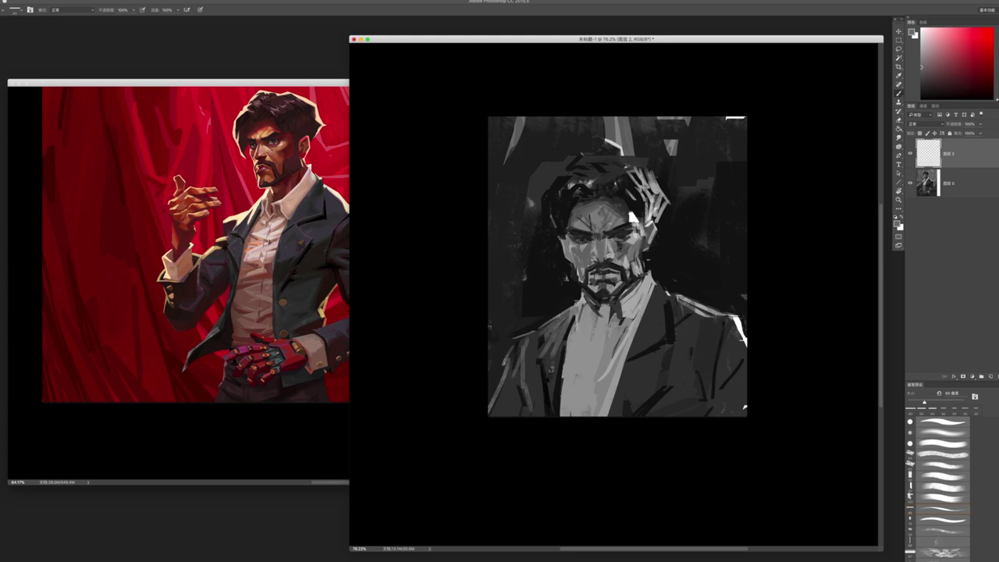
# - Block in the neck shadow below the beard and add a bright collar highlight with a smaller brush
pyautogui.scroll(3, 603, 312)
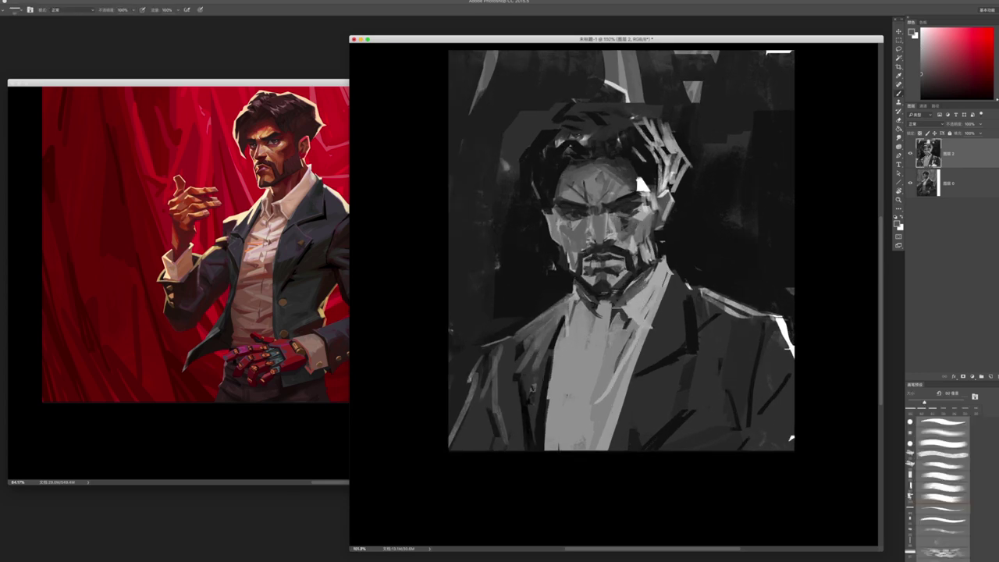
pyautogui.moveTo(609, 304); pyautogui.dragTo(598, 343)
pyautogui.press('[')
pyautogui.keyDown('alt'); pyautogui.click(631, 310); pyautogui.keyUp('alt')
pyautogui.press('[')
pyautogui.press('[')
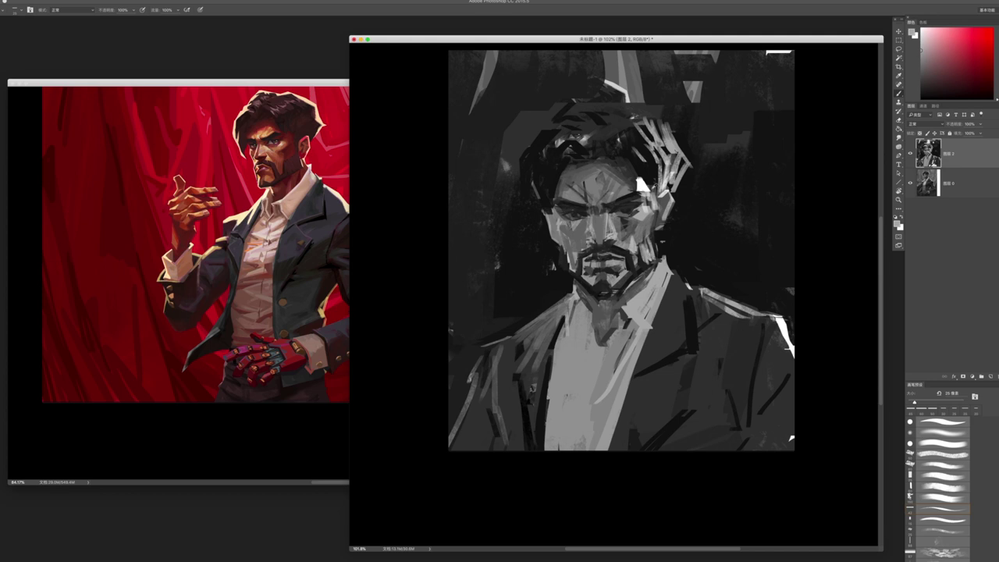
pyautogui.moveTo(648, 288); pyautogui.dragTo(631, 306)
# - Refine the lips below the moustache with a sampled grey
pyautogui.keyDown('alt'); pyautogui.click(648, 272); pyautogui.keyUp('alt')
pyautogui.press('z')
pyautogui.moveTo(660, 248)
pyautogui.mouseDown()
pyautogui.moveTo(625, 248)
pyautogui.moveTo(664, 250)
pyautogui.moveTo(664, 234)
pyautogui.mouseUp()
pyautogui.press('b')
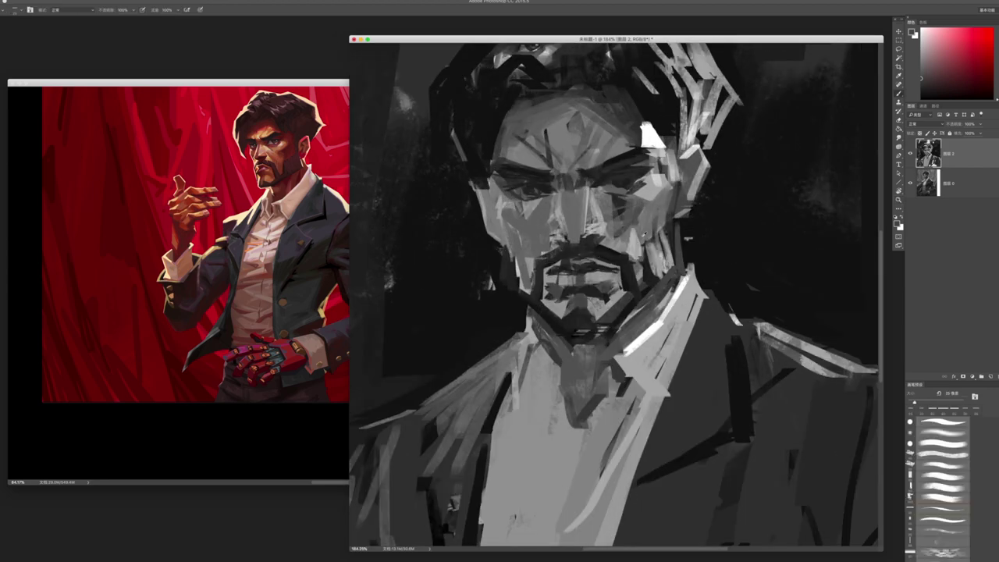
pyautogui.moveTo(594, 264)
pyautogui.mouseDown()
pyautogui.moveTo(613, 260)
pyautogui.moveTo(596, 263)
pyautogui.moveTo(606, 264)
pyautogui.mouseUp()
# - Model the nose bridge and tip with sampled greys and near-white highlights
pyautogui.keyDown('alt'); pyautogui.click(578, 225); pyautogui.keyUp('alt')
pyautogui.keyDown('alt'); pyautogui.click(593, 291); pyautogui.keyUp('alt')
pyautogui.keyDown('alt'); pyautogui.click(608, 238); pyautogui.keyUp('alt')
pyautogui.keyDown('alt'); pyautogui.click(650, 139); pyautogui.keyUp('alt')
pyautogui.moveTo(581, 236)
pyautogui.mouseDown()
pyautogui.moveTo(590, 226)
pyautogui.moveTo(583, 189)
pyautogui.moveTo(560, 194)
pyautogui.mouseUp()
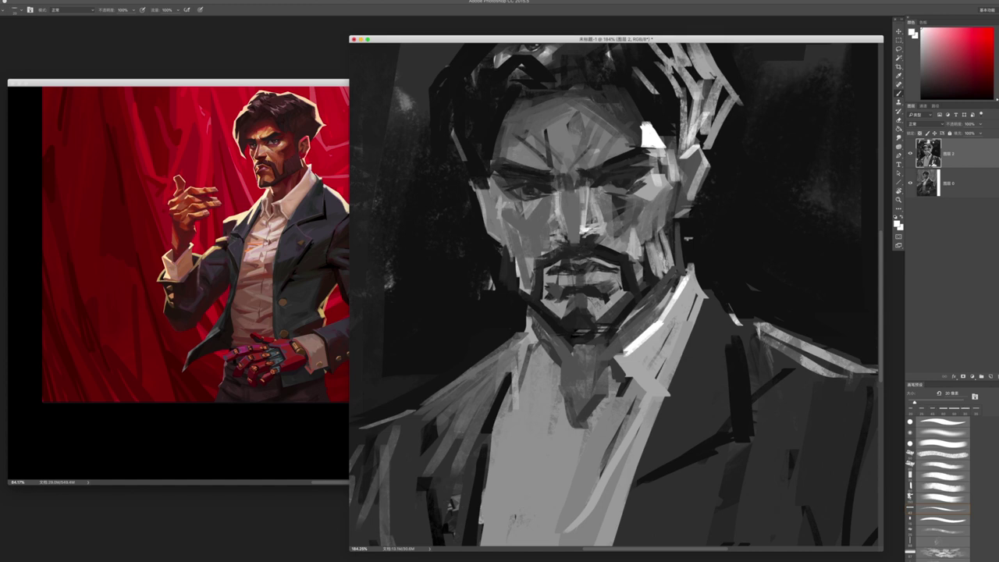
pyautogui.keyDown('alt'); pyautogui.click(587, 198); pyautogui.keyUp('alt')
pyautogui.moveTo(588, 228); pyautogui.dragTo(589, 215)
pyautogui.keyDown('alt'); pyautogui.click(606, 213); pyautogui.keyUp('alt')
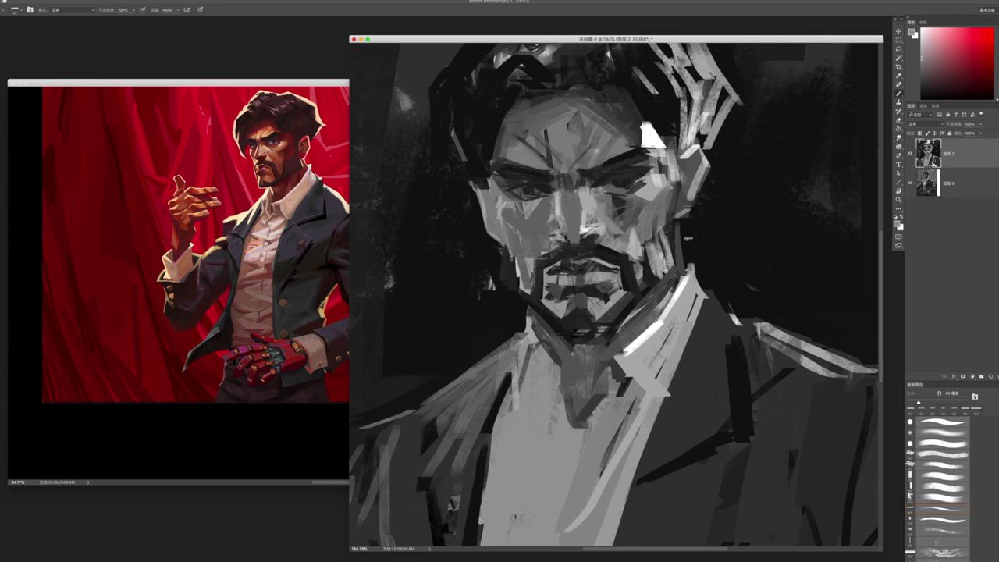
# - Shade the moustache on the viewer's left and darken the beard along the jaw on the viewer's right
pyautogui.keyDown('alt'); pyautogui.click(552, 263); pyautogui.keyUp('alt')
pyautogui.moveTo(569, 257); pyautogui.dragTo(546, 270)
pyautogui.keyDown('alt'); pyautogui.click(574, 219); pyautogui.keyUp('alt')
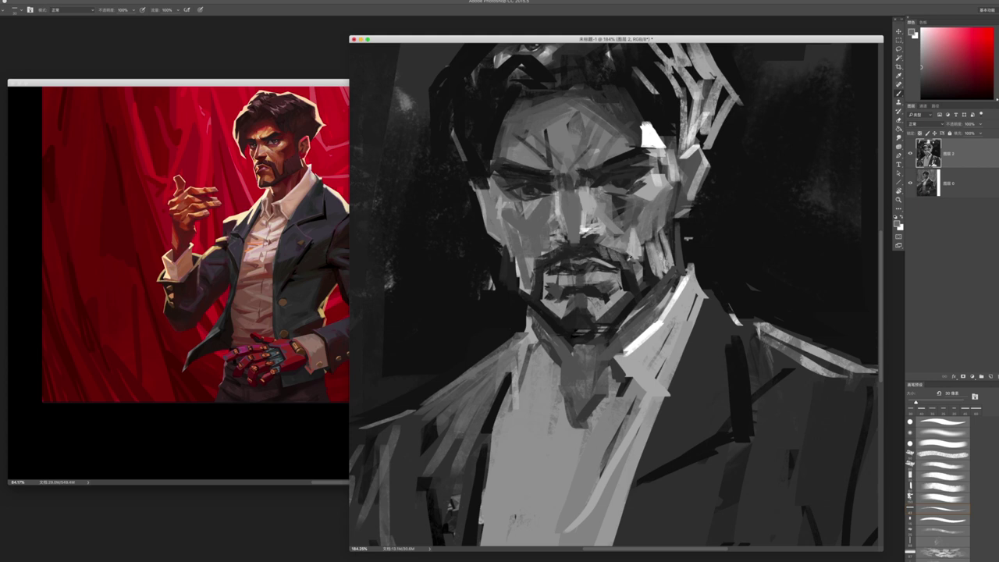
pyautogui.moveTo(658, 245)
pyautogui.mouseDown()
pyautogui.moveTo(654, 275)
pyautogui.moveTo(670, 267)
pyautogui.mouseUp()
pyautogui.moveTo(684, 231); pyautogui.dragTo(681, 260)
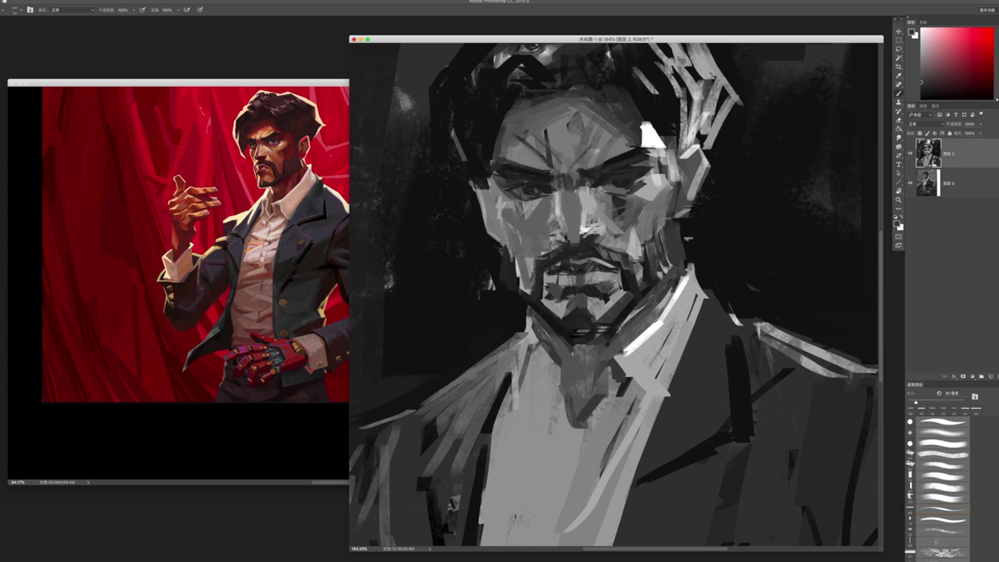
# - Sharpen the sideburn edge by the ear and the cheek edge on the viewer's left with thin near-black strokes
pyautogui.press('[')
pyautogui.press('[')
pyautogui.press('[')
pyautogui.press('[')
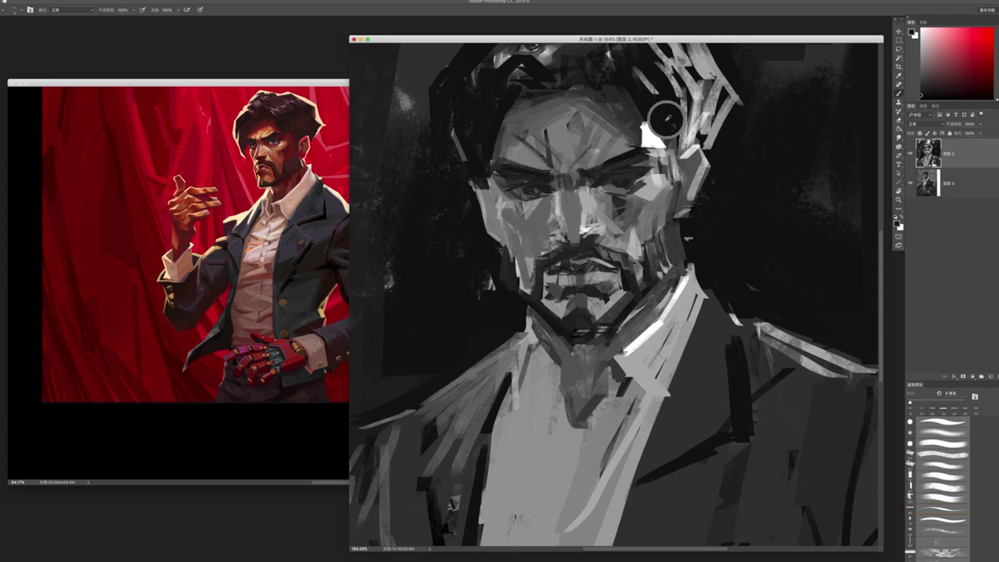
pyautogui.press(']')
pyautogui.moveTo(671, 186); pyautogui.dragTo(670, 224)
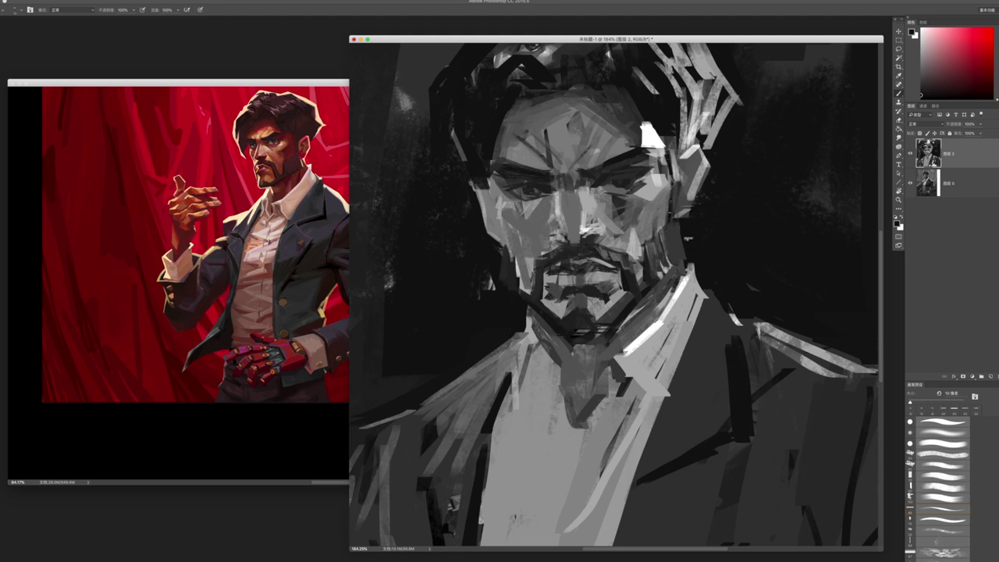
pyautogui.moveTo(501, 225); pyautogui.dragTo(506, 256)
pyautogui.moveTo(489, 180); pyautogui.dragTo(488, 199)
# - Enlarge the brush and darken the background around the figure, cutting back the light shoulder rim on the viewer's right
pyautogui.scroll(-5, 616, 293)
pyautogui.scroll(5, 616, 293)
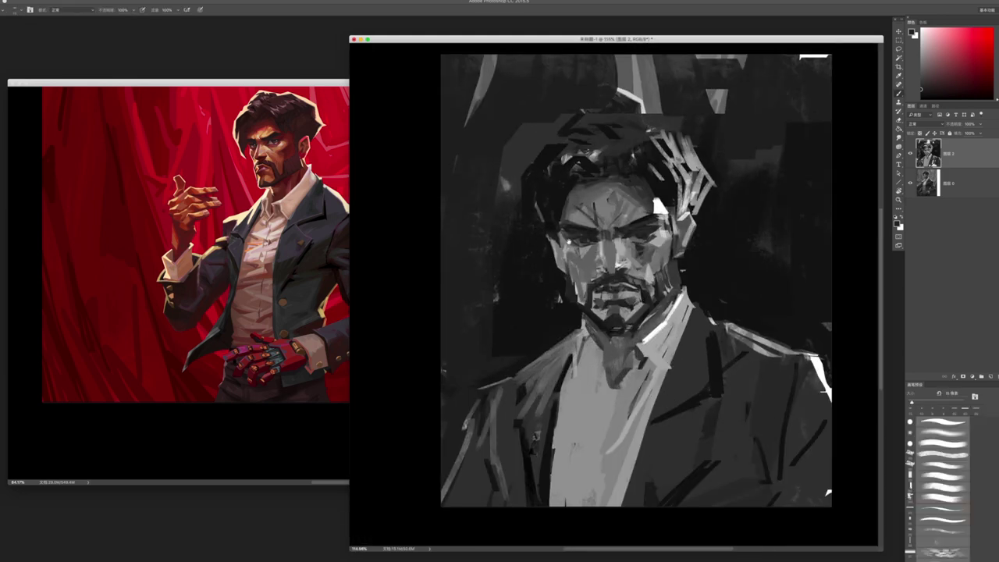
pyautogui.scroll(-2, 642, 275)
pyautogui.press(']')
pyautogui.press(']')
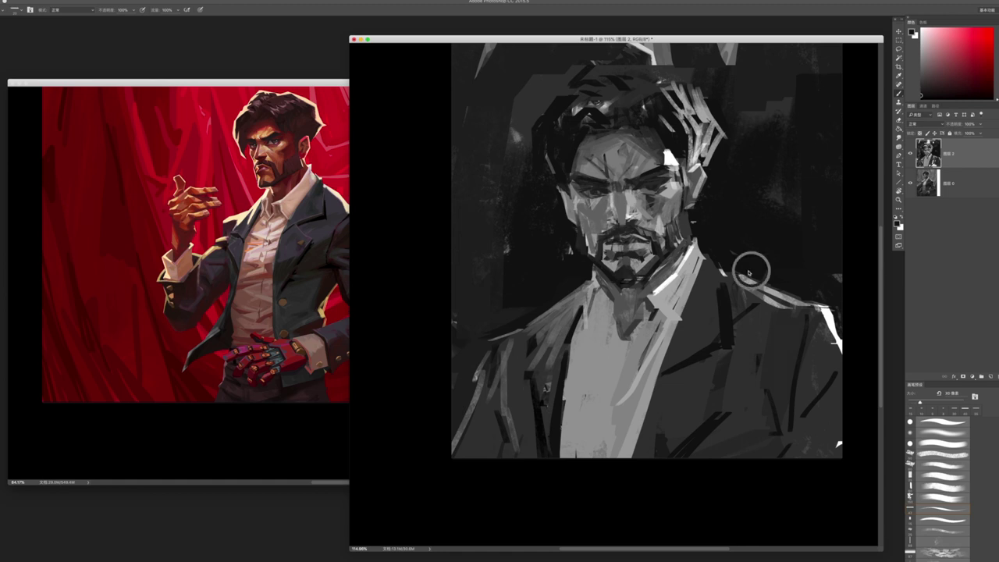
pyautogui.moveTo(798, 298); pyautogui.dragTo(846, 313)
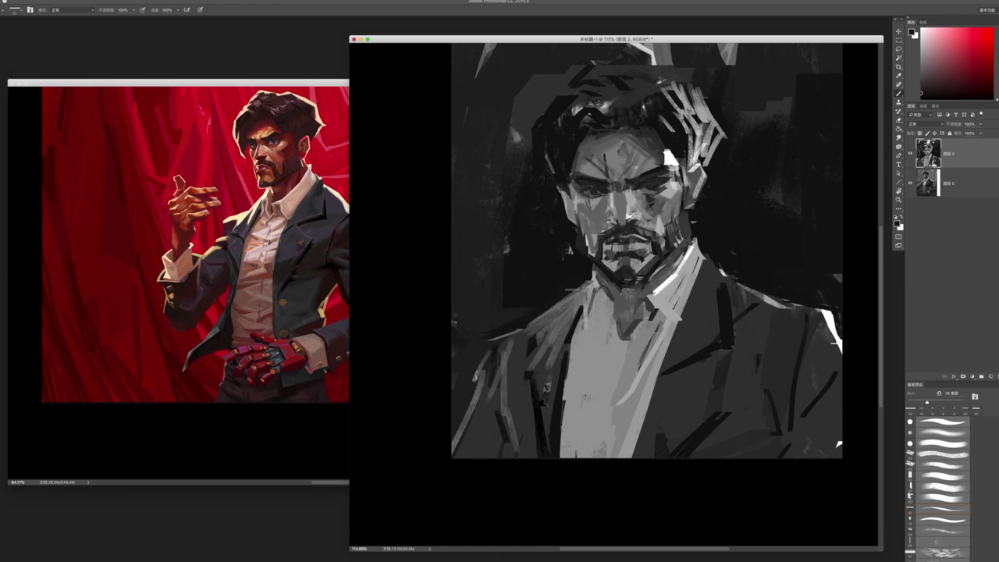
pyautogui.press(']')
pyautogui.press(']')
pyautogui.press(']')
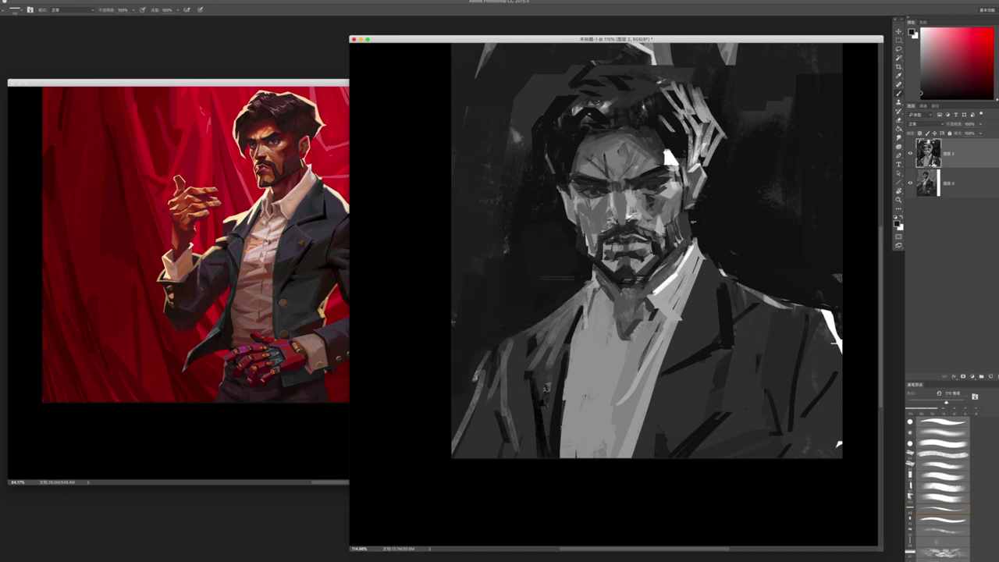
# - Shade the side of the neck beside the collar on the viewer's left with sampled dark greys
pyautogui.press('z')
pyautogui.moveTo(723, 289); pyautogui.dragTo(666, 168)
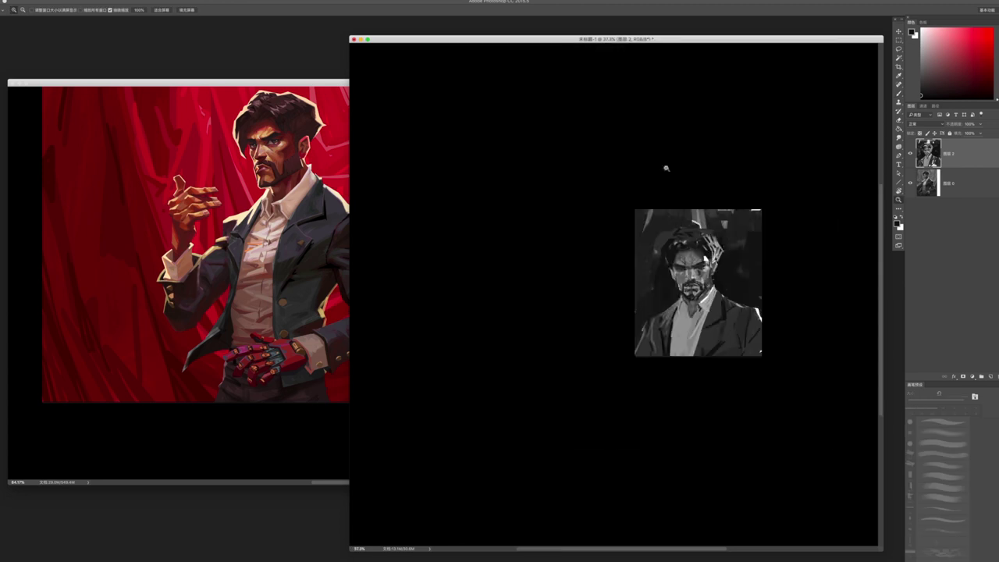
pyautogui.moveTo(763, 319); pyautogui.dragTo(788, 328)
pyautogui.moveTo(585, 283); pyautogui.dragTo(609, 283)
pyautogui.press('b')
pyautogui.keyDown('alt'); pyautogui.click(568, 271); pyautogui.keyUp('alt')
pyautogui.keyDown('alt'); pyautogui.click(520, 314); pyautogui.keyUp('alt')
pyautogui.moveTo(555, 263)
pyautogui.mouseDown()
pyautogui.moveTo(562, 284)
pyautogui.moveTo(559, 274)
pyautogui.mouseUp()
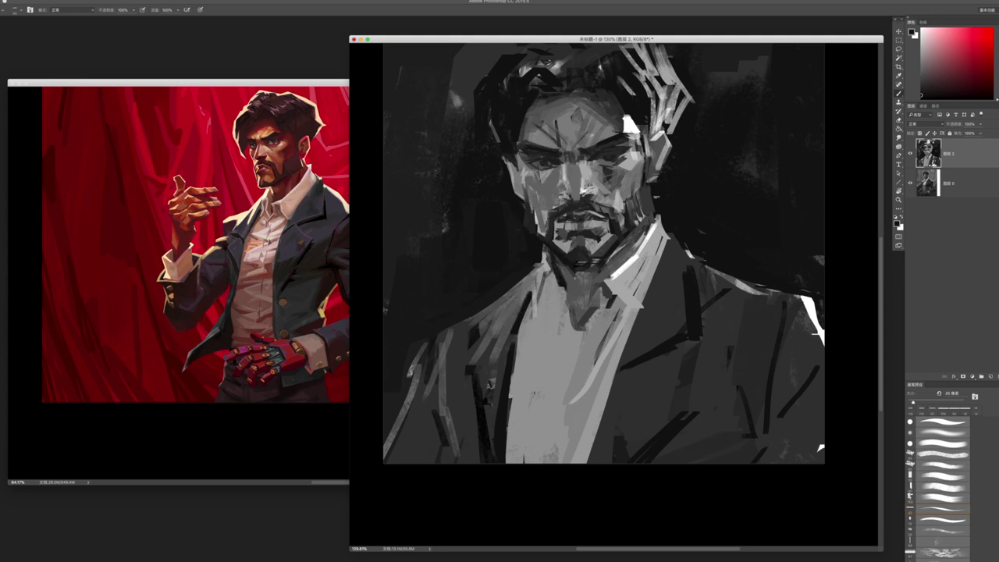
pyautogui.keyDown('alt'); pyautogui.click(546, 263); pyautogui.keyUp('alt')
pyautogui.moveTo(548, 259); pyautogui.dragTo(551, 271)
# - Deepen the neck shadow below the chin and shade the underside of the jaw on the viewer's right
pyautogui.keyDown('alt'); pyautogui.click(563, 281); pyautogui.keyUp('alt')
pyautogui.moveTo(573, 300); pyautogui.dragTo(576, 309)
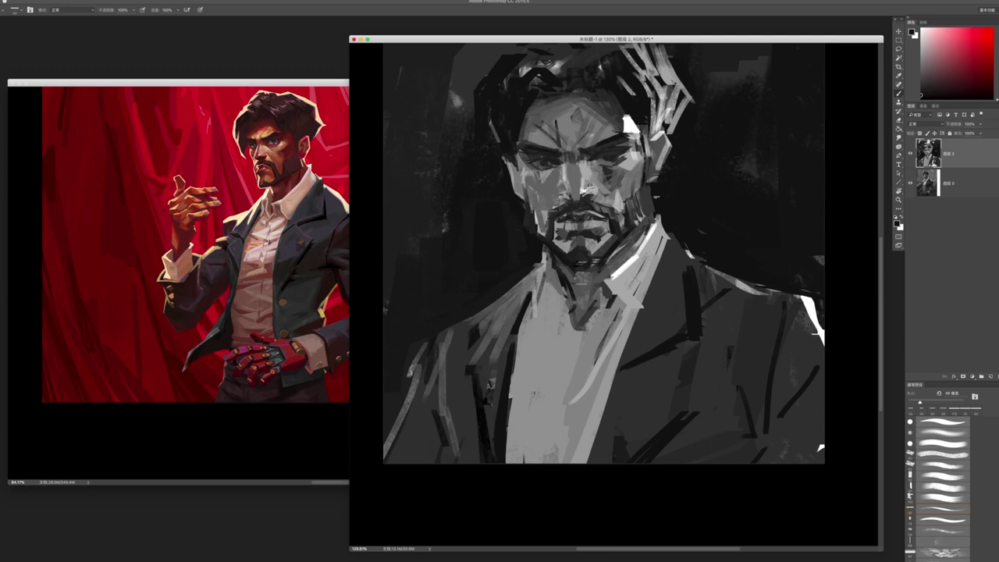
pyautogui.moveTo(584, 281); pyautogui.dragTo(590, 296)
pyautogui.keyDown('alt'); pyautogui.click(637, 246); pyautogui.keyUp('alt')
pyautogui.moveTo(648, 224)
pyautogui.mouseDown()
pyautogui.moveTo(610, 268)
pyautogui.moveTo(638, 230)
pyautogui.moveTo(593, 263)
pyautogui.moveTo(624, 241)
pyautogui.mouseUp()
pyautogui.keyDown('alt'); pyautogui.click(617, 243); pyautogui.keyUp('alt')
# - Darken the temple hair and brow area on the viewer's left with near-black strokes
pyautogui.scroll(2, 632, 226)
pyautogui.scroll(-3, 632, 226)
pyautogui.scroll(3, 634, 221)
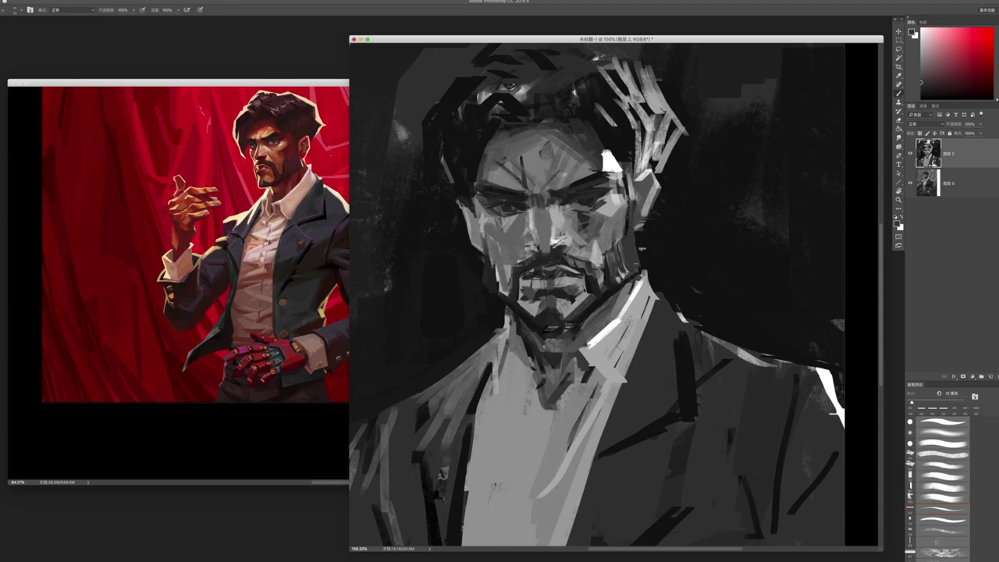
pyautogui.scroll(1, 591, 209)
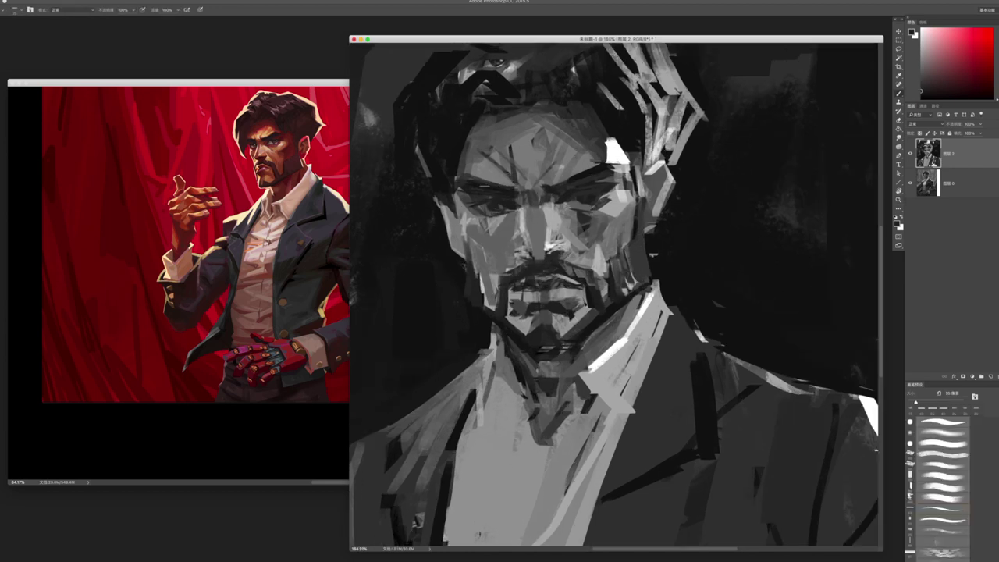
pyautogui.moveTo(462, 153); pyautogui.dragTo(447, 184)
pyautogui.press(']')
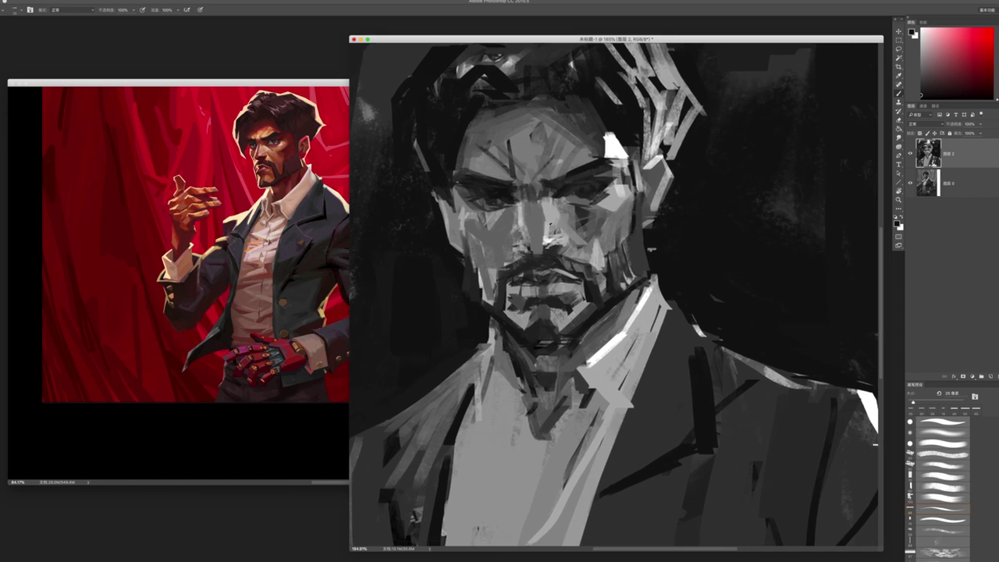
# - Refine the lower cheek and bearded jaw on the viewer's left with sampled mid and dark greys
pyautogui.keyDown('alt'); pyautogui.click(549, 226); pyautogui.keyUp('alt')
pyautogui.keyDown('alt'); pyautogui.click(513, 257); pyautogui.keyUp('alt')
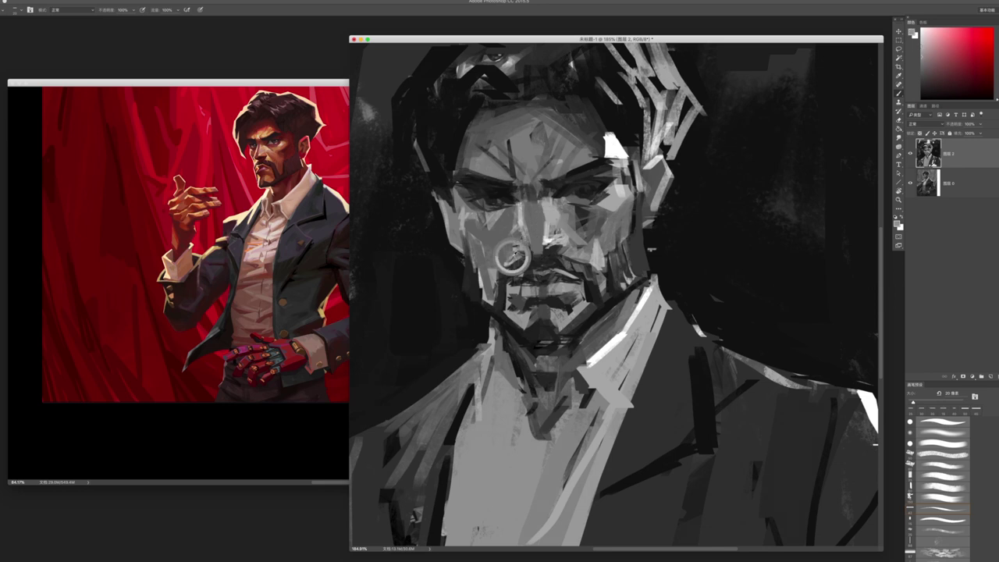
pyautogui.moveTo(499, 281)
pyautogui.mouseDown()
pyautogui.moveTo(499, 260)
pyautogui.moveTo(493, 267)
pyautogui.mouseUp()
pyautogui.keyDown('alt'); pyautogui.click(479, 266); pyautogui.keyUp('alt')
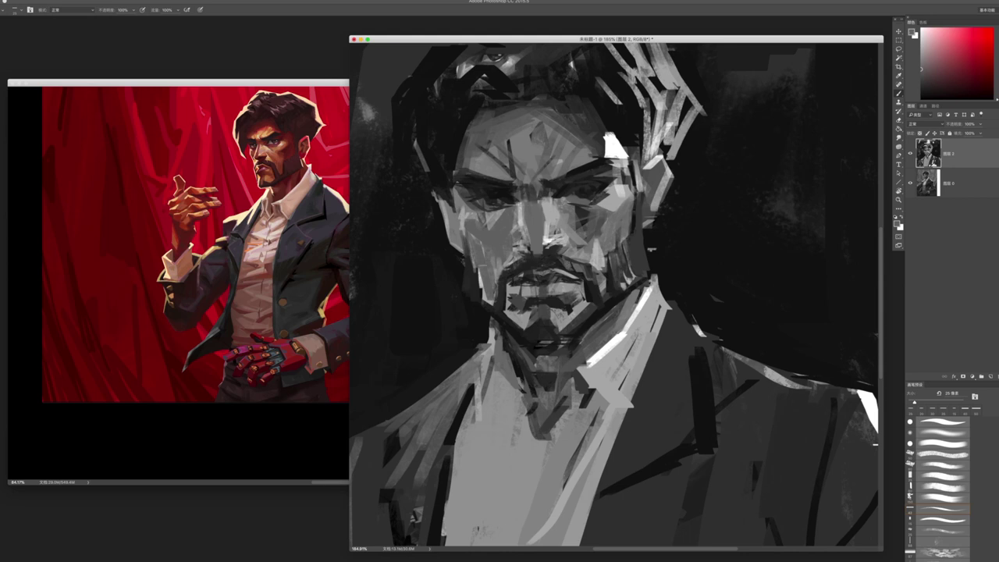
pyautogui.keyDown('alt'); pyautogui.click(474, 281); pyautogui.keyUp('alt')
pyautogui.moveTo(483, 302); pyautogui.dragTo(479, 270)
pyautogui.keyDown('alt'); pyautogui.click(467, 247); pyautogui.keyUp('alt')
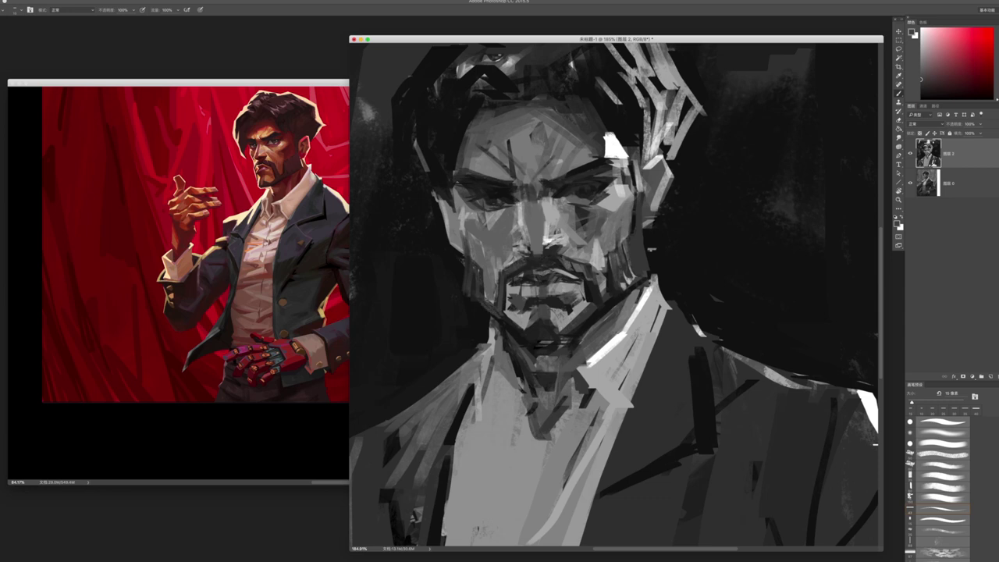
pyautogui.scroll(2, 518, 267)
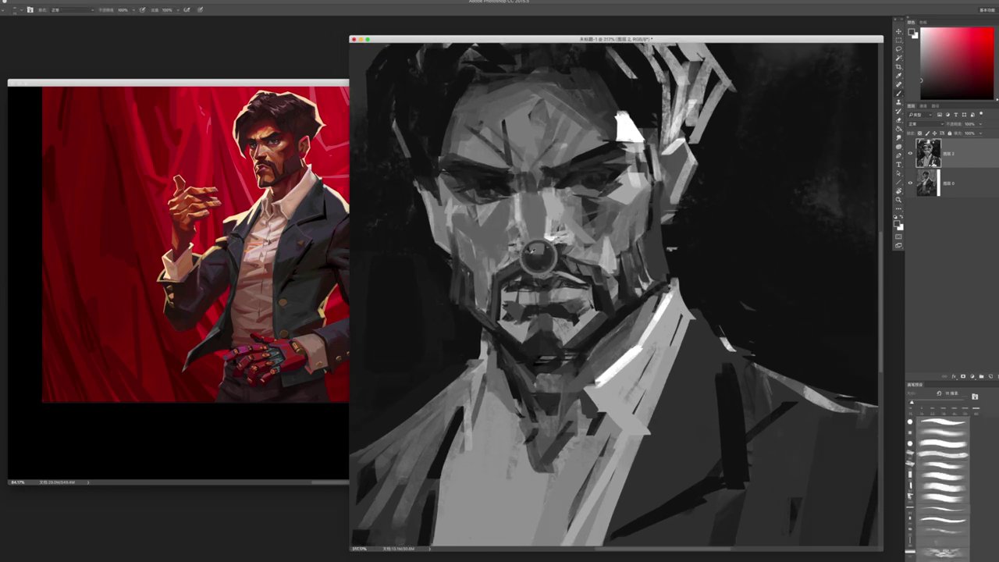
# - Darken the moustache beneath the nose and refine the nose bridge and tip with sampled greys
pyautogui.moveTo(512, 253); pyautogui.dragTo(551, 251)
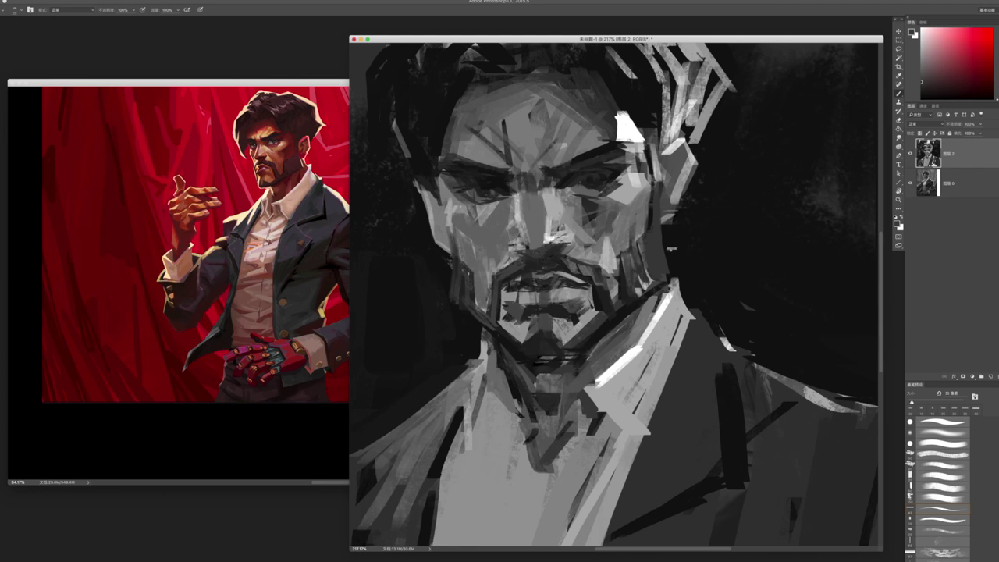
pyautogui.keyDown('alt'); pyautogui.click(541, 234); pyautogui.keyUp('alt')
pyautogui.keyDown('alt'); pyautogui.click(544, 208); pyautogui.keyUp('alt')
pyautogui.keyDown('alt'); pyautogui.click(544, 208); pyautogui.keyUp('alt')
pyautogui.moveTo(544, 207); pyautogui.dragTo(542, 249)
pyautogui.keyDown('alt'); pyautogui.click(540, 249); pyautogui.keyUp('alt')
pyautogui.keyDown('alt'); pyautogui.click(539, 253); pyautogui.keyUp('alt')
pyautogui.press('z')
pyautogui.moveTo(547, 250)
pyautogui.mouseDown()
pyautogui.moveTo(500, 273)
pyautogui.moveTo(522, 287)
pyautogui.mouseUp()
pyautogui.press('b')
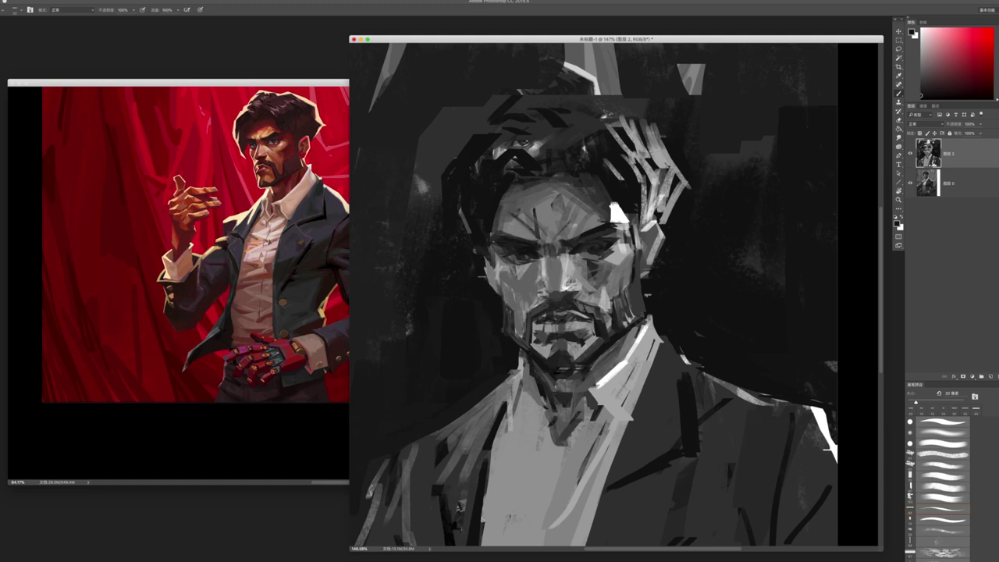
# - Touch up the cheek edge and add a light highlight at the outer eye corner on the viewer's left
pyautogui.moveTo(499, 267); pyautogui.dragTo(503, 303)
pyautogui.scroll(-3, 479, 314)
pyautogui.scroll(6, 478, 314)
pyautogui.moveTo(524, 289)
pyautogui.mouseDown()
pyautogui.moveTo(518, 262)
pyautogui.moveTo(527, 275)
pyautogui.mouseUp()
pyautogui.keyDown('alt'); pyautogui.click(709, 207); pyautogui.keyUp('alt')
pyautogui.moveTo(500, 233); pyautogui.dragTo(506, 195)
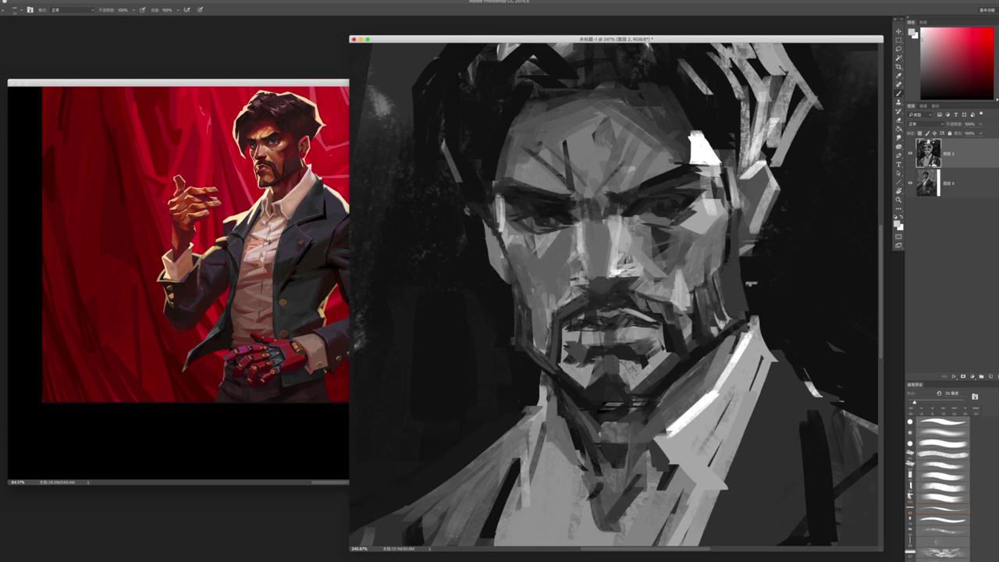
# - Blend the forehead with sampled mid greys, covering the dark frown lines above the brows
pyautogui.keyDown('alt'); pyautogui.click(514, 216); pyautogui.keyUp('alt')
pyautogui.press('z')
pyautogui.moveTo(515, 216); pyautogui.dragTo(488, 216)
pyautogui.moveTo(630, 190); pyautogui.dragTo(664, 190)
pyautogui.press('b')
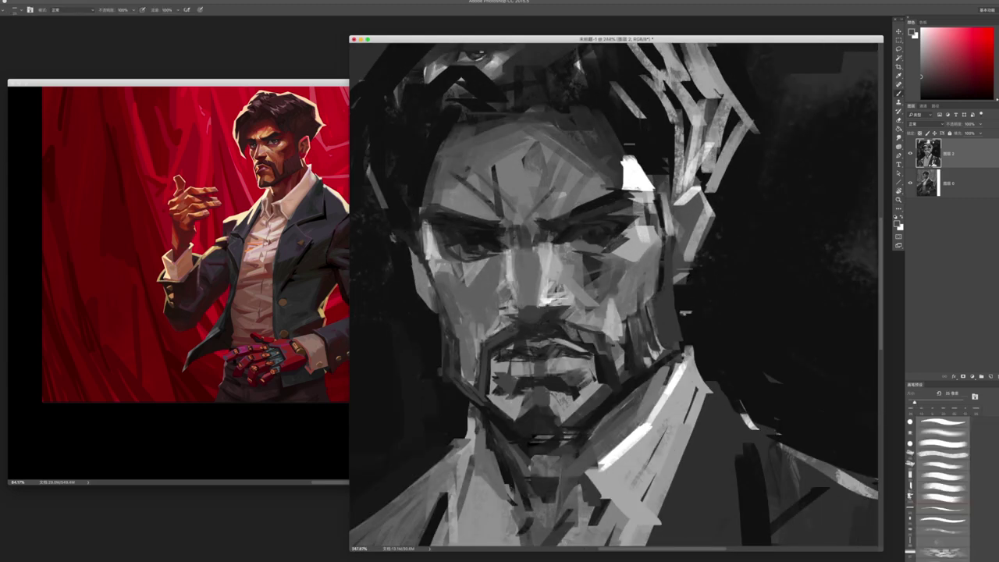
pyautogui.keyDown('alt'); pyautogui.click(554, 209); pyautogui.keyUp('alt')
pyautogui.press(']')
pyautogui.moveTo(522, 147)
pyautogui.mouseDown()
pyautogui.moveTo(518, 212)
pyautogui.moveTo(505, 192)
pyautogui.moveTo(523, 217)
pyautogui.mouseUp()
pyautogui.moveTo(541, 138); pyautogui.dragTo(537, 192)
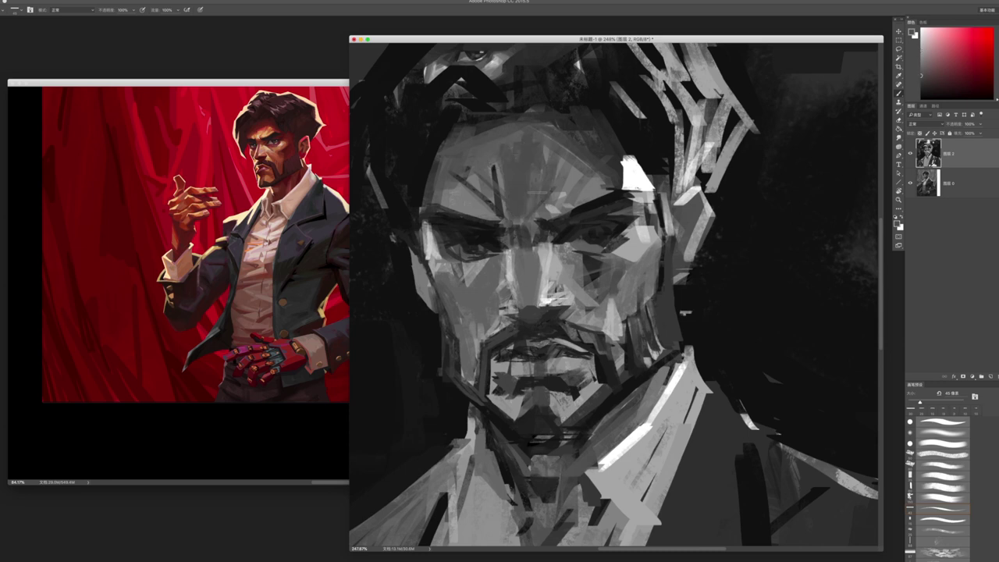
pyautogui.moveTo(493, 159); pyautogui.dragTo(494, 225)
pyautogui.moveTo(478, 174)
pyautogui.mouseDown()
pyautogui.moveTo(476, 216)
pyautogui.moveTo(468, 211)
pyautogui.mouseUp()
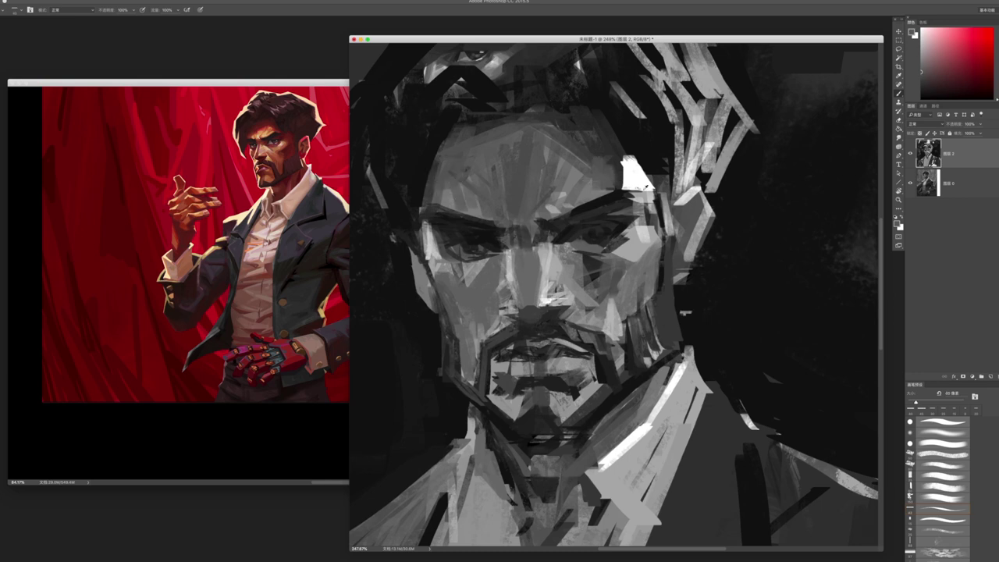
# - Darken the temple and side of the face on the viewer's left with near-black strokes
pyautogui.press('[')
pyautogui.press('[')
pyautogui.press('[')
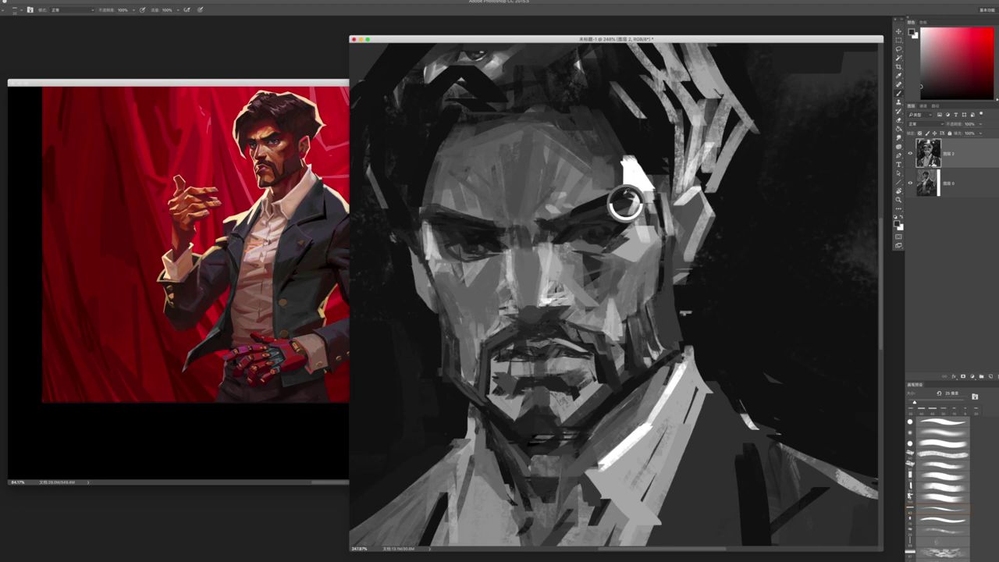
pyautogui.press('z')
pyautogui.moveTo(625, 205); pyautogui.dragTo(593, 204)
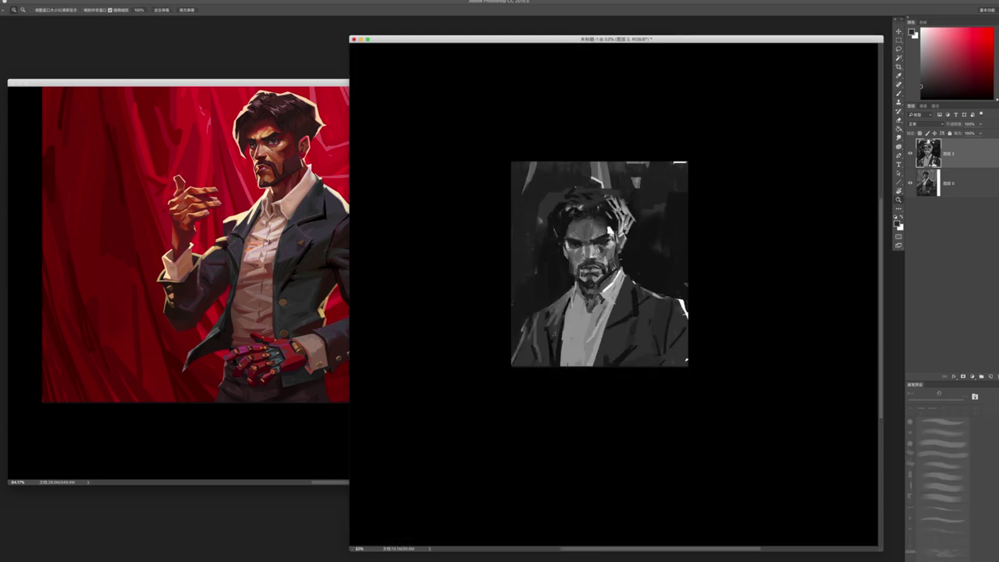
pyautogui.press('super+plus')
pyautogui.press('super+plus')
pyautogui.press('super+plus')
pyautogui.press('b')
pyautogui.moveTo(537, 227); pyautogui.dragTo(551, 275)
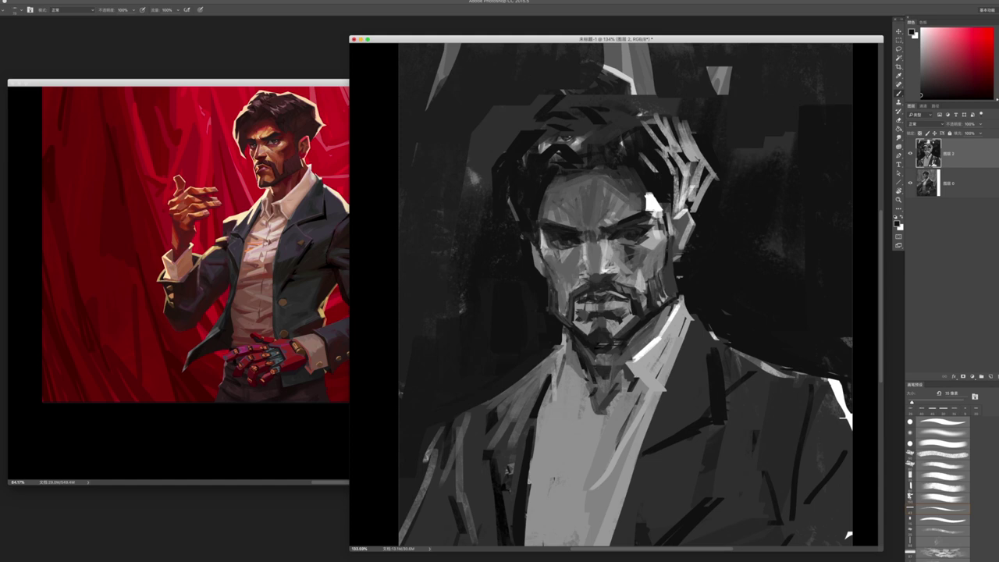
# - Trim the white temple highlight on the viewer's right using greys sampled from the face and hair
pyautogui.press(']')
pyautogui.press(']')
pyautogui.keyDown('alt'); pyautogui.click(586, 256); pyautogui.keyUp('alt')
pyautogui.press('[')
pyautogui.press('[')
pyautogui.press('[')
pyautogui.press('[')
pyautogui.press('[')
pyautogui.press('[')
pyautogui.press('[')
pyautogui.keyDown('alt'); pyautogui.click(572, 259); pyautogui.keyUp('alt')
pyautogui.keyDown('alt'); pyautogui.click(657, 195); pyautogui.keyUp('alt')
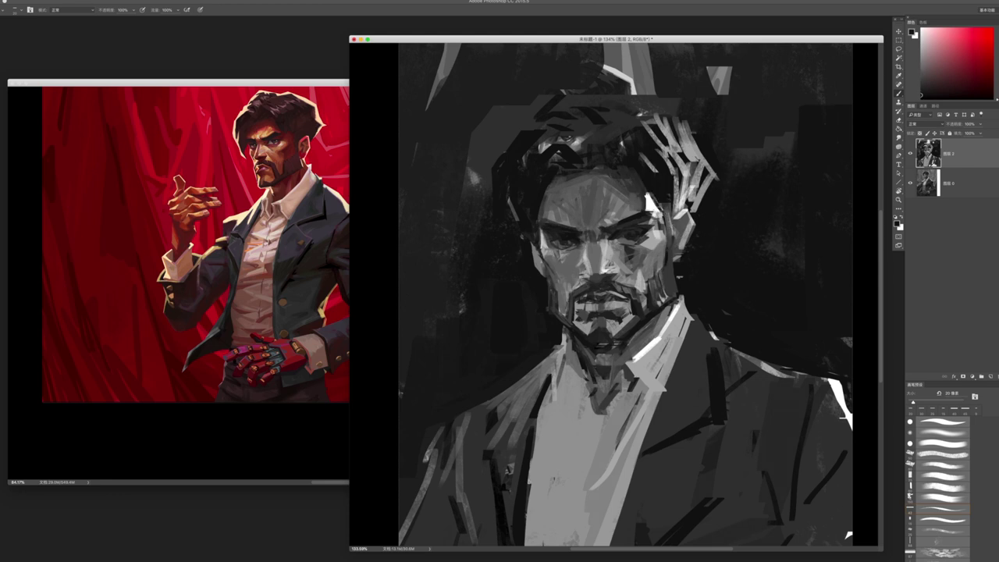
pyautogui.moveTo(660, 195); pyautogui.dragTo(649, 214)
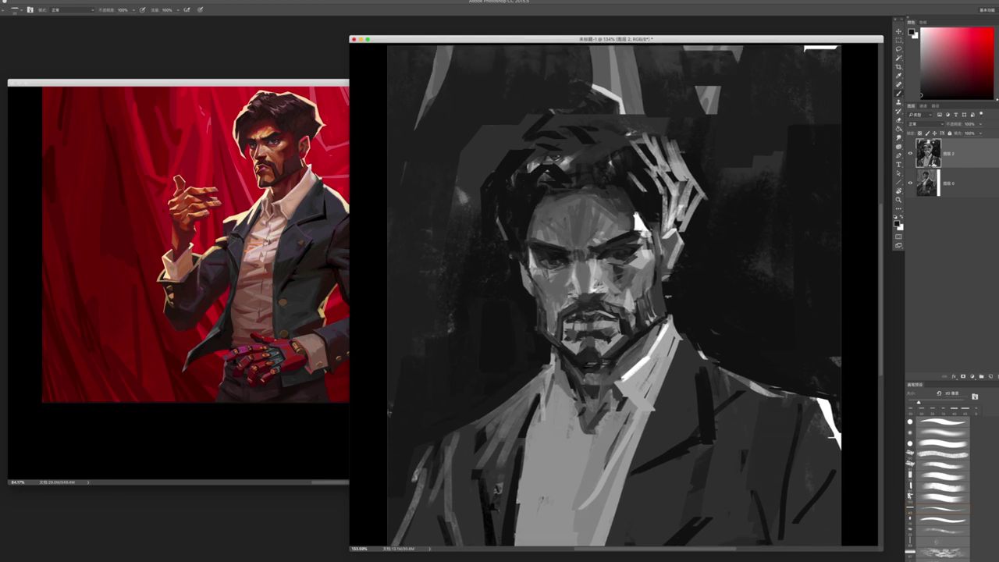
# - Darken the fringe along the hairline and reshape the bright patch above the brow on the viewer's right
pyautogui.moveTo(547, 197)
pyautogui.mouseDown()
pyautogui.moveTo(601, 189)
pyautogui.moveTo(629, 210)
pyautogui.mouseUp()
pyautogui.press('[')
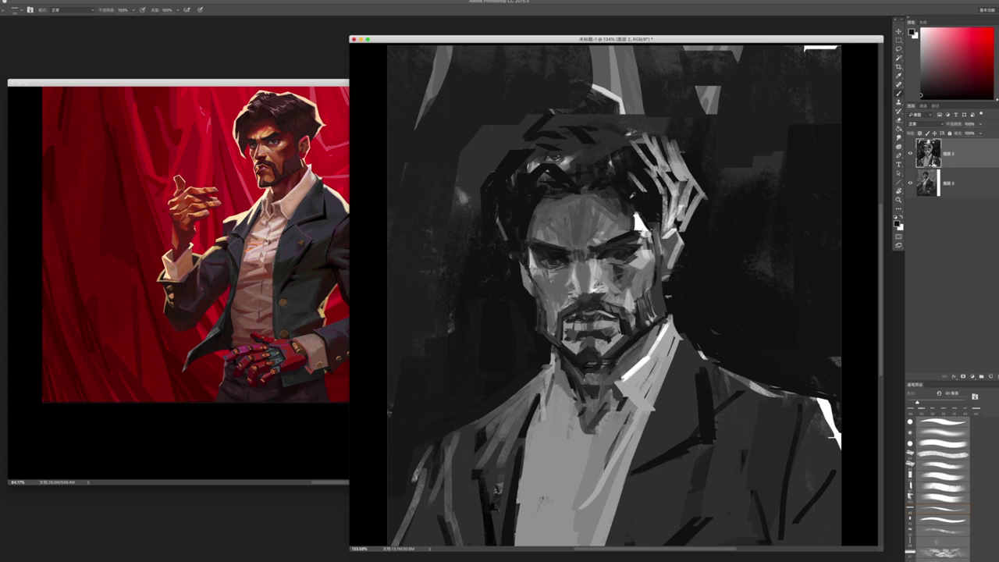
pyautogui.moveTo(644, 225); pyautogui.dragTo(637, 218)
pyautogui.moveTo(586, 265); pyautogui.dragTo(587, 300)
pyautogui.keyDown('alt'); pyautogui.click(642, 226); pyautogui.keyUp('alt')
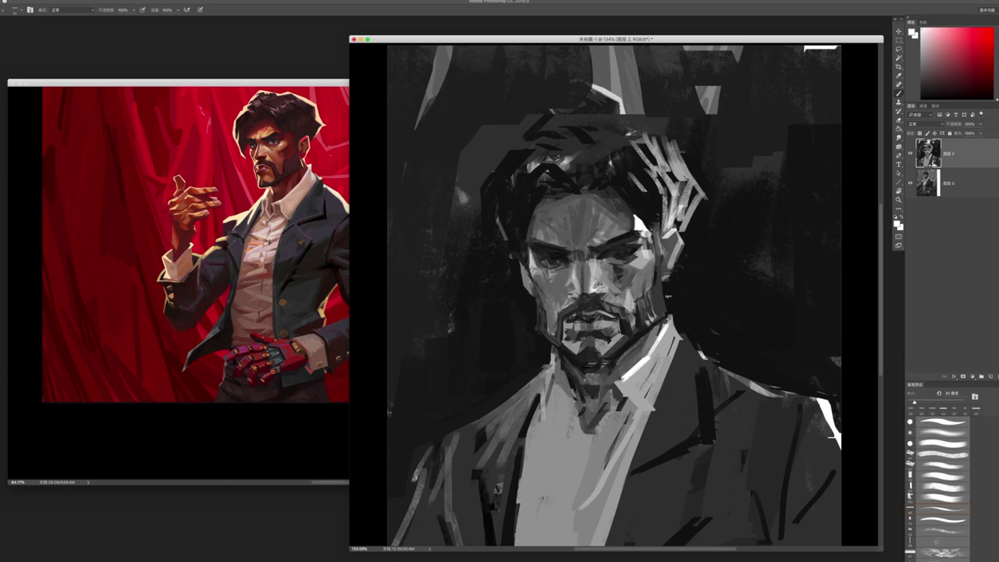
# - Brighten the lower lip and redefine both ears with sampled light and dark values
pyautogui.keyDown('alt'); pyautogui.click(607, 331); pyautogui.keyUp('alt')
pyautogui.keyDown('alt'); pyautogui.click(656, 208); pyautogui.keyUp('alt')
pyautogui.moveTo(664, 276)
pyautogui.mouseDown()
pyautogui.moveTo(663, 247)
pyautogui.moveTo(670, 252)
pyautogui.mouseUp()
pyautogui.keyDown('alt'); pyautogui.click(524, 267); pyautogui.keyUp('alt')
pyautogui.moveTo(516, 253); pyautogui.dragTo(516, 280)
pyautogui.keyDown('alt'); pyautogui.click(513, 276); pyautogui.keyUp('alt')
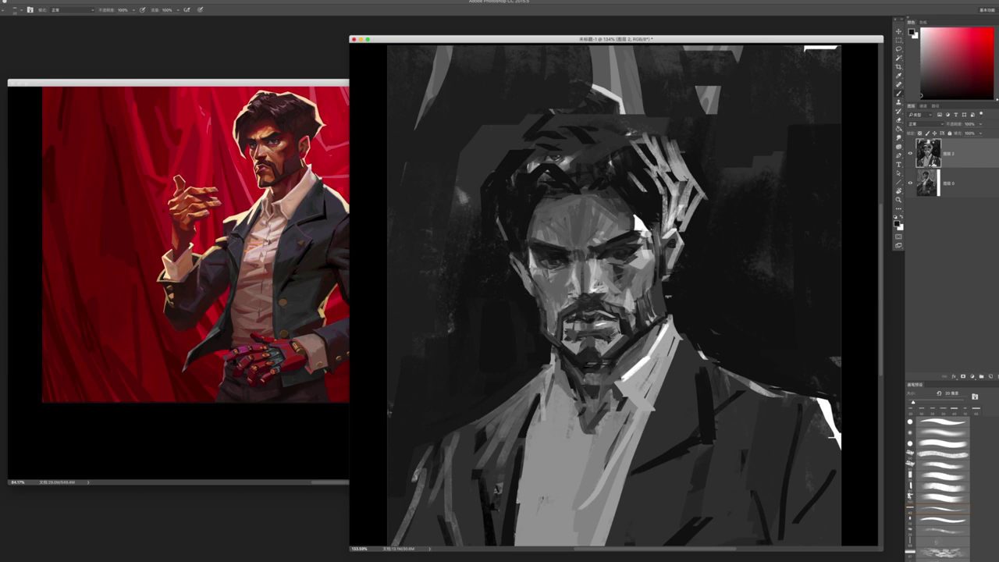
# - Darken the chin beard and refine the bearded jaw on the viewer's right with sampled greys
pyautogui.keyDown('alt'); pyautogui.click(590, 354); pyautogui.keyUp('alt')
pyautogui.moveTo(606, 353); pyautogui.dragTo(618, 361)
pyautogui.keyDown('alt'); pyautogui.click(631, 317); pyautogui.keyUp('alt')
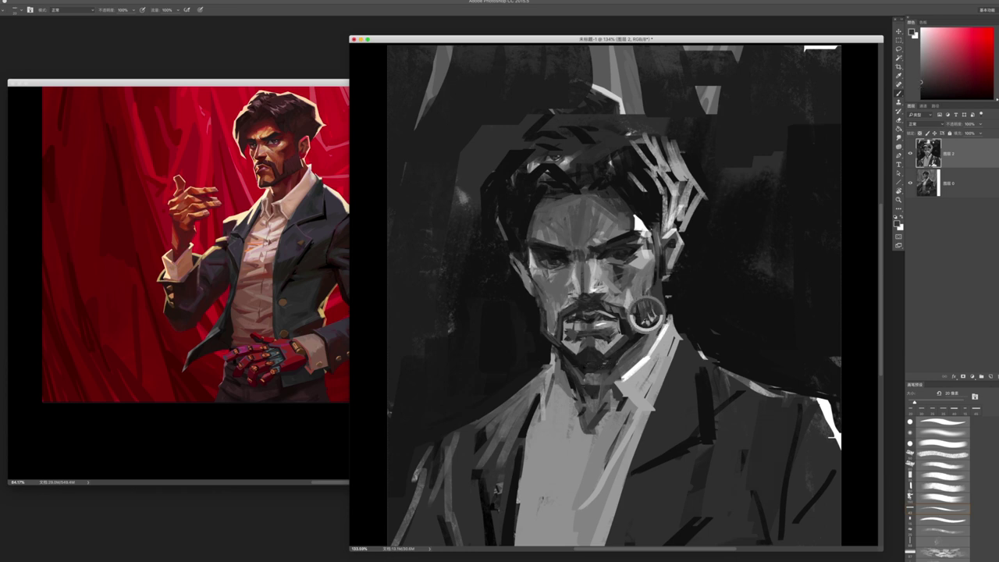
pyautogui.keyDown('alt'); pyautogui.click(662, 302); pyautogui.keyUp('alt')
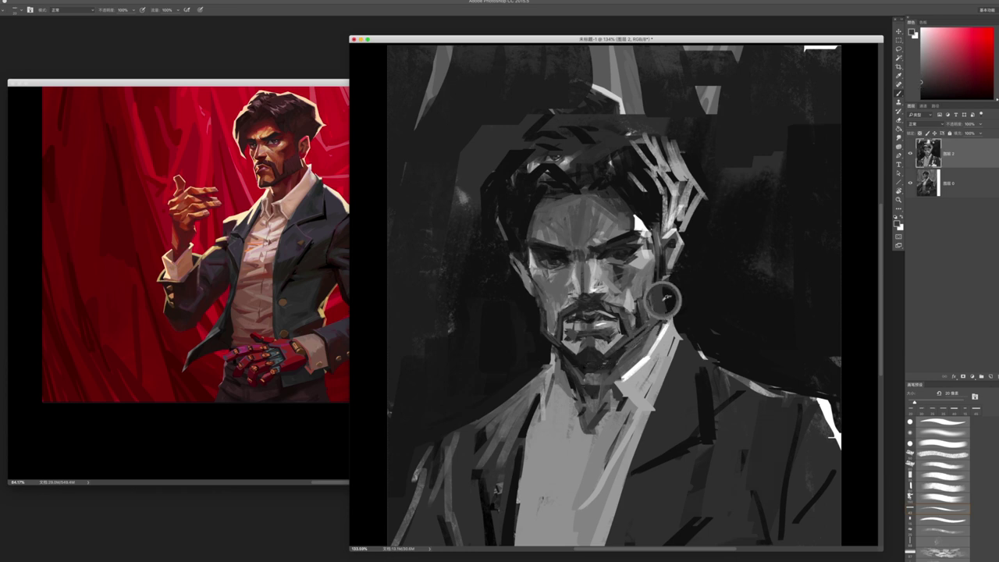
pyautogui.hotkey('ctrl', 'e')
pyautogui.hotkey('ctrl', 'shift', 'alt', 'n')
pyautogui.hotkey('ctrl', 'shift', 'alt', 'e')
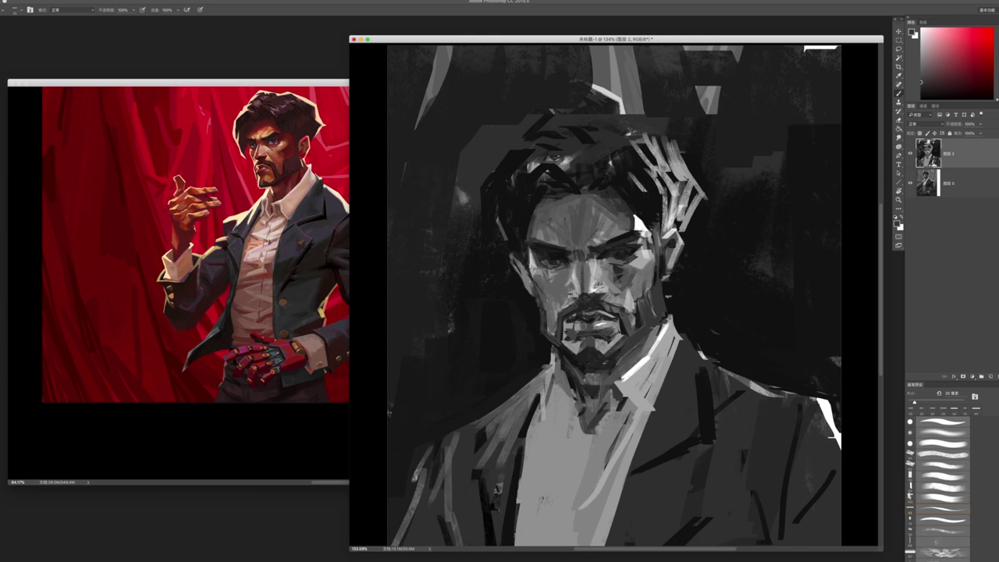
# - Block in a fuller top of the hair with broad dark and mid-grey strokes
pyautogui.scroll(-5, 594, 276)
pyautogui.scroll(5, 593, 277)
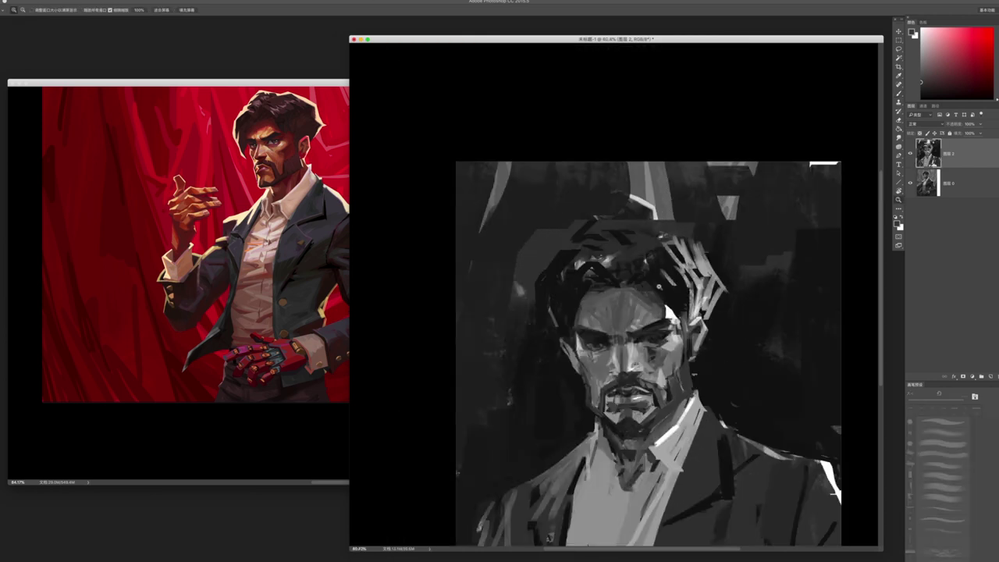
pyautogui.moveTo(687, 243)
pyautogui.mouseDown()
pyautogui.moveTo(649, 263)
pyautogui.moveTo(624, 220)
pyautogui.moveTo(637, 248)
pyautogui.moveTo(550, 261)
pyautogui.mouseUp()
pyautogui.press(']')
pyautogui.press(']')
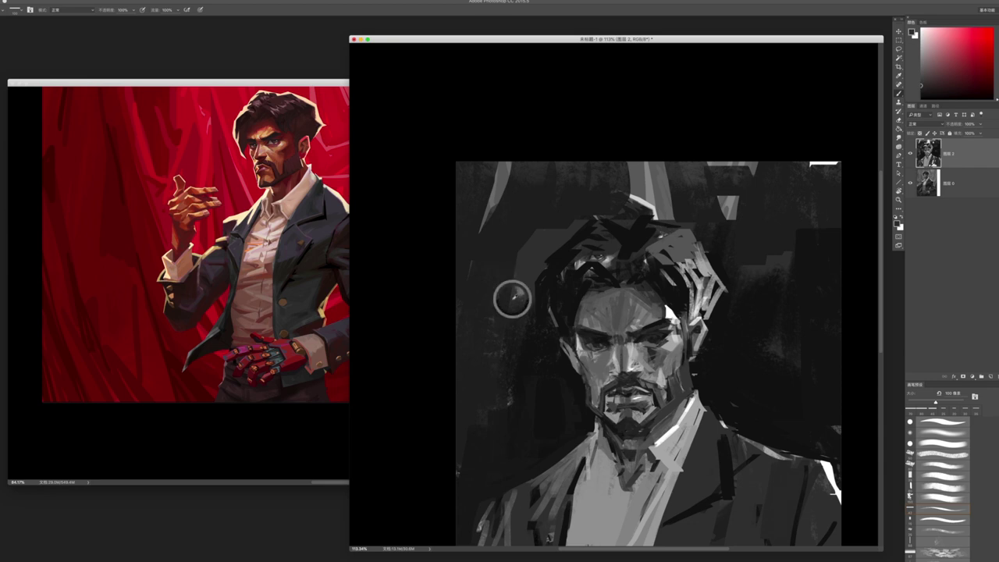
# - Paint over the light background shapes around the head with large dark grey strokes
pyautogui.moveTo(511, 297)
pyautogui.mouseDown()
pyautogui.moveTo(515, 249)
pyautogui.moveTo(532, 347)
pyautogui.mouseUp()
pyautogui.moveTo(517, 308)
pyautogui.mouseDown()
pyautogui.moveTo(516, 375)
pyautogui.moveTo(520, 210)
pyautogui.moveTo(516, 316)
pyautogui.moveTo(536, 355)
pyautogui.moveTo(510, 254)
pyautogui.moveTo(510, 291)
pyautogui.mouseUp()
pyautogui.press('[')
pyautogui.moveTo(544, 392)
pyautogui.mouseDown()
pyautogui.moveTo(510, 442)
pyautogui.moveTo(491, 225)
pyautogui.mouseUp()
pyautogui.press(']')
pyautogui.moveTo(490, 302)
pyautogui.mouseDown()
pyautogui.moveTo(513, 177)
pyautogui.moveTo(593, 187)
pyautogui.moveTo(656, 180)
pyautogui.moveTo(658, 156)
pyautogui.moveTo(671, 211)
pyautogui.moveTo(742, 215)
pyautogui.moveTo(816, 168)
pyautogui.mouseUp()
pyautogui.press('[')
pyautogui.press(']')
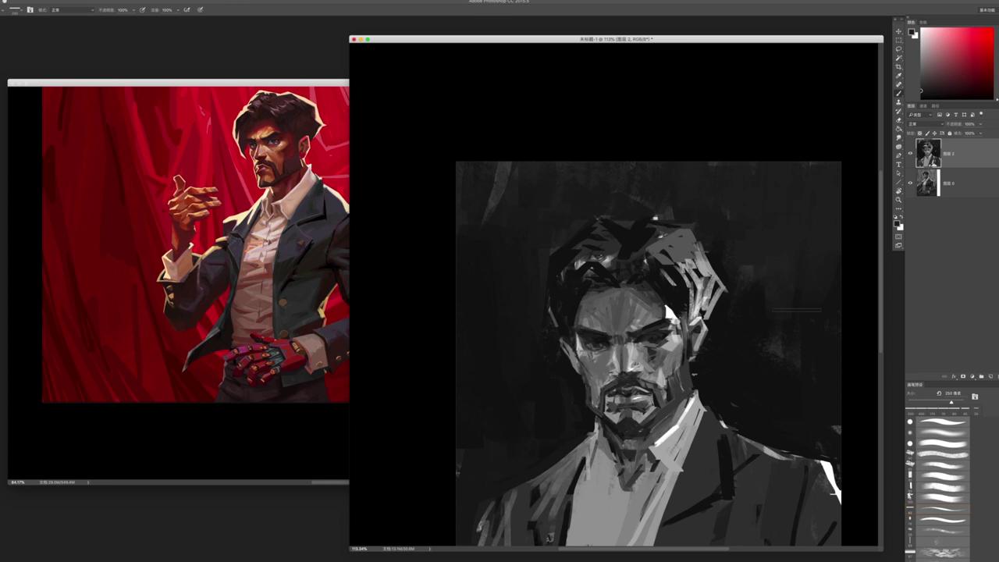
# - Shape both shirt collar points with grey shadows and add fold lines down the shirt front
pyautogui.scroll(-3, 803, 322)
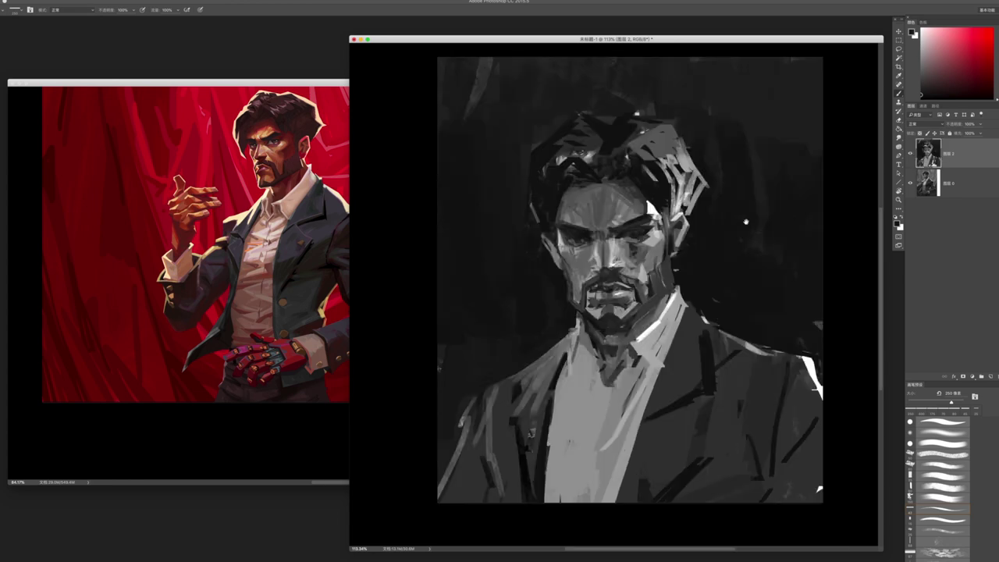
pyautogui.press('[')
pyautogui.press('[')
pyautogui.moveTo(646, 357); pyautogui.dragTo(656, 364)
pyautogui.moveTo(589, 336)
pyautogui.mouseDown()
pyautogui.moveTo(576, 348)
pyautogui.moveTo(583, 364)
pyautogui.mouseUp()
pyautogui.moveTo(586, 364)
pyautogui.mouseDown()
pyautogui.moveTo(567, 379)
pyautogui.moveTo(587, 367)
pyautogui.mouseUp()
pyautogui.moveTo(653, 348); pyautogui.dragTo(658, 365)
pyautogui.moveTo(690, 302); pyautogui.dragTo(676, 334)
pyautogui.moveTo(678, 337)
pyautogui.mouseDown()
pyautogui.moveTo(657, 370)
pyautogui.moveTo(598, 411)
pyautogui.moveTo(587, 496)
pyautogui.mouseUp()
# - Refine the jacket lapel beside the shirt on the viewer's left with sampled greys
pyautogui.keyDown('alt'); pyautogui.click(643, 352); pyautogui.keyUp('alt')
pyautogui.keyDown('alt'); pyautogui.click(553, 401); pyautogui.keyUp('alt')
pyautogui.keyDown('alt'); pyautogui.click(561, 360); pyautogui.keyUp('alt')
pyautogui.press('[')
pyautogui.moveTo(554, 382); pyautogui.dragTo(540, 407)
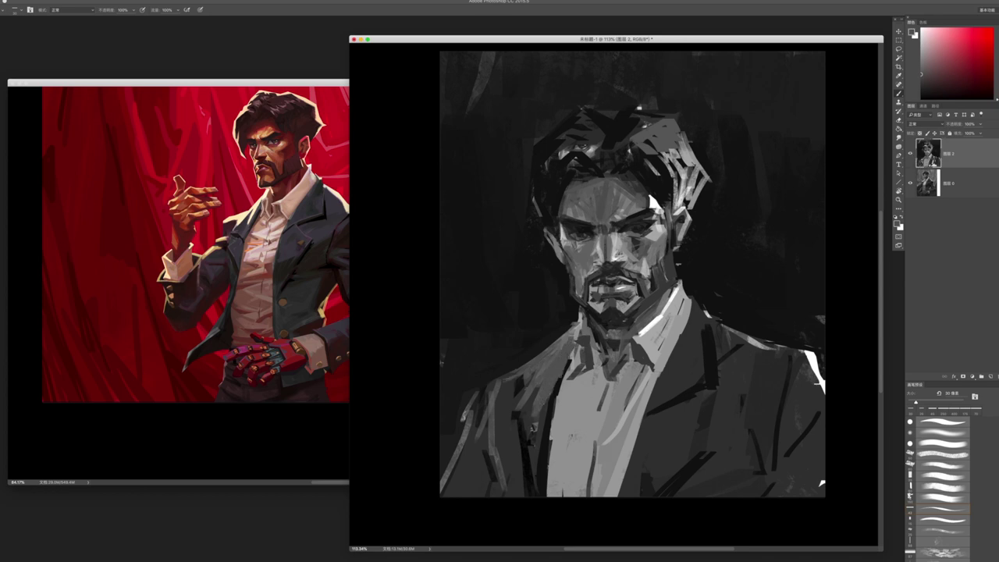
# - Add a light grey edge to the shirt collar on the viewer's left
pyautogui.keyDown('alt'); pyautogui.click(657, 326); pyautogui.keyUp('alt')
pyautogui.press('[')
pyautogui.press('[')
pyautogui.moveTo(584, 318); pyautogui.dragTo(576, 342)
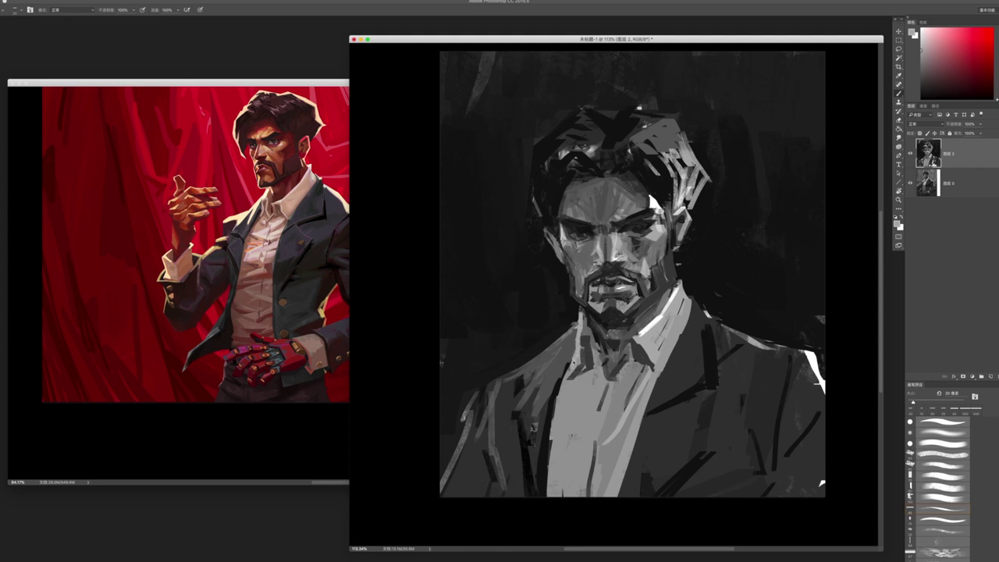
# - Add a small white catchlight to the eye on the viewer's right and refine the surrounding planes with sampled greys
pyautogui.moveTo(562, 296); pyautogui.dragTo(609, 296)
pyautogui.press('[')
pyautogui.press('[')
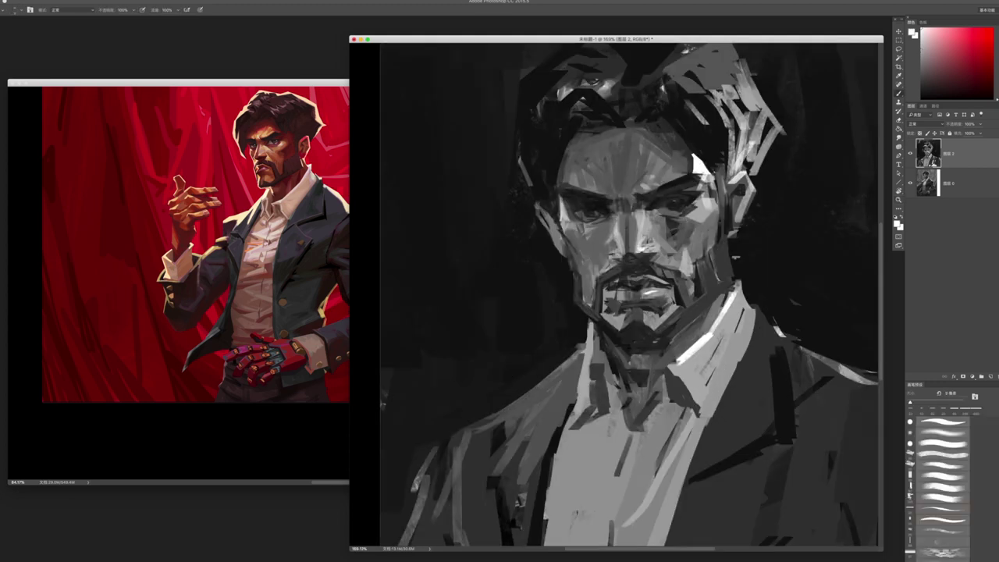
pyautogui.press('h')
pyautogui.moveTo(624, 297); pyautogui.dragTo(625, 296)
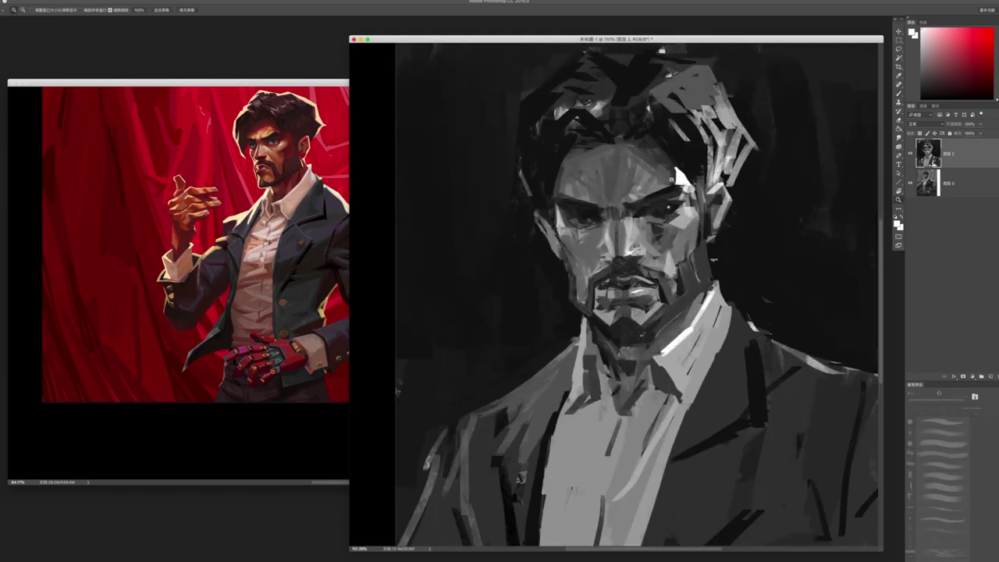
pyautogui.keyDown('alt'); pyautogui.click(685, 187); pyautogui.keyUp('alt')
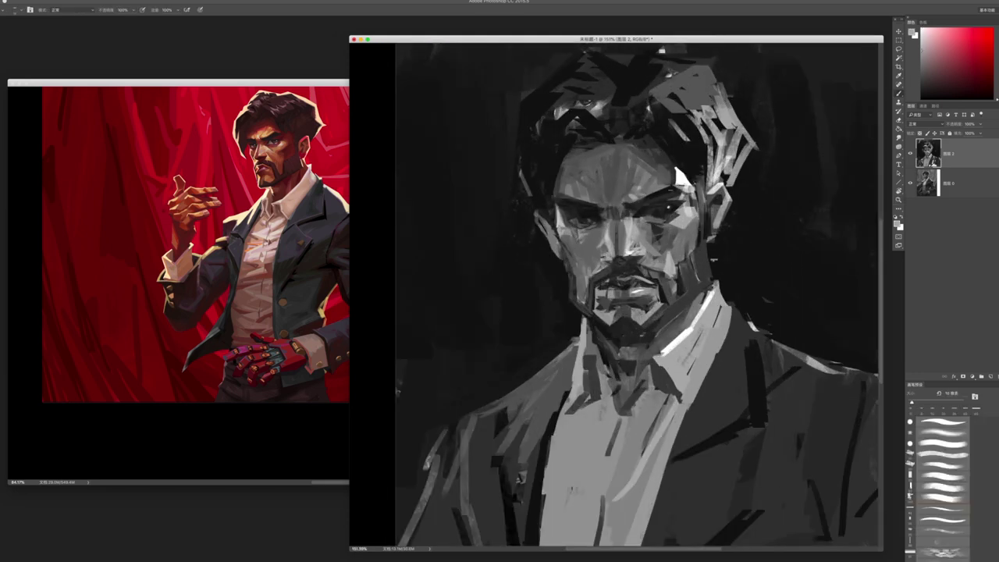
pyautogui.keyDown('alt'); pyautogui.click(690, 202); pyautogui.keyUp('alt')
pyautogui.keyDown('alt'); pyautogui.click(667, 229); pyautogui.keyUp('alt')
pyautogui.keyDown('alt'); pyautogui.click(686, 221); pyautogui.keyUp('alt')
pyautogui.keyDown('alt'); pyautogui.click(671, 221); pyautogui.keyUp('alt')
pyautogui.press('z')
pyautogui.moveTo(648, 250)
pyautogui.mouseDown()
pyautogui.moveTo(625, 267)
pyautogui.moveTo(746, 234)
pyautogui.mouseUp()
pyautogui.press('b')
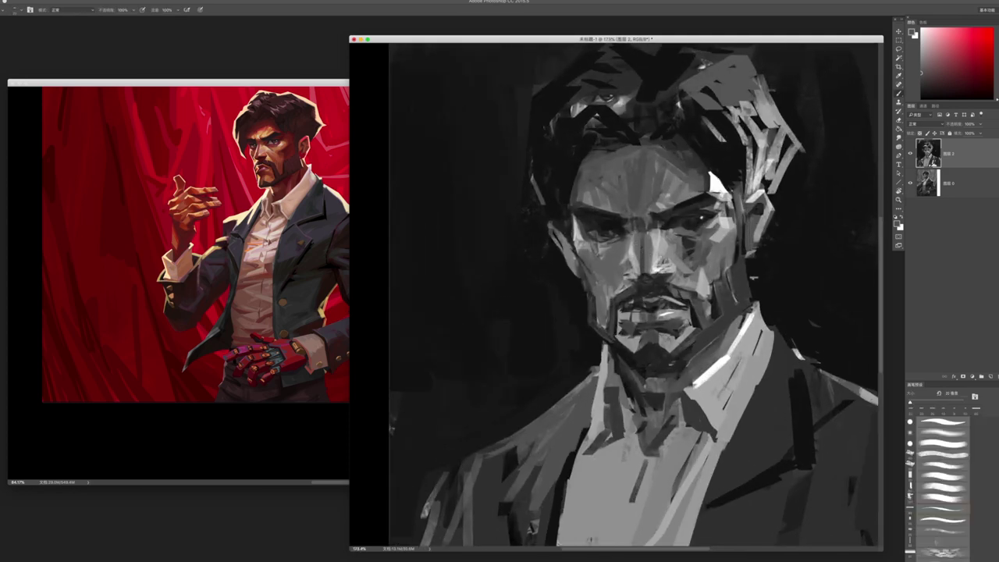
# - Repaint the jacket lapel edge beside the shirt on the viewer's right with a sampled dark grey
pyautogui.moveTo(762, 279); pyautogui.dragTo(660, 279)
pyautogui.keyDown('alt'); pyautogui.click(762, 361); pyautogui.keyUp('alt')
pyautogui.moveTo(764, 336)
pyautogui.mouseDown()
pyautogui.moveTo(766, 387)
pyautogui.moveTo(731, 398)
pyautogui.mouseUp()
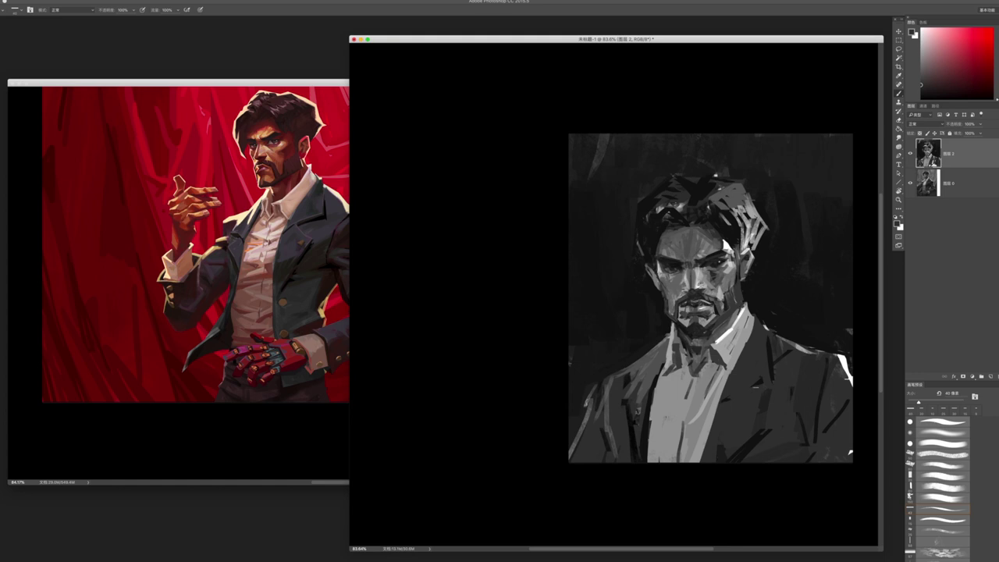
# - Trim the white rim highlight on the jacket shoulder on the viewer's right with dark strokes
pyautogui.press(']')
pyautogui.press(']')
pyautogui.press(']')
pyautogui.press(']')
pyautogui.press('[')
pyautogui.press('[')
pyautogui.press('[')
pyautogui.press('[')
pyautogui.press('[')
pyautogui.press('z')
pyautogui.moveTo(848, 375)
pyautogui.mouseDown()
pyautogui.moveTo(773, 367)
pyautogui.moveTo(827, 347)
pyautogui.moveTo(816, 339)
pyautogui.mouseUp()
# - Refine the eye and lower lid on the viewer's left with sampled mid and dark greys
pyautogui.moveTo(738, 250); pyautogui.dragTo(851, 251)
pyautogui.press('b')
pyautogui.keyDown('alt'); pyautogui.click(696, 310); pyautogui.keyUp('alt')
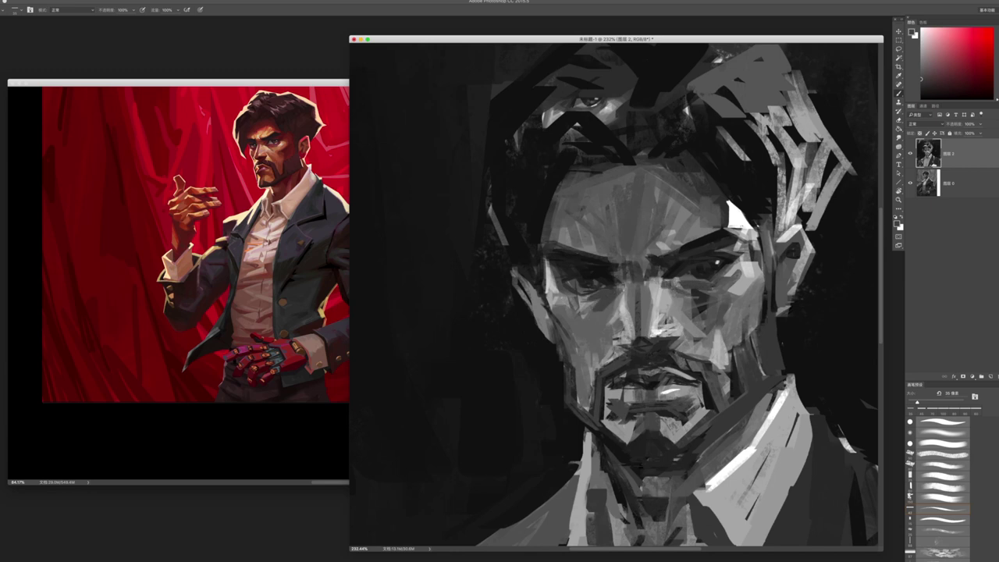
pyautogui.press(']')
pyautogui.press(']')
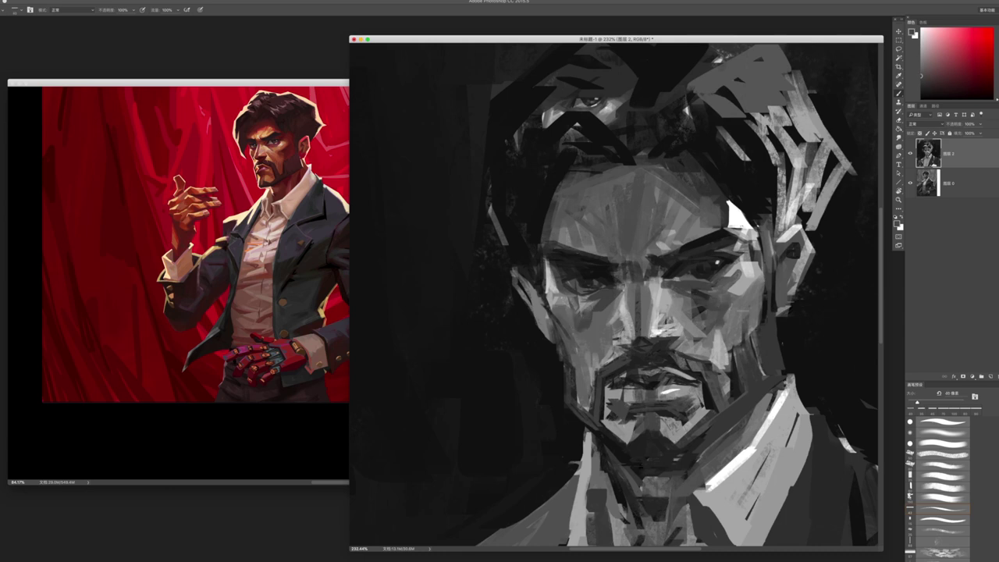
pyautogui.press('[')
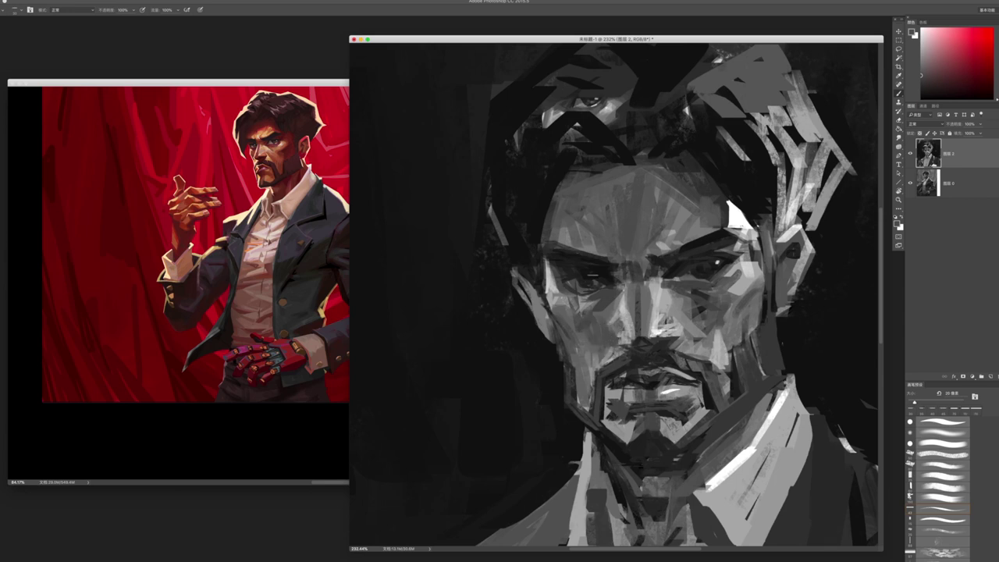
pyautogui.keyDown('alt'); pyautogui.click(586, 273); pyautogui.keyUp('alt')
pyautogui.press('z')
pyautogui.moveTo(577, 286)
pyautogui.mouseDown()
pyautogui.moveTo(499, 286)
pyautogui.moveTo(644, 299)
pyautogui.mouseUp()
pyautogui.press('b')
pyautogui.keyDown('alt'); pyautogui.click(569, 224); pyautogui.keyUp('alt')
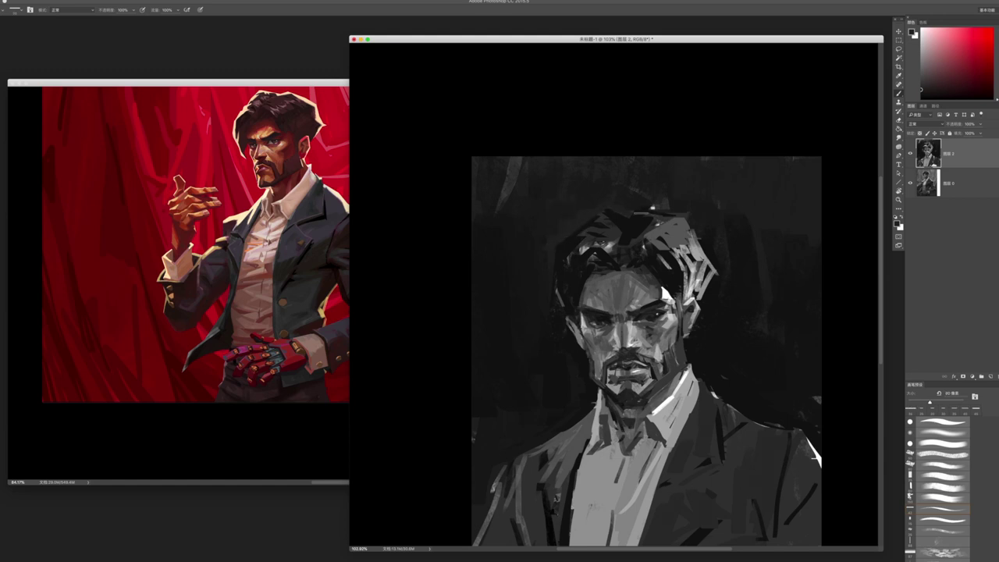
# - Trim the hair outline on the viewer's right with dark strokes and fill its upper side with sampled grey
pyautogui.press('[')
pyautogui.moveTo(704, 281); pyautogui.dragTo(714, 290)
pyautogui.moveTo(691, 226); pyautogui.dragTo(702, 225)
pyautogui.keyDown('alt'); pyautogui.click(678, 228); pyautogui.keyUp('alt')
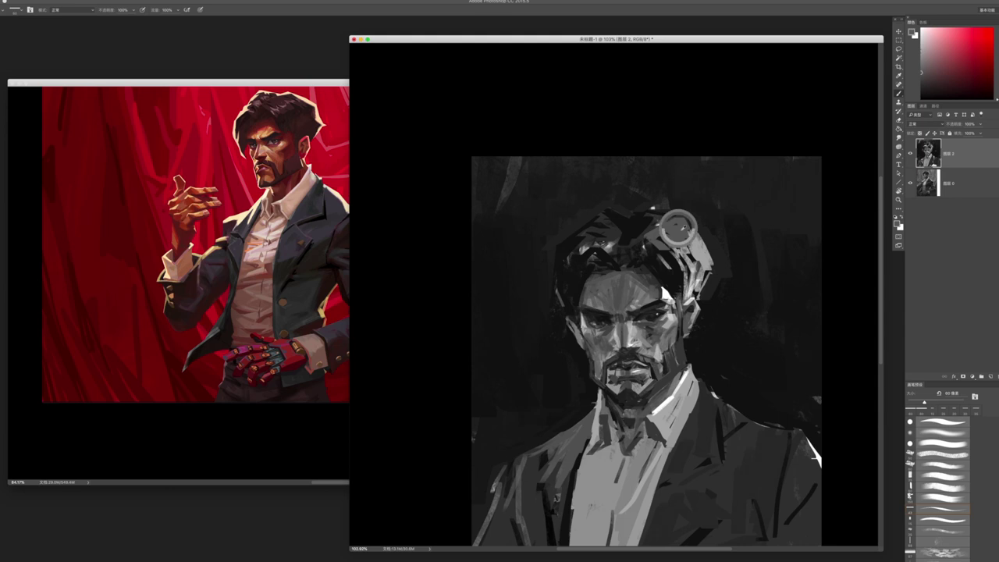
pyautogui.moveTo(687, 227); pyautogui.dragTo(707, 252)
pyautogui.press(']')
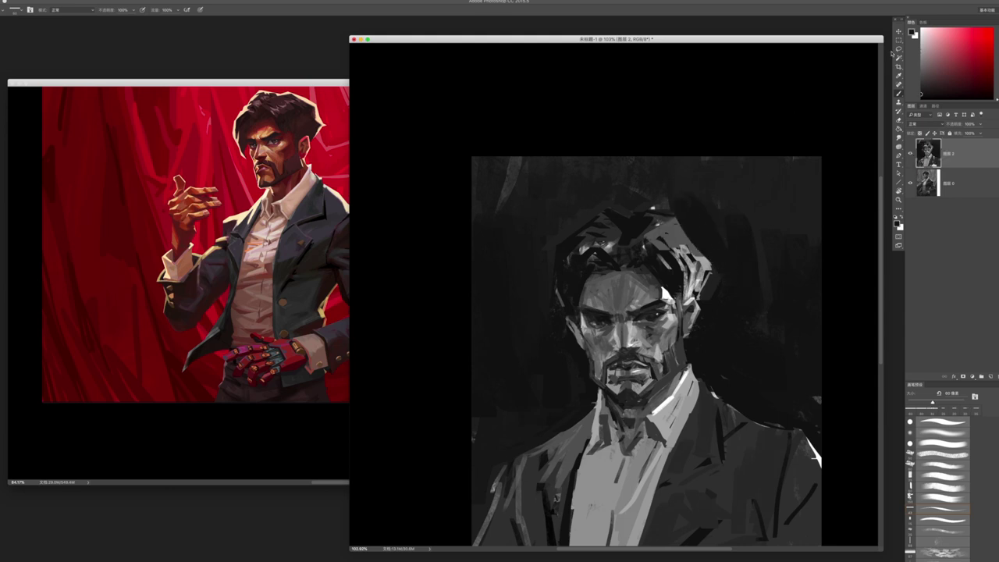
# - Outline the hair and shoulders with a lasso selection
pyautogui.click(898, 49)
pyautogui.moveTo(628, 209)
pyautogui.mouseDown()
pyautogui.moveTo(595, 210)
pyautogui.moveTo(562, 245)
pyautogui.moveTo(548, 295)
pyautogui.moveTo(551, 322)
pyautogui.moveTo(559, 312)
pyautogui.moveTo(594, 365)
pyautogui.moveTo(595, 394)
pyautogui.moveTo(609, 398)
pyautogui.moveTo(550, 441)
pyautogui.moveTo(589, 380)
pyautogui.moveTo(543, 412)
pyautogui.moveTo(511, 506)
pyautogui.moveTo(709, 520)
pyautogui.moveTo(818, 500)
pyautogui.moveTo(825, 436)
pyautogui.moveTo(796, 387)
pyautogui.moveTo(720, 353)
pyautogui.moveTo(669, 304)
pyautogui.moveTo(673, 234)
pyautogui.moveTo(692, 215)
pyautogui.moveTo(682, 165)
pyautogui.moveTo(630, 141)
pyautogui.moveTo(591, 158)
pyautogui.moveTo(598, 154)
pyautogui.mouseUp()
pyautogui.moveTo(700, 141); pyautogui.dragTo(594, 125)
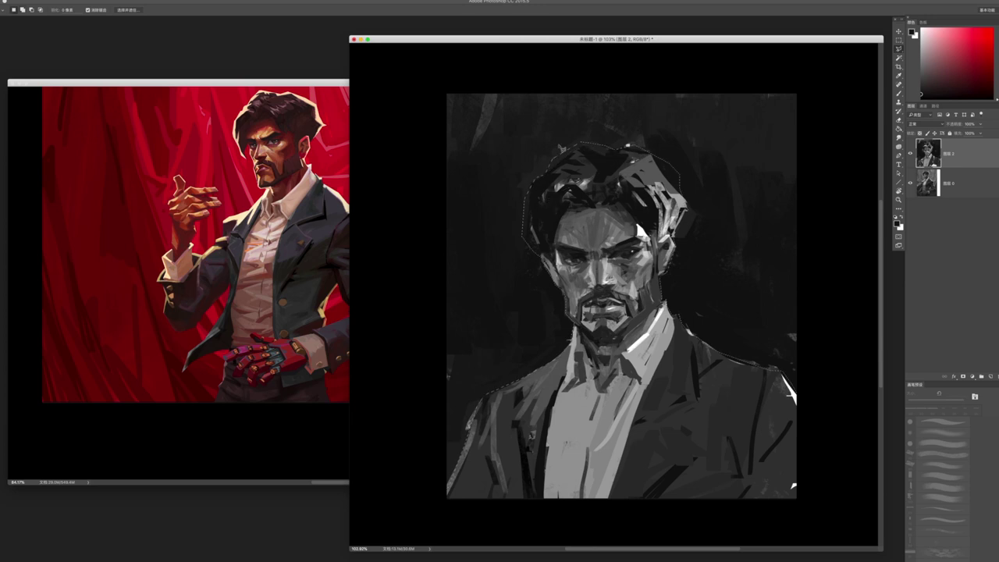
# - Copy the selected figure onto its own layer and repaint the background on the layer below with broad near-black strokes
pyautogui.hotkey('ctrl', 'j')
pyautogui.press('b')
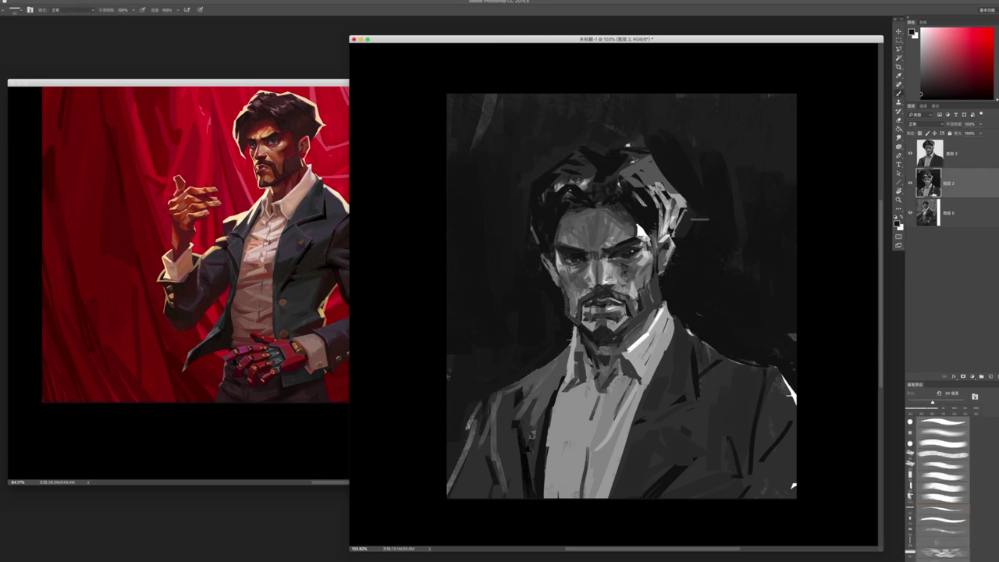
pyautogui.press(']')
pyautogui.press(']')
pyautogui.press(']')
pyautogui.press(']')
pyautogui.press(']')
pyautogui.press(']')
pyautogui.press(']')
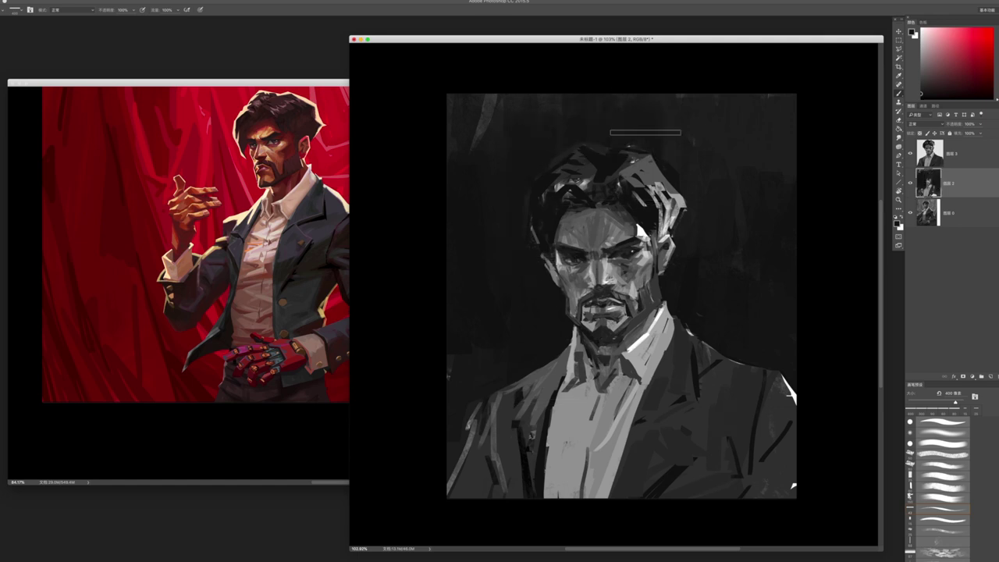
# - On the copied figure layer, work sampled dark and mid greys into the forehead, ear, mouth and beard
pyautogui.press('z')
pyautogui.moveTo(695, 256); pyautogui.dragTo(532, 186)
pyautogui.moveTo(634, 321); pyautogui.dragTo(687, 320)
pyautogui.press('b')
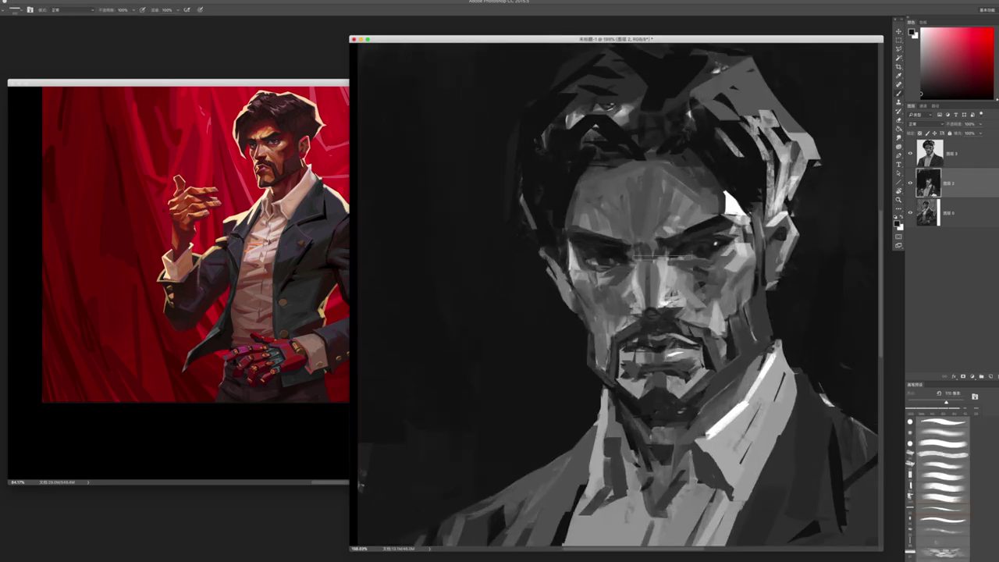
pyautogui.hotkey('alt', ']')
pyautogui.press('[')
pyautogui.press('[')
pyautogui.press('[')
pyautogui.press('[')
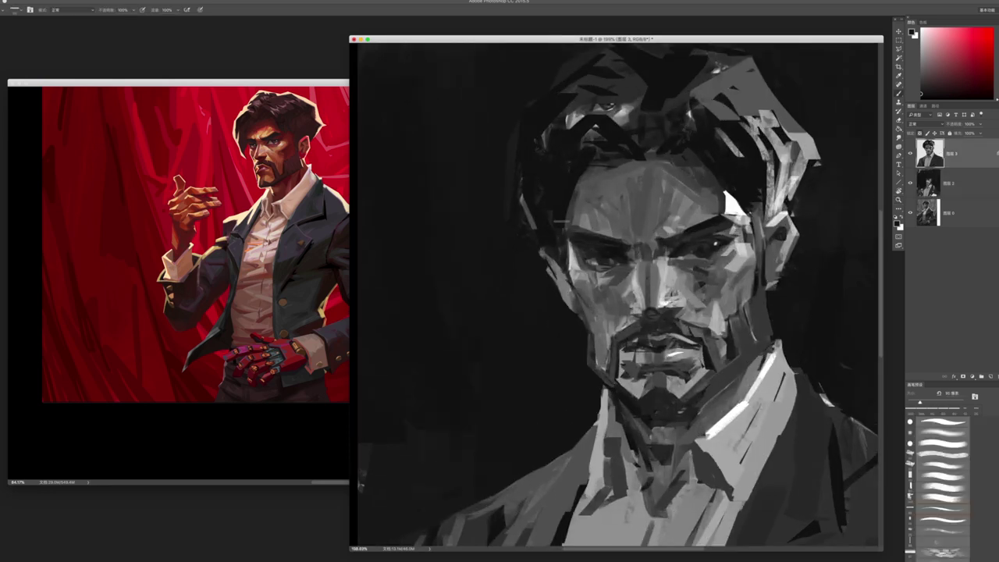
pyautogui.press('x')
pyautogui.keyDown('alt'); pyautogui.click(575, 205); pyautogui.keyUp('alt')
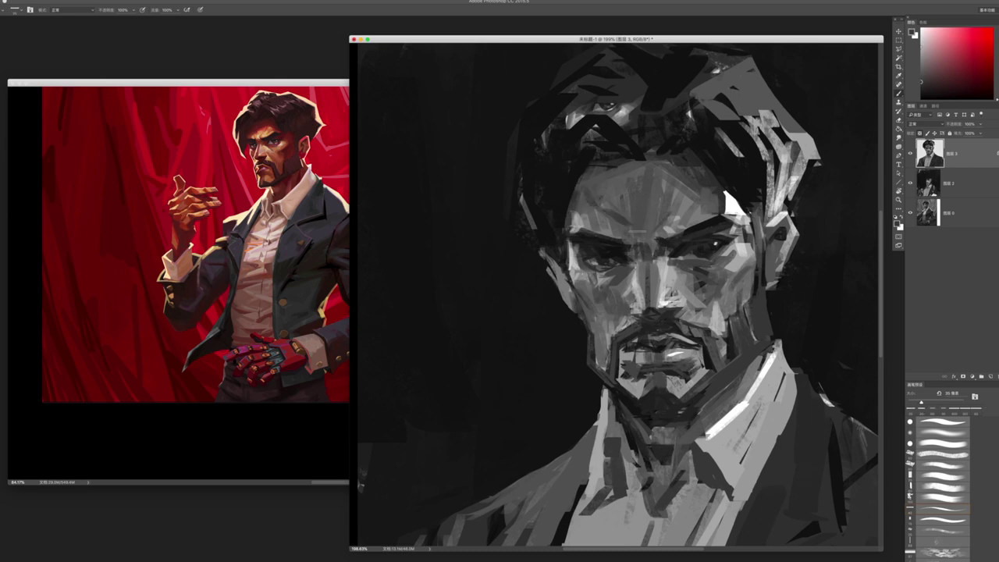
pyautogui.press(']')
pyautogui.press(']')
pyautogui.press(']')
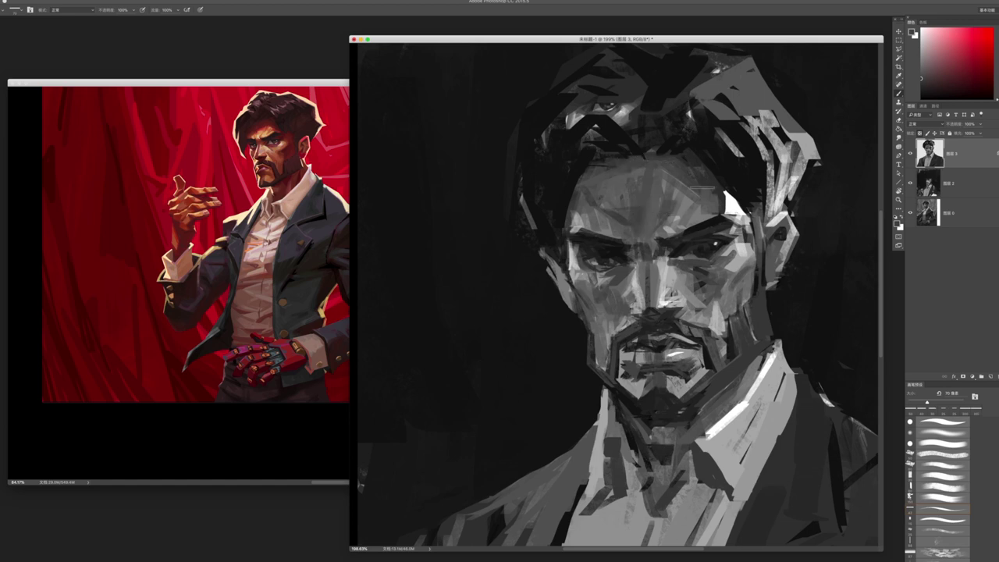
# - Reshape the white temple highlight and add a white highlight on the cheekbone below the eye on the viewer's right
pyautogui.press(']')
pyautogui.keyDown('alt'); pyautogui.click(728, 200); pyautogui.keyUp('alt')
pyautogui.moveTo(726, 194); pyautogui.dragTo(727, 214)
pyautogui.moveTo(733, 249); pyautogui.dragTo(748, 266)
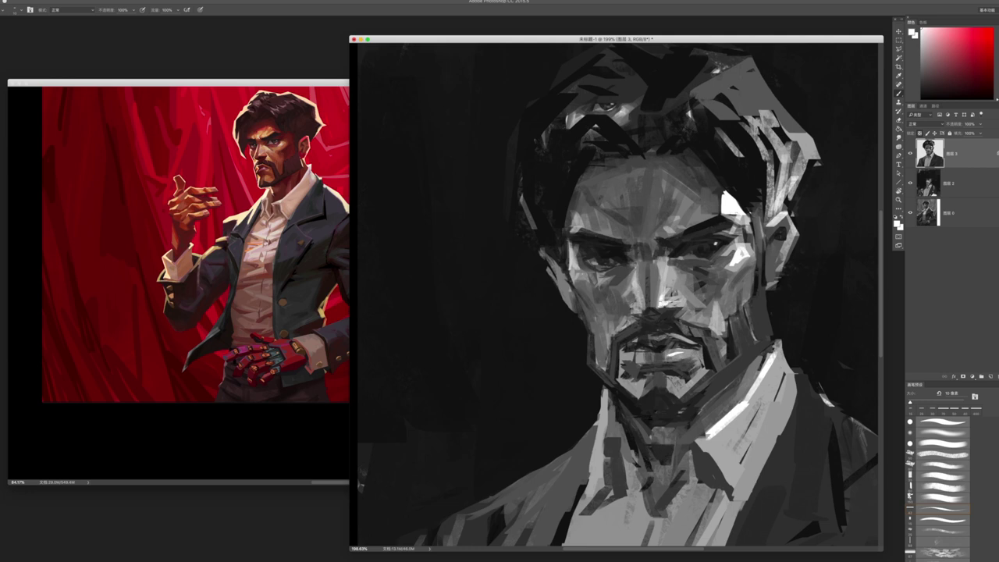
# - Model the nose bridge and inner eye areas with short strokes of sampled greys
pyautogui.press('x')
pyautogui.click(681, 286)
pyautogui.press(']')
pyautogui.moveTo(662, 256); pyautogui.dragTo(675, 265)
pyautogui.keyDown('alt'); pyautogui.click(621, 249); pyautogui.keyUp('alt')
pyautogui.keyDown('alt'); pyautogui.click(646, 252); pyautogui.keyUp('alt')
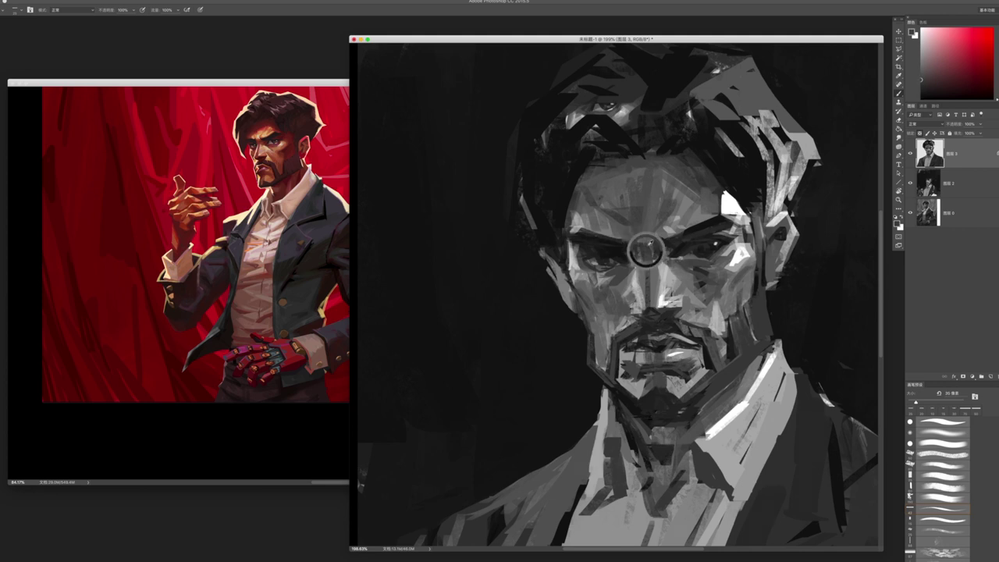
pyautogui.moveTo(651, 265); pyautogui.dragTo(645, 296)
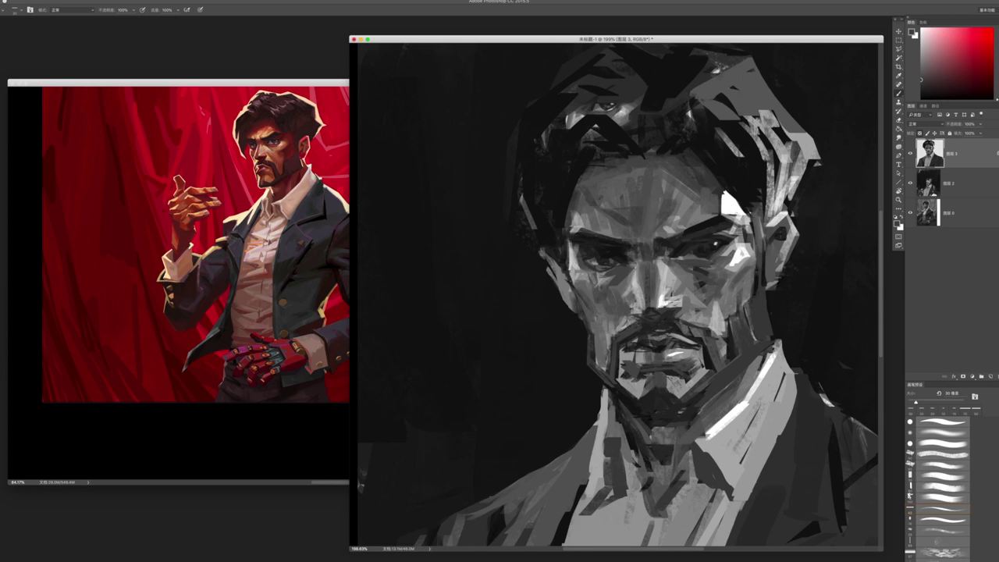
# - Refine the lips and the moustache edge with small grey, black and white touches
pyautogui.scroll(-2, 617, 297)
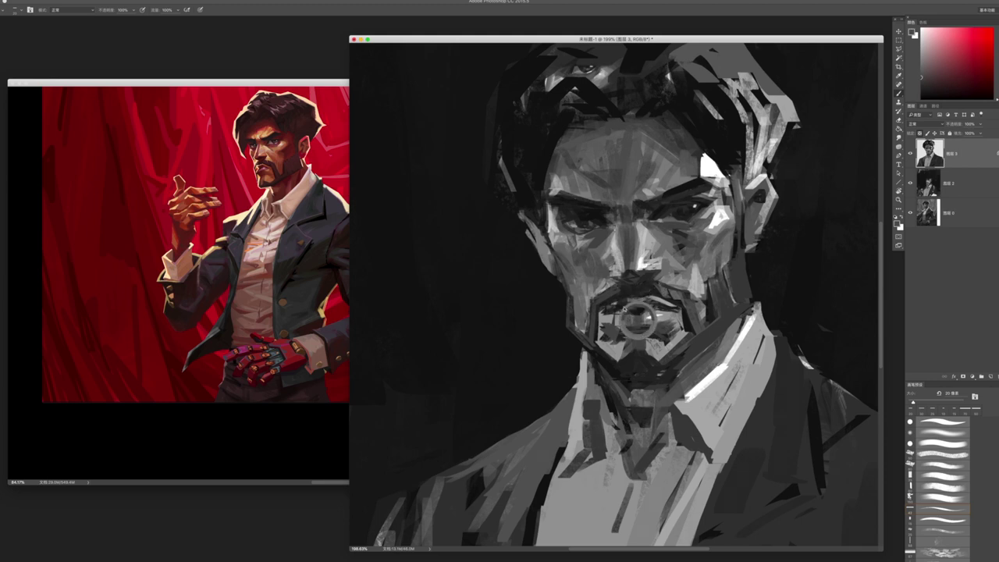
pyautogui.press('d')
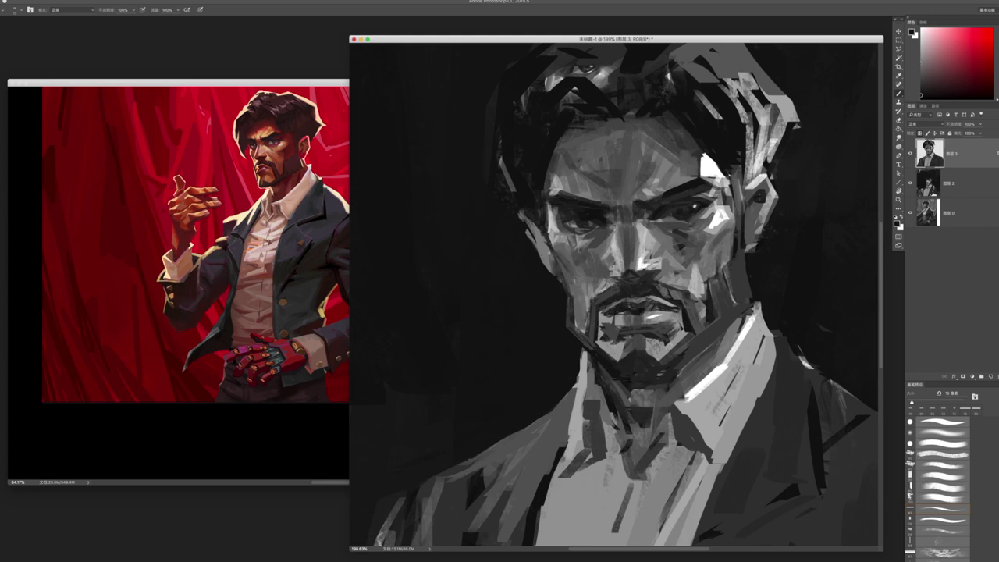
pyautogui.press('x')
pyautogui.press('z')
pyautogui.moveTo(664, 297)
pyautogui.mouseDown()
pyautogui.moveTo(641, 297)
pyautogui.moveTo(668, 296)
pyautogui.mouseUp()
pyautogui.press('b')
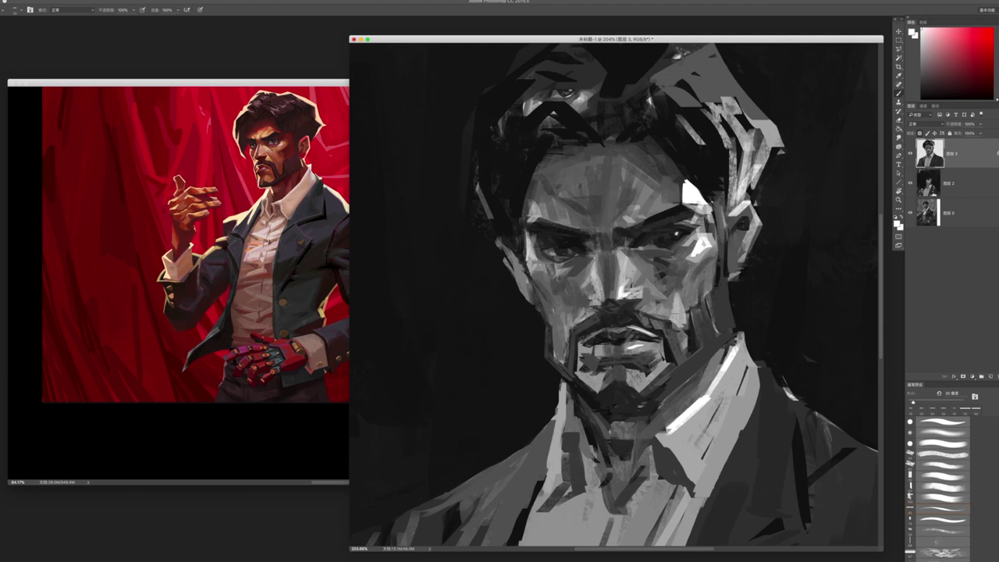
# - Soften the cheeks and moustache sides, and touch up the eye area on the viewer's left with sampled greys
pyautogui.keyDown('alt'); pyautogui.click(668, 291); pyautogui.keyUp('alt')
pyautogui.moveTo(662, 279); pyautogui.dragTo(634, 312)
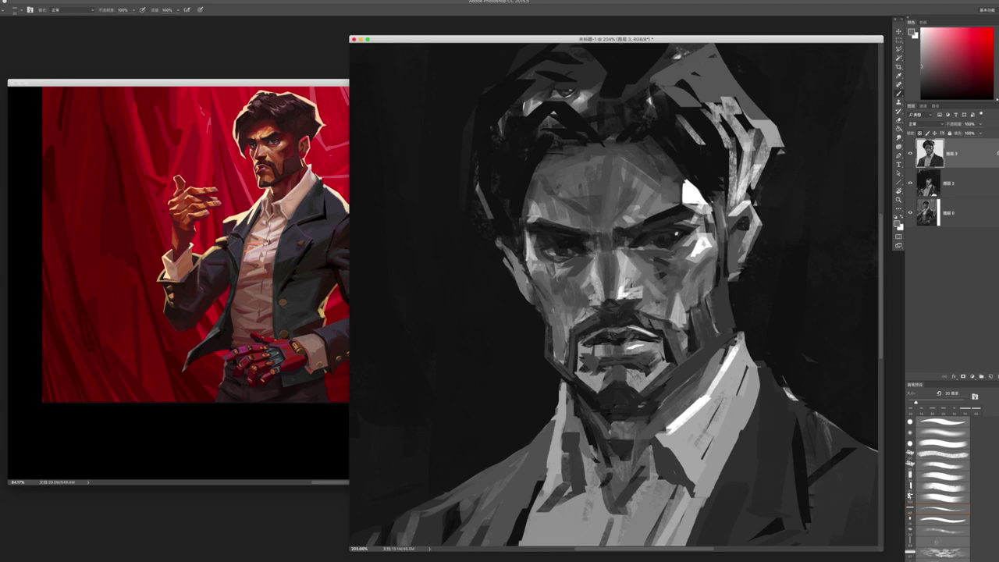
pyautogui.moveTo(665, 302); pyautogui.dragTo(657, 320)
pyautogui.moveTo(578, 302); pyautogui.dragTo(570, 324)
pyautogui.scroll(1, 577, 267)
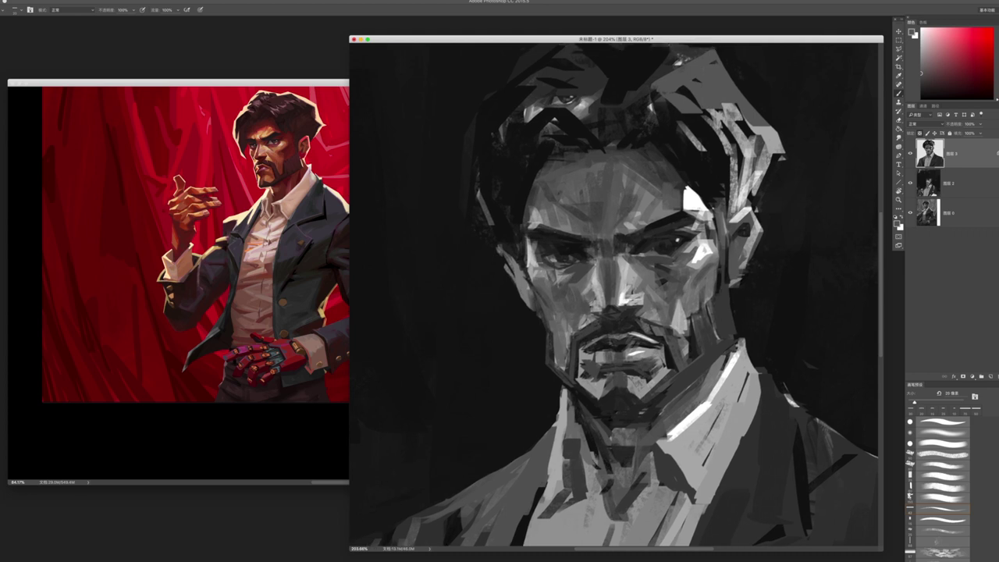
pyautogui.keyDown('alt'); pyautogui.click(534, 262); pyautogui.keyUp('alt')
pyautogui.keyDown('alt'); pyautogui.click(566, 282); pyautogui.keyUp('alt')
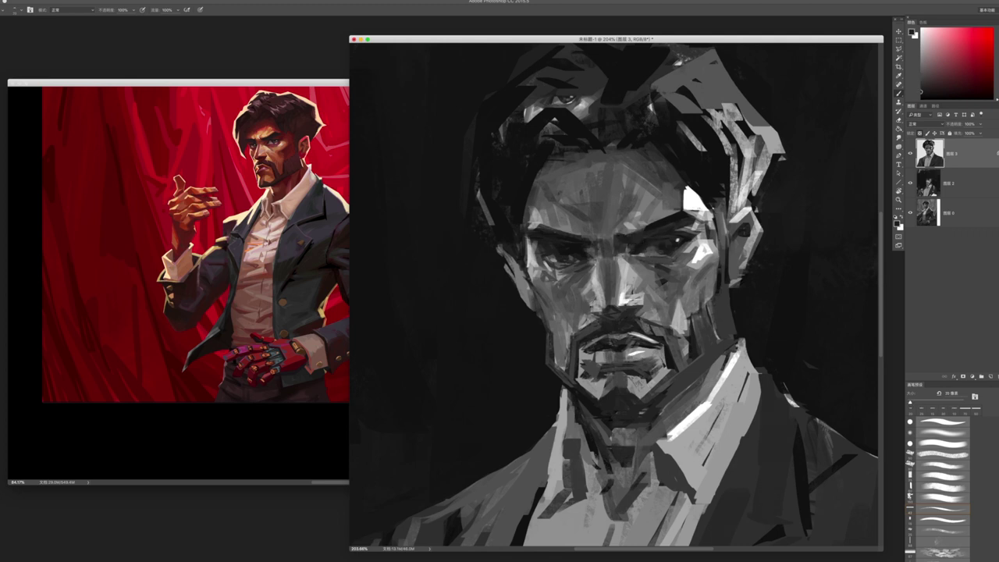
# - Paint long dark strokes down the jacket lapel and shirt edge on the viewer's left
pyautogui.press(']')
pyautogui.press('z')
pyautogui.moveTo(611, 343)
pyautogui.mouseDown()
pyautogui.moveTo(547, 342)
pyautogui.moveTo(577, 343)
pyautogui.mouseUp()
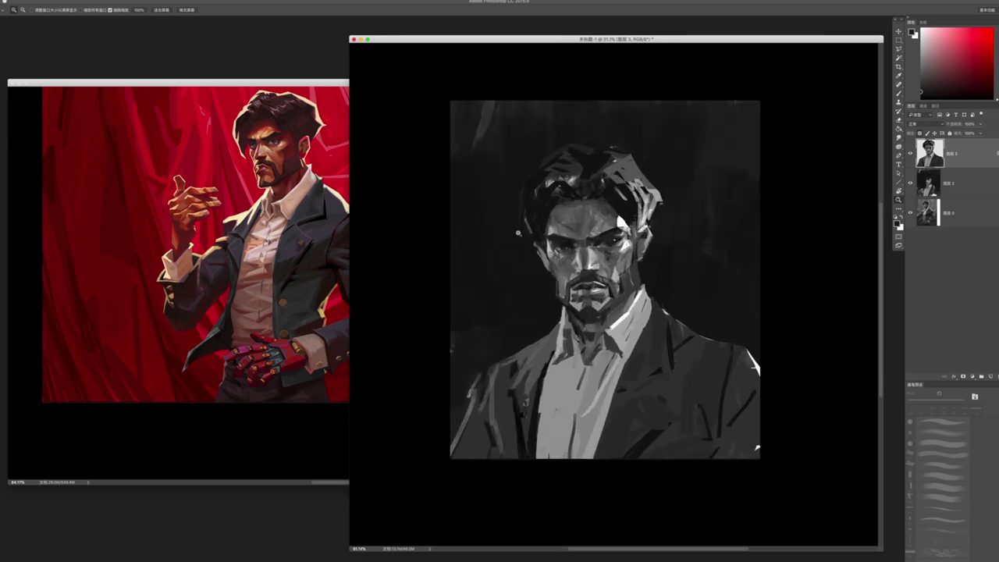
pyautogui.press('b')
pyautogui.moveTo(545, 381); pyautogui.dragTo(543, 410)
pyautogui.moveTo(558, 357); pyautogui.dragTo(539, 457)
pyautogui.moveTo(538, 421); pyautogui.dragTo(540, 457)
pyautogui.moveTo(538, 372); pyautogui.dragTo(521, 412)
pyautogui.moveTo(543, 358); pyautogui.dragTo(526, 414)
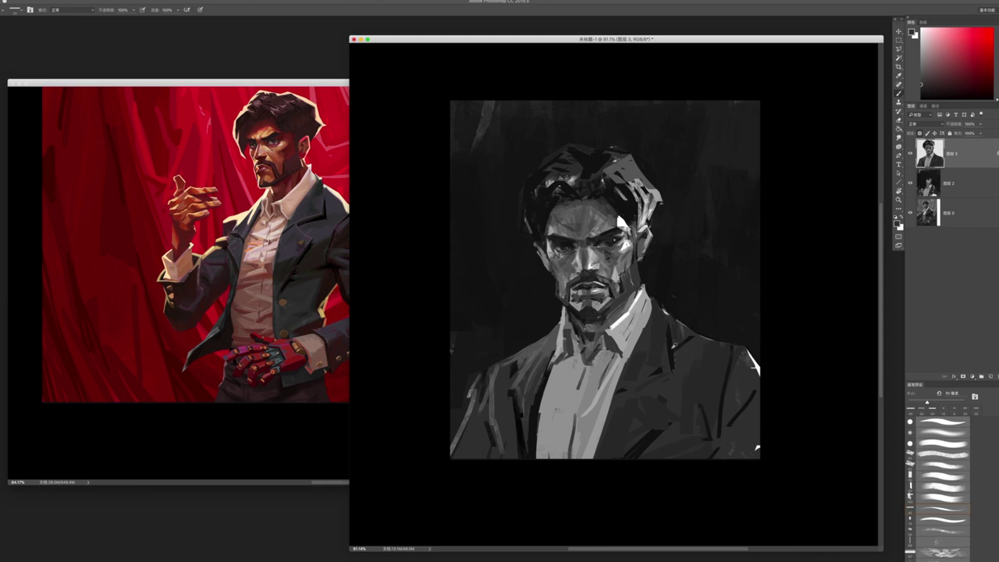
# - Tone down the shirt collar on the viewer's right and brush grey folds across the shirt front
pyautogui.moveTo(656, 320); pyautogui.dragTo(651, 345)
pyautogui.moveTo(640, 308)
pyautogui.mouseDown()
pyautogui.moveTo(613, 348)
pyautogui.moveTo(626, 344)
pyautogui.mouseUp()
pyautogui.hotkey('ctrl', 'alt', 'shift', 'e')
pyautogui.moveTo(539, 414)
pyautogui.mouseDown()
pyautogui.moveTo(570, 398)
pyautogui.moveTo(567, 390)
pyautogui.mouseUp()
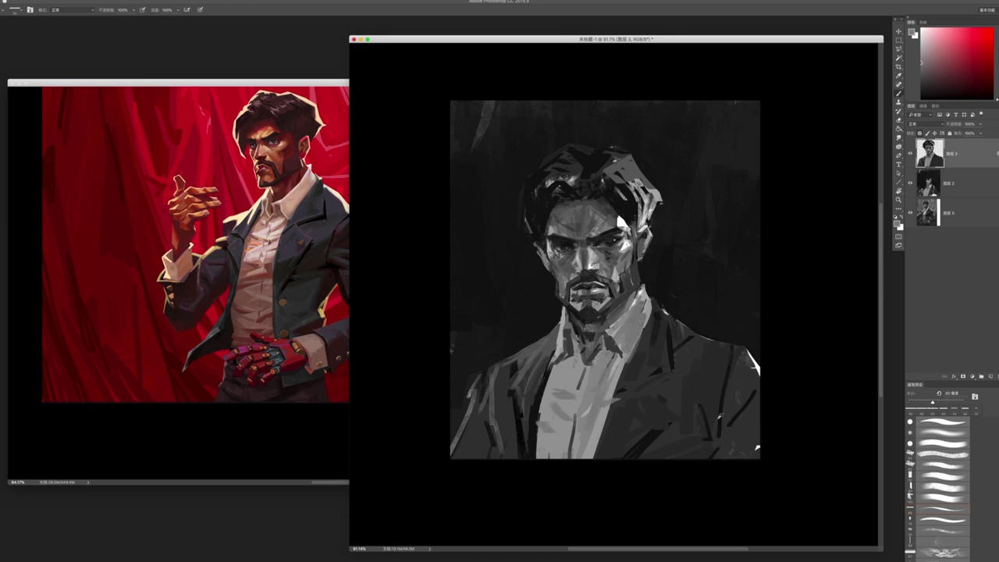
# - Darken the lower jacket fold and define the lapel edge and notch on the viewer's right with grey and black strokes
pyautogui.keyDown('alt'); pyautogui.click(719, 427); pyautogui.keyUp('alt')
pyautogui.moveTo(730, 436)
pyautogui.mouseDown()
pyautogui.moveTo(703, 458)
pyautogui.moveTo(716, 459)
pyautogui.mouseUp()
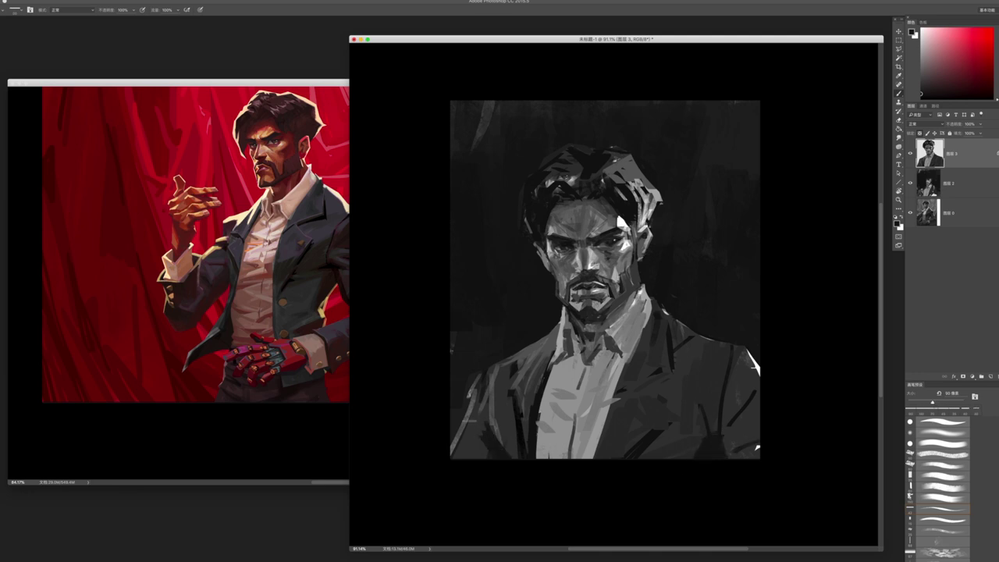
pyautogui.press('[')
pyautogui.keyDown('alt'); pyautogui.click(637, 338); pyautogui.keyUp('alt')
pyautogui.moveTo(617, 395); pyautogui.dragTo(668, 375)
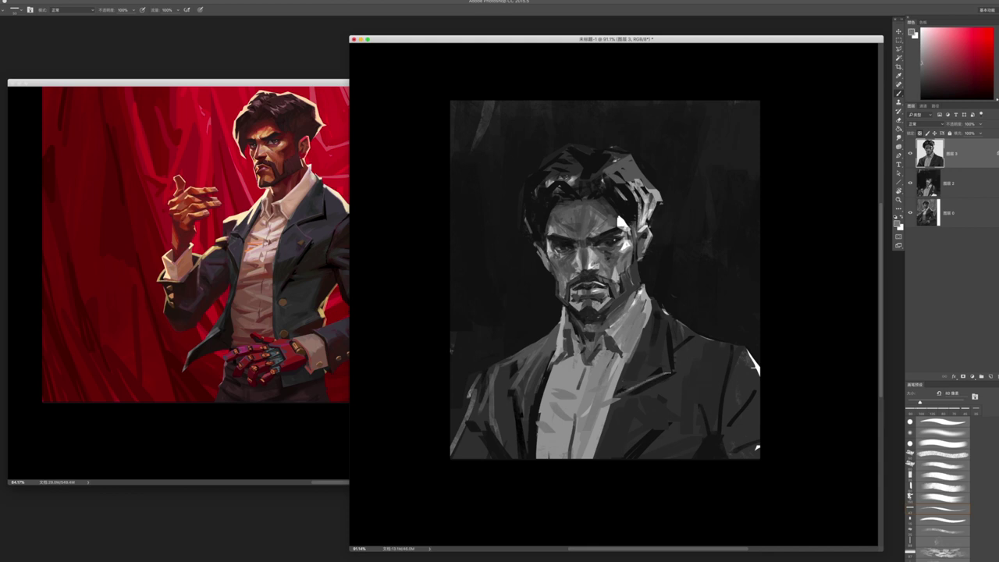
pyautogui.press('[')
pyautogui.moveTo(673, 328); pyautogui.dragTo(662, 409)
pyautogui.keyDown('alt'); pyautogui.click(635, 373); pyautogui.keyUp('alt')
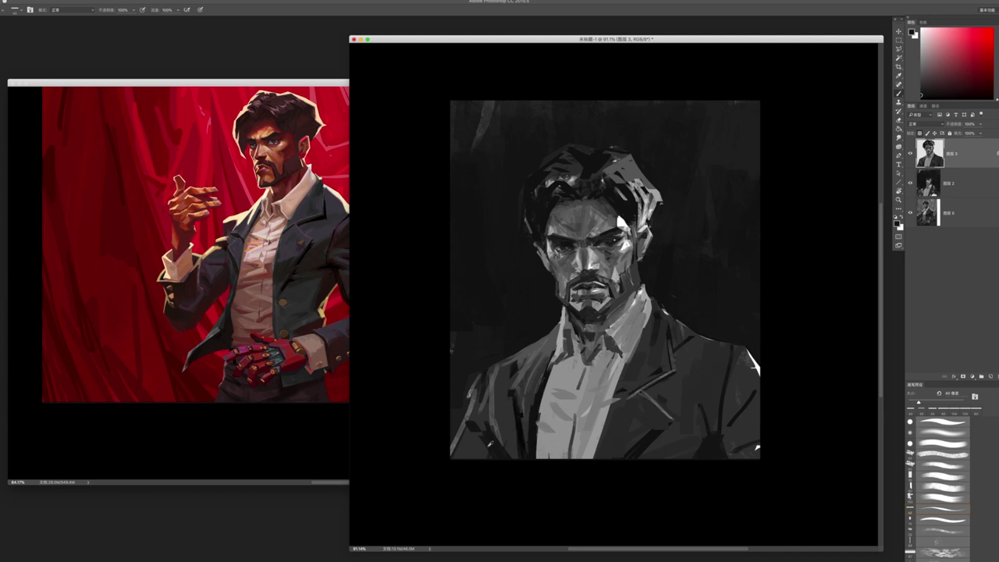
# - Repaint the jacket front on the viewer's right with broad dark strokes and cover the white shoulder rim
pyautogui.press(']')
pyautogui.press(']')
pyautogui.press(']')
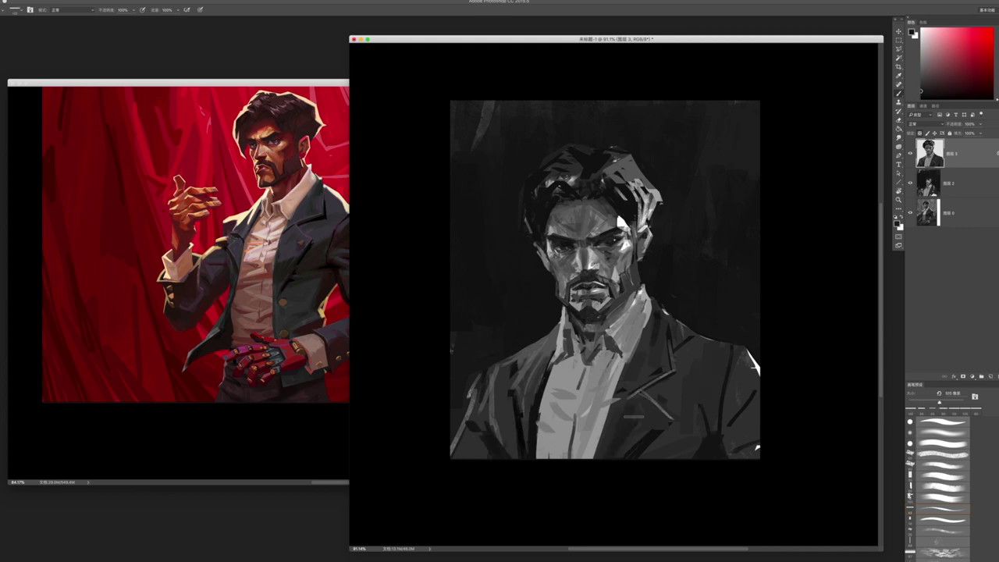
pyautogui.press('[')
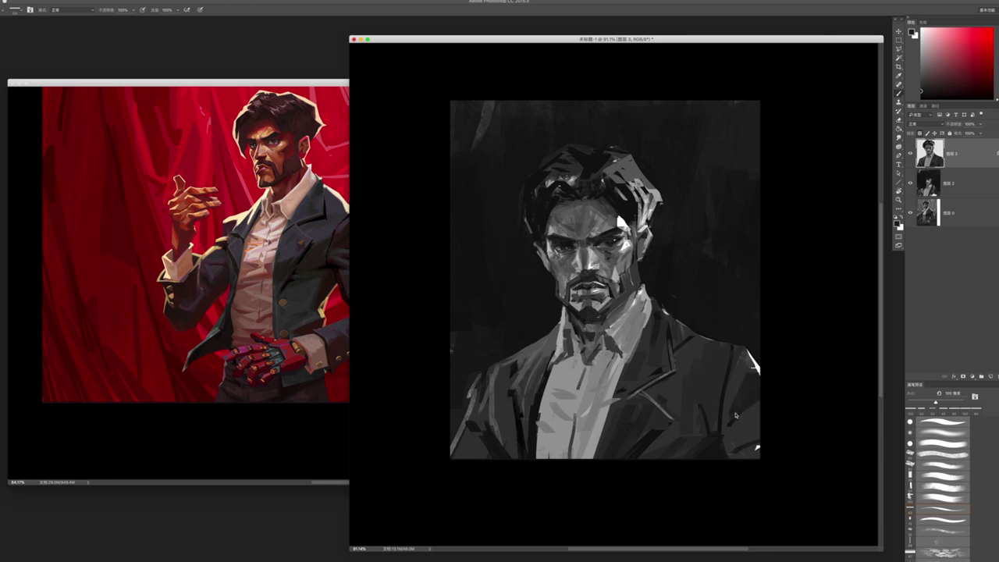
pyautogui.press(']')
pyautogui.moveTo(679, 409)
pyautogui.mouseDown()
pyautogui.moveTo(688, 359)
pyautogui.moveTo(716, 356)
pyautogui.mouseUp()
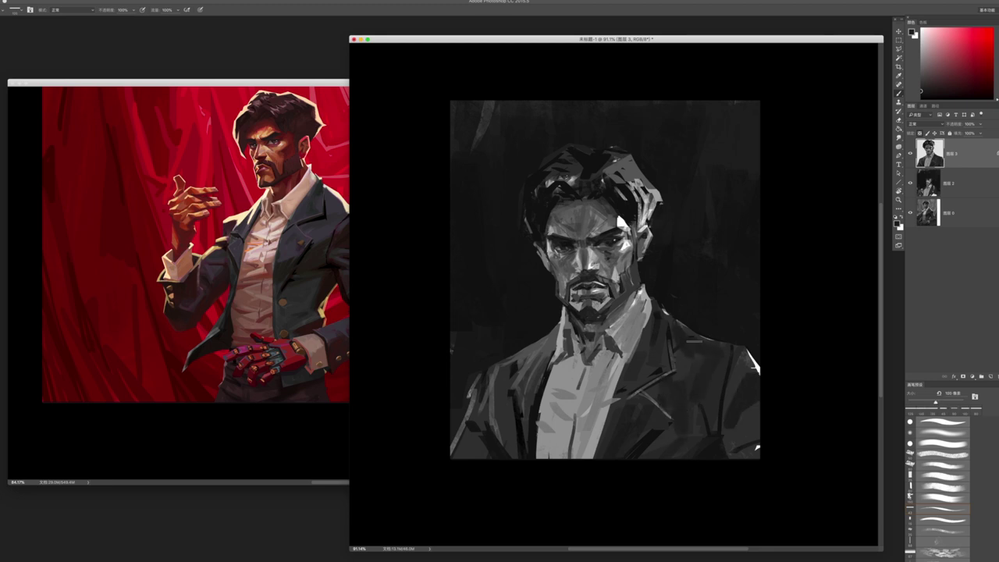
pyautogui.press('[')
pyautogui.press('[')
pyautogui.press('[')
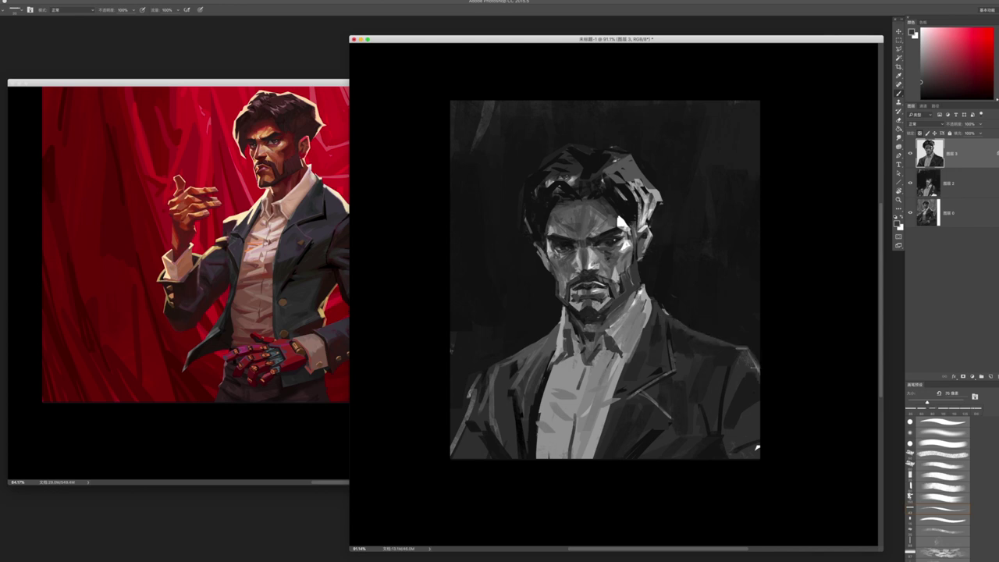
# - Refine the shirt collar, neck edge and adjoining jacket collar on the viewer's right with sampled light and dark greys
pyautogui.press('z')
pyautogui.moveTo(719, 392); pyautogui.dragTo(715, 320)
pyautogui.press('b')
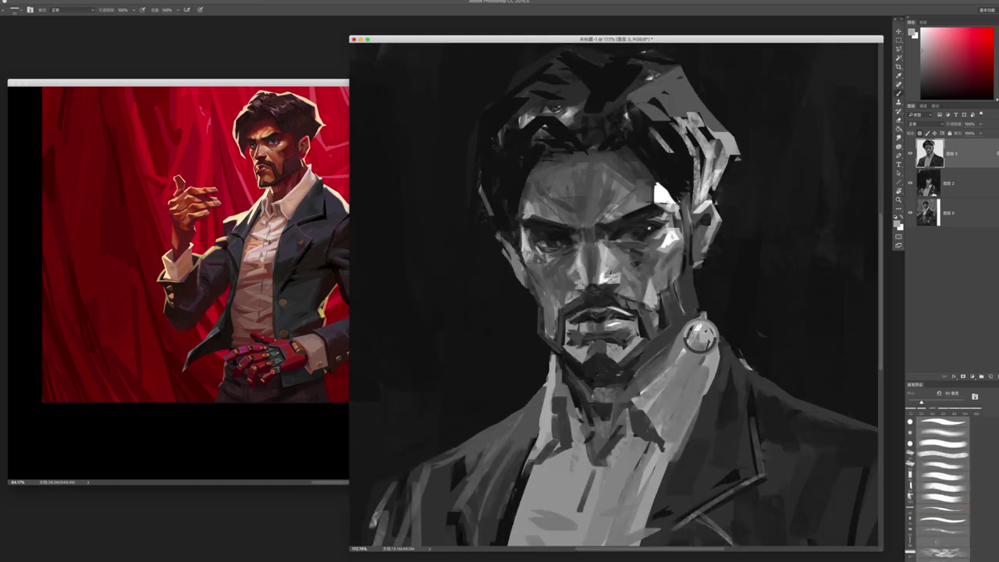
pyautogui.keyDown('alt'); pyautogui.click(733, 343); pyautogui.keyUp('alt')
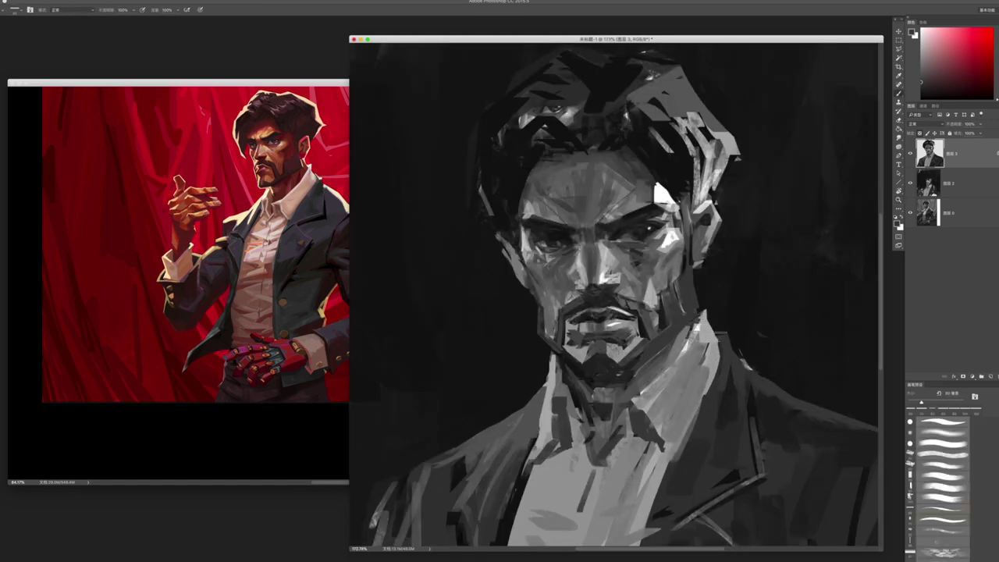
pyautogui.press('z')
pyautogui.moveTo(713, 378)
pyautogui.mouseDown()
pyautogui.moveTo(680, 377)
pyautogui.moveTo(741, 382)
pyautogui.mouseUp()
pyautogui.press('b')
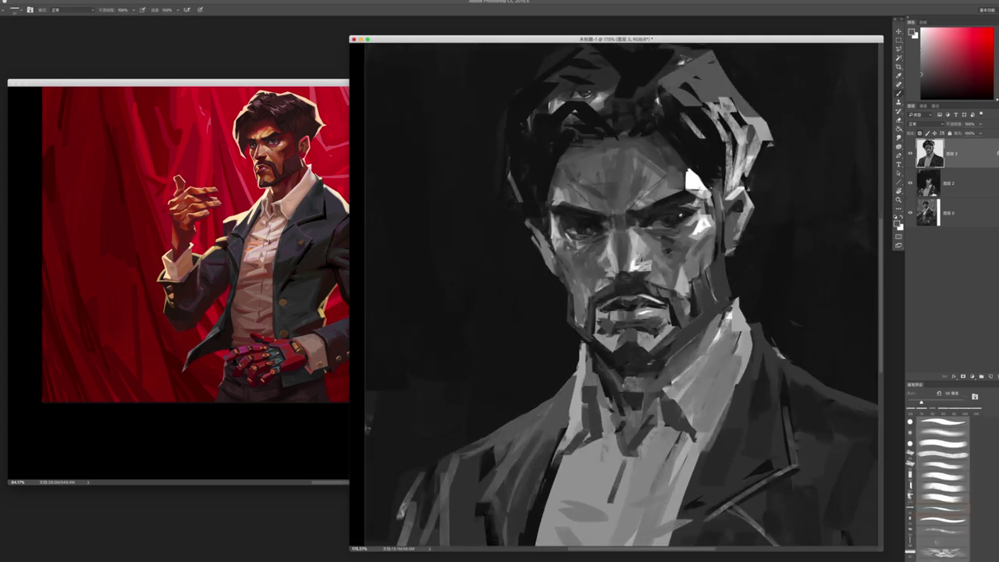
pyautogui.keyDown('alt'); pyautogui.click(748, 344); pyautogui.keyUp('alt')
pyautogui.press('[')
pyautogui.moveTo(726, 347); pyautogui.dragTo(732, 287)
pyautogui.moveTo(681, 378)
pyautogui.mouseDown()
pyautogui.moveTo(714, 340)
pyautogui.moveTo(718, 350)
pyautogui.mouseUp()
pyautogui.keyDown('alt'); pyautogui.click(676, 377); pyautogui.keyUp('alt')
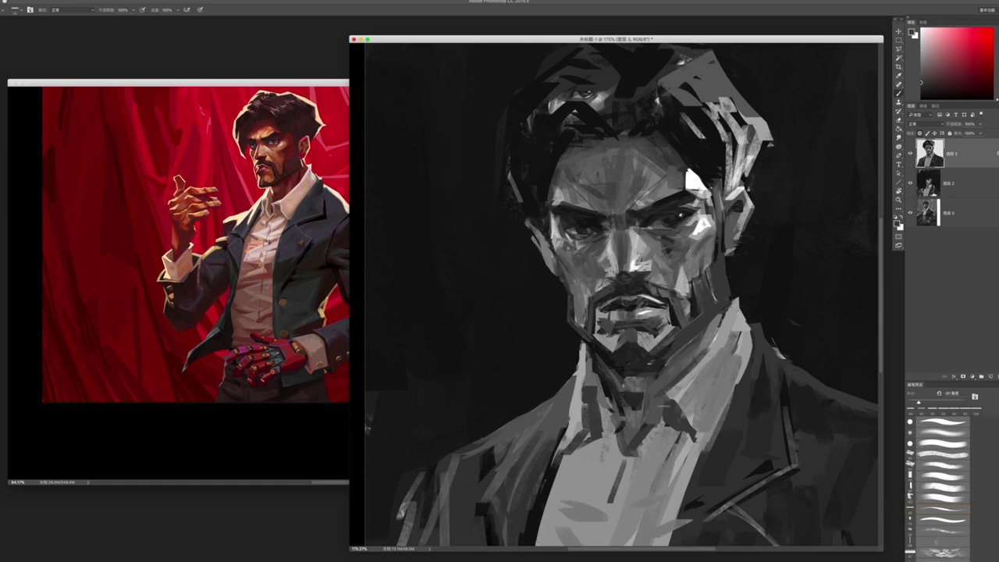
# - Touch up the nose bridge and inner eye with mid-grey strokes and check the whole portrait
pyautogui.press('z')
pyautogui.moveTo(656, 426)
pyautogui.mouseDown()
pyautogui.moveTo(643, 441)
pyautogui.moveTo(602, 437)
pyautogui.mouseUp()
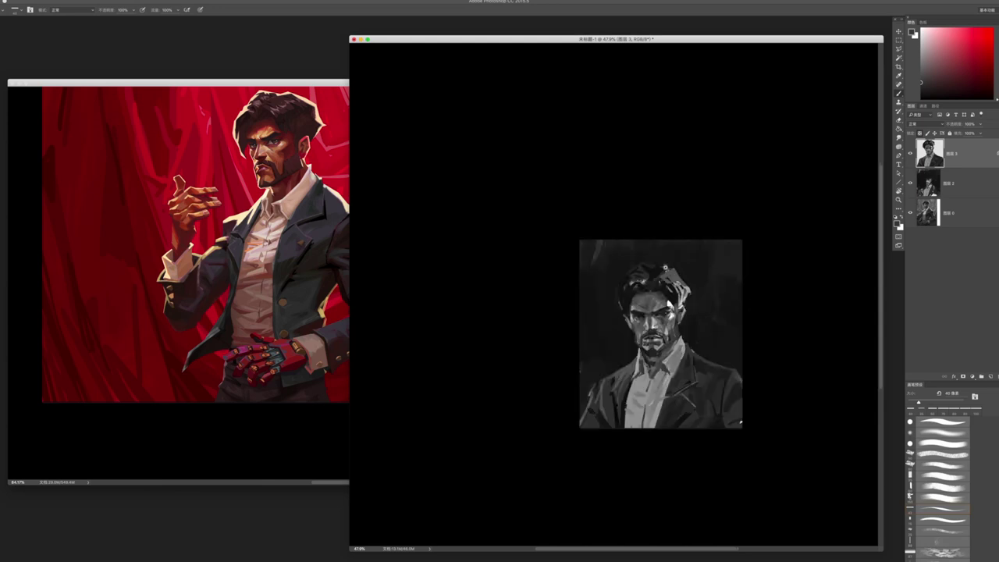
pyautogui.moveTo(672, 381); pyautogui.dragTo(749, 381)
pyautogui.press('b')
pyautogui.moveTo(634, 336); pyautogui.dragTo(656, 329)
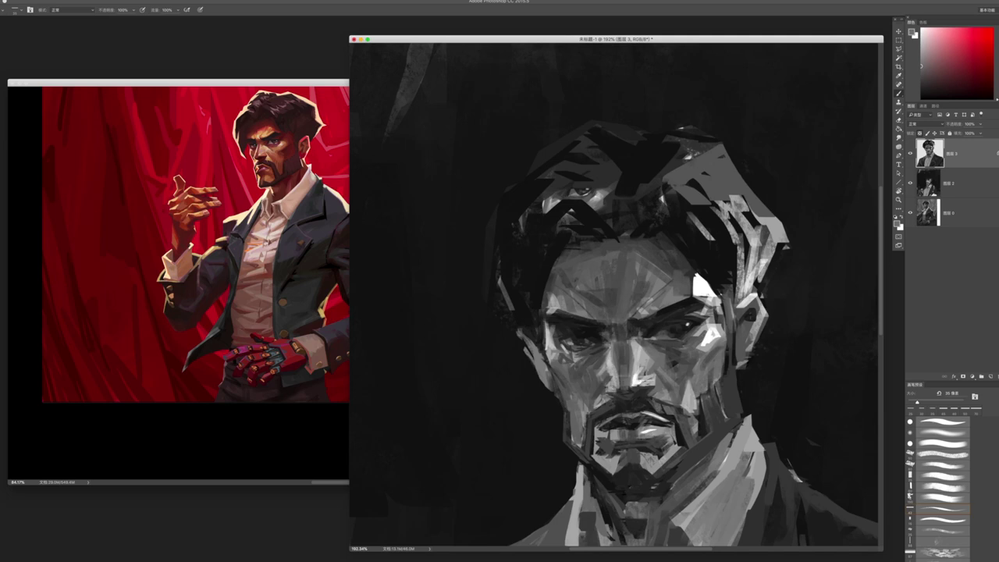
pyautogui.moveTo(668, 398); pyautogui.dragTo(624, 396)
pyautogui.press('Tab')
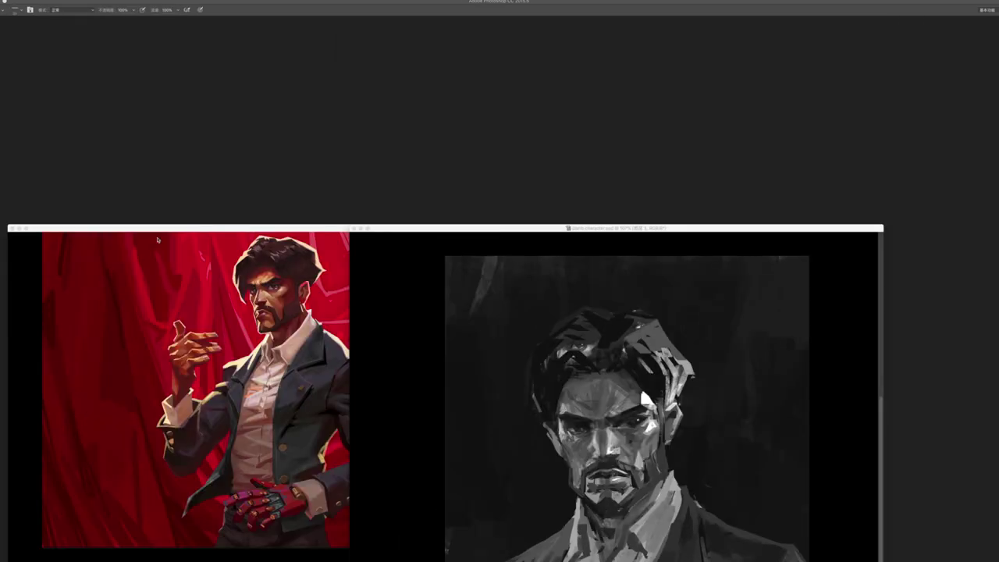
pyautogui.press('Tab')
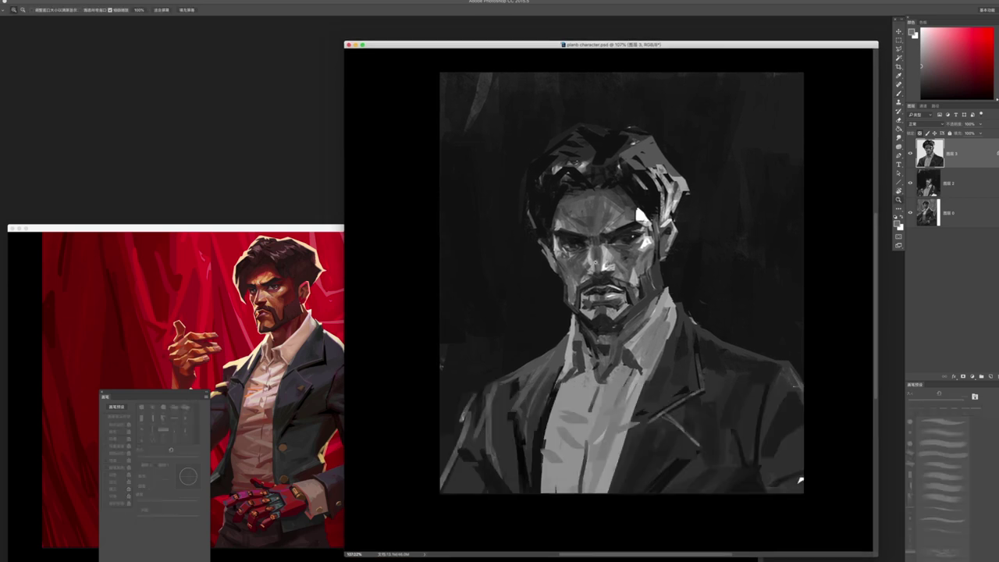
# - Blend the forehead and hairline with sampled dark and mid-grey strokes, adjusting the brush tip and size
pyautogui.moveTo(546, 179); pyautogui.dragTo(601, 184)
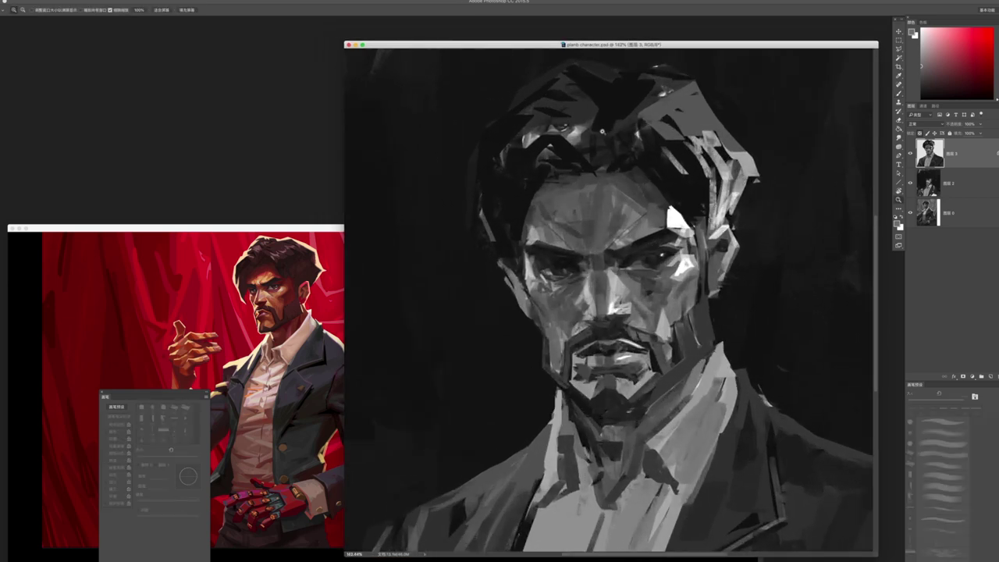
pyautogui.keyDown('alt'); pyautogui.click(564, 216); pyautogui.keyUp('alt')
pyautogui.moveTo(559, 228); pyautogui.dragTo(570, 231)
pyautogui.press(']')
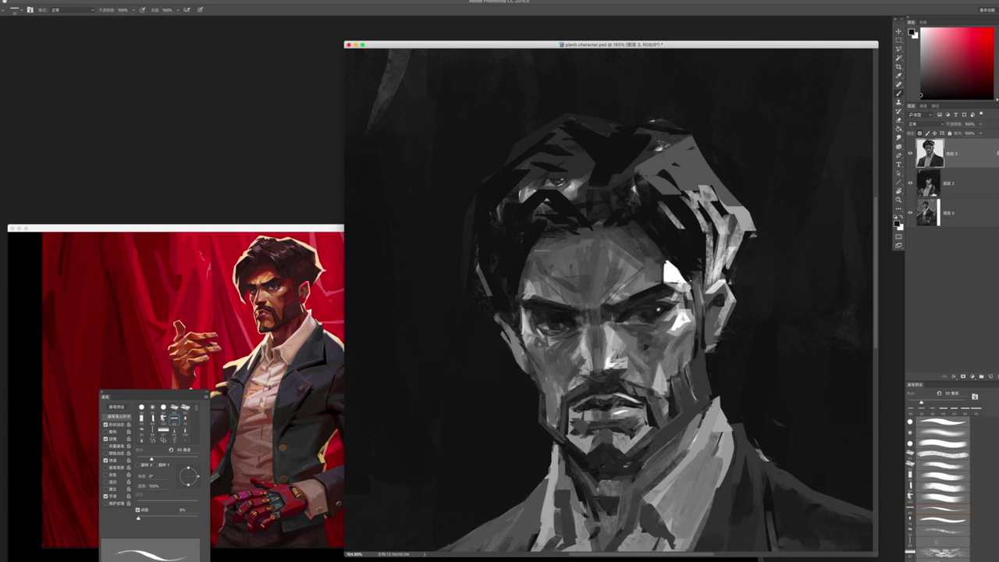
pyautogui.press(',')
pyautogui.press('[')
pyautogui.moveTo(531, 234)
pyautogui.mouseDown()
pyautogui.moveTo(589, 312)
pyautogui.moveTo(552, 233)
pyautogui.moveTo(566, 265)
pyautogui.moveTo(551, 273)
pyautogui.moveTo(578, 266)
pyautogui.moveTo(553, 279)
pyautogui.moveTo(640, 271)
pyautogui.mouseUp()
pyautogui.press('[')
pyautogui.moveTo(593, 238); pyautogui.dragTo(606, 236)
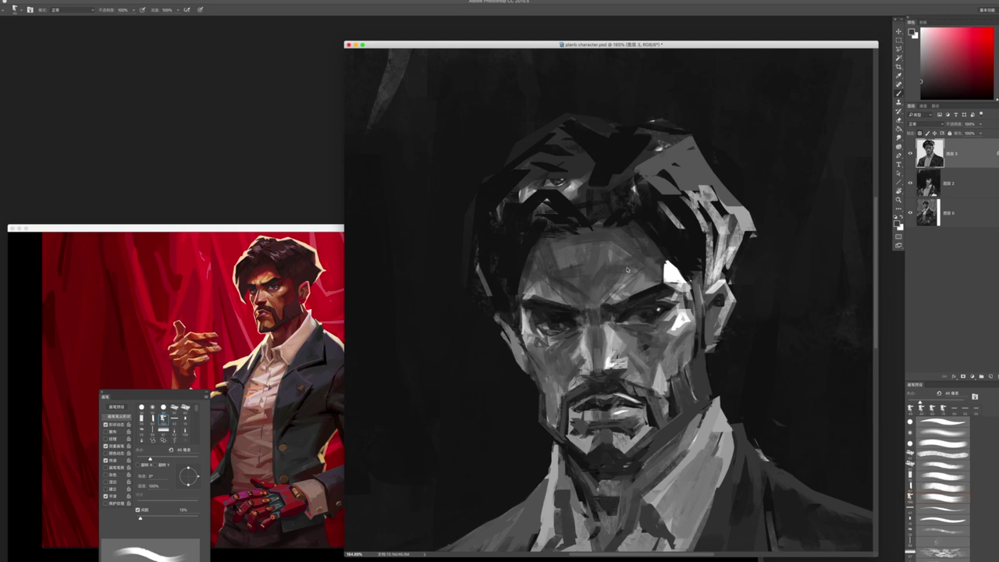
# - Repaint the area between the brows and the upper nose bridge with small mid-grey strokes
pyautogui.press('z')
pyautogui.moveTo(633, 279)
pyautogui.mouseDown()
pyautogui.moveTo(564, 186)
pyautogui.moveTo(621, 309)
pyautogui.mouseUp()
pyautogui.press('b')
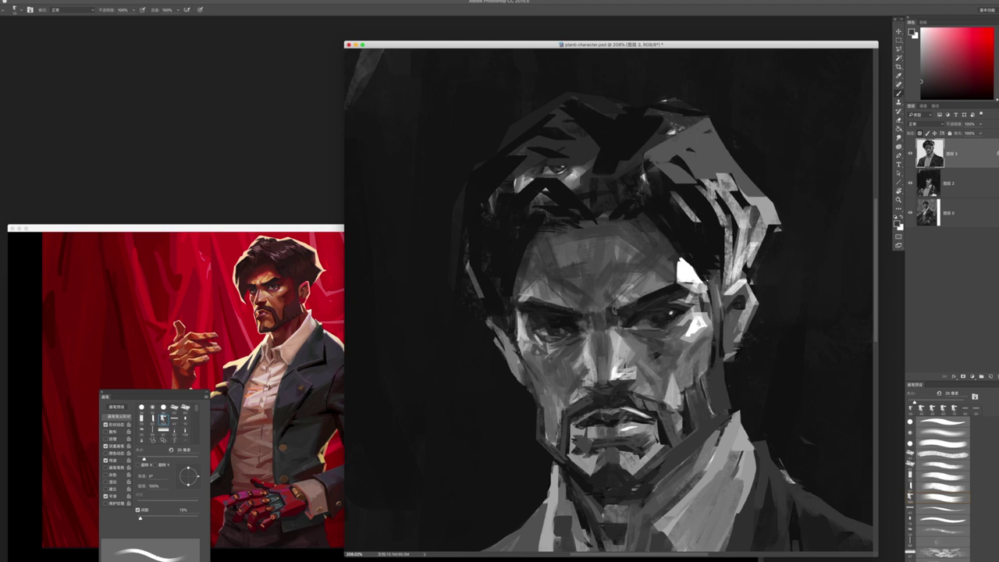
pyautogui.keyDown('alt'); pyautogui.click(603, 320); pyautogui.keyUp('alt')
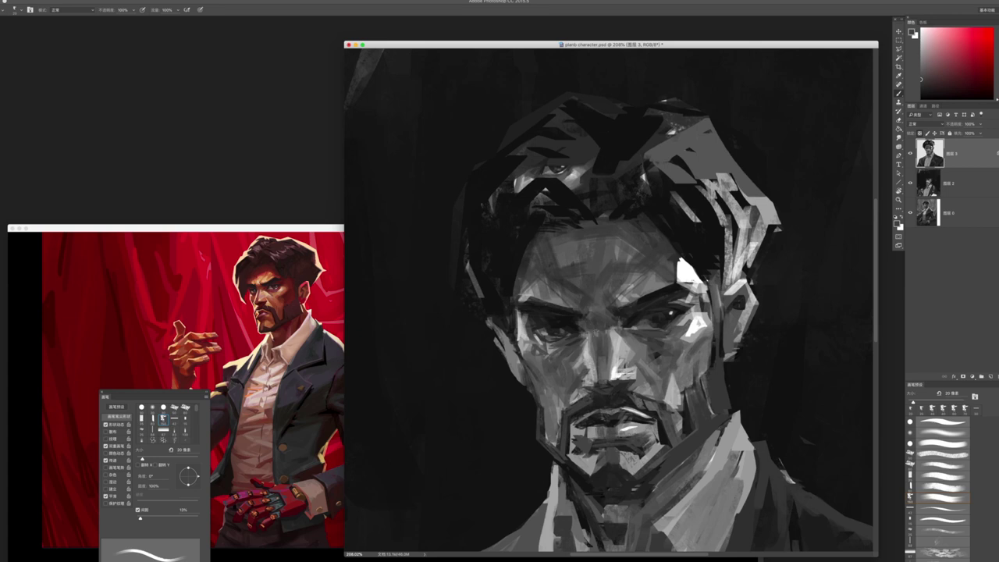
pyautogui.moveTo(621, 336); pyautogui.dragTo(634, 336)
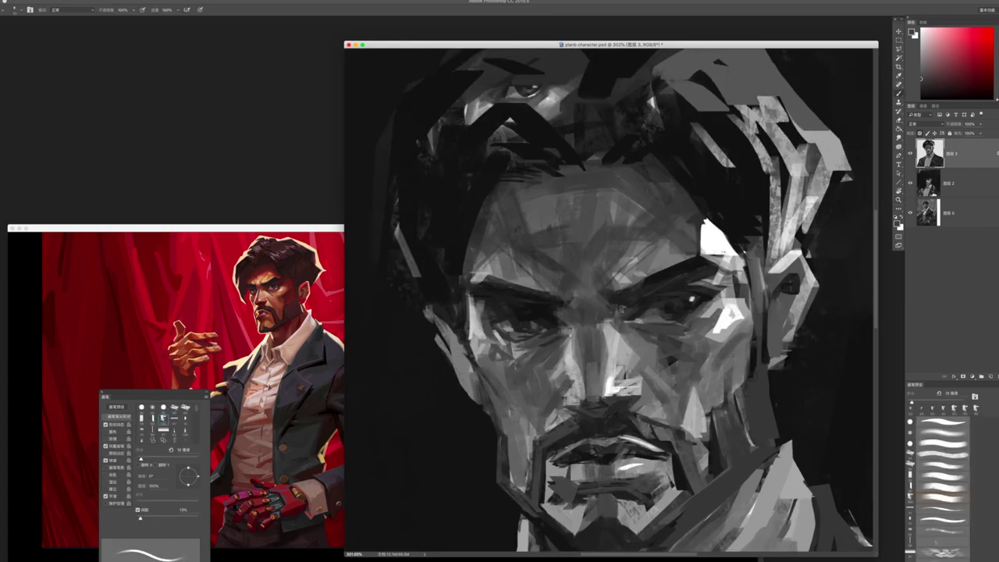
pyautogui.press('[')
pyautogui.press('[')
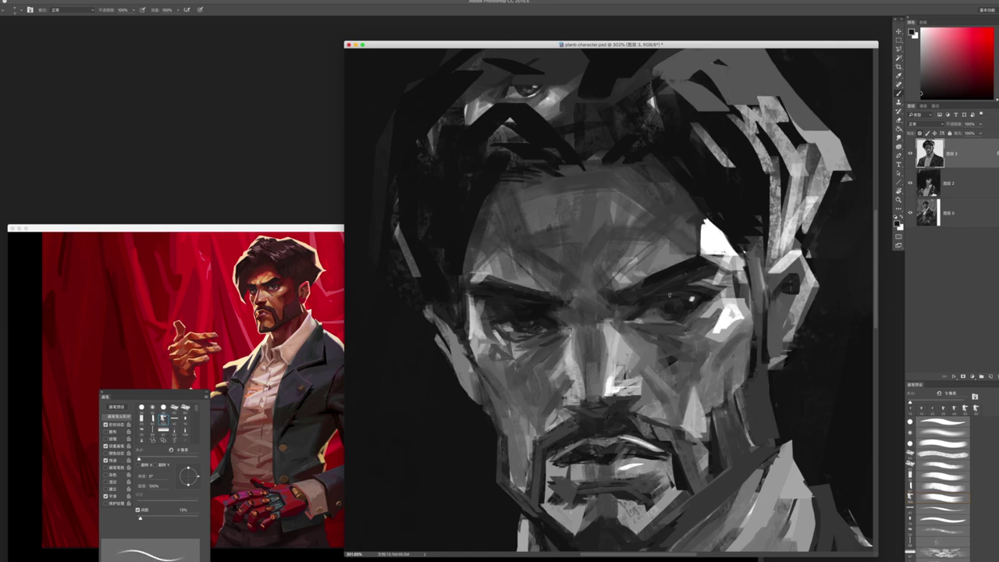
# - Refine the eye and the underside of the brow on the viewer's right with small dark and grey strokes
pyautogui.press('z')
pyautogui.moveTo(624, 301)
pyautogui.mouseDown()
pyautogui.moveTo(591, 292)
pyautogui.moveTo(650, 294)
pyautogui.mouseUp()
pyautogui.press(']')
pyautogui.press(']')
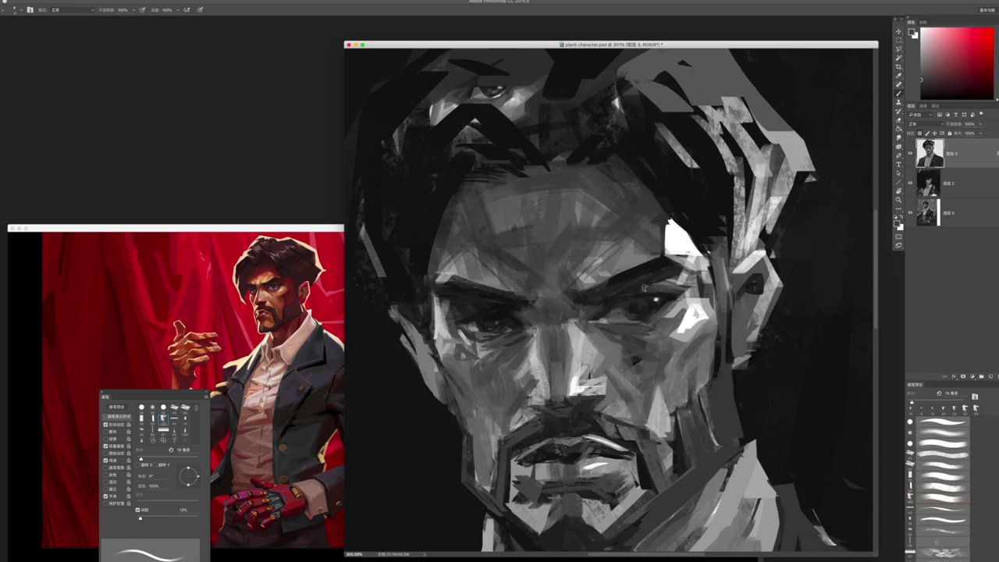
pyautogui.press(']')
pyautogui.press(']')
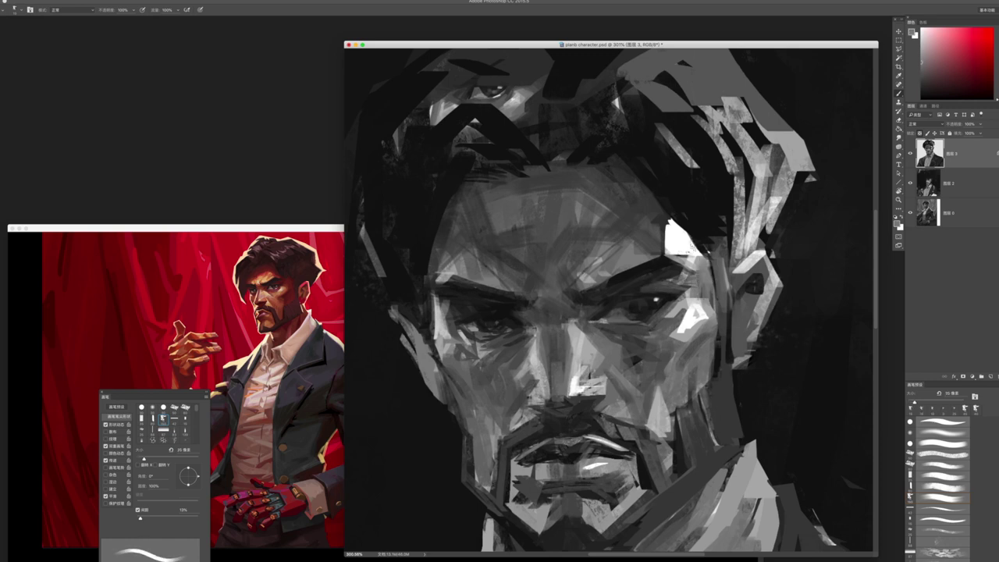
# - Darken the edge between the cheek and the ear on the viewer's right with a fine sampled dark stroke
pyautogui.press('x')
pyautogui.press('[')
pyautogui.press('[')
pyautogui.press('[')
pyautogui.press('[')
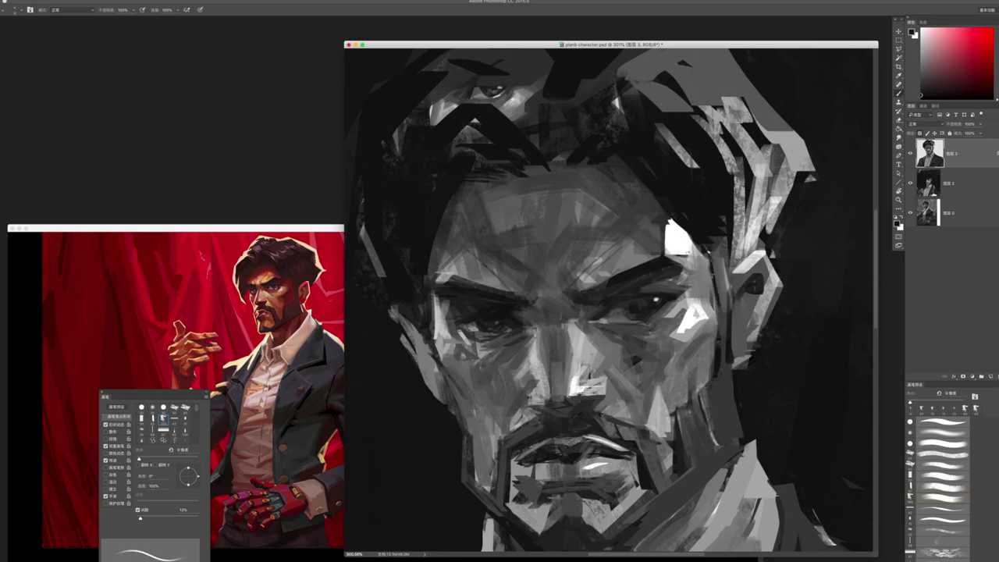
pyautogui.keyDown('alt'); pyautogui.click(720, 285); pyautogui.keyUp('alt')
pyautogui.moveTo(726, 275); pyautogui.dragTo(726, 308)
# - Define the cheek and jaw edge on the viewer's left with small dark-grey strokes
pyautogui.moveTo(576, 320); pyautogui.dragTo(596, 250)
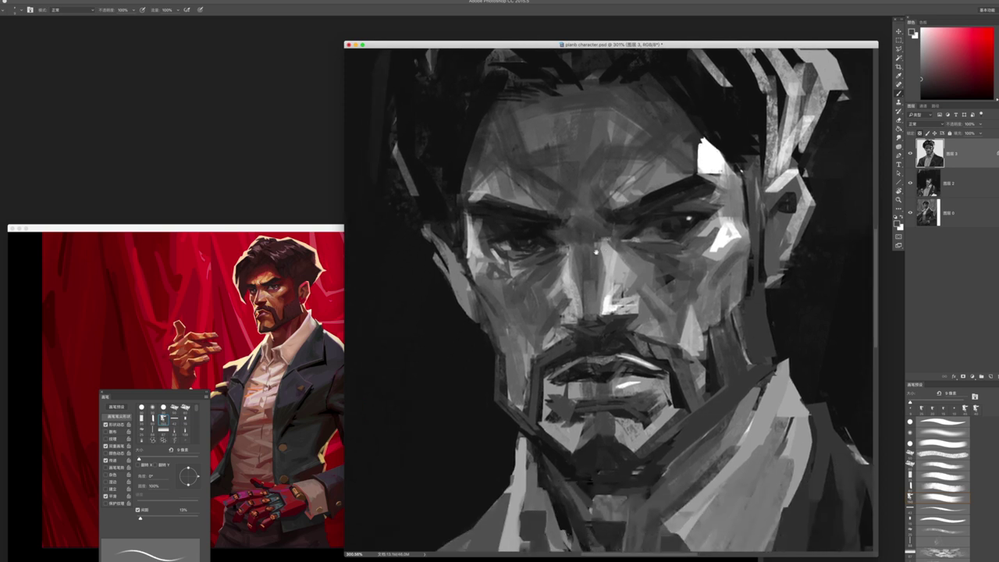
pyautogui.moveTo(509, 357)
pyautogui.mouseDown()
pyautogui.moveTo(515, 407)
pyautogui.moveTo(505, 407)
pyautogui.mouseUp()
pyautogui.click(506, 348)
pyautogui.press('[')
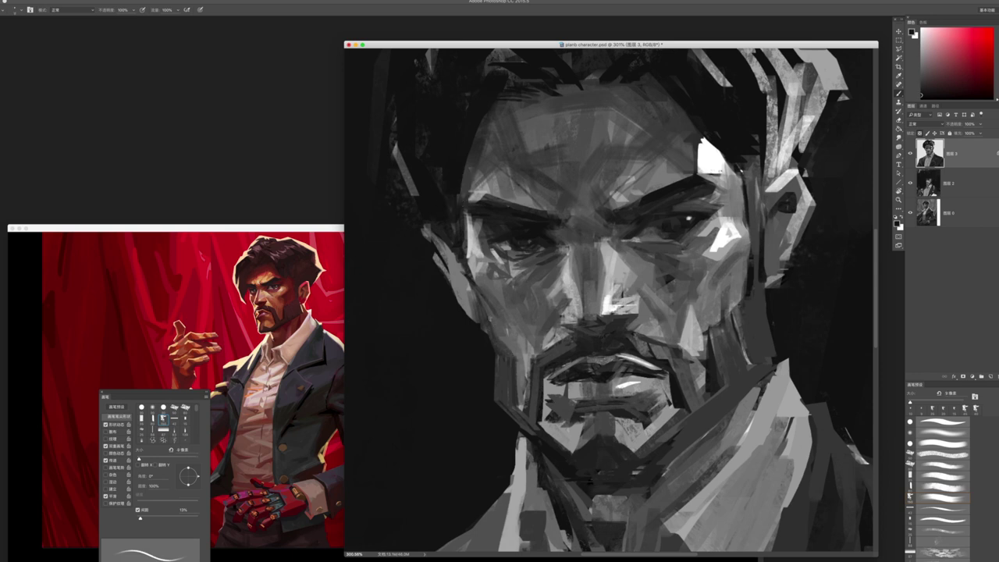
pyautogui.moveTo(484, 311); pyautogui.dragTo(500, 342)
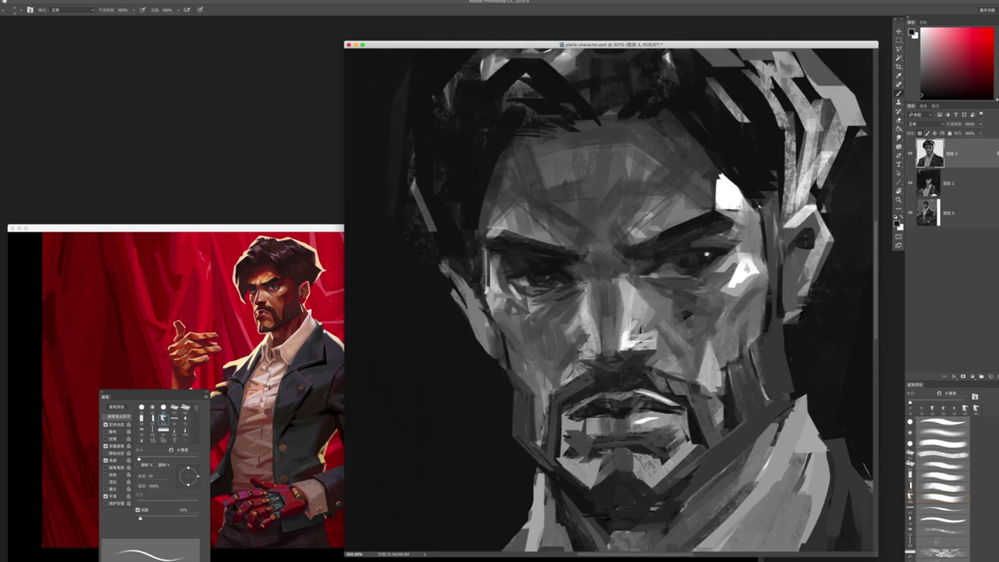
# - Paint a mid-grey rim along the hair, ear and cheek on the viewer's left with a larger brush
pyautogui.moveTo(487, 253)
pyautogui.mouseDown()
pyautogui.moveTo(484, 301)
pyautogui.moveTo(522, 345)
pyautogui.mouseUp()
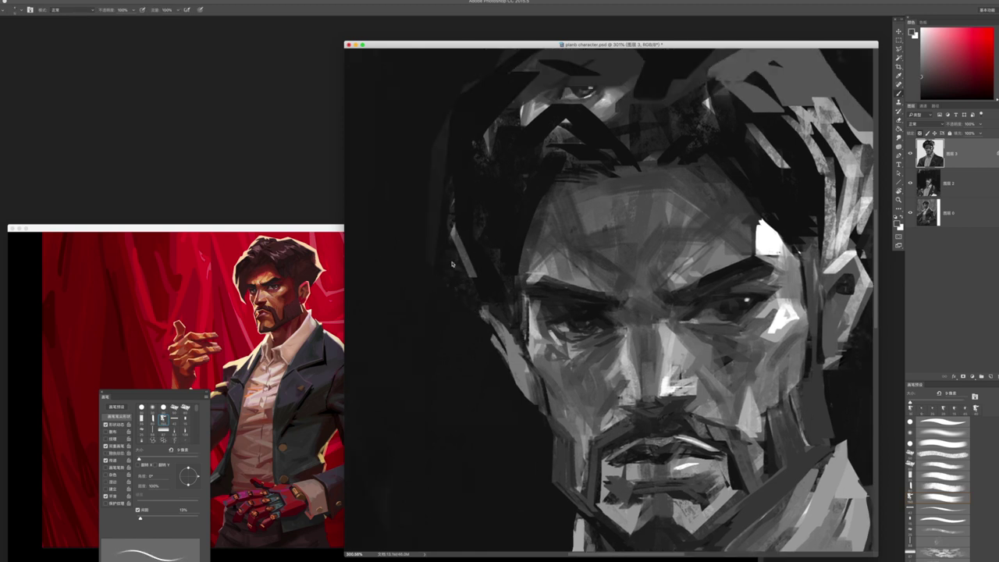
pyautogui.press(']')
pyautogui.press(']')
pyautogui.press(']')
pyautogui.press(']')
pyautogui.moveTo(463, 252)
pyautogui.mouseDown()
pyautogui.moveTo(459, 318)
pyautogui.moveTo(522, 360)
pyautogui.moveTo(542, 407)
pyautogui.moveTo(522, 414)
pyautogui.moveTo(531, 441)
pyautogui.mouseUp()
pyautogui.scroll(-5, 523, 406)
pyautogui.press('[')
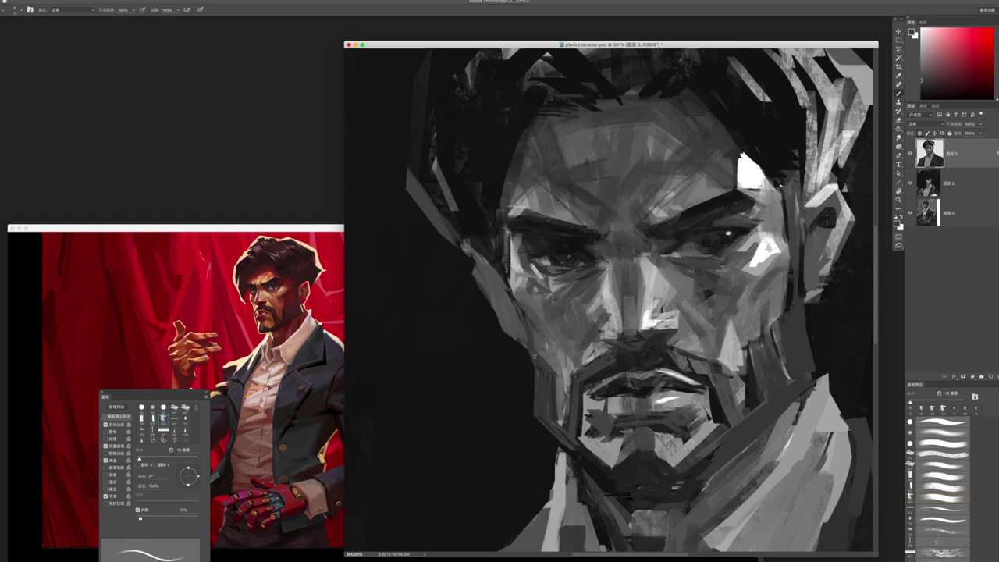
# - Brighten the nose ridge with a sampled light grey and touch up the side of the nose
pyautogui.hscroll(4, 609, 305)
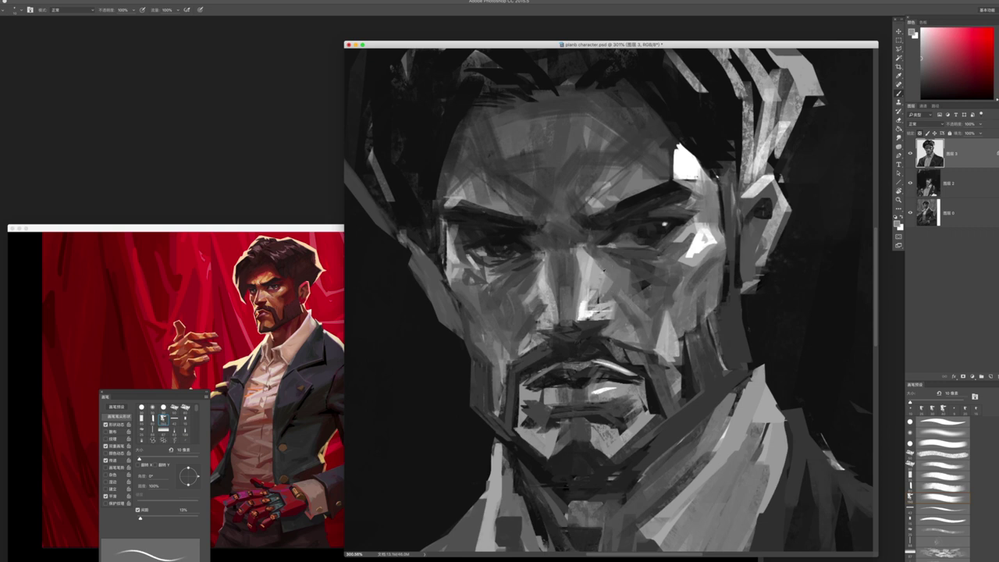
pyautogui.keyDown('alt'); pyautogui.click(580, 308); pyautogui.keyUp('alt')
pyautogui.moveTo(582, 287); pyautogui.dragTo(582, 261)
pyautogui.press('[')
pyautogui.press(']')
pyautogui.moveTo(557, 282)
pyautogui.mouseDown()
pyautogui.moveTo(557, 320)
pyautogui.moveTo(566, 313)
pyautogui.mouseUp()
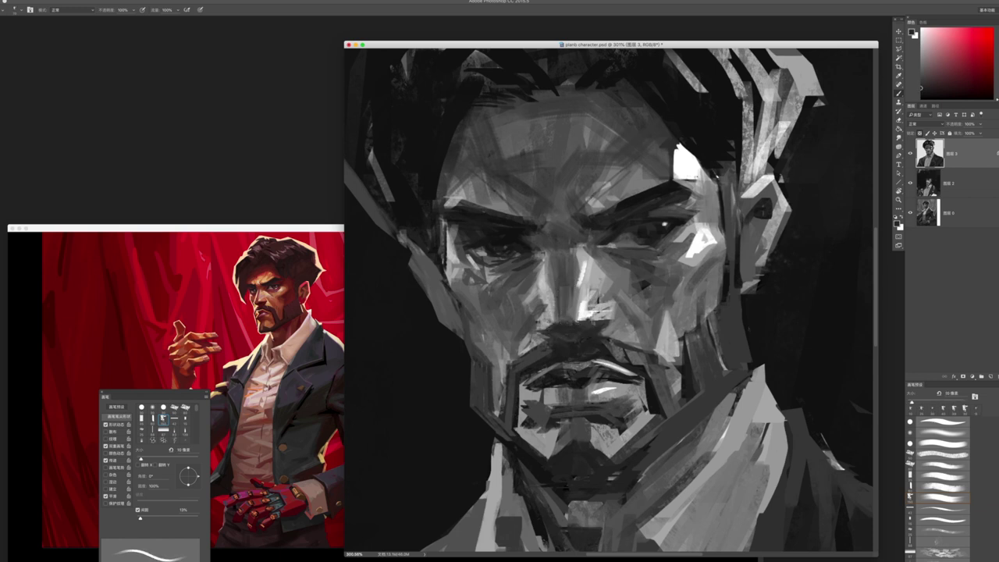
pyautogui.scroll(-2, 565, 328)
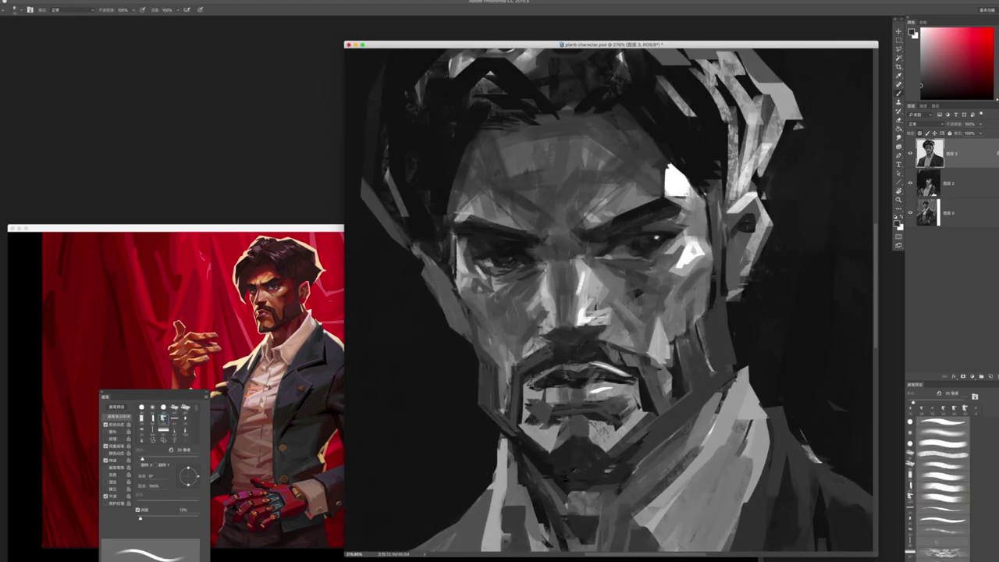
# - Tone down the light patches around the chin and below the lower lip with mid-grey strokes
pyautogui.moveTo(531, 400)
pyautogui.mouseDown()
pyautogui.moveTo(540, 406)
pyautogui.moveTo(528, 437)
pyautogui.moveTo(545, 453)
pyautogui.mouseUp()
pyautogui.moveTo(551, 417)
pyautogui.mouseDown()
pyautogui.moveTo(555, 453)
pyautogui.moveTo(559, 438)
pyautogui.moveTo(609, 420)
pyautogui.moveTo(637, 445)
pyautogui.moveTo(645, 418)
pyautogui.moveTo(631, 386)
pyautogui.mouseUp()
pyautogui.moveTo(628, 422)
pyautogui.mouseDown()
pyautogui.moveTo(649, 372)
pyautogui.moveTo(545, 411)
pyautogui.mouseUp()
pyautogui.press('z')
pyautogui.moveTo(700, 304); pyautogui.dragTo(765, 300)
pyautogui.press('b')
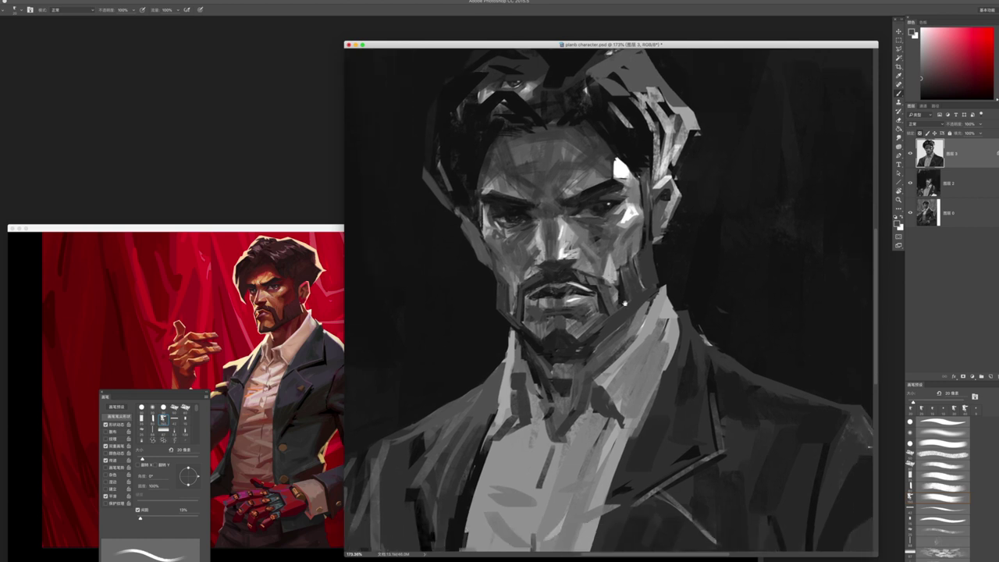
# - Select the whole head with a freehand lasso and nudge its position slightly on the figure layer
pyautogui.press('super+minus')
pyautogui.press('l')
pyautogui.moveTo(548, 143)
pyautogui.mouseDown()
pyautogui.moveTo(554, 299)
pyautogui.moveTo(566, 319)
pyautogui.mouseUp()
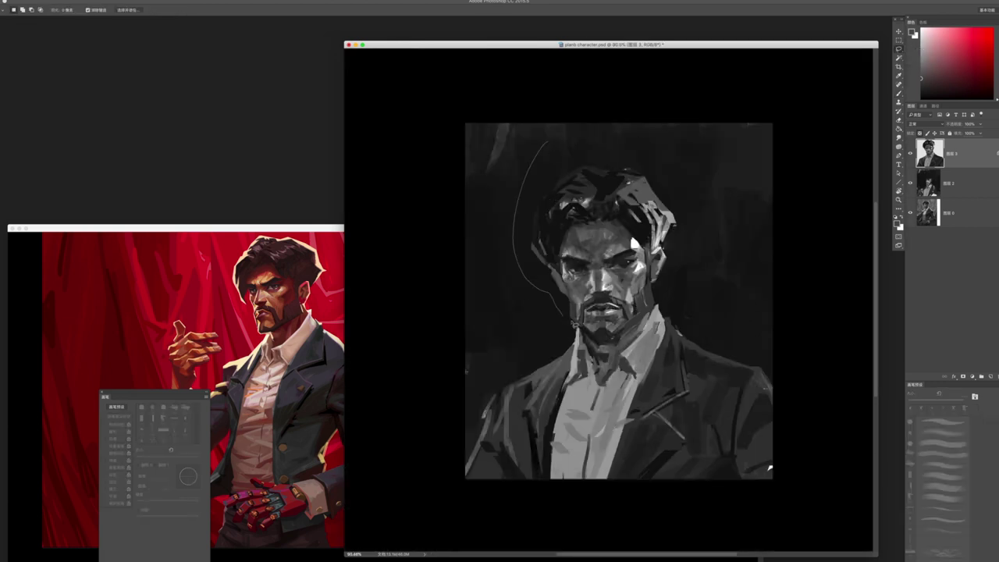
pyautogui.moveTo(692, 252); pyautogui.dragTo(625, 152)
pyautogui.press('v')
pyautogui.moveTo(633, 231); pyautogui.dragTo(634, 238)
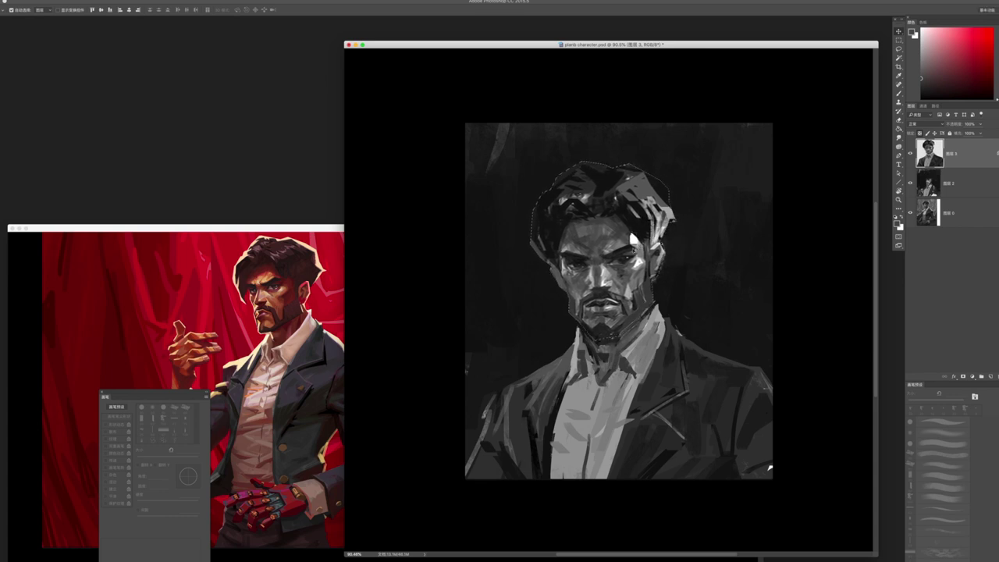
# - Clean up the shirt collar's outer edge on the viewer's right, using the figure layer and the background layer below it
pyautogui.press('z')
pyautogui.moveTo(593, 172)
pyautogui.mouseDown()
pyautogui.moveTo(555, 145)
pyautogui.moveTo(662, 336)
pyautogui.moveTo(750, 338)
pyautogui.mouseUp()
pyautogui.press('b')
pyautogui.moveTo(625, 281); pyautogui.dragTo(632, 308)
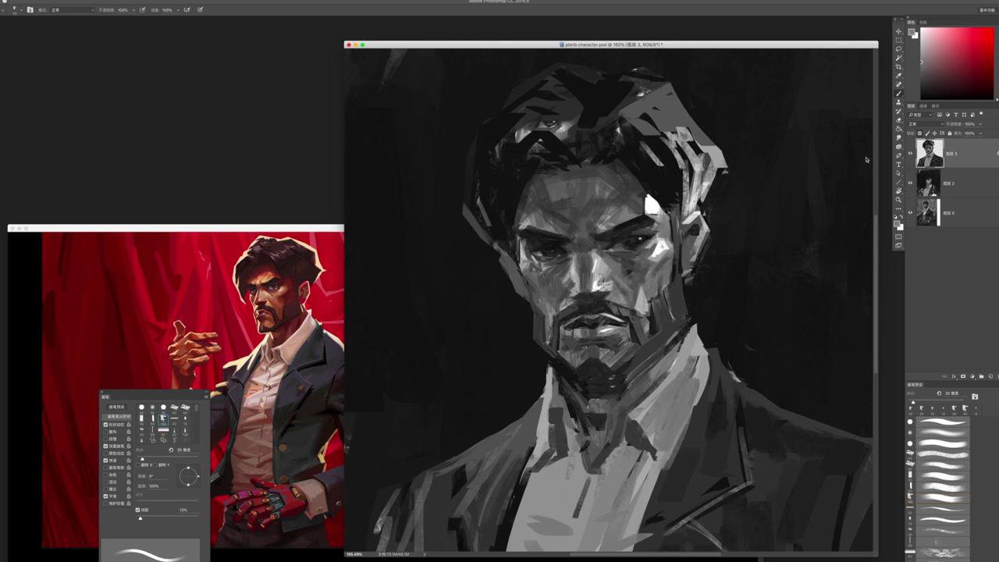
pyautogui.press('e')
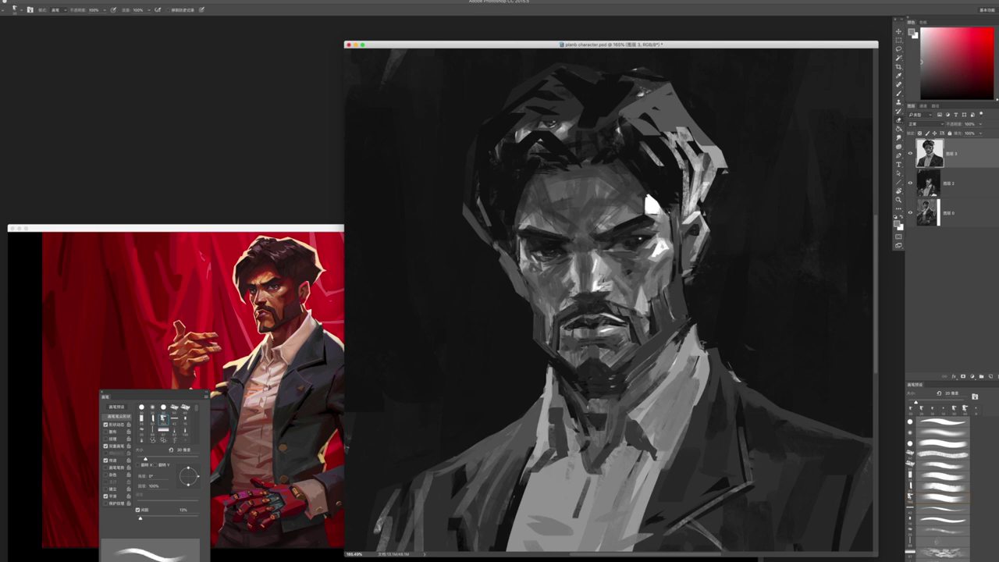
pyautogui.hotkey('alt', '[')
pyautogui.press('b')
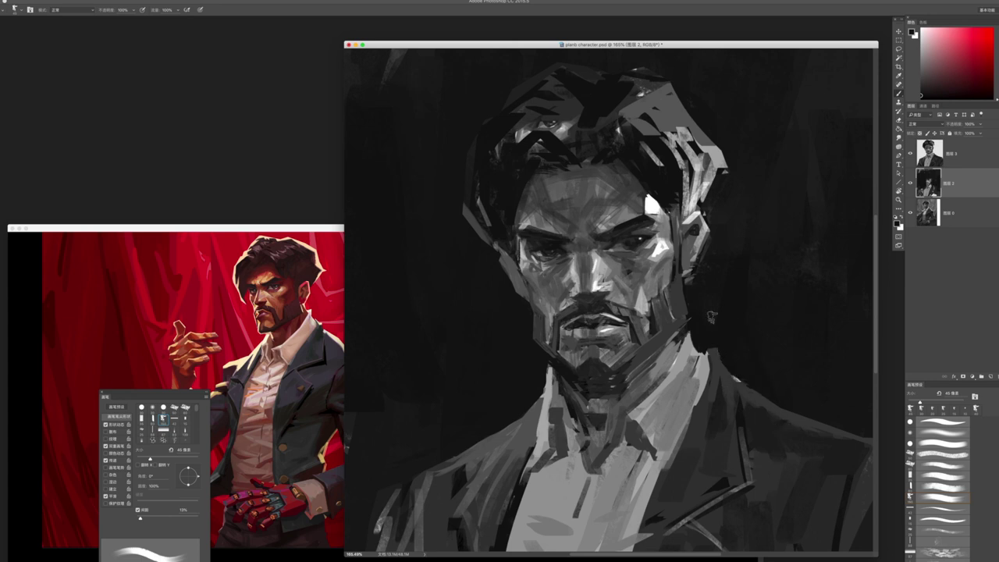
pyautogui.hotkey('alt', ']')
pyautogui.press('e')
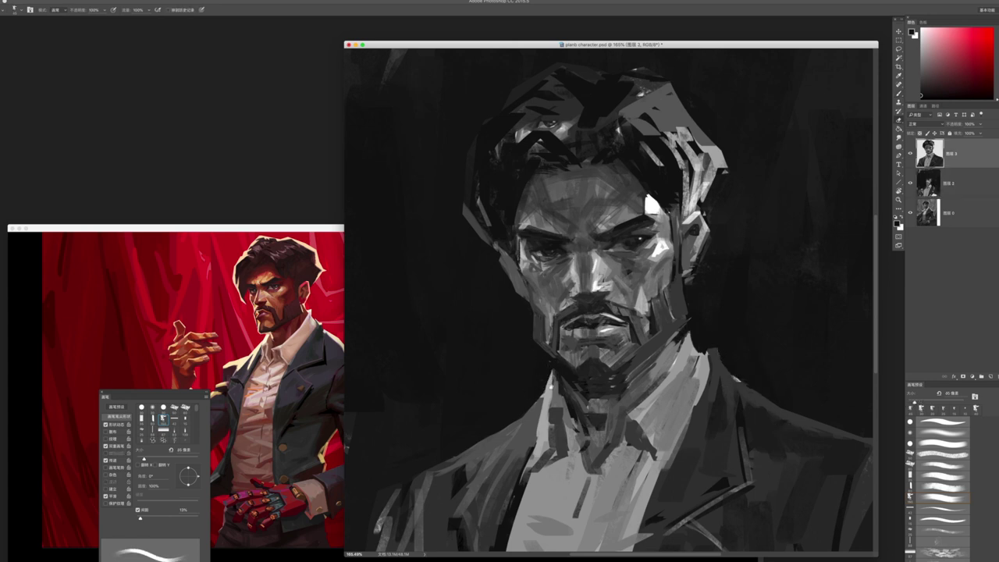
# - Trim the shirt collar's edge on the viewer's left with the eraser and refine it with light-grey strokes
pyautogui.moveTo(536, 370); pyautogui.dragTo(536, 315)
pyautogui.press('b')
pyautogui.press('x')
pyautogui.press('[')
pyautogui.press('[')
pyautogui.press('[')
pyautogui.moveTo(513, 178); pyautogui.dragTo(513, 209)
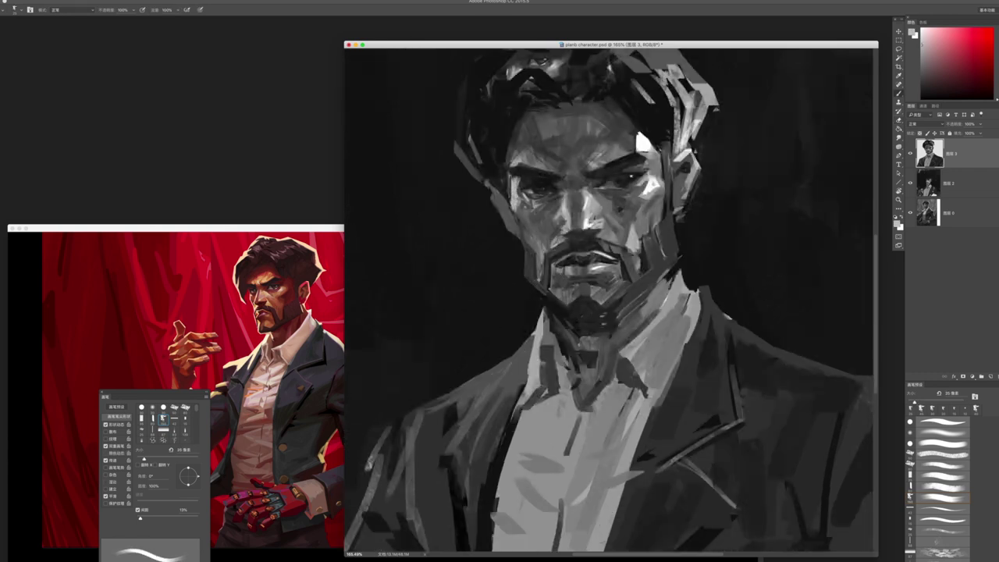
pyautogui.press(']')
pyautogui.keyDown('alt'); pyautogui.click(522, 258); pyautogui.keyUp('alt')
# - Repaint the neck below the beard with broad dark-grey strokes, covering the light patches beneath the chin
pyautogui.press('e')
pyautogui.press('z')
pyautogui.moveTo(516, 269)
pyautogui.mouseDown()
pyautogui.moveTo(492, 234)
pyautogui.moveTo(539, 227)
pyautogui.moveTo(500, 231)
pyautogui.moveTo(511, 230)
pyautogui.mouseUp()
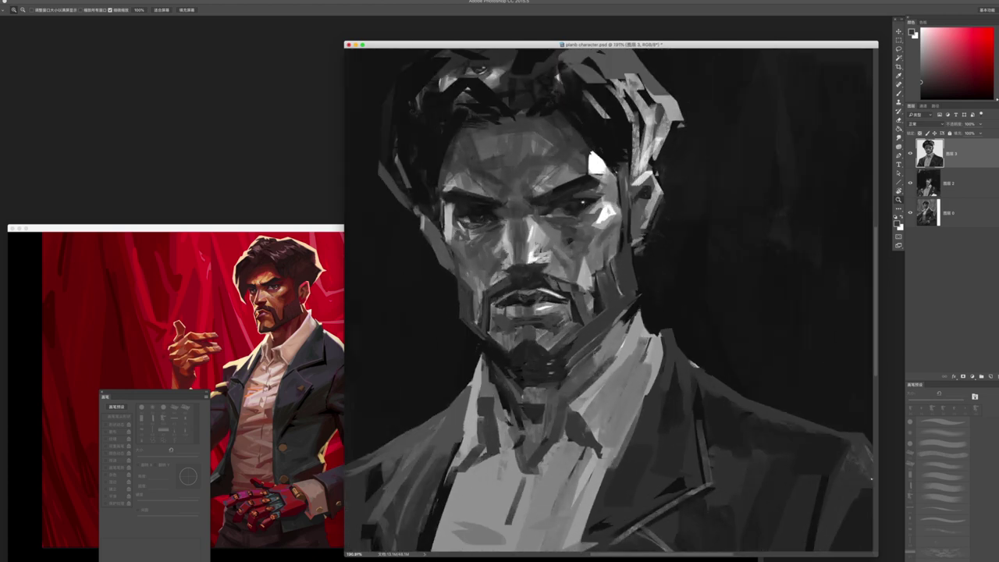
pyautogui.press('b')
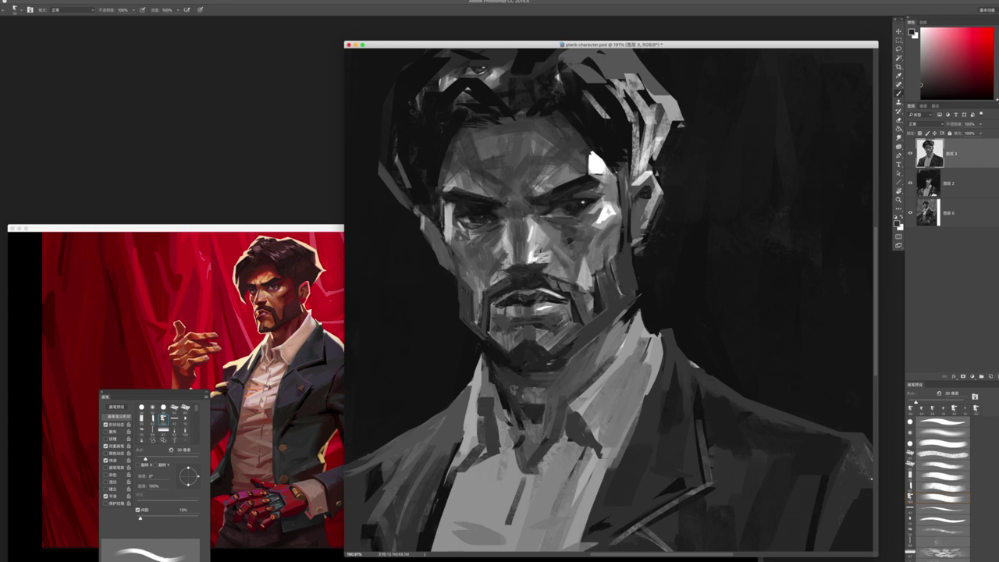
pyautogui.press('[')
pyautogui.moveTo(547, 425); pyautogui.dragTo(556, 361)
pyautogui.press(']')
pyautogui.press(']')
pyautogui.moveTo(521, 333)
pyautogui.mouseDown()
pyautogui.moveTo(556, 367)
pyautogui.moveTo(564, 326)
pyautogui.mouseUp()
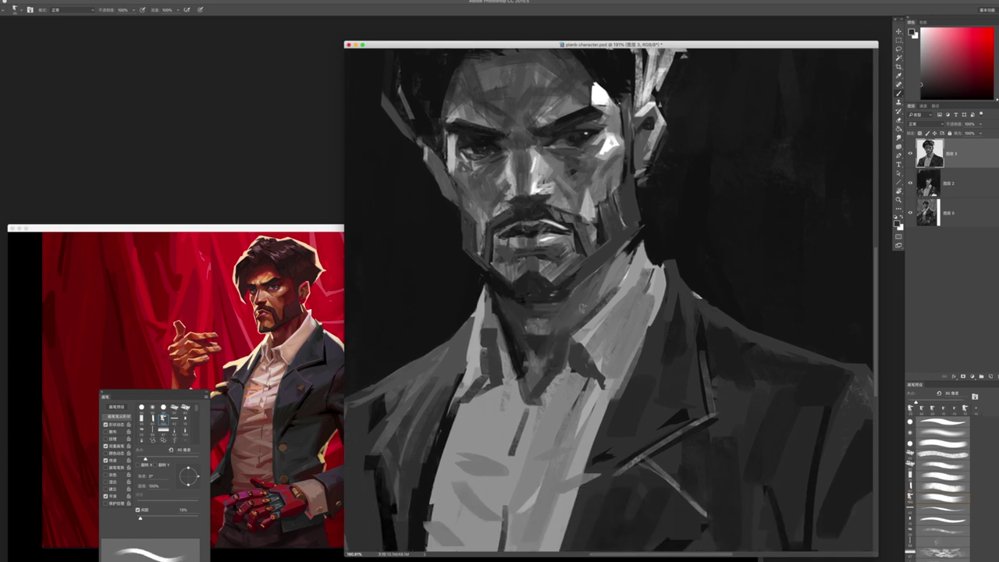
# - Reshape the shirt collar's upper edge on the viewer's right with fine light-grey and dark strokes
pyautogui.press('[')
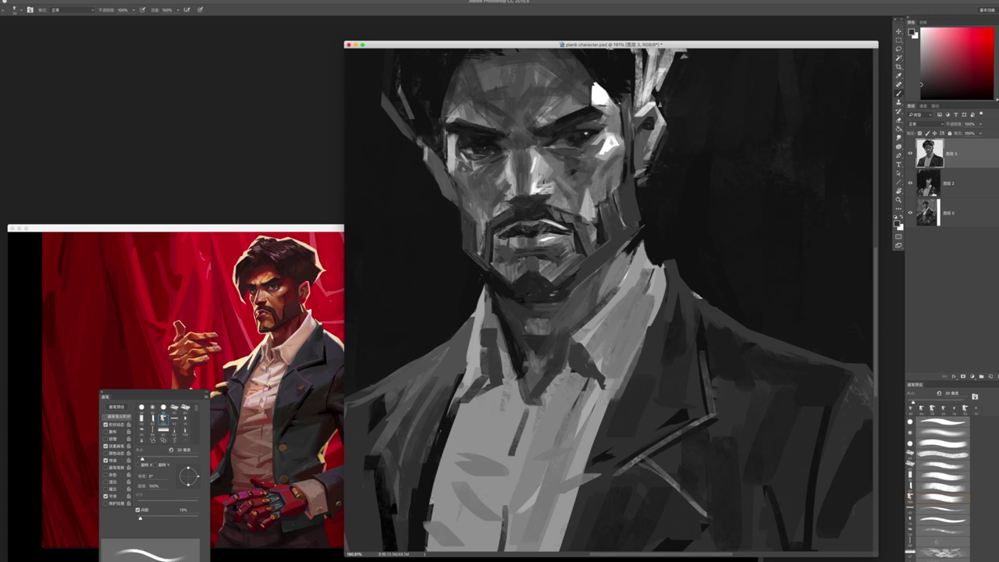
pyautogui.press('[')
pyautogui.press('[')
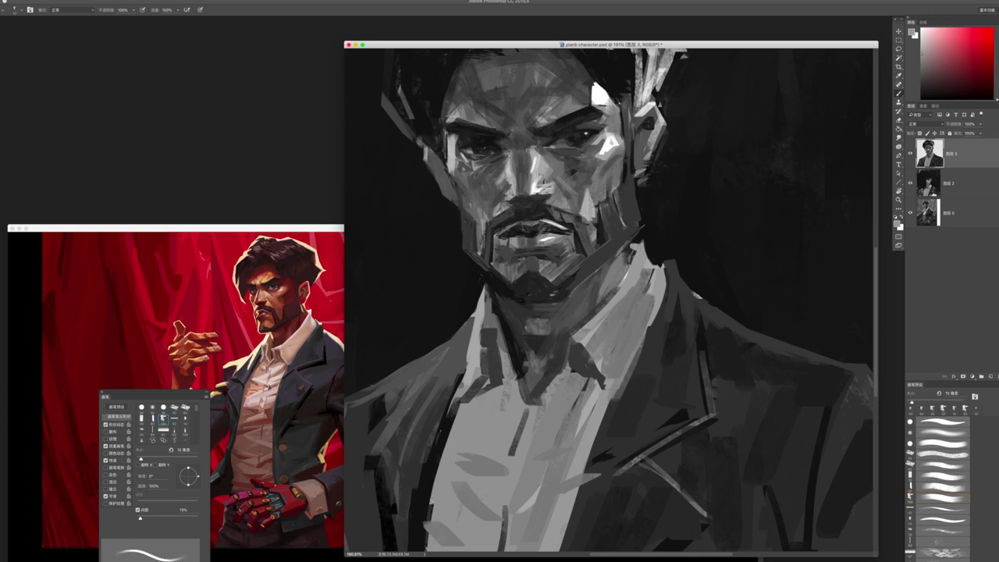
pyautogui.moveTo(647, 239)
pyautogui.mouseDown()
pyautogui.moveTo(668, 283)
pyautogui.moveTo(650, 330)
pyautogui.mouseUp()
pyautogui.press(']')
pyautogui.press(']')
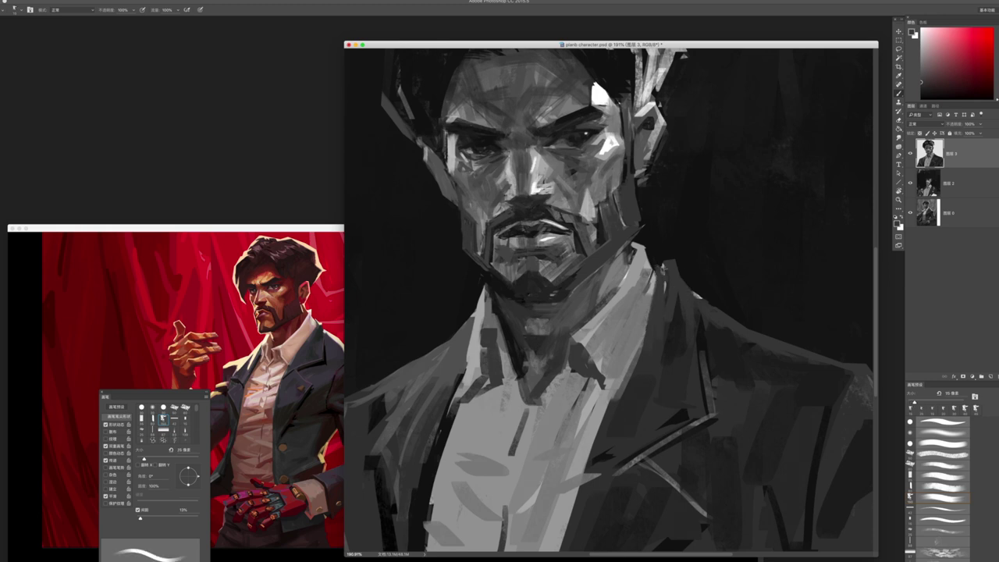
# - Erase stray paint along the jacket collar's outer edge on the viewer's right and check the whole portrait
pyautogui.press('e')
pyautogui.moveTo(670, 271)
pyautogui.mouseDown()
pyautogui.moveTo(708, 301)
pyautogui.moveTo(698, 291)
pyautogui.mouseUp()
pyautogui.press('z')
pyautogui.press('super+0')
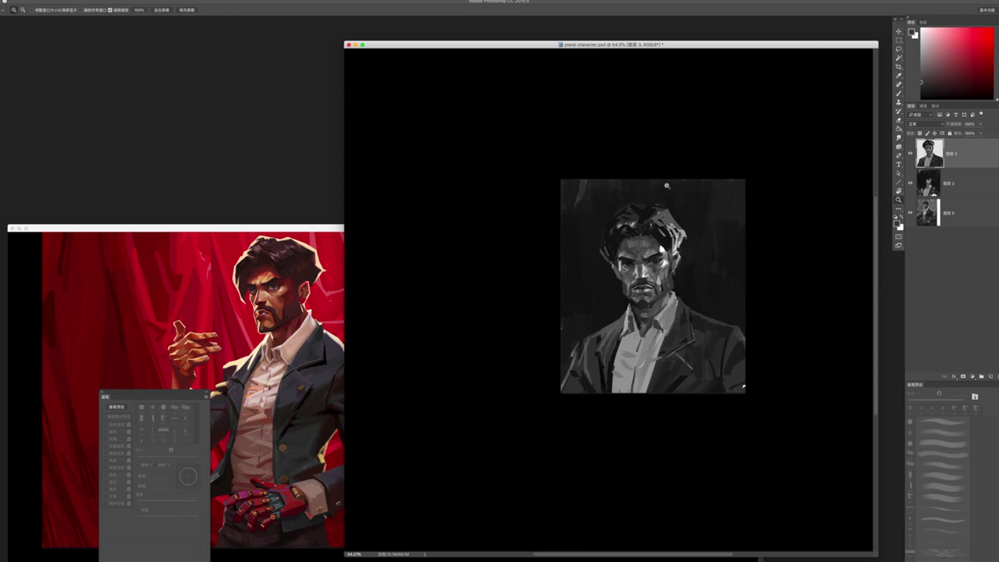
pyautogui.moveTo(628, 356); pyautogui.dragTo(638, 359)
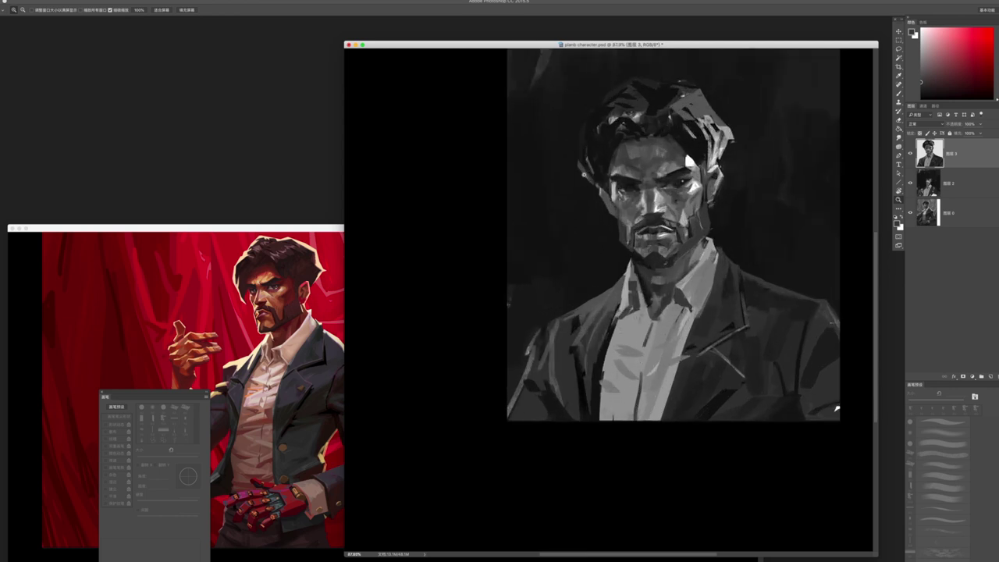
pyautogui.moveTo(657, 258); pyautogui.dragTo(681, 260)
pyautogui.press('b')
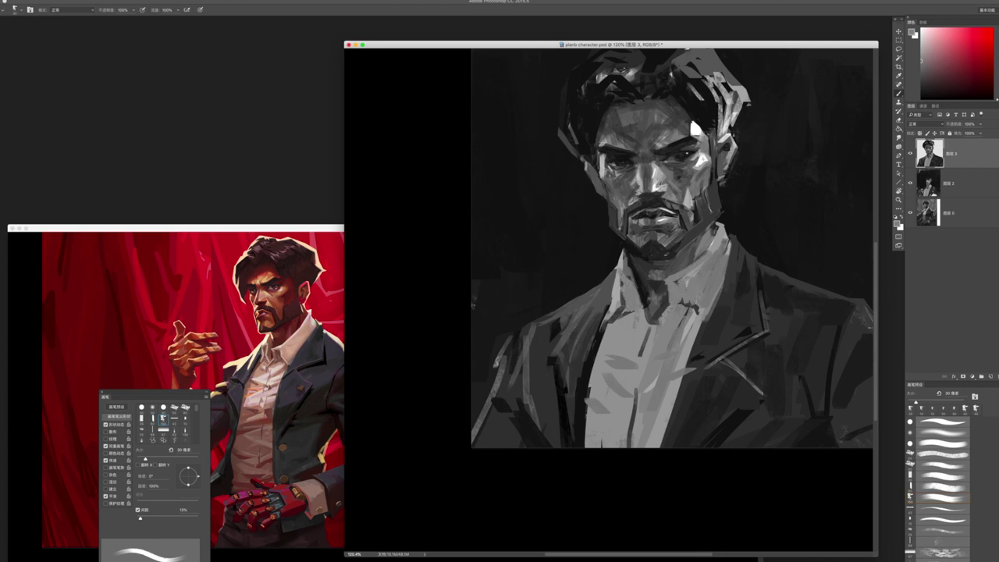
# - Paint sampled dark-grey strokes over the jacket's upper lapel and shoulder on the viewer's left, undoing the last stroke
pyautogui.press('z')
pyautogui.moveTo(690, 115)
pyautogui.mouseDown()
pyautogui.moveTo(633, 117)
pyautogui.moveTo(648, 117)
pyautogui.mouseUp()
pyautogui.press('b')
pyautogui.moveTo(641, 192); pyautogui.dragTo(706, 192)
pyautogui.moveTo(695, 239)
pyautogui.mouseDown()
pyautogui.moveTo(644, 293)
pyautogui.moveTo(659, 301)
pyautogui.mouseUp()
pyautogui.press('z')
pyautogui.moveTo(594, 328); pyautogui.dragTo(504, 330)
pyautogui.press('b')
pyautogui.keyDown('alt'); pyautogui.click(516, 343); pyautogui.keyUp('alt')
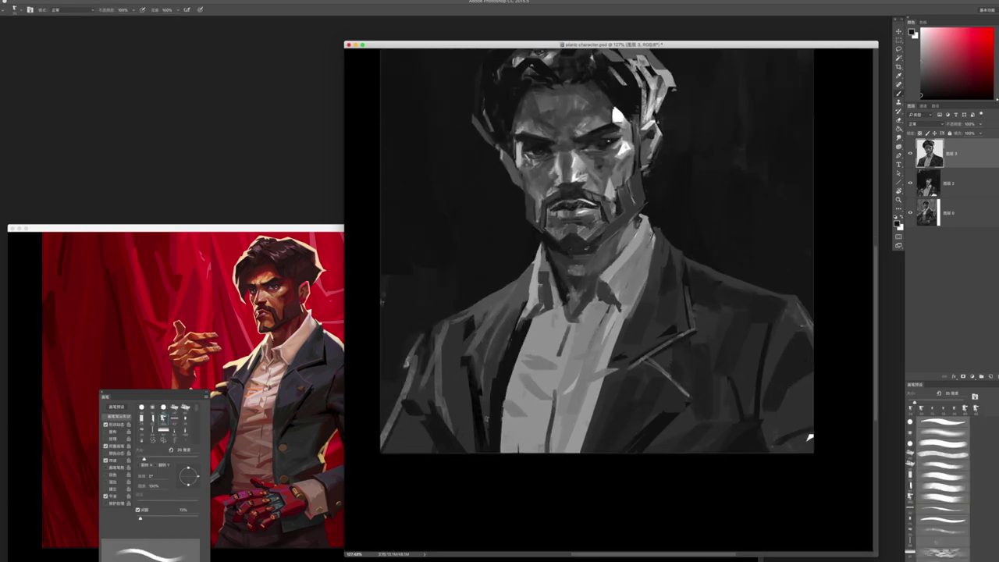
pyautogui.moveTo(500, 333); pyautogui.dragTo(519, 301)
pyautogui.moveTo(525, 381)
pyautogui.mouseDown()
pyautogui.moveTo(515, 296)
pyautogui.moveTo(456, 359)
pyautogui.mouseUp()
pyautogui.hotkey('ctrl', 'z')
# - Fill out the jacket's shoulder and sleeve contour on the viewer's left with broader dark-grey strokes
pyautogui.press(']')
pyautogui.press(']')
pyautogui.press(']')
pyautogui.press(']')
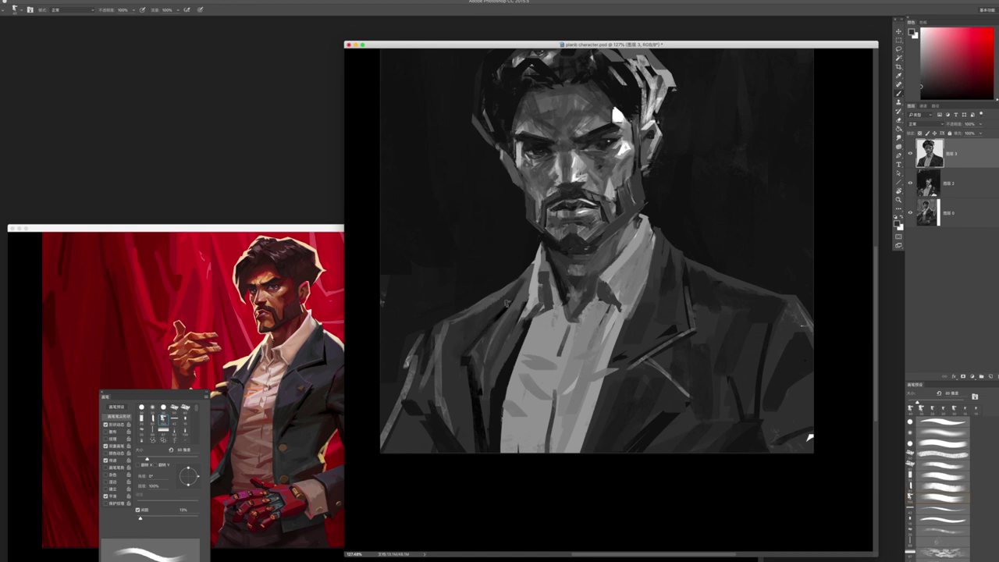
pyautogui.press('[')
pyautogui.press('[')
pyautogui.press('[')
pyautogui.press('[')
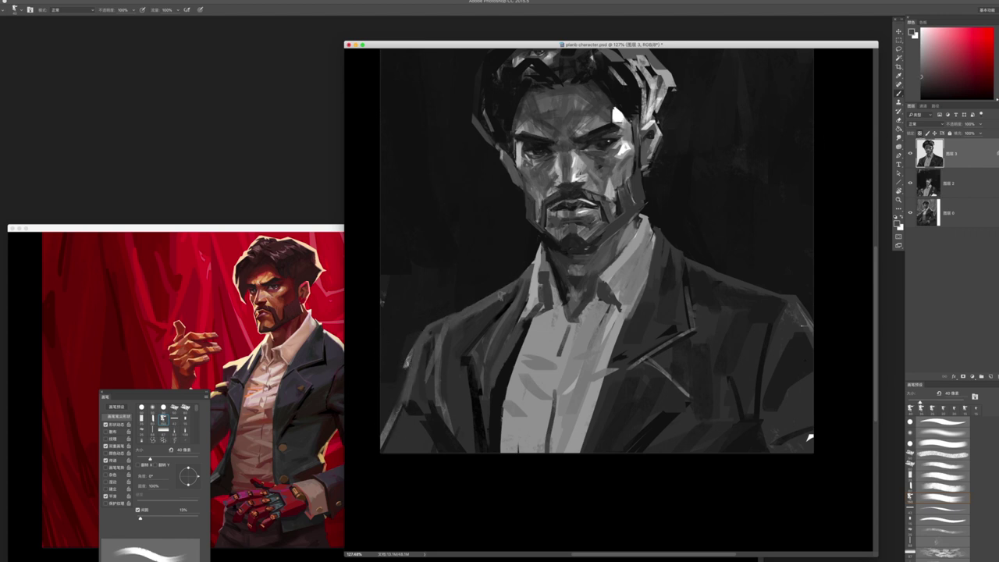
# - Extend and smooth the jacket's shoulder and sleeve on the viewer's right with dark-grey strokes
pyautogui.press(']')
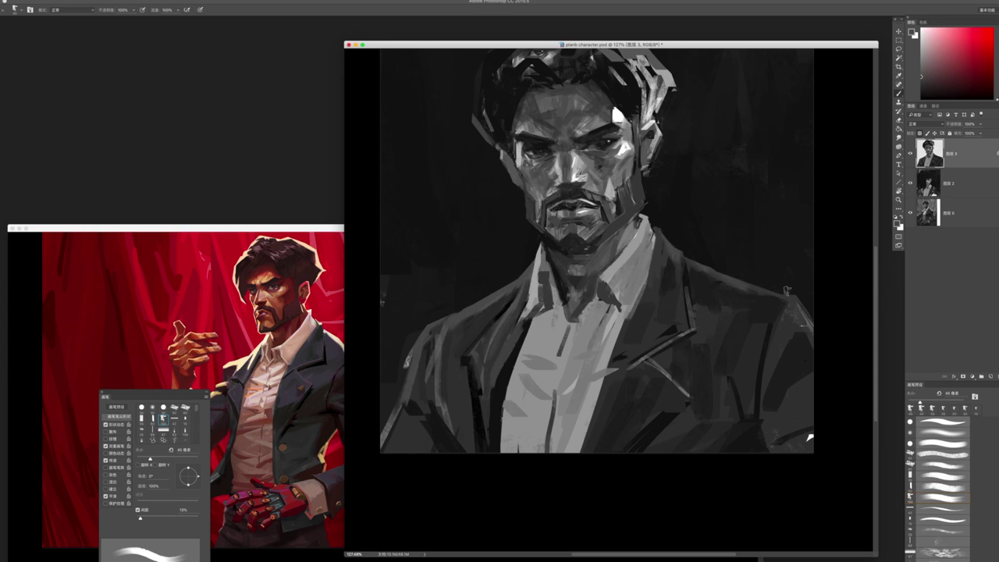
pyautogui.moveTo(780, 320); pyautogui.dragTo(708, 289)
pyautogui.press('z')
pyautogui.moveTo(753, 353)
pyautogui.mouseDown()
pyautogui.moveTo(695, 397)
pyautogui.moveTo(730, 387)
pyautogui.mouseUp()
pyautogui.press('b')
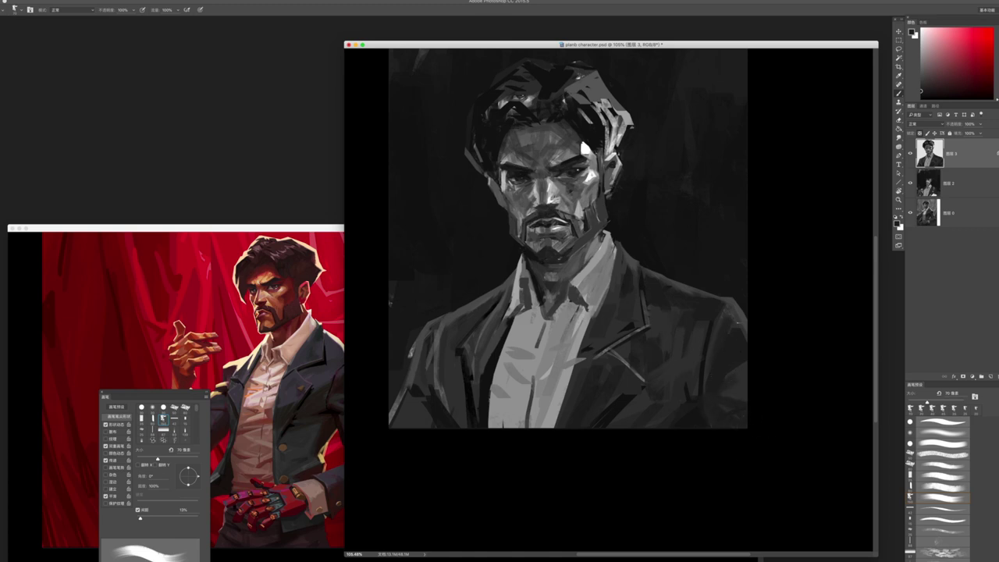
# - Lasso the whole head, separate it onto its own layer and move it slightly down towards the collar
pyautogui.scroll(3, 606, 228)
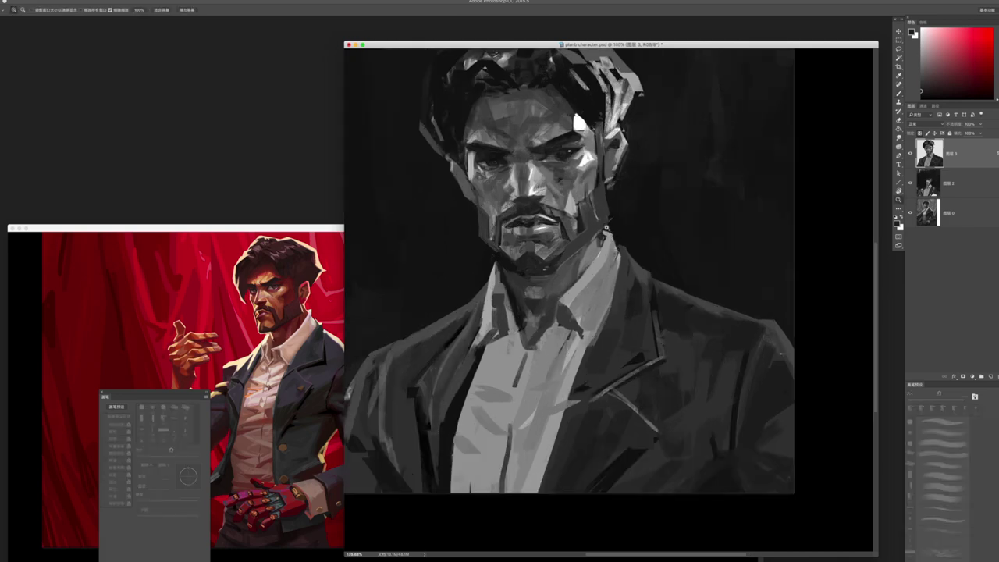
pyautogui.scroll(-3, 609, 263)
pyautogui.scroll(3, 531, 156)
pyautogui.press('l')
pyautogui.moveTo(479, 126)
pyautogui.mouseDown()
pyautogui.moveTo(448, 232)
pyautogui.moveTo(520, 319)
pyautogui.mouseUp()
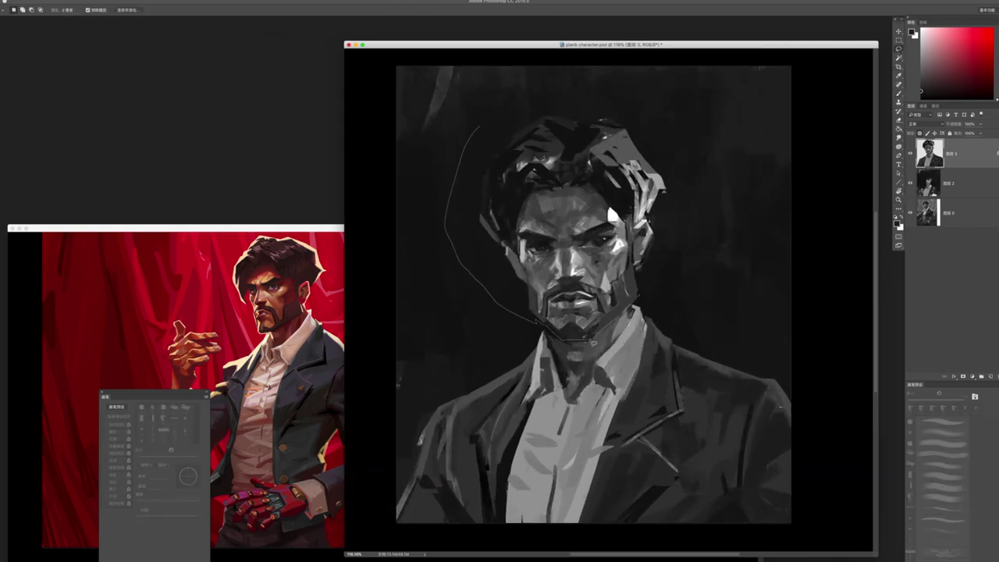
pyautogui.moveTo(624, 336); pyautogui.dragTo(486, 122)
pyautogui.hotkey('ctrl', 'j')
pyautogui.hotkey('ctrl', 't')
pyautogui.moveTo(581, 177); pyautogui.dragTo(580, 187)
pyautogui.press('Return')
# - Examine the repositioned head against the neck, collar and shoulders, both close up and at small scale
pyautogui.press('z')
pyautogui.moveTo(624, 277)
pyautogui.mouseDown()
pyautogui.moveTo(531, 277)
pyautogui.moveTo(618, 277)
pyautogui.mouseUp()
pyautogui.press('l')
pyautogui.scroll(-1, 701, 256)
pyautogui.hscroll(-3, 700, 255)
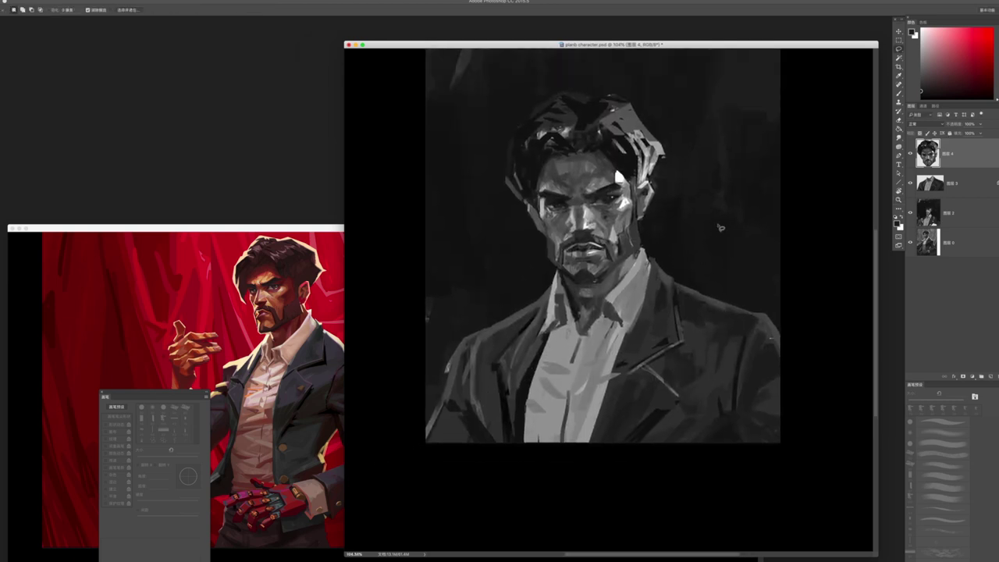
pyautogui.press('b')
pyautogui.scroll(3, 679, 230)
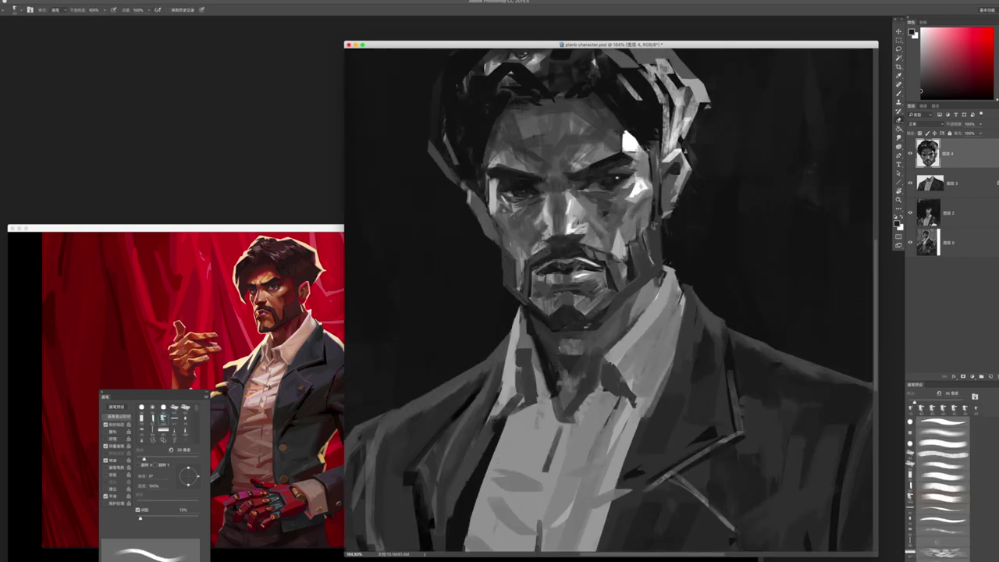
pyautogui.press('z')
pyautogui.scroll(-5, 508, 289)
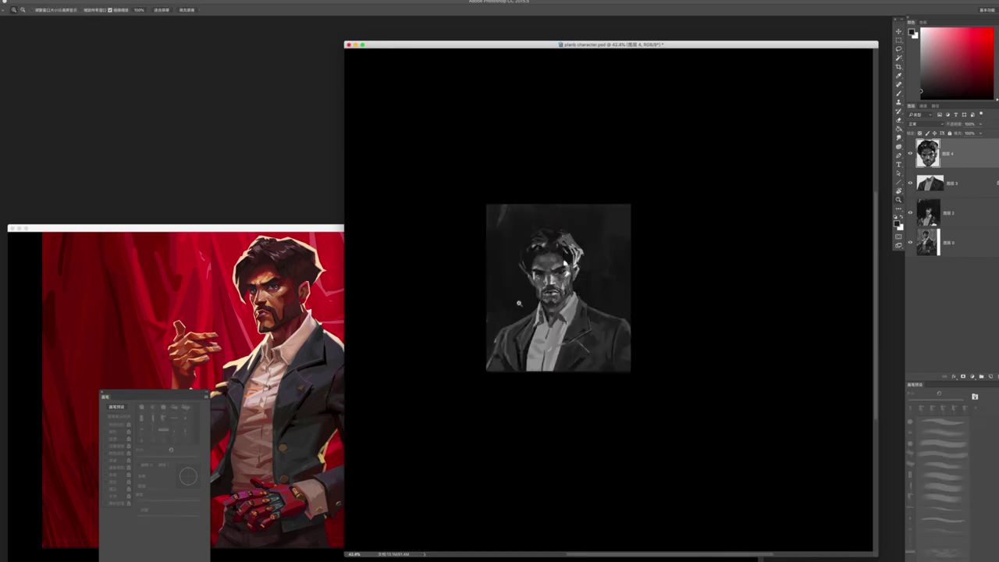
pyautogui.scroll(5, 552, 305)
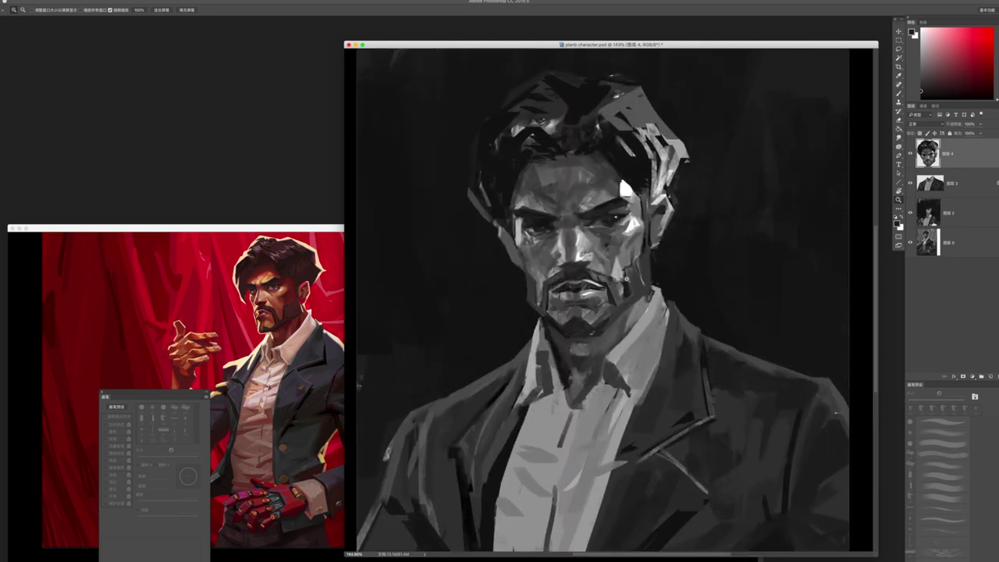
# - Tone down the bright highlights on the lower lip with small grey strokes
pyautogui.press('b')
pyautogui.scroll(3, 591, 262)
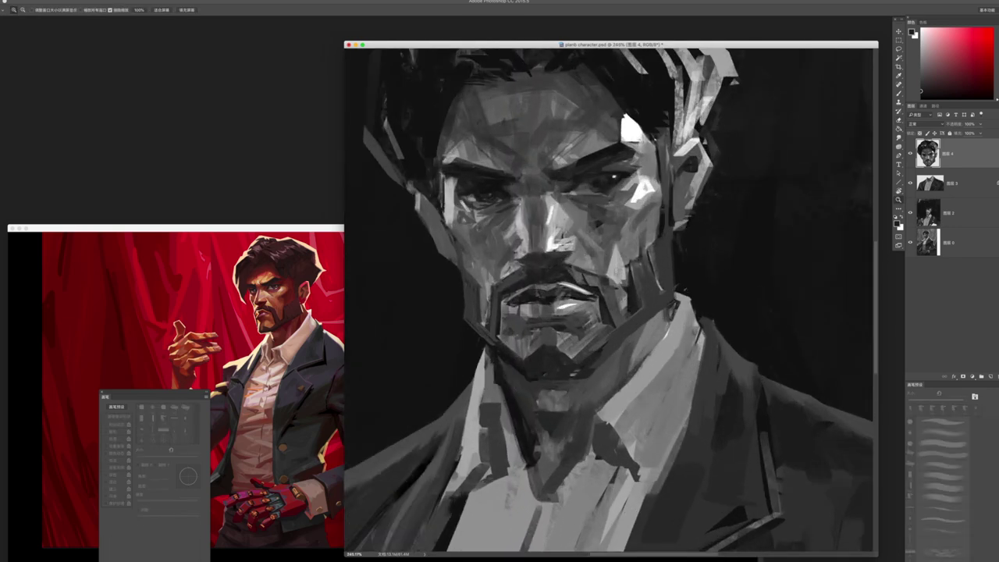
pyautogui.press(']')
pyautogui.press(']')
pyautogui.press(']')
pyautogui.press(']')
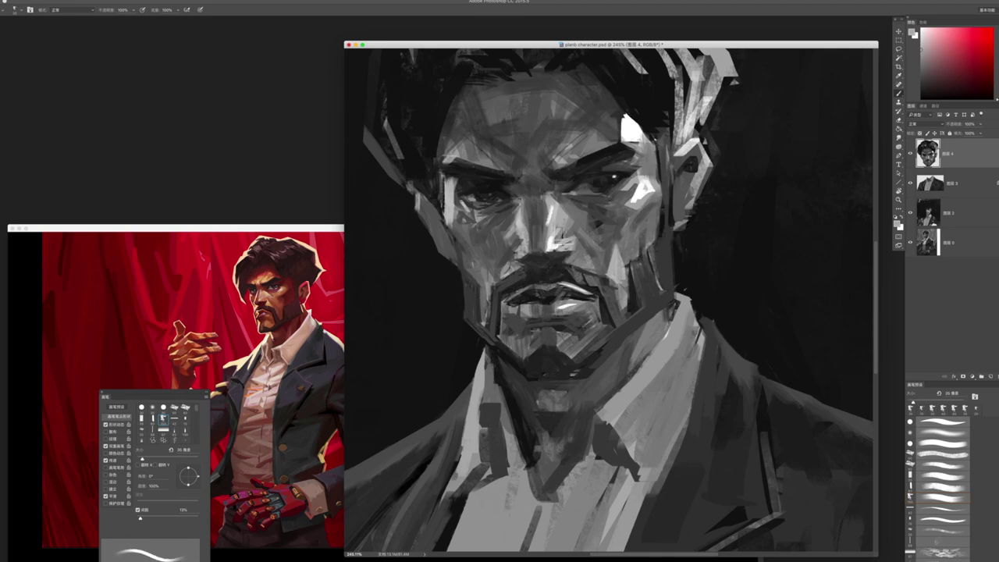
pyautogui.press('z')
pyautogui.moveTo(619, 316)
pyautogui.mouseDown()
pyautogui.moveTo(546, 316)
pyautogui.moveTo(628, 316)
pyautogui.mouseUp()
pyautogui.press('b')
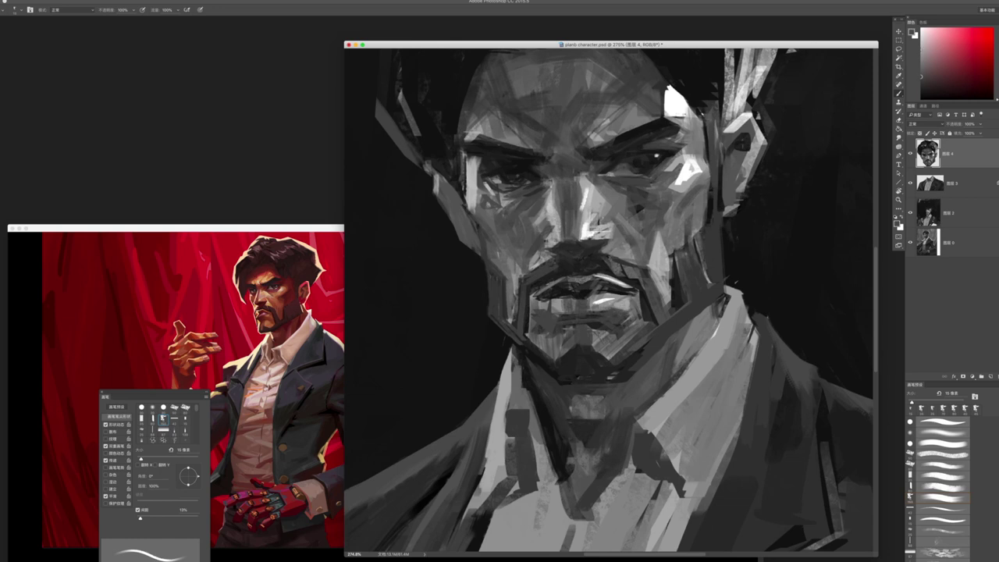
pyautogui.moveTo(623, 296); pyautogui.dragTo(597, 306)
pyautogui.scroll(-2, 562, 311)
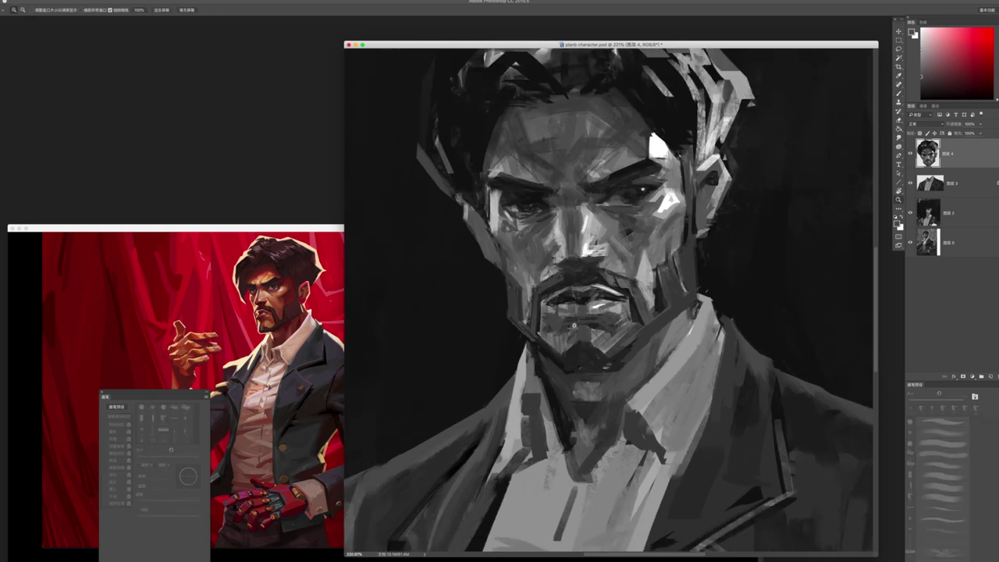
# - Blend the lower lip and the area beneath it with greys sampled around the mouth
pyautogui.press(']')
pyautogui.press('[')
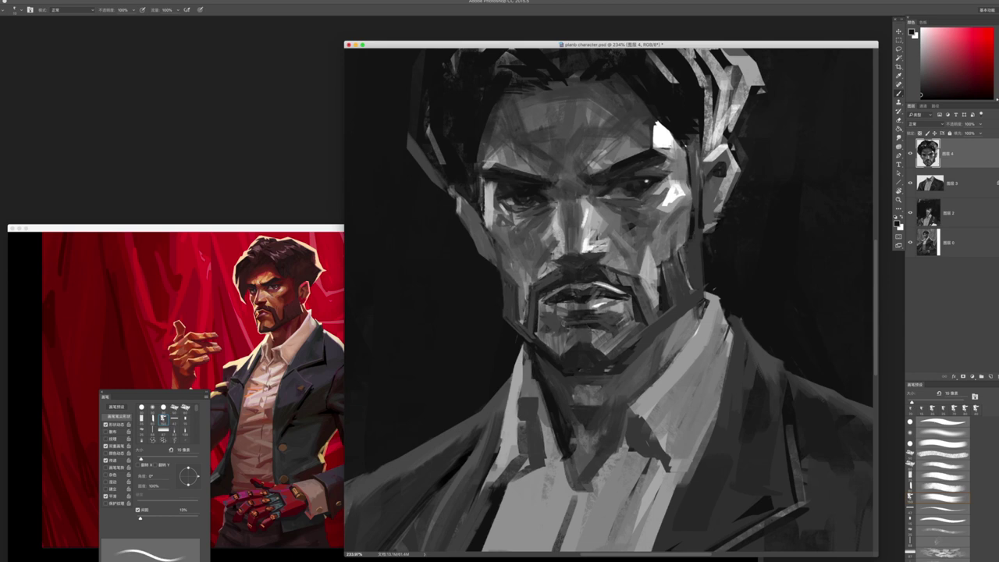
pyautogui.keyDown('alt'); pyautogui.click(557, 319); pyautogui.keyUp('alt')
pyautogui.keyDown('alt'); pyautogui.click(578, 320); pyautogui.keyUp('alt')
pyautogui.keyDown('alt'); pyautogui.click(543, 311); pyautogui.keyUp('alt')
pyautogui.press('z')
pyautogui.moveTo(587, 313)
pyautogui.mouseDown()
pyautogui.moveTo(539, 312)
pyautogui.moveTo(606, 300)
pyautogui.moveTo(608, 285)
pyautogui.mouseUp()
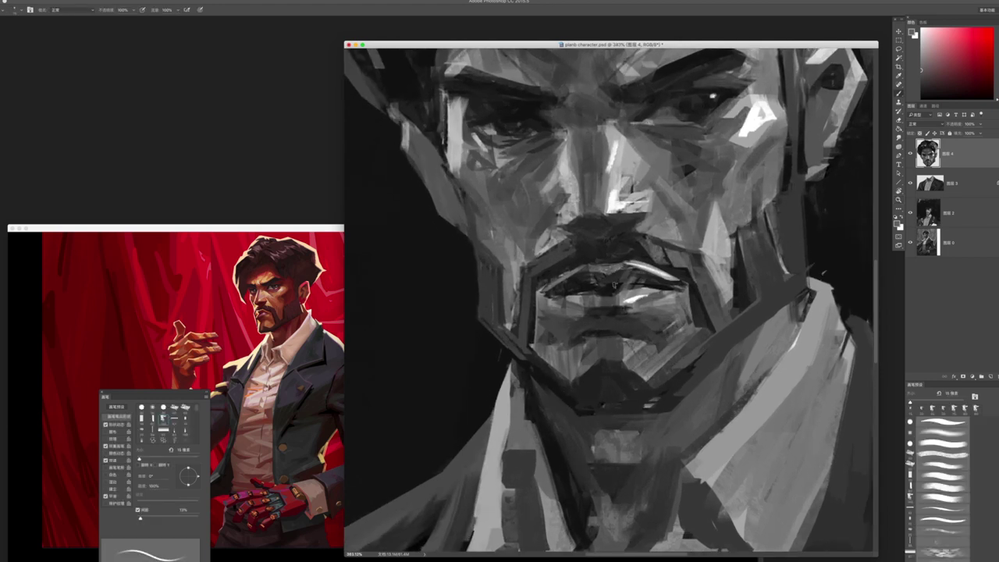
# - Refine the lower lip's highlight and shadow edge with a finer brush and greys sampled from the lips
pyautogui.press('[')
pyautogui.press('[')
pyautogui.press('[')
pyautogui.keyDown('alt'); pyautogui.click(632, 299); pyautogui.keyUp('alt')
pyautogui.keyDown('alt'); pyautogui.click(613, 302); pyautogui.keyUp('alt')
pyautogui.keyDown('alt'); pyautogui.click(648, 300); pyautogui.keyUp('alt')
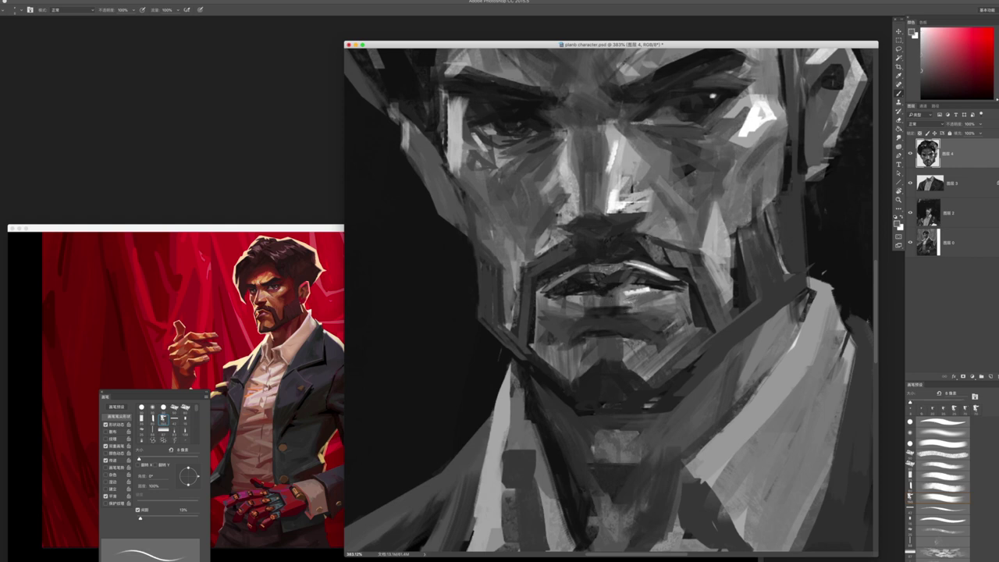
pyautogui.press('z')
pyautogui.moveTo(610, 295)
pyautogui.mouseDown()
pyautogui.moveTo(602, 344)
pyautogui.moveTo(616, 317)
pyautogui.mouseUp()
pyautogui.press('b')
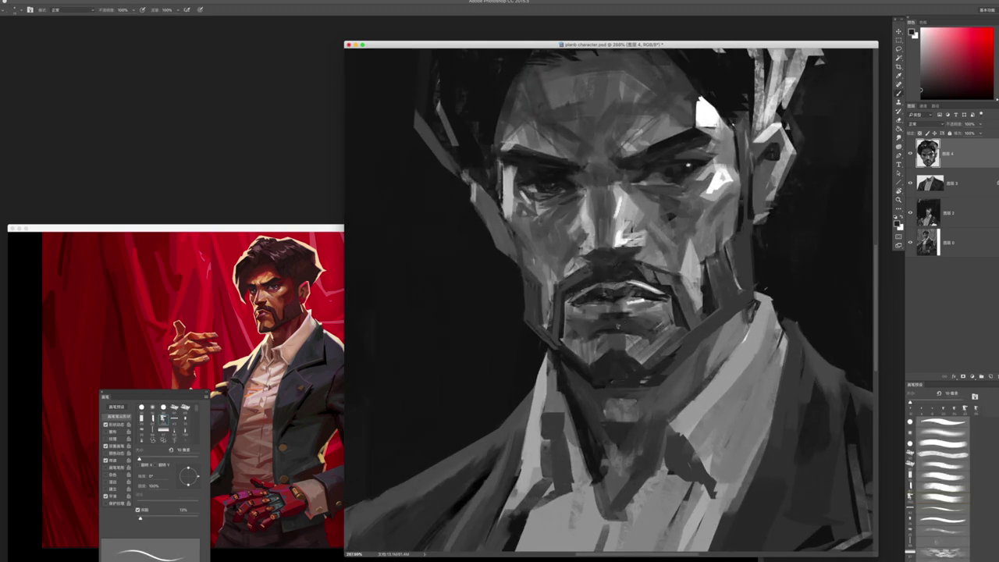
# - Refine the eye on the viewer's left and its lower lid with fine strokes of sampled greys
pyautogui.press('z')
pyautogui.moveTo(622, 332); pyautogui.dragTo(631, 348)
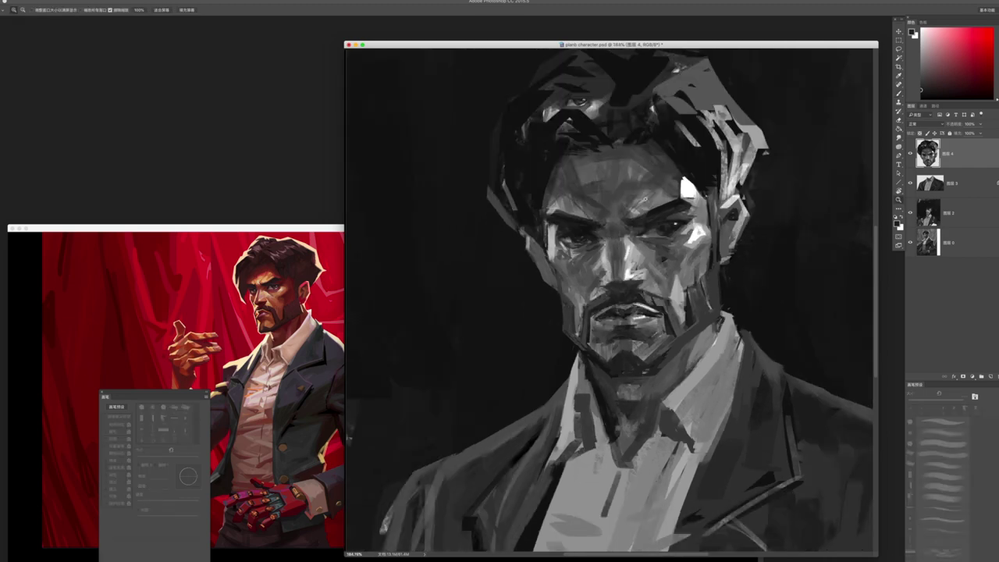
pyautogui.moveTo(675, 224)
pyautogui.mouseDown()
pyautogui.moveTo(661, 227)
pyautogui.moveTo(662, 244)
pyautogui.mouseUp()
pyautogui.press('b')
pyautogui.keyDown('alt'); pyautogui.click(637, 238); pyautogui.keyUp('alt')
pyautogui.press('[')
pyautogui.press('[')
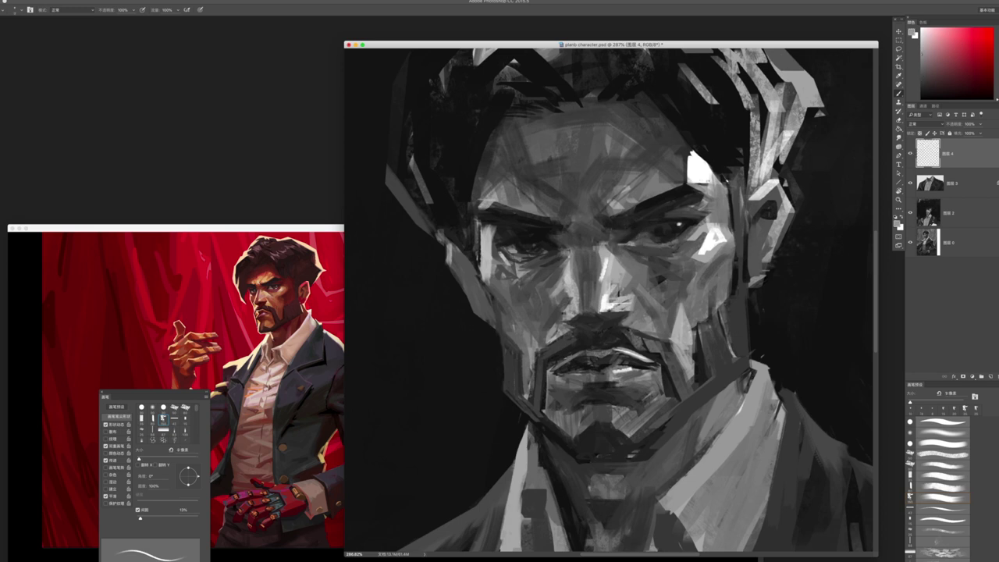
pyautogui.keyDown('alt'); pyautogui.click(527, 250); pyautogui.keyUp('alt')
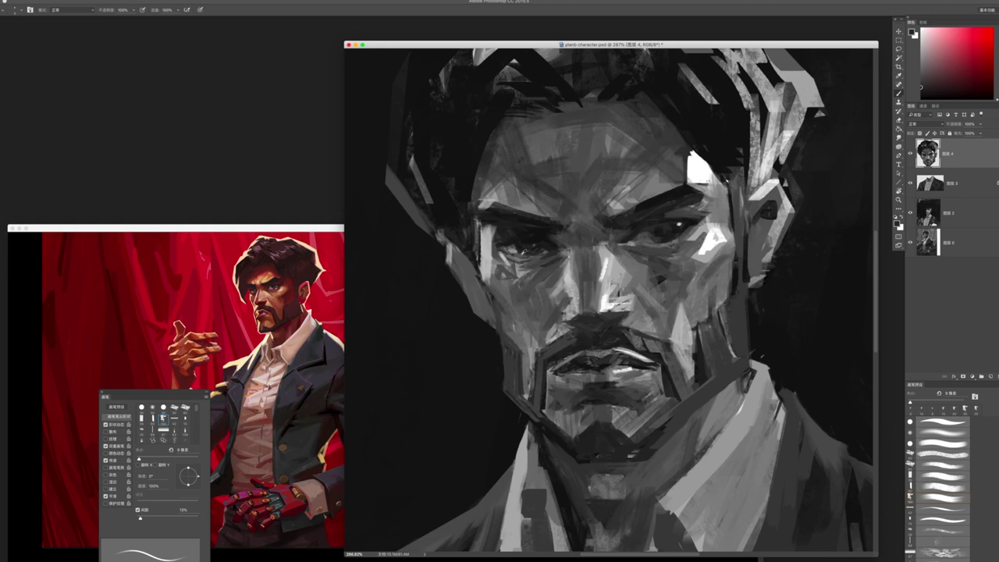
pyautogui.keyDown('alt'); pyautogui.click(517, 241); pyautogui.keyUp('alt')
pyautogui.press(']')
pyautogui.press(']')
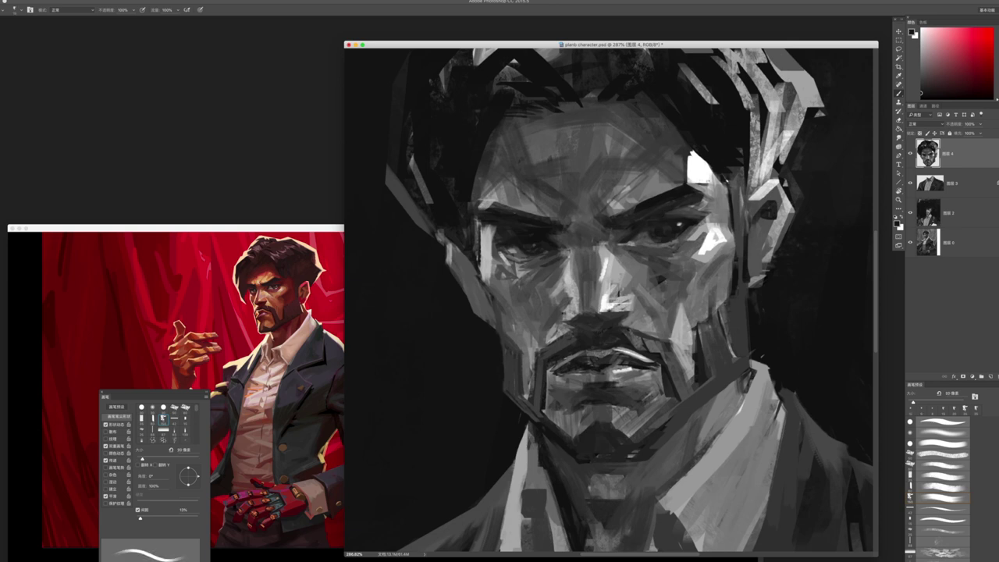
# - Reduce the white highlight at the temple on the viewer's right with darker strokes
pyautogui.keyDown('alt'); pyautogui.click(699, 212); pyautogui.keyUp('alt')
pyautogui.hotkey('ctrl', 'space')
pyautogui.moveTo(695, 215); pyautogui.dragTo(566, 253)
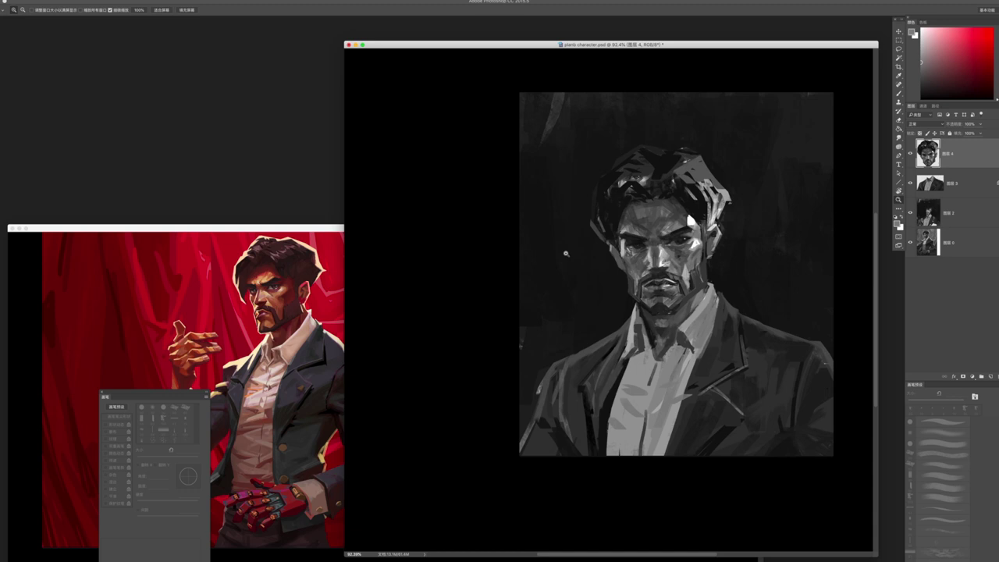
pyautogui.moveTo(709, 195); pyautogui.dragTo(780, 199)
pyautogui.moveTo(640, 269); pyautogui.dragTo(633, 228)
pyautogui.keyDown('alt'); pyautogui.click(634, 226); pyautogui.keyUp('alt')
# - Paint dark hair strokes along the hairline above the forehead, starting from the viewer's left
pyautogui.hotkey('ctrl', 'space')
pyautogui.moveTo(679, 281)
pyautogui.mouseDown()
pyautogui.moveTo(555, 233)
pyautogui.moveTo(601, 234)
pyautogui.moveTo(592, 313)
pyautogui.mouseUp()
pyautogui.moveTo(613, 265); pyautogui.dragTo(606, 243)
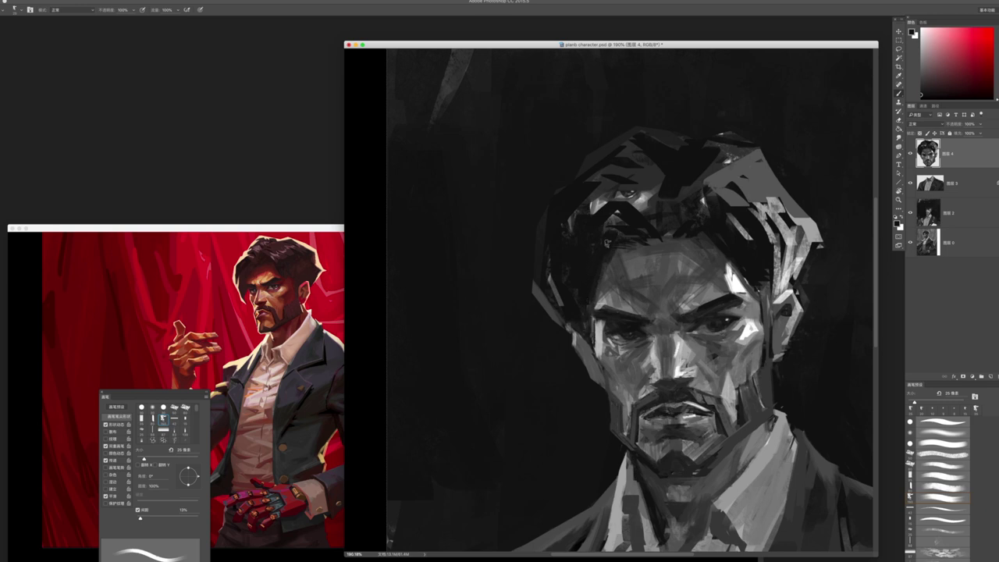
pyautogui.press(']')
pyautogui.moveTo(617, 266); pyautogui.dragTo(656, 239)
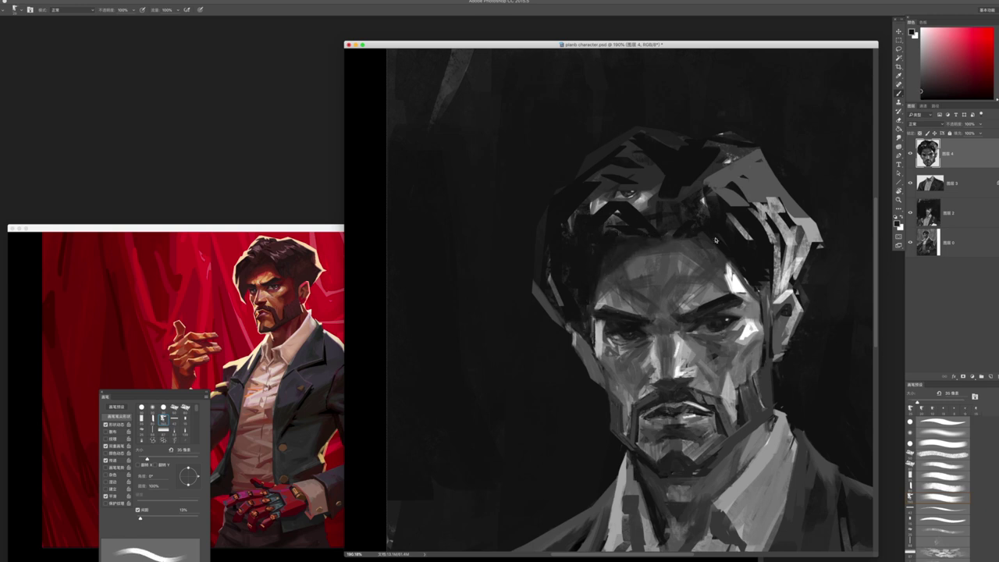
# - Trim the hair's outer contour on both sides and along the crown with the eraser
pyautogui.press('z')
pyautogui.moveTo(674, 289)
pyautogui.mouseDown()
pyautogui.moveTo(616, 289)
pyautogui.moveTo(641, 289)
pyautogui.mouseUp()
pyautogui.moveTo(635, 233); pyautogui.dragTo(669, 232)
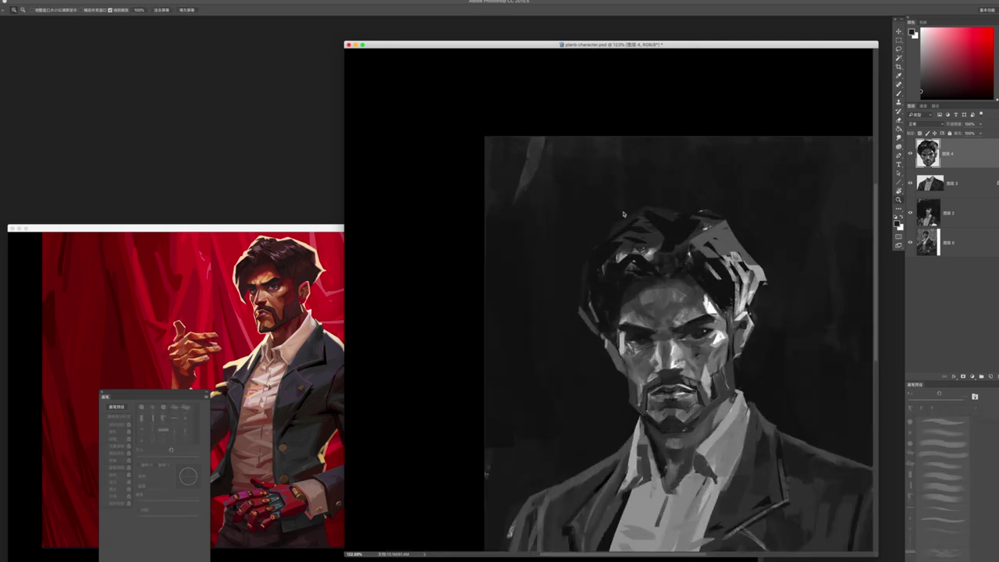
pyautogui.press('b')
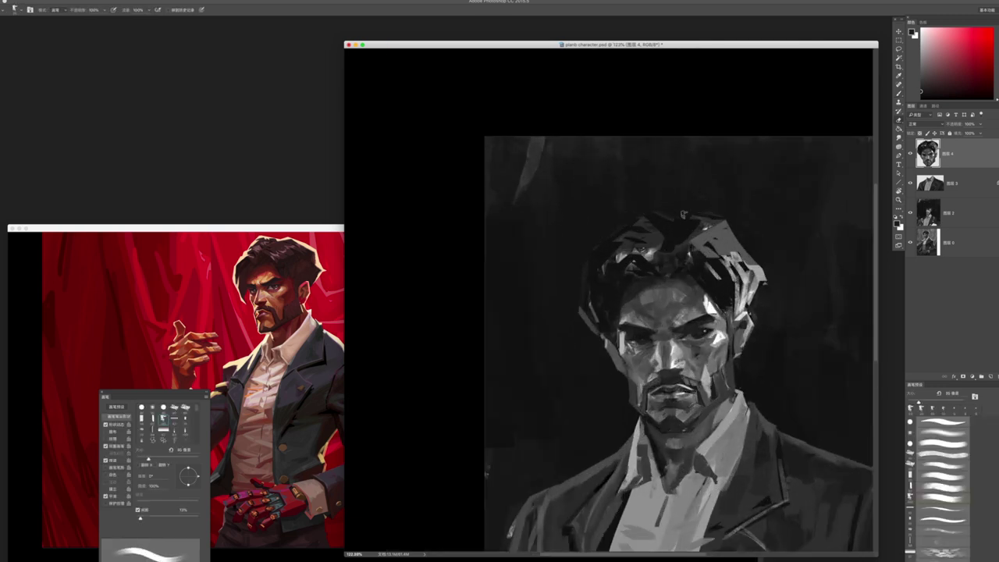
pyautogui.press('e')
pyautogui.press('b')
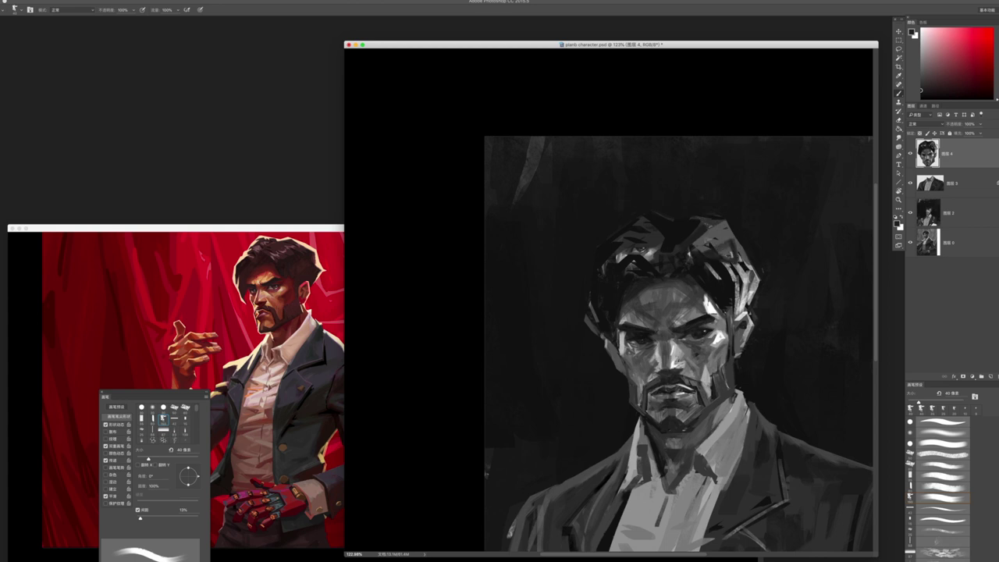
# - Darken the light-grey hair mass at the crown on the viewer's right with dark strokes
pyautogui.moveTo(720, 255); pyautogui.dragTo(730, 239)
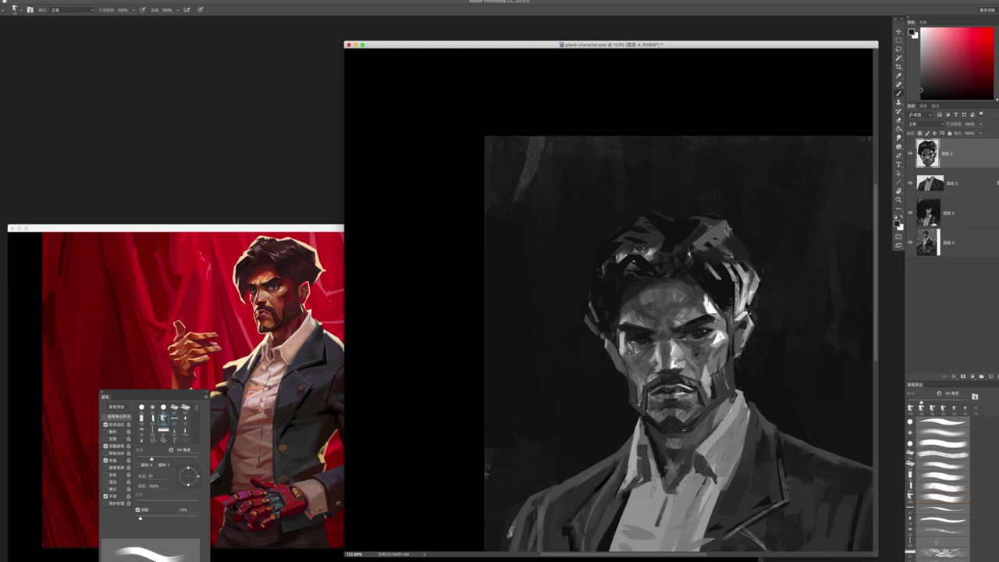
pyautogui.press('[')
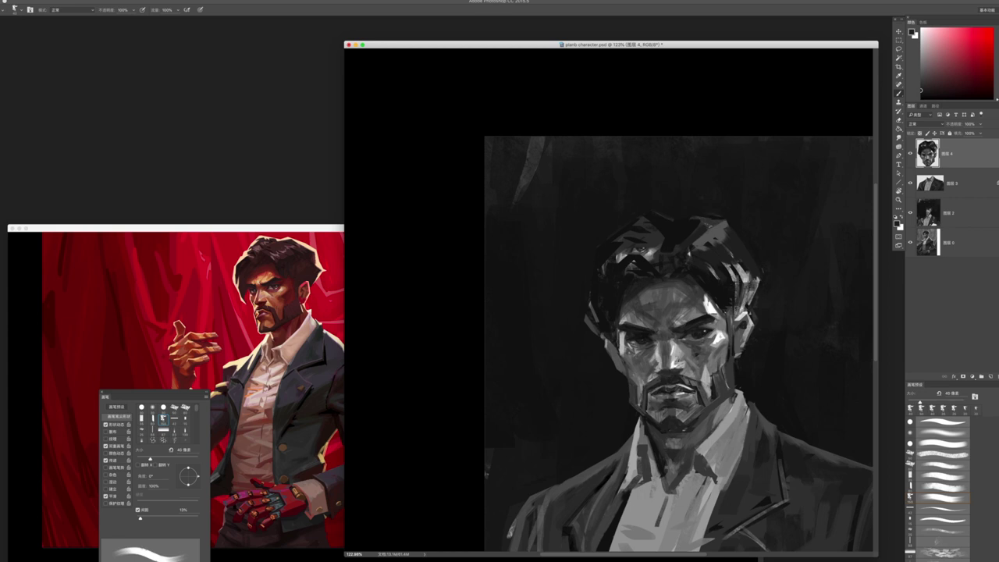
pyautogui.press('[')
pyautogui.press('[')
pyautogui.press('[')
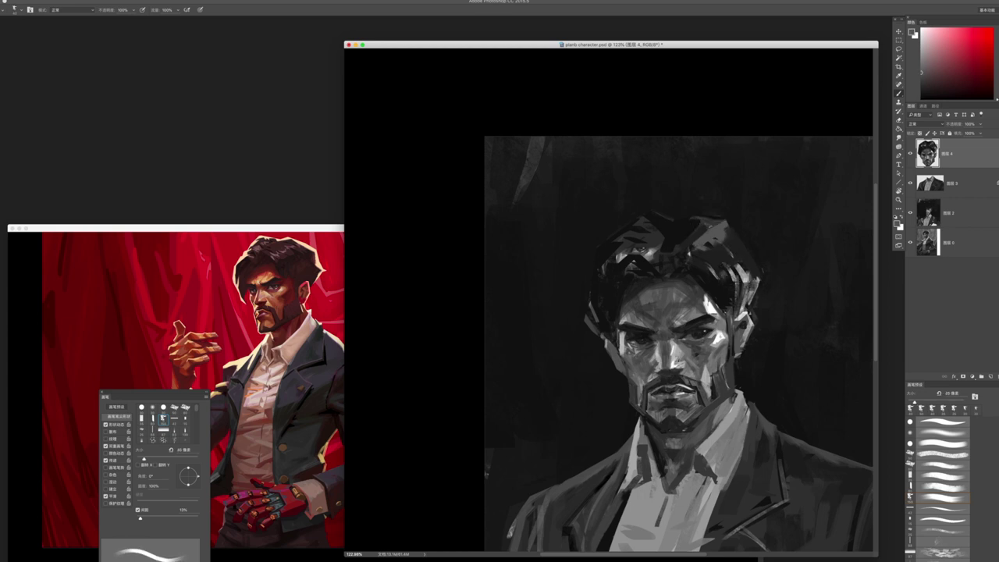
# - Reshape the side lock on the viewer's left and touch up the crown's edge with small grey strokes
pyautogui.moveTo(596, 312)
pyautogui.mouseDown()
pyautogui.moveTo(600, 334)
pyautogui.moveTo(587, 303)
pyautogui.mouseUp()
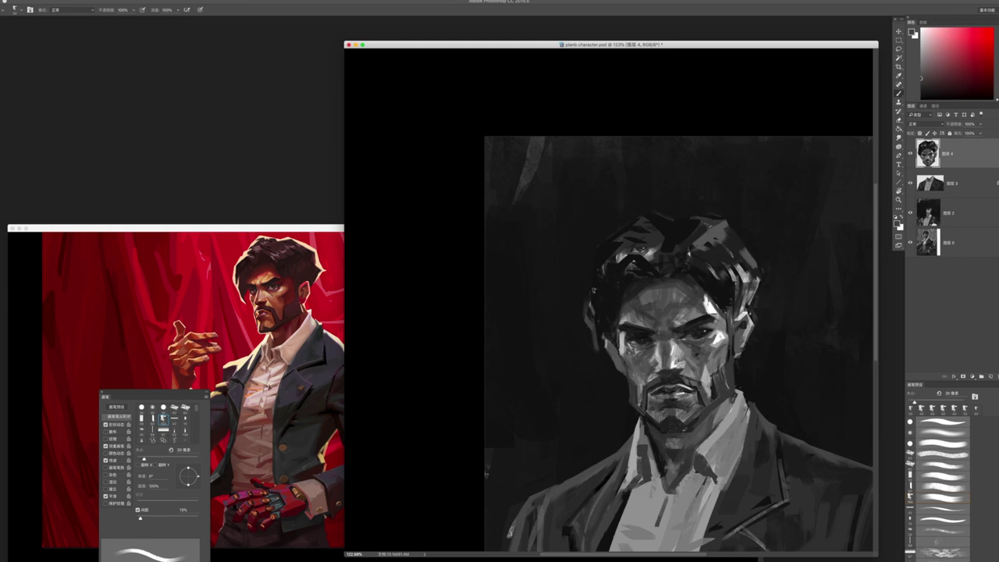
pyautogui.moveTo(628, 228)
pyautogui.mouseDown()
pyautogui.moveTo(602, 246)
pyautogui.moveTo(641, 214)
pyautogui.mouseUp()
pyautogui.moveTo(711, 211)
pyautogui.mouseDown()
pyautogui.moveTo(649, 220)
pyautogui.moveTo(666, 207)
pyautogui.moveTo(680, 224)
pyautogui.moveTo(712, 216)
pyautogui.mouseUp()
pyautogui.press('z')
pyautogui.moveTo(702, 278); pyautogui.dragTo(644, 273)
pyautogui.moveTo(769, 355); pyautogui.dragTo(804, 355)
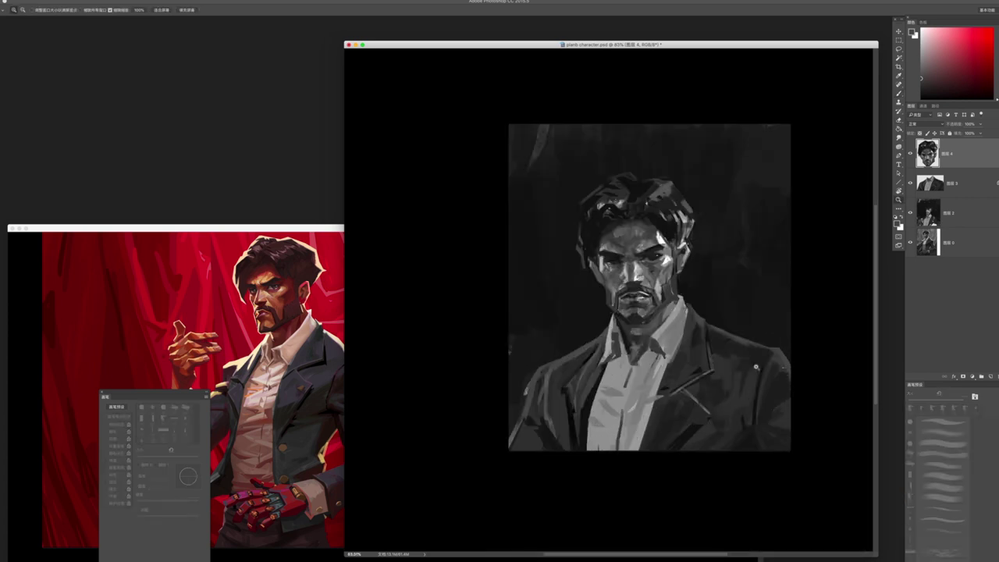
# - Enlarge the head layer slightly with Free Transform and apply the change
pyautogui.press('b')
pyautogui.hotkey('ctrl', 't')
pyautogui.moveTo(705, 216); pyautogui.dragTo(667, 190)
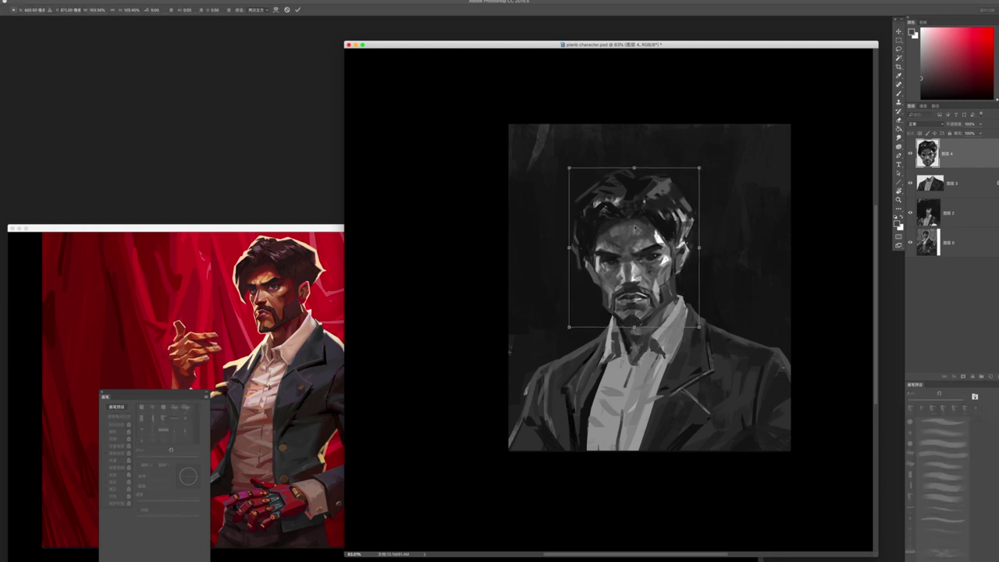
pyautogui.press('Return')
# - Shade the neck beside the shirt collar on the viewer's left with dark strokes on the suit layer
pyautogui.press('z')
pyautogui.moveTo(706, 253); pyautogui.dragTo(734, 252)
pyautogui.moveTo(625, 354); pyautogui.dragTo(629, 332)
pyautogui.press('b')
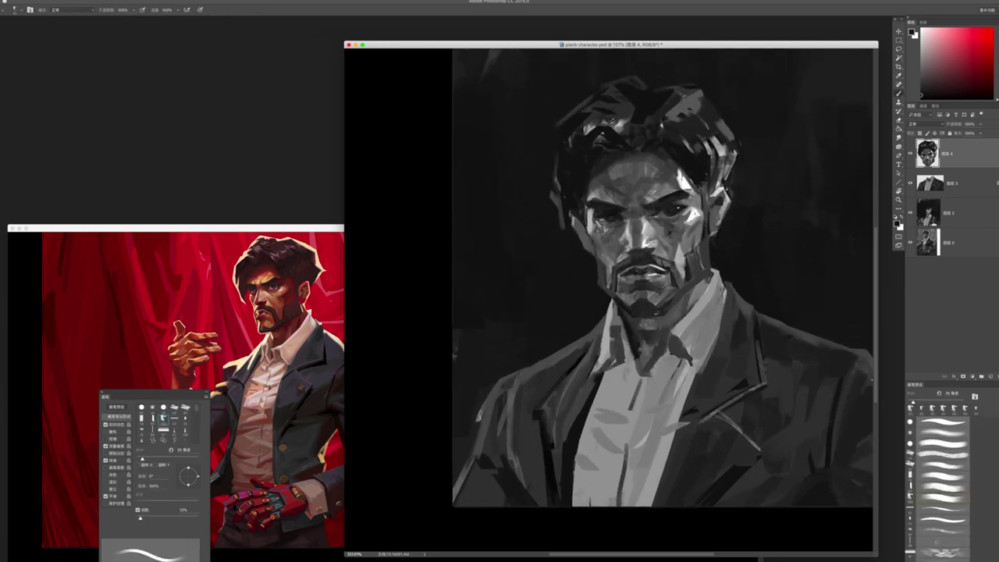
pyautogui.hotkey('alt', '[')
pyautogui.moveTo(614, 298); pyautogui.dragTo(629, 356)
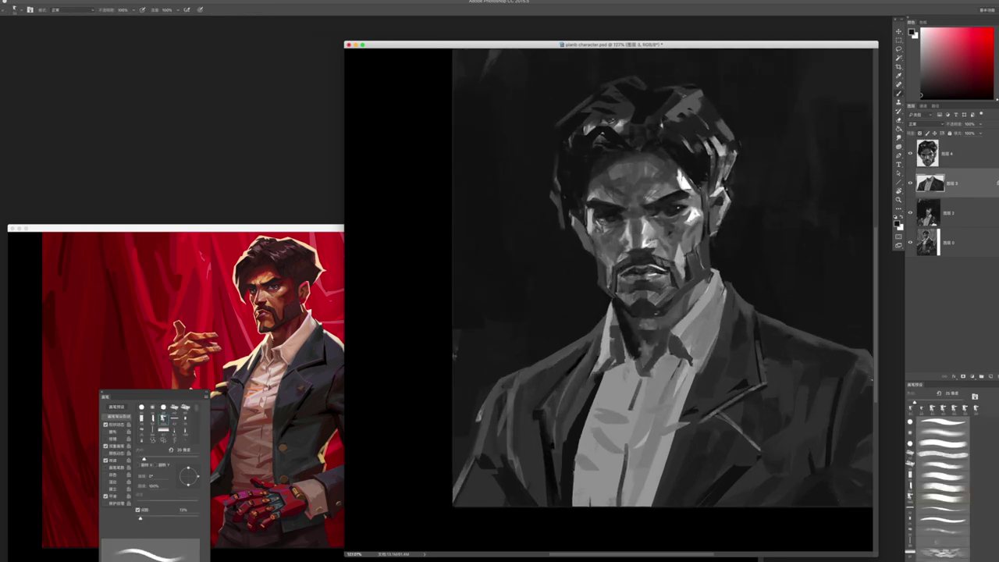
pyautogui.keyDown('alt'); pyautogui.click(587, 223); pyautogui.keyUp('alt')
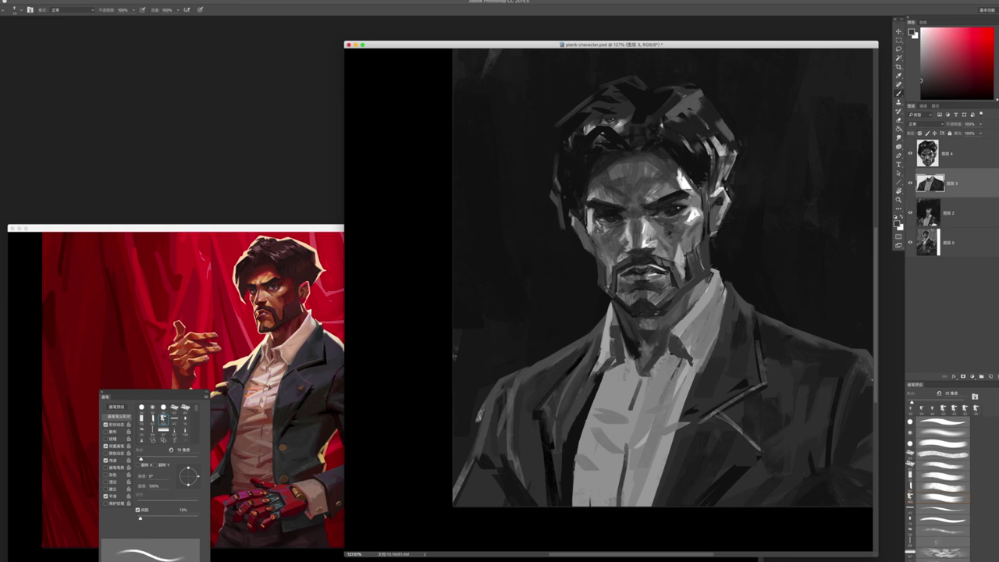
pyautogui.keyDown('alt'); pyautogui.click(589, 224); pyautogui.keyUp('alt')
# - Paint grey fold strokes across the lower part of the white shirt with a larger brush
pyautogui.press('z')
pyautogui.moveTo(619, 312); pyautogui.dragTo(574, 223)
pyautogui.click(644, 343)
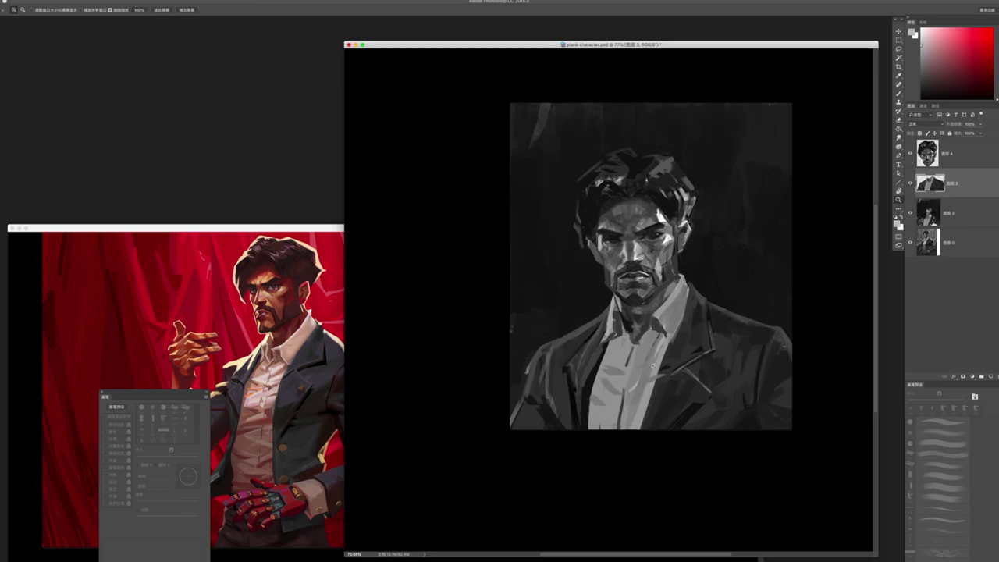
pyautogui.press('b')
pyautogui.press(']')
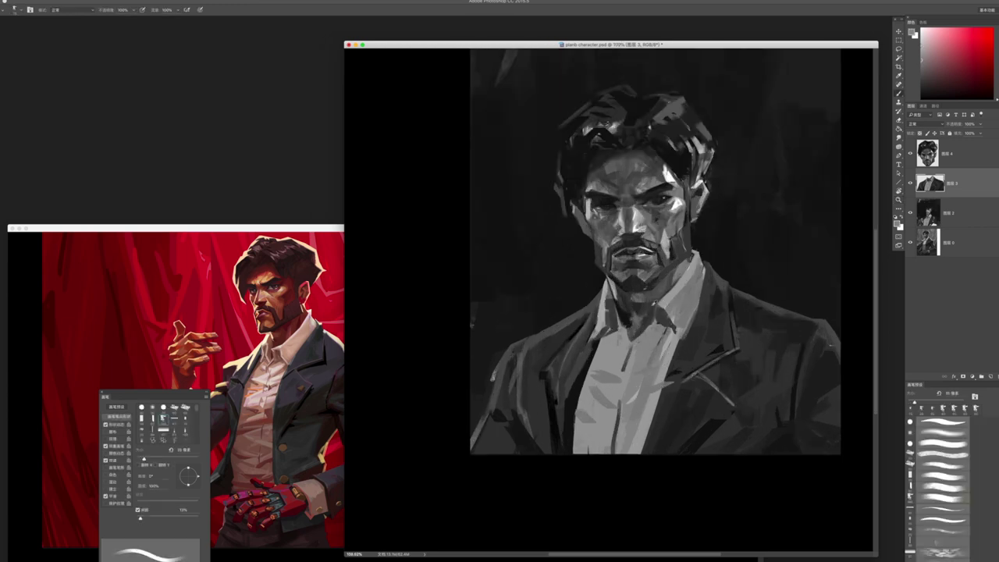
pyautogui.press(']')
pyautogui.press(']')
pyautogui.press(']')
pyautogui.press(']')
pyautogui.moveTo(616, 407)
pyautogui.mouseDown()
pyautogui.moveTo(579, 413)
pyautogui.moveTo(568, 431)
pyautogui.mouseUp()
pyautogui.moveTo(645, 437)
pyautogui.mouseDown()
pyautogui.moveTo(568, 443)
pyautogui.moveTo(580, 452)
pyautogui.moveTo(591, 440)
pyautogui.mouseUp()
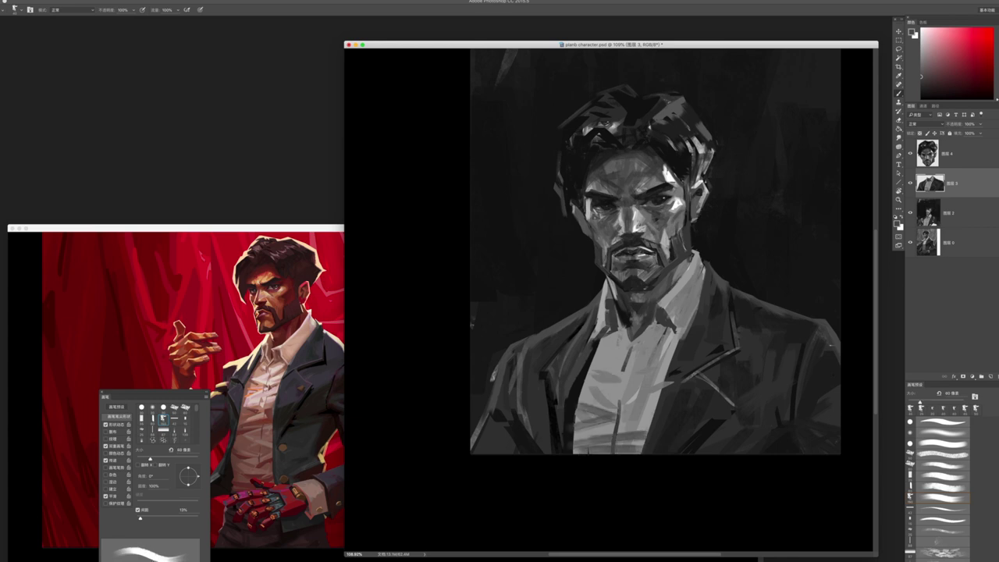
# - Brighten the shirt and collar on the viewer's right with light strokes
pyautogui.moveTo(678, 304)
pyautogui.mouseDown()
pyautogui.moveTo(681, 333)
pyautogui.moveTo(679, 320)
pyautogui.moveTo(690, 323)
pyautogui.moveTo(676, 336)
pyautogui.mouseUp()
pyautogui.press(']')
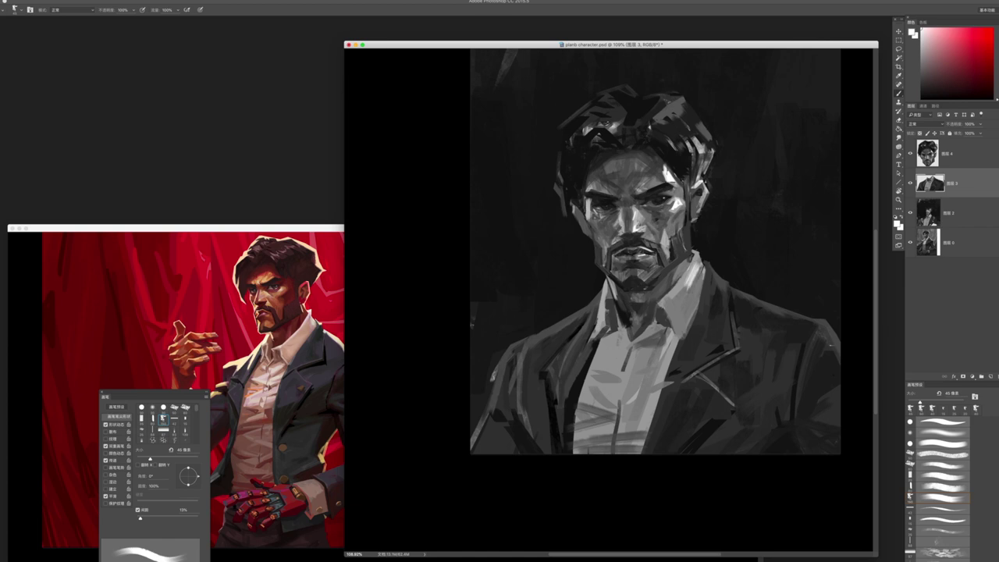
pyautogui.moveTo(696, 275); pyautogui.dragTo(695, 303)
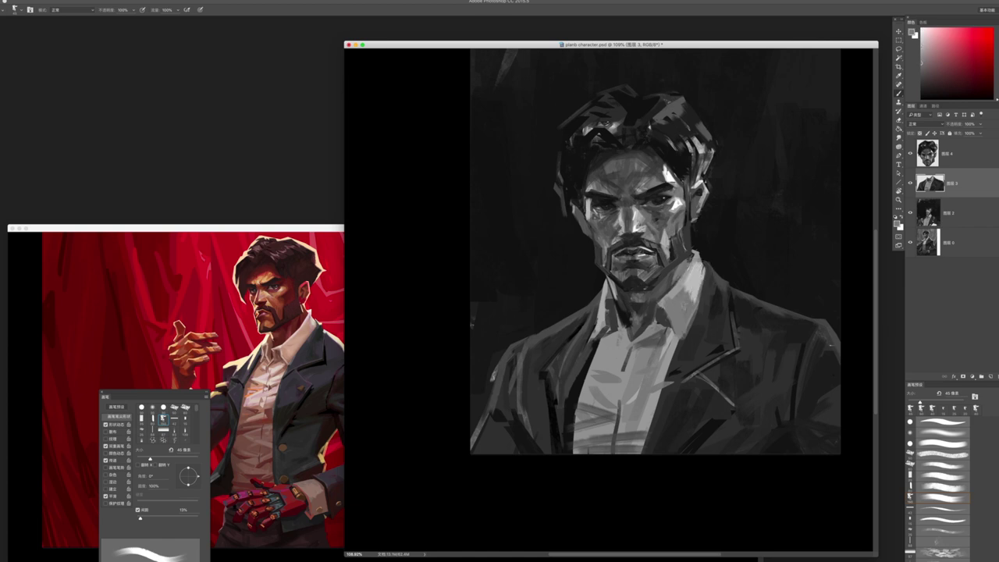
# - Rework the neck just beneath the chin with a smaller brush and greys sampled from the neck
pyautogui.moveTo(636, 212)
pyautogui.mouseDown()
pyautogui.moveTo(546, 215)
pyautogui.moveTo(663, 235)
pyautogui.moveTo(681, 252)
pyautogui.mouseUp()
pyautogui.press('[')
pyautogui.press('[')
pyautogui.press('[')
pyautogui.press('[')
pyautogui.press('[')
pyautogui.press('[')
pyautogui.press('[')
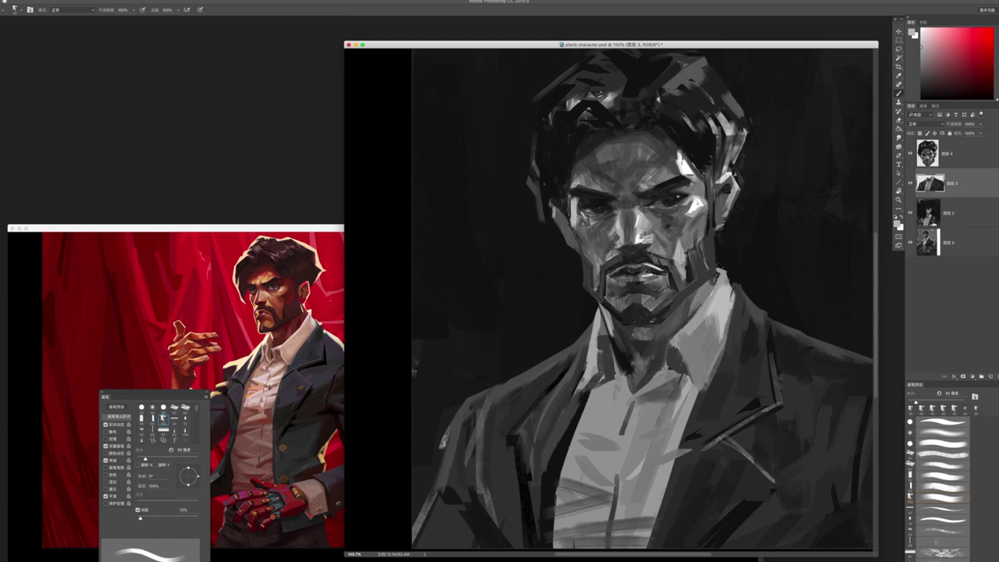
pyautogui.press('z')
pyautogui.moveTo(682, 313)
pyautogui.mouseDown()
pyautogui.moveTo(617, 313)
pyautogui.moveTo(690, 359)
pyautogui.moveTo(655, 325)
pyautogui.mouseUp()
pyautogui.press('b')
pyautogui.keyDown('alt'); pyautogui.click(657, 350); pyautogui.keyUp('alt')
pyautogui.moveTo(651, 335); pyautogui.dragTo(680, 323)
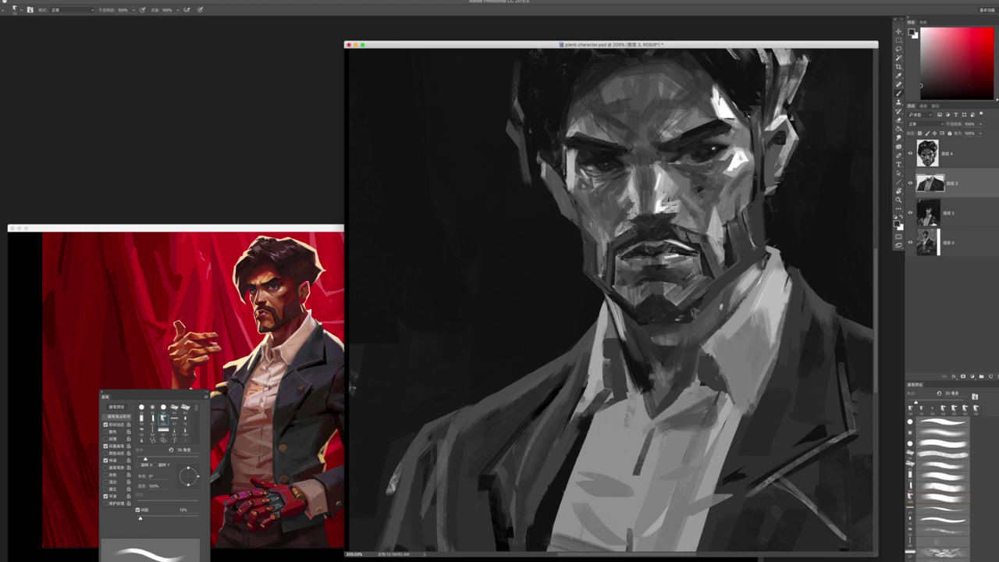
# - Darken the underside of the chin and the jaw edge with small strokes on the head layer
pyautogui.hotkey('alt', ']')
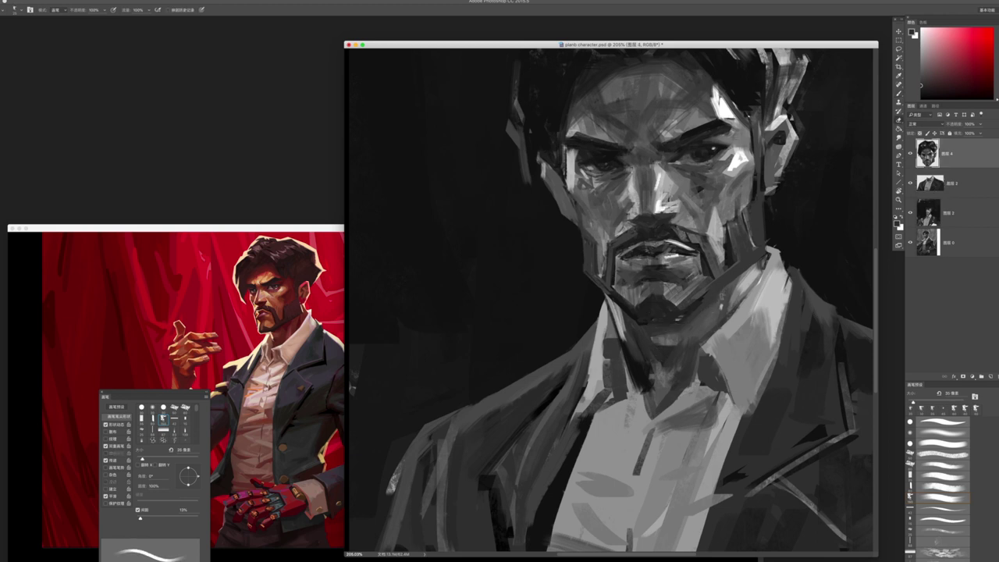
pyautogui.press('b')
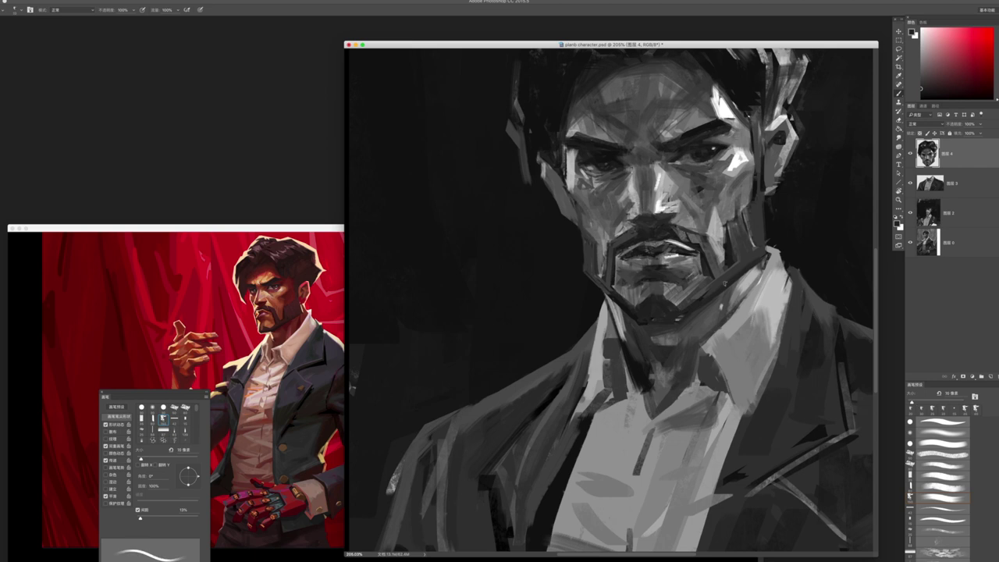
pyautogui.press('[')
pyautogui.moveTo(648, 322); pyautogui.dragTo(675, 315)
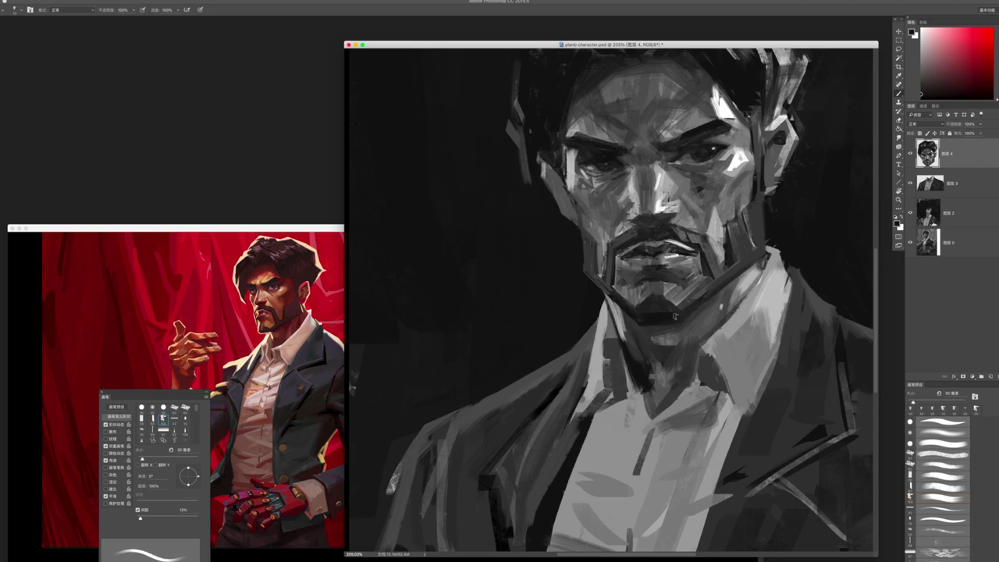
# - Refine the chin tones and add a small light highlight below the lower lip
pyautogui.press(']')
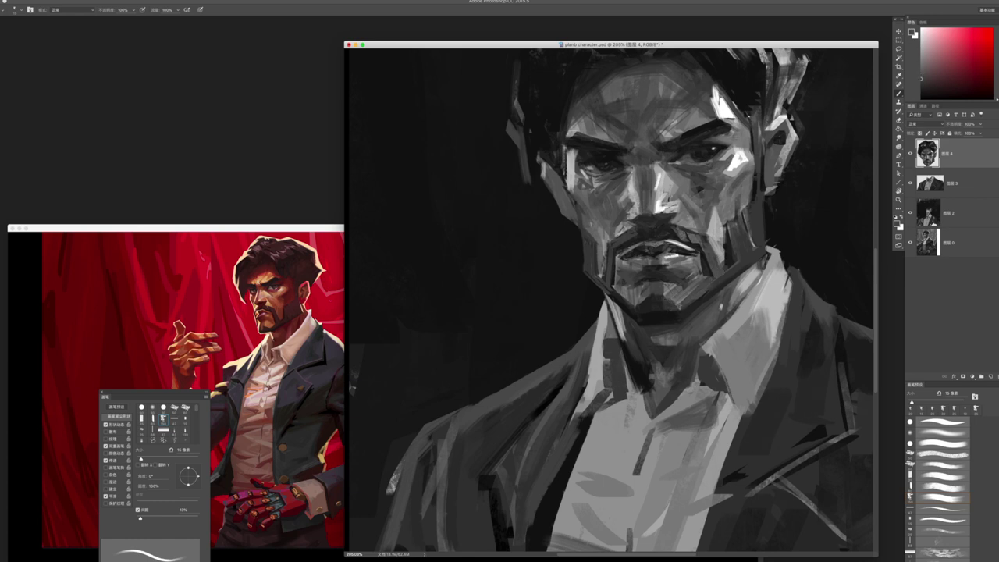
pyautogui.press(']')
pyautogui.press('[')
pyautogui.scroll(4, 689, 303)
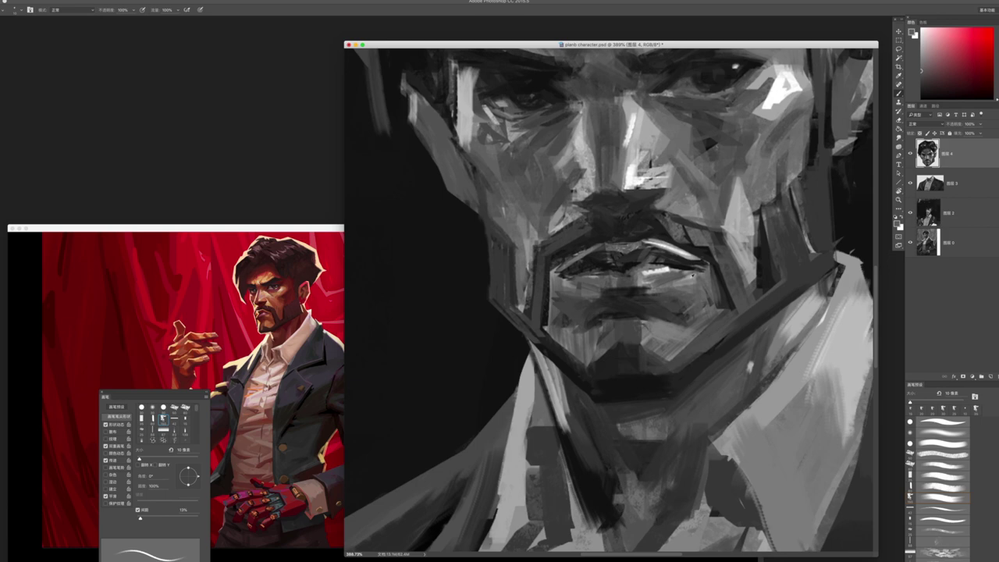
pyautogui.moveTo(668, 320); pyautogui.dragTo(689, 319)
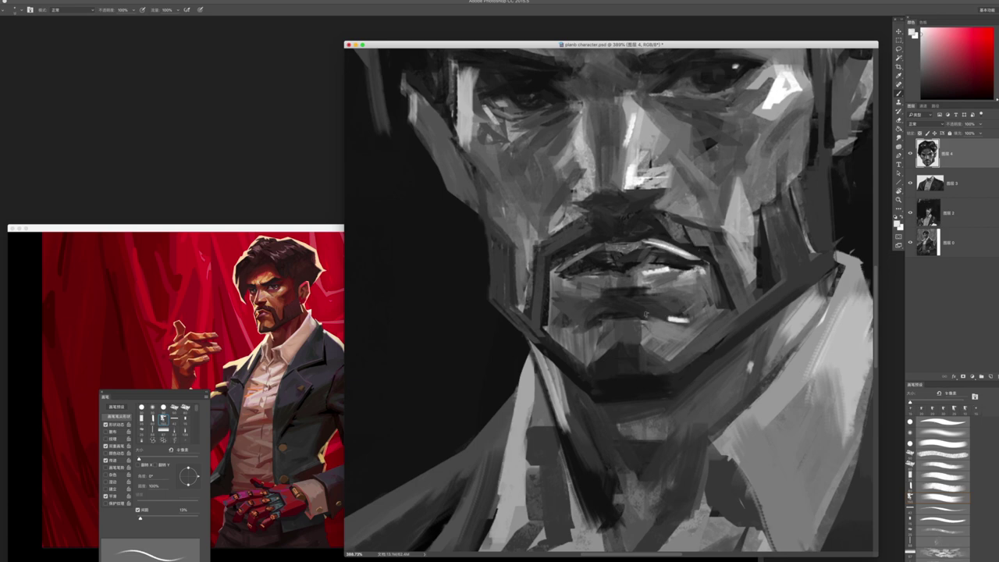
# - Mirror the canvas horizontally and examine the whole portrait's proportions
pyautogui.press('z')
pyautogui.scroll(-6, 678, 331)
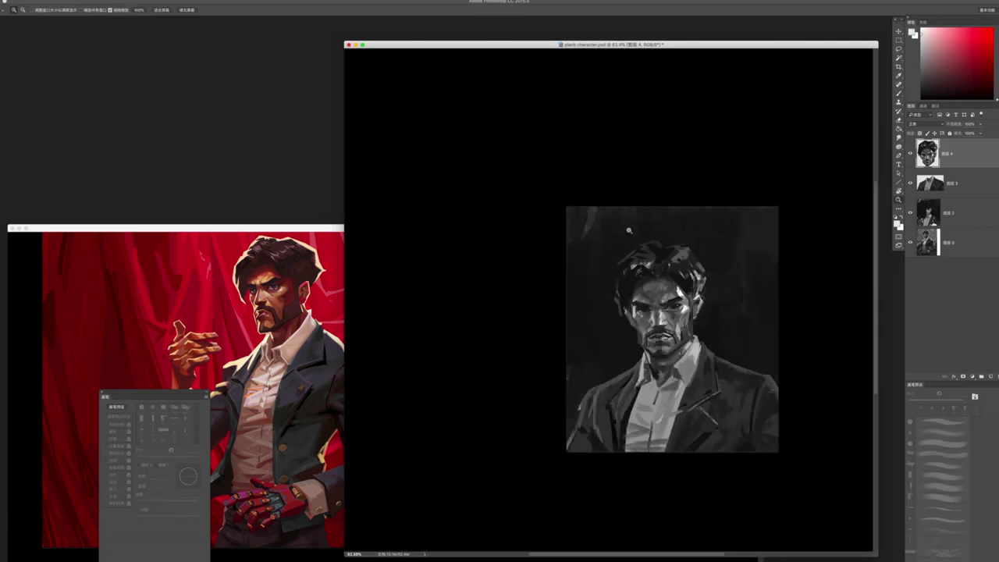
pyautogui.scroll(3, 694, 355)
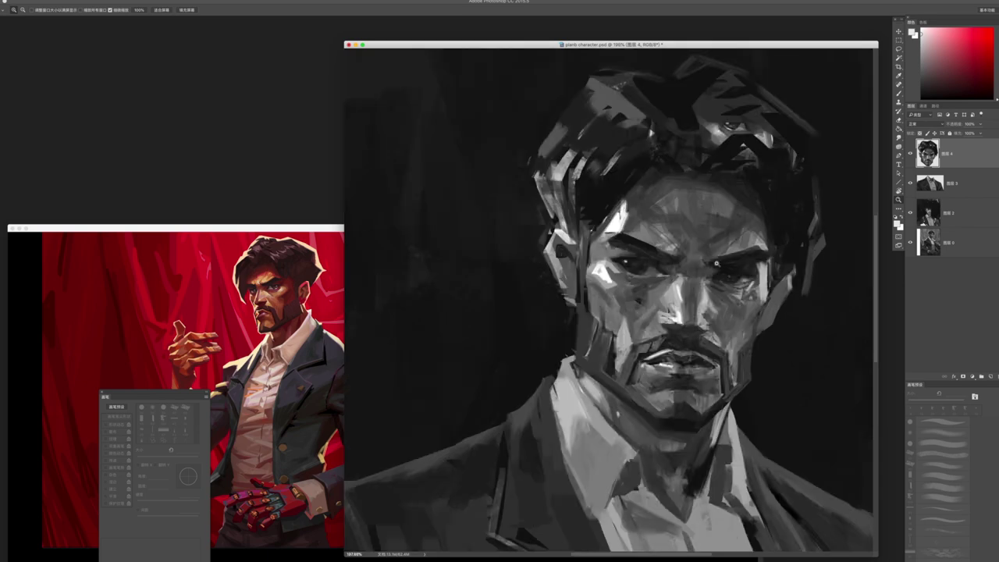
pyautogui.scroll(-3, 739, 296)
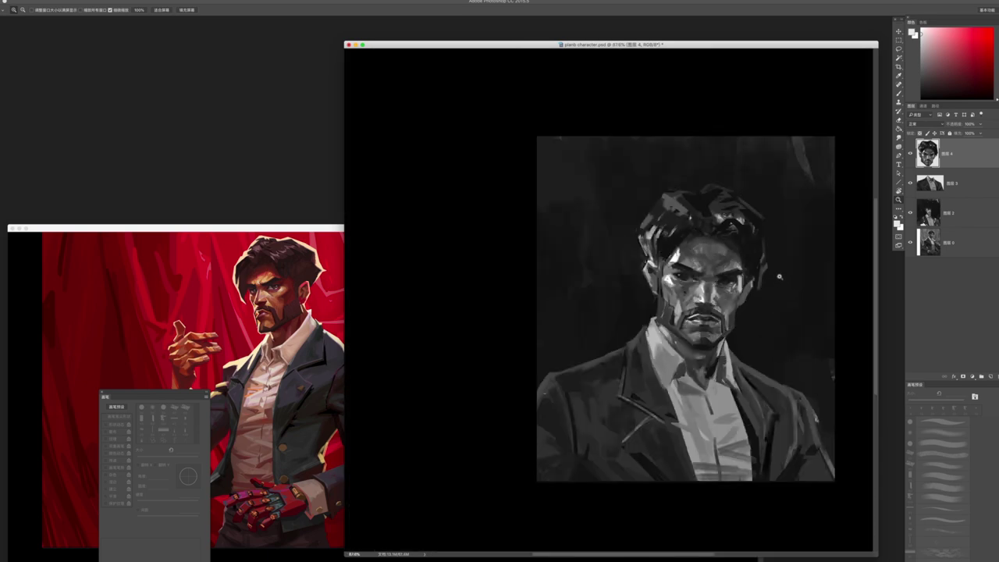
pyautogui.scroll(2, 762, 286)
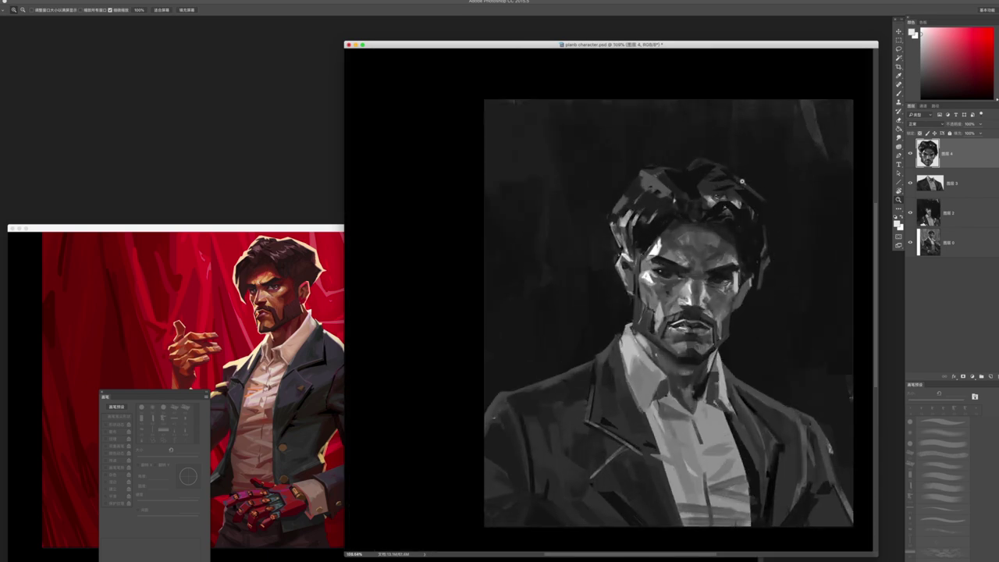
pyautogui.scroll(2, 748, 223)
# - Trim the side hair lock beside the ear on the viewer's right with the eraser
pyautogui.press('b')
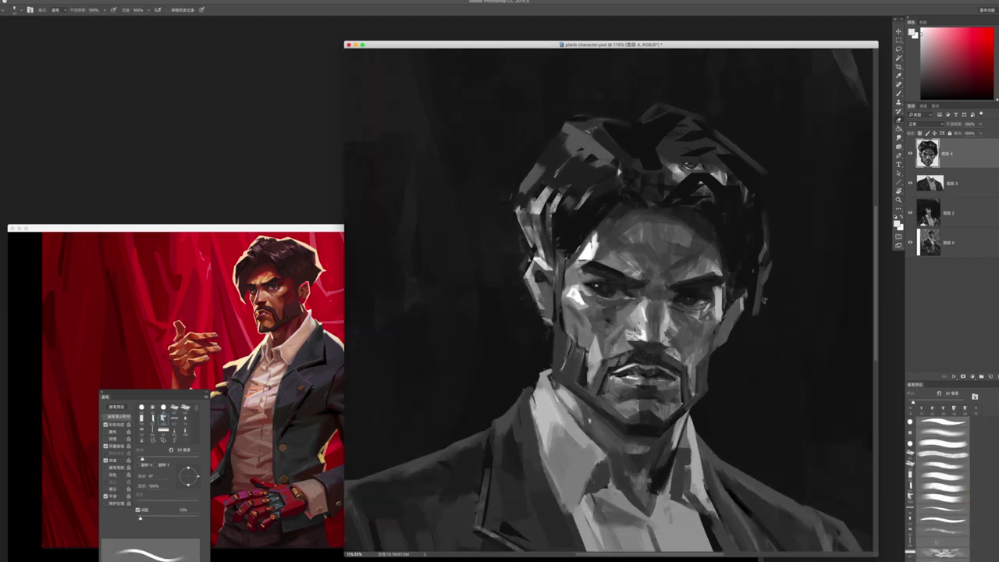
pyautogui.hscroll(2, 710, 305)
pyautogui.scroll(-1, 682, 274)
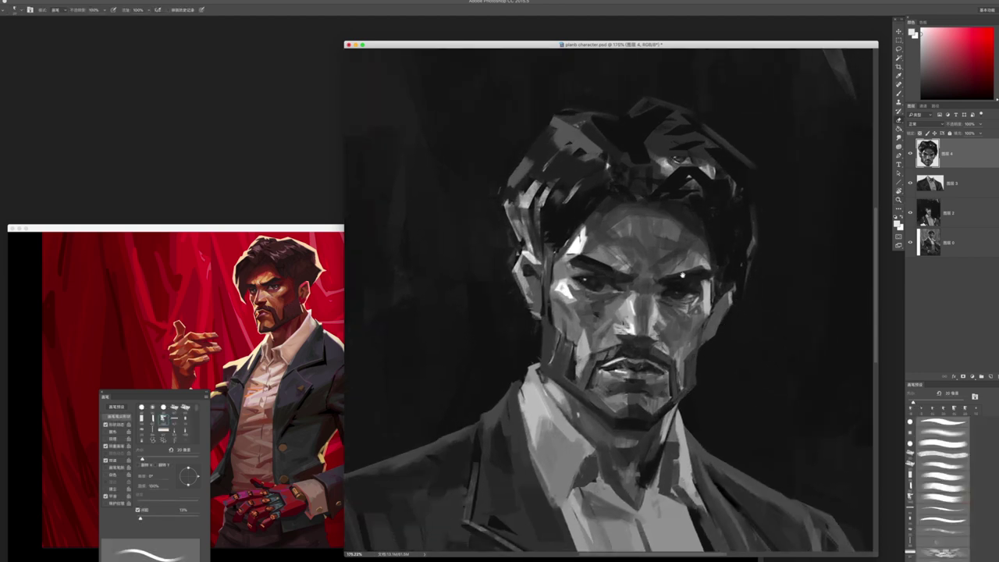
pyautogui.scroll(1, 703, 281)
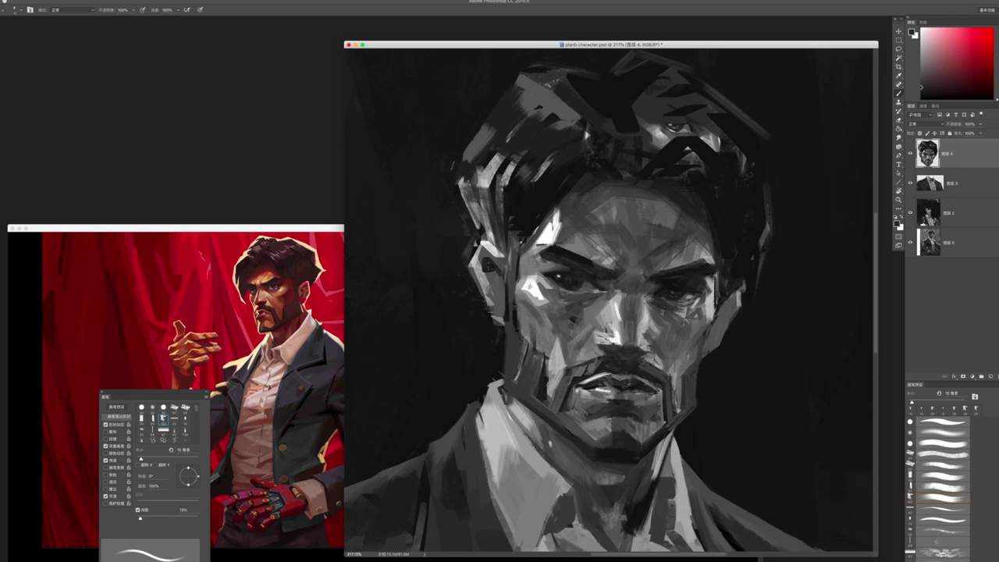
# - Retouch the moustache and the area under the nose with greys sampled from the face
pyautogui.keyDown('alt'); pyautogui.click(649, 337); pyautogui.keyUp('alt')
pyautogui.press('[')
pyautogui.keyDown('alt'); pyautogui.click(636, 352); pyautogui.keyUp('alt')
pyautogui.keyDown('alt'); pyautogui.click(604, 340); pyautogui.keyUp('alt')
pyautogui.keyDown('alt'); pyautogui.click(640, 340); pyautogui.keyUp('alt')
pyautogui.keyDown('alt'); pyautogui.click(631, 341); pyautogui.keyUp('alt')
pyautogui.keyDown('alt'); pyautogui.click(630, 352); pyautogui.keyUp('alt')
pyautogui.scroll(-3, 637, 338)
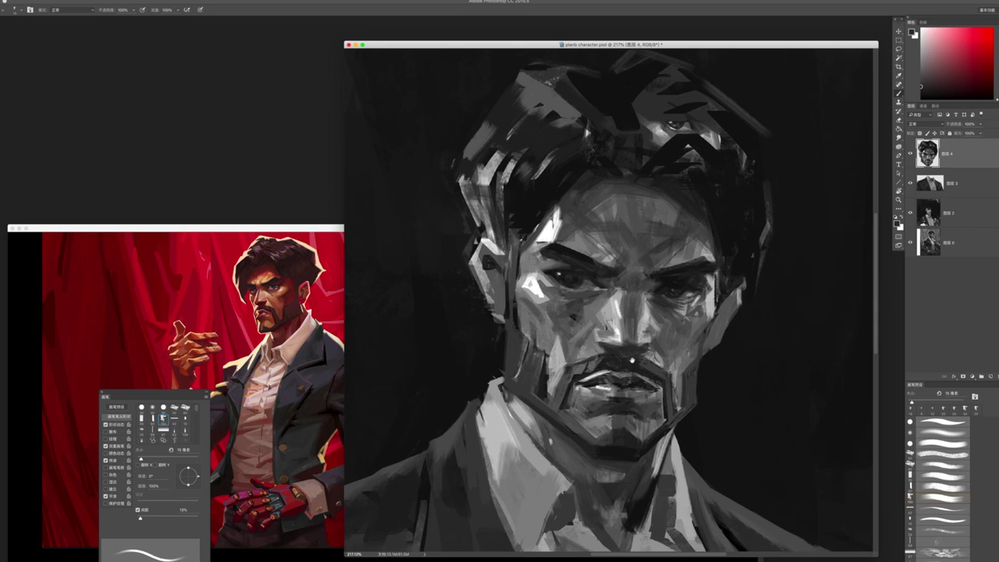
pyautogui.keyDown('alt'); pyautogui.click(601, 338); pyautogui.keyUp('alt')
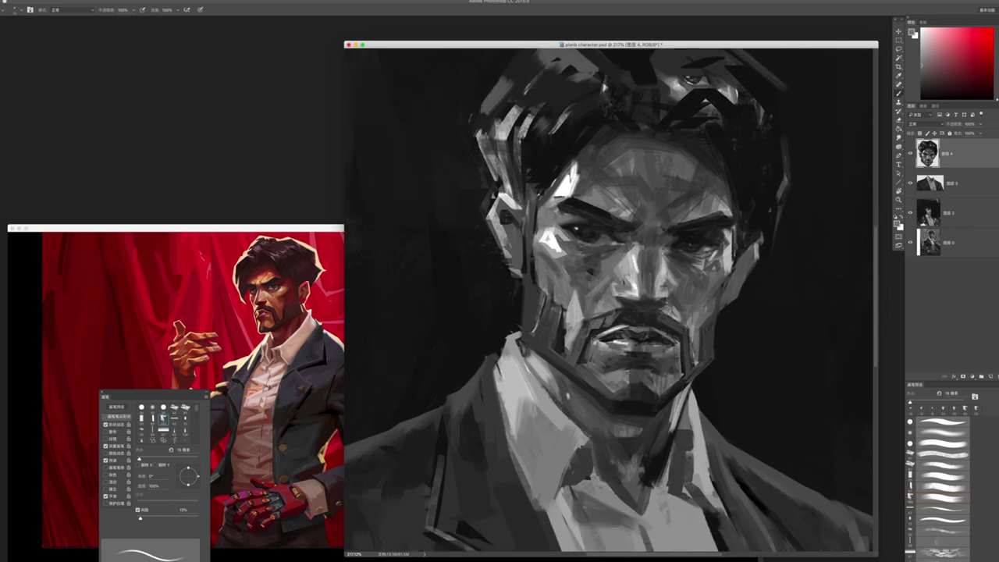
# - Lasso the lower face, copy it to a new layer and adjust the copy with Free Transform
pyautogui.moveTo(714, 200); pyautogui.dragTo(678, 238)
pyautogui.press('l')
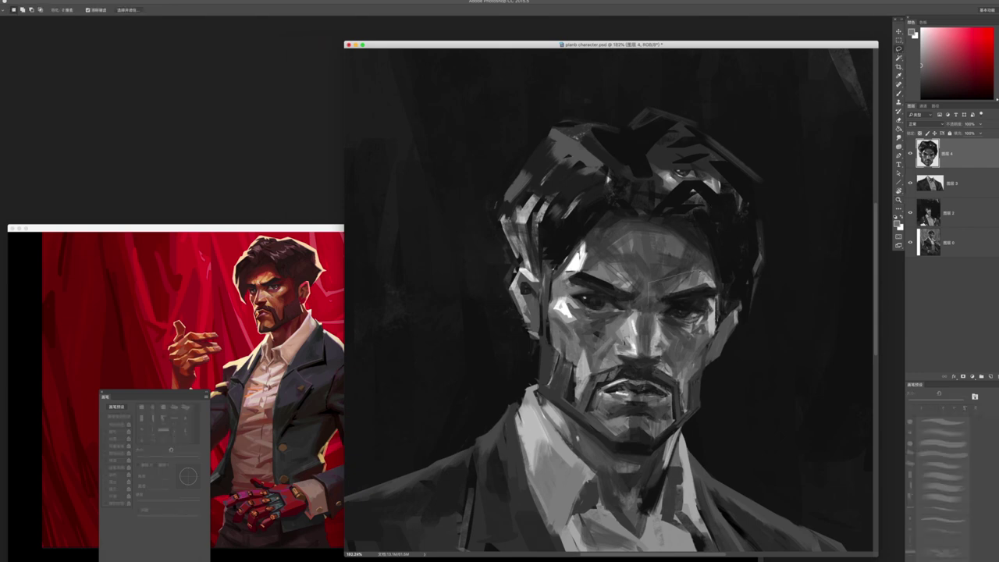
pyautogui.moveTo(707, 333); pyautogui.dragTo(654, 304)
pyautogui.hotkey('ctrl', 'j')
pyautogui.hotkey('ctrl', 't')
pyautogui.moveTo(720, 306); pyautogui.dragTo(745, 268)
pyautogui.press('Return')
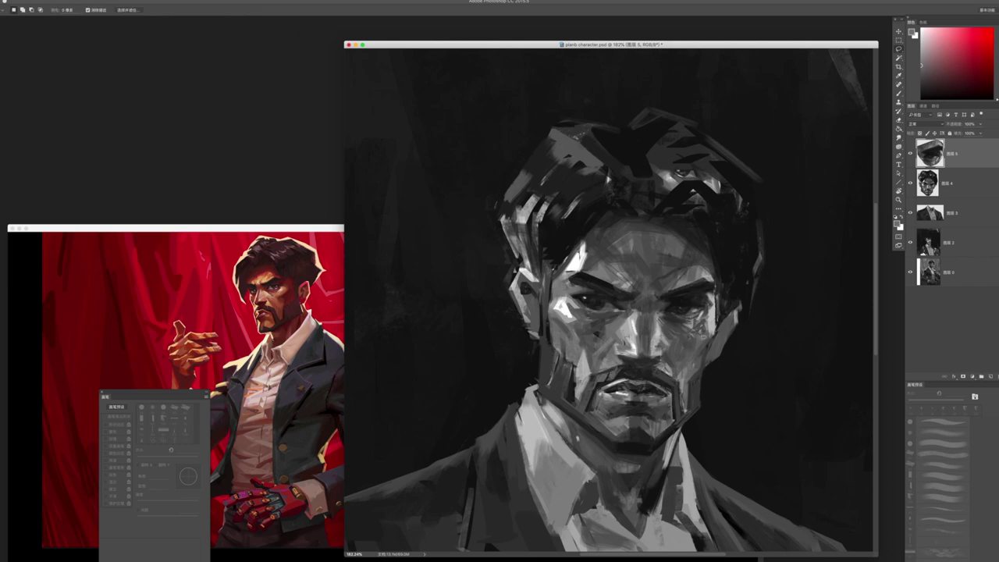
# - Check the adjusted lower face in the whole portrait and merge the copy down into the head layer
pyautogui.scroll(-5, 648, 345)
pyautogui.press('z')
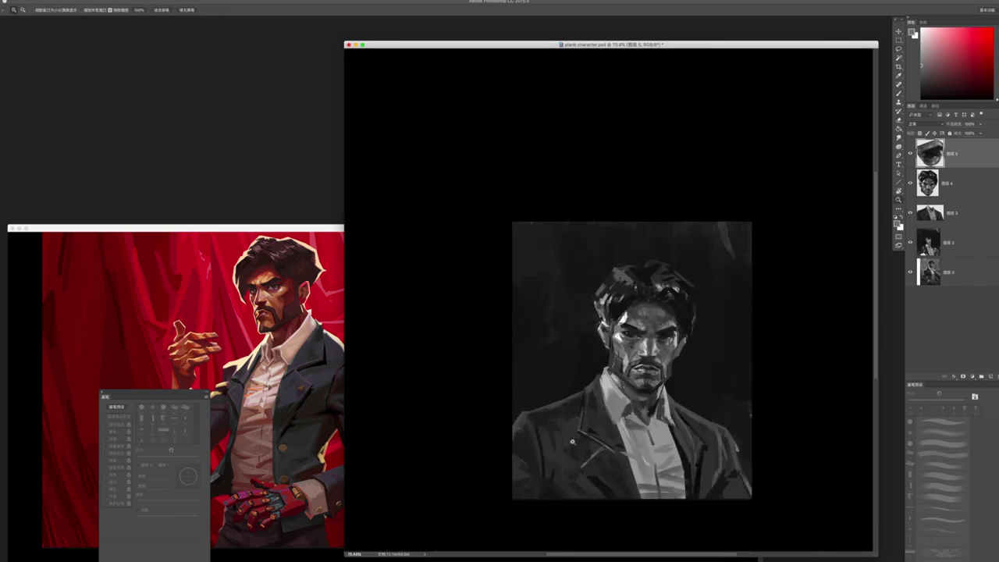
pyautogui.scroll(2, 536, 359)
pyautogui.hotkey('ctrl', 'e')
# - Trim the jacket's shoulder contour on the viewer's left with the eraser on the suit layer
pyautogui.hotkey('alt', '[')
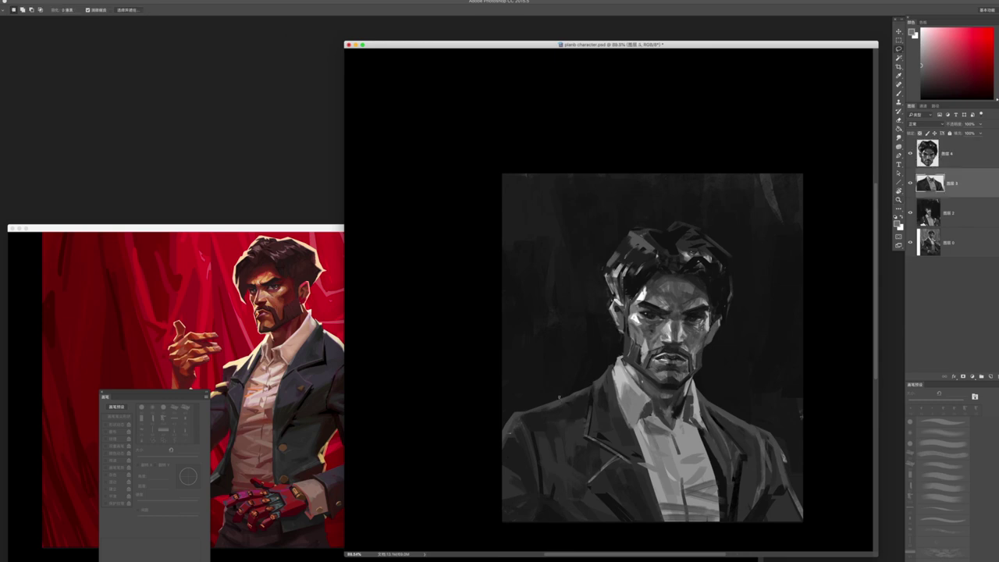
pyautogui.press('b')
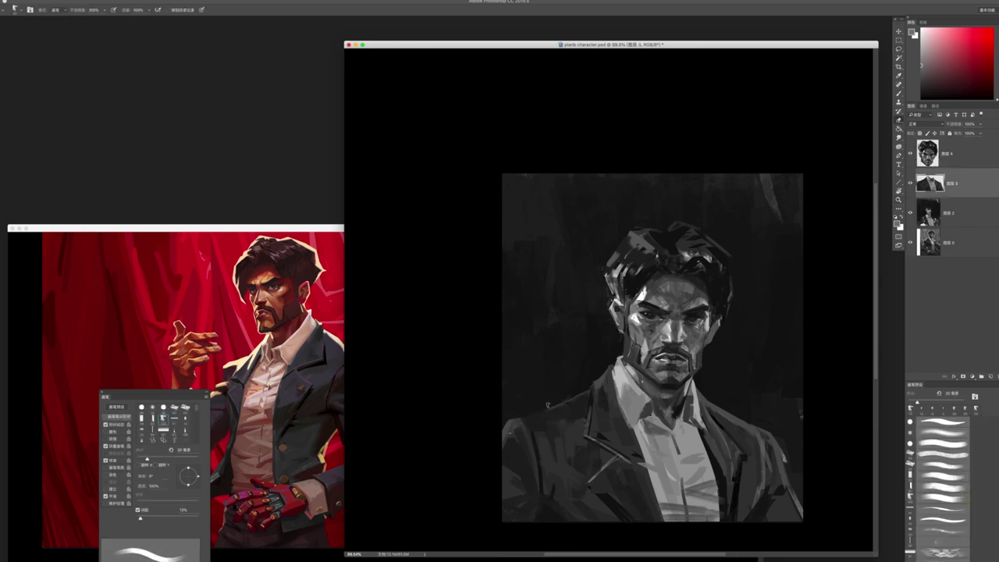
pyautogui.press('Right')
pyautogui.moveTo(749, 414); pyautogui.dragTo(706, 407)
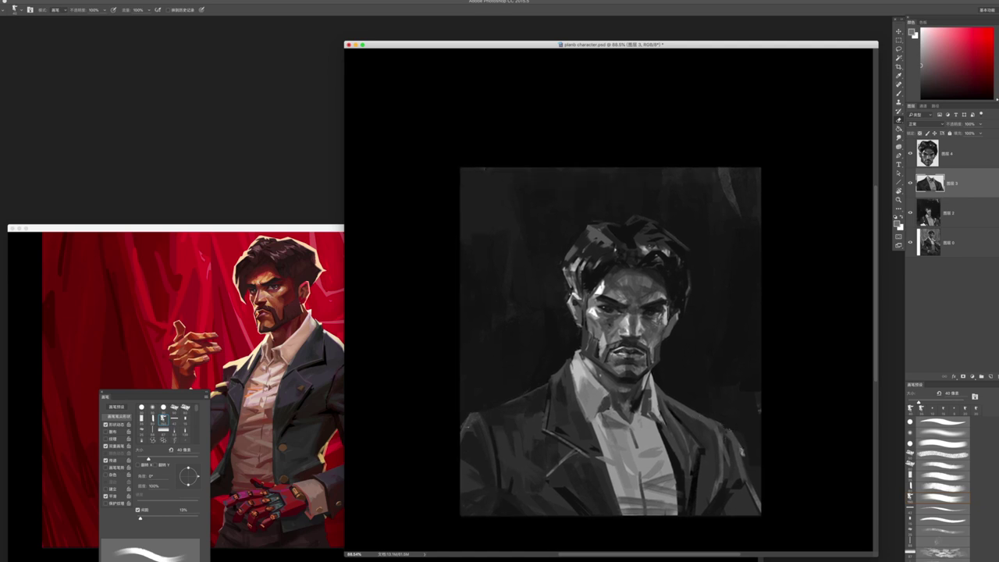
# - Darken the jacket's lapel edge on the viewer's right with small black brush strokes on the suit layer
pyautogui.hotkey('alt', '[')
pyautogui.press('b')
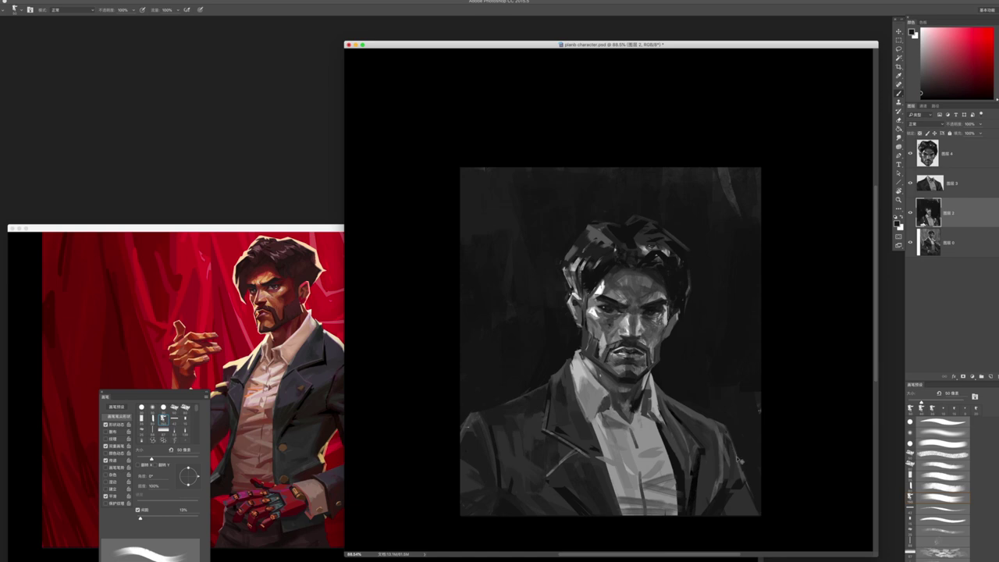
pyautogui.hotkey('alt', ']')
pyautogui.press('[')
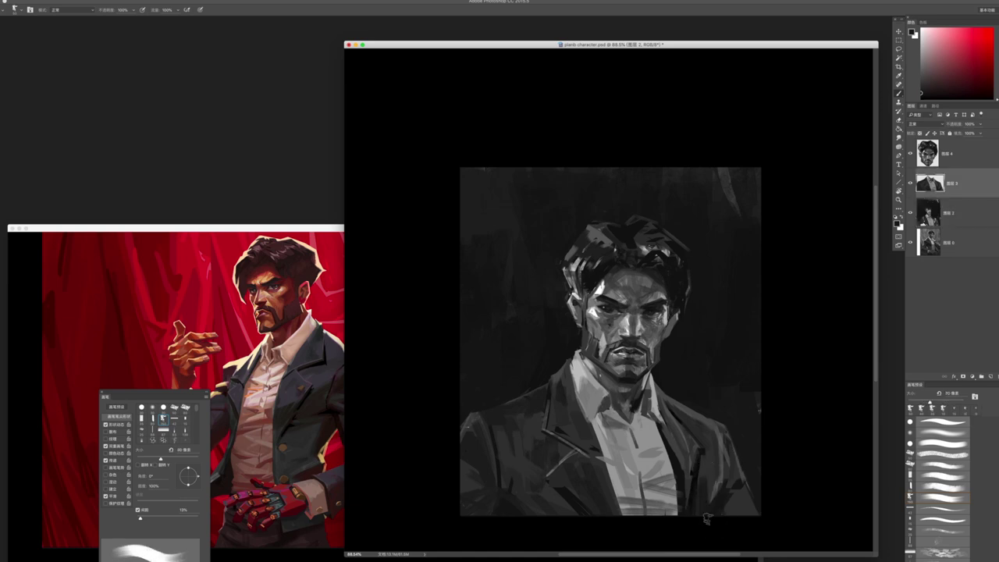
pyautogui.press('[')
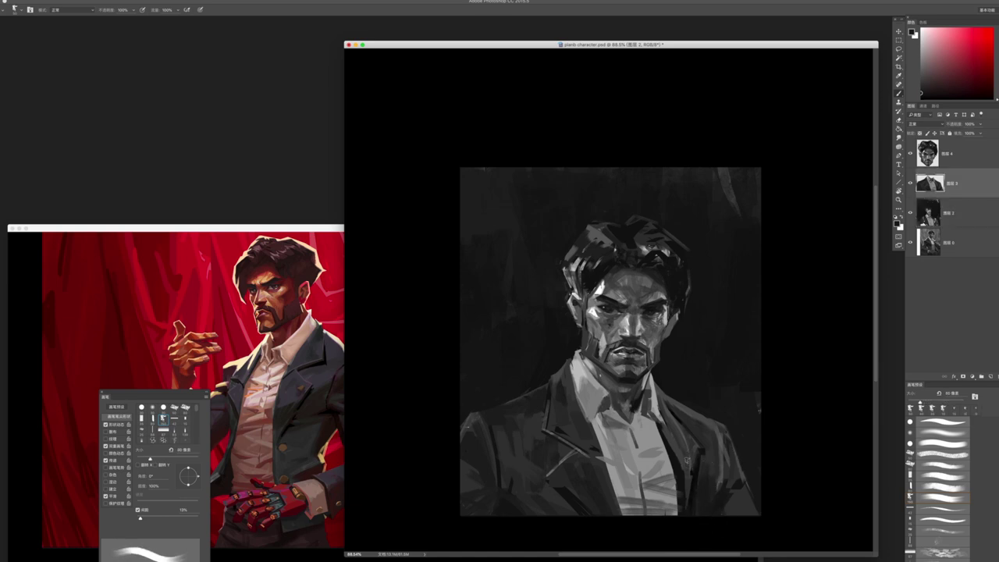
pyautogui.moveTo(681, 412); pyautogui.dragTo(673, 428)
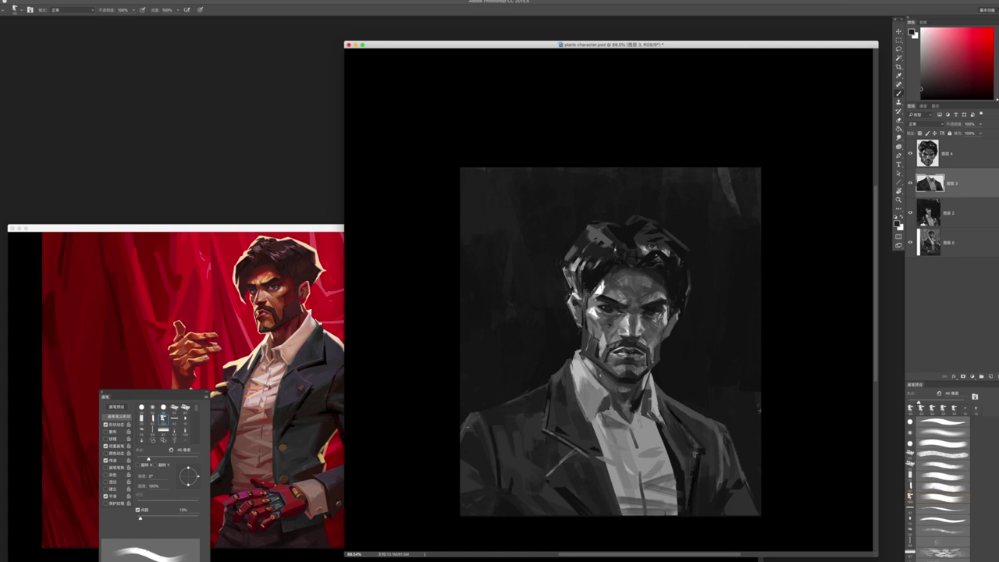
pyautogui.press('[')
pyautogui.press('[')
pyautogui.press(']')
pyautogui.press(']')
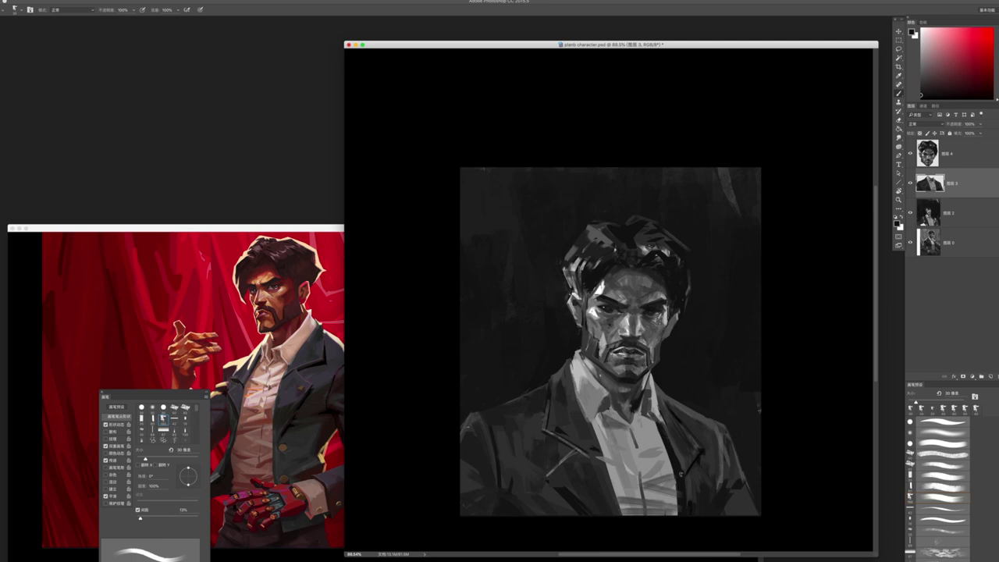
# - Lasso both halves of the jacket along the shoulders and shirt edges, leaving the shirt out, as one combined selection
pyautogui.scroll(2, 664, 450)
pyautogui.scroll(-1, 674, 401)
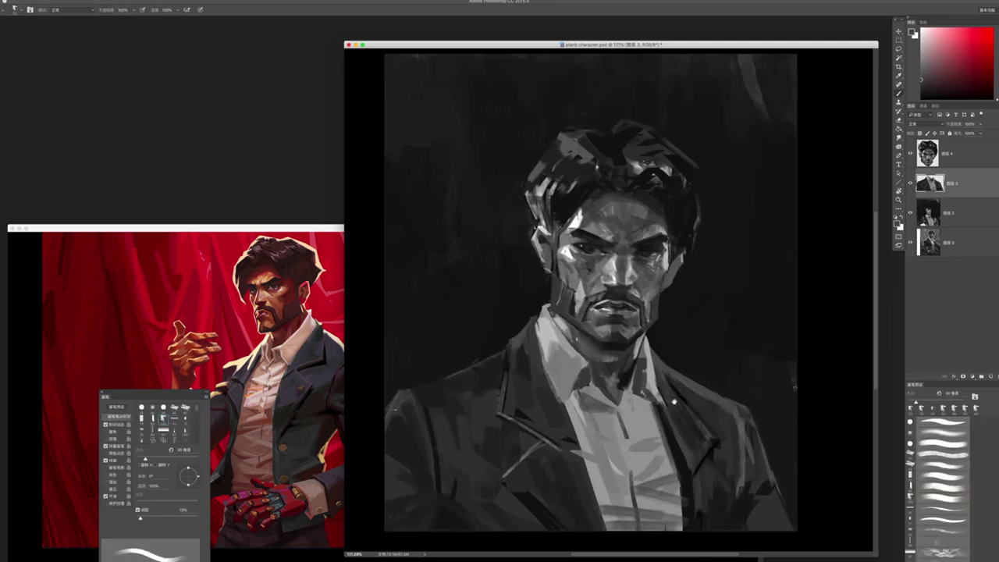
pyautogui.scroll(-5, 674, 402)
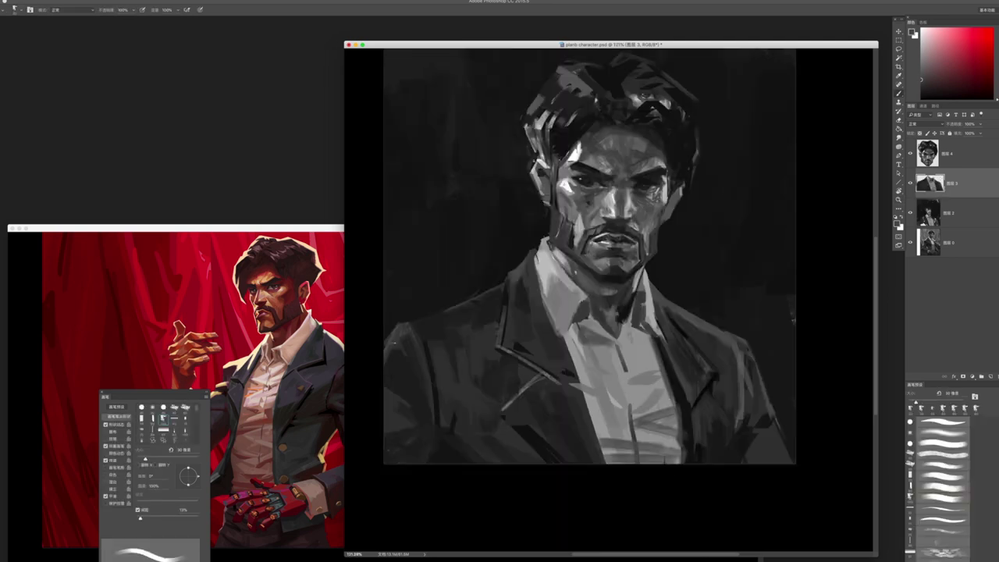
pyautogui.moveTo(602, 461)
pyautogui.mouseDown()
pyautogui.moveTo(567, 336)
pyautogui.moveTo(583, 315)
pyautogui.moveTo(565, 340)
pyautogui.mouseUp()
pyautogui.click(899, 49)
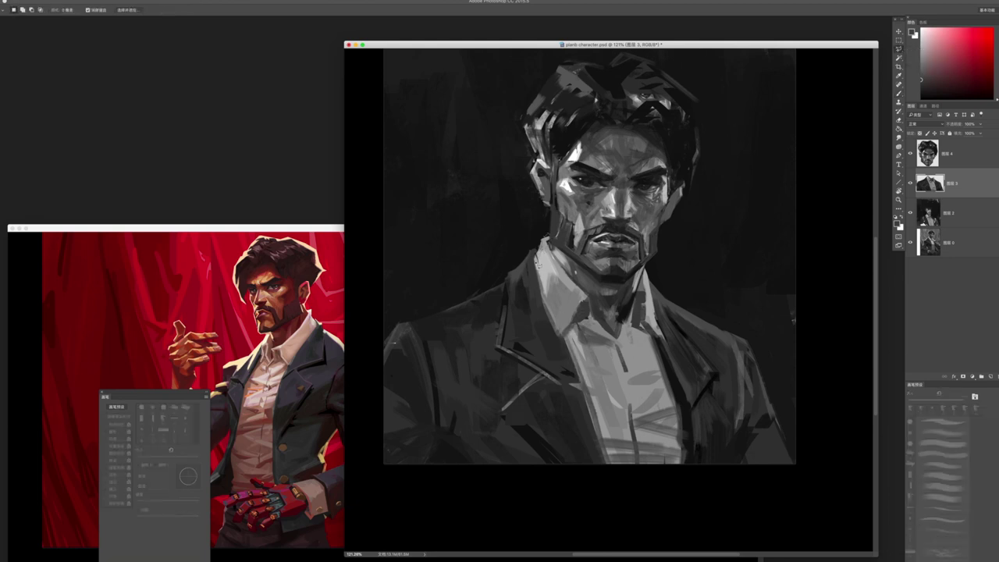
pyautogui.moveTo(561, 338)
pyautogui.mouseDown()
pyautogui.moveTo(601, 458)
pyautogui.moveTo(439, 473)
pyautogui.moveTo(385, 351)
pyautogui.moveTo(401, 322)
pyautogui.moveTo(475, 301)
pyautogui.moveTo(513, 274)
pyautogui.mouseUp()
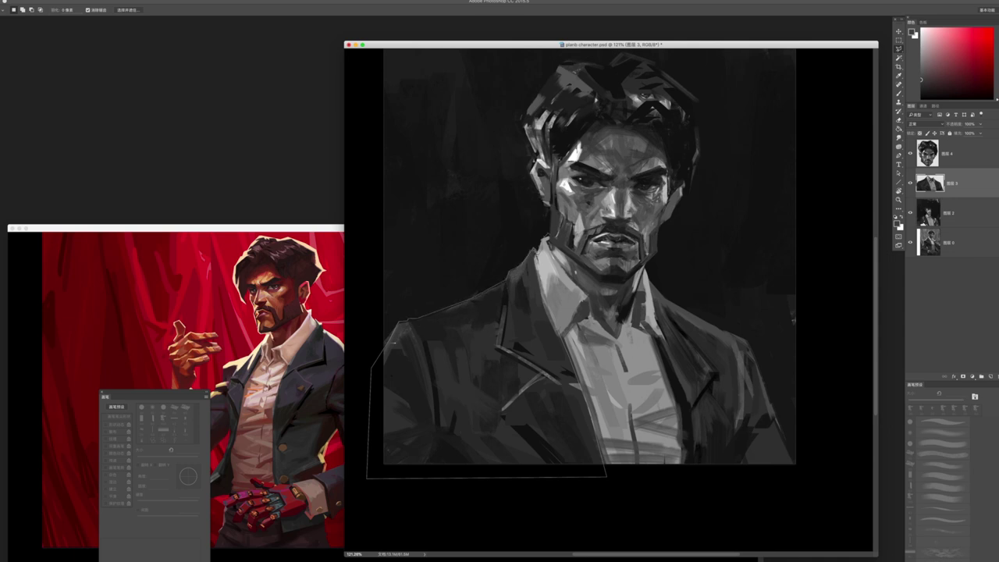
pyautogui.moveTo(537, 263); pyautogui.dragTo(539, 264)
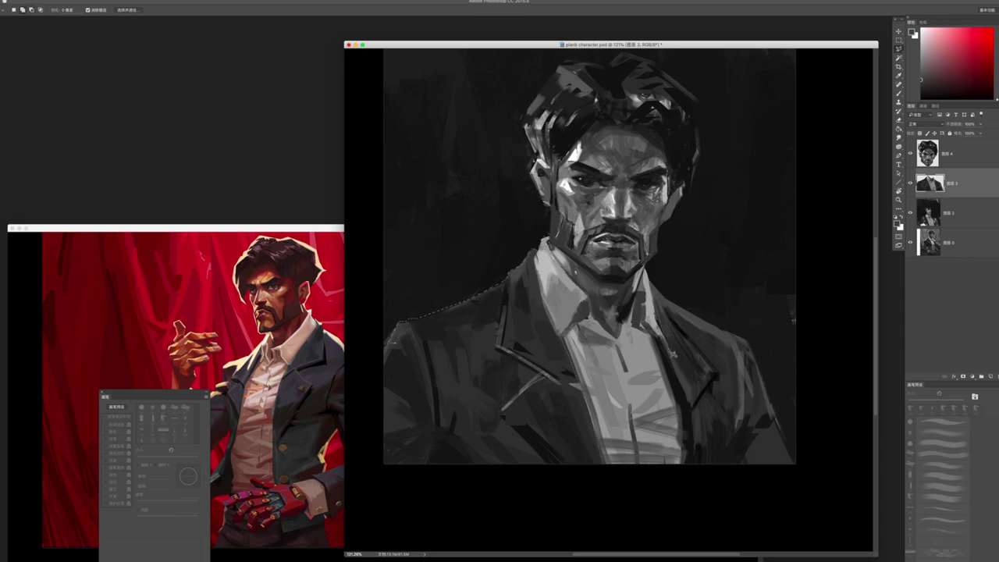
pyautogui.moveTo(678, 397)
pyautogui.mouseDown()
pyautogui.moveTo(689, 487)
pyautogui.moveTo(813, 477)
pyautogui.moveTo(795, 443)
pyautogui.moveTo(800, 474)
pyautogui.moveTo(750, 344)
pyautogui.moveTo(658, 283)
pyautogui.mouseUp()
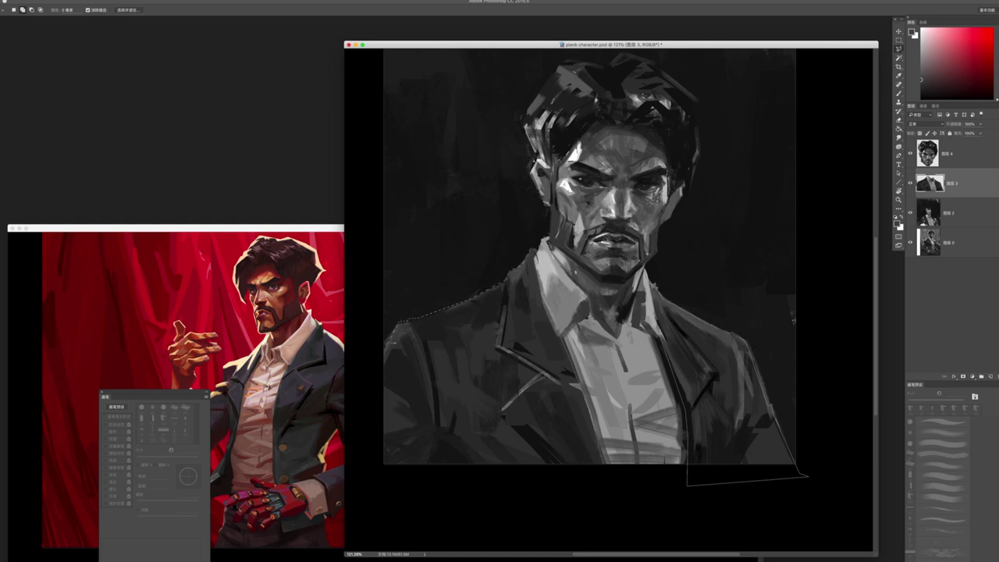
pyautogui.moveTo(651, 278); pyautogui.dragTo(645, 273)
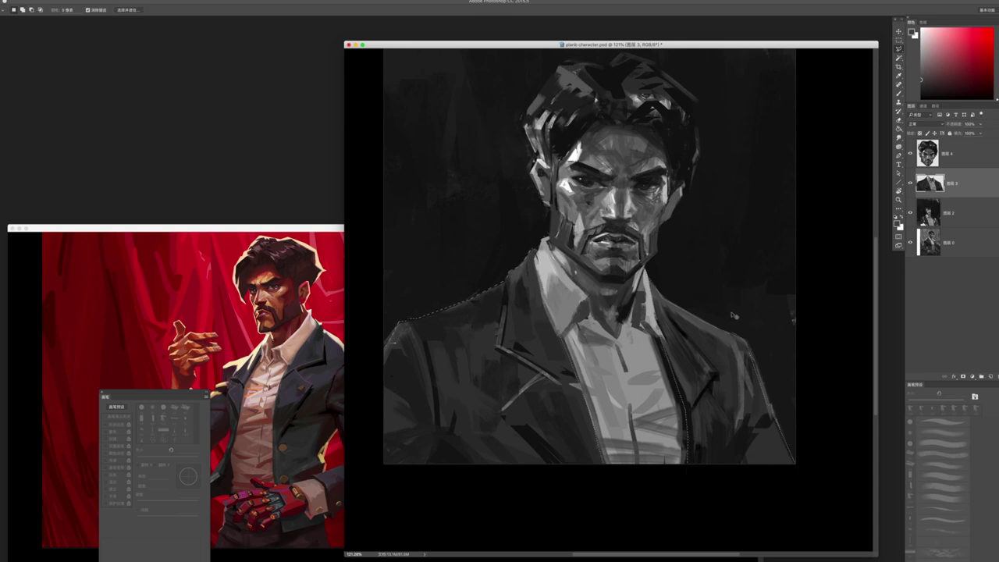
# - Copy the selected jacket area to its own layer and add a new empty layer above the head layer
pyautogui.hotkey('ctrl', 'j')
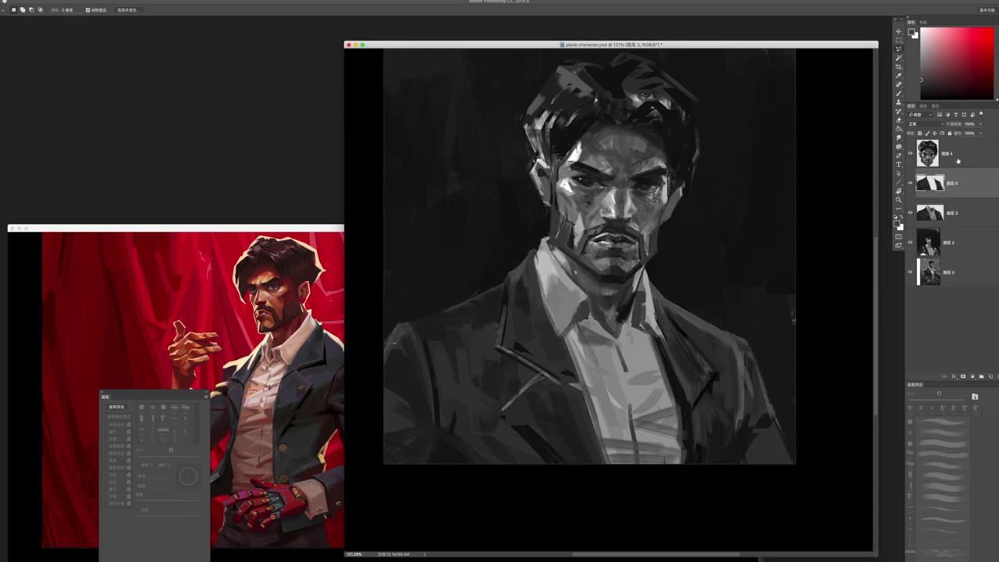
pyautogui.click(958, 160)
pyautogui.click(990, 377)
# - Brush a muted reddish-brown skin tone over the face on the new layer and set its blend mode to Overlay
pyautogui.press('b')
pyautogui.press(']')
pyautogui.press(']')
pyautogui.press(']')
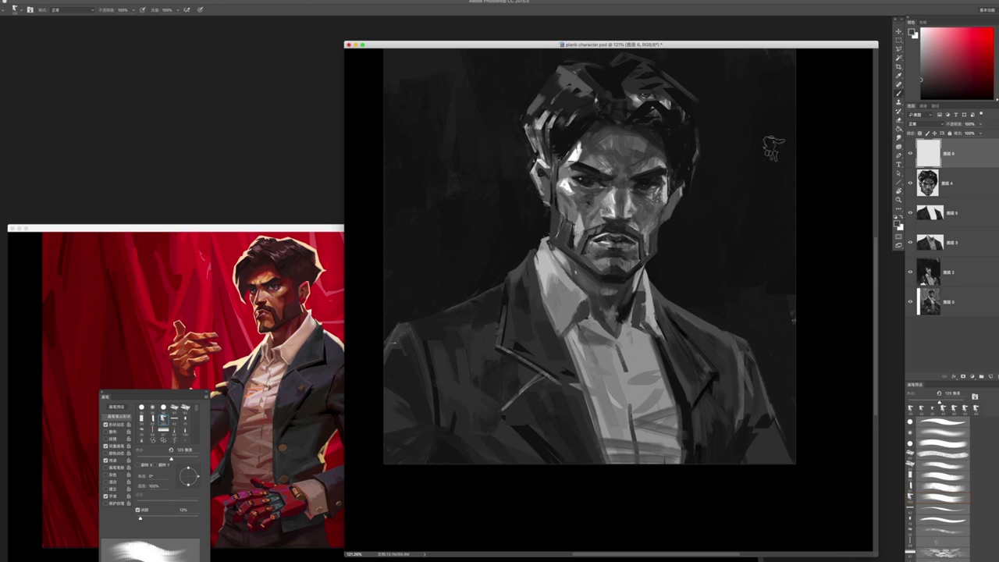
pyautogui.click(935, 68)
pyautogui.press(']')
pyautogui.press(']')
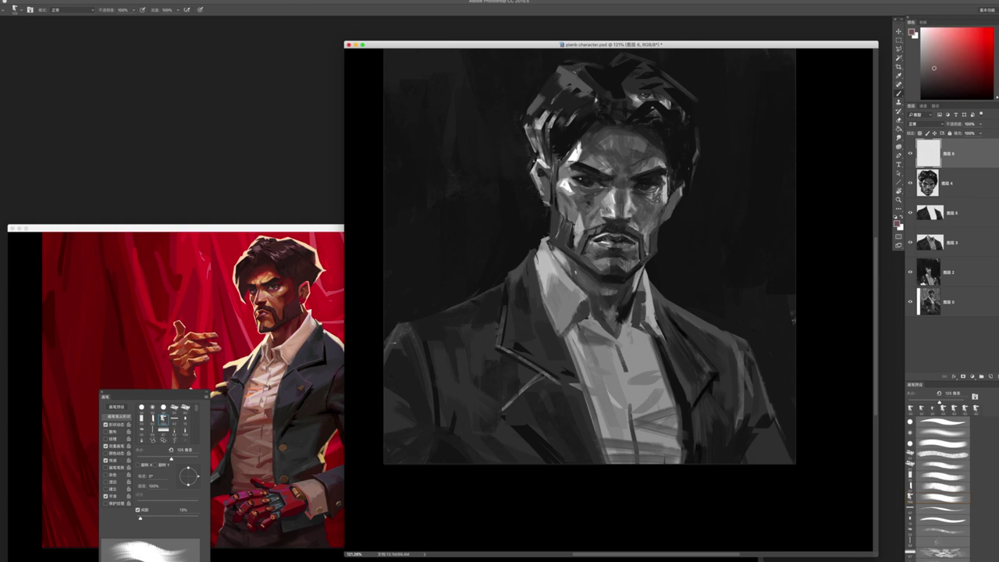
pyautogui.click(939, 58)
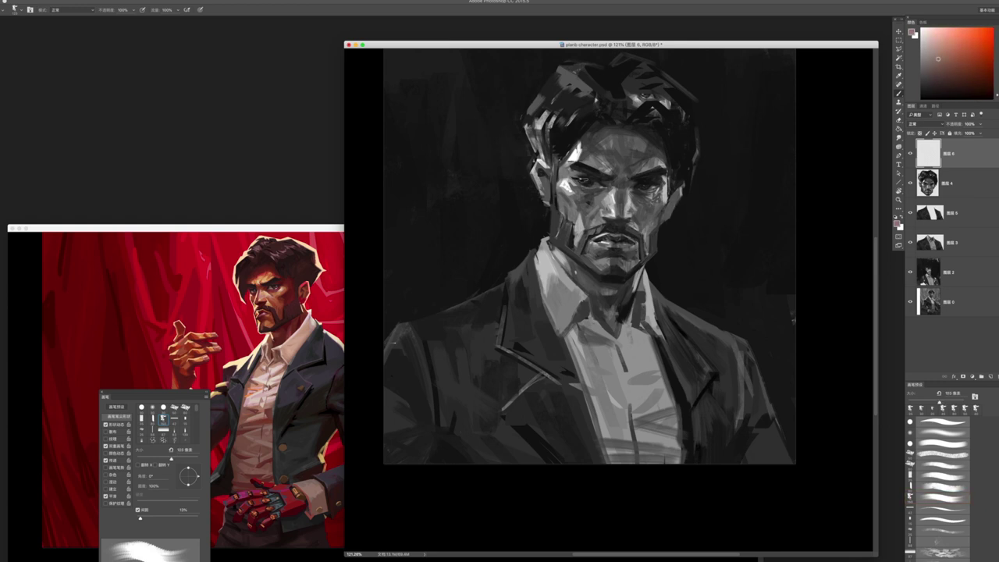
pyautogui.moveTo(592, 140); pyautogui.dragTo(601, 263)
pyautogui.click(929, 124)
pyautogui.click(925, 201)
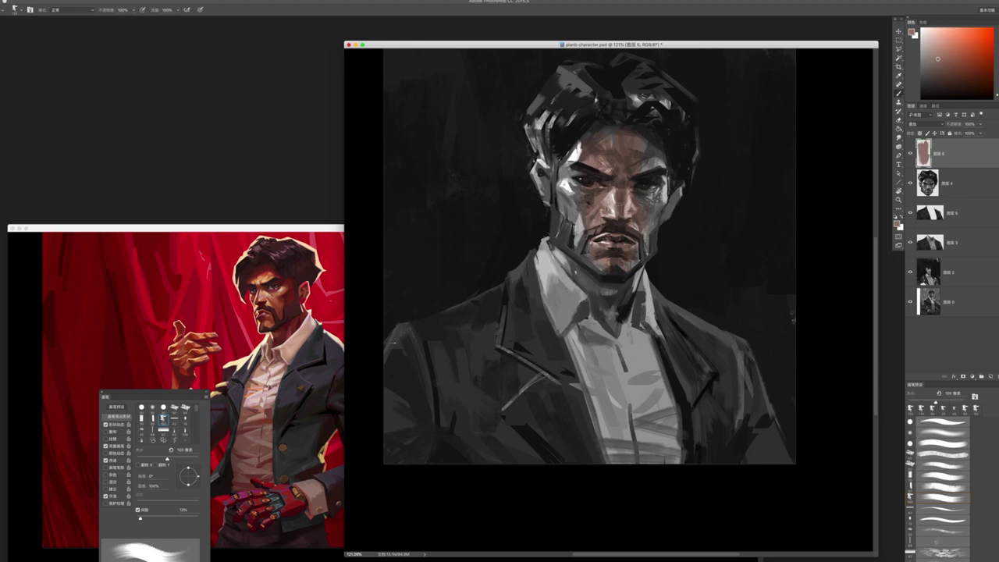
# - Tint the neck and the middle of the forehead with a brown skin tone using a smaller brush
pyautogui.press('[')
pyautogui.moveTo(587, 273); pyautogui.dragTo(617, 323)
pyautogui.keyDown('alt'); pyautogui.click(624, 159); pyautogui.keyUp('alt')
pyautogui.moveTo(618, 184); pyautogui.dragTo(620, 139)
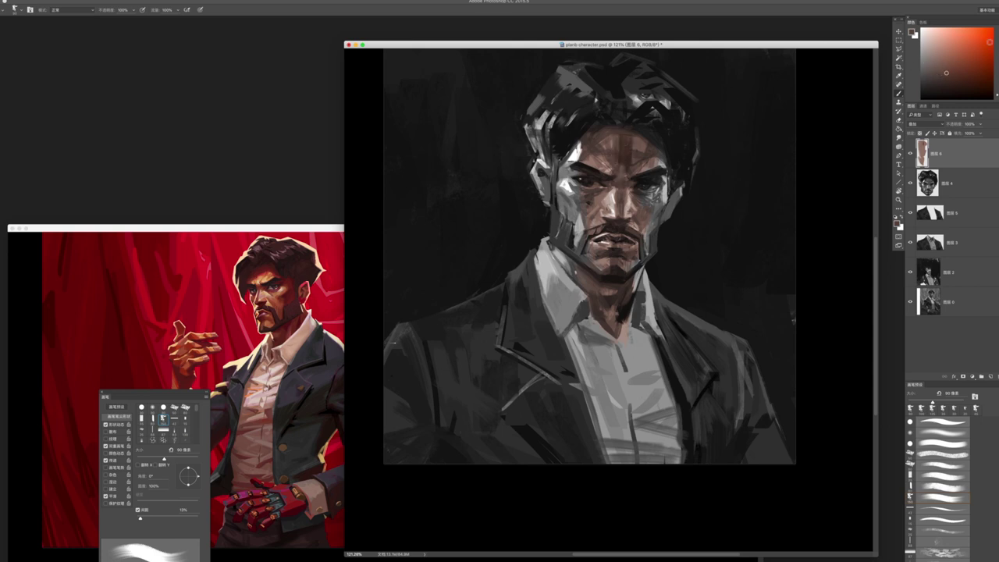
# - Paint warmer reddish brown over both cheeks and the areas below the eyes
pyautogui.scroll(3, 597, 207)
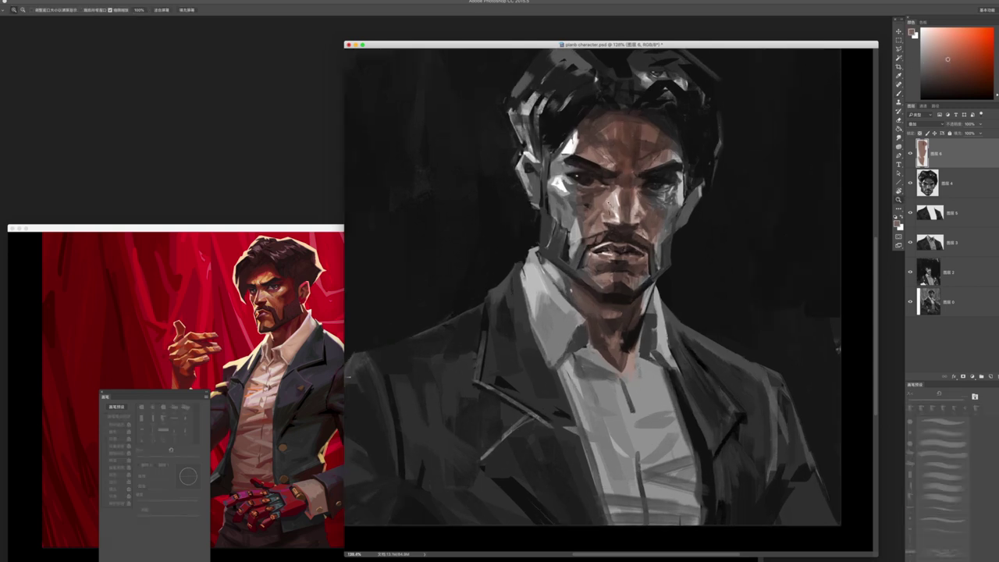
pyautogui.moveTo(570, 195); pyautogui.dragTo(587, 215)
pyautogui.moveTo(664, 195); pyautogui.dragTo(689, 216)
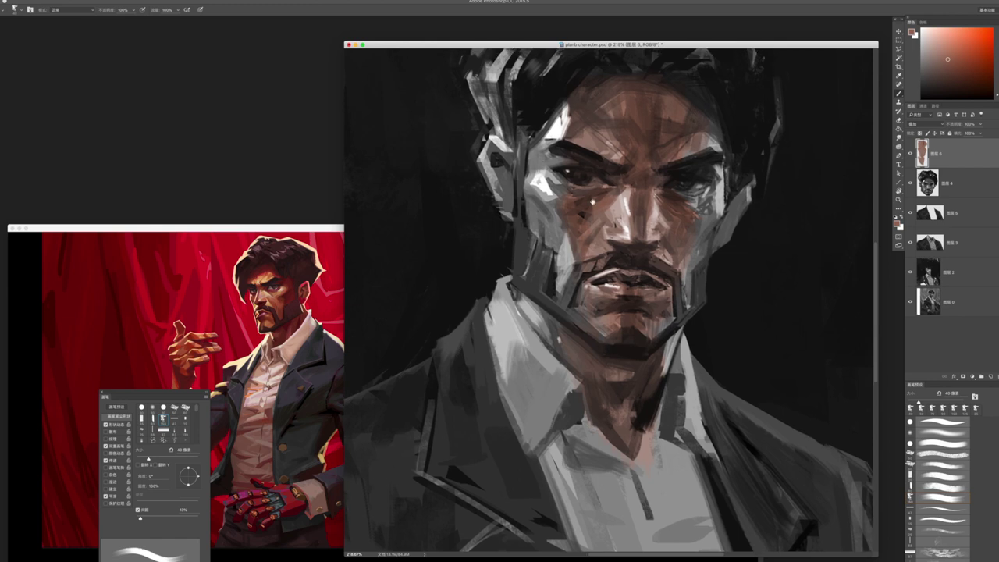
pyautogui.scroll(2, 602, 159)
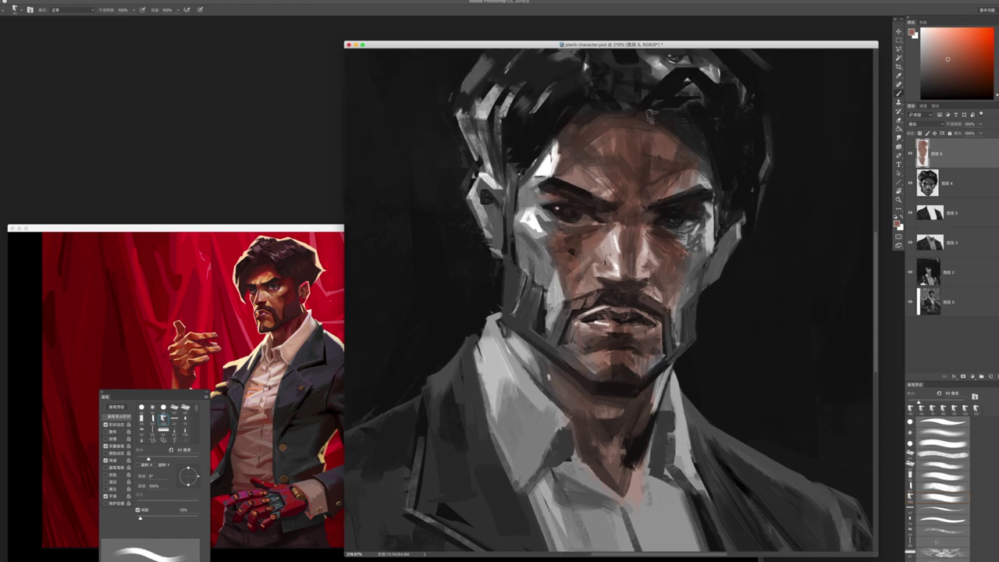
pyautogui.scroll(-3, 654, 116)
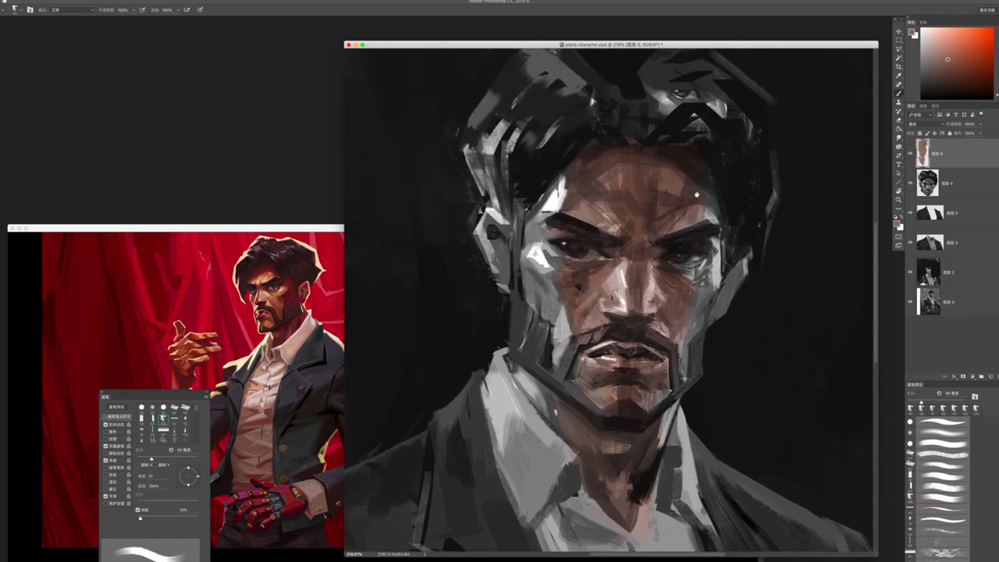
pyautogui.scroll(1, 708, 166)
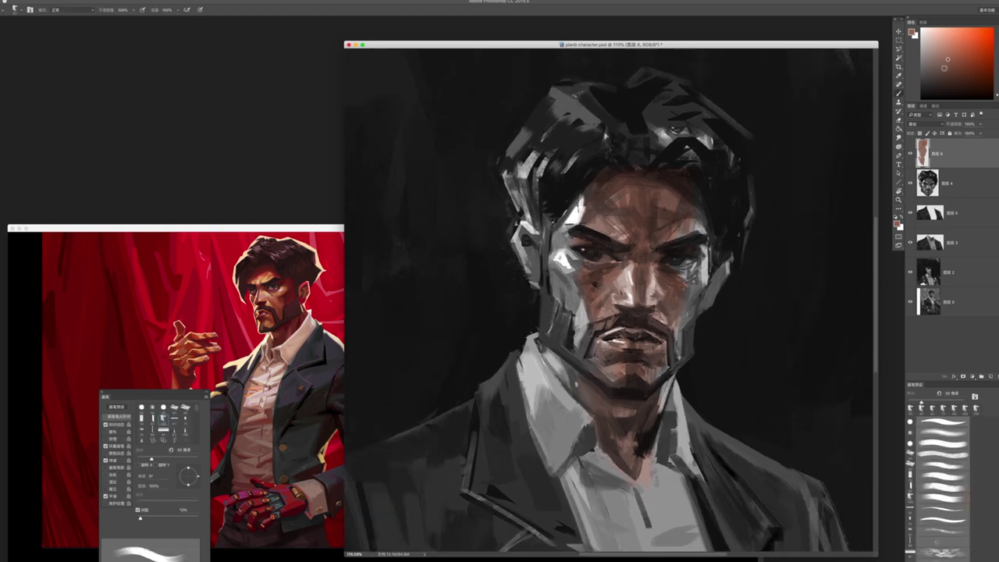
# - Tint the hair with a muted brown, covering the top and the side strands
pyautogui.keyDown('alt'); pyautogui.click(584, 142); pyautogui.keyUp('alt')
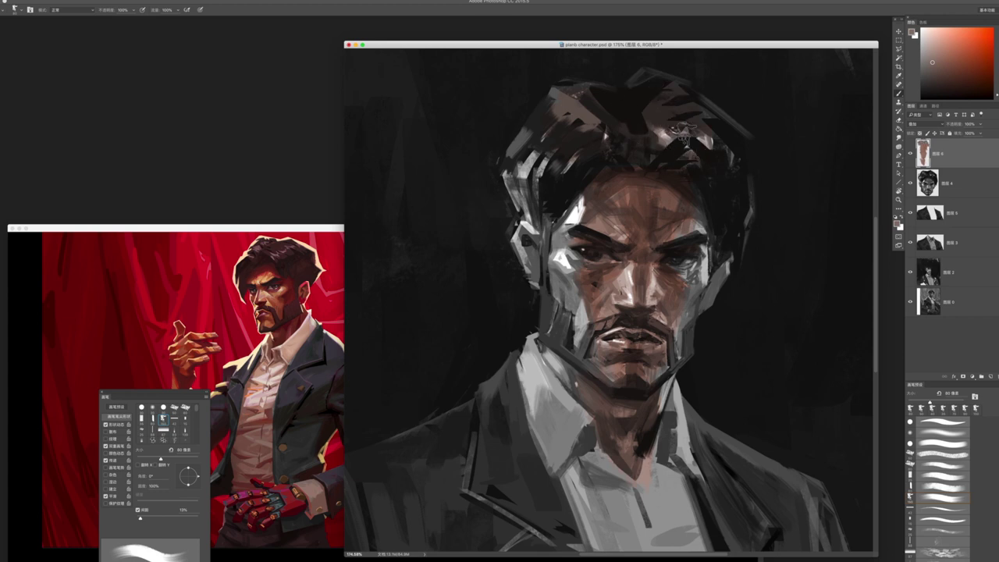
pyautogui.press('[')
pyautogui.keyDown('alt'); pyautogui.click(704, 196); pyautogui.keyUp('alt')
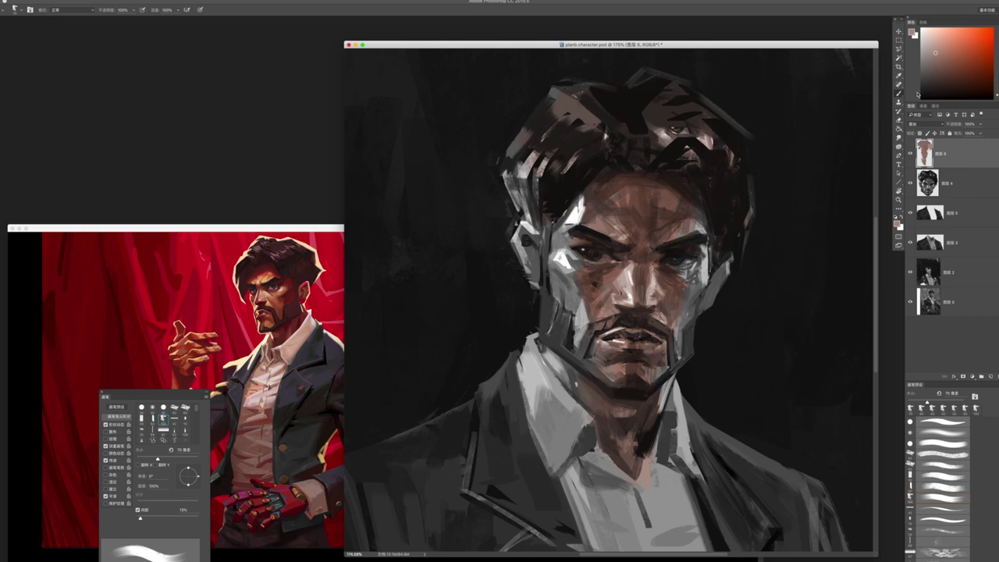
pyautogui.press(']')
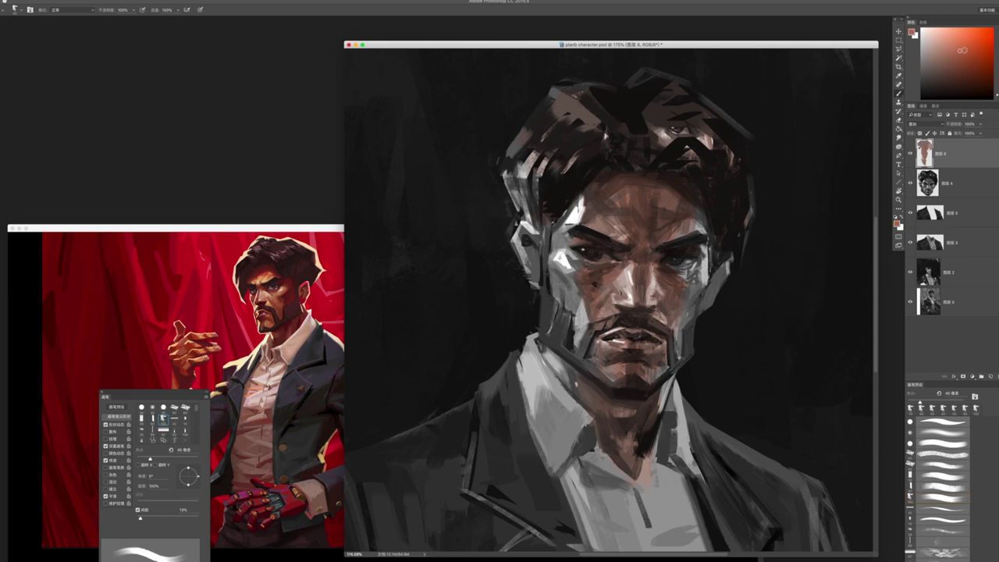
# - Paint saturated orange-red light down the right side of the face, from the temple past the eye to the chin
pyautogui.click(990, 43)
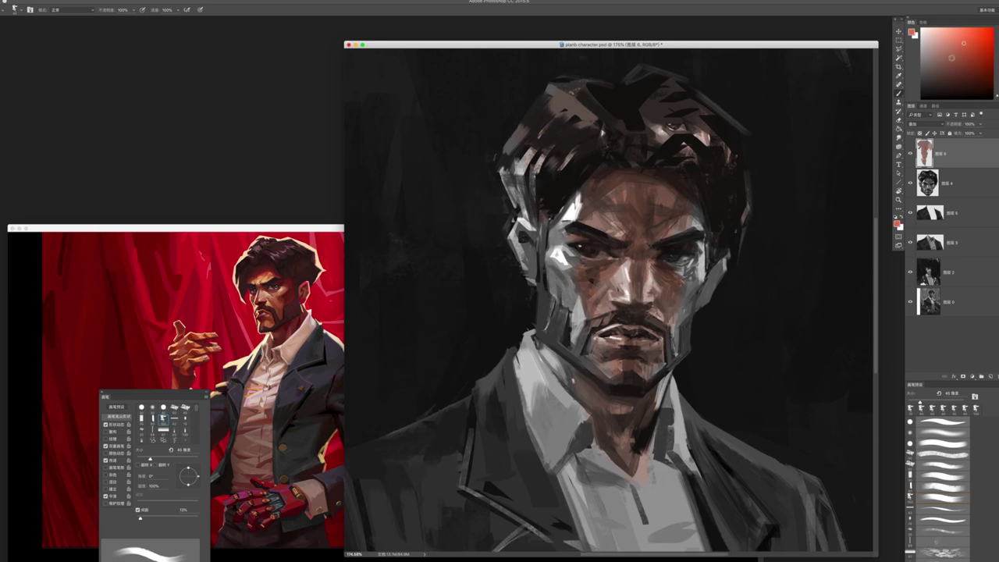
pyautogui.click(965, 55)
pyautogui.moveTo(691, 235)
pyautogui.mouseDown()
pyautogui.moveTo(701, 212)
pyautogui.moveTo(693, 208)
pyautogui.mouseUp()
pyautogui.click(966, 41)
pyautogui.press('[')
pyautogui.press('[')
pyautogui.press('[')
pyautogui.press('[')
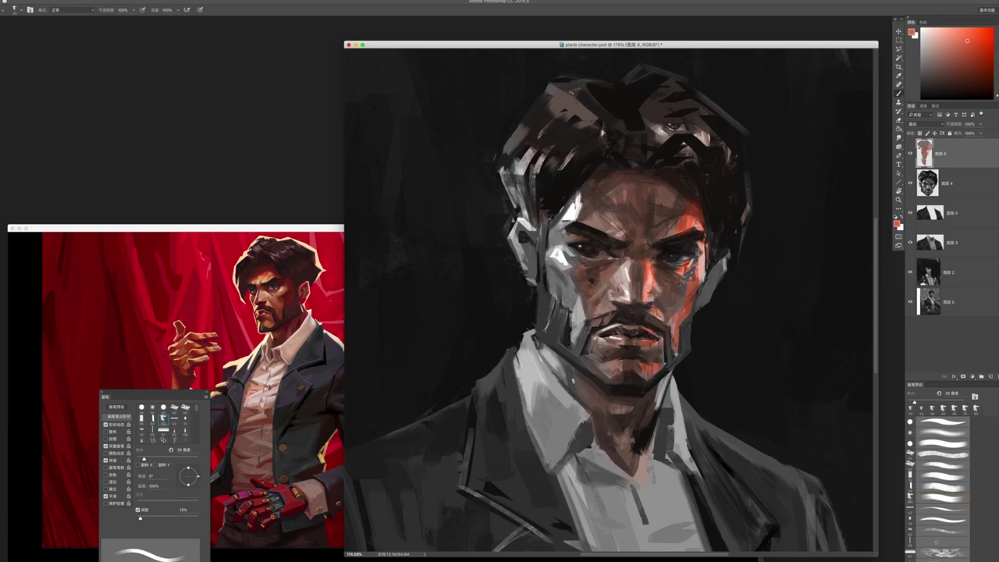
# - Extend the orange-red light onto the ear and jaw edge on the right side of the head
pyautogui.press('z')
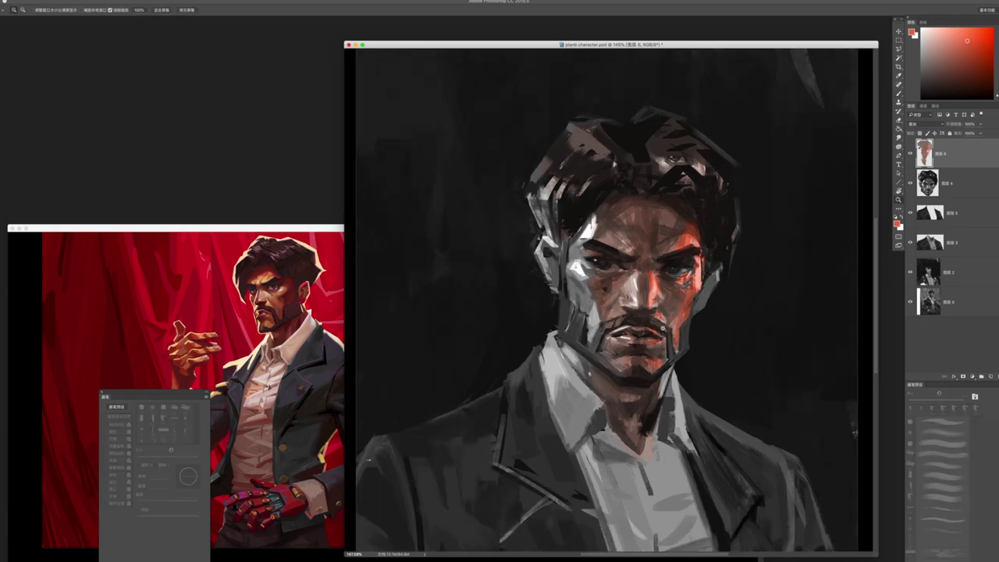
pyautogui.hotkey('ctrl', '-')
pyautogui.hotkey('ctrl', '-')
pyautogui.hotkey('ctrl', '0')
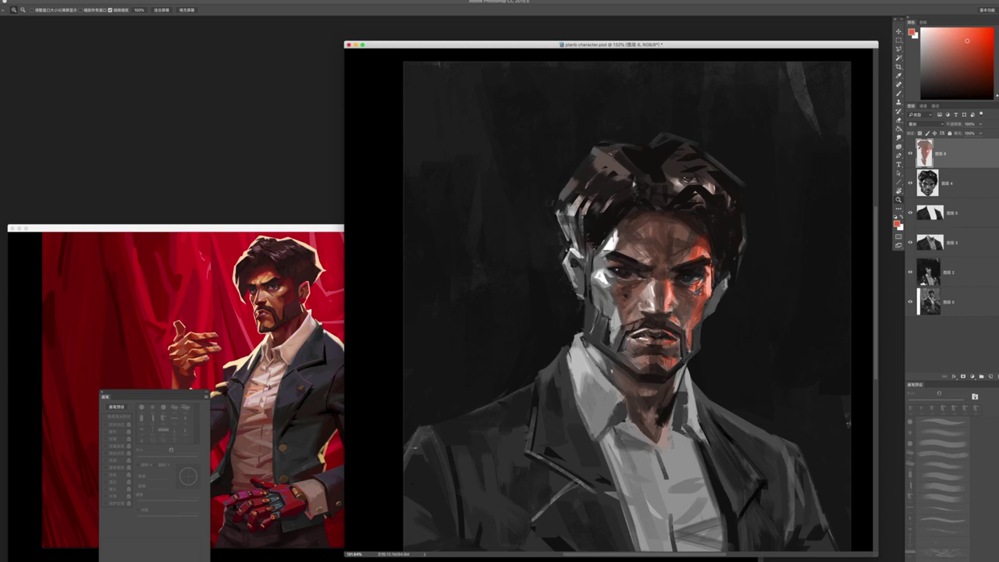
pyautogui.press('b')
pyautogui.scroll(3, 704, 324)
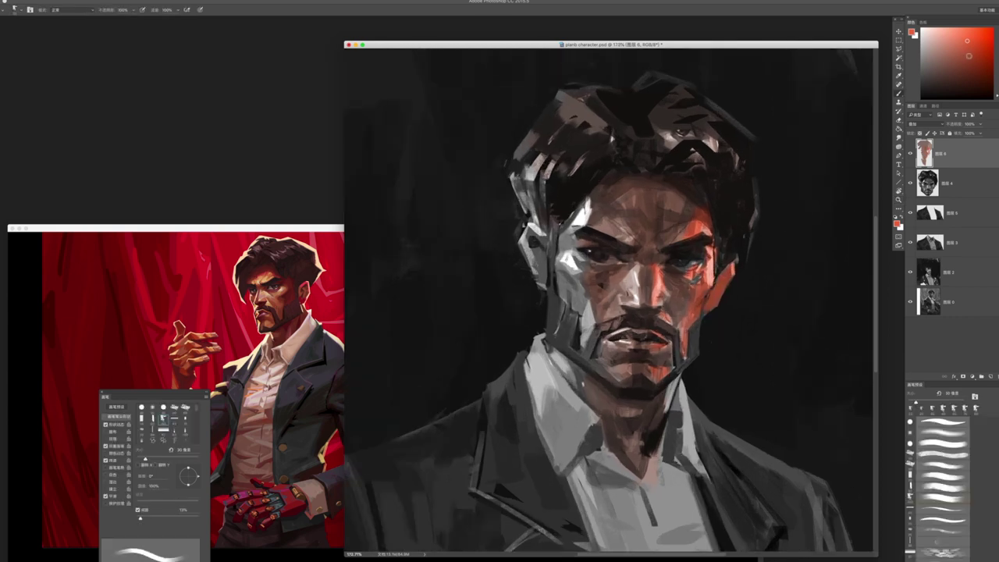
pyautogui.moveTo(695, 323); pyautogui.dragTo(695, 359)
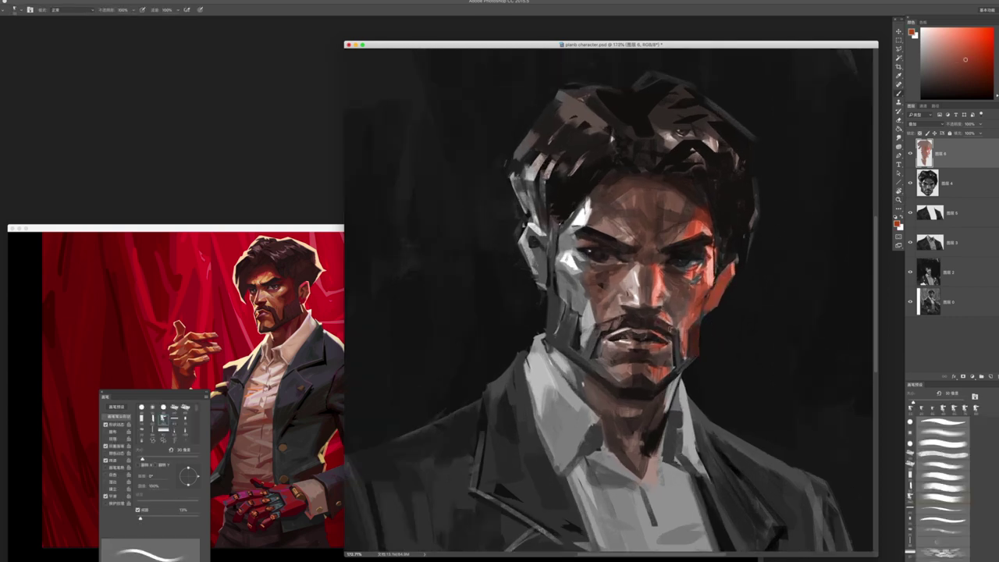
pyautogui.press('[')
pyautogui.press(']')
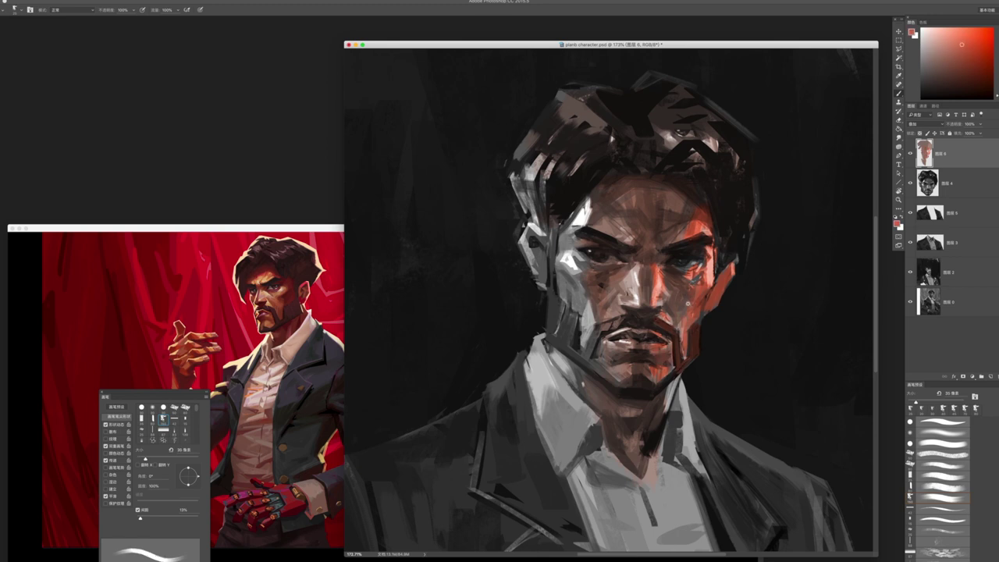
# - Strengthen the red light around the right eye, outer cheek and jaw with deeper, more saturated reds
pyautogui.scroll(3, 687, 303)
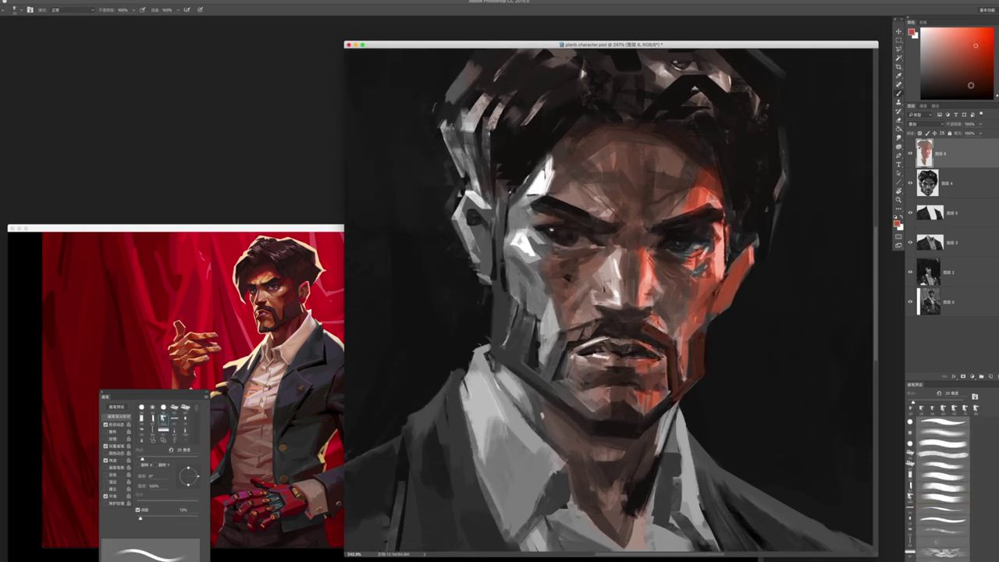
pyautogui.press(']')
pyautogui.press(']')
pyautogui.moveTo(720, 234); pyautogui.dragTo(723, 276)
pyautogui.keyDown('alt'); pyautogui.click(722, 247); pyautogui.keyUp('alt')
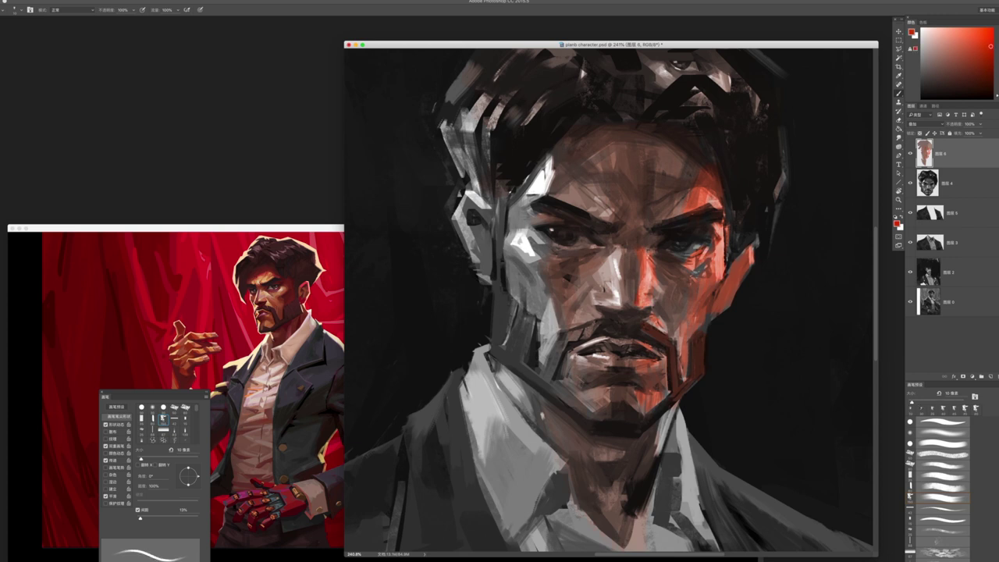
pyautogui.press(']')
# - Paint bright orange-red light on the right side of the shirt collar with a larger brush
pyautogui.scroll(-5, 585, 316)
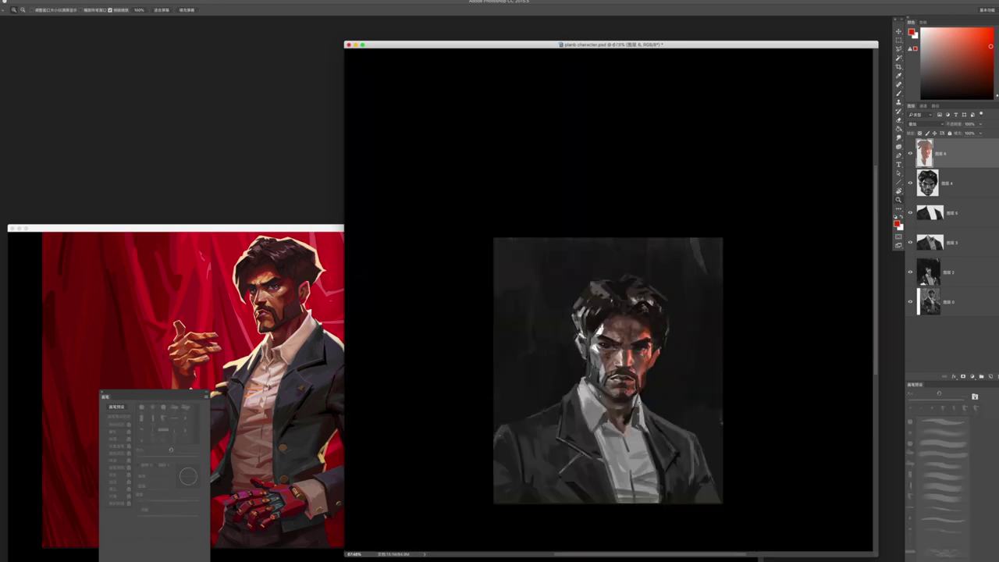
pyautogui.scroll(3, 585, 317)
pyautogui.scroll(-2, 574, 312)
pyautogui.press(']')
pyautogui.press(']')
pyautogui.press(']')
pyautogui.press(']')
pyautogui.press(']')
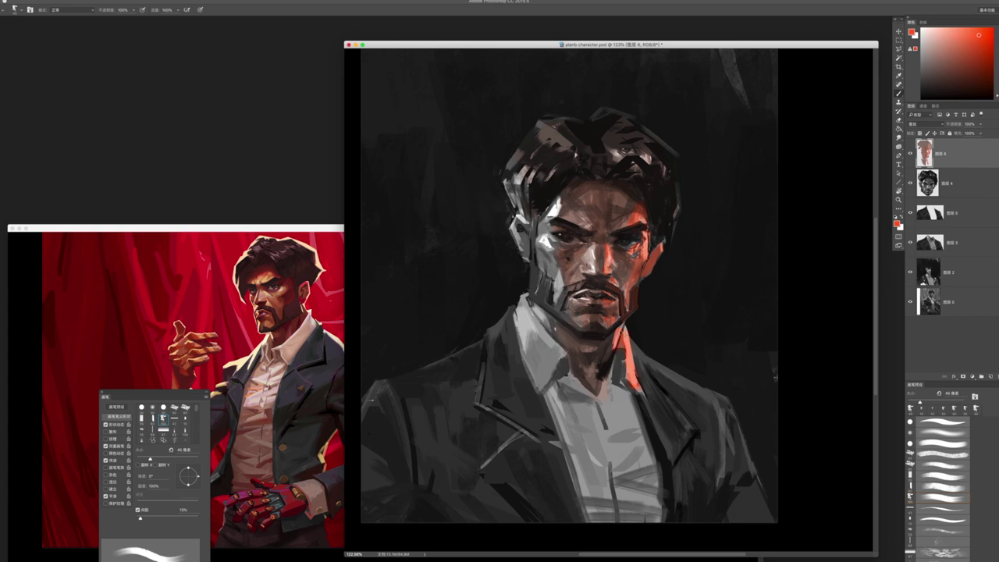
# - Paint orange-red light over the jacket's right shoulder, lapel and sleeve edge
pyautogui.press(']')
pyautogui.press(']')
pyautogui.press(']')
pyautogui.moveTo(638, 353); pyautogui.dragTo(690, 403)
pyautogui.moveTo(656, 367)
pyautogui.mouseDown()
pyautogui.moveTo(721, 413)
pyautogui.moveTo(766, 516)
pyautogui.mouseUp()
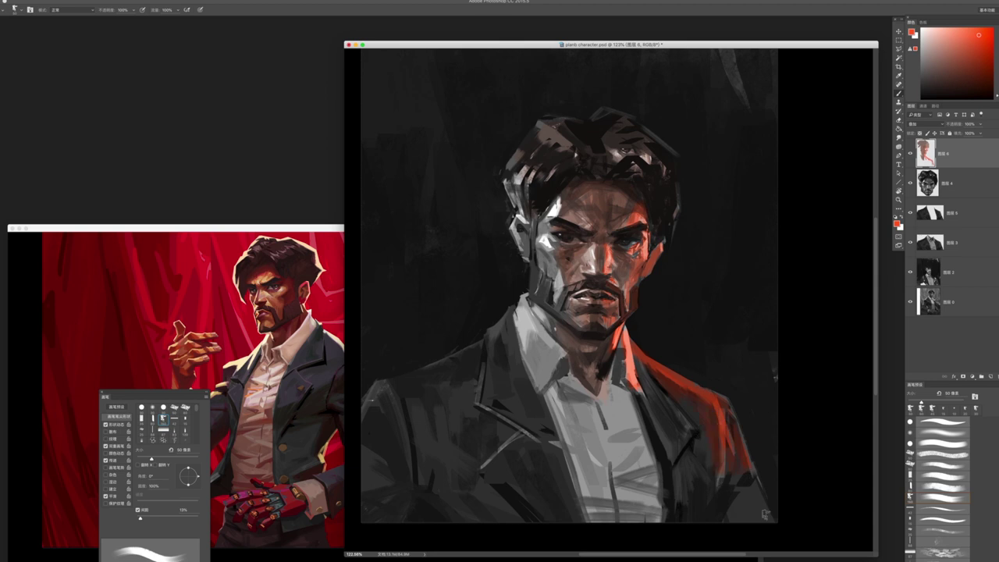
pyautogui.press(']')
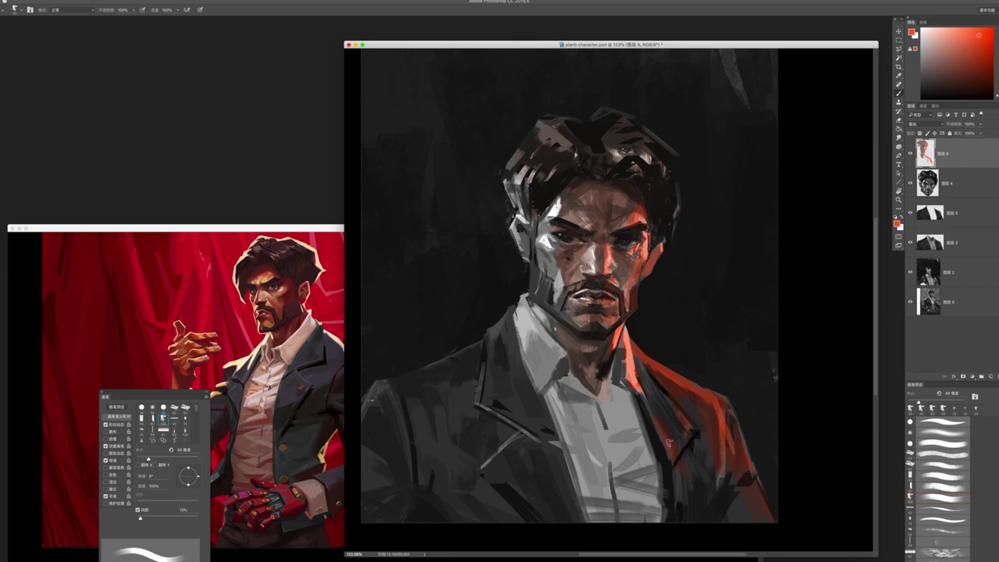
pyautogui.moveTo(562, 313); pyautogui.dragTo(621, 281)
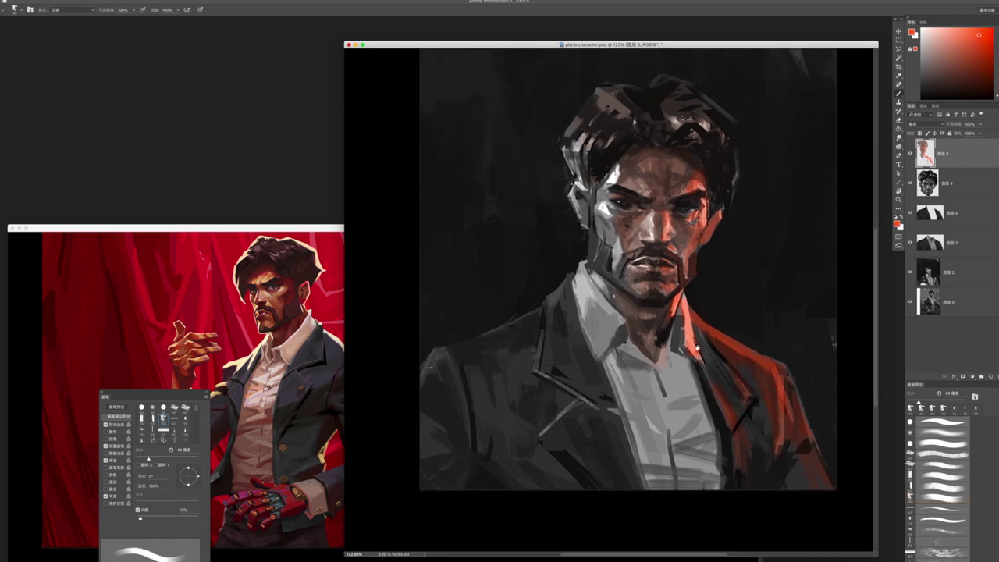
# - Switch the brush colour to cyan and paint cool light on the left side of the face and hair
pyautogui.press('z')
pyautogui.moveTo(679, 327)
pyautogui.mouseDown()
pyautogui.moveTo(624, 320)
pyautogui.moveTo(674, 268)
pyautogui.moveTo(703, 258)
pyautogui.mouseUp()
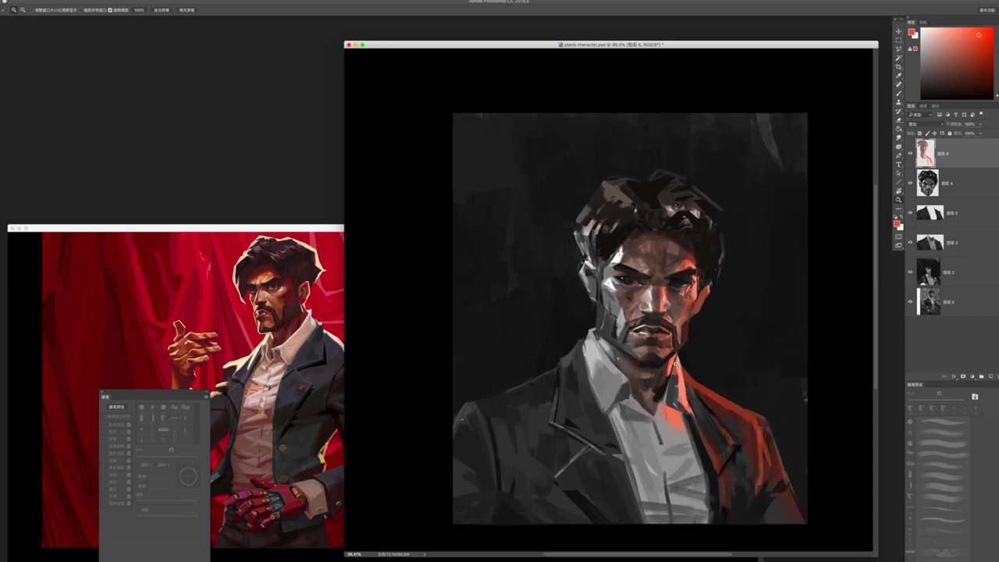
pyautogui.press('b')
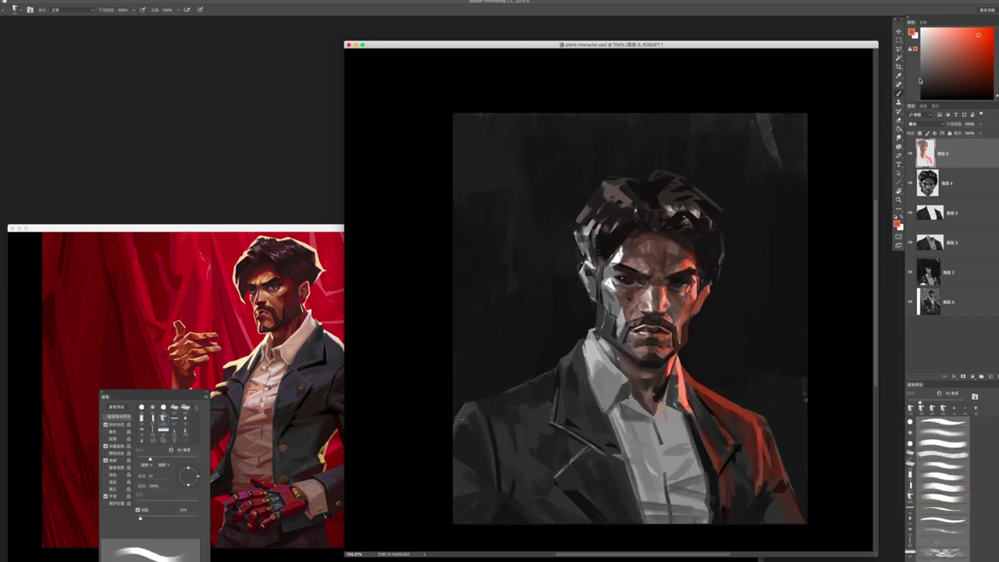
pyautogui.moveTo(997, 30); pyautogui.dragTo(997, 64)
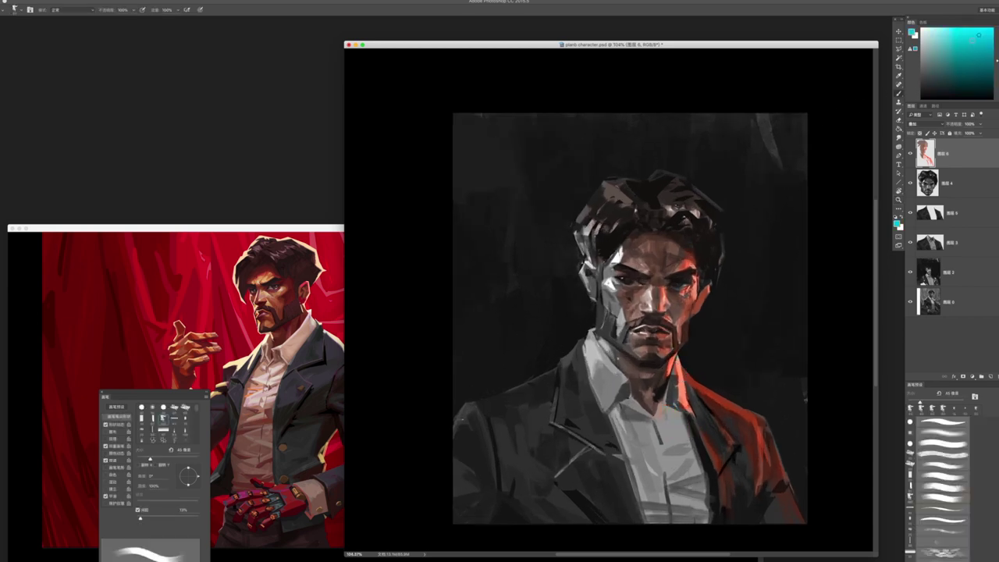
pyautogui.moveTo(608, 285); pyautogui.dragTo(607, 295)
pyautogui.moveTo(646, 270); pyautogui.dragTo(668, 267)
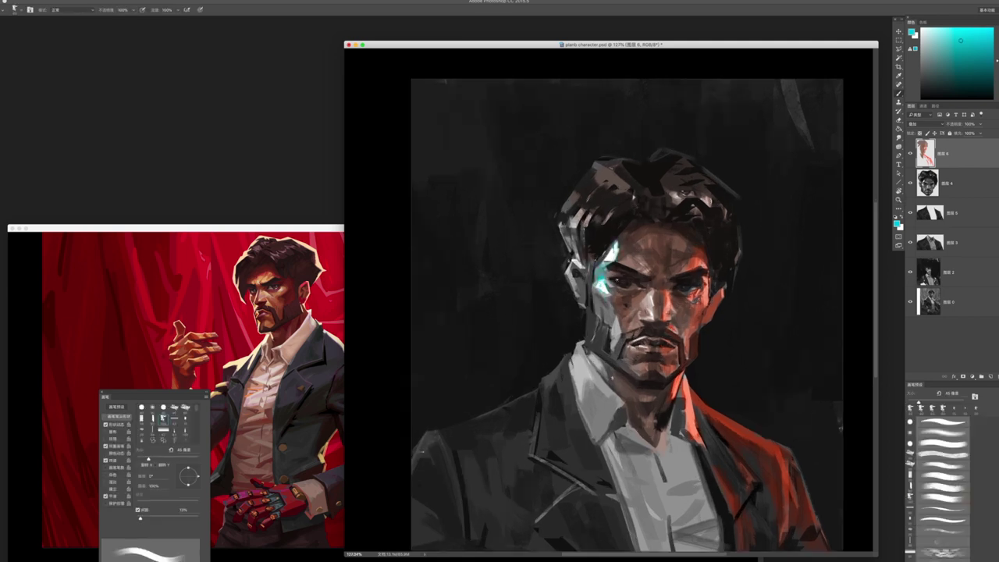
pyautogui.moveTo(614, 306)
pyautogui.mouseDown()
pyautogui.moveTo(615, 340)
pyautogui.moveTo(606, 324)
pyautogui.mouseUp()
pyautogui.moveTo(580, 228); pyautogui.dragTo(574, 194)
# - Paint cyan light along the jacket's left shoulder and upper sleeve and across the chest beside the lapel
pyautogui.moveTo(584, 348)
pyautogui.mouseDown()
pyautogui.moveTo(577, 388)
pyautogui.moveTo(556, 383)
pyautogui.moveTo(632, 267)
pyautogui.mouseUp()
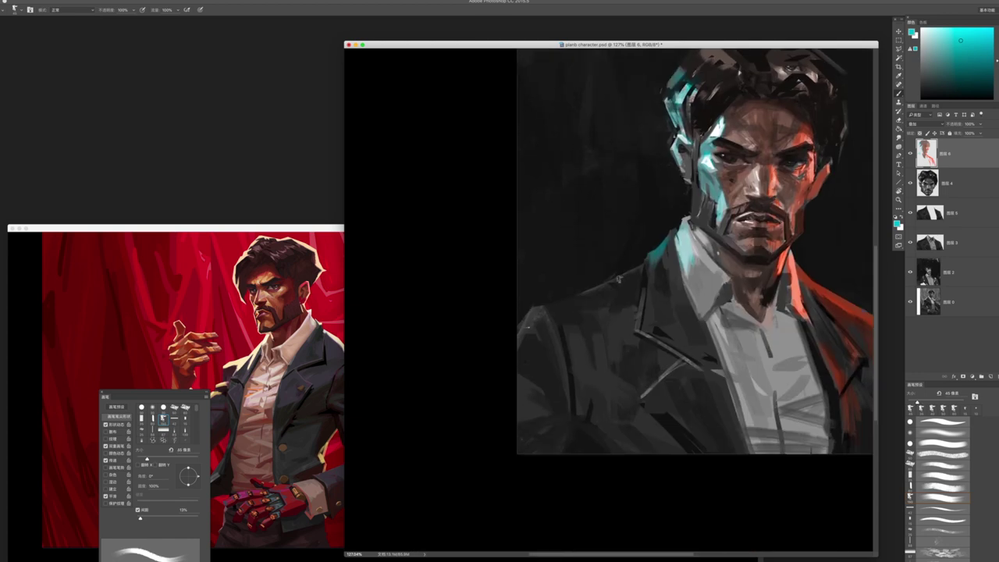
pyautogui.moveTo(521, 337); pyautogui.dragTo(545, 308)
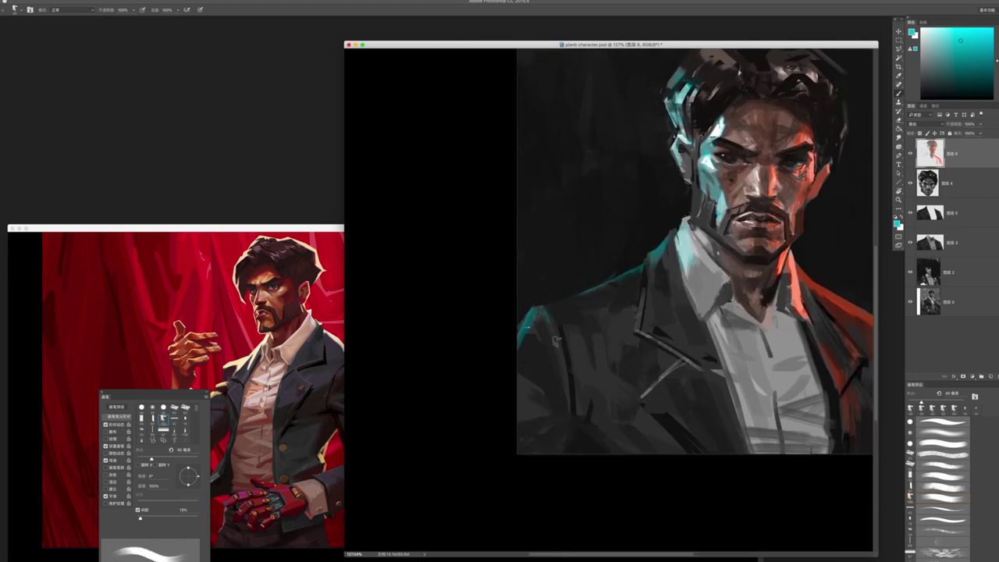
pyautogui.press(']')
pyautogui.press(']')
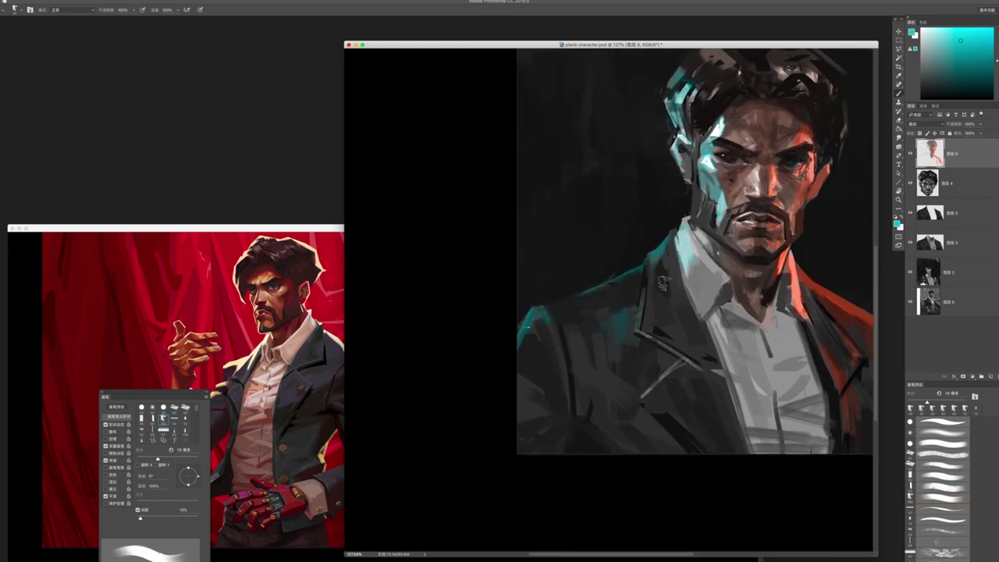
# - Paint cyan light on the left side of the shirt collar and neck with a 40-pixel brush
pyautogui.press('[')
pyautogui.press('[')
pyautogui.press('[')
pyautogui.moveTo(687, 283); pyautogui.dragTo(711, 201)
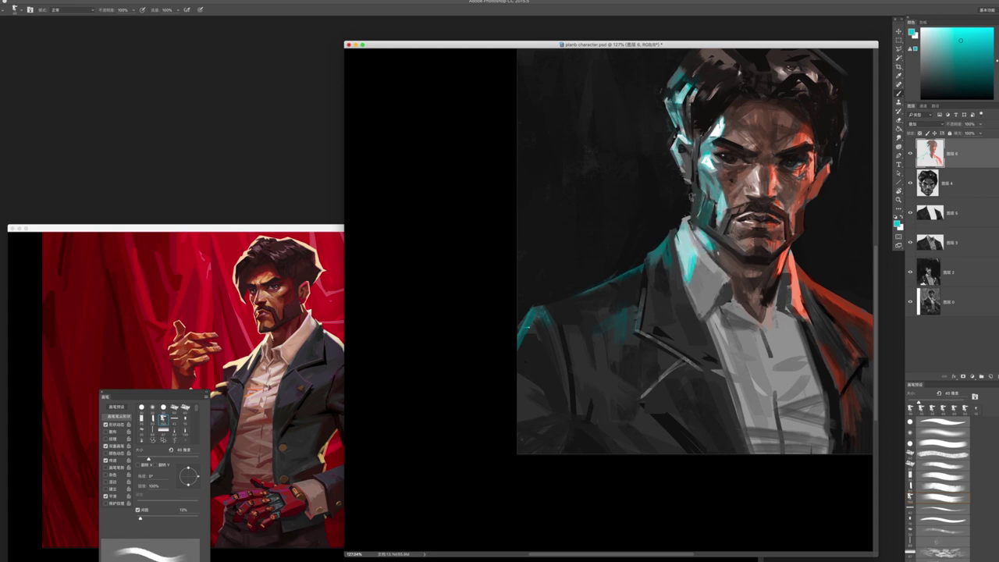
# - Refine the cyan light along the jaw, collar and jacket shoulder with smaller brush strokes
pyautogui.press('[')
pyautogui.press('z')
pyautogui.moveTo(738, 255)
pyautogui.mouseDown()
pyautogui.moveTo(703, 228)
pyautogui.moveTo(773, 223)
pyautogui.mouseUp()
pyautogui.press('b')
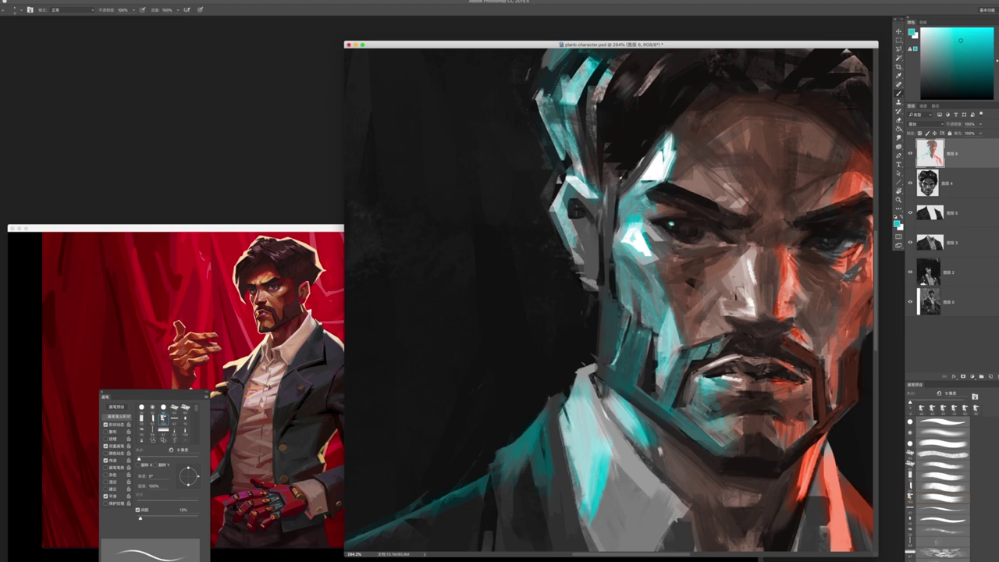
pyautogui.scroll(-5, 606, 264)
pyautogui.scroll(3, 606, 264)
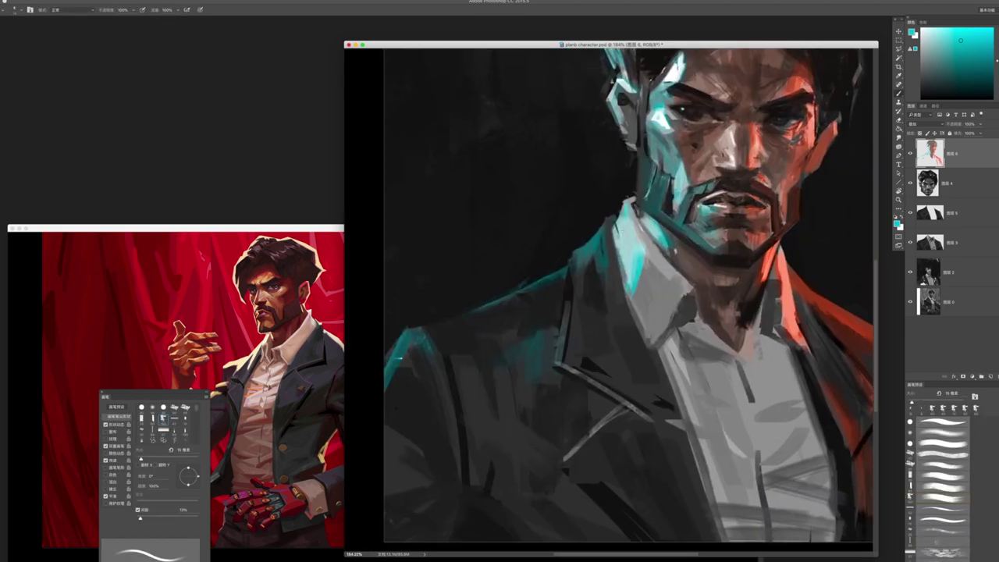
pyautogui.scroll(-2, 634, 339)
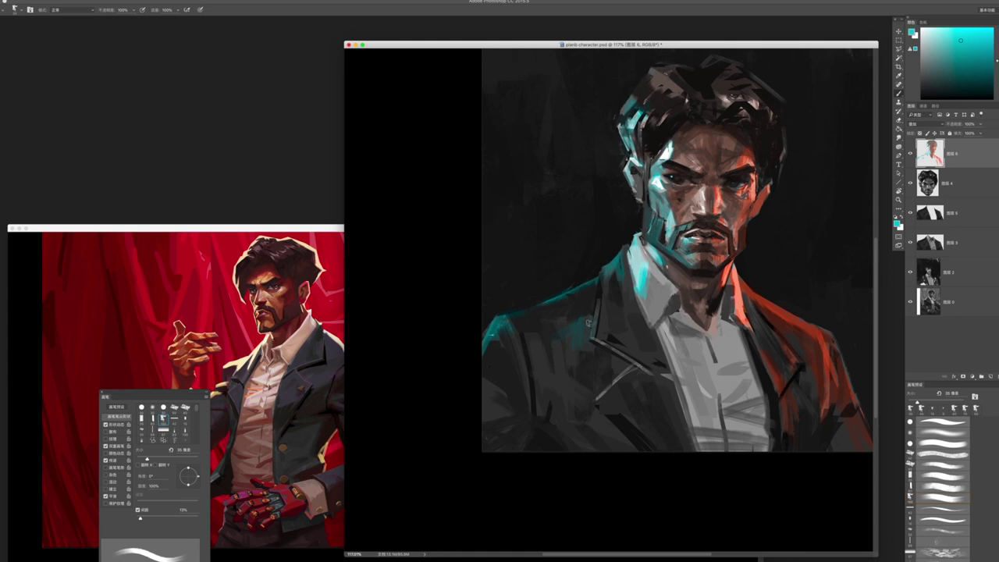
# - Flip the canvas horizontally and add fine cyan highlights on the nose, eye and mouth with a 10-pixel brush
pyautogui.press('z')
pyautogui.moveTo(587, 320); pyautogui.dragTo(567, 302)
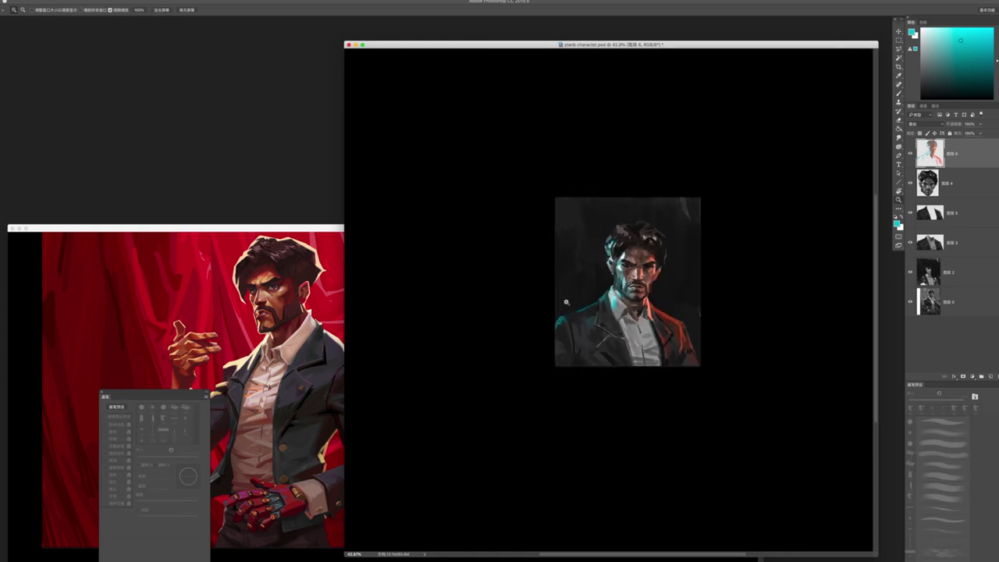
pyautogui.moveTo(655, 315); pyautogui.dragTo(668, 315)
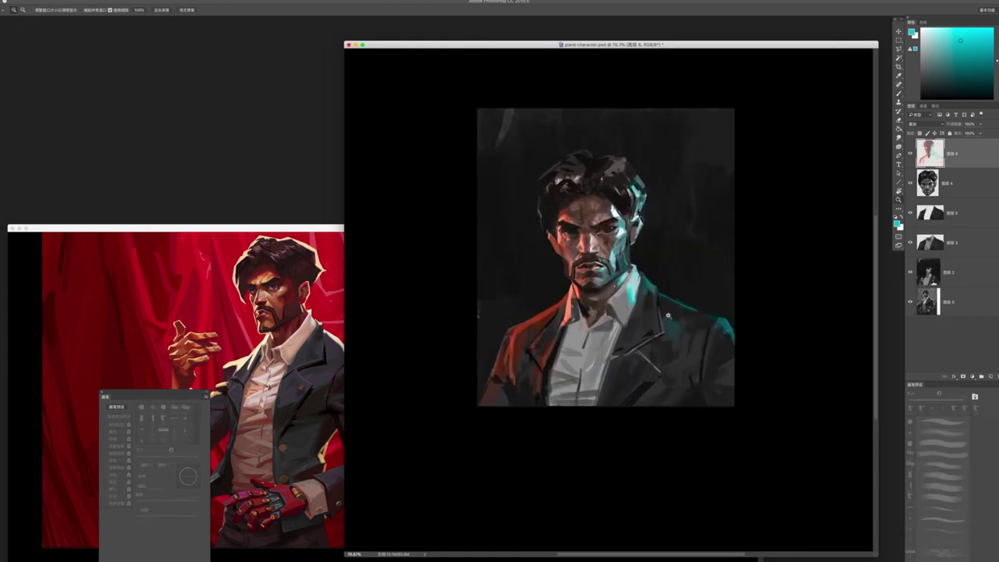
pyautogui.moveTo(616, 228); pyautogui.dragTo(631, 229)
pyautogui.press('b')
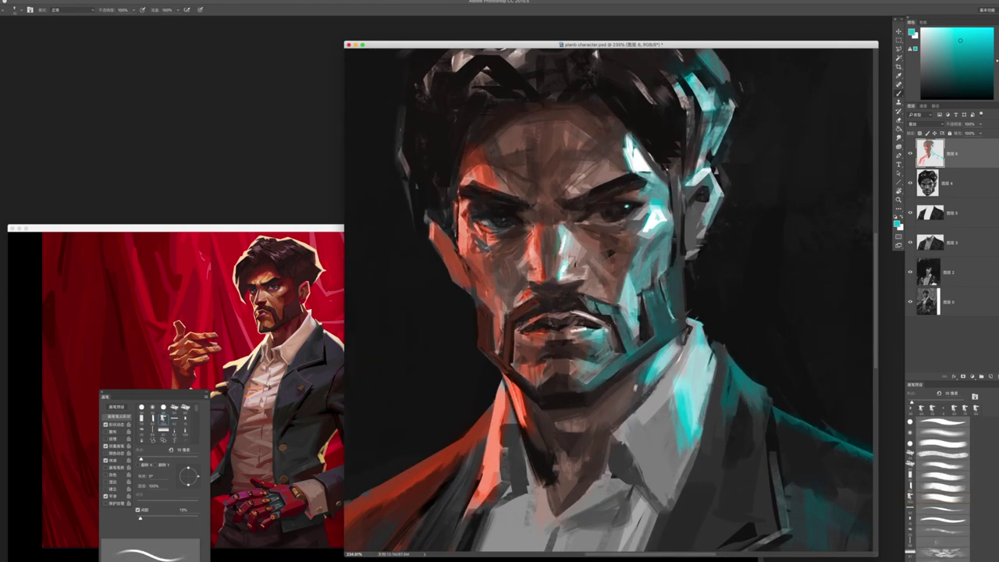
pyautogui.press('z')
pyautogui.moveTo(575, 324)
pyautogui.mouseDown()
pyautogui.moveTo(547, 324)
pyautogui.moveTo(574, 324)
pyautogui.mouseUp()
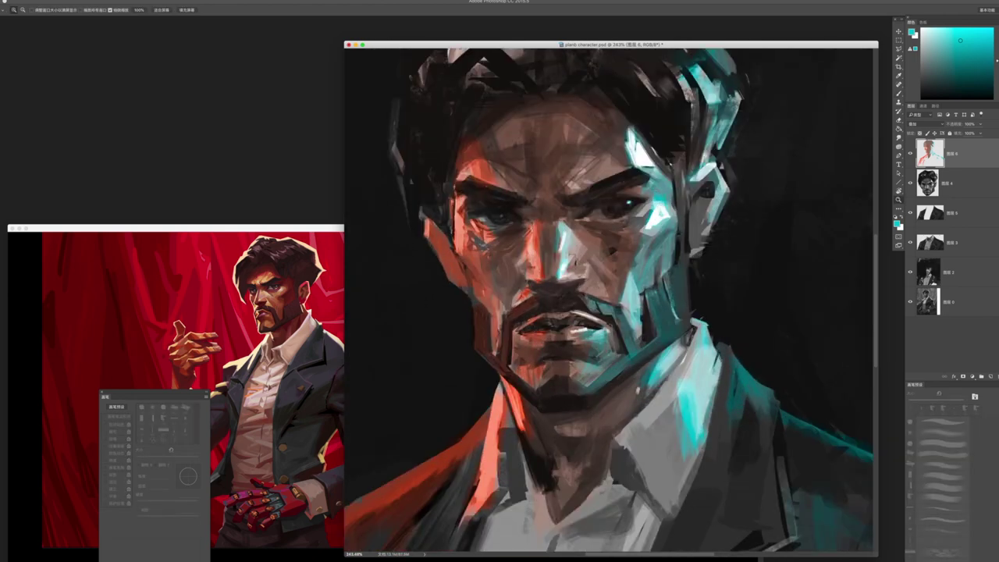
pyautogui.press('b')
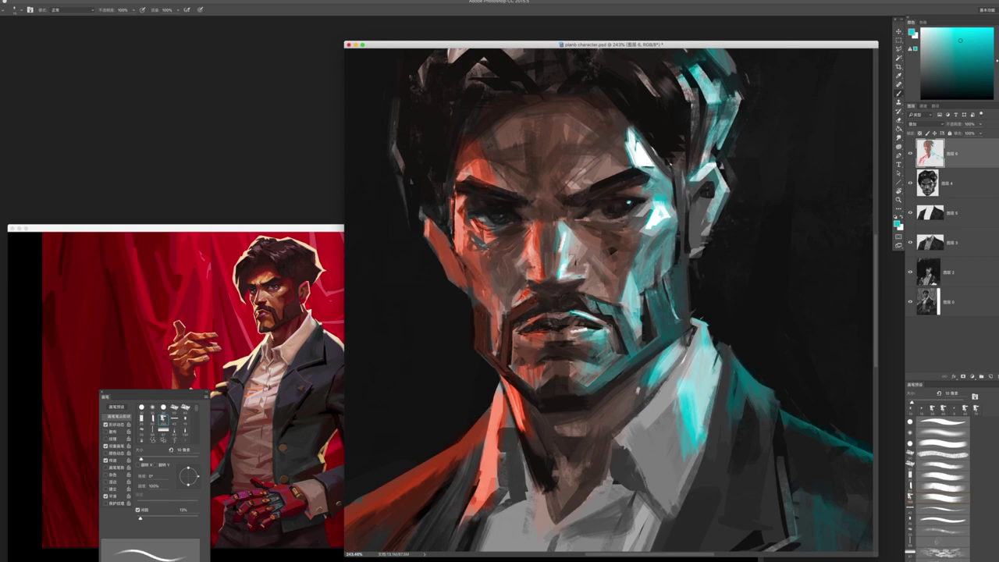
# - Sample red from the warm-lit side of the face and tint the lips with a 20-pixel brush
pyautogui.hotkey('ctrl', '-')
pyautogui.hotkey('ctrl', '-')
pyautogui.hotkey('ctrl', '-')
pyautogui.hotkey('ctrl', '-')
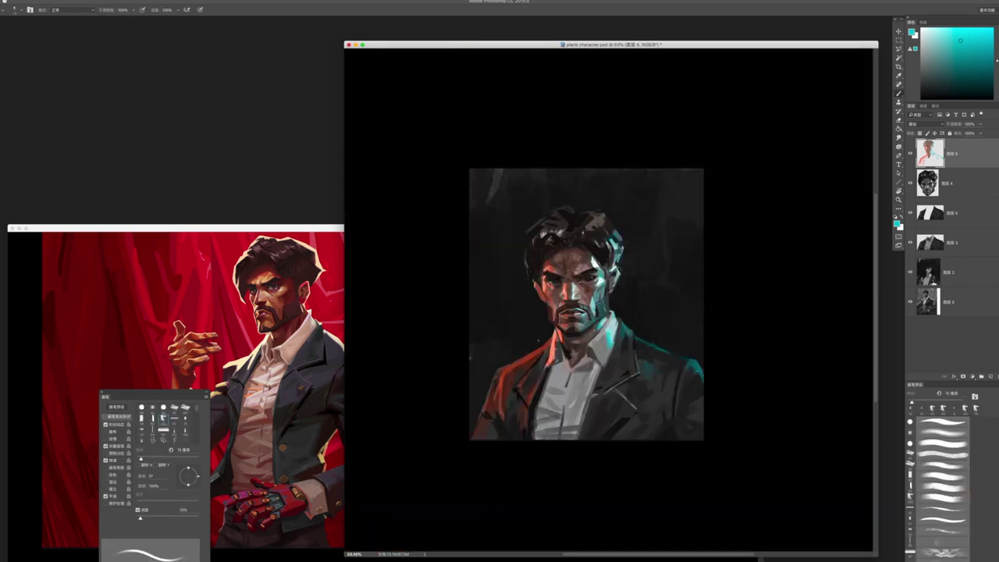
pyautogui.scroll(6, 580, 301)
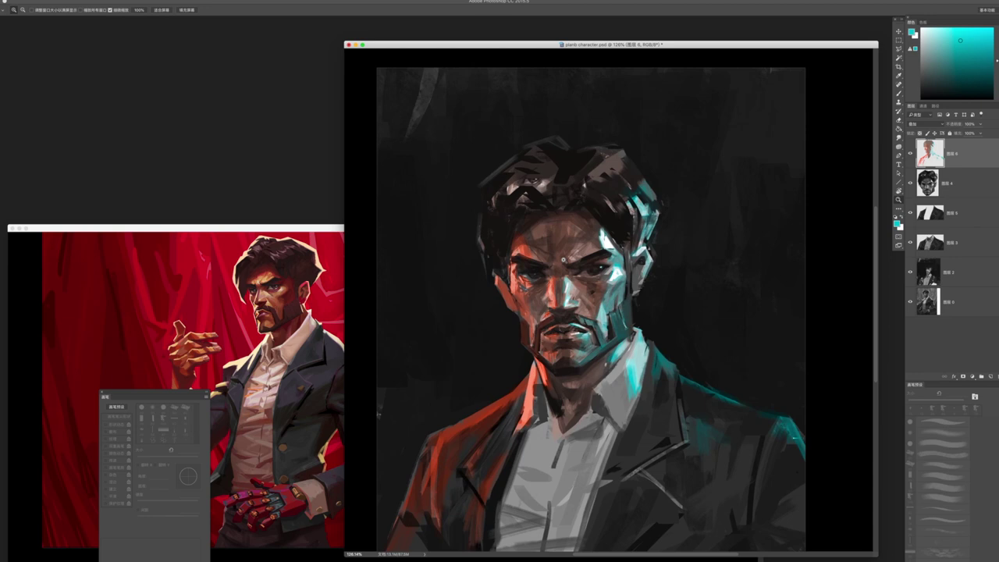
pyautogui.keyDown('alt'); pyautogui.click(543, 333); pyautogui.keyUp('alt')
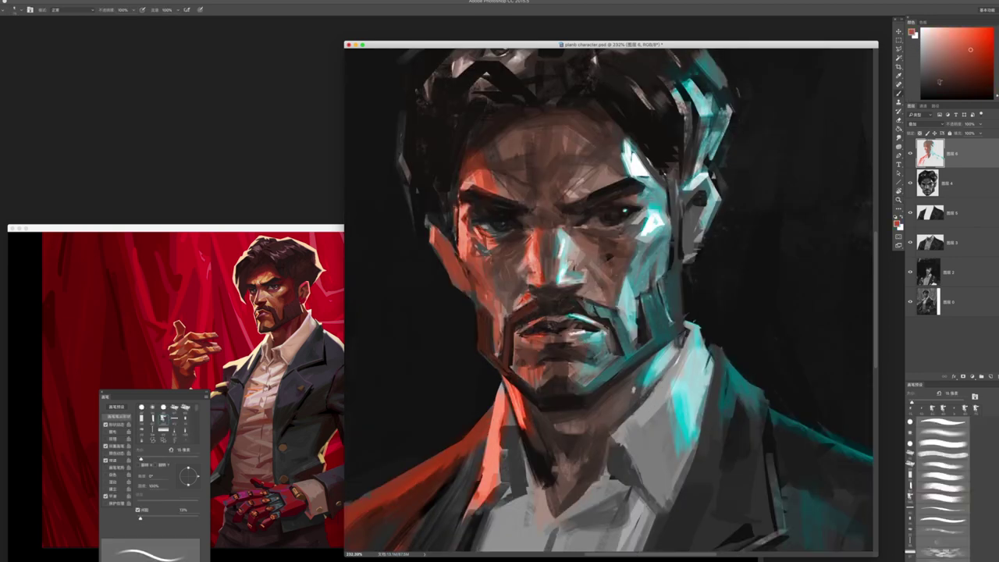
pyautogui.press(']')
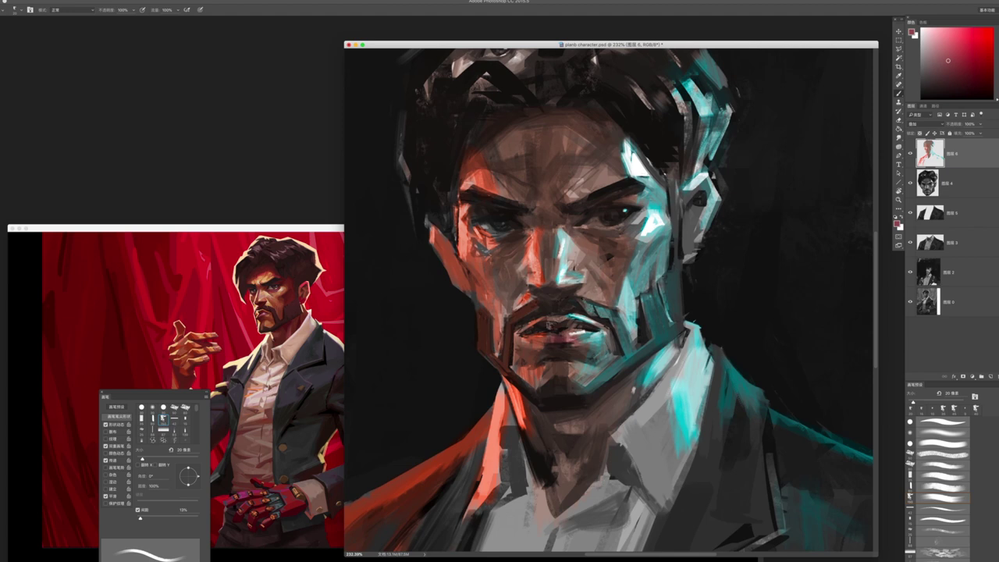
# - Deepen the lips with a muted crimson colour based on tones sampled around the mouth
pyautogui.keyDown('alt'); pyautogui.click(545, 312); pyautogui.keyUp('alt')
pyautogui.scroll(2, 545, 313)
pyautogui.keyDown('alt'); pyautogui.click(570, 324); pyautogui.keyUp('alt')
pyautogui.click(950, 60)
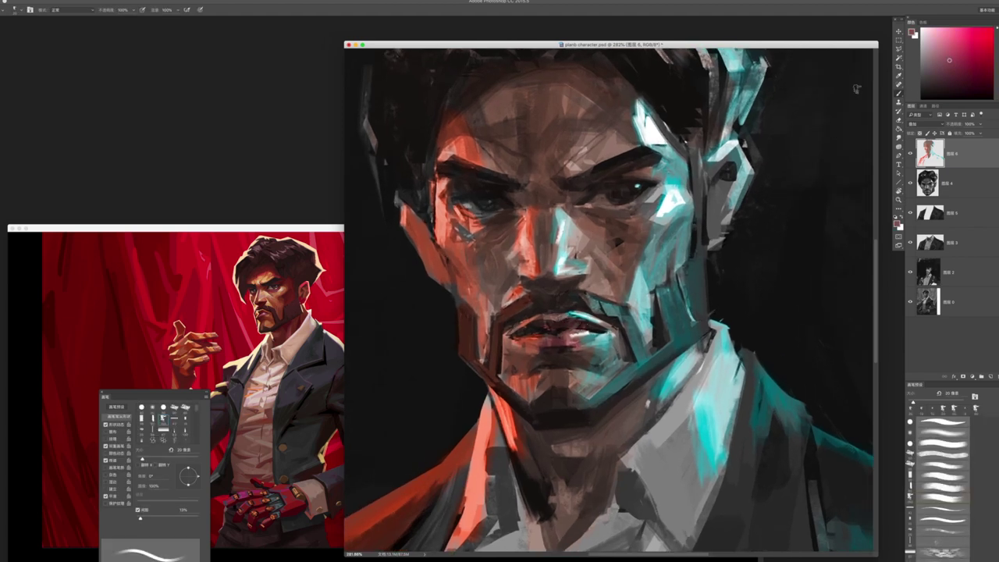
pyautogui.press('[')
pyautogui.press(']')
# - Sample orange-brown beside the nose bridge and paint warm touches around the eye socket and nose with a small brush
pyautogui.keyDown('alt'); pyautogui.click(510, 216); pyautogui.keyUp('alt')
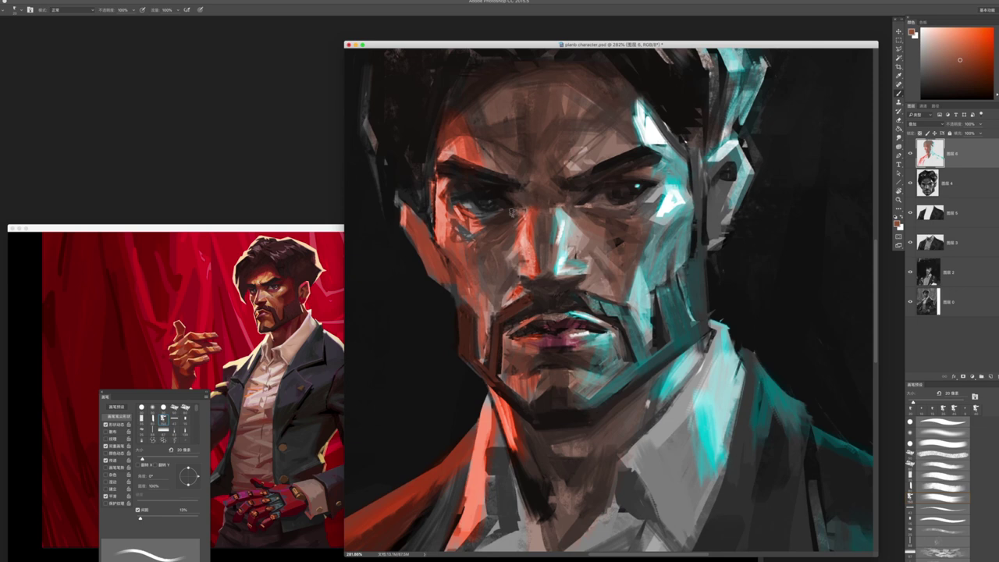
pyautogui.press('[')
pyautogui.press(']')
pyautogui.press(']')
pyautogui.press('[')
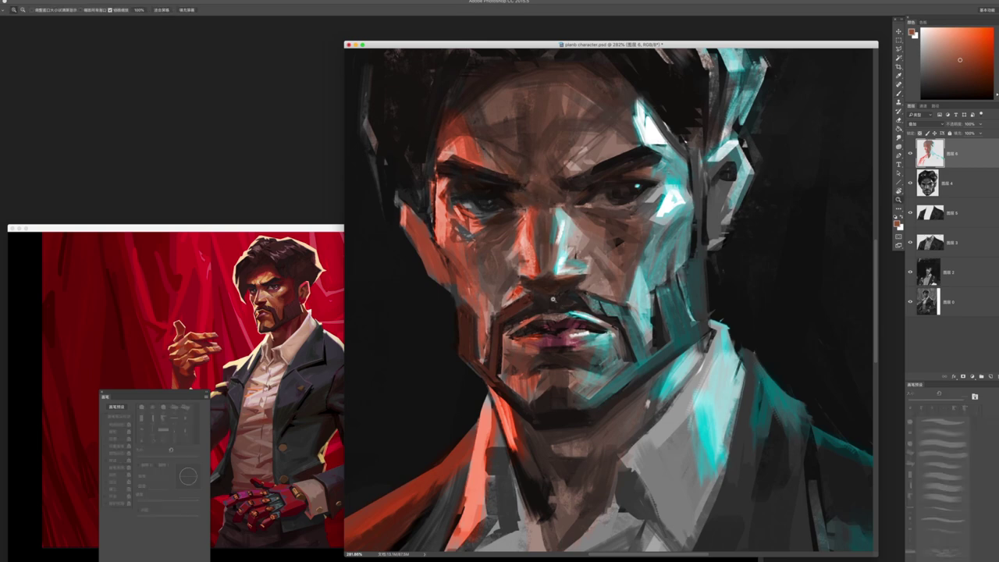
pyautogui.press('z')
pyautogui.moveTo(560, 302); pyautogui.dragTo(510, 213)
pyautogui.moveTo(573, 319); pyautogui.dragTo(590, 233)
pyautogui.press('b')
pyautogui.press(']')
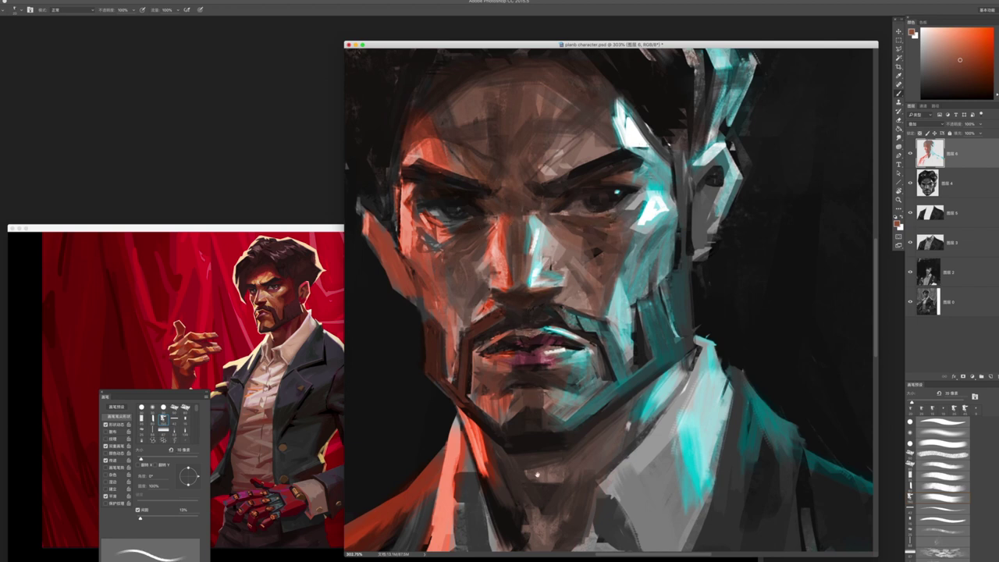
# - Paint warm red-brown skin tones over the neck with a larger brush
pyautogui.moveTo(537, 473); pyautogui.dragTo(545, 324)
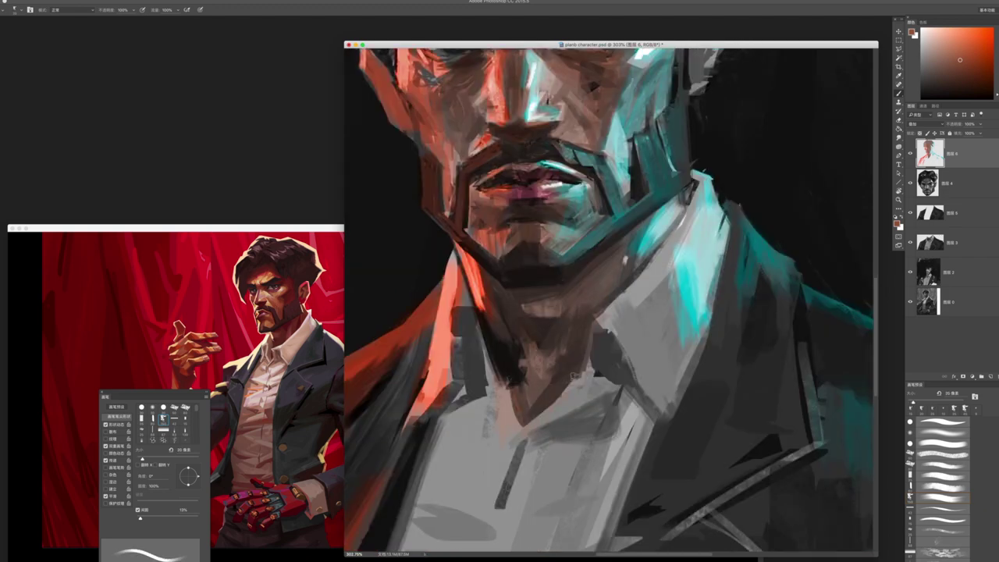
pyautogui.press('z')
pyautogui.moveTo(545, 341)
pyautogui.mouseDown()
pyautogui.moveTo(445, 340)
pyautogui.moveTo(562, 341)
pyautogui.moveTo(594, 312)
pyautogui.mouseUp()
pyautogui.press(']')
pyautogui.press(']')
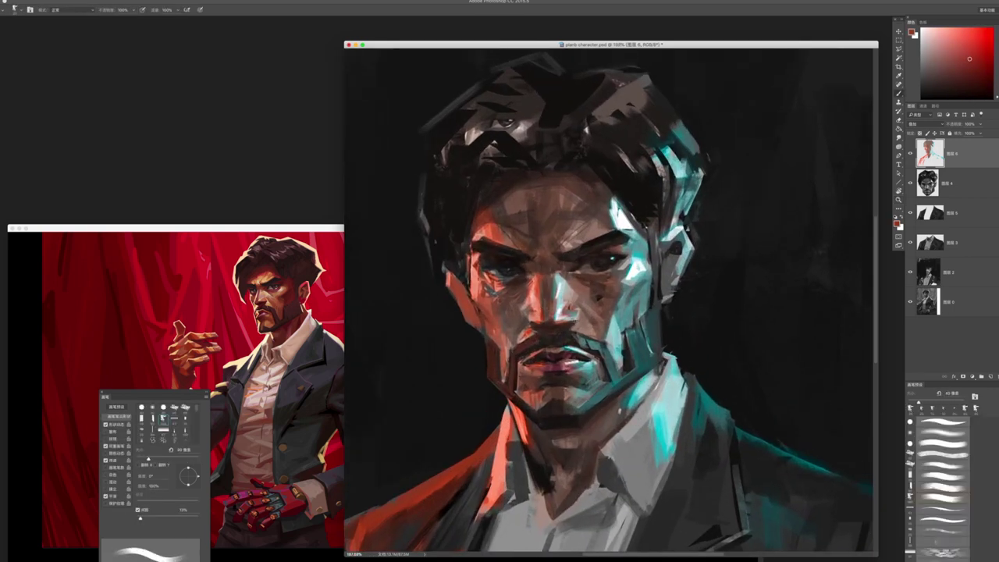
# - Switch to a muted purple and paint subtle cool accents beneath the eyes with a small brush
pyautogui.press('[')
pyautogui.press('[')
pyautogui.press('[')
pyautogui.moveTo(562, 300); pyautogui.dragTo(829, 120)
pyautogui.moveTo(601, 273); pyautogui.dragTo(570, 277)
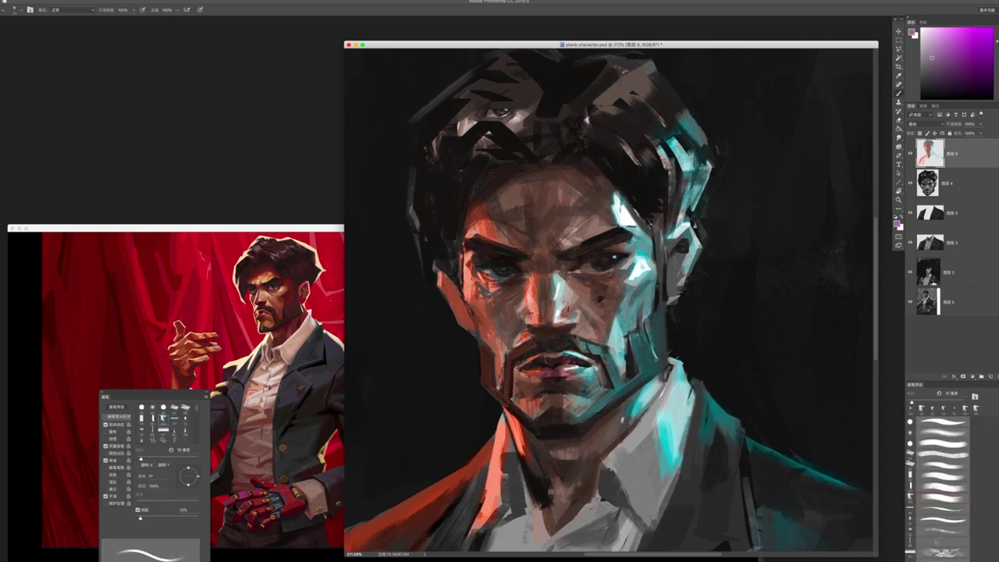
pyautogui.press('[')
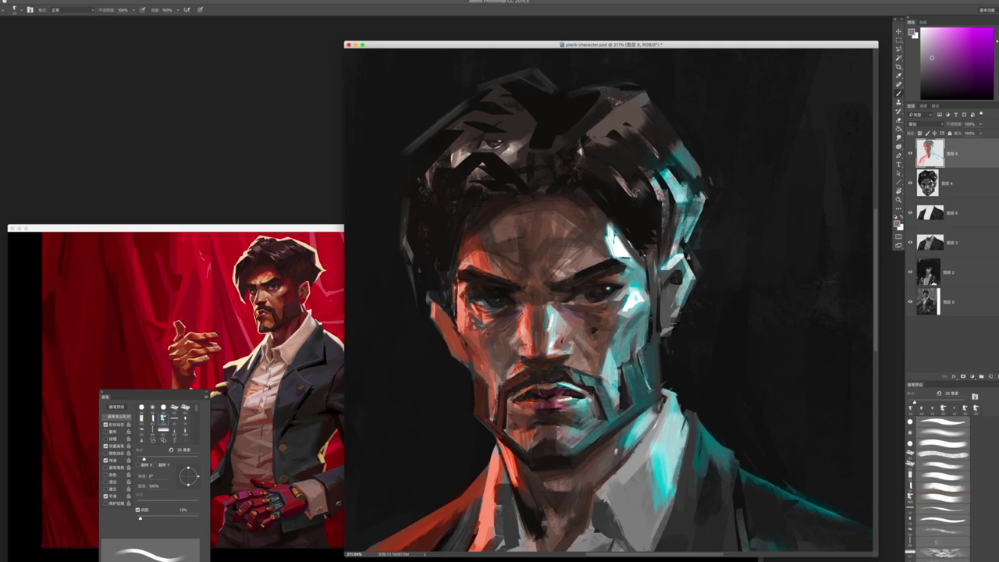
pyautogui.press('z')
pyautogui.moveTo(545, 356)
pyautogui.mouseDown()
pyautogui.moveTo(502, 381)
pyautogui.moveTo(481, 377)
pyautogui.moveTo(590, 253)
pyautogui.mouseUp()
pyautogui.press('b')
pyautogui.moveTo(602, 202); pyautogui.dragTo(617, 202)
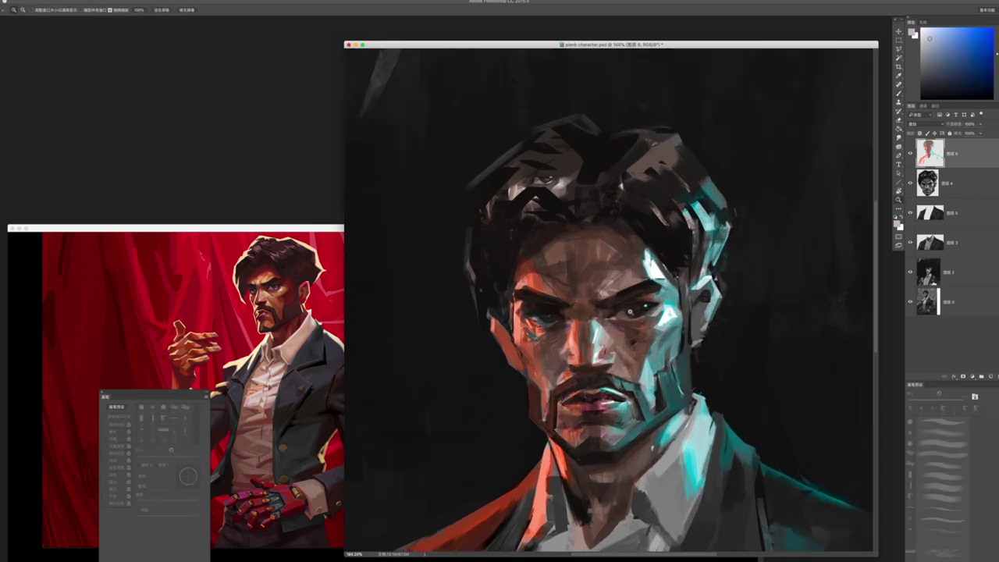
# - Switch to a pale greyish blue and touch up the eyes with a very small brush
pyautogui.moveTo(689, 201); pyautogui.dragTo(741, 201)
pyautogui.click(935, 78)
pyautogui.press('[')
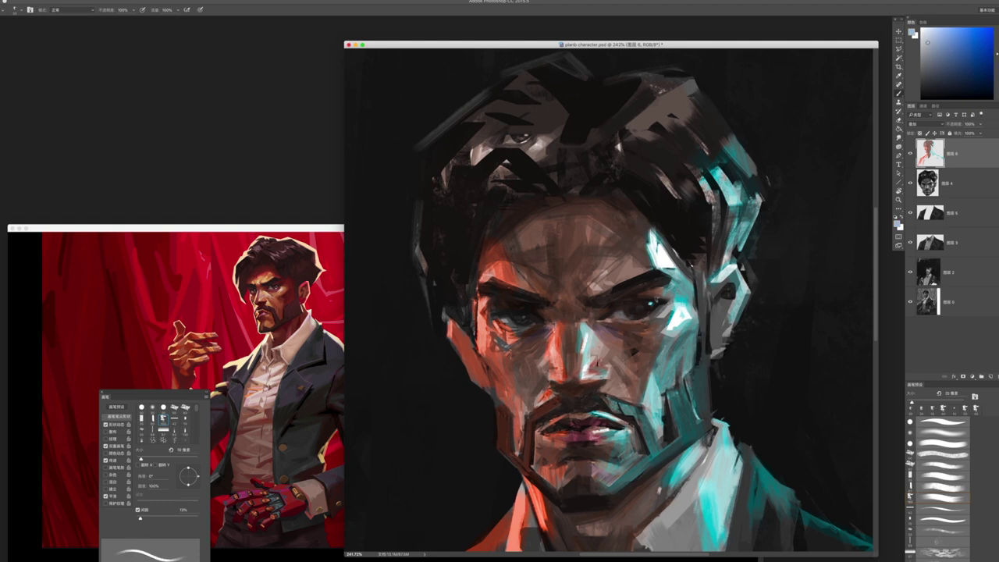
pyautogui.scroll(-6, 644, 312)
pyautogui.scroll(6, 645, 312)
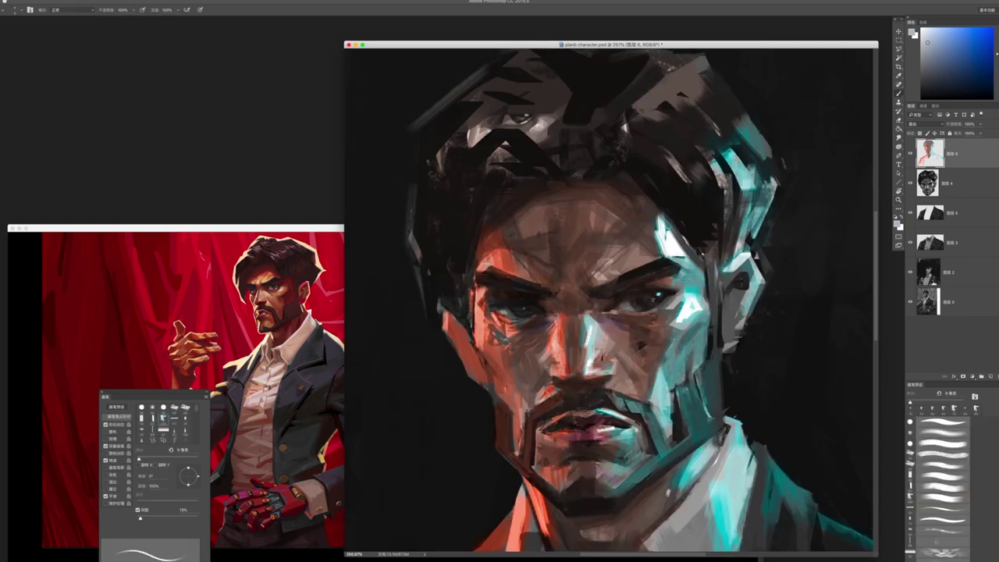
# - Examine the eyes and the overall red and cyan lighting of the portrait at several zoom levels
pyautogui.hotkey('ctrl', 'space')
pyautogui.moveTo(649, 305); pyautogui.dragTo(586, 313)
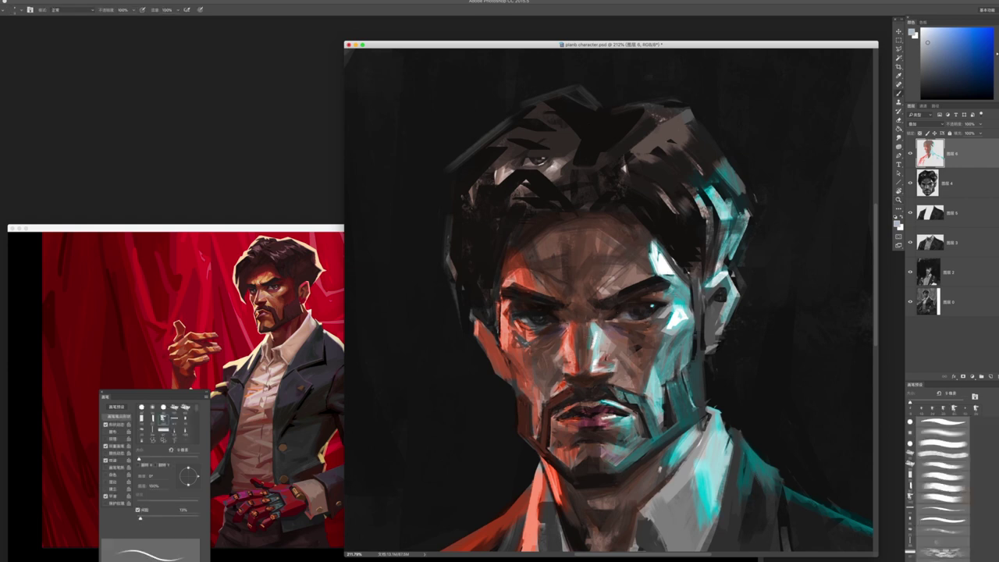
pyautogui.hotkey('ctrl', 'space')
pyautogui.moveTo(639, 187); pyautogui.dragTo(546, 190)
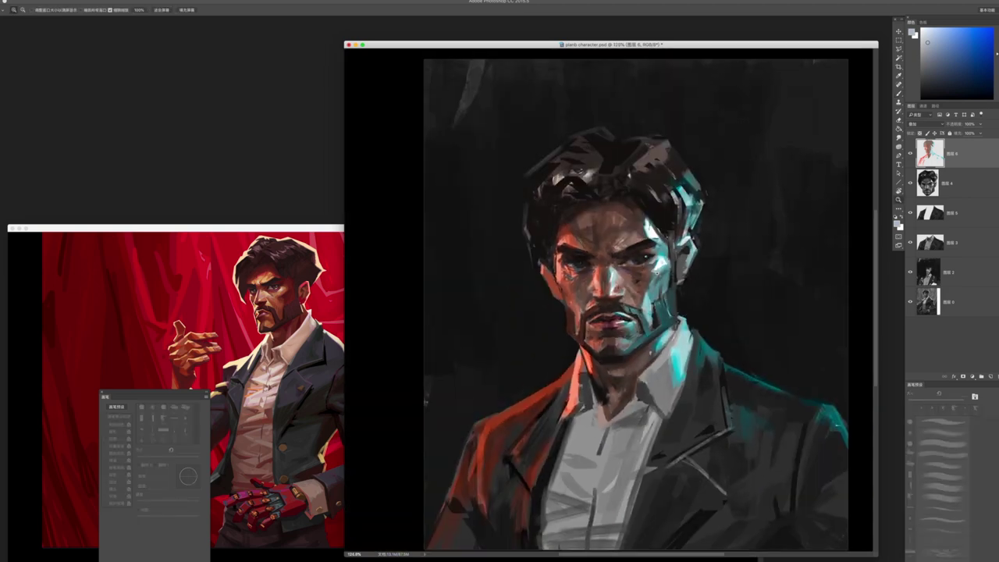
pyautogui.hotkey('ctrl', 'space')
pyautogui.moveTo(711, 397)
pyautogui.mouseDown()
pyautogui.moveTo(660, 397)
pyautogui.moveTo(705, 383)
pyautogui.mouseUp()
pyautogui.moveTo(678, 348); pyautogui.dragTo(726, 349)
pyautogui.moveTo(706, 302); pyautogui.dragTo(734, 303)
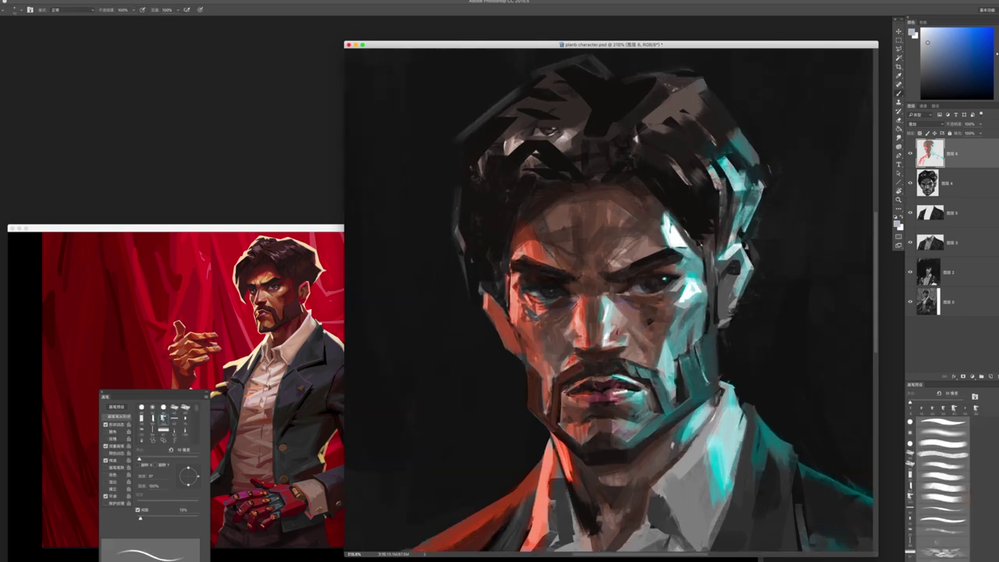
pyautogui.hotkey('ctrl', 'space')
pyautogui.moveTo(631, 390); pyautogui.dragTo(613, 391)
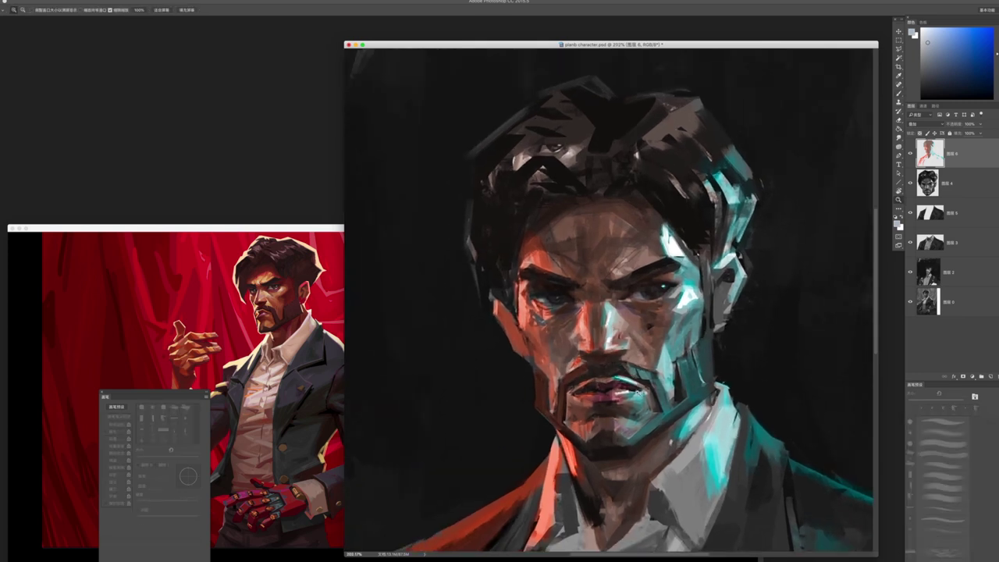
# - Touch up the red-lit side of the face with dark red tones sampled from the hairline and cheek
pyautogui.keyDown('alt'); pyautogui.click(525, 248); pyautogui.keyUp('alt')
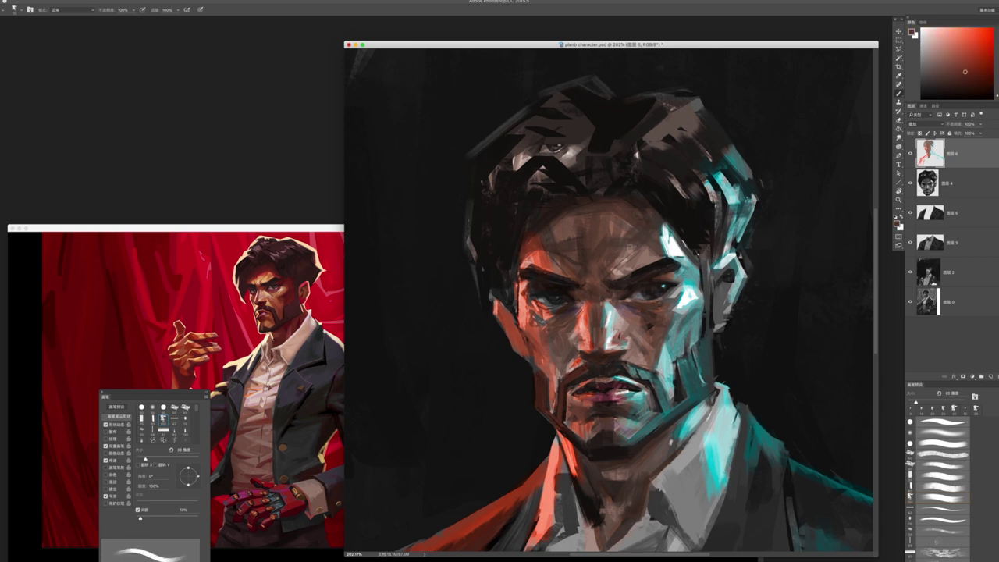
pyautogui.keyDown('alt'); pyautogui.click(550, 346); pyautogui.keyUp('alt')
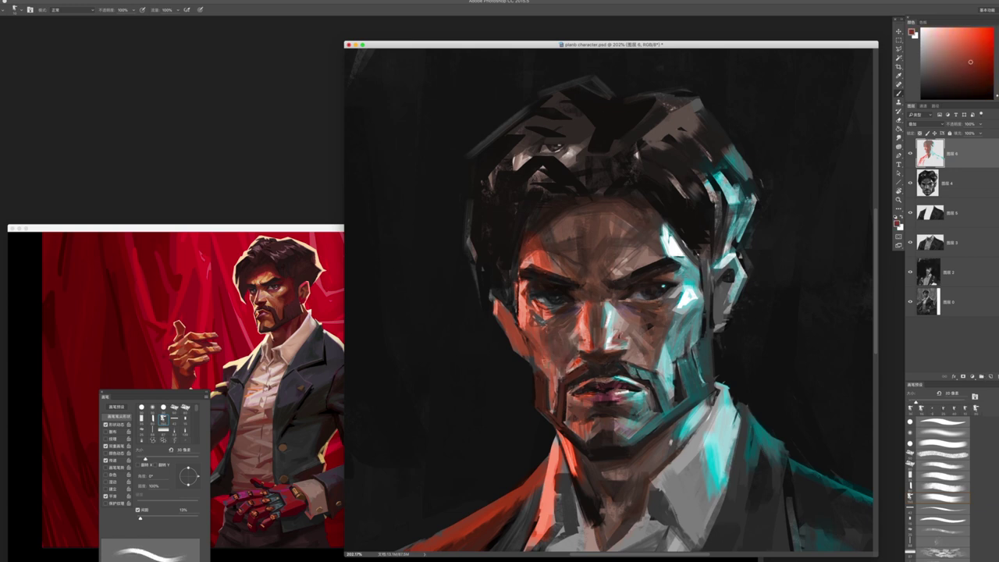
pyautogui.press('z')
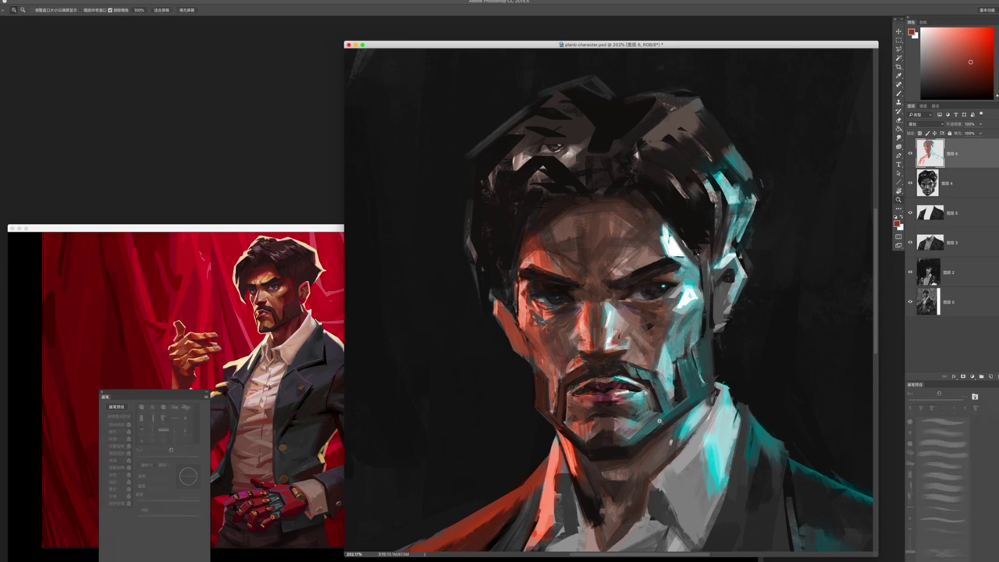
pyautogui.scroll(-5, 650, 449)
pyautogui.scroll(-2, 651, 450)
pyautogui.scroll(7, 659, 456)
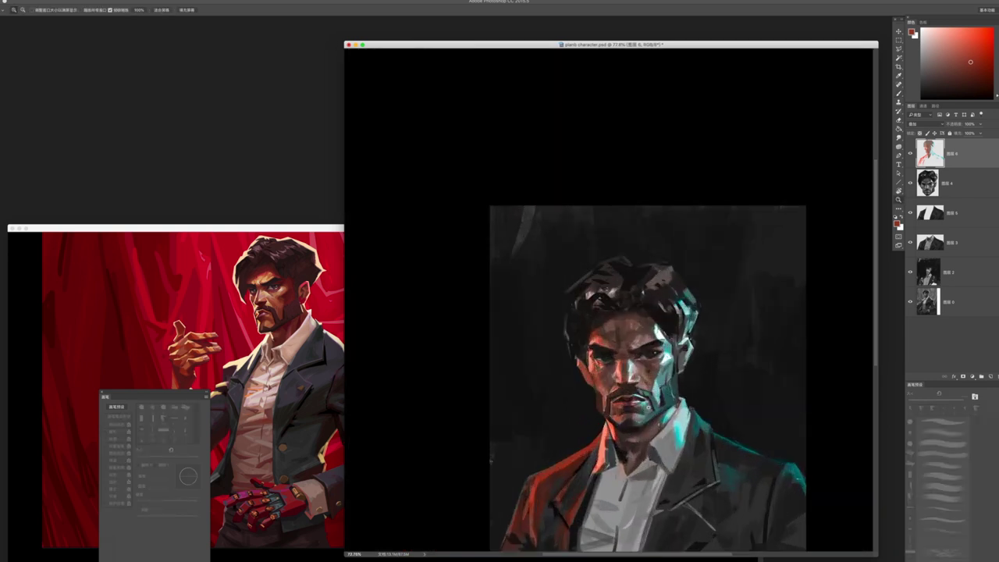
# - Choose a deeper red, add a new layer above the colour layer and set its blend mode to Soft Light
pyautogui.press('b')
pyautogui.moveTo(970, 61); pyautogui.dragTo(981, 58)
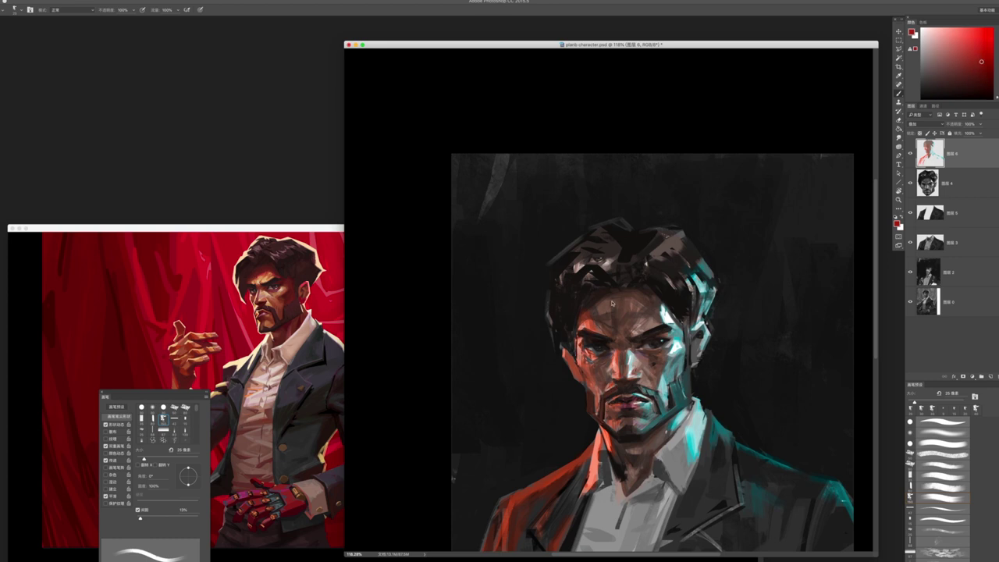
pyautogui.click(991, 377)
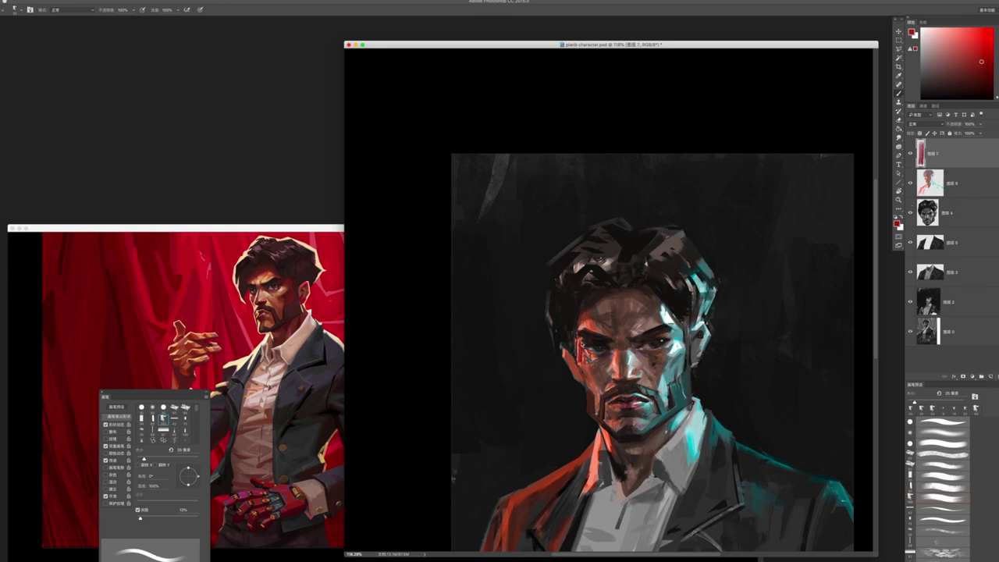
pyautogui.click(927, 123)
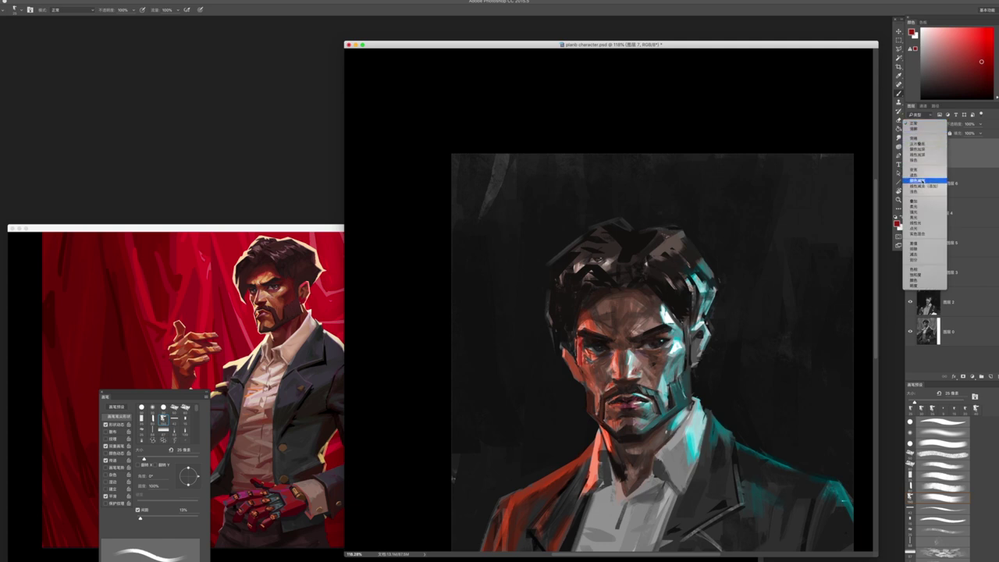
pyautogui.click(925, 207)
# - Paint saturated red accents inside the cyan-lit ear and along the red-lit edge of the face
pyautogui.press('z')
pyautogui.moveTo(596, 391); pyautogui.dragTo(484, 391)
pyautogui.moveTo(605, 396); pyautogui.dragTo(711, 396)
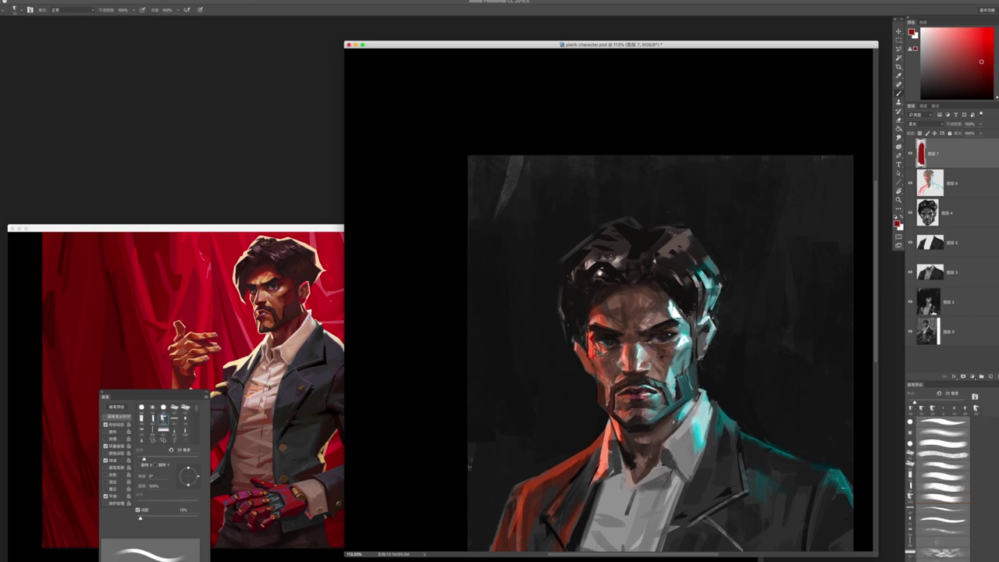
pyautogui.press('z')
pyautogui.moveTo(676, 221); pyautogui.dragTo(710, 269)
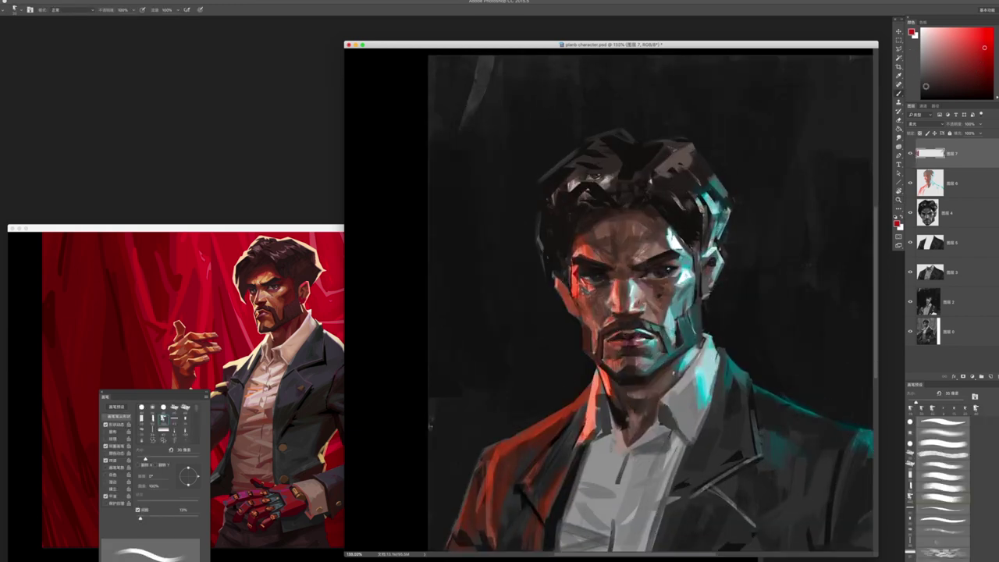
pyautogui.click(973, 67)
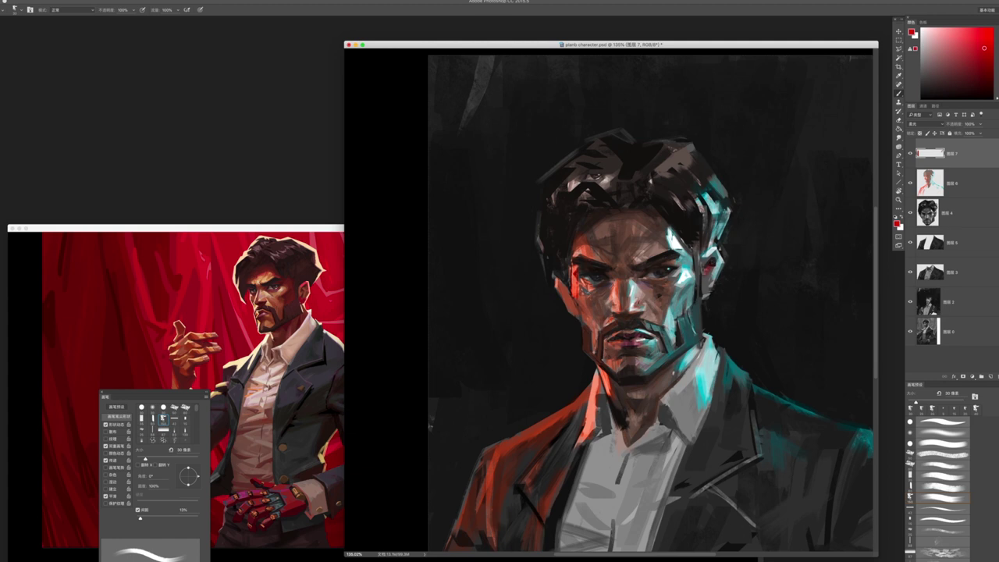
pyautogui.moveTo(562, 284)
pyautogui.mouseDown()
pyautogui.moveTo(571, 303)
pyautogui.moveTo(563, 286)
pyautogui.mouseUp()
pyautogui.press('z')
pyautogui.moveTo(705, 312)
pyautogui.mouseDown()
pyautogui.moveTo(656, 312)
pyautogui.moveTo(750, 312)
pyautogui.mouseUp()
pyautogui.press('b')
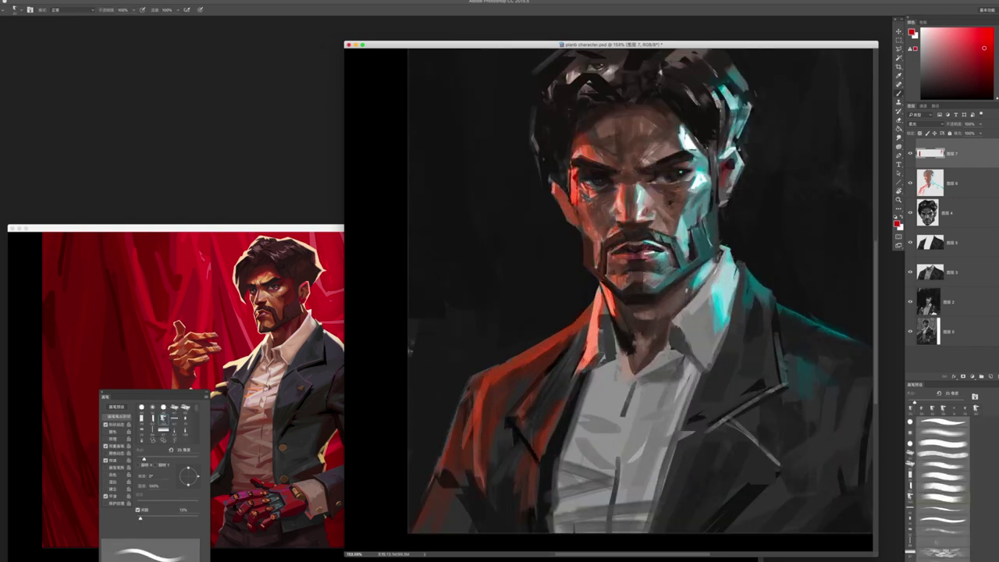
pyautogui.scroll(5, 722, 234)
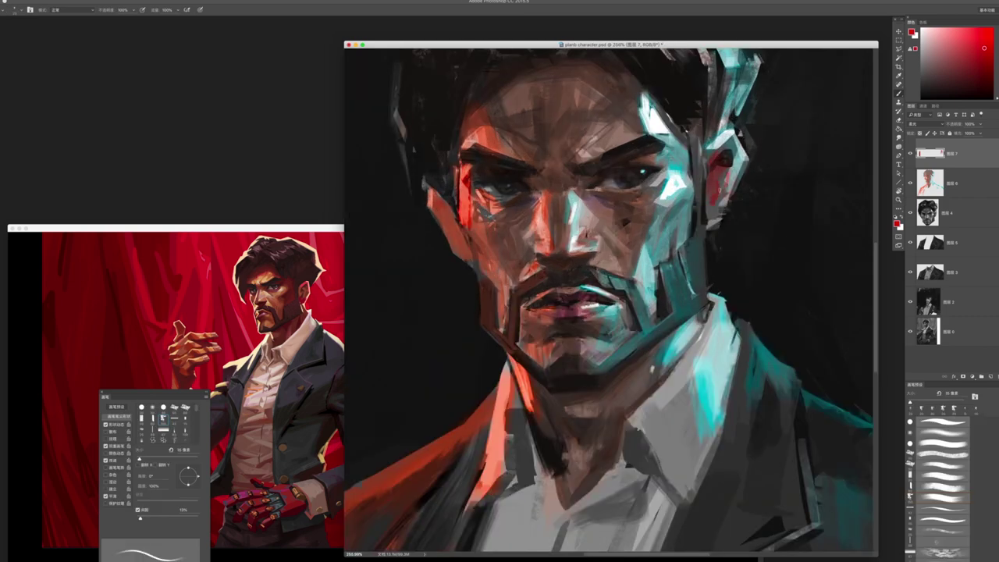
pyautogui.scroll(1, 641, 164)
pyautogui.press(']')
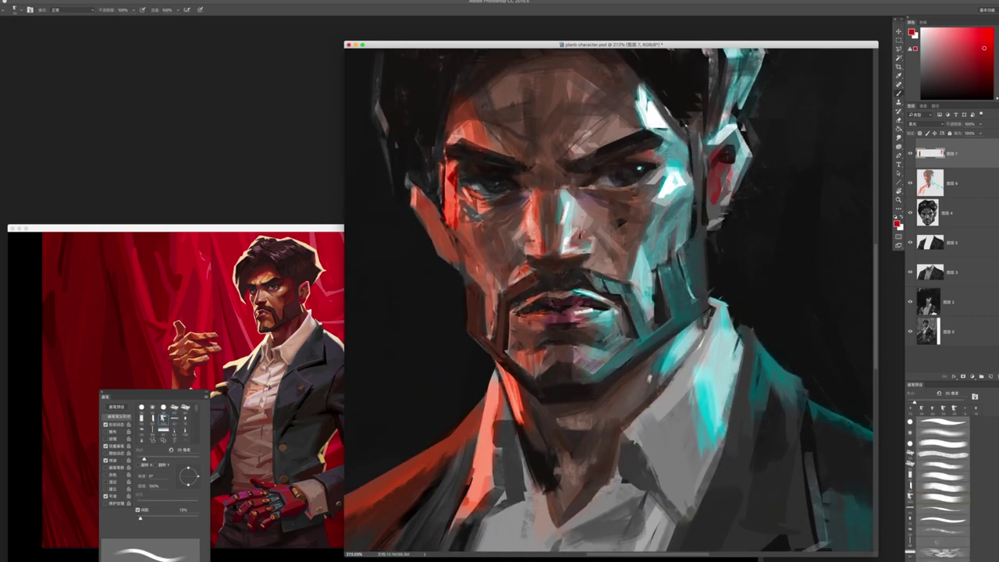
# - Switch to a muted pink and add small accents around the eyes with a very small brush
pyautogui.press('[')
pyautogui.press('[')
pyautogui.press('[')
pyautogui.moveTo(974, 71); pyautogui.dragTo(952, 46)
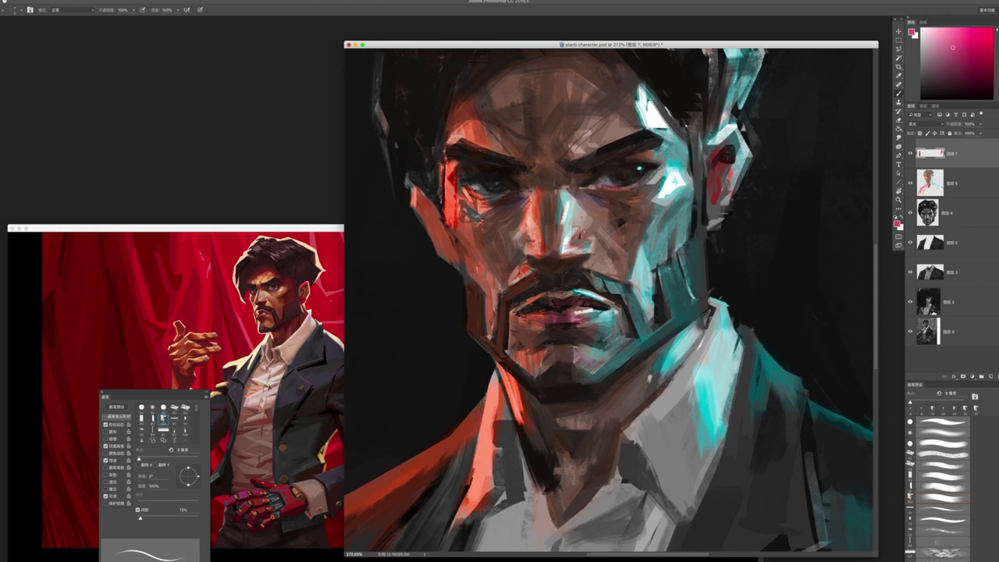
pyautogui.press(']')
pyautogui.press(']')
pyautogui.press('[')
pyautogui.press('z')
pyautogui.moveTo(583, 236); pyautogui.dragTo(538, 236)
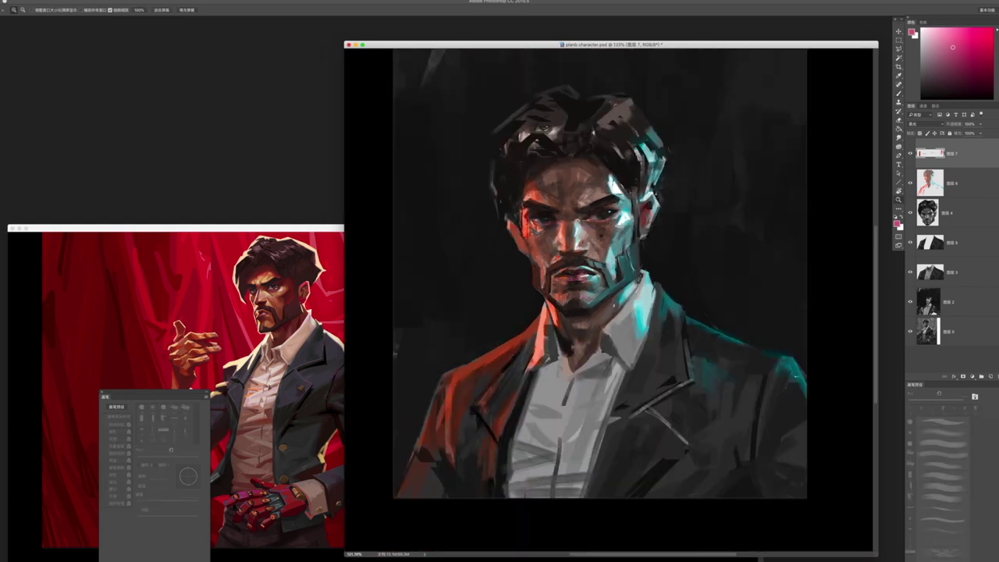
pyautogui.moveTo(580, 271); pyautogui.dragTo(625, 272)
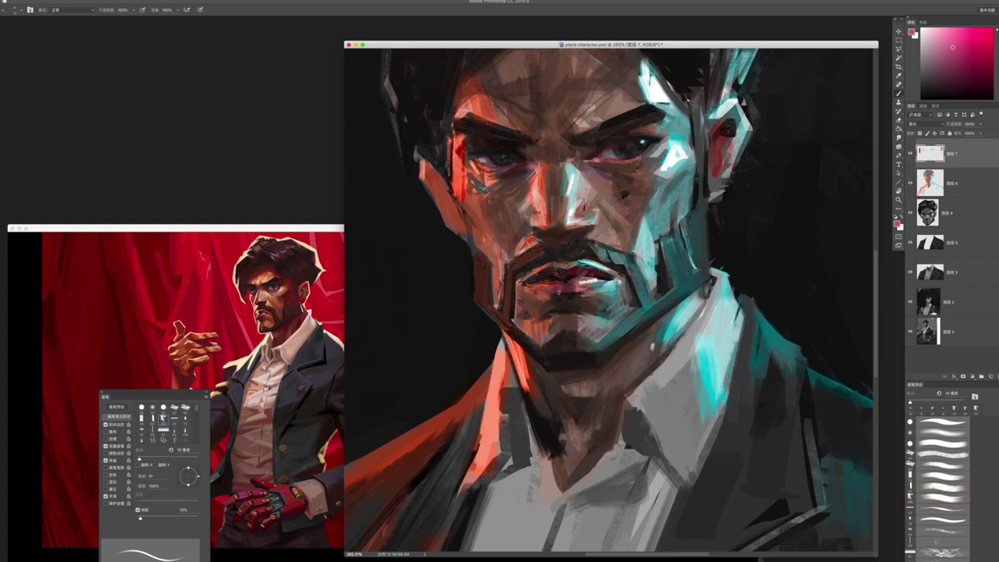
# - Copy the merged colouring of the head, the shirt and the jacket onto separate new Normal layers above the blend layers
pyautogui.press('z')
pyautogui.moveTo(769, 374); pyautogui.dragTo(727, 375)
pyautogui.hotkey('ctrl', 'shift', 'c')
pyautogui.hotkey('ctrl', 'v')
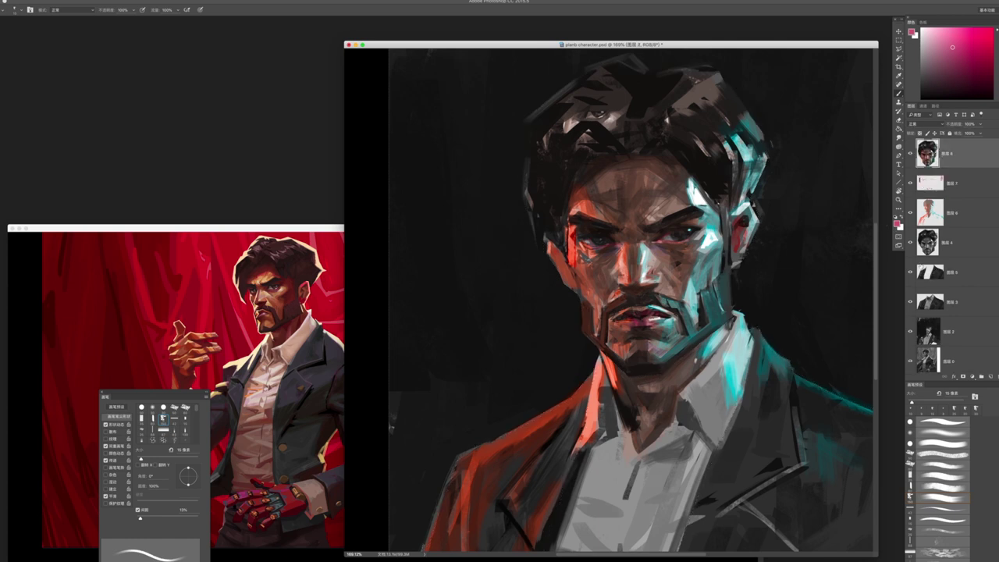
pyautogui.moveTo(932, 275); pyautogui.dragTo(956, 162)
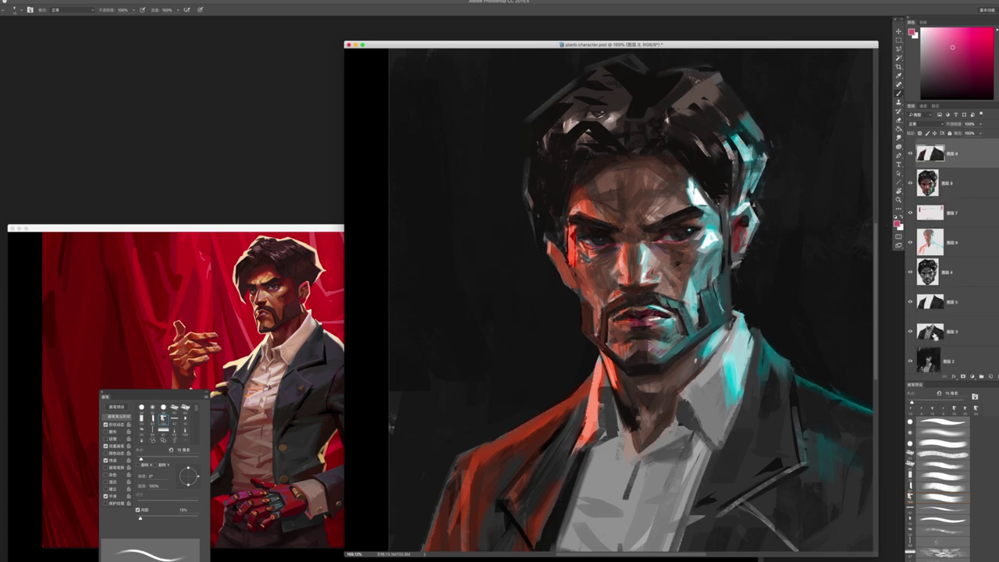
pyautogui.hotkey('ctrl', 'alt', 'e')
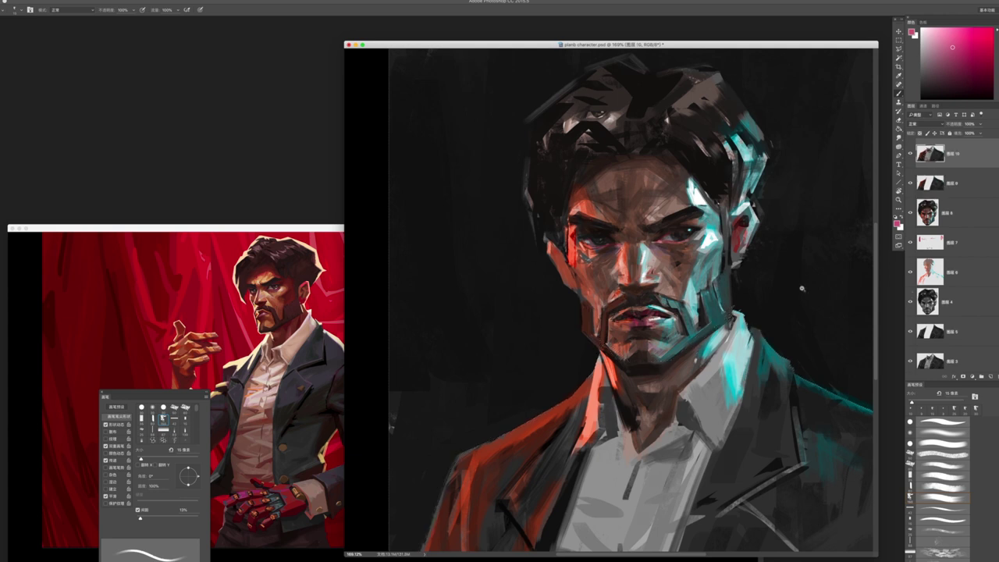
# - Select the background layer and paint the cyan-lit side of the backdrop dark blue-teal with a 600 px brush
pyautogui.scroll(-6, 801, 283)
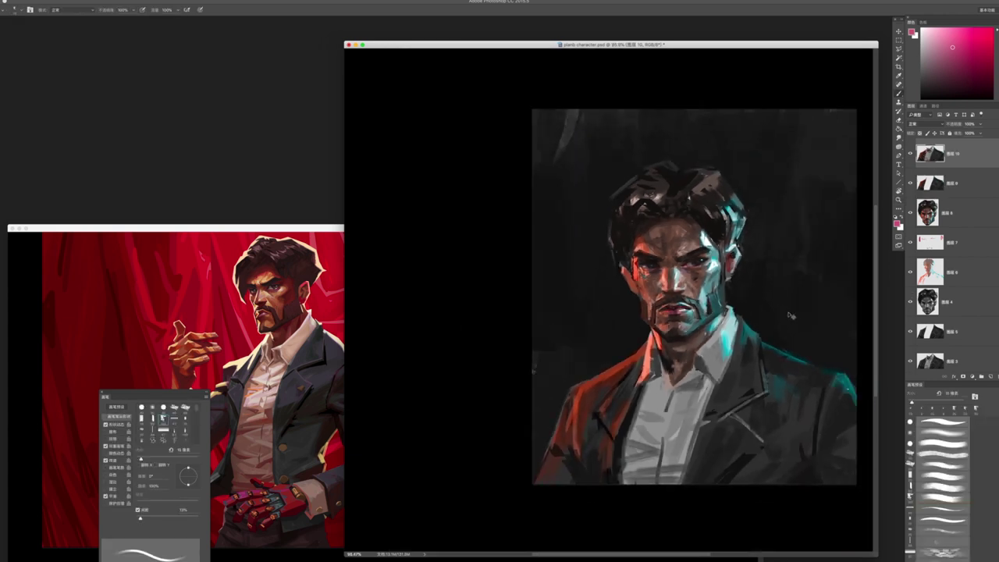
pyautogui.hotkey('alt', 'shift', '[')
pyautogui.press(']')
pyautogui.press(']')
pyautogui.press(']')
pyautogui.press(']')
pyautogui.press(']')
pyautogui.press(']')
pyautogui.press(']')
pyautogui.press(']')
pyautogui.press(']')
pyautogui.press(']')
pyautogui.press(']')
pyautogui.press(']')
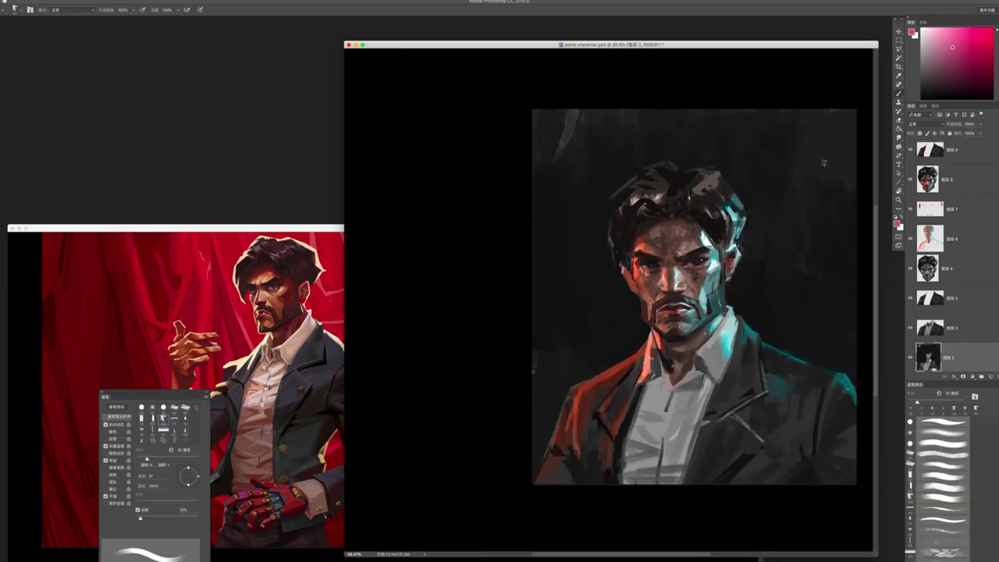
pyautogui.keyDown('alt'); pyautogui.click(740, 341); pyautogui.keyUp('alt')
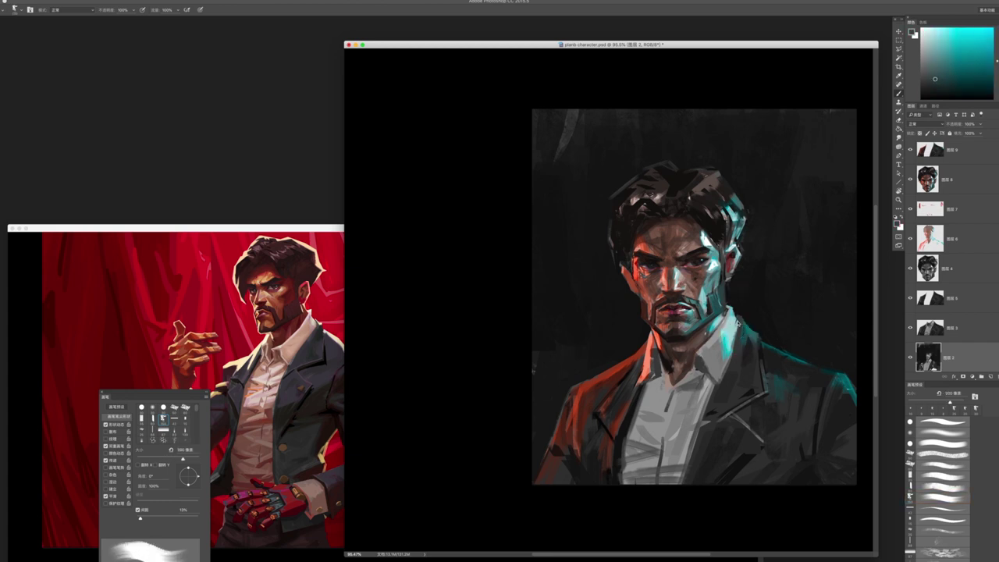
pyautogui.keyDown('alt'); pyautogui.click(771, 229); pyautogui.keyUp('alt')
pyautogui.moveTo(771, 219)
pyautogui.mouseDown()
pyautogui.moveTo(707, 230)
pyautogui.moveTo(742, 92)
pyautogui.moveTo(765, 284)
pyautogui.moveTo(629, 375)
pyautogui.moveTo(708, 223)
pyautogui.moveTo(773, 297)
pyautogui.moveTo(767, 187)
pyautogui.moveTo(690, 178)
pyautogui.mouseUp()
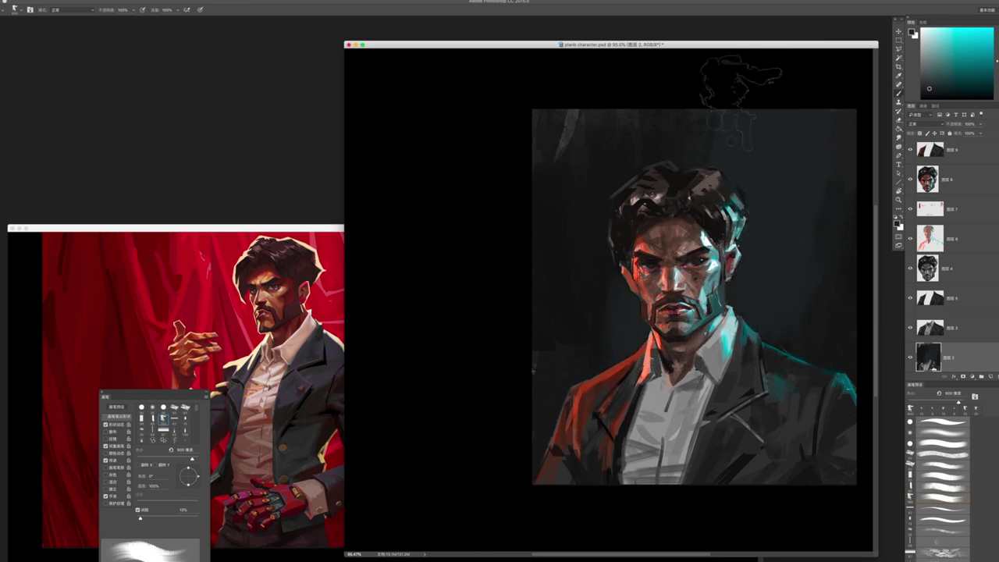
# - Cover the backdrop on the red-lit side with very dark reddish tones sampled from the canvas
pyautogui.keyDown('alt'); pyautogui.click(662, 147); pyautogui.keyUp('alt')
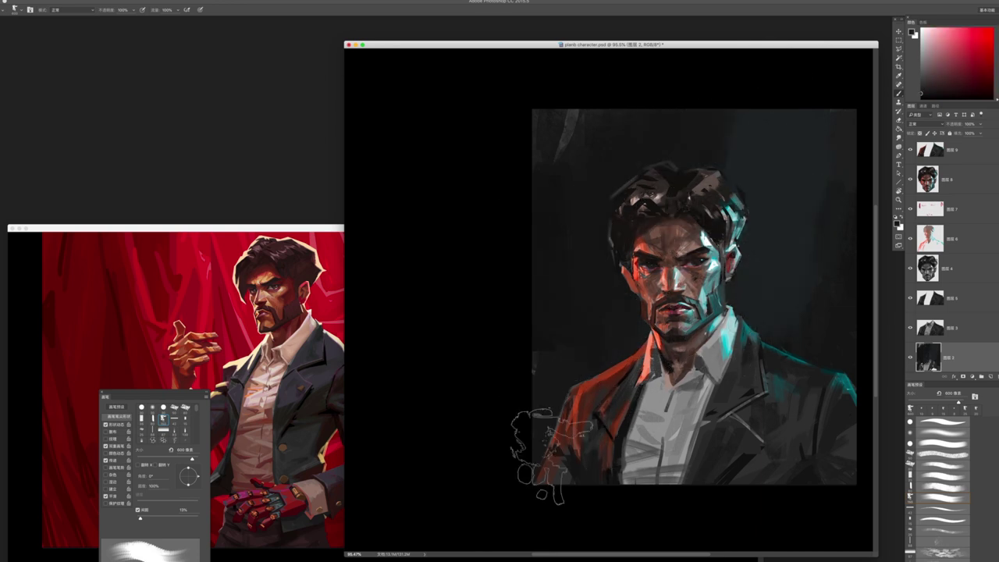
pyautogui.keyDown('alt'); pyautogui.click(597, 113); pyautogui.keyUp('alt')
pyautogui.moveTo(562, 97); pyautogui.dragTo(478, 360)
pyautogui.keyDown('alt'); pyautogui.click(612, 168); pyautogui.keyUp('alt')
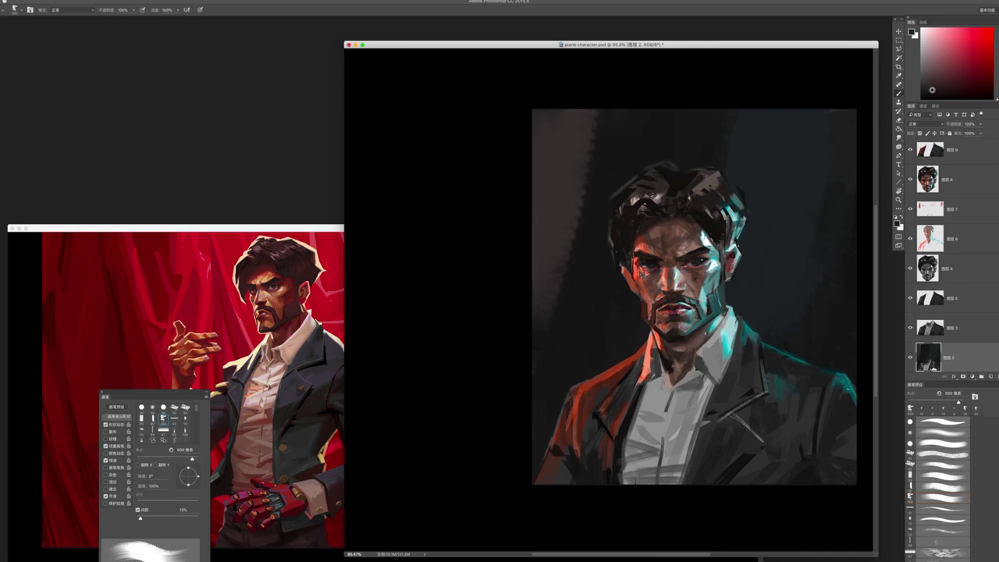
pyautogui.moveTo(612, 168); pyautogui.dragTo(488, 301)
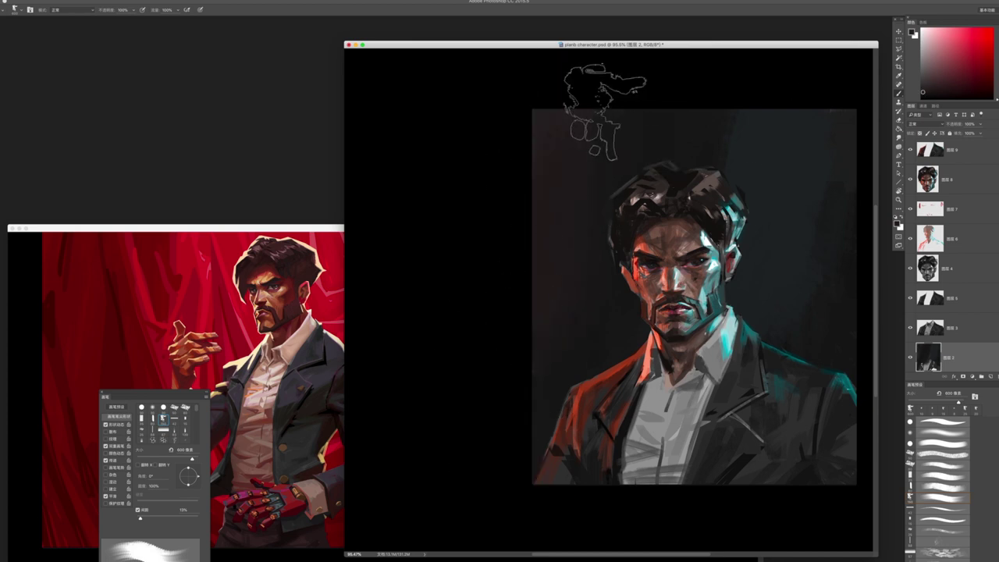
# - Blend sampled dark teal and warm dark tones across the backdrop on both sides of the figure
pyautogui.press('z')
pyautogui.moveTo(705, 274); pyautogui.dragTo(664, 275)
pyautogui.press('b')
pyautogui.keyDown('alt'); pyautogui.click(660, 195); pyautogui.keyUp('alt')
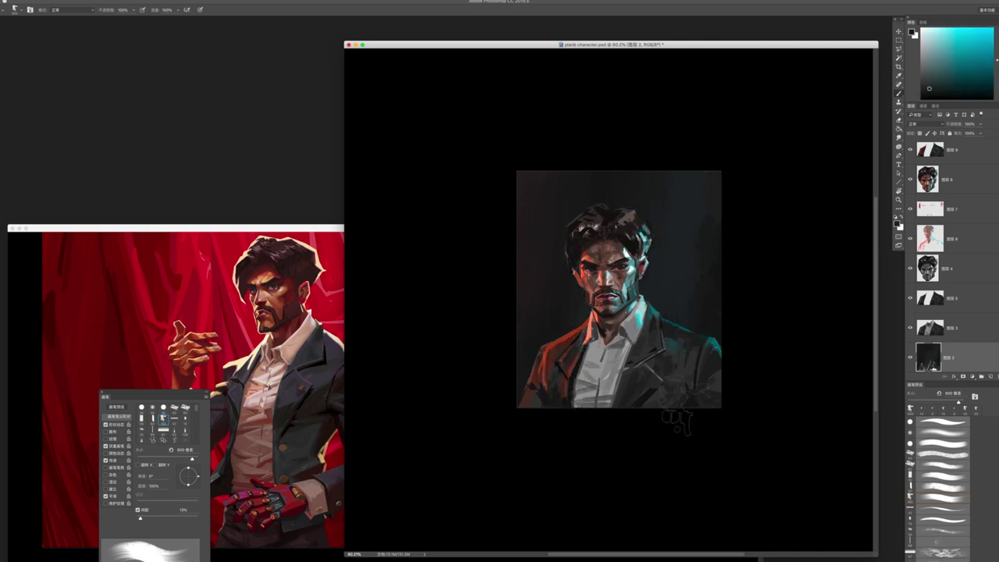
pyautogui.keyDown('alt'); pyautogui.click(717, 312); pyautogui.keyUp('alt')
pyautogui.keyDown('alt'); pyautogui.click(561, 304); pyautogui.keyUp('alt')
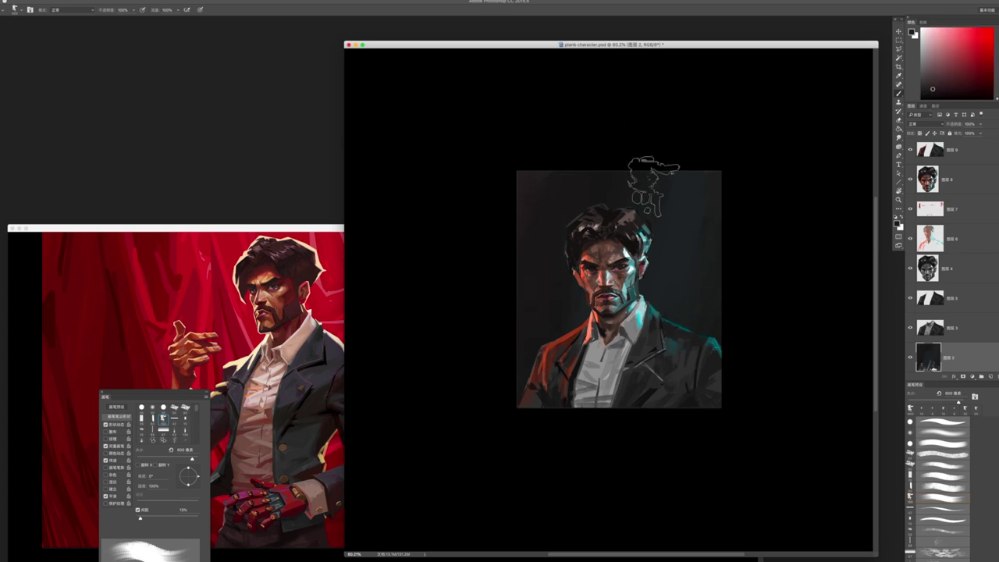
pyautogui.keyDown('alt'); pyautogui.click(521, 304); pyautogui.keyUp('alt')
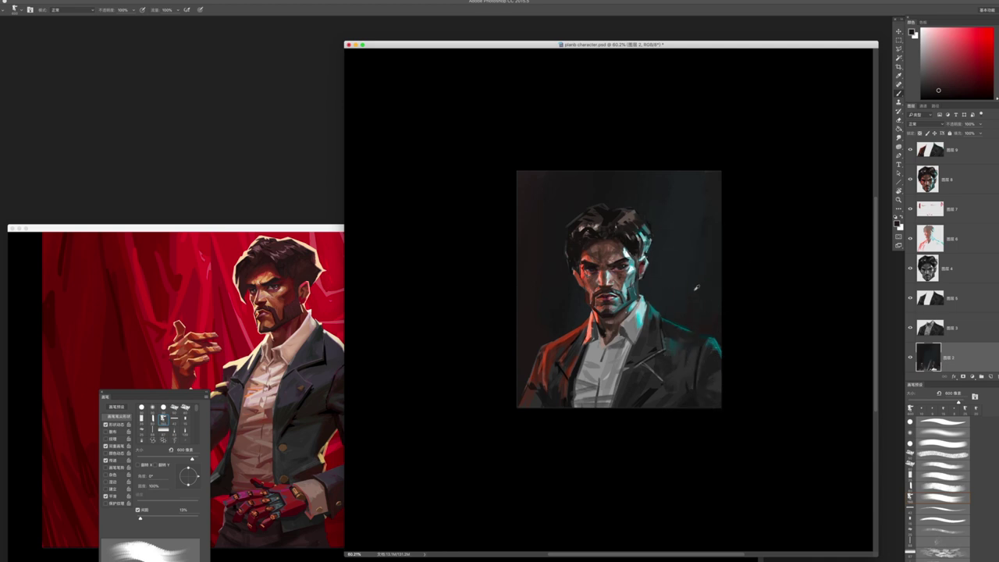
# - Even out the backdrop around the head and shoulders with near-black teal and warm tones sampled nearby
pyautogui.keyDown('alt'); pyautogui.click(697, 324); pyautogui.keyUp('alt')
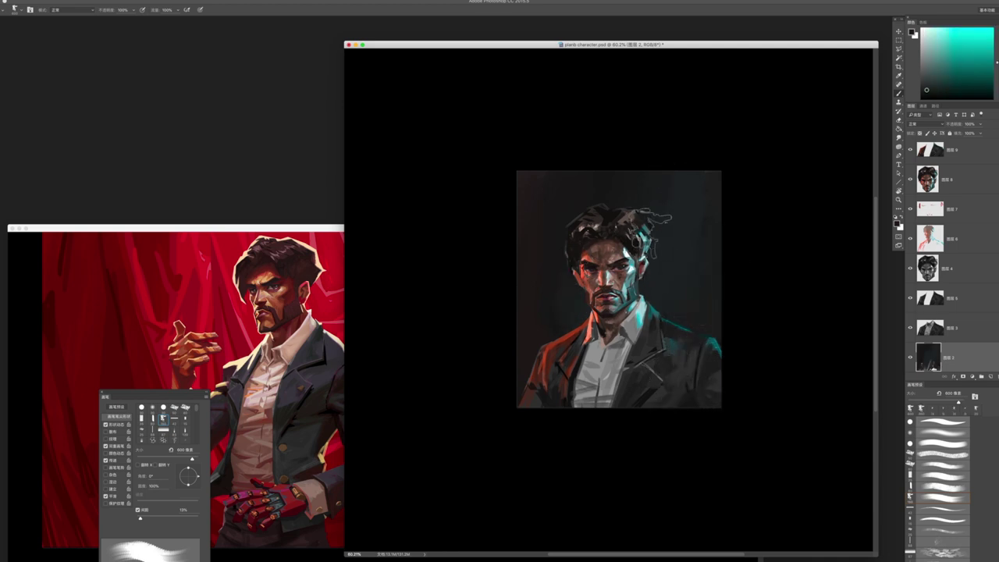
pyautogui.keyDown('alt'); pyautogui.click(658, 200); pyautogui.keyUp('alt')
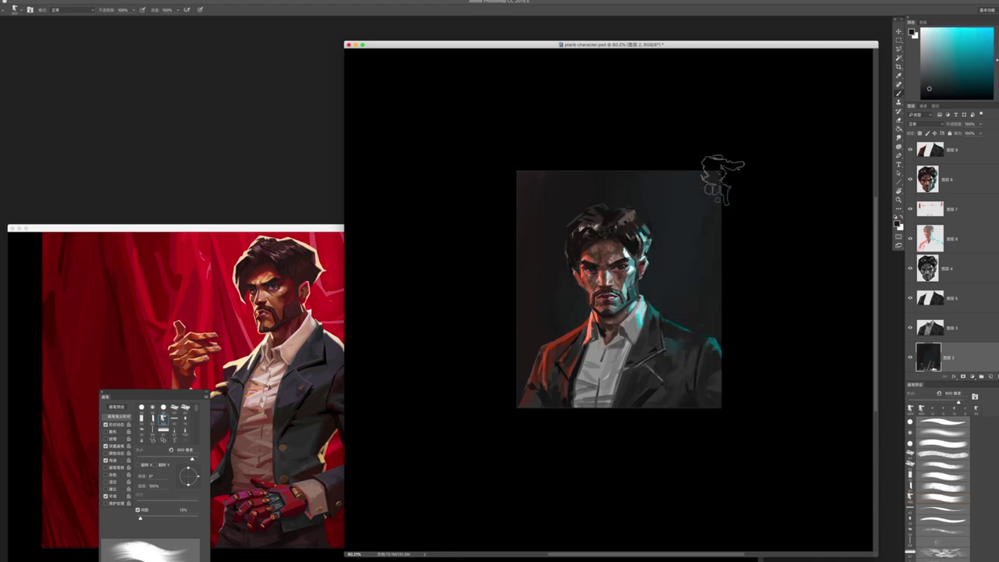
pyautogui.keyDown('alt'); pyautogui.click(617, 199); pyautogui.keyUp('alt')
pyautogui.press('z')
pyautogui.moveTo(638, 409)
pyautogui.mouseDown()
pyautogui.moveTo(616, 438)
pyautogui.moveTo(666, 401)
pyautogui.mouseUp()
pyautogui.press('b')
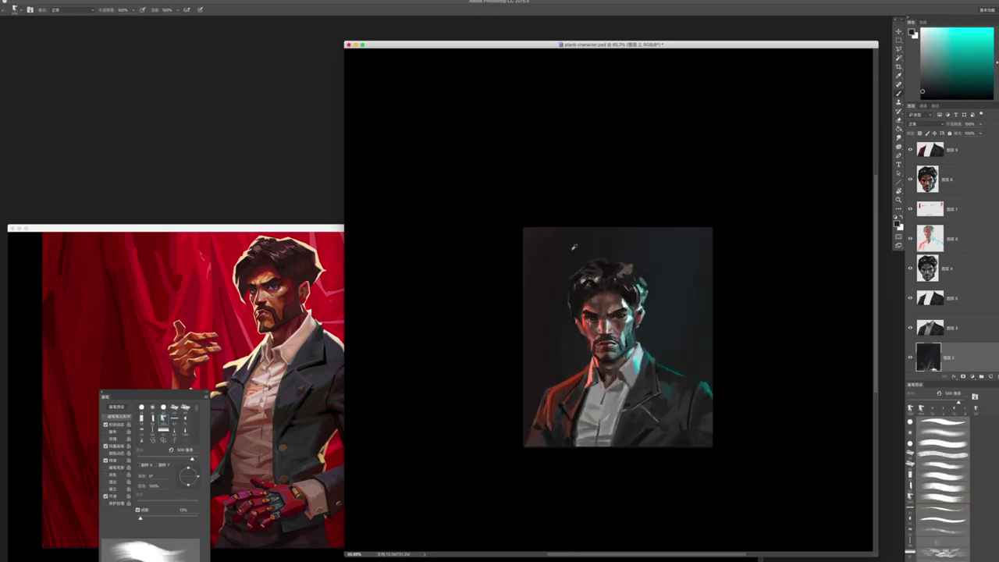
pyautogui.keyDown('alt'); pyautogui.click(568, 250); pyautogui.keyUp('alt')
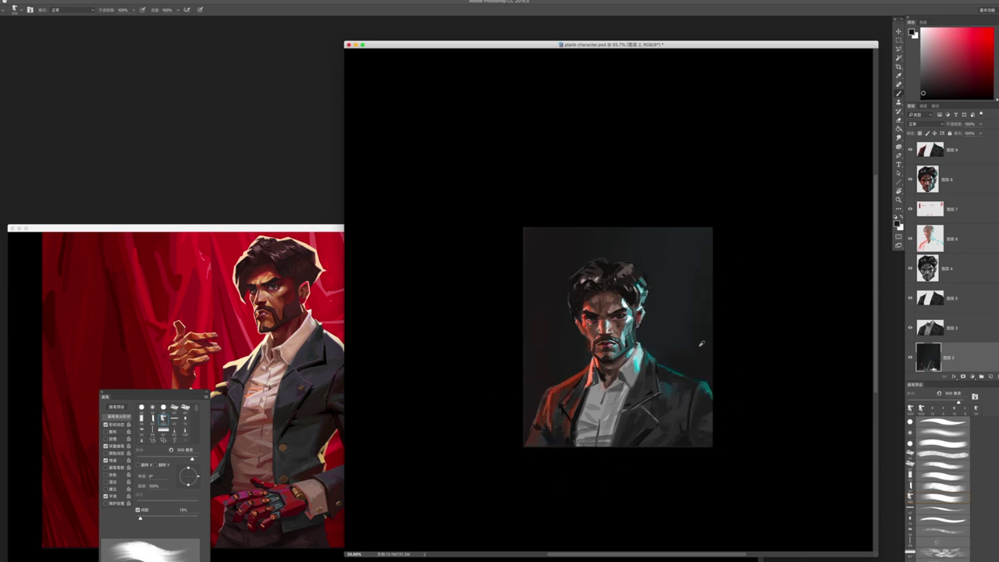
pyautogui.keyDown('alt'); pyautogui.click(678, 314); pyautogui.keyUp('alt')
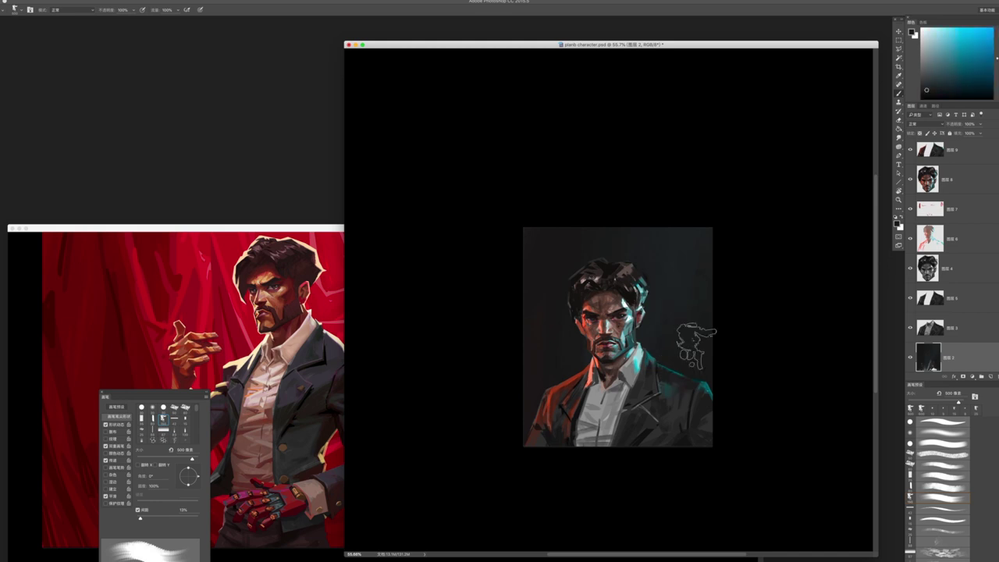
# - Select the merged head layer, switch to a finer brush preset and smooth the forehead with sampled browns
pyautogui.moveTo(604, 393)
pyautogui.mouseDown()
pyautogui.moveTo(559, 376)
pyautogui.moveTo(641, 314)
pyautogui.moveTo(703, 333)
pyautogui.mouseUp()
pyautogui.press('b')
pyautogui.keyDown('ctrl'); pyautogui.click(641, 315); pyautogui.keyUp('ctrl')
pyautogui.click(932, 507)
pyautogui.moveTo(581, 297); pyautogui.dragTo(598, 297)
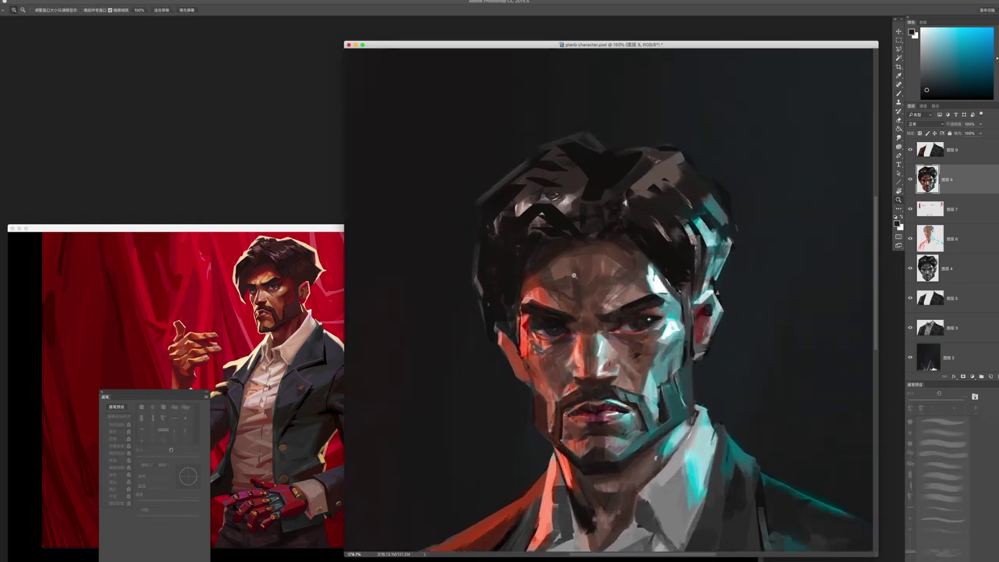
pyautogui.keyDown('alt'); pyautogui.click(578, 282); pyautogui.keyUp('alt')
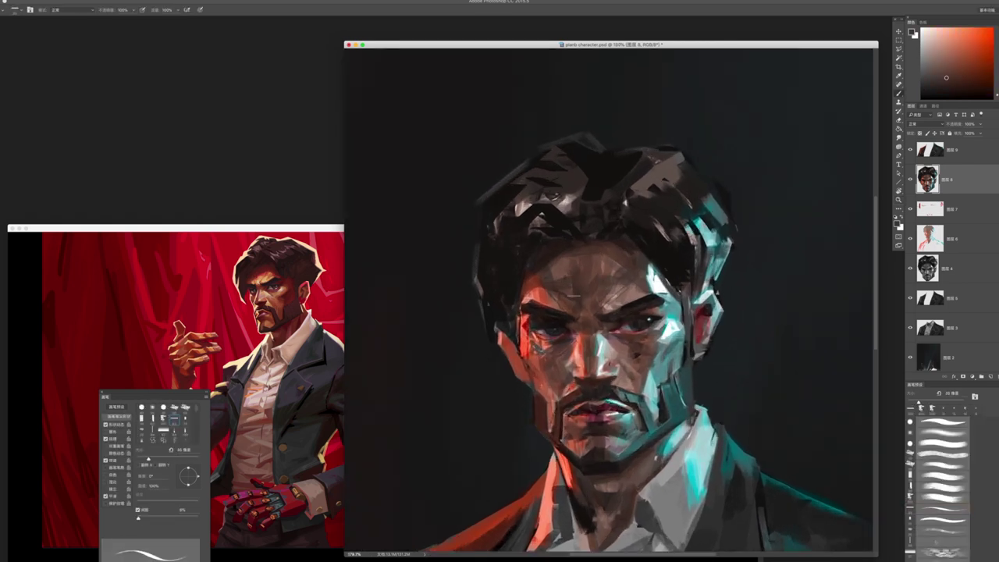
pyautogui.keyDown('alt'); pyautogui.click(545, 256); pyautogui.keyUp('alt')
pyautogui.keyDown('alt'); pyautogui.click(547, 270); pyautogui.keyUp('alt')
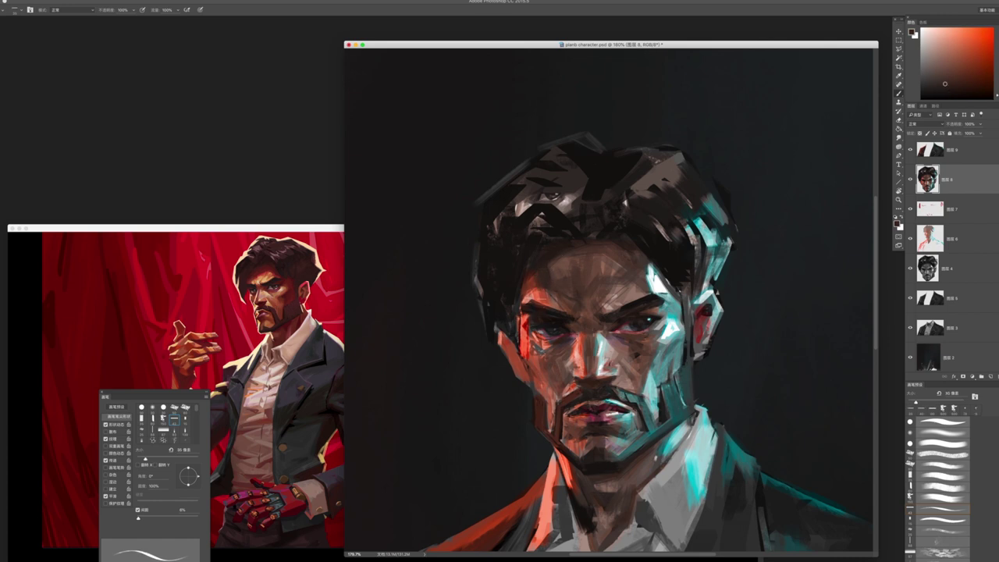
# - Refine the forehead and hairline transitions with a smaller brush and brown tones sampled from the surrounding skin
pyautogui.keyDown('alt'); pyautogui.click(558, 273); pyautogui.keyUp('alt')
pyautogui.press('[')
pyautogui.press('[')
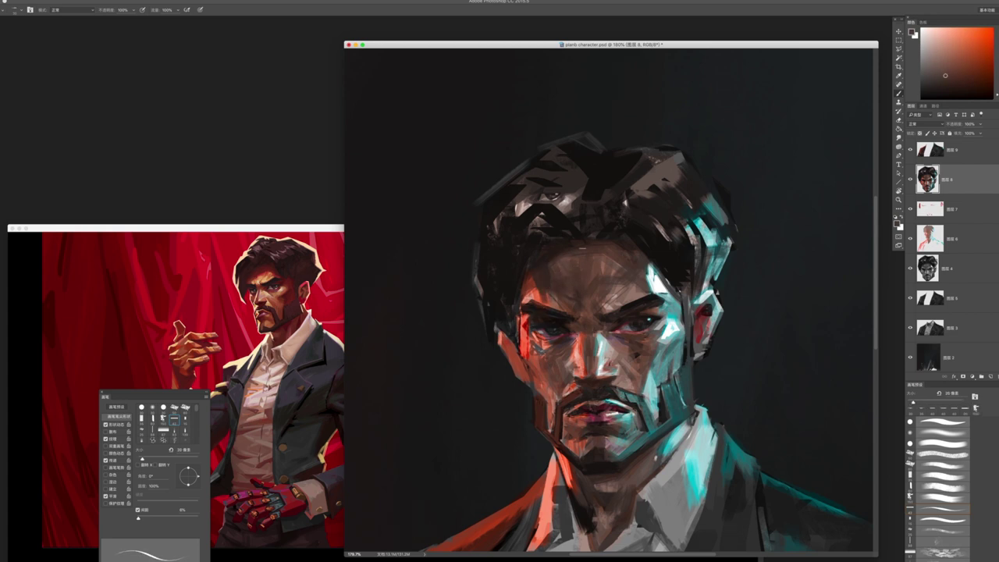
pyautogui.keyDown('alt'); pyautogui.click(553, 283); pyautogui.keyUp('alt')
pyautogui.press(']')
pyautogui.keyDown('alt'); pyautogui.click(632, 250); pyautogui.keyUp('alt')
pyautogui.keyDown('alt'); pyautogui.click(543, 291); pyautogui.keyUp('alt')
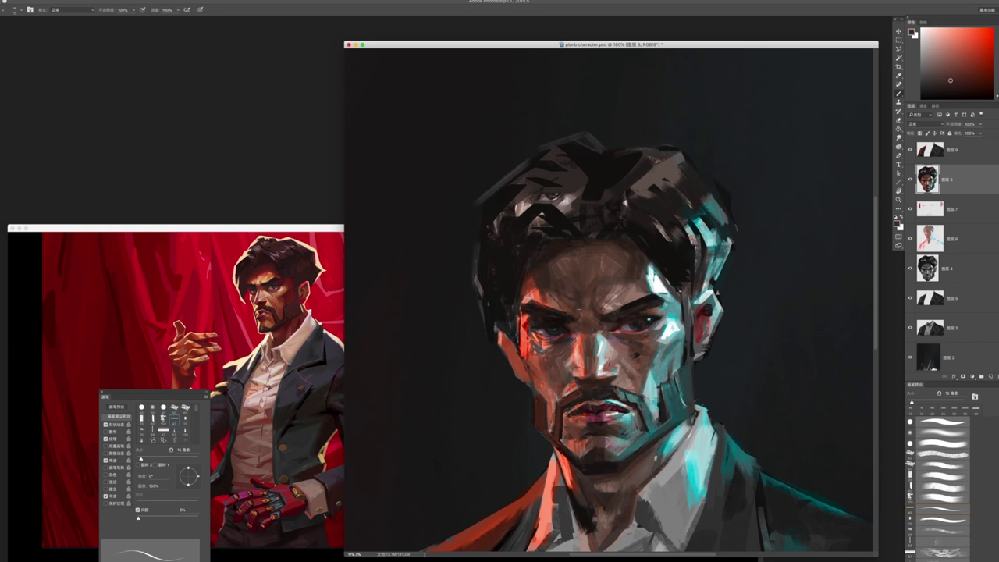
# - Blend the forehead planes and temple edge with brown and near-black tones sampled from the surrounding skin and hair
pyautogui.keyDown('alt'); pyautogui.click(586, 286); pyautogui.keyUp('alt')
pyautogui.keyDown('alt'); pyautogui.click(548, 280); pyautogui.keyUp('alt')
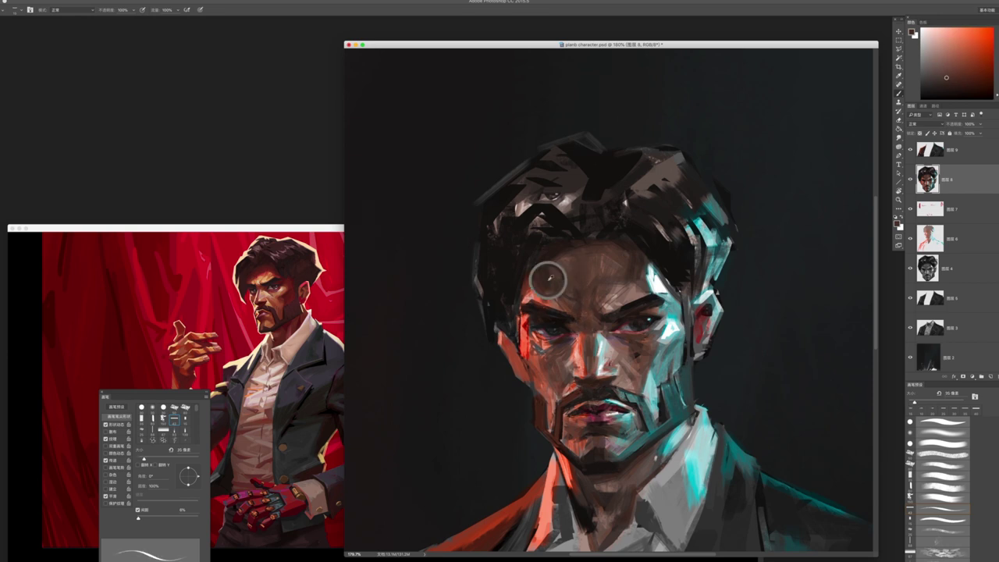
pyautogui.keyDown('alt'); pyautogui.click(551, 271); pyautogui.keyUp('alt')
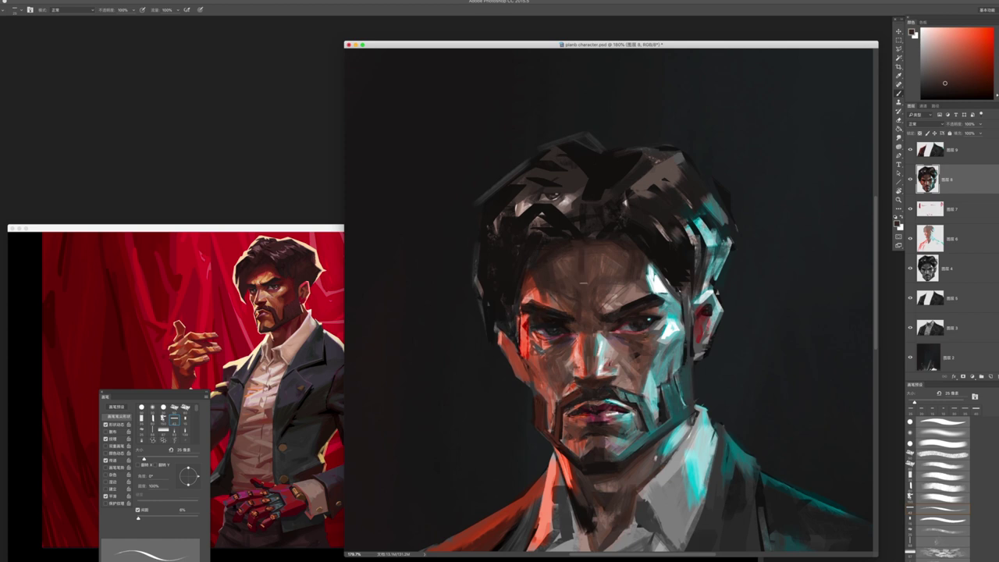
pyautogui.keyDown('alt'); pyautogui.click(583, 271); pyautogui.keyUp('alt')
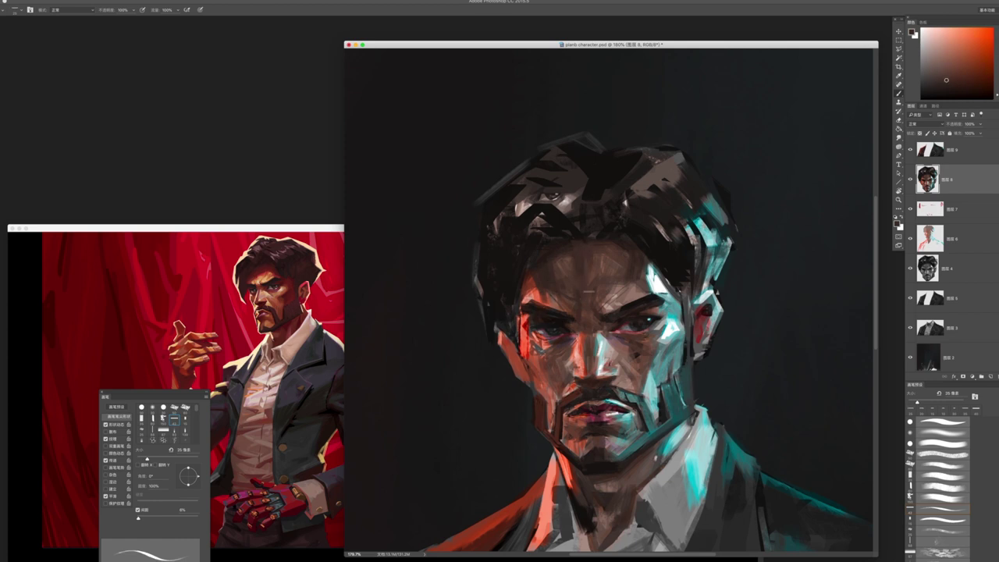
pyautogui.keyDown('alt'); pyautogui.click(546, 257); pyautogui.keyUp('alt')
pyautogui.keyDown('alt'); pyautogui.click(663, 266); pyautogui.keyUp('alt')
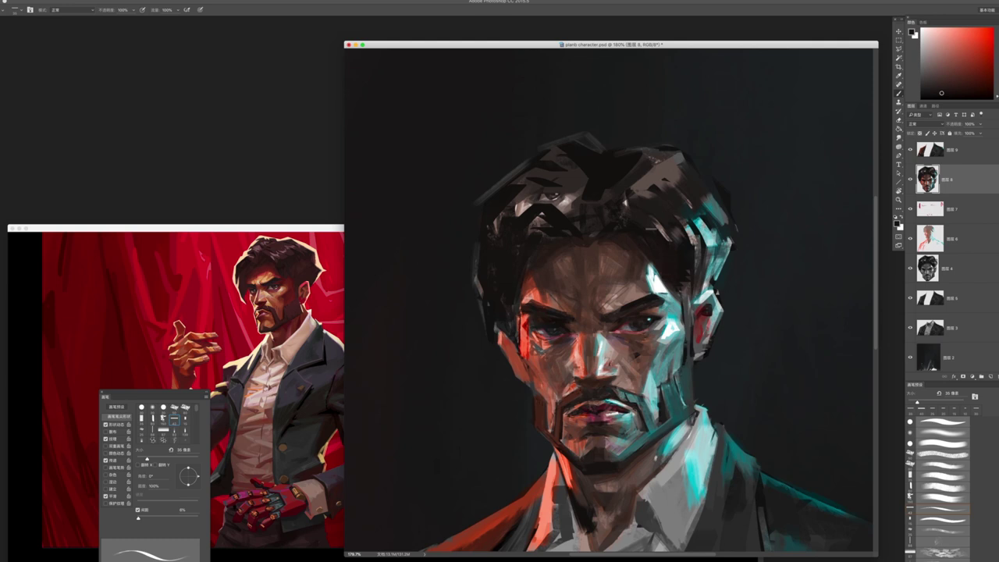
# - Cover the flat grey patches across the crown and parting with dark hair tones using a larger brush
pyautogui.press(']')
pyautogui.press(']')
pyautogui.keyDown('alt'); pyautogui.click(632, 209); pyautogui.keyUp('alt')
pyautogui.press(']')
pyautogui.keyDown('alt'); pyautogui.click(615, 181); pyautogui.keyUp('alt')
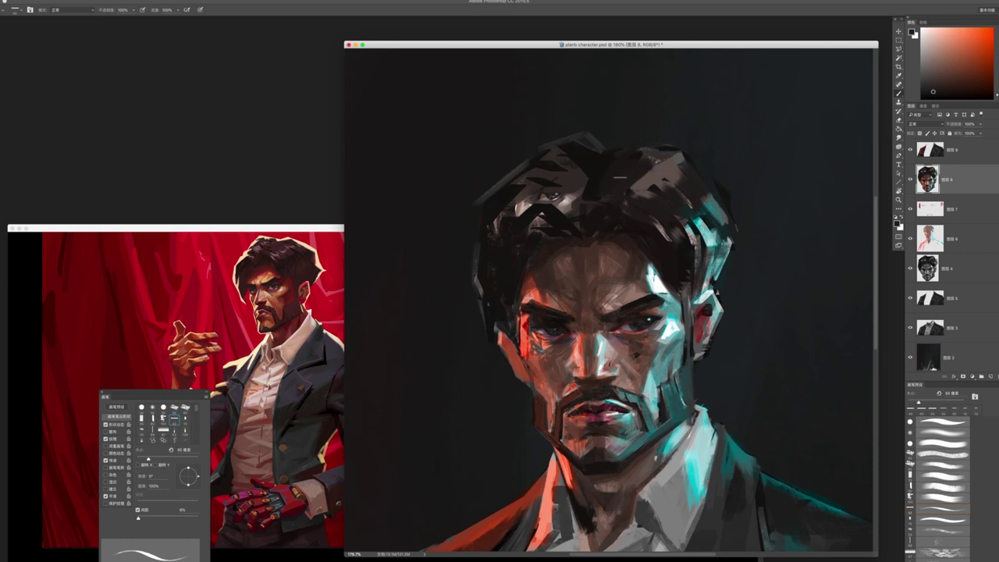
pyautogui.moveTo(622, 180)
pyautogui.mouseDown()
pyautogui.moveTo(656, 192)
pyautogui.moveTo(676, 174)
pyautogui.moveTo(660, 166)
pyautogui.moveTo(679, 179)
pyautogui.moveTo(636, 152)
pyautogui.mouseUp()
pyautogui.moveTo(551, 193)
pyautogui.mouseDown()
pyautogui.moveTo(557, 203)
pyautogui.moveTo(578, 193)
pyautogui.moveTo(565, 172)
pyautogui.moveTo(587, 181)
pyautogui.moveTo(568, 216)
pyautogui.moveTo(576, 211)
pyautogui.mouseUp()
pyautogui.keyDown('alt'); pyautogui.click(587, 155); pyautogui.keyUp('alt')
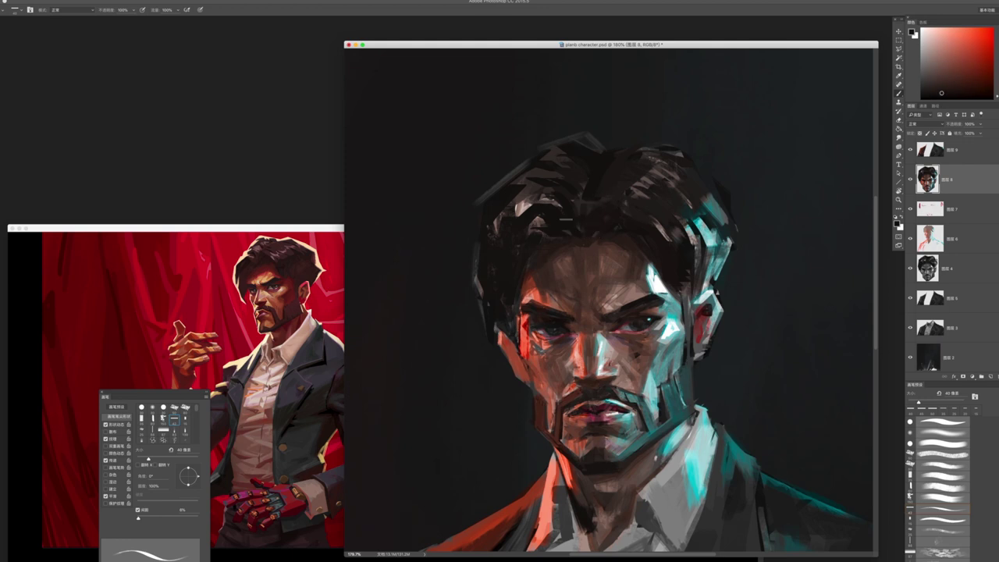
# - Darken the light patches in the fringe on the red-lit side, breaking them into strands with sampled near-black tones
pyautogui.moveTo(516, 215)
pyautogui.mouseDown()
pyautogui.moveTo(524, 209)
pyautogui.moveTo(512, 226)
pyautogui.moveTo(531, 197)
pyautogui.moveTo(525, 181)
pyautogui.mouseUp()
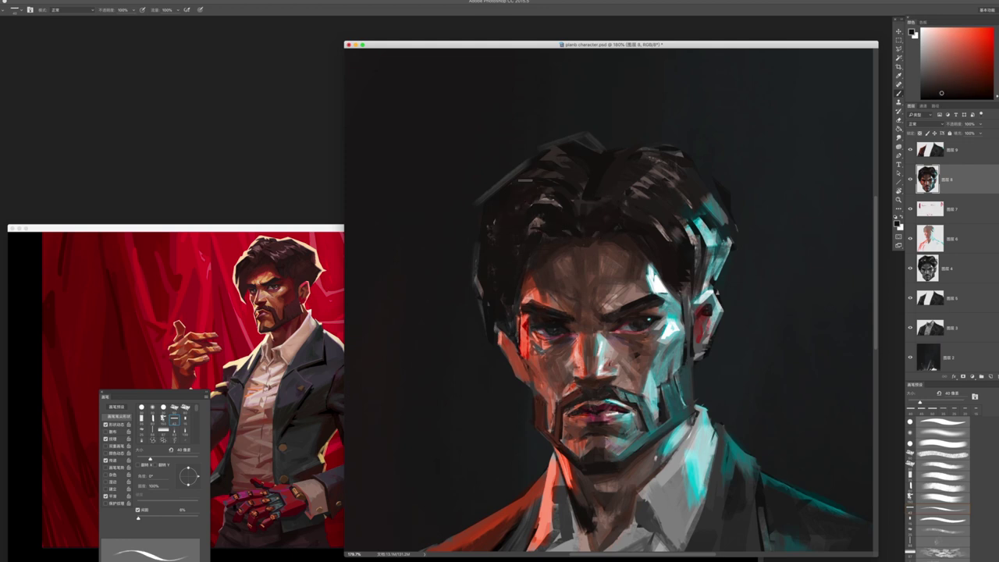
pyautogui.press(']')
pyautogui.moveTo(556, 197)
pyautogui.mouseDown()
pyautogui.moveTo(528, 195)
pyautogui.moveTo(519, 237)
pyautogui.mouseUp()
pyautogui.keyDown('alt'); pyautogui.click(560, 222); pyautogui.keyUp('alt')
pyautogui.press('[')
pyautogui.press('[')
pyautogui.press('[')
pyautogui.moveTo(547, 204); pyautogui.dragTo(566, 204)
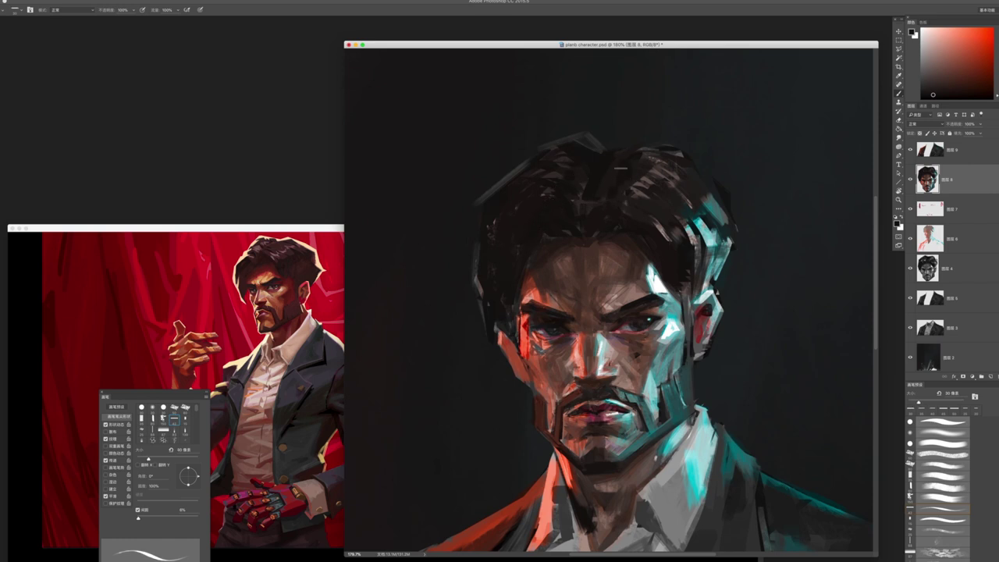
# - Paint a thin red-orange rim light along the hair's outer edge with a small brush, using a tone sampled at the ear
pyautogui.press('[')
pyautogui.press('[')
pyautogui.keyDown('alt'); pyautogui.click(524, 349); pyautogui.keyUp('alt')
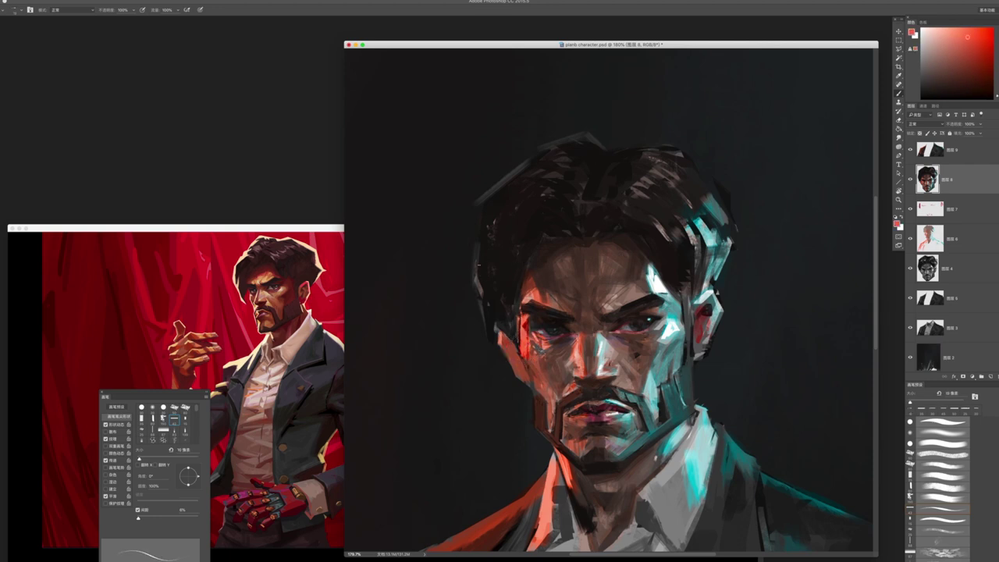
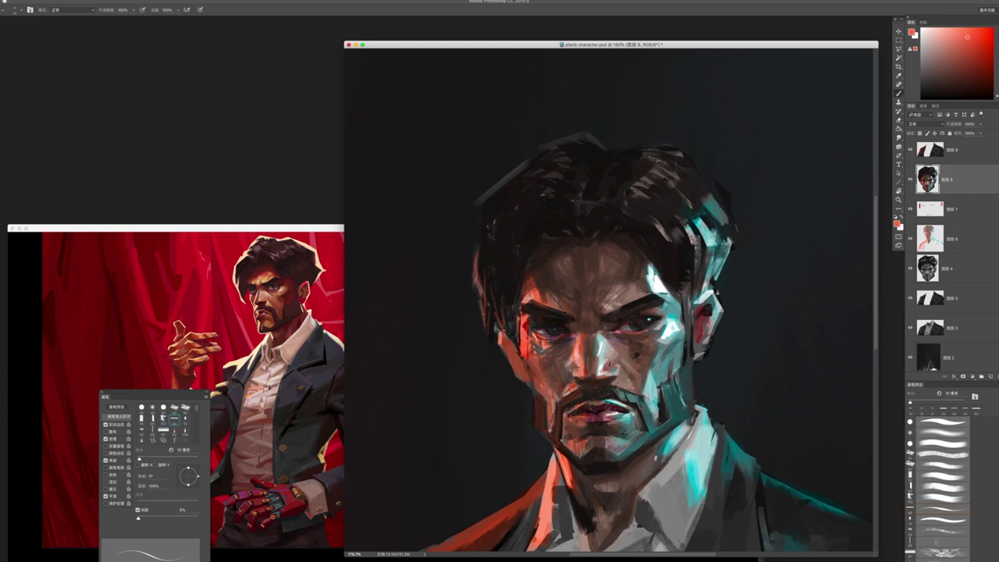
pyautogui.scroll(-5, 517, 363)
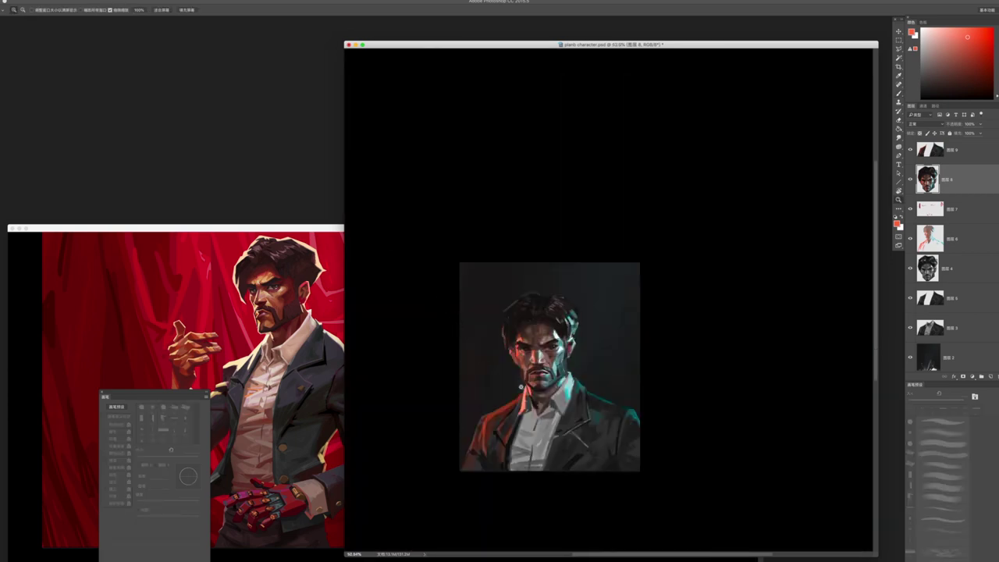
pyautogui.scroll(6, 523, 393)
pyautogui.moveTo(484, 204); pyautogui.dragTo(483, 242)
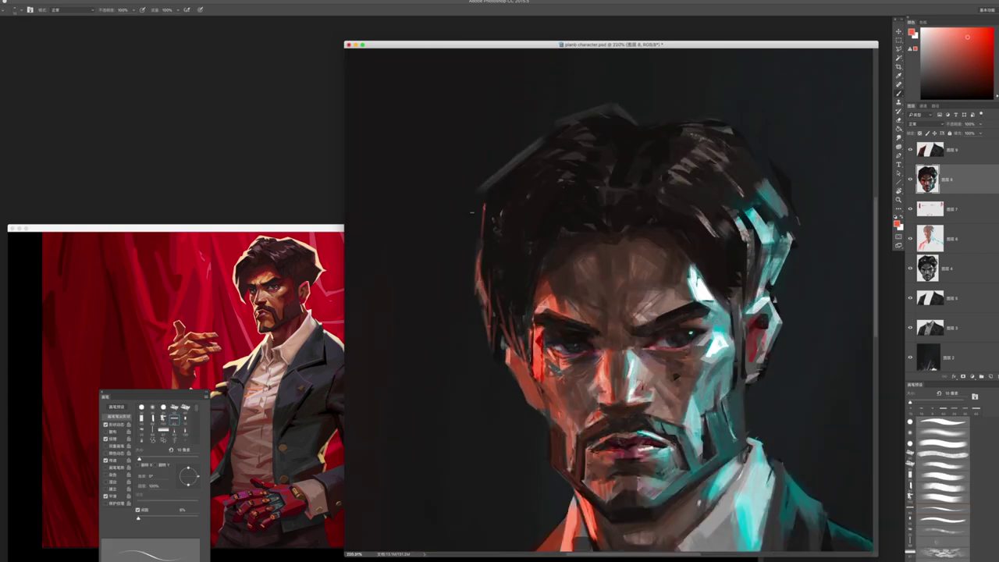
pyautogui.scroll(-6, 483, 235)
pyautogui.scroll(2, 538, 341)
pyautogui.scroll(4, 539, 341)
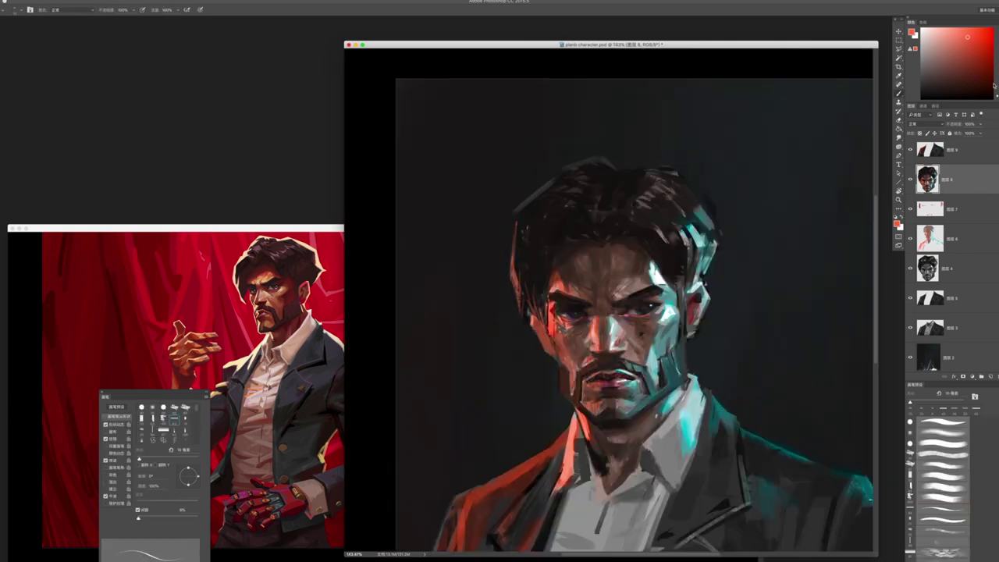
# - Try a bright magenta rim light along the hair's outer edge on the red-lit side with a larger brush
pyautogui.click(968, 37)
pyautogui.press(']')
pyautogui.press(']')
pyautogui.moveTo(515, 222); pyautogui.dragTo(521, 303)
pyautogui.scroll(-5, 534, 330)
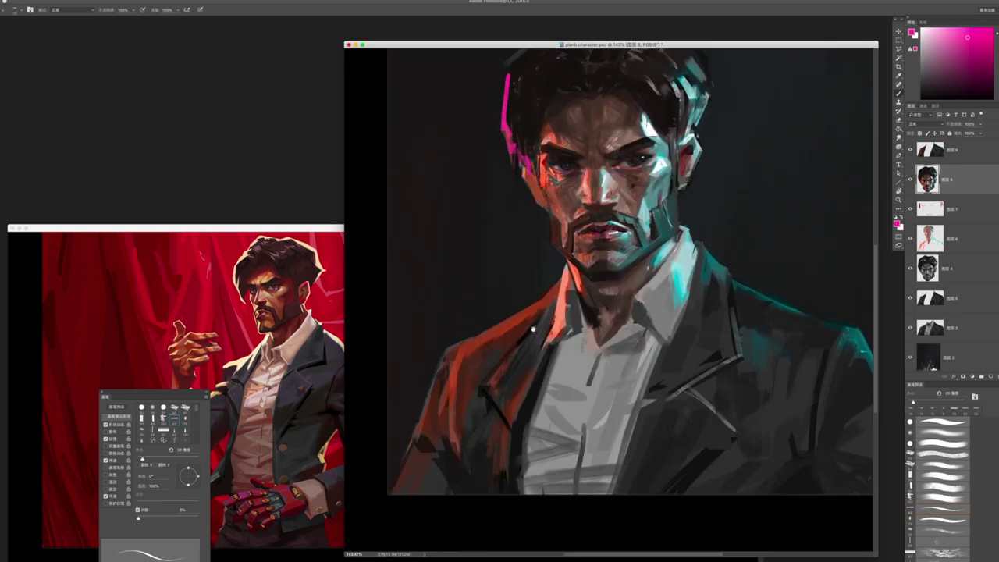
# - Try magenta rim strokes along the collar and the red-lit shoulder on a new layer above the jacket
pyautogui.click(980, 155)
pyautogui.hotkey('ctrl', 'shift', 'alt', 'n')
pyautogui.press(']')
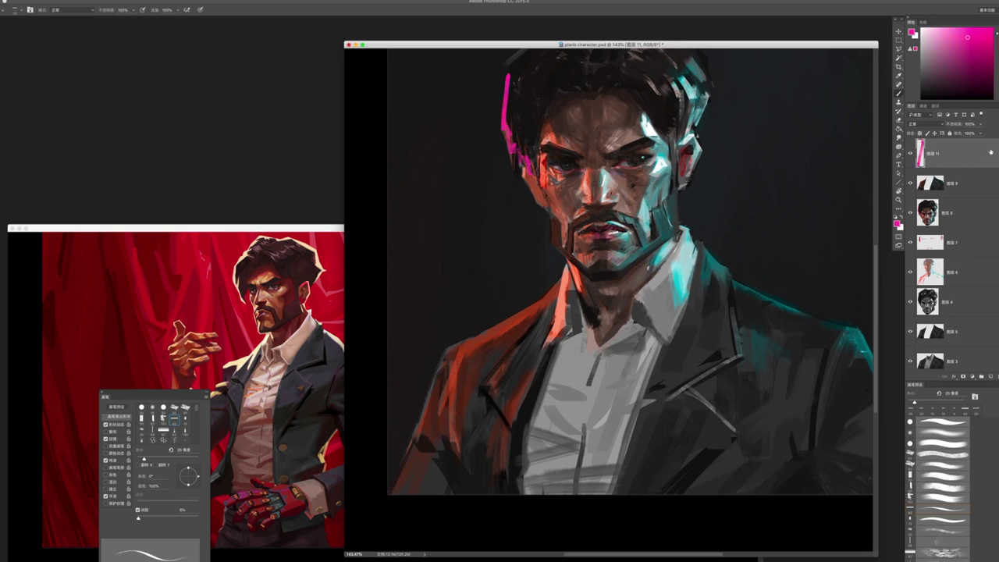
pyautogui.moveTo(568, 268); pyautogui.dragTo(560, 327)
pyautogui.moveTo(555, 291)
pyautogui.mouseDown()
pyautogui.moveTo(536, 317)
pyautogui.moveTo(450, 359)
pyautogui.mouseUp()
pyautogui.moveTo(535, 308); pyautogui.dragTo(447, 403)
pyautogui.moveTo(445, 351); pyautogui.dragTo(415, 448)
pyautogui.keyDown('alt'); pyautogui.click(441, 397); pyautogui.keyUp('alt')
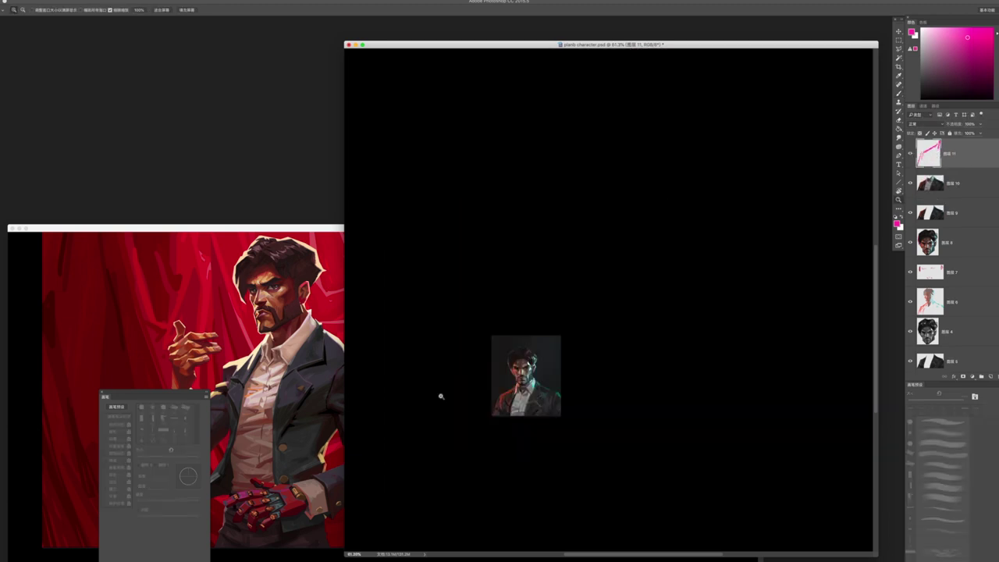
# - Remove the magenta shoulder layer, reselect the head layer and undo the magenta strokes on the hair edge
pyautogui.click(496, 328)
pyautogui.keyDown('alt'); pyautogui.click(512, 373); pyautogui.keyUp('alt')
pyautogui.moveTo(512, 373); pyautogui.dragTo(511, 373)
pyautogui.press('b')
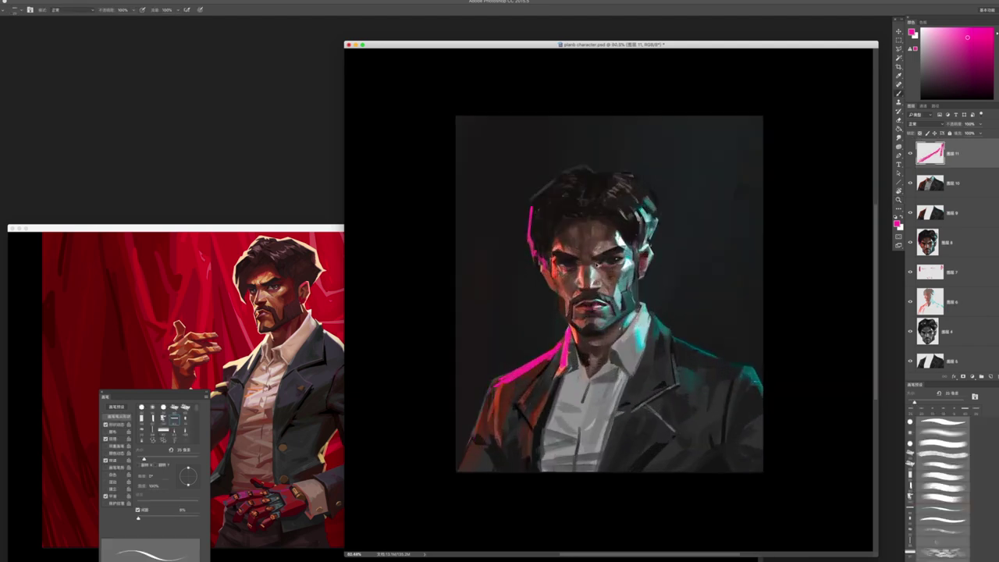
pyautogui.hotkey('ctrl', '[')
pyautogui.press('Delete')
pyautogui.hotkey('alt', '[')
pyautogui.moveTo(542, 266); pyautogui.dragTo(529, 207)
pyautogui.hotkey('ctrl', '=')
pyautogui.hotkey('ctrl', '=')
pyautogui.hotkey('ctrl', 'z')
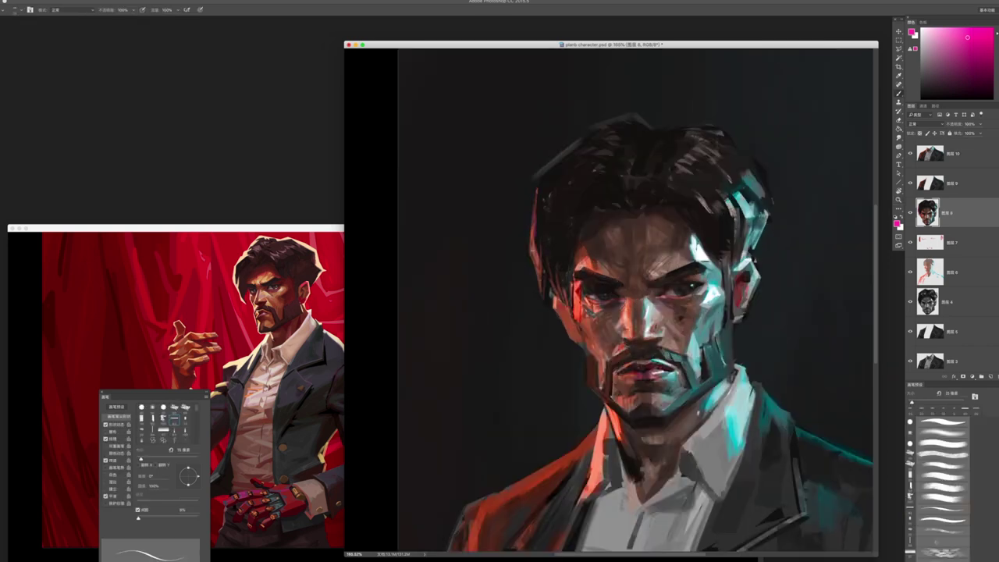
# - Paint saturated crimson accents on the red-lit temple beside the eye and a subdued magenta tint along the hair edge
pyautogui.moveTo(593, 312); pyautogui.dragTo(587, 292)
pyautogui.keyDown('alt'); pyautogui.click(570, 282); pyautogui.keyUp('alt')
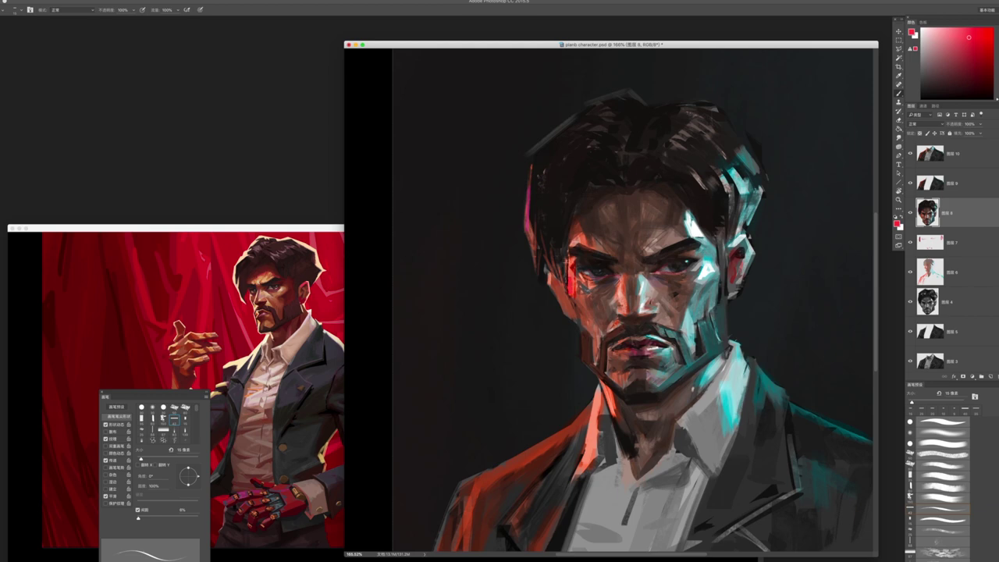
pyautogui.press('z')
pyautogui.moveTo(578, 289)
pyautogui.mouseDown()
pyautogui.moveTo(546, 289)
pyautogui.moveTo(582, 295)
pyautogui.mouseUp()
pyautogui.press('b')
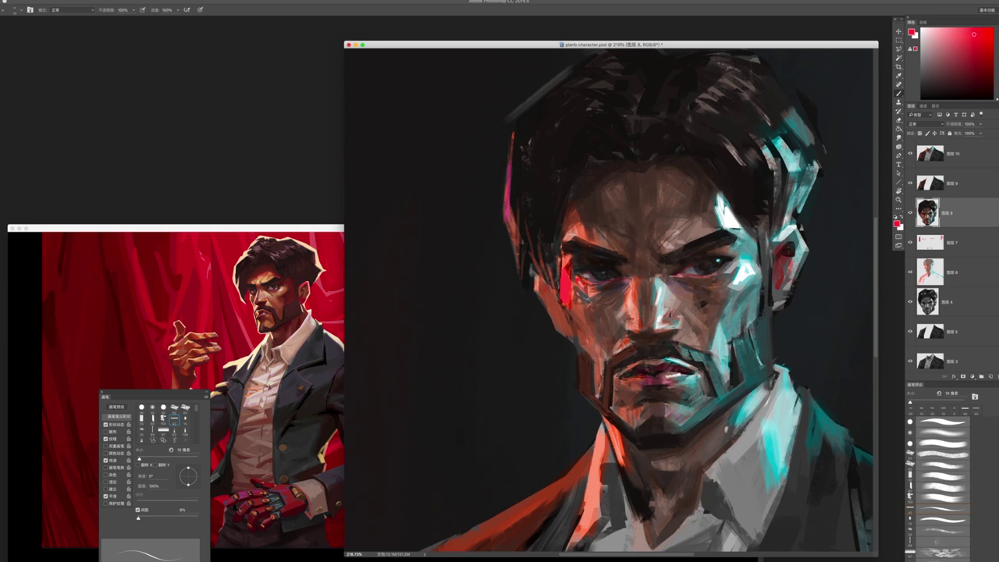
# - Add muted magenta and purple tones beneath the red-lit eye, blending them with reds sampled from the cheek
pyautogui.keyDown('alt'); pyautogui.click(509, 205); pyautogui.keyUp('alt')
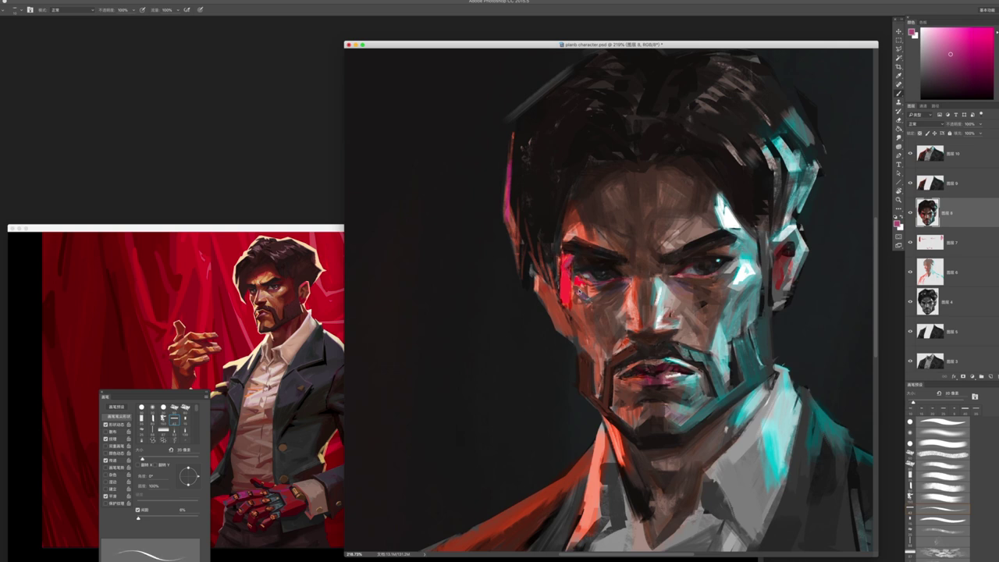
pyautogui.moveTo(579, 286); pyautogui.dragTo(573, 300)
pyautogui.keyDown('alt'); pyautogui.click(569, 306); pyautogui.keyUp('alt')
pyautogui.keyDown('alt'); pyautogui.click(580, 302); pyautogui.keyUp('alt')
pyautogui.keyDown('alt'); pyautogui.click(574, 290); pyautogui.keyUp('alt')
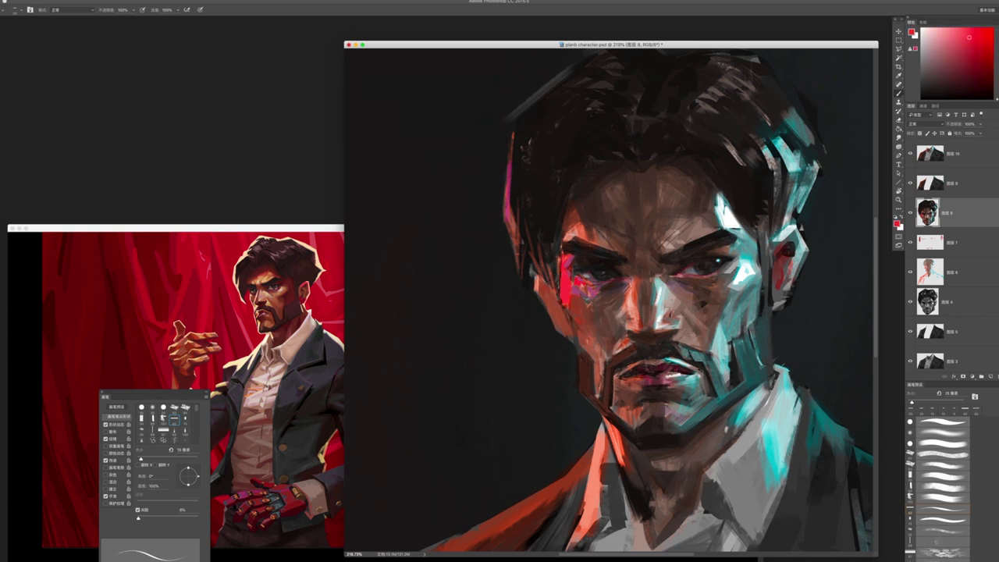
# - Define the sideburn with sampled dark brown and brighten the red-lit ear and cheek edge with crimson
pyautogui.keyDown('alt'); pyautogui.click(551, 267); pyautogui.keyUp('alt')
pyautogui.keyDown('alt'); pyautogui.click(531, 234); pyautogui.keyUp('alt')
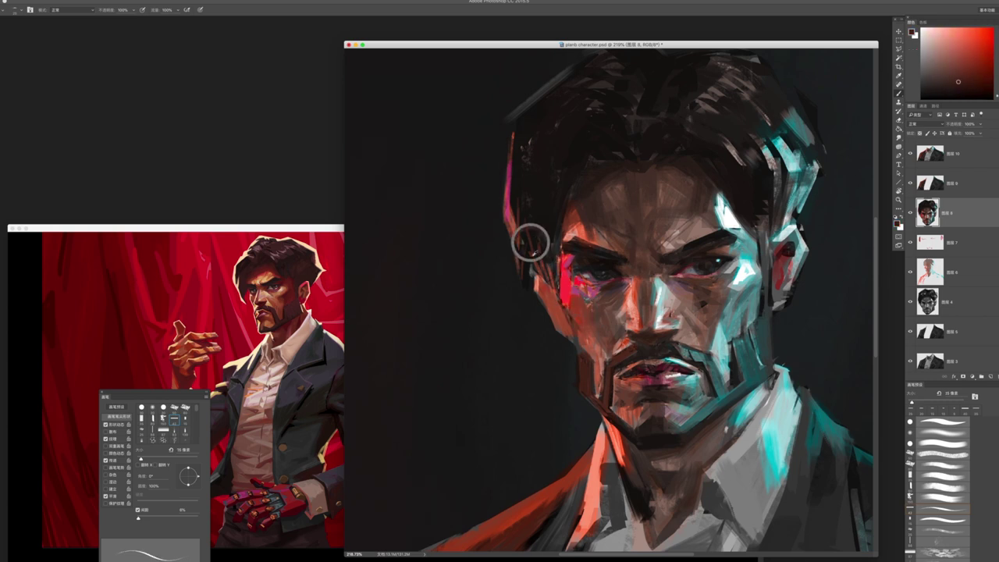
pyautogui.moveTo(560, 257); pyautogui.dragTo(560, 299)
pyautogui.moveTo(559, 261)
pyautogui.mouseDown()
pyautogui.moveTo(560, 295)
pyautogui.moveTo(559, 258)
pyautogui.mouseUp()
pyautogui.keyDown('alt'); pyautogui.click(581, 307); pyautogui.keyUp('alt')
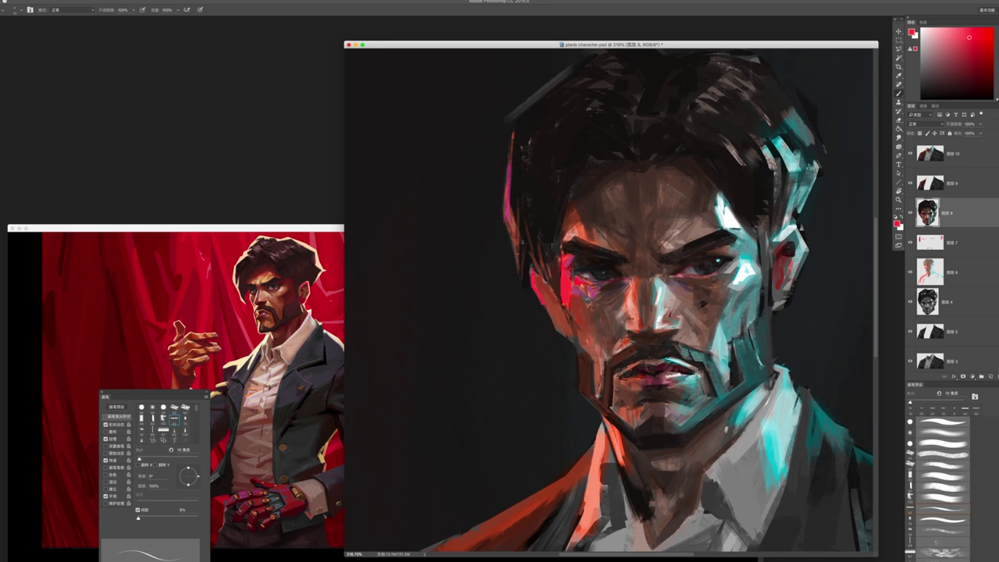
pyautogui.keyDown('alt'); pyautogui.click(557, 288); pyautogui.keyUp('alt')
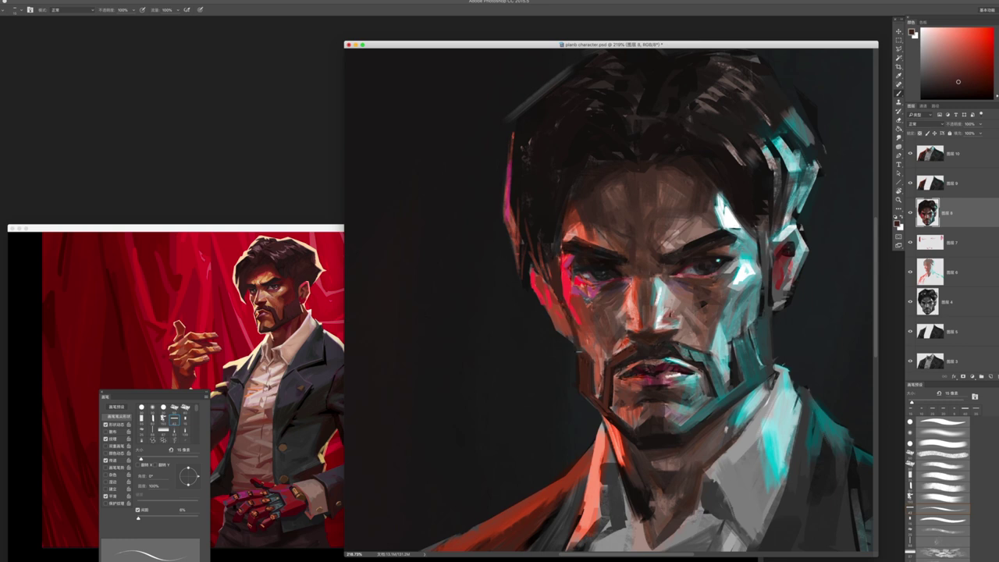
# - Refine the red-lit jaw edge and work a darker red into the hair strands above the ear
pyautogui.moveTo(587, 371); pyautogui.dragTo(576, 360)
pyautogui.click(936, 79)
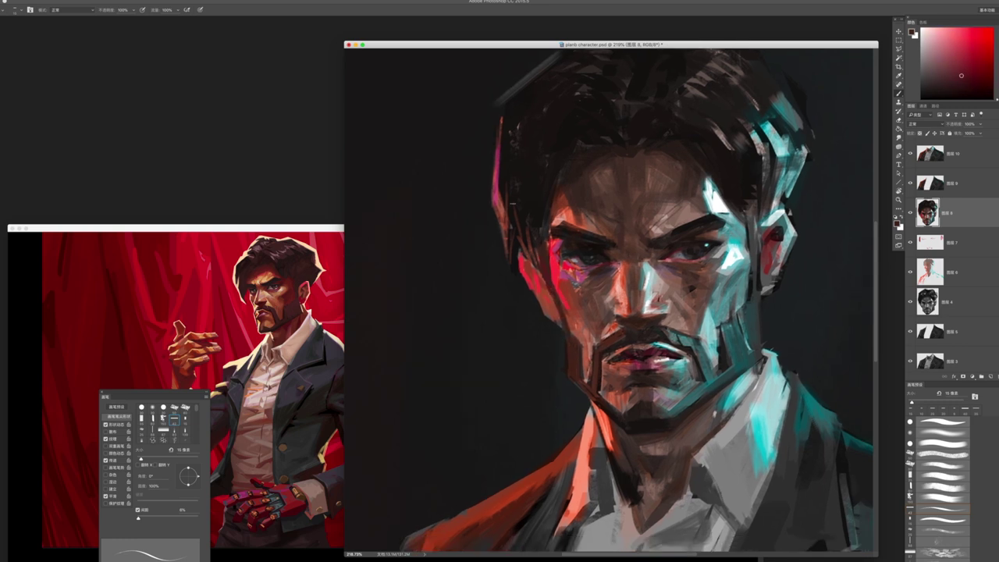
pyautogui.moveTo(509, 227)
pyautogui.mouseDown()
pyautogui.moveTo(499, 207)
pyautogui.moveTo(522, 249)
pyautogui.mouseUp()
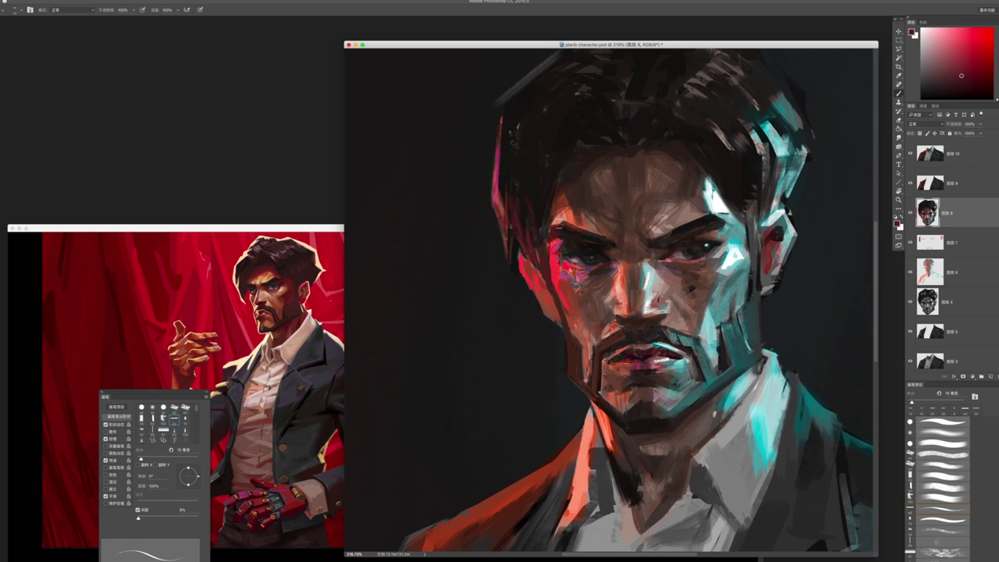
# - Spread sampled red over the temple above the eyebrow and blend it into the dark hairline
pyautogui.keyDown('alt'); pyautogui.click(552, 268); pyautogui.keyUp('alt')
pyautogui.keyDown('alt'); pyautogui.click(561, 204); pyautogui.keyUp('alt')
pyautogui.press(']')
pyautogui.keyDown('alt'); pyautogui.click(562, 208); pyautogui.keyUp('alt')
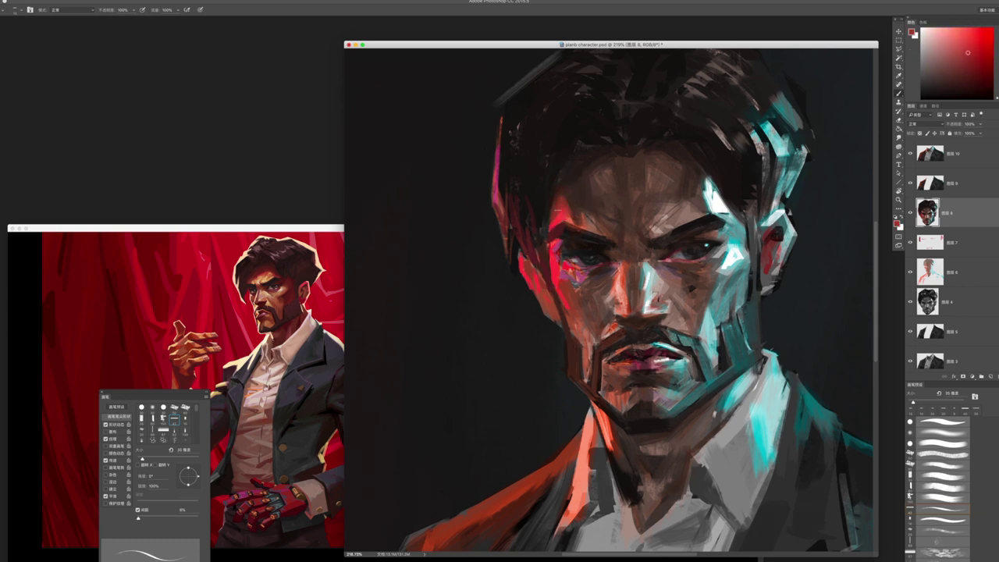
pyautogui.keyDown('alt'); pyautogui.click(547, 217); pyautogui.keyUp('alt')
pyautogui.keyDown('alt'); pyautogui.click(537, 207); pyautogui.keyUp('alt')
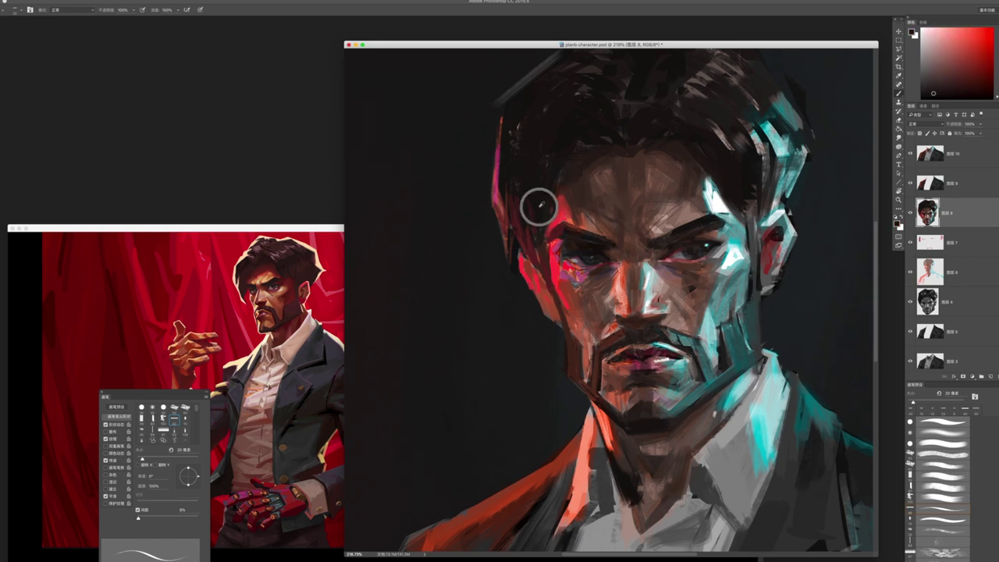
# - Extend the crimson light from the red-lit temple down the cheek with a small brush
pyautogui.press('z')
pyautogui.keyDown('alt'); pyautogui.click(507, 266); pyautogui.keyUp('alt')
pyautogui.scroll(-6, 507, 266)
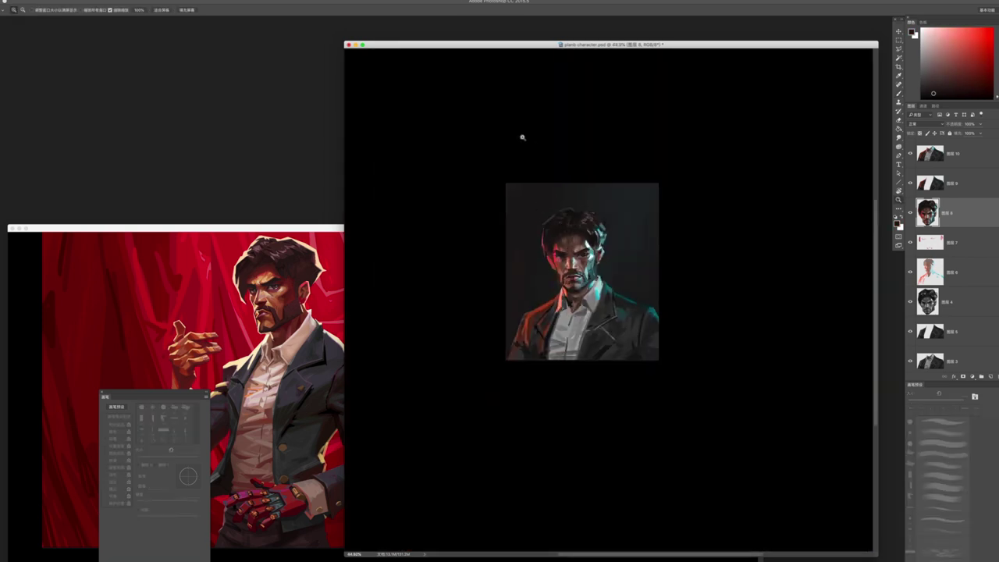
pyautogui.scroll(2, 577, 215)
pyautogui.scroll(4, 581, 277)
pyautogui.press('b')
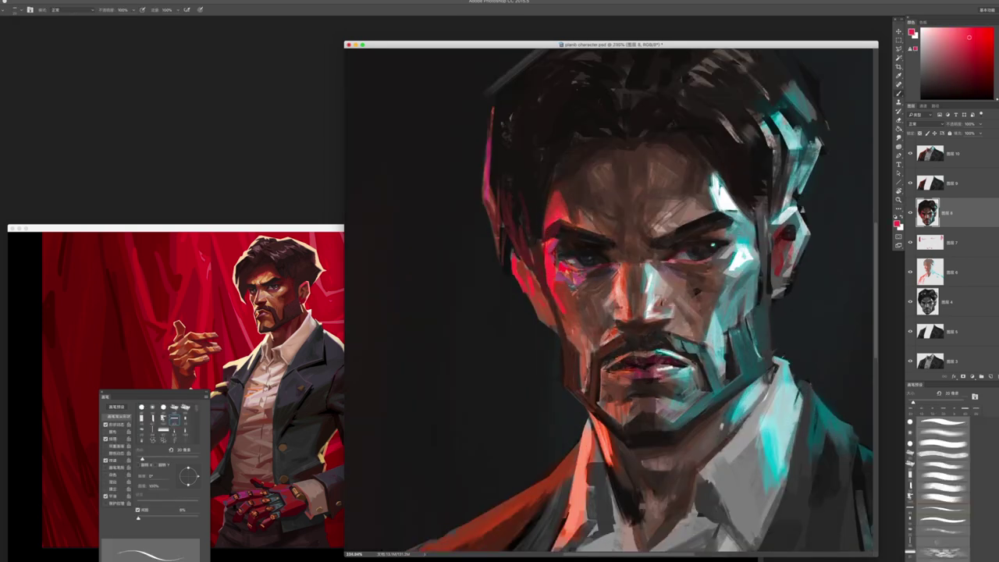
pyautogui.scroll(-2, 617, 302)
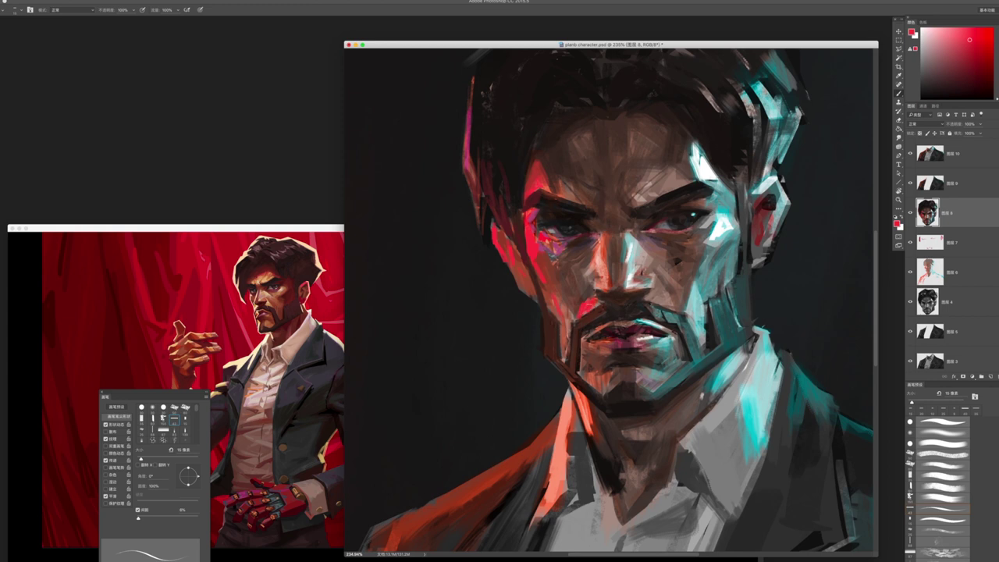
# - Blend the red-lit cheek and the area under the eye with tones sampled nearby, using a slightly larger brush
pyautogui.keyDown('alt'); pyautogui.click(575, 297); pyautogui.keyUp('alt')
pyautogui.scroll(-3, 610, 302)
pyautogui.hscroll(3, 611, 302)
pyautogui.press(']')
pyautogui.keyDown('alt'); pyautogui.click(507, 209); pyautogui.keyUp('alt')
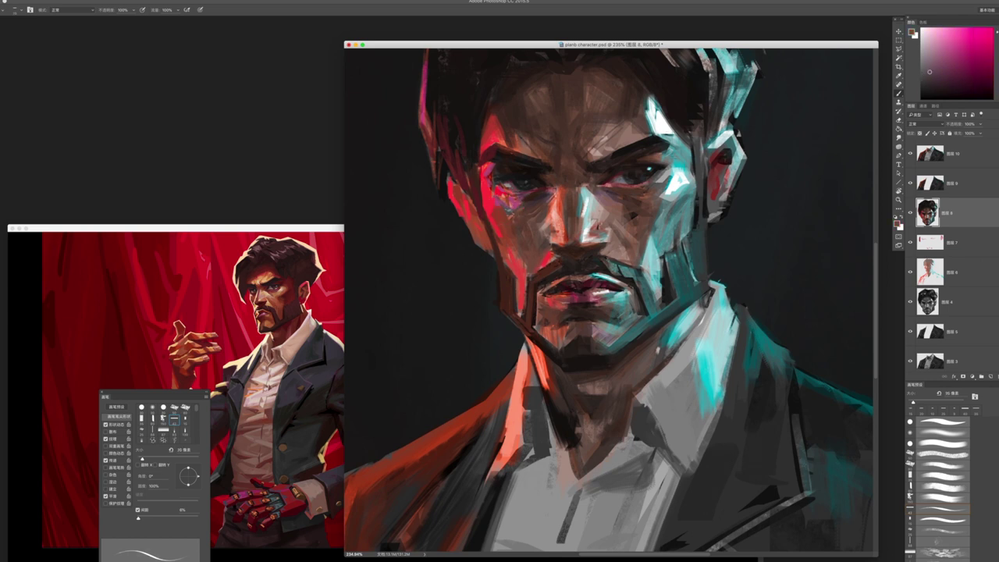
# - Blend sampled reds and browns around the red-lit cheek, mouth corner and underside of the nose
pyautogui.keyDown('alt'); pyautogui.click(509, 203); pyautogui.keyUp('alt')
pyautogui.keyDown('alt'); pyautogui.click(530, 288); pyautogui.keyUp('alt')
pyautogui.keyDown('alt'); pyautogui.click(549, 304); pyautogui.keyUp('alt')
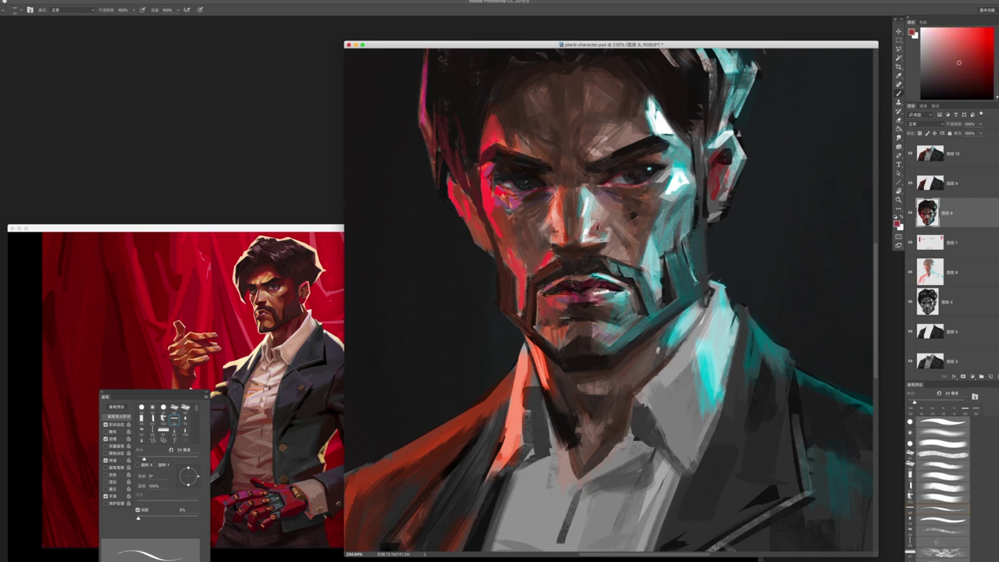
pyautogui.keyDown('alt'); pyautogui.click(583, 253); pyautogui.keyUp('alt')
pyautogui.press(']')
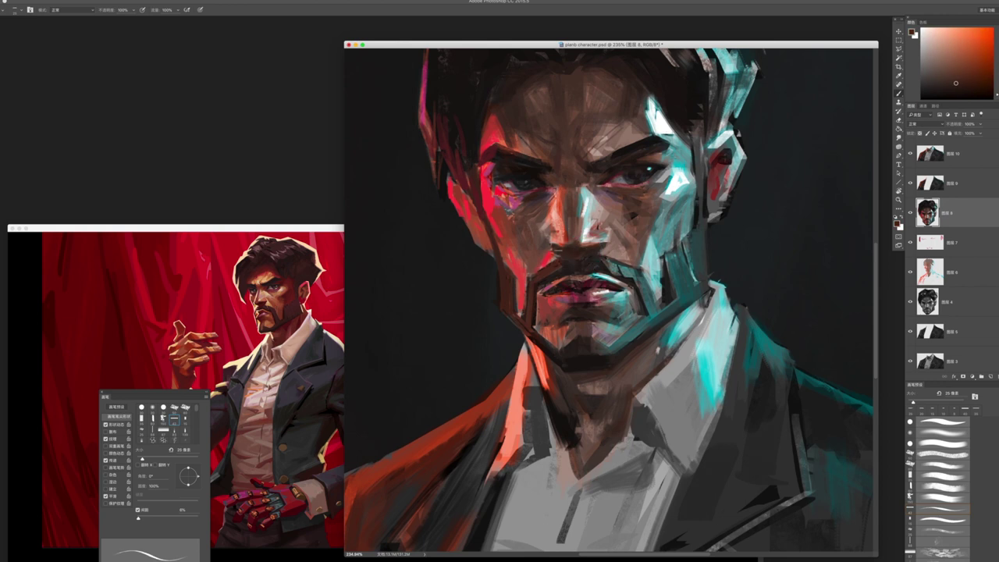
pyautogui.keyDown('alt'); pyautogui.click(578, 239); pyautogui.keyUp('alt')
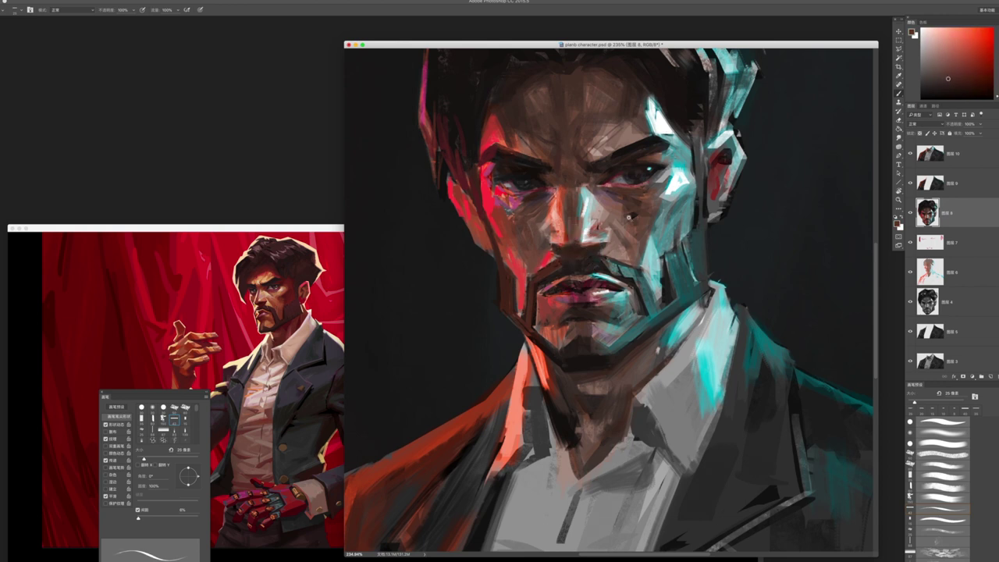
# - Refine the red-shadowed side of the nose from bridge to tip with sampled dark red and brown tones
pyautogui.scroll(1, 578, 240)
pyautogui.keyDown('alt'); pyautogui.click(562, 242); pyautogui.keyUp('alt')
pyautogui.keyDown('alt'); pyautogui.click(564, 246); pyautogui.keyUp('alt')
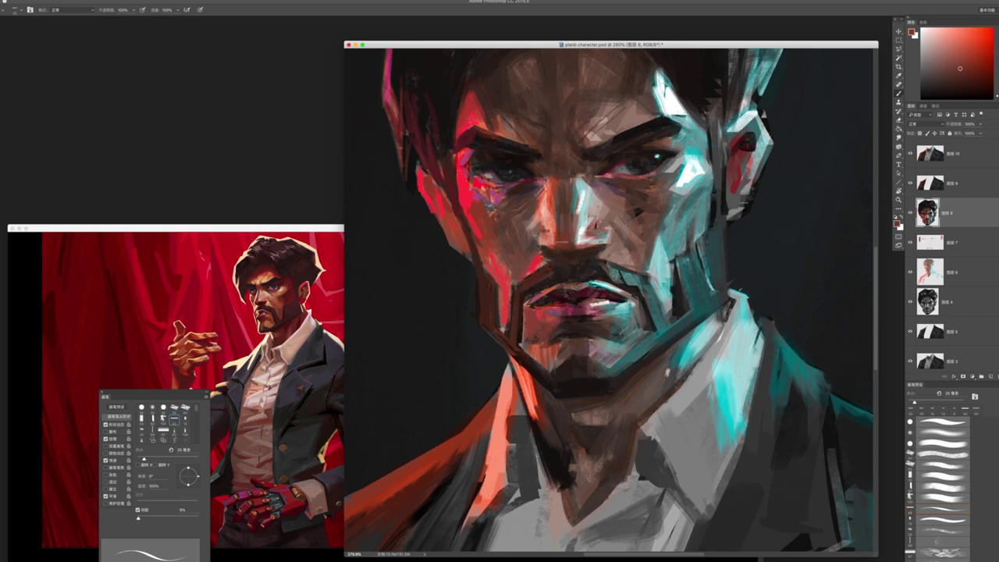
pyautogui.keyDown('alt'); pyautogui.click(564, 151); pyautogui.keyUp('alt')
pyautogui.keyDown('alt'); pyautogui.click(566, 227); pyautogui.keyUp('alt')
pyautogui.keyDown('alt'); pyautogui.click(569, 151); pyautogui.keyUp('alt')
# - Smooth the red-lit cheek beside the nose with sampled red and brown skin tones
pyautogui.keyDown('alt'); pyautogui.click(467, 193); pyautogui.keyUp('alt')
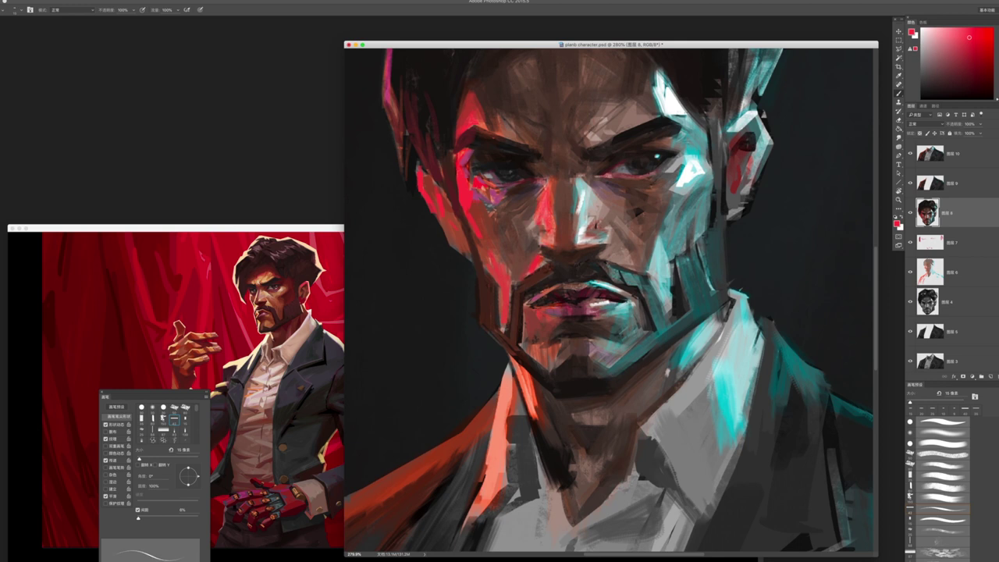
pyautogui.keyDown('alt'); pyautogui.click(553, 234); pyautogui.keyUp('alt')
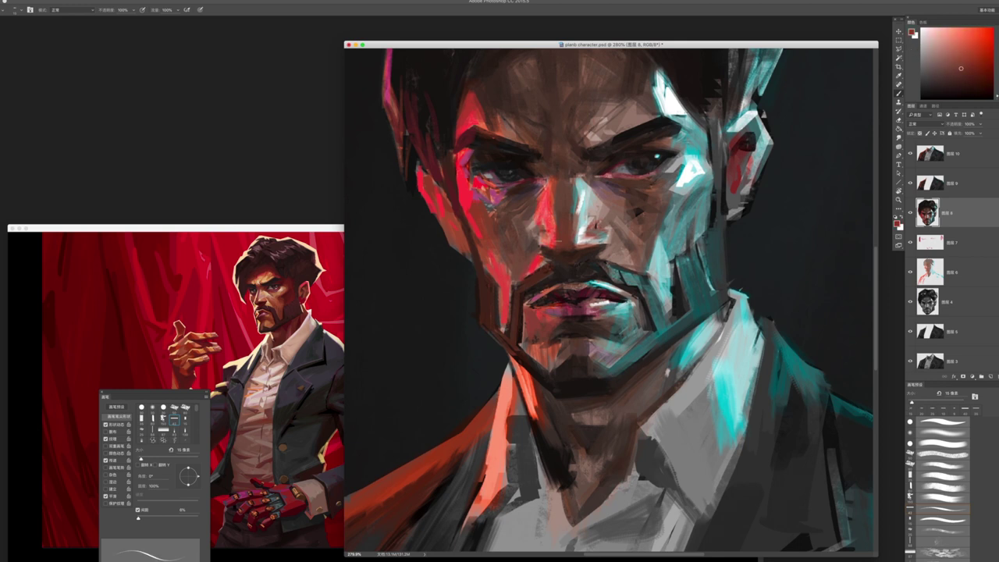
pyautogui.keyDown('alt'); pyautogui.click(529, 216); pyautogui.keyUp('alt')
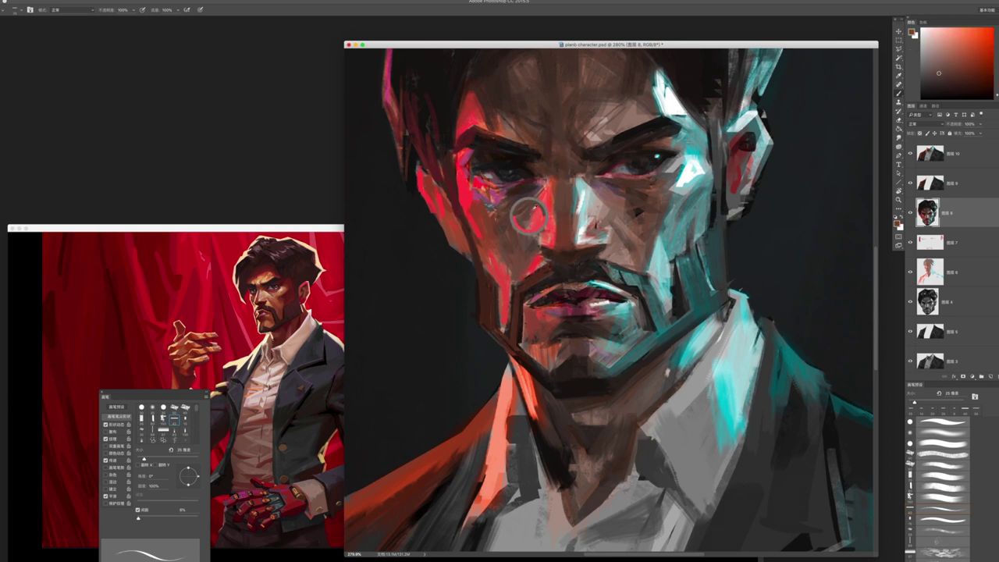
pyautogui.keyDown('alt'); pyautogui.click(506, 221); pyautogui.keyUp('alt')
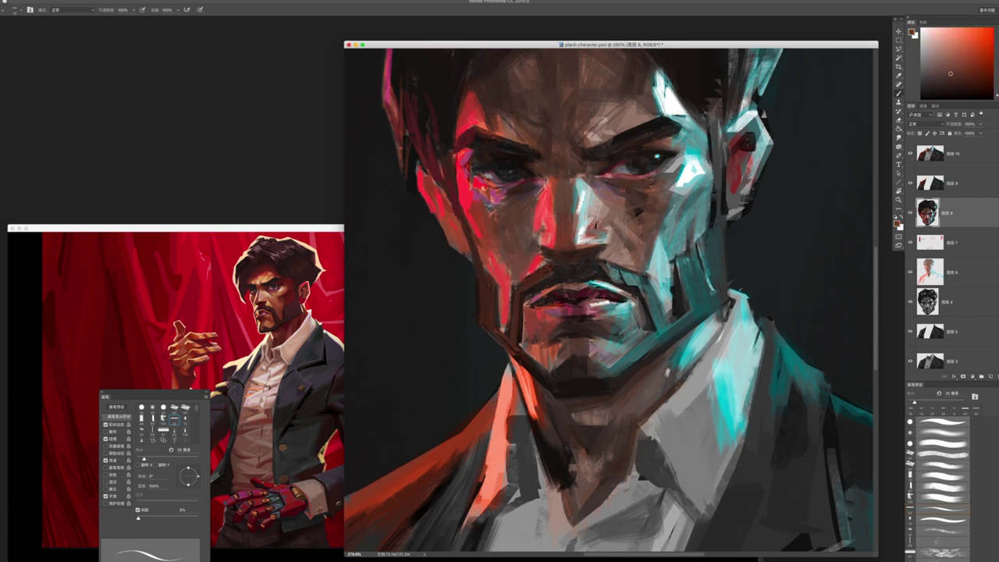
# - Paint over the purple patches beneath the red-lit eye with dark browns sampled nearby, varying the brush size
pyautogui.keyDown('alt'); pyautogui.click(528, 194); pyautogui.keyUp('alt')
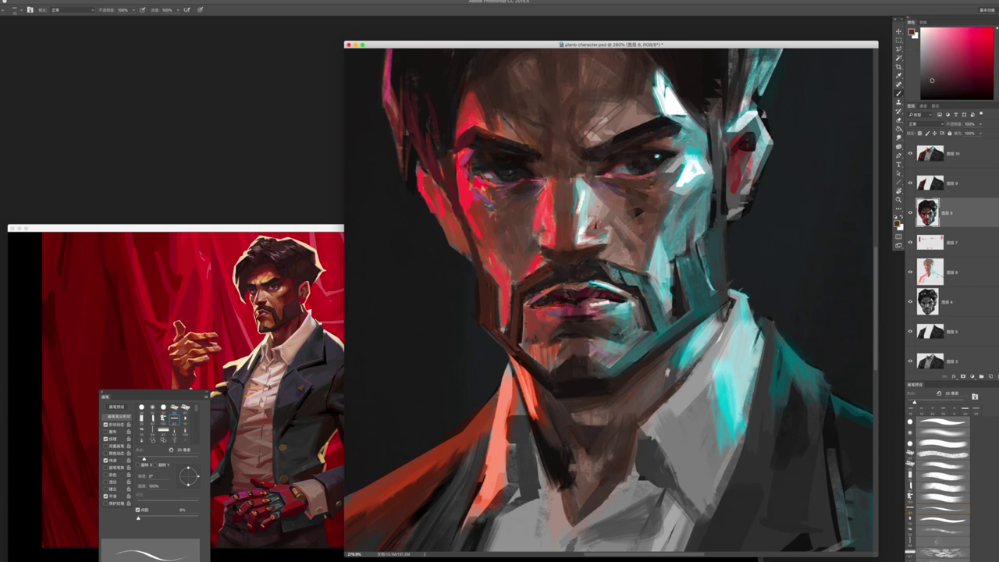
pyautogui.keyDown('alt'); pyautogui.click(522, 190); pyautogui.keyUp('alt')
pyautogui.keyDown('alt'); pyautogui.click(515, 190); pyautogui.keyUp('alt')
pyautogui.press('[')
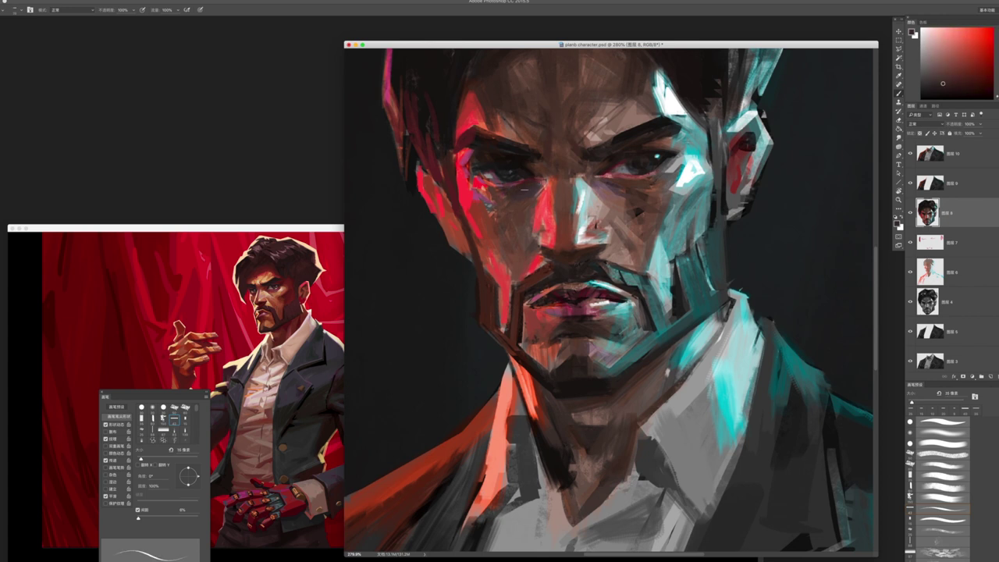
pyautogui.press(']')
pyautogui.keyDown('alt'); pyautogui.click(545, 170); pyautogui.keyUp('alt')
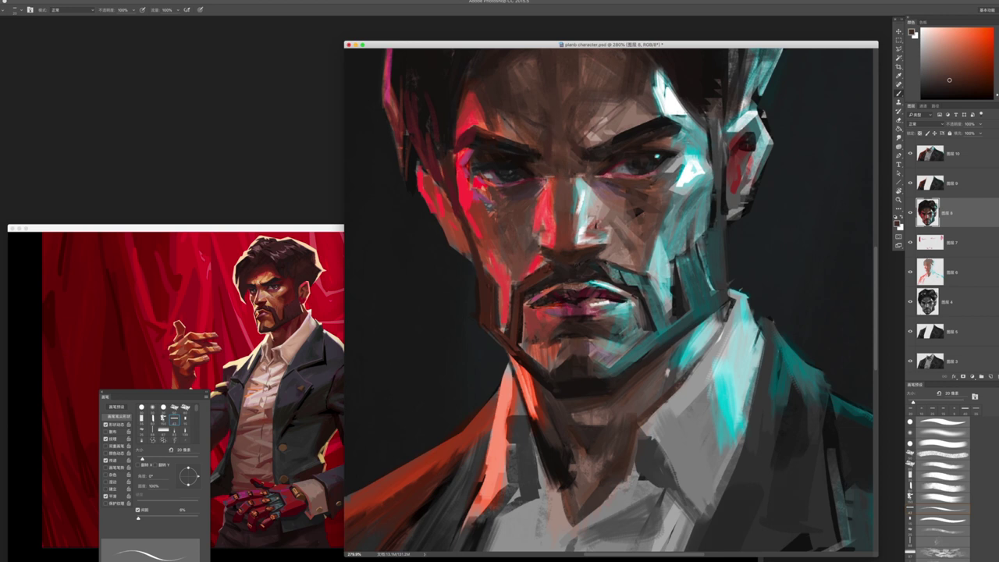
# - Stroke a sampled brown down the bridge of the nose between the brows
pyautogui.press(']')
pyautogui.press('[')
pyautogui.keyDown('alt'); pyautogui.click(559, 152); pyautogui.keyUp('alt')
pyautogui.moveTo(559, 156); pyautogui.dragTo(564, 192)
# - Blend the forehead above the brows with warm browns sampled from the cyan-lit cheek and brow area
pyautogui.press(']')
pyautogui.keyDown('alt'); pyautogui.click(663, 232); pyautogui.keyUp('alt')
pyautogui.keyDown('alt'); pyautogui.click(662, 233); pyautogui.keyUp('alt')
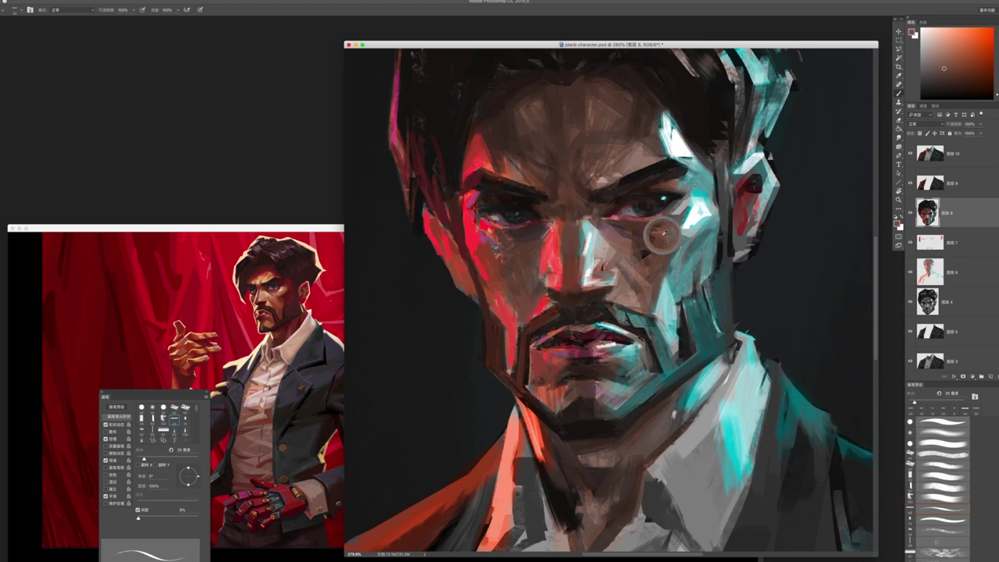
pyautogui.moveTo(622, 168)
pyautogui.mouseDown()
pyautogui.moveTo(661, 163)
pyautogui.moveTo(638, 149)
pyautogui.mouseUp()
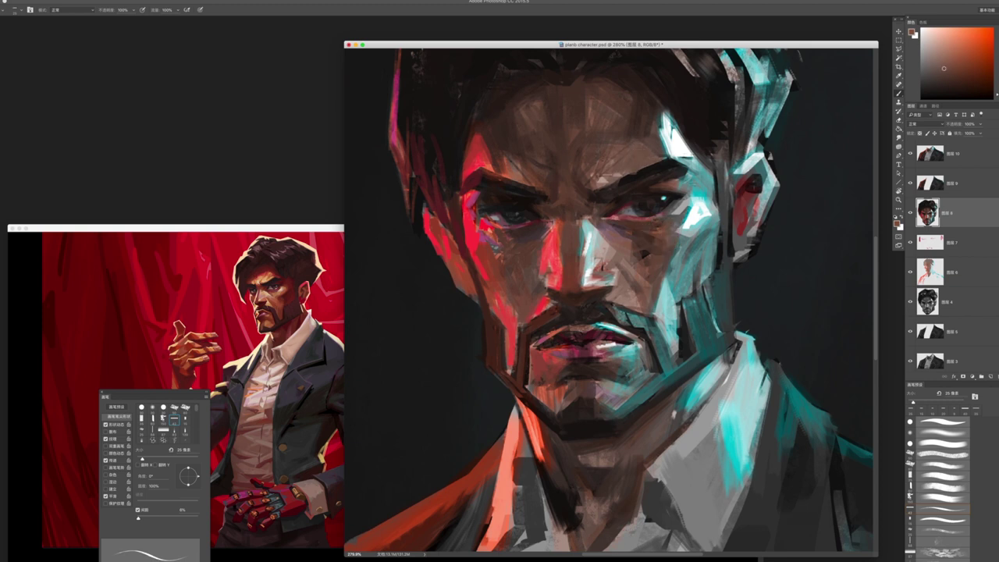
pyautogui.keyDown('alt'); pyautogui.click(553, 161); pyautogui.keyUp('alt')
pyautogui.moveTo(567, 180); pyautogui.dragTo(573, 164)
# - Refine the inner corner of the cyan-lit eye with sampled grey tones and a smaller brush
pyautogui.press('[')
pyautogui.keyDown('alt'); pyautogui.click(585, 213); pyautogui.keyUp('alt')
pyautogui.keyDown('alt'); pyautogui.click(585, 212); pyautogui.keyUp('alt')
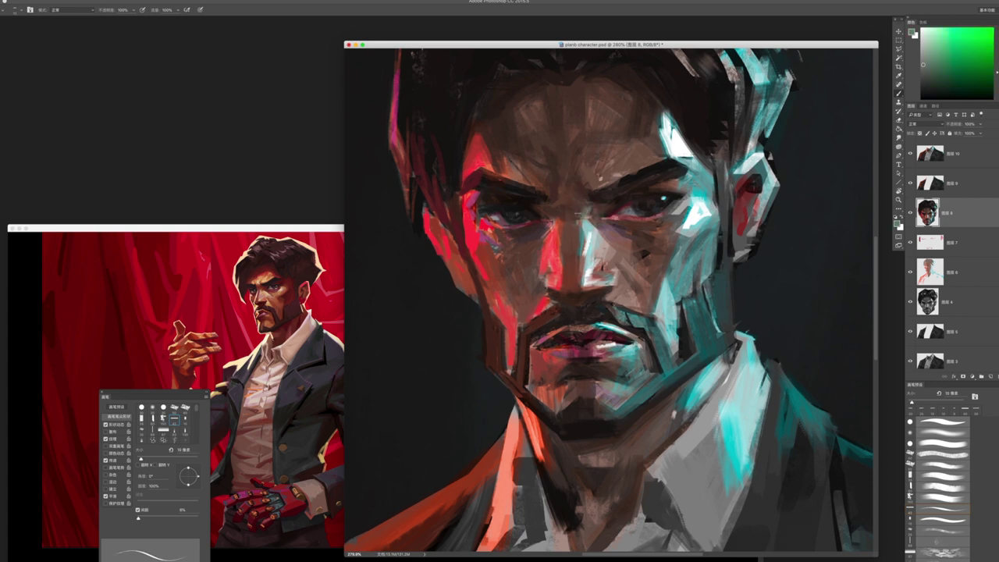
pyautogui.keyDown('alt'); pyautogui.click(595, 209); pyautogui.keyUp('alt')
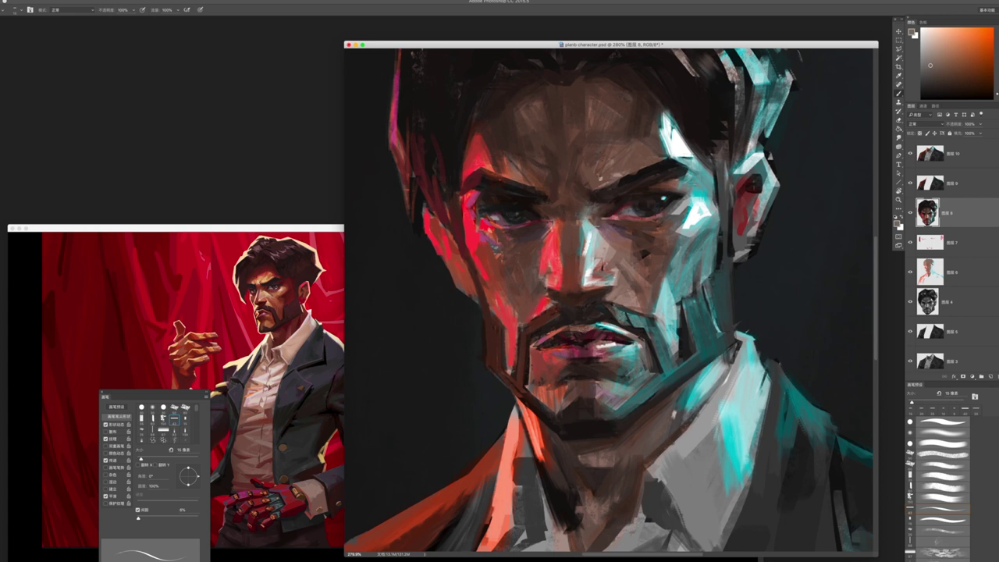
# - Soften the area under the red-lit eye into the cheek with sampled dark tones and a larger brush
pyautogui.press(']')
pyautogui.keyDown('alt'); pyautogui.click(493, 244); pyautogui.keyUp('alt')
pyautogui.keyDown('alt'); pyautogui.click(536, 233); pyautogui.keyUp('alt')
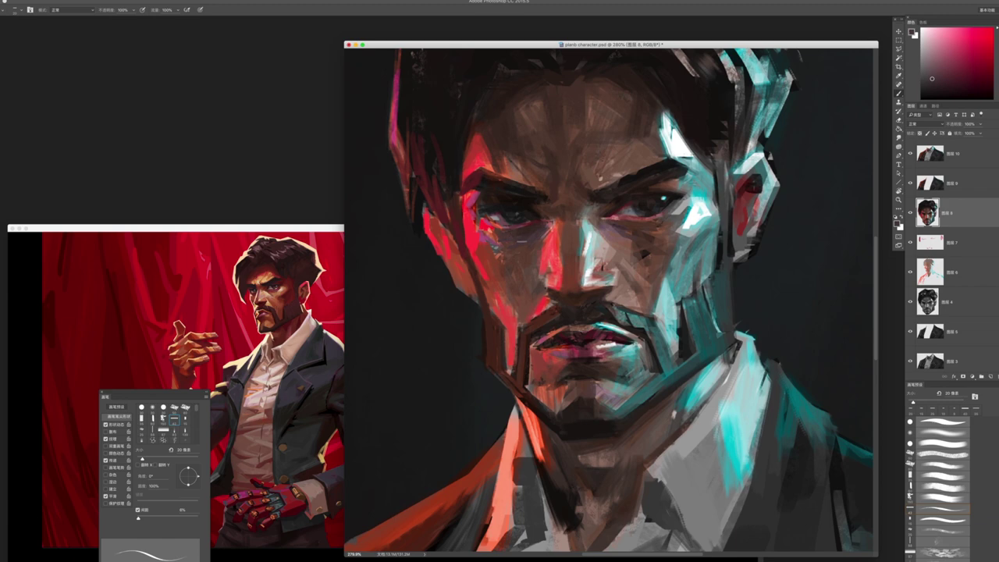
pyautogui.press('z')
pyautogui.moveTo(533, 271)
pyautogui.mouseDown()
pyautogui.moveTo(500, 310)
pyautogui.moveTo(547, 308)
pyautogui.mouseUp()
pyautogui.press('b')
pyautogui.keyDown('alt'); pyautogui.click(500, 273); pyautogui.keyUp('alt')
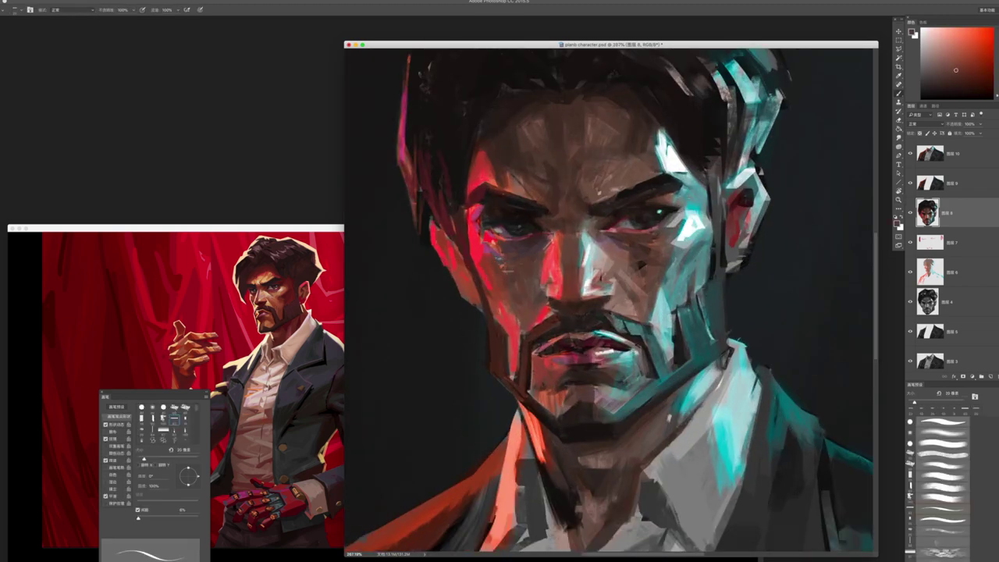
# - Rework the red-lit cheekbone and outer eye socket with sampled pinks and deep reds
pyautogui.moveTo(503, 259); pyautogui.dragTo(487, 248)
pyautogui.keyDown('alt'); pyautogui.click(490, 241); pyautogui.keyUp('alt')
pyautogui.keyDown('alt'); pyautogui.click(475, 212); pyautogui.keyUp('alt')
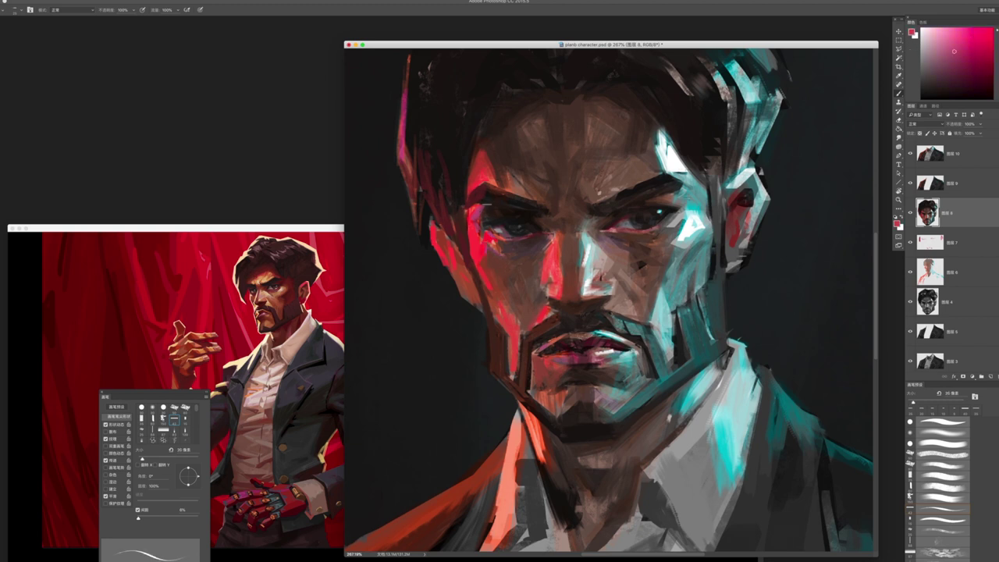
pyautogui.keyDown('alt'); pyautogui.click(497, 256); pyautogui.keyUp('alt')
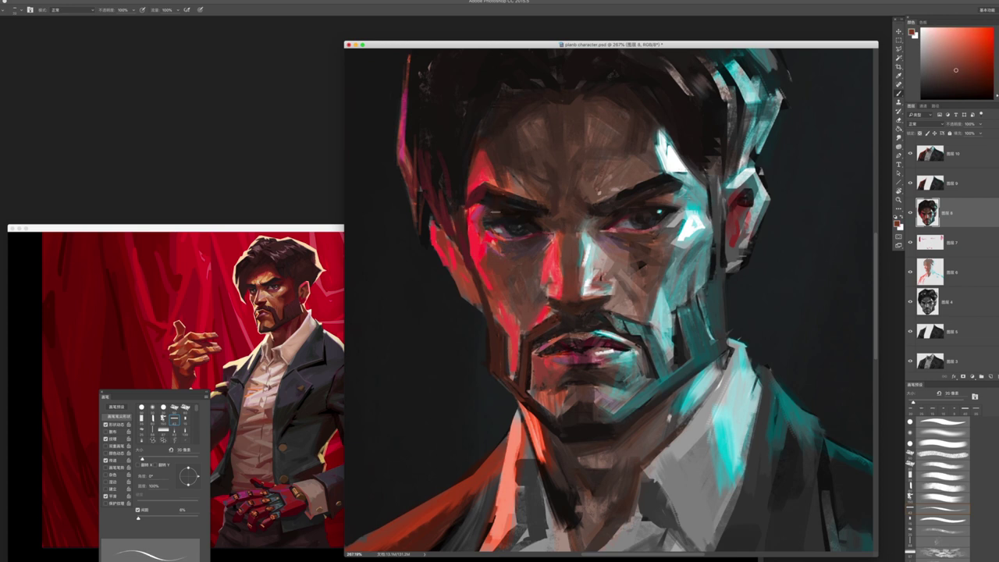
pyautogui.keyDown('alt'); pyautogui.click(490, 167); pyautogui.keyUp('alt')
pyautogui.keyDown('alt'); pyautogui.click(498, 216); pyautogui.keyUp('alt')
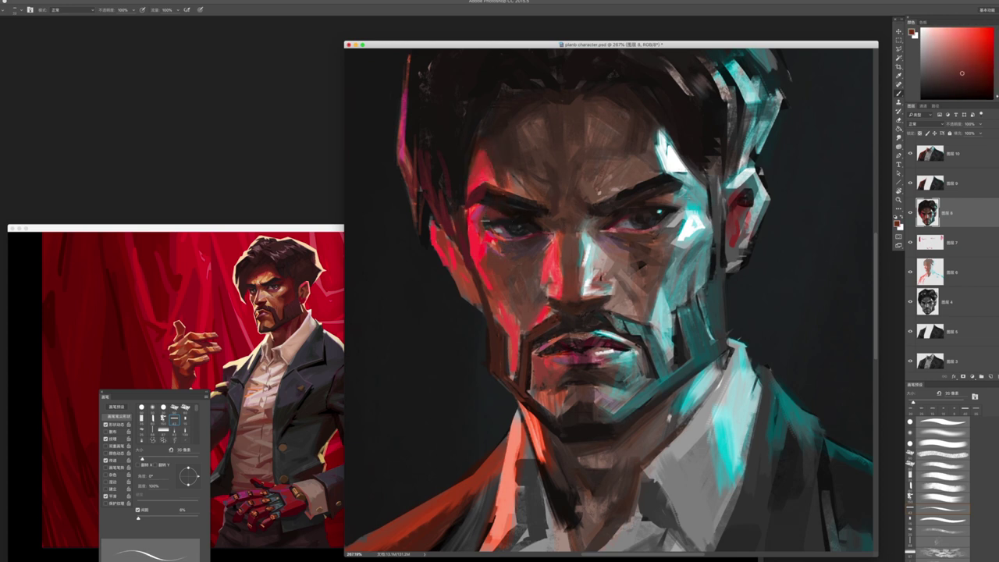
# - Sharpen the bright crimson light at the outer corner of the red-lit eye with a smaller brush
pyautogui.keyDown('alt'); pyautogui.click(496, 216); pyautogui.keyUp('alt')
pyautogui.keyDown('alt'); pyautogui.click(481, 194); pyautogui.keyUp('alt')
pyautogui.keyDown('alt'); pyautogui.click(475, 238); pyautogui.keyUp('alt')
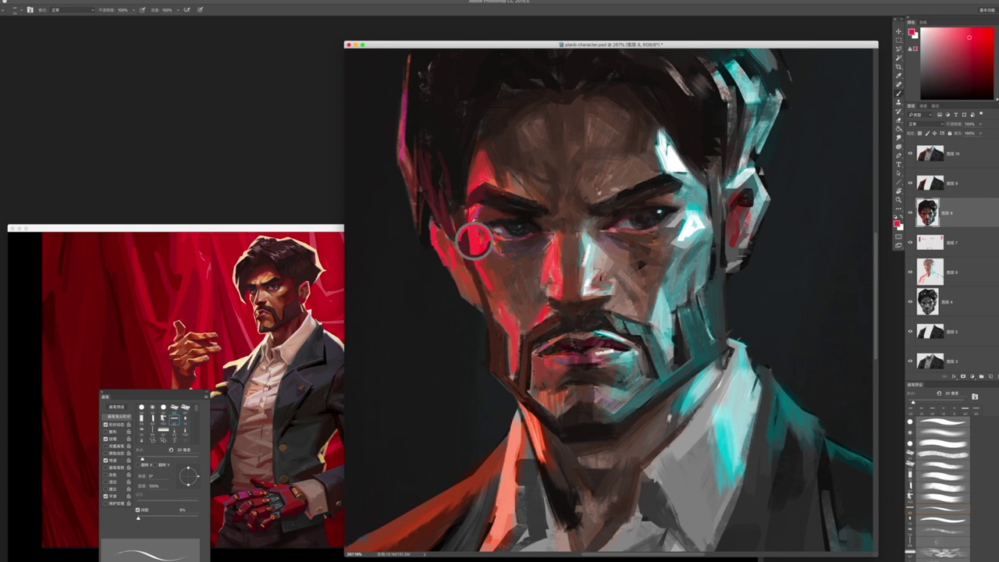
pyautogui.press('[')
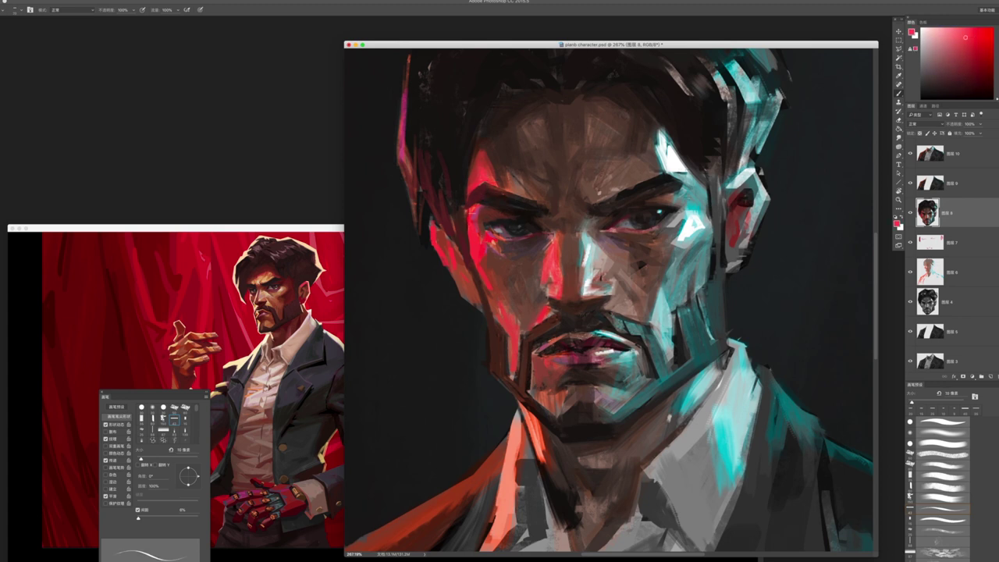
pyautogui.press(']')
pyautogui.press('[')
pyautogui.press('[')
# - Refine the crimson light edge along the side of the nose with reds and browns sampled beside it
pyautogui.keyDown('alt'); pyautogui.click(529, 279); pyautogui.keyUp('alt')
pyautogui.moveTo(543, 279)
pyautogui.mouseDown()
pyautogui.moveTo(543, 291)
pyautogui.moveTo(544, 270)
pyautogui.mouseUp()
pyautogui.keyDown('alt'); pyautogui.click(542, 272); pyautogui.keyUp('alt')
pyautogui.keyDown('alt'); pyautogui.click(539, 265); pyautogui.keyUp('alt')
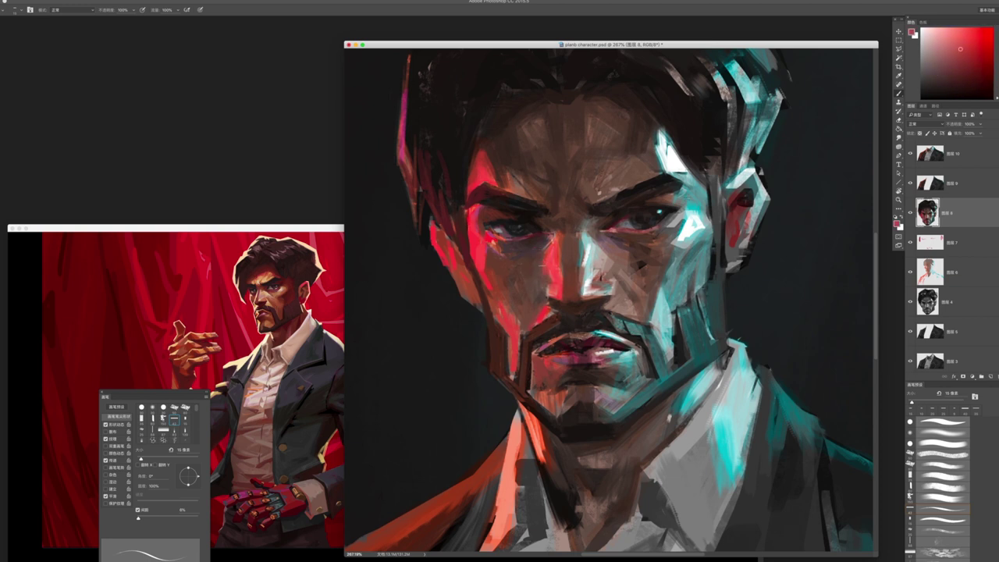
pyautogui.keyDown('alt'); pyautogui.click(536, 260); pyautogui.keyUp('alt')
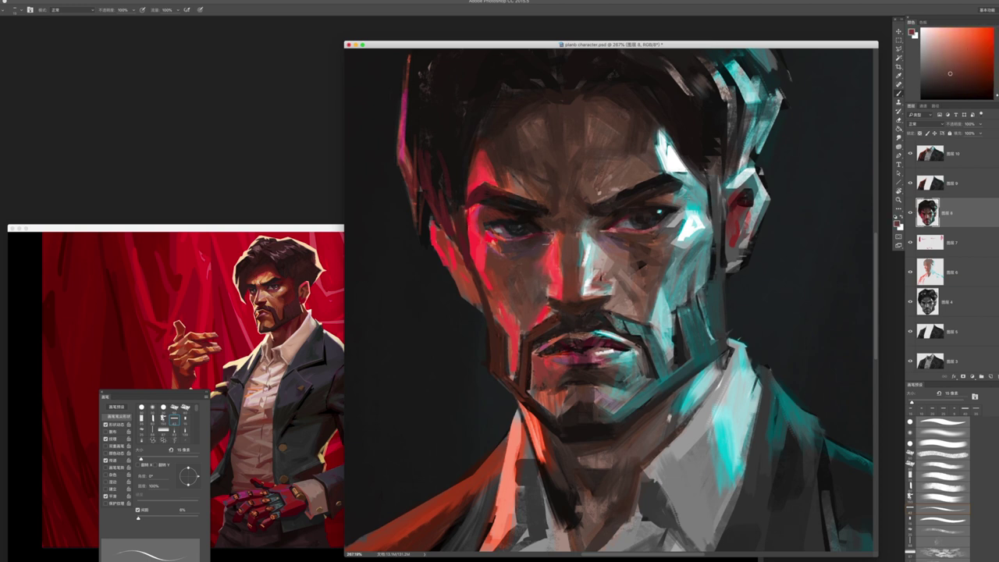
pyautogui.keyDown('alt'); pyautogui.click(558, 245); pyautogui.keyUp('alt')
pyautogui.keyDown('alt'); pyautogui.click(549, 249); pyautogui.keyUp('alt')
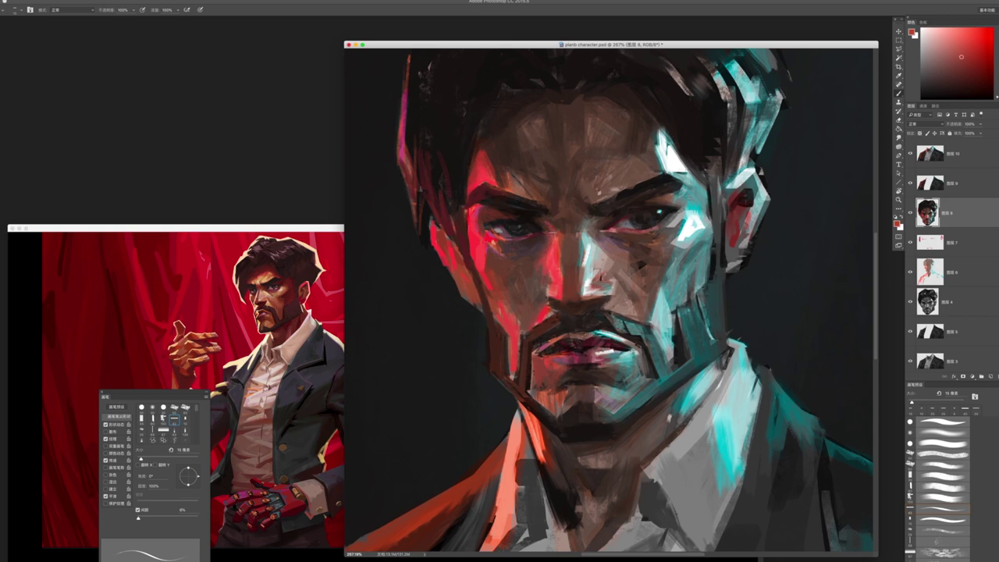
# - Even out the shadowed cheek plane between the red-lit eye and the nose with sampled muted browns
pyautogui.press('z')
pyautogui.moveTo(551, 298)
pyautogui.mouseDown()
pyautogui.moveTo(469, 299)
pyautogui.moveTo(617, 298)
pyautogui.mouseUp()
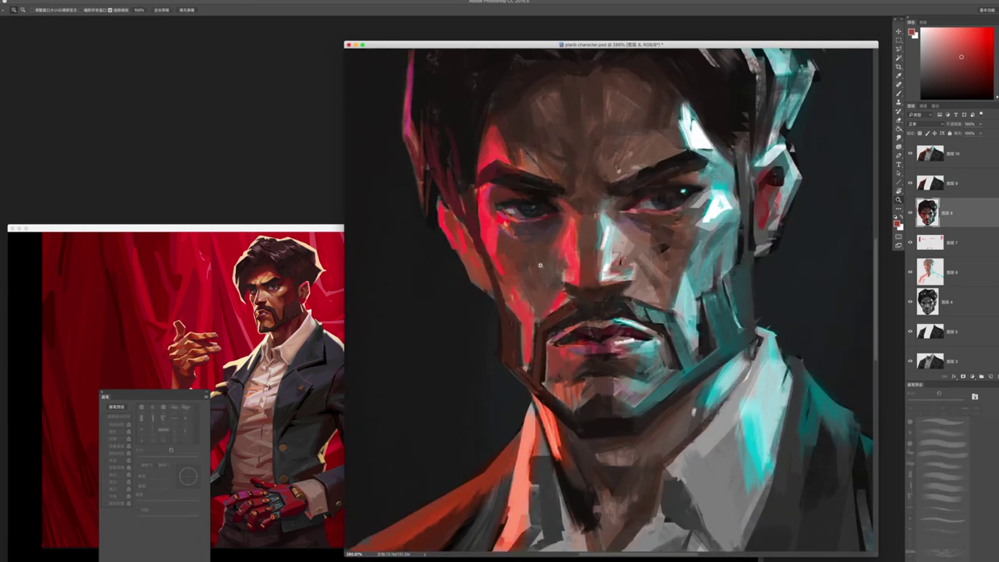
pyautogui.press('b')
pyautogui.keyDown('alt'); pyautogui.click(541, 242); pyautogui.keyUp('alt')
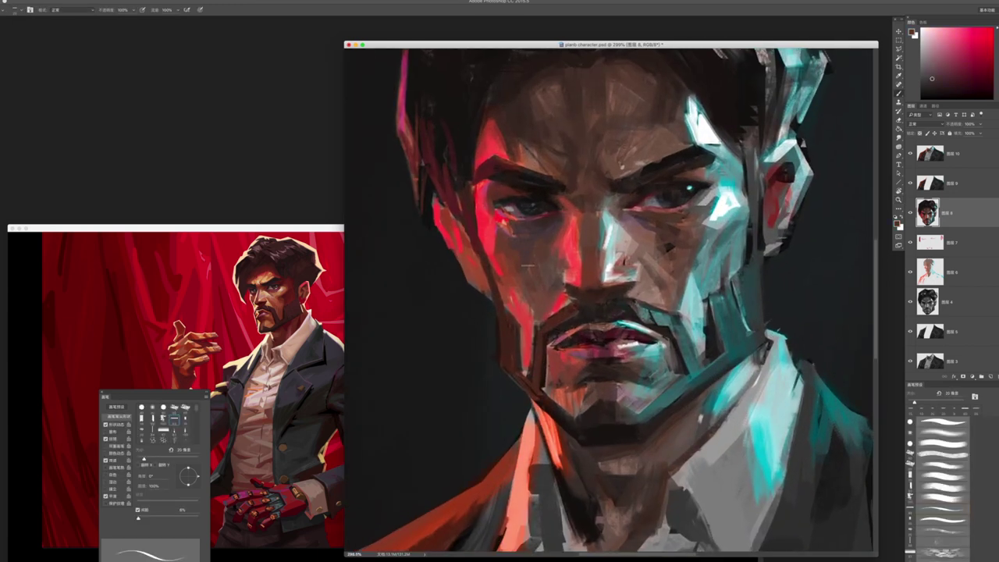
pyautogui.keyDown('alt'); pyautogui.click(667, 218); pyautogui.keyUp('alt')
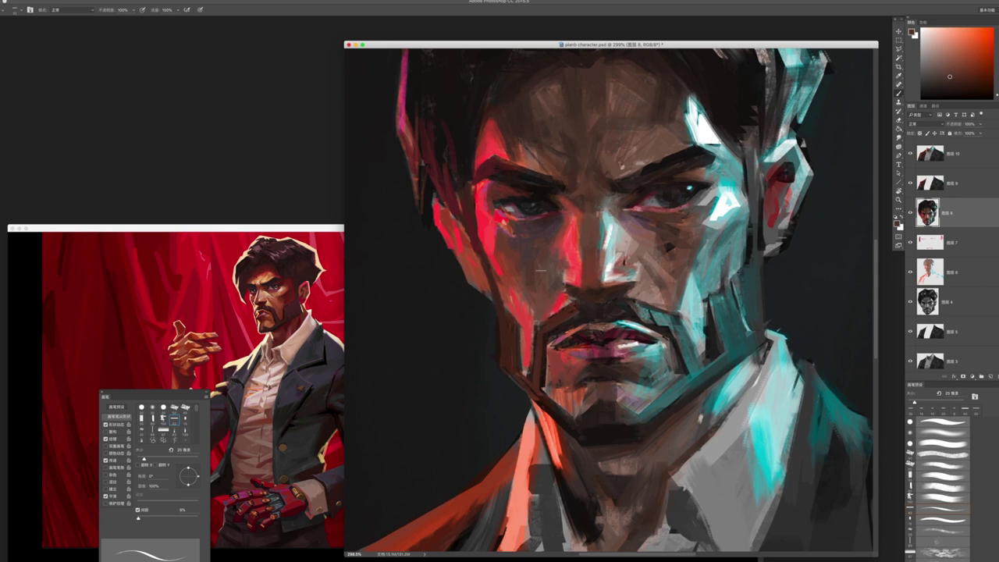
pyautogui.press('[')
pyautogui.keyDown('alt'); pyautogui.click(528, 250); pyautogui.keyUp('alt')
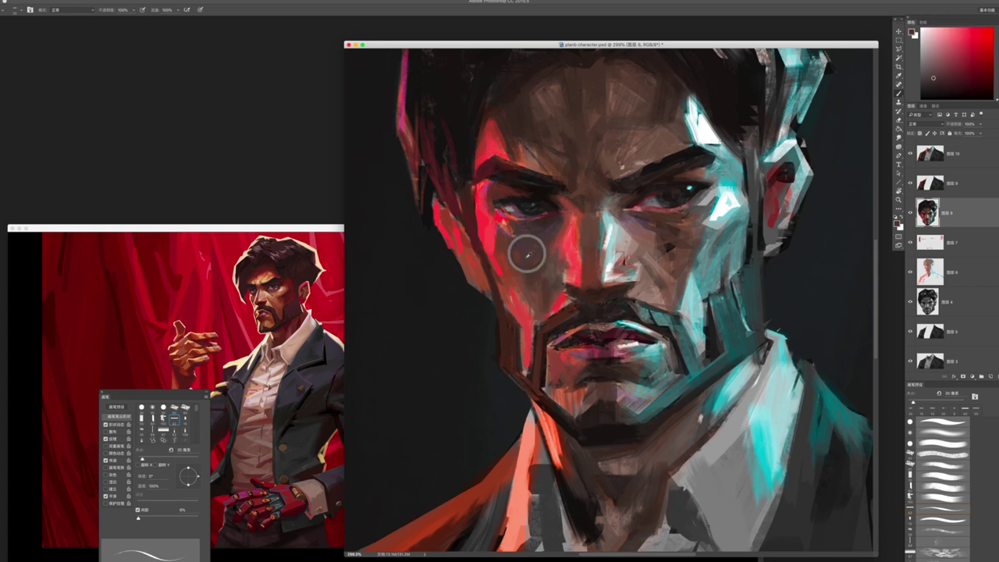
# - Define the red-lit nostril and the shadow under the nose with sampled tones and a dark red
pyautogui.press('[')
pyautogui.keyDown('alt'); pyautogui.click(558, 269); pyautogui.keyUp('alt')
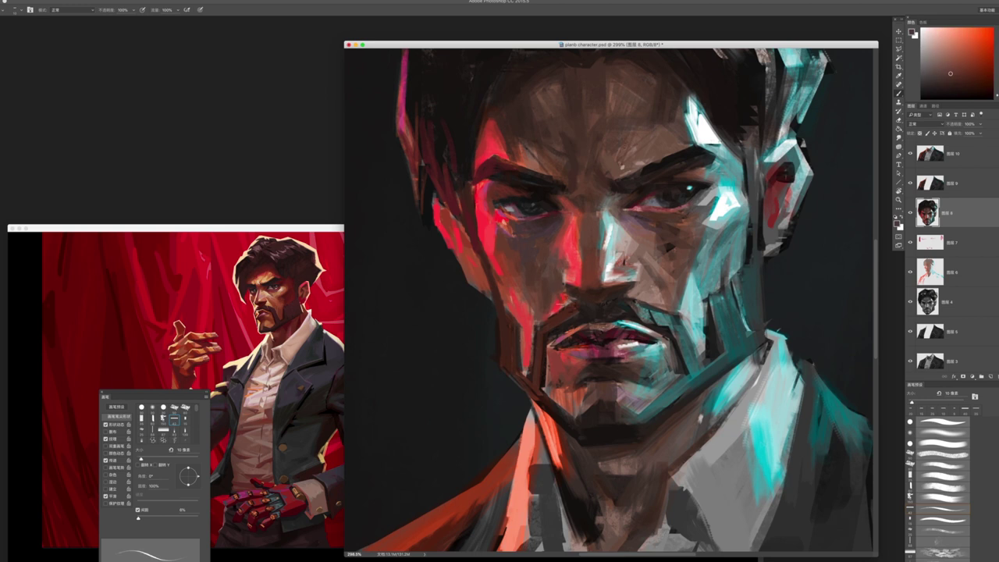
pyautogui.keyDown('alt'); pyautogui.click(558, 303); pyautogui.keyUp('alt')
pyautogui.keyDown('alt'); pyautogui.click(574, 290); pyautogui.keyUp('alt')
pyautogui.keyDown('alt'); pyautogui.click(584, 297); pyautogui.keyUp('alt')
pyautogui.click(959, 100)
pyautogui.press(']')
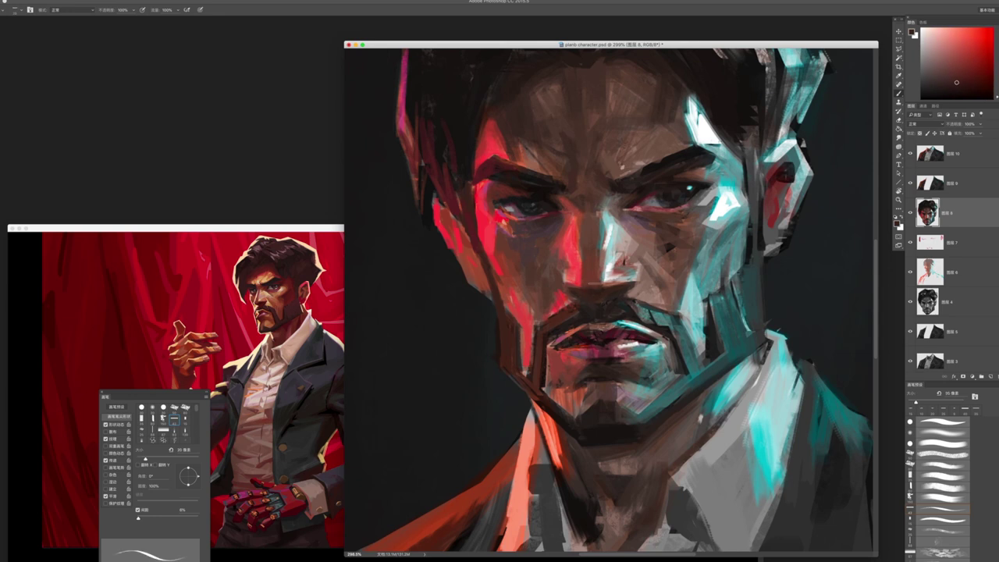
# - Refine the cyan-lit side of the nose with sampled greys, teals and pale cyan, using a small brush
pyautogui.keyDown('alt'); pyautogui.click(618, 268); pyautogui.keyUp('alt')
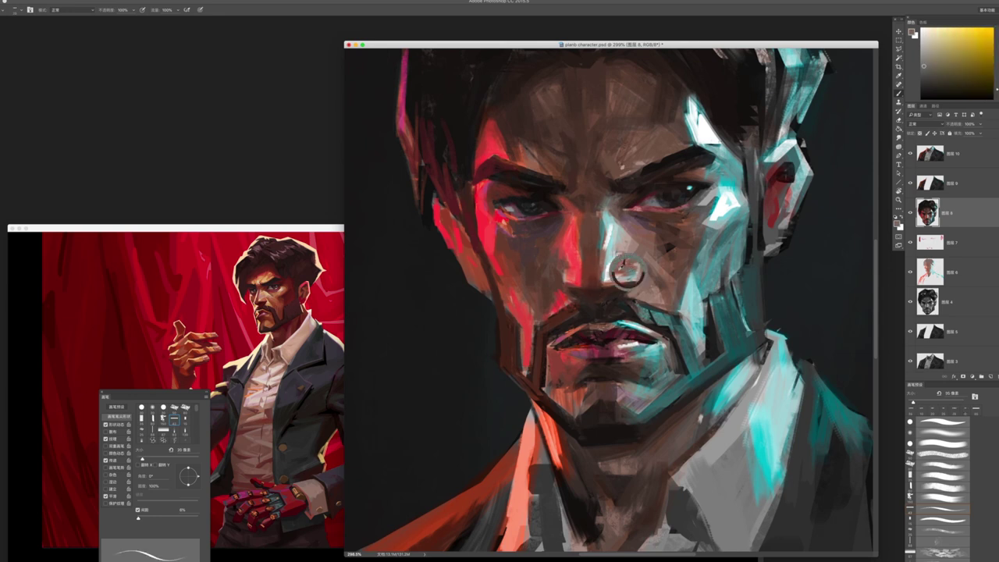
pyautogui.keyDown('alt'); pyautogui.click(648, 226); pyautogui.keyUp('alt')
pyautogui.keyDown('alt'); pyautogui.click(721, 238); pyautogui.keyUp('alt')
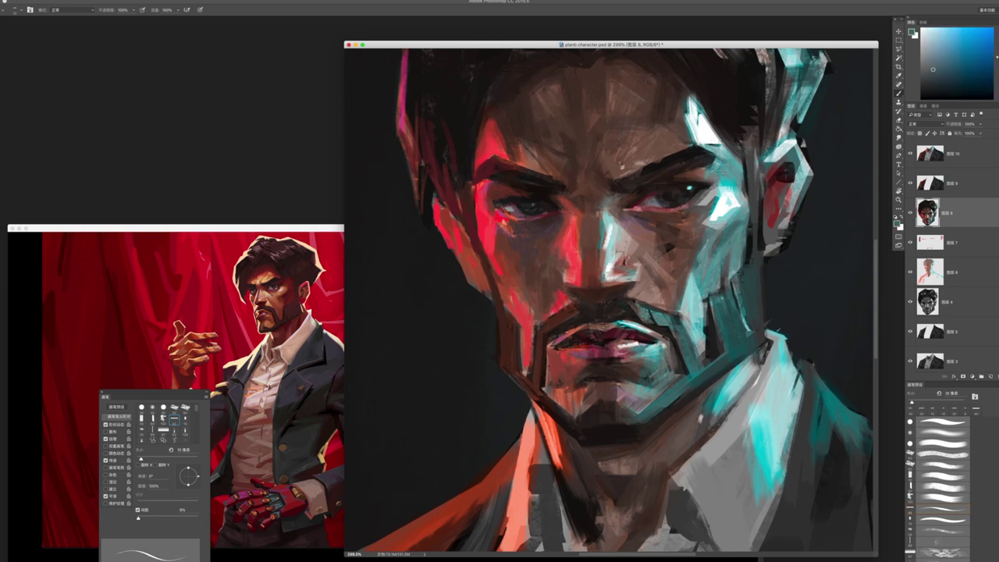
pyautogui.moveTo(616, 255); pyautogui.dragTo(606, 219)
pyautogui.keyDown('alt'); pyautogui.click(608, 230); pyautogui.keyUp('alt')
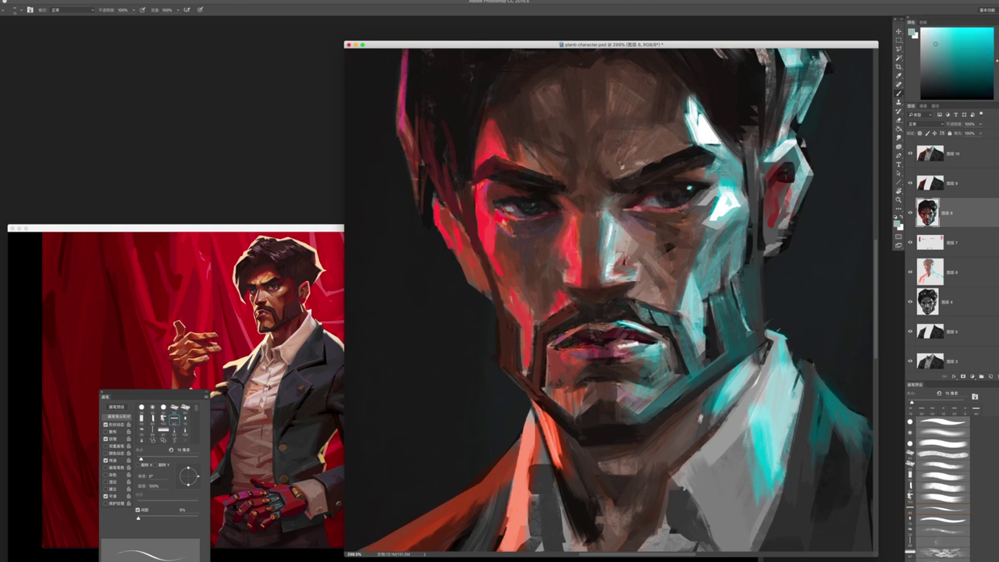
pyautogui.keyDown('alt'); pyautogui.click(622, 270); pyautogui.keyUp('alt')
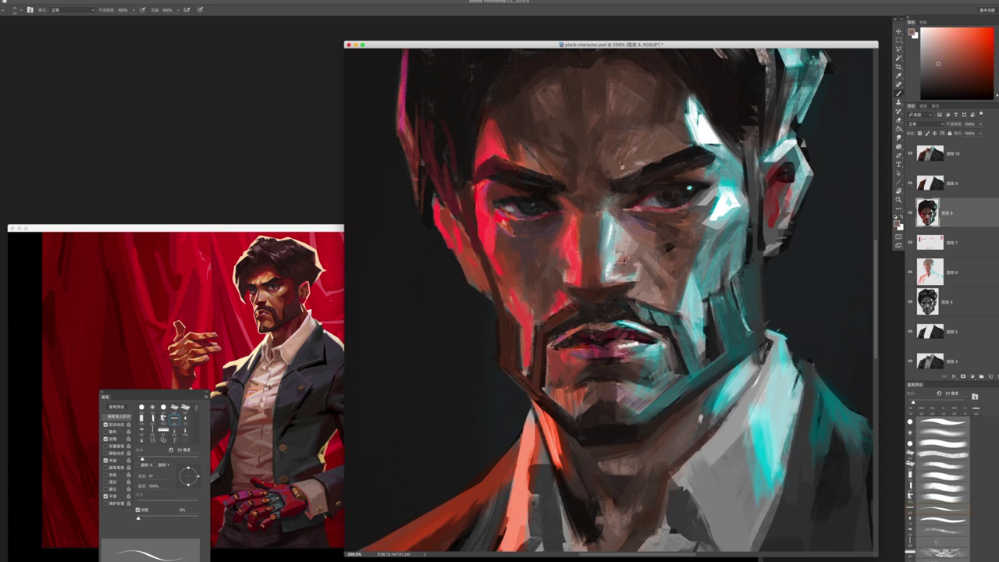
# - Blend the red-lit cheek beside the nose and moustache with sampled browns and crimson
pyautogui.keyDown('alt'); pyautogui.click(542, 251); pyautogui.keyUp('alt')
pyautogui.keyDown('alt'); pyautogui.click(533, 249); pyautogui.keyUp('alt')
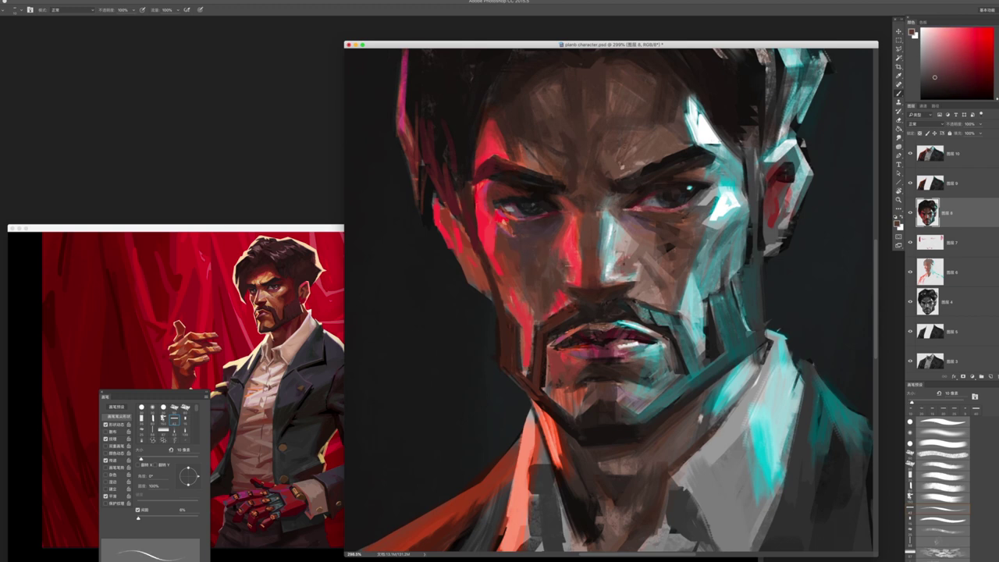
pyautogui.keyDown('alt'); pyautogui.click(484, 228); pyautogui.keyUp('alt')
pyautogui.scroll(-3, 609, 301)
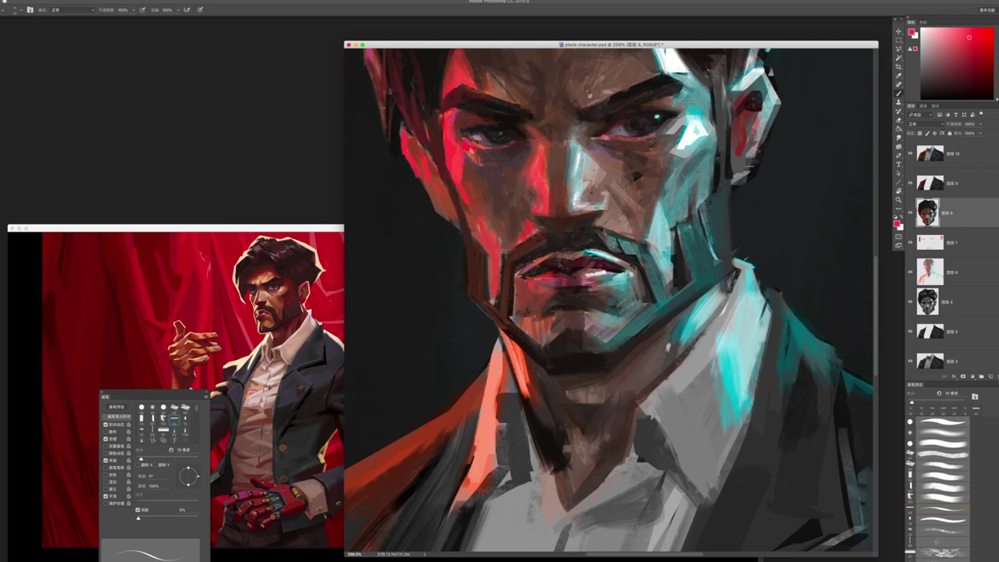
pyautogui.keyDown('alt'); pyautogui.click(500, 253); pyautogui.keyUp('alt')
# - Repaint the lips with sampled reds and a dark red, reshaping the parting line between them
pyautogui.keyDown('alt'); pyautogui.click(542, 283); pyautogui.keyUp('alt')
pyautogui.moveTo(549, 284); pyautogui.dragTo(571, 275)
pyautogui.keyDown('alt'); pyautogui.click(570, 272); pyautogui.keyUp('alt')
pyautogui.keyDown('alt'); pyautogui.click(574, 268); pyautogui.keyUp('alt')
pyautogui.keyDown('alt'); pyautogui.click(572, 264); pyautogui.keyUp('alt')
pyautogui.moveTo(579, 262); pyautogui.dragTo(586, 259)
pyautogui.keyDown('alt'); pyautogui.click(570, 263); pyautogui.keyUp('alt')
pyautogui.click(945, 79)
pyautogui.moveTo(581, 259); pyautogui.dragTo(600, 257)
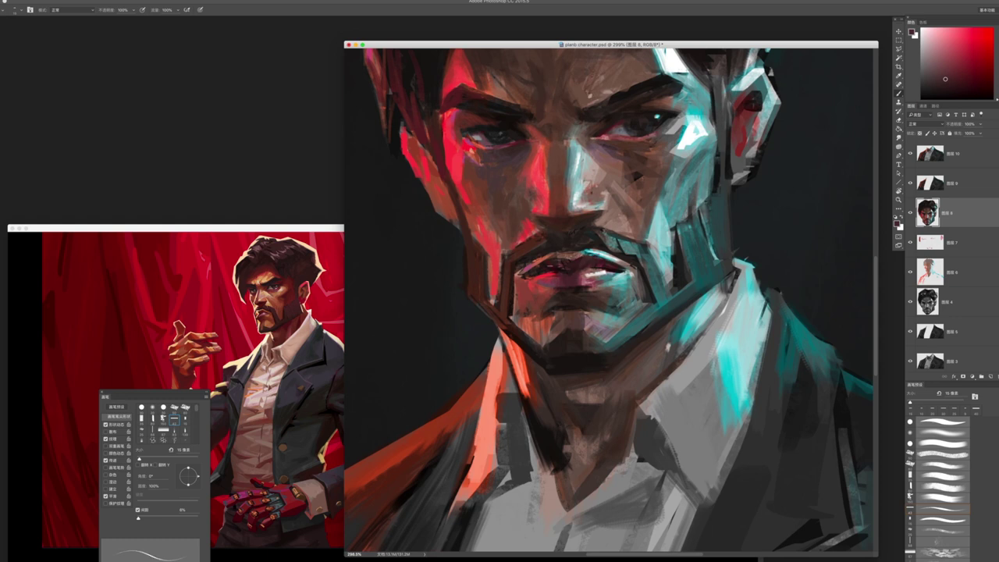
# - Define the upper lip and the moustache edge on the red-lit side with sampled dark reds and browns
pyautogui.keyDown('alt'); pyautogui.click(551, 264); pyautogui.keyUp('alt')
pyautogui.keyDown('alt'); pyautogui.click(573, 271); pyautogui.keyUp('alt')
pyautogui.keyDown('alt'); pyautogui.click(529, 233); pyautogui.keyUp('alt')
pyautogui.keyDown('alt'); pyautogui.click(564, 258); pyautogui.keyUp('alt')
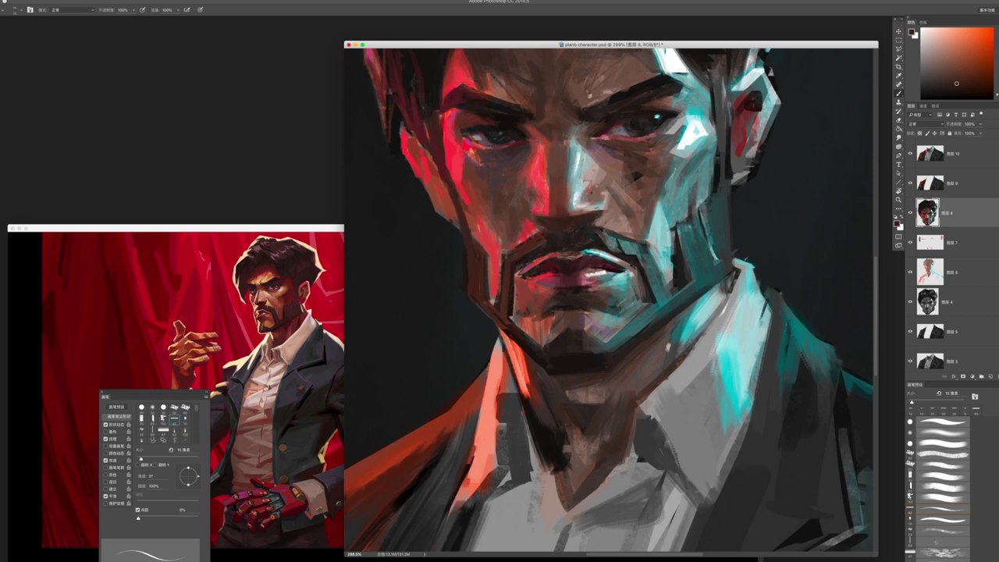
pyautogui.keyDown('alt'); pyautogui.click(521, 259); pyautogui.keyUp('alt')
pyautogui.keyDown('alt'); pyautogui.click(552, 246); pyautogui.keyUp('alt')
pyautogui.moveTo(505, 256); pyautogui.dragTo(500, 293)
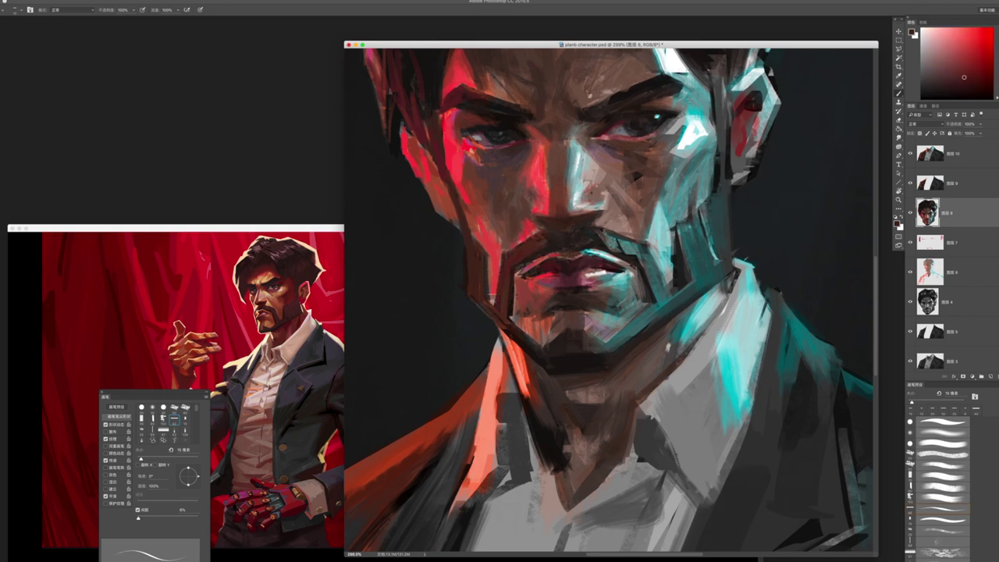
pyautogui.keyDown('alt'); pyautogui.click(494, 212); pyautogui.keyUp('alt')
pyautogui.press('[')
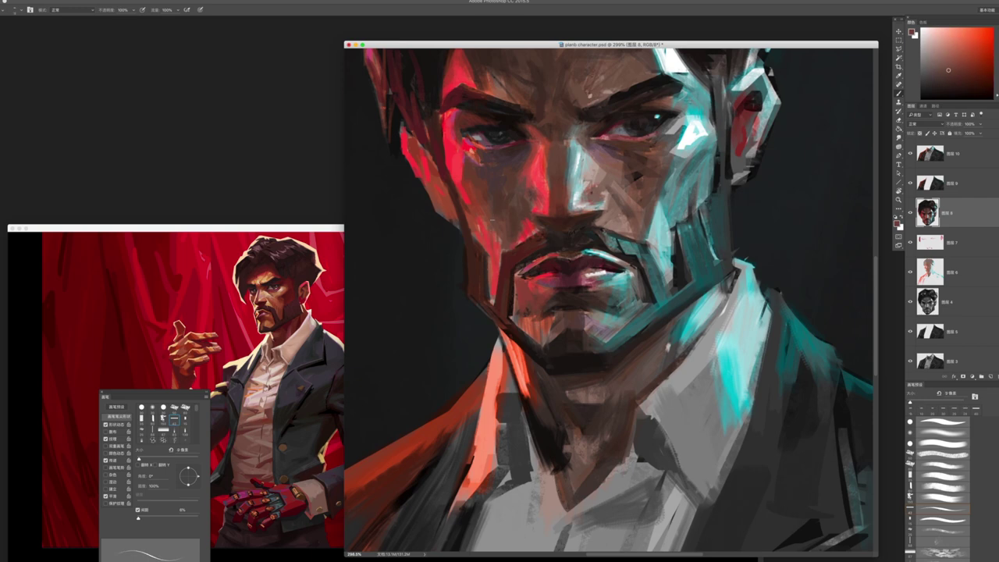
pyautogui.press(']')
# - Shape the nose tip and the nostril on the cyan-lit side with sampled tones and a muted reddish brown
pyautogui.press('z')
pyautogui.moveTo(526, 179); pyautogui.dragTo(463, 161)
pyautogui.moveTo(525, 257)
pyautogui.mouseDown()
pyautogui.moveTo(607, 220)
pyautogui.moveTo(586, 206)
pyautogui.moveTo(606, 200)
pyautogui.moveTo(586, 198)
pyautogui.mouseUp()
pyautogui.press('b')
pyautogui.keyDown('alt'); pyautogui.click(568, 189); pyautogui.keyUp('alt')
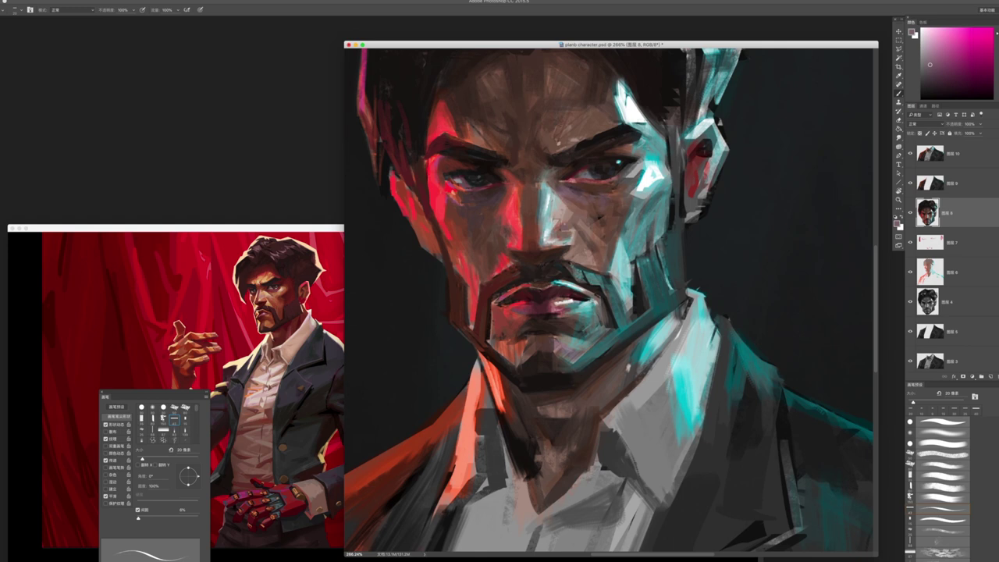
pyautogui.keyDown('alt'); pyautogui.click(559, 224); pyautogui.keyUp('alt')
pyautogui.moveTo(546, 242); pyautogui.dragTo(573, 235)
pyautogui.keyDown('alt'); pyautogui.click(584, 235); pyautogui.keyUp('alt')
pyautogui.press('[')
pyautogui.click(942, 71)
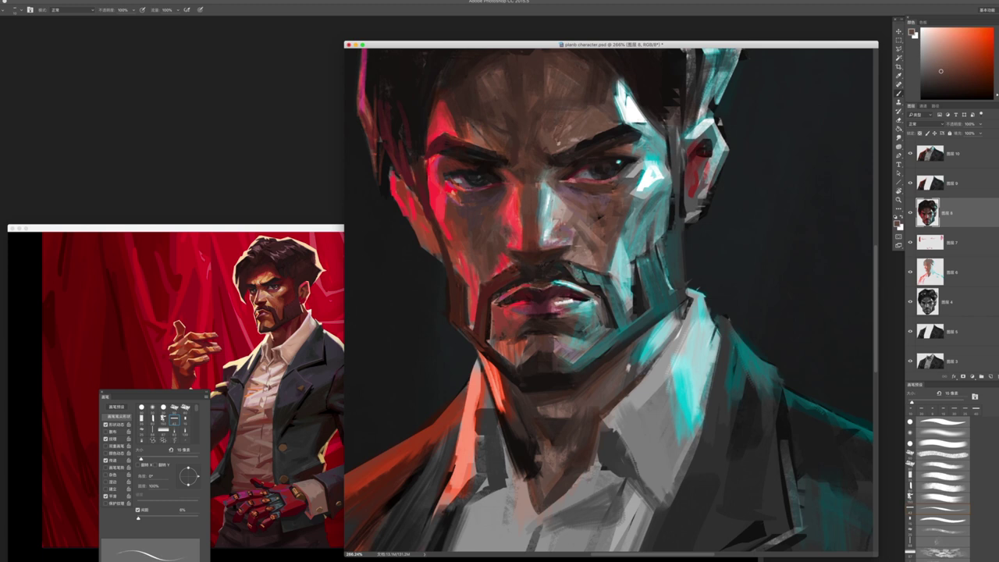
# - Sharpen the nose highlight with sampled pale cyan and a smaller brush
pyautogui.keyDown('alt'); pyautogui.click(545, 220); pyautogui.keyUp('alt')
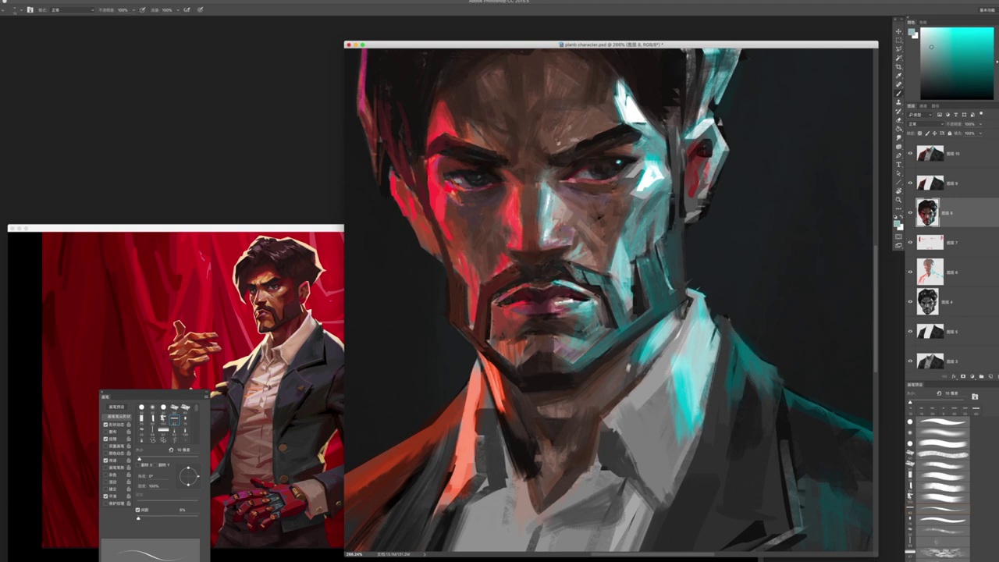
pyautogui.keyDown('alt'); pyautogui.click(654, 163); pyautogui.keyUp('alt')
pyautogui.press('[')
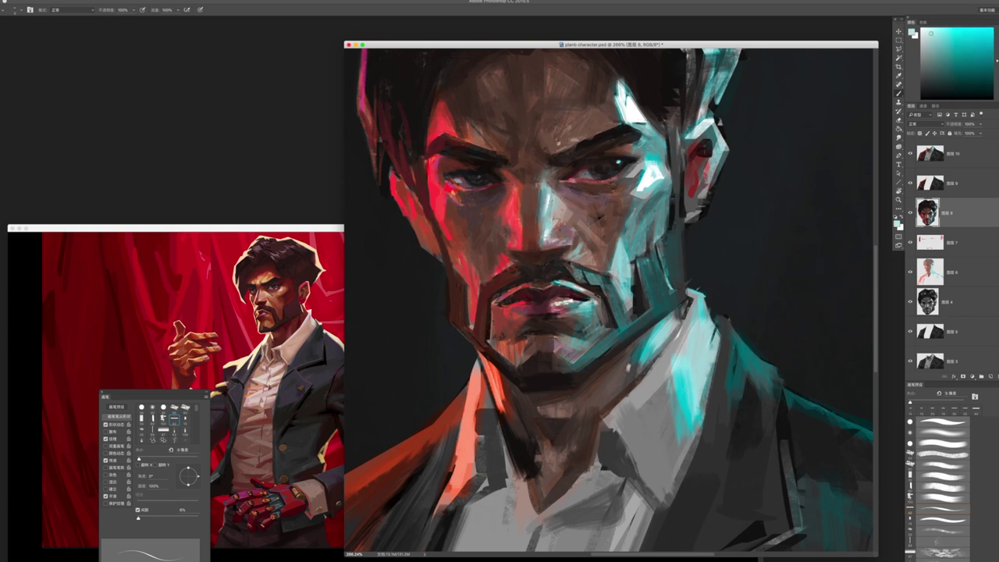
# - Deepen the eyebrow and upper lid of the red-lit eye with sampled dark browns
pyautogui.press('z')
pyautogui.moveTo(547, 309)
pyautogui.mouseDown()
pyautogui.moveTo(469, 313)
pyautogui.moveTo(578, 328)
pyautogui.moveTo(560, 336)
pyautogui.moveTo(617, 336)
pyautogui.mouseUp()
pyautogui.press('b')
pyautogui.keyDown('alt'); pyautogui.click(522, 252); pyautogui.keyUp('alt')
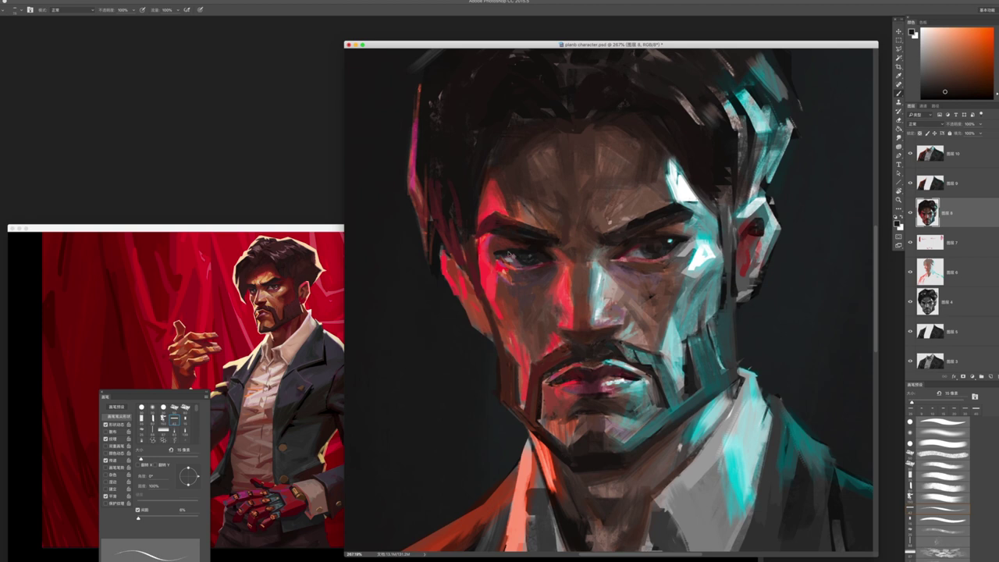
pyautogui.press(']')
pyautogui.keyDown('alt'); pyautogui.click(531, 238); pyautogui.keyUp('alt')
pyautogui.press('[')
# - Reshape the eyebrow on the cyan-lit side with dark tones sampled from the brow and hair
pyautogui.keyDown('alt'); pyautogui.click(681, 210); pyautogui.keyUp('alt')
pyautogui.press(']')
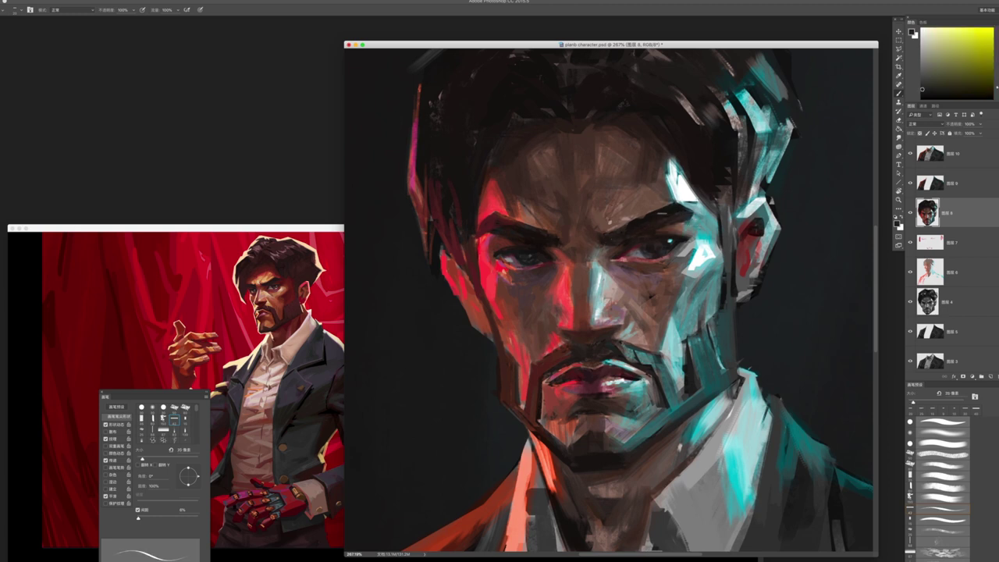
pyautogui.keyDown('alt'); pyautogui.click(757, 164); pyautogui.keyUp('alt')
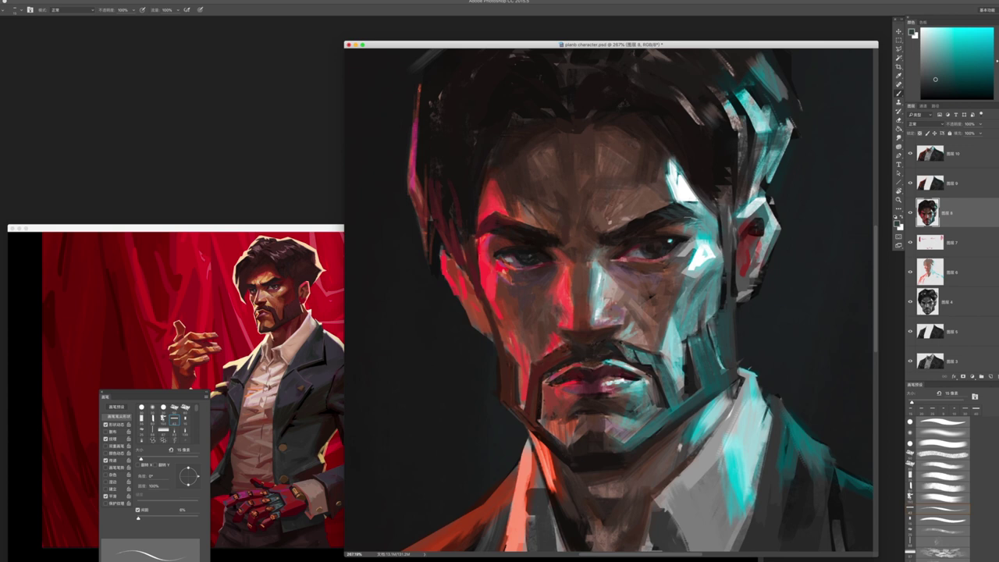
pyautogui.keyDown('alt'); pyautogui.click(648, 216); pyautogui.keyUp('alt')
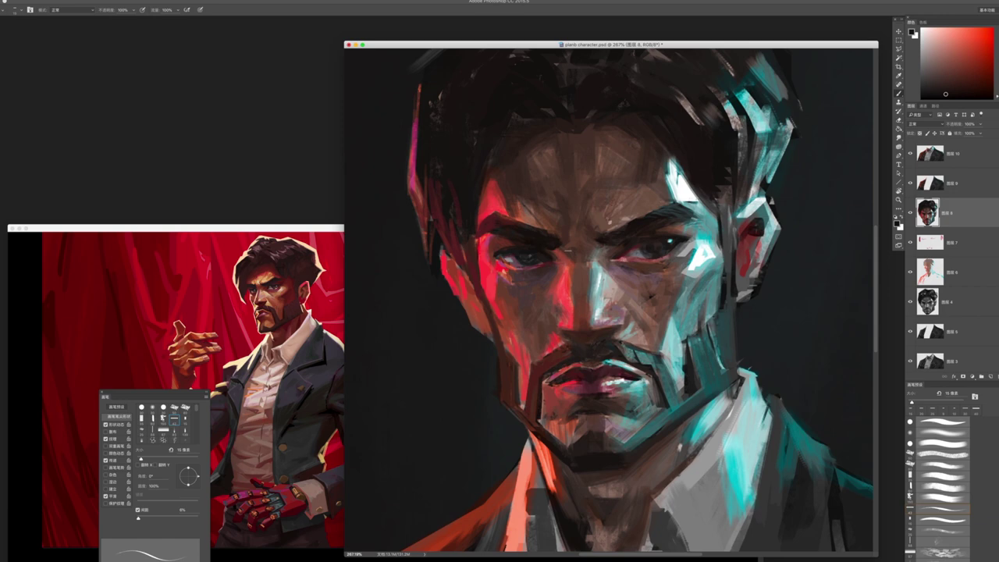
# - Even out the forehead and the frown area between the eyebrows with sampled browns and muted reds
pyautogui.press('z')
pyautogui.moveTo(546, 299)
pyautogui.mouseDown()
pyautogui.moveTo(468, 297)
pyautogui.moveTo(538, 233)
pyautogui.mouseUp()
pyautogui.press('b')
pyautogui.keyDown('alt'); pyautogui.click(565, 224); pyautogui.keyUp('alt')
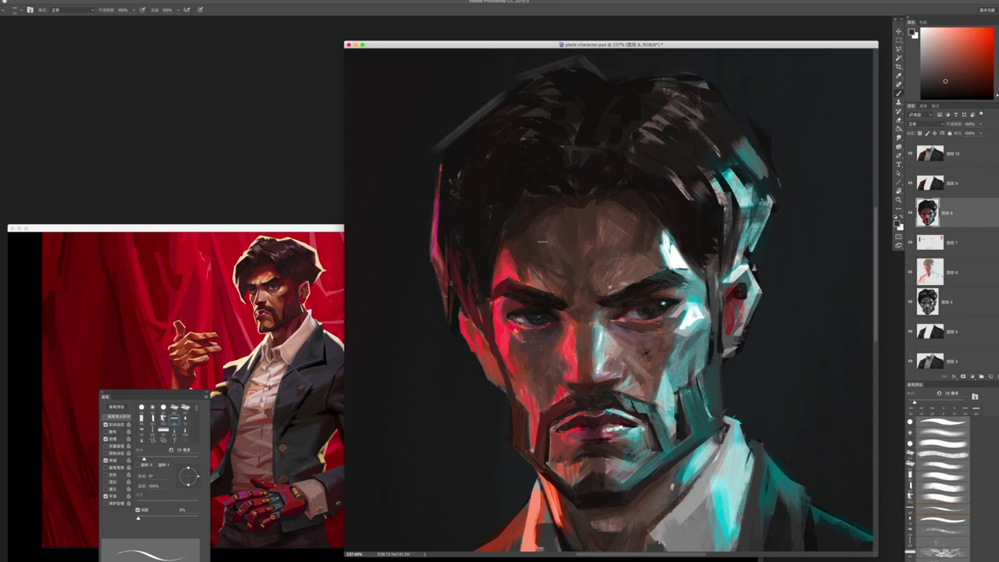
pyautogui.keyDown('alt'); pyautogui.click(570, 282); pyautogui.keyUp('alt')
pyautogui.keyDown('alt'); pyautogui.click(644, 319); pyautogui.keyUp('alt')
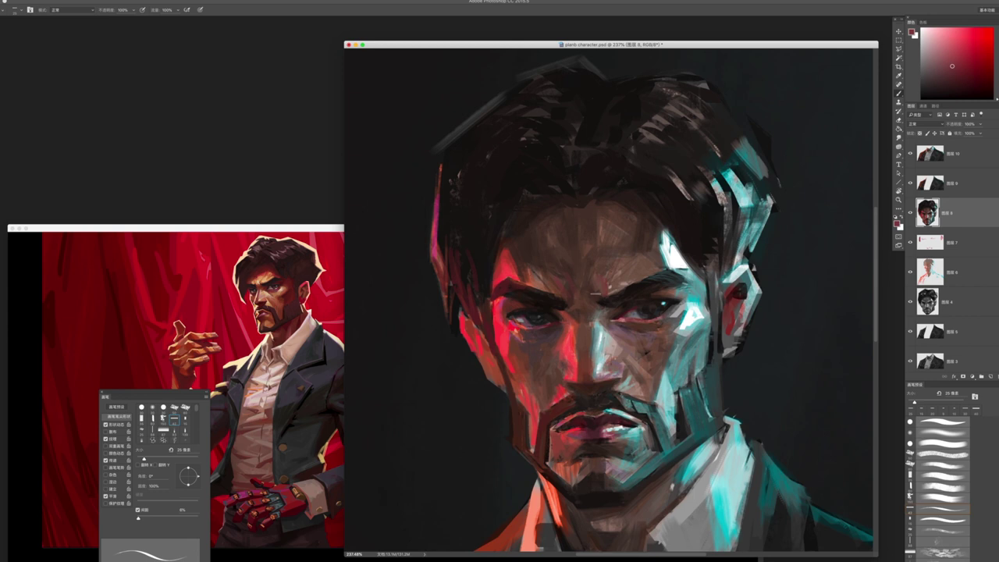
pyautogui.keyDown('alt'); pyautogui.click(615, 266); pyautogui.keyUp('alt')
pyautogui.keyDown('alt'); pyautogui.click(584, 279); pyautogui.keyUp('alt')
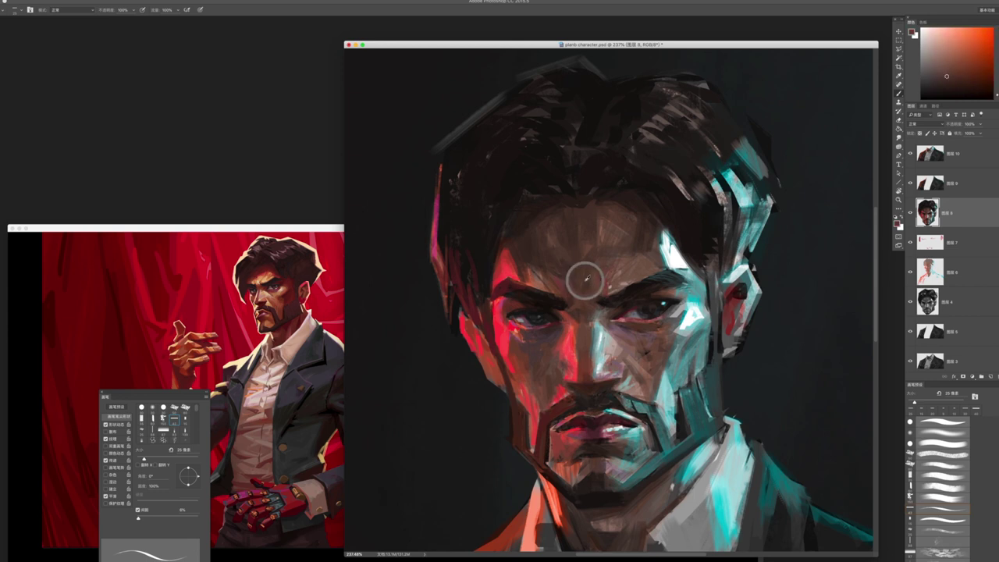
pyautogui.keyDown('alt'); pyautogui.click(569, 270); pyautogui.keyUp('alt')
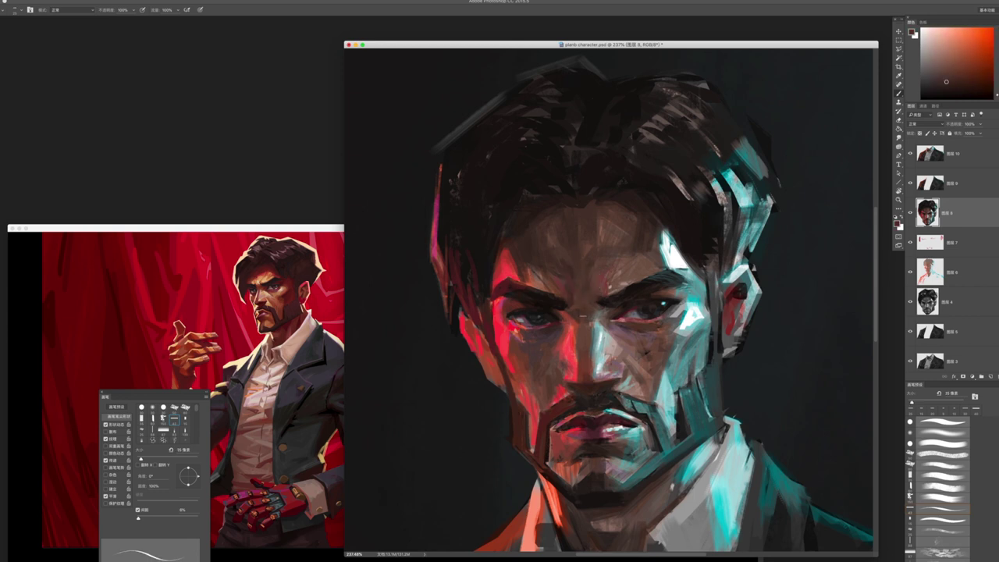
# - Refine the nose bridge, inner eye areas and cyan-side eyebrow with sampled tones and a smaller brush
pyautogui.keyDown('alt'); pyautogui.click(588, 327); pyautogui.keyUp('alt')
pyautogui.keyDown('alt'); pyautogui.click(528, 302); pyautogui.keyUp('alt')
pyautogui.keyDown('alt'); pyautogui.click(613, 312); pyautogui.keyUp('alt')
pyautogui.keyDown('alt'); pyautogui.click(661, 297); pyautogui.keyUp('alt')
pyautogui.press('[')
# - Paint the shadowed cheek plane below the cyan-lit eye with a sampled muted reddish brown
pyautogui.press('super+0')
pyautogui.scroll(5, 624, 312)
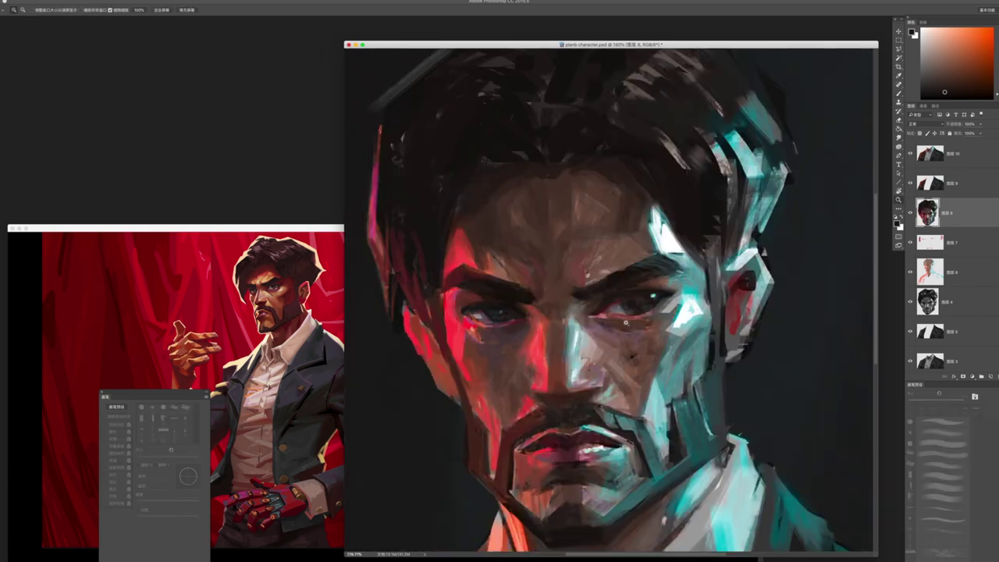
pyautogui.keyDown('alt'); pyautogui.click(635, 327); pyautogui.keyUp('alt')
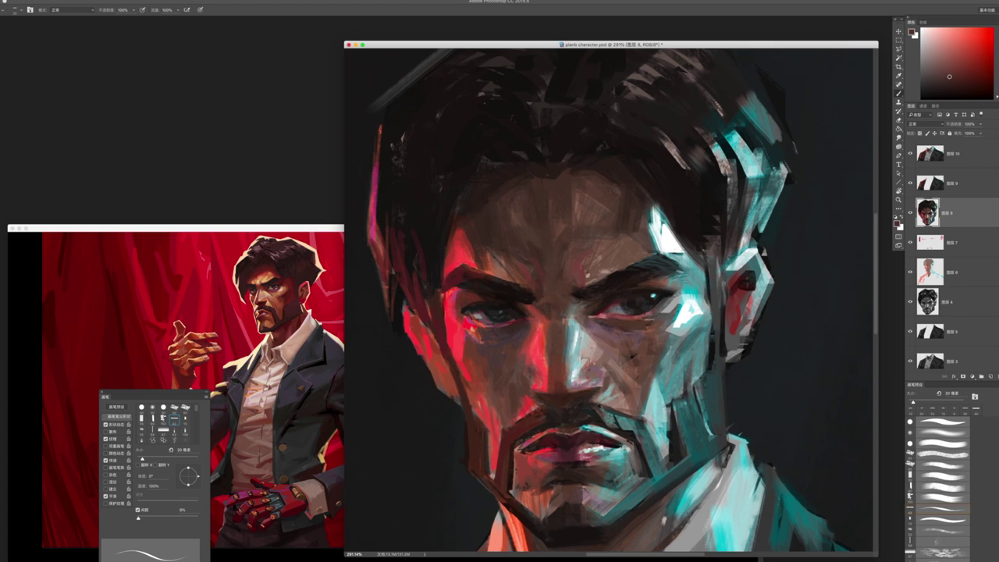
pyautogui.moveTo(608, 342)
pyautogui.mouseDown()
pyautogui.moveTo(630, 342)
pyautogui.moveTo(623, 354)
pyautogui.moveTo(643, 359)
pyautogui.mouseUp()
pyautogui.moveTo(621, 367); pyautogui.dragTo(644, 385)
pyautogui.press('[')
pyautogui.press(']')
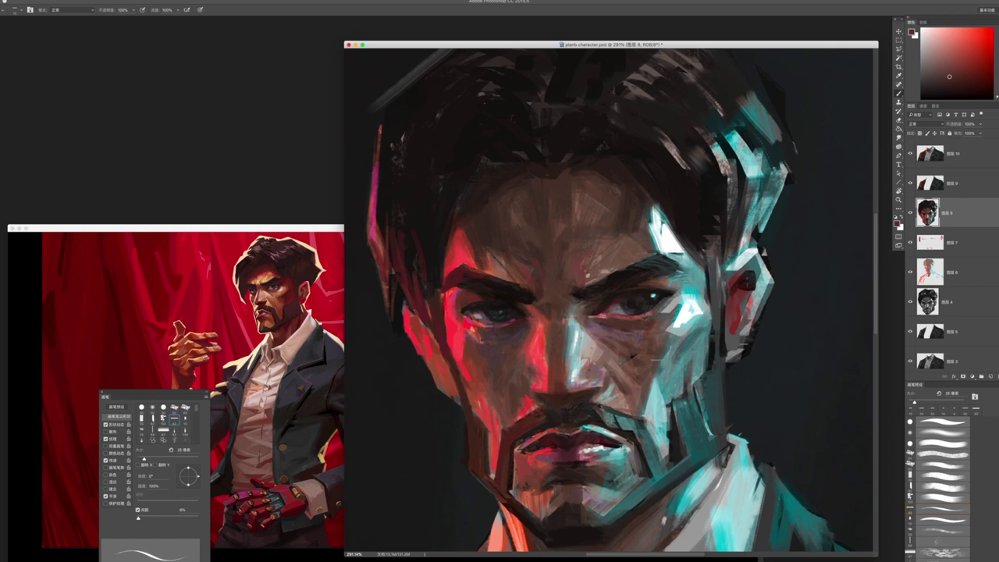
# - Blend the outer cheek into the cyan light with sampled greys up to the outer corner of the eye
pyautogui.moveTo(662, 358)
pyautogui.mouseDown()
pyautogui.moveTo(673, 403)
pyautogui.moveTo(666, 392)
pyautogui.mouseUp()
pyautogui.keyDown('alt'); pyautogui.click(670, 367); pyautogui.keyUp('alt')
pyautogui.moveTo(681, 357)
pyautogui.mouseDown()
pyautogui.moveTo(673, 385)
pyautogui.moveTo(694, 376)
pyautogui.mouseUp()
pyautogui.keyDown('alt'); pyautogui.click(688, 344); pyautogui.keyUp('alt')
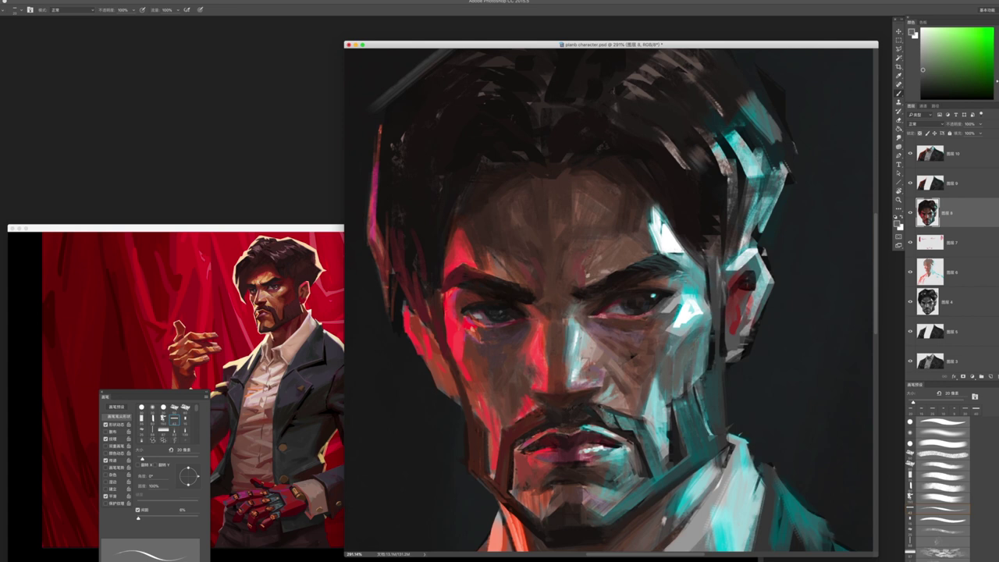
pyautogui.moveTo(692, 348); pyautogui.dragTo(699, 315)
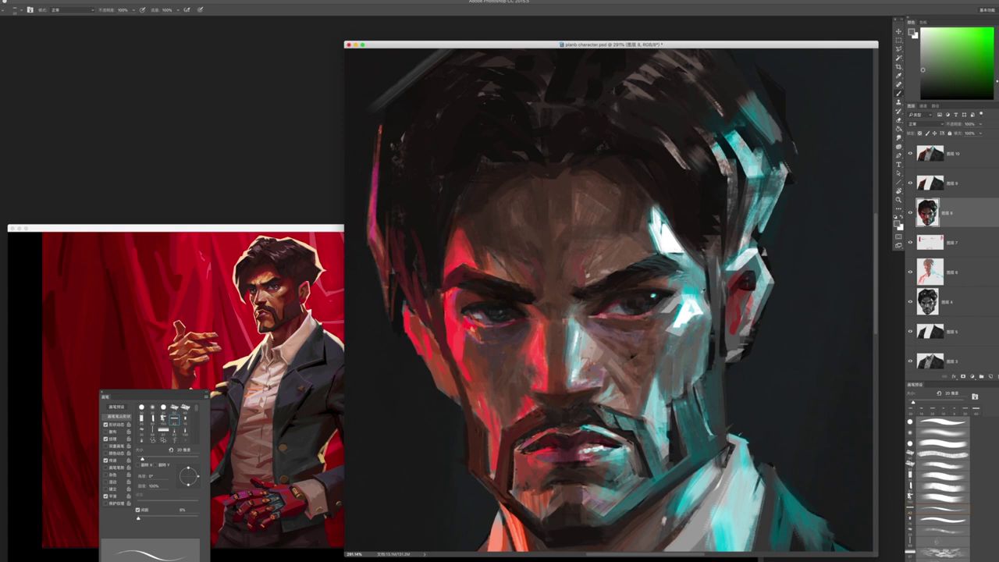
# - Touch up the pale cyan highlight at the outer corner of the cyan-lit eye with a smaller brush
pyautogui.keyDown('alt'); pyautogui.click(687, 311); pyautogui.keyUp('alt')
pyautogui.press('[')
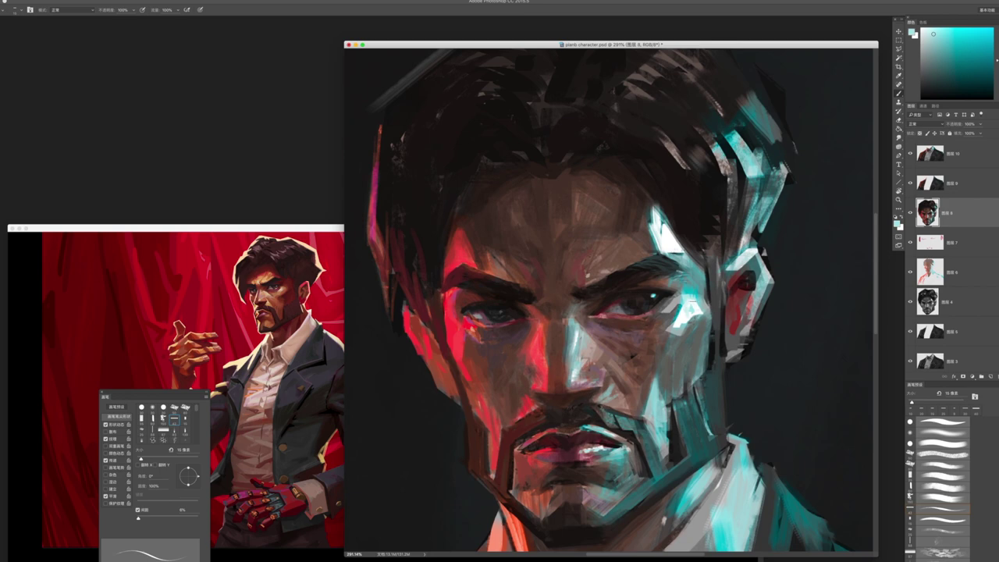
pyautogui.press('[')
pyautogui.press('[')
# - Redden the lower lid of the red-lit eye with crimson tones sampled around both eyes
pyautogui.press('z')
pyautogui.keyDown('alt'); pyautogui.click(645, 347); pyautogui.keyUp('alt')
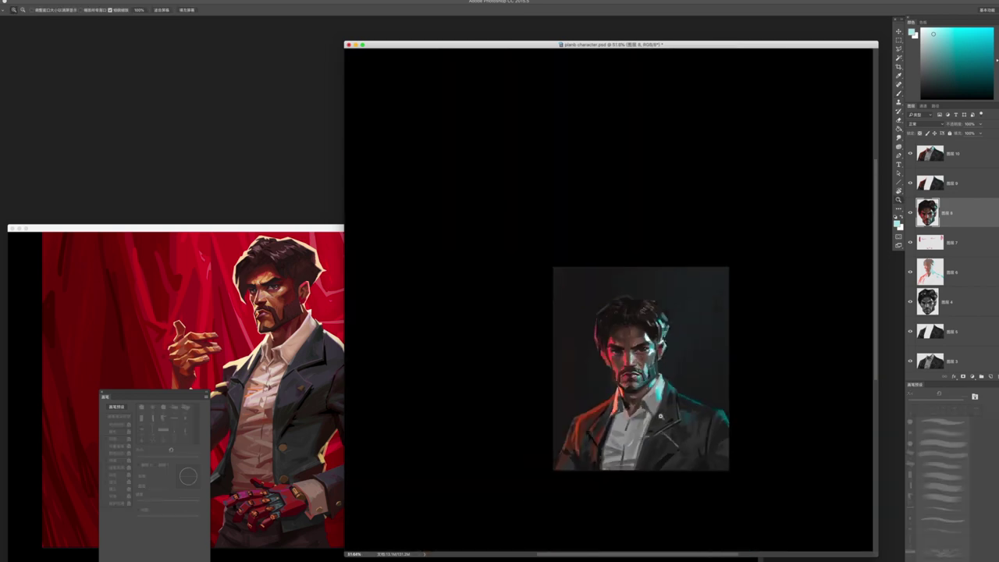
pyautogui.moveTo(645, 348); pyautogui.dragTo(703, 348)
pyautogui.press('b')
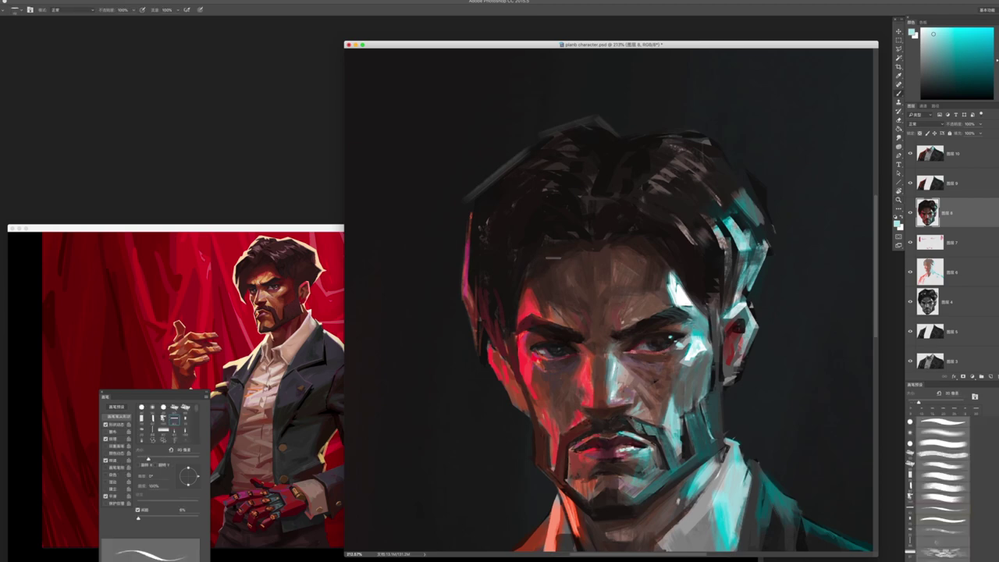
pyautogui.press('z')
pyautogui.moveTo(642, 272); pyautogui.dragTo(687, 274)
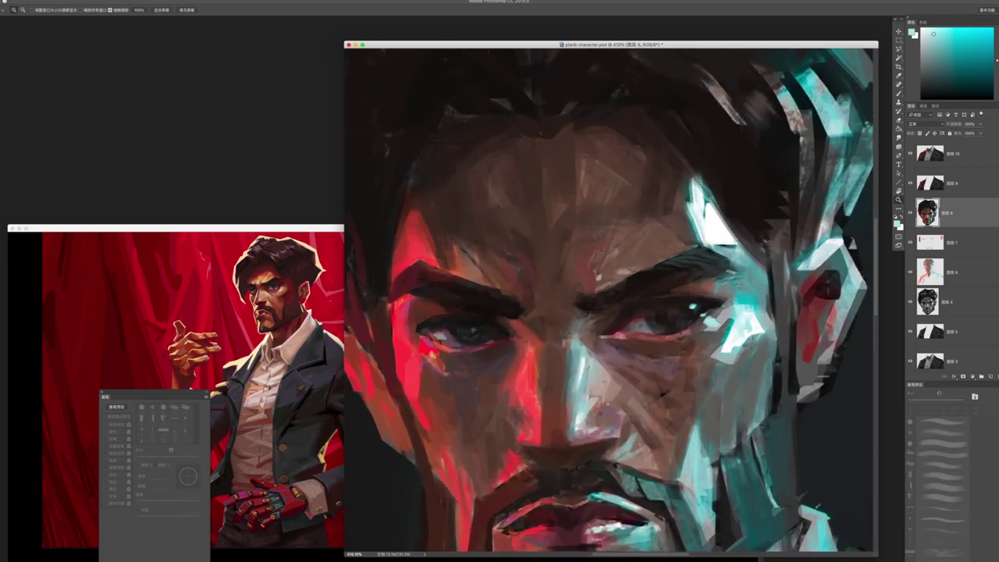
pyautogui.press('b')
pyautogui.keyDown('alt'); pyautogui.click(654, 336); pyautogui.keyUp('alt')
pyautogui.keyDown('alt'); pyautogui.click(430, 344); pyautogui.keyUp('alt')
pyautogui.keyDown('alt'); pyautogui.click(451, 342); pyautogui.keyUp('alt')
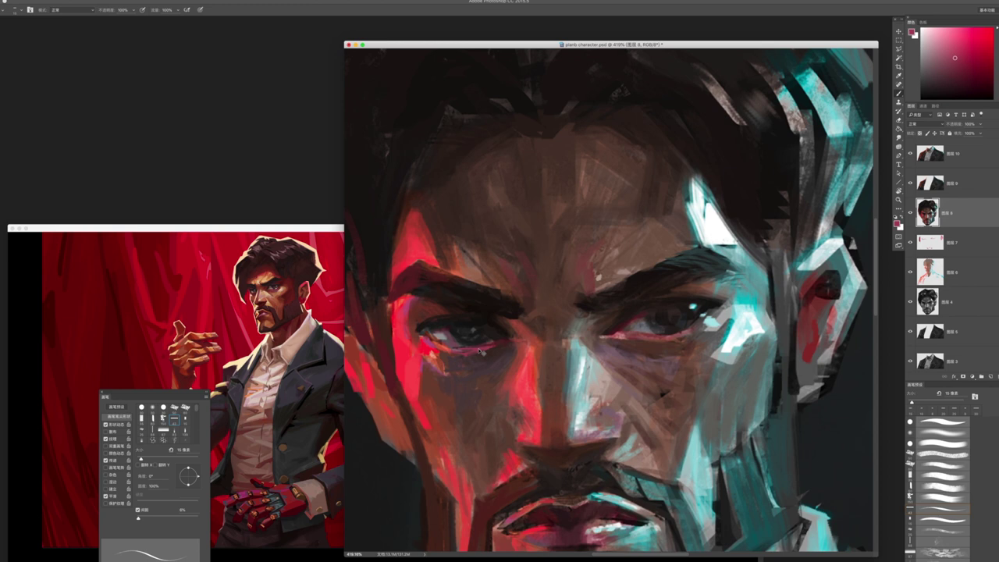
# - Refine the skin below the red-lit eye and the shadow under its eyebrow with sampled dark tones
pyautogui.press(']')
pyautogui.keyDown('alt'); pyautogui.click(430, 367); pyautogui.keyUp('alt')
pyautogui.keyDown('alt'); pyautogui.click(442, 293); pyautogui.keyUp('alt')
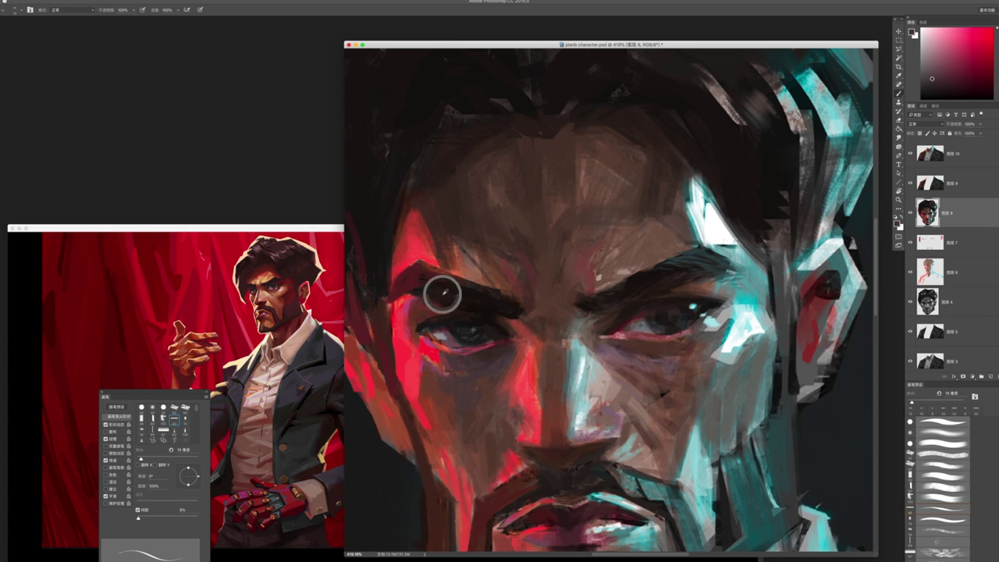
pyautogui.keyDown('alt'); pyautogui.click(442, 294); pyautogui.keyUp('alt')
pyautogui.keyDown('alt'); pyautogui.click(428, 281); pyautogui.keyUp('alt')
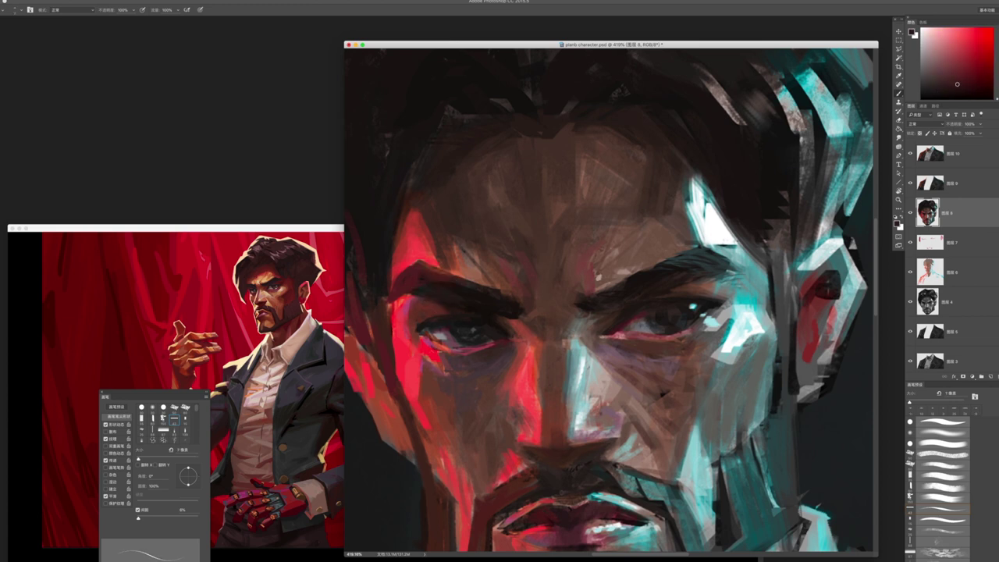
# - Detail the lower lid and outer corner of the red-lit eye with sampled pinks and a fine brush
pyautogui.keyDown('alt'); pyautogui.click(464, 351); pyautogui.keyUp('alt')
pyautogui.keyDown('alt'); pyautogui.click(470, 351); pyautogui.keyUp('alt')
pyautogui.keyDown('alt'); pyautogui.click(478, 348); pyautogui.keyUp('alt')
pyautogui.keyDown('alt'); pyautogui.click(404, 310); pyautogui.keyUp('alt')
pyautogui.scroll(-5, 468, 275)
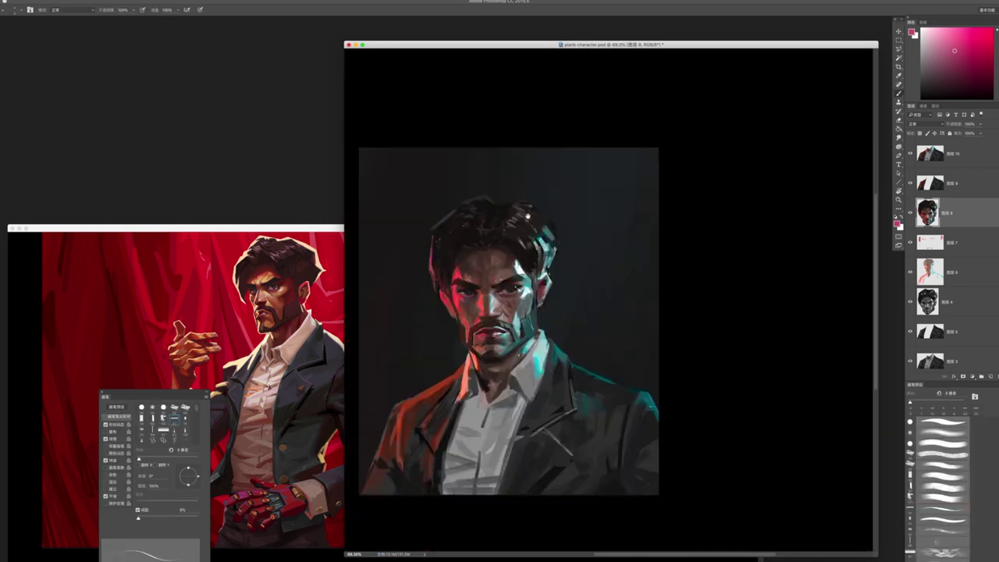
# - Refine the skin around the red-lit eye with brown and dark tones sampled from the forehead and under-eye area
pyautogui.scroll(5, 461, 250)
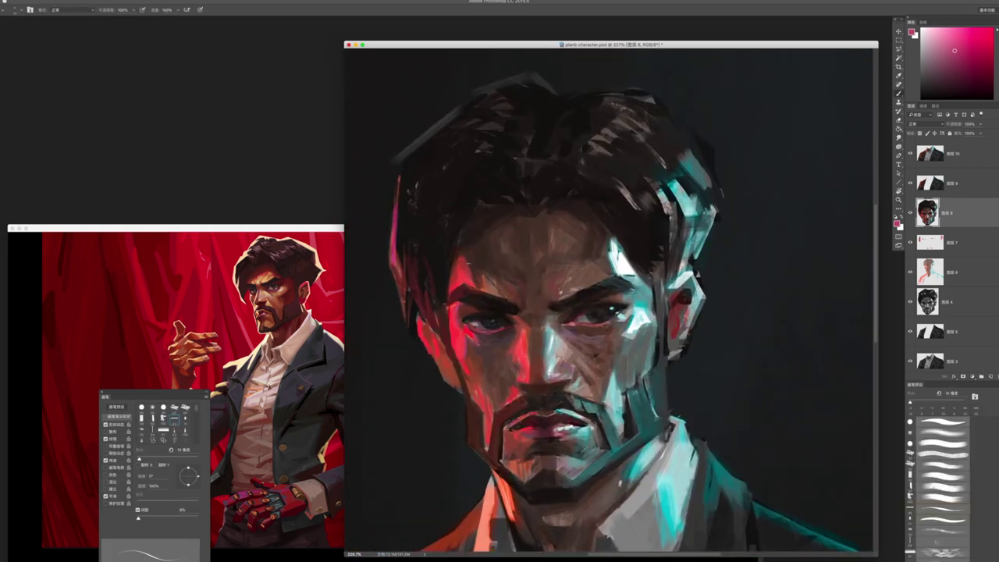
pyautogui.keyDown('alt'); pyautogui.click(474, 264); pyautogui.keyUp('alt')
pyautogui.keyDown('alt'); pyautogui.click(505, 249); pyautogui.keyUp('alt')
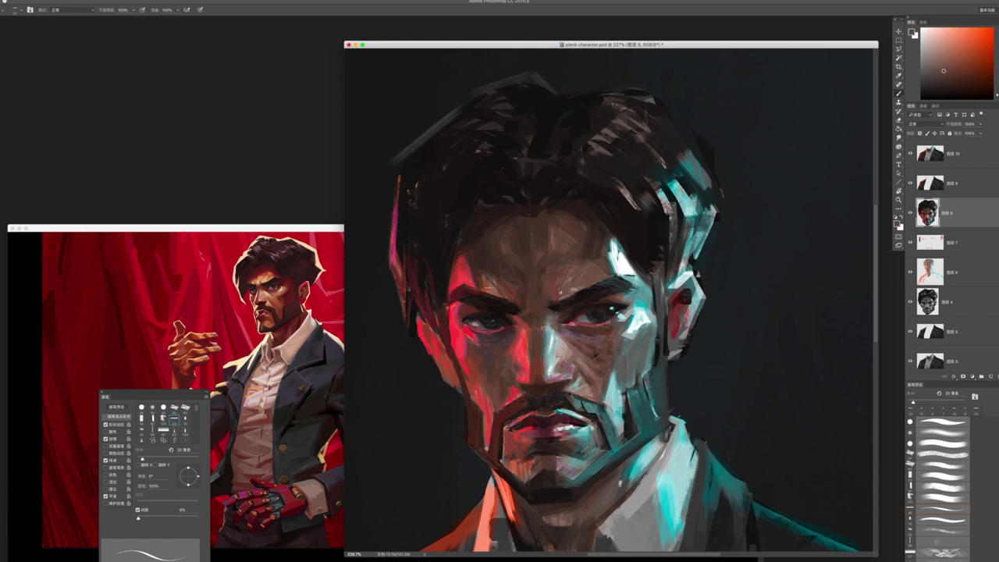
pyautogui.keyDown('alt'); pyautogui.click(506, 343); pyautogui.keyUp('alt')
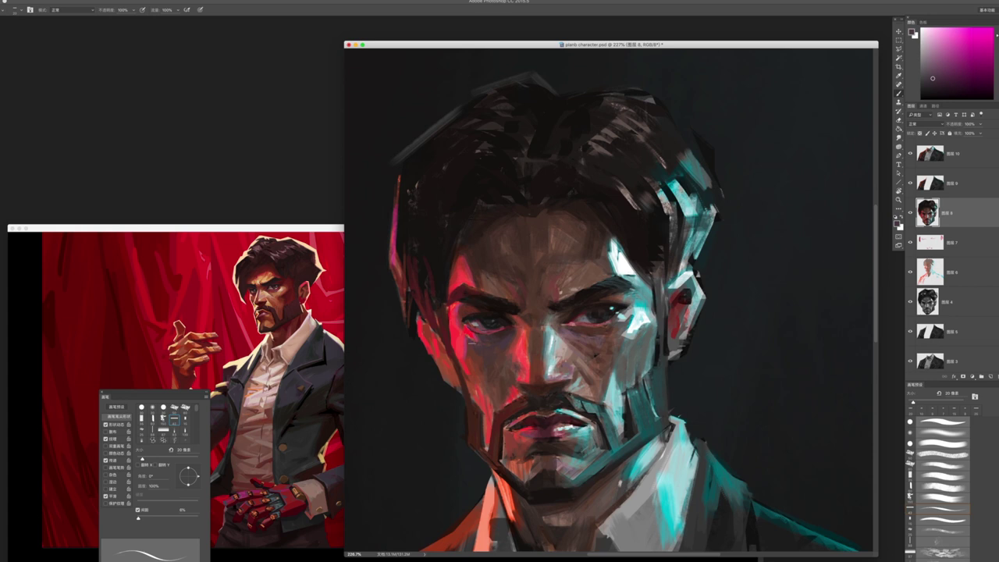
pyautogui.keyDown('alt'); pyautogui.click(499, 335); pyautogui.keyUp('alt')
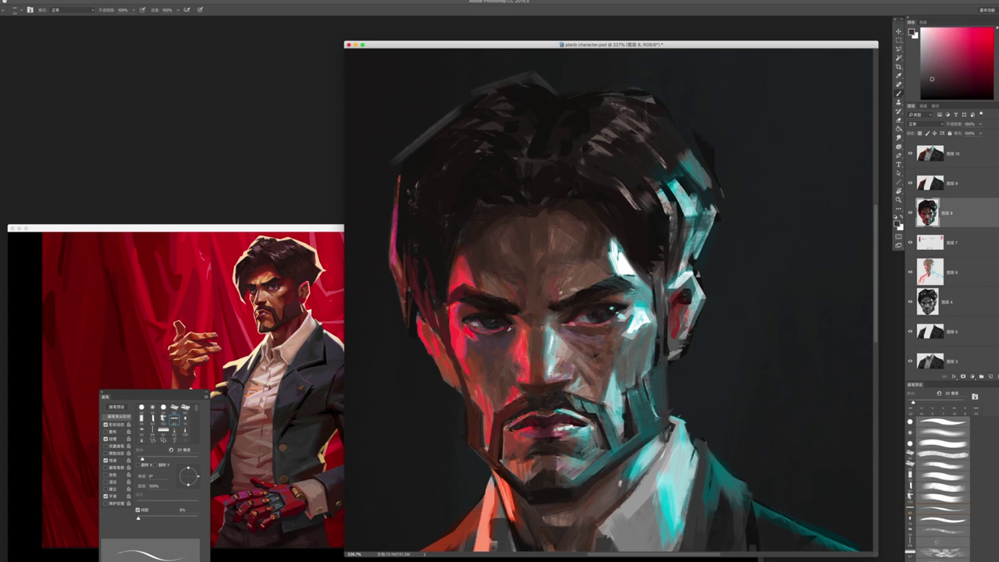
pyautogui.keyDown('alt'); pyautogui.click(506, 334); pyautogui.keyUp('alt')
# - Soften the cheek beside the red-lit end of the moustache with reddish brown strokes
pyautogui.press('z')
pyautogui.moveTo(500, 328); pyautogui.dragTo(539, 328)
pyautogui.press('b')
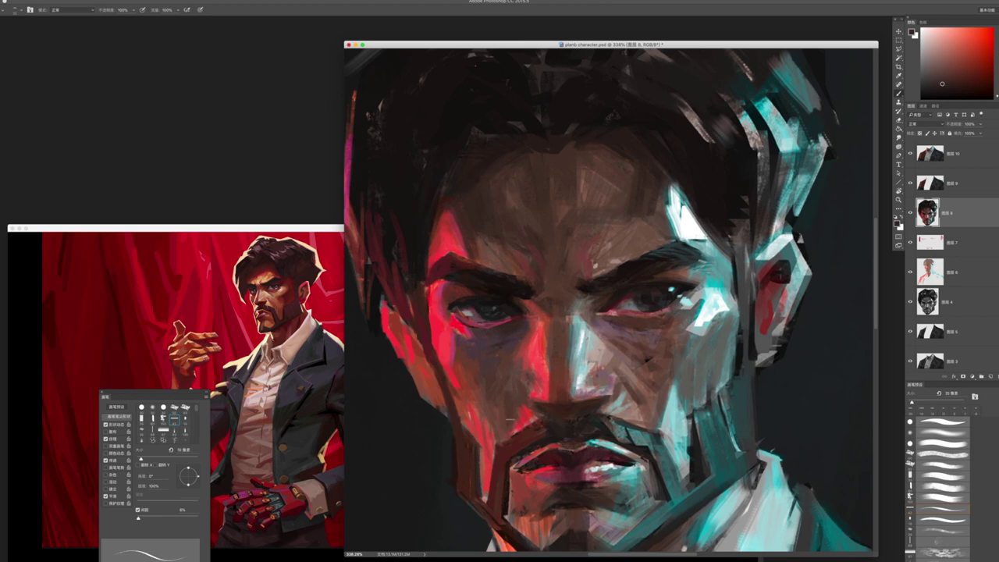
pyautogui.scroll(-1, 525, 388)
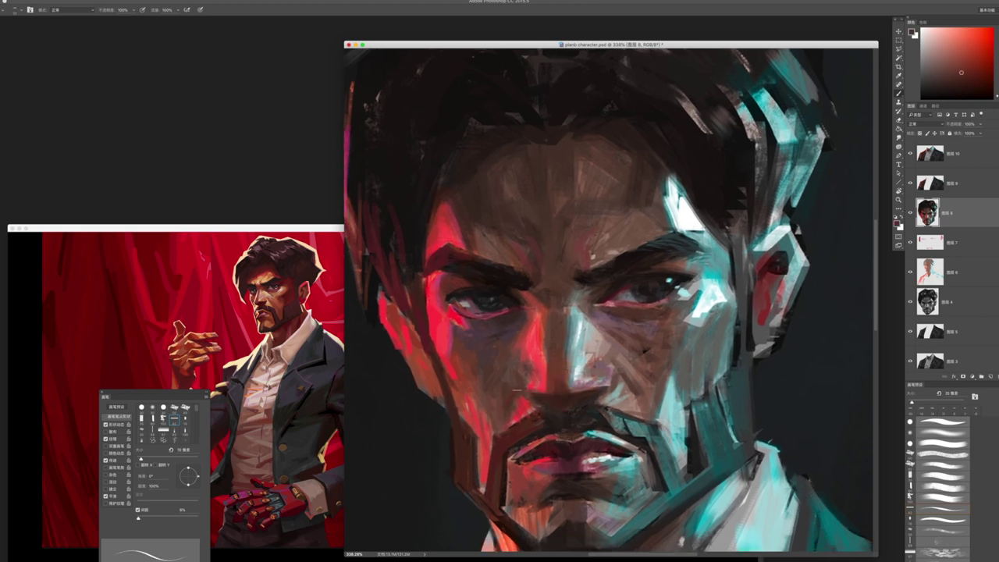
pyautogui.moveTo(506, 411)
pyautogui.mouseDown()
pyautogui.moveTo(469, 412)
pyautogui.moveTo(476, 406)
pyautogui.mouseUp()
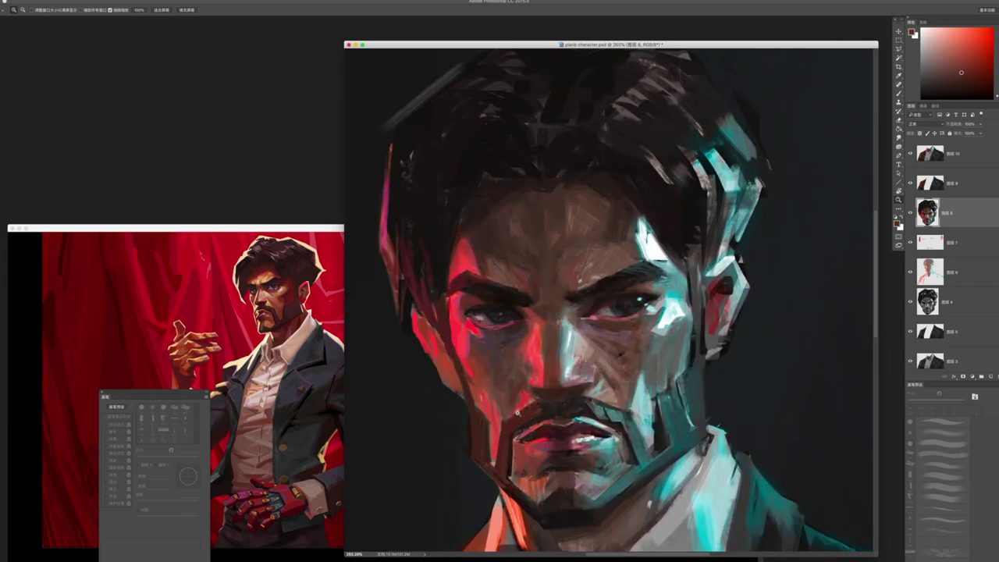
pyautogui.moveTo(518, 375)
pyautogui.mouseDown()
pyautogui.moveTo(497, 368)
pyautogui.moveTo(519, 401)
pyautogui.mouseUp()
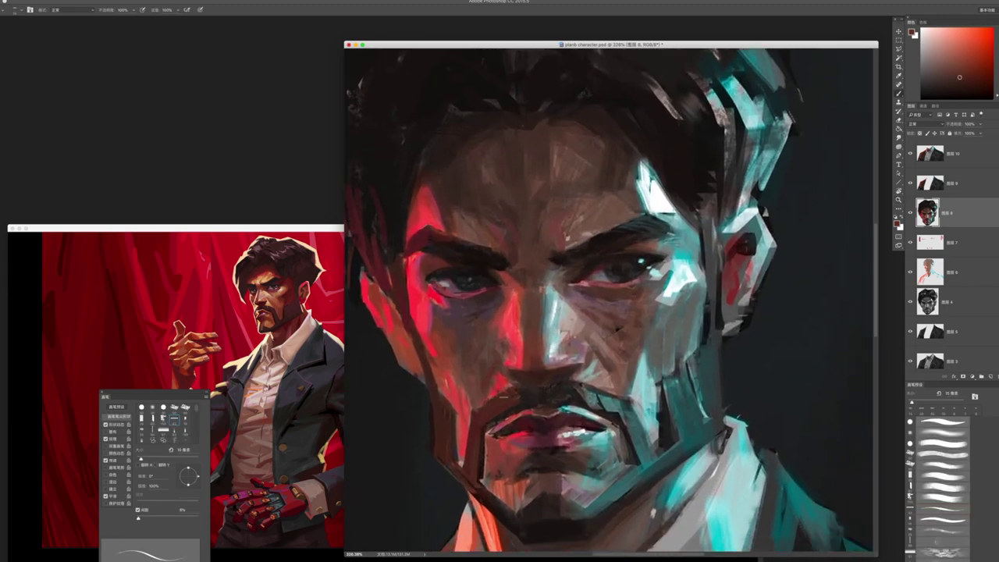
# - Rework the moustache with sampled browns and teals, giving its cyan-lit half a smoother teal tone
pyautogui.keyDown('alt'); pyautogui.click(522, 402); pyautogui.keyUp('alt')
pyautogui.keyDown('alt'); pyautogui.click(544, 397); pyautogui.keyUp('alt')
pyautogui.keyDown('alt'); pyautogui.click(563, 393); pyautogui.keyUp('alt')
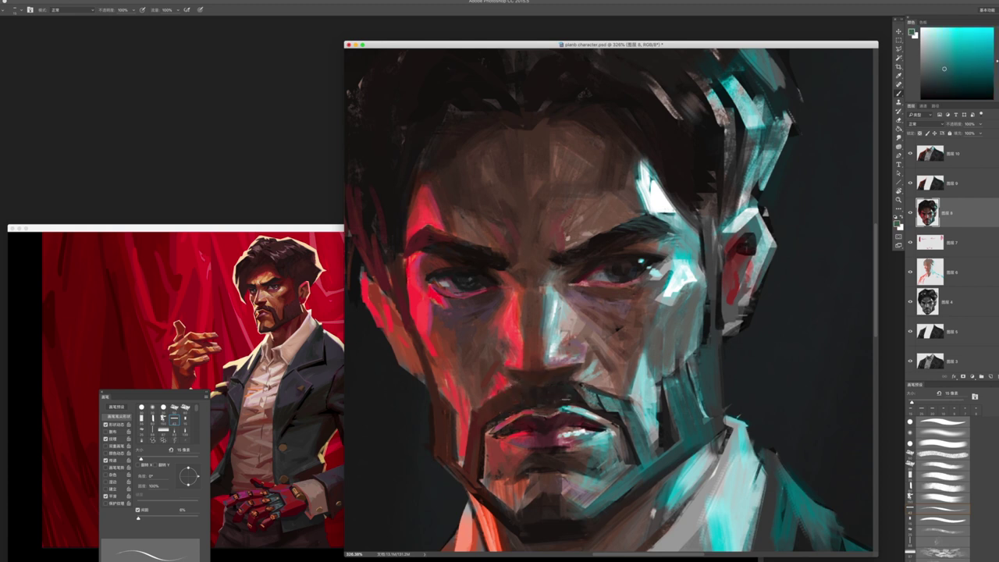
pyautogui.press('z')
pyautogui.moveTo(617, 406)
pyautogui.mouseDown()
pyautogui.moveTo(593, 421)
pyautogui.moveTo(641, 449)
pyautogui.moveTo(687, 449)
pyautogui.mouseUp()
pyautogui.press('b')
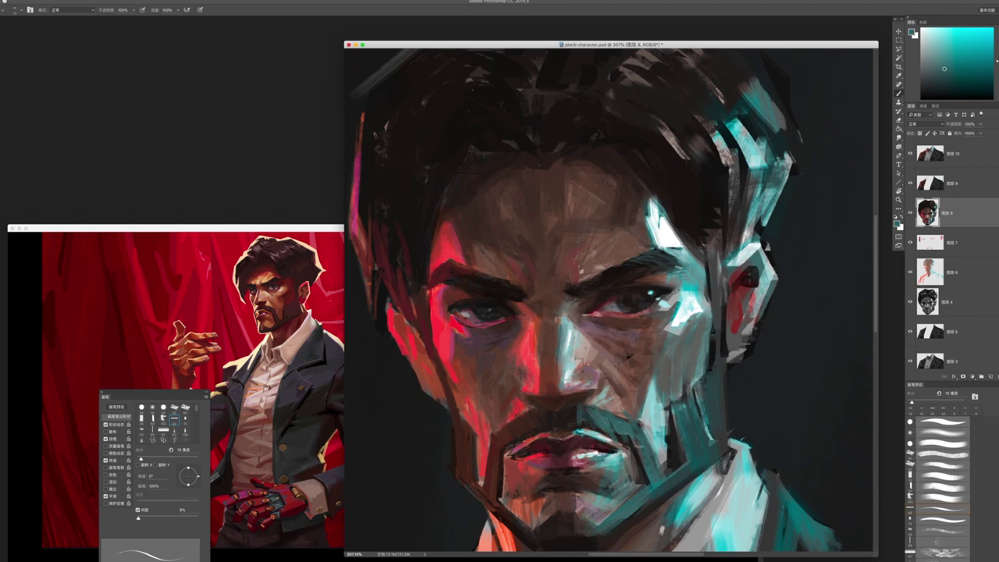
pyautogui.moveTo(624, 437); pyautogui.dragTo(594, 367)
pyautogui.keyDown('alt'); pyautogui.click(603, 380); pyautogui.keyUp('alt')
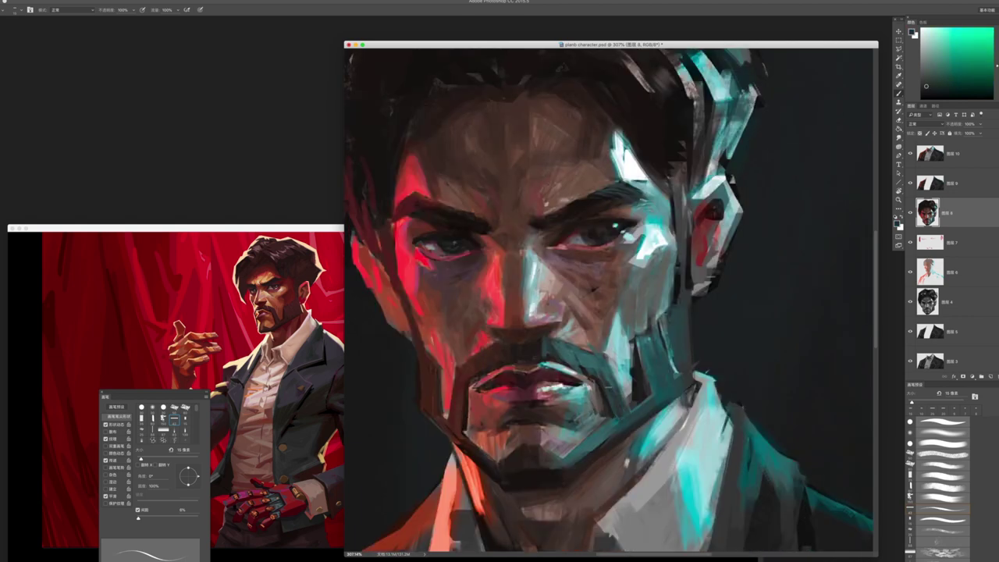
# - Move the merged head layer above the suit layers and extend the teal beard strokes along the cyan-lit jaw
pyautogui.moveTo(615, 427); pyautogui.dragTo(587, 446)
pyautogui.moveTo(956, 219); pyautogui.dragTo(947, 150)
pyautogui.moveTo(673, 338)
pyautogui.mouseDown()
pyautogui.moveTo(657, 384)
pyautogui.moveTo(669, 370)
pyautogui.moveTo(668, 384)
pyautogui.moveTo(649, 396)
pyautogui.mouseUp()
pyautogui.keyDown('alt'); pyautogui.click(591, 361); pyautogui.keyUp('alt')
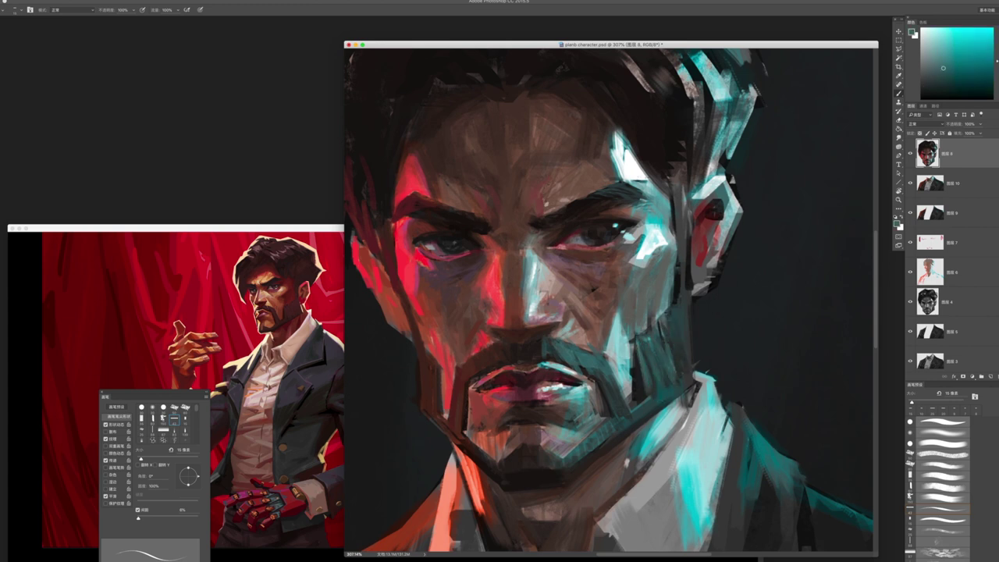
pyautogui.keyDown('alt'); pyautogui.click(680, 330); pyautogui.keyUp('alt')
pyautogui.moveTo(680, 337); pyautogui.dragTo(668, 376)
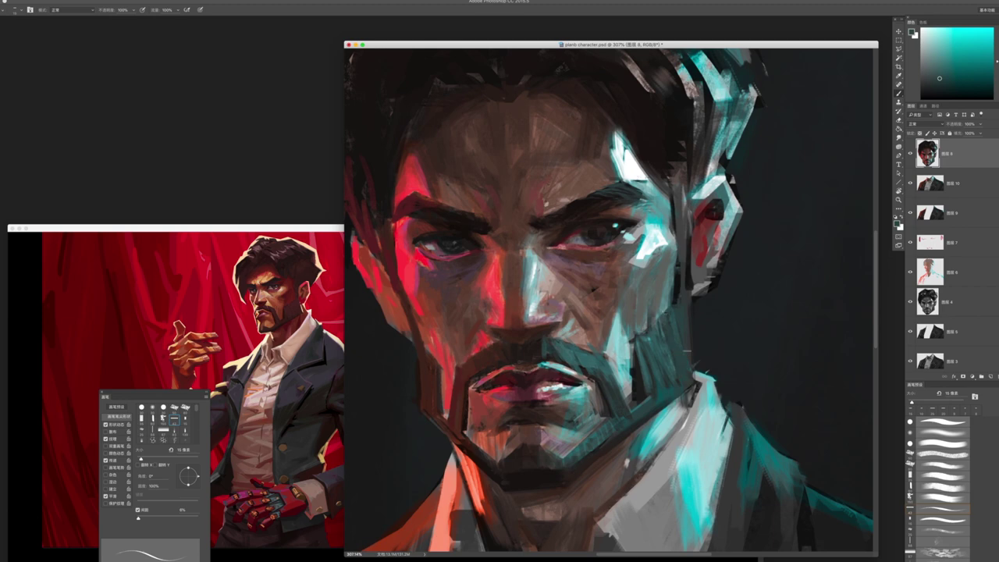
# - Paint dark and teal hair strands over the blocky highlights on the cyan-lit side of the head
pyautogui.scroll(5, 630, 252)
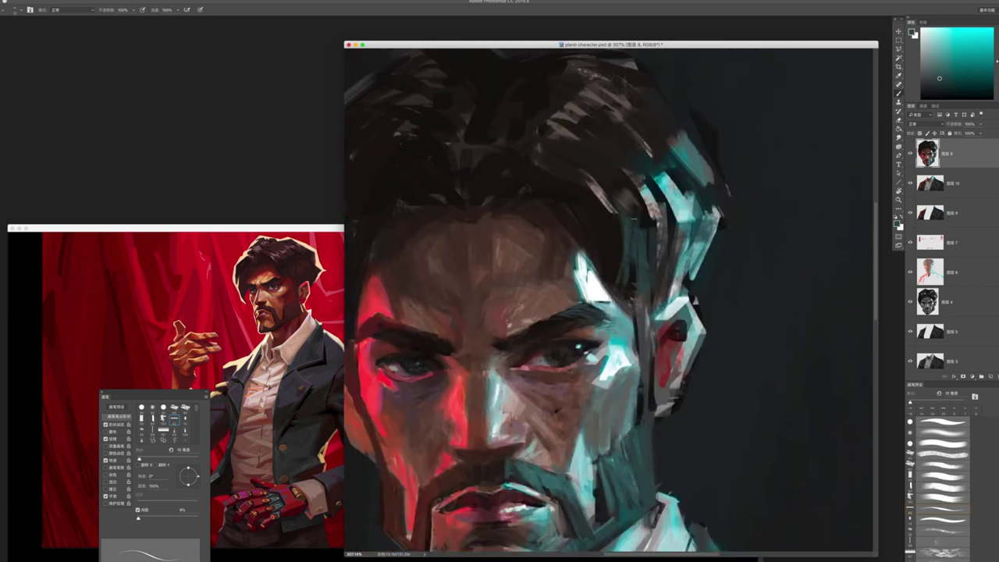
pyautogui.moveTo(648, 253)
pyautogui.mouseDown()
pyautogui.moveTo(674, 211)
pyautogui.moveTo(687, 250)
pyautogui.moveTo(714, 219)
pyautogui.moveTo(662, 187)
pyautogui.mouseUp()
pyautogui.moveTo(649, 154); pyautogui.dragTo(626, 166)
pyautogui.keyDown('alt'); pyautogui.click(553, 483); pyautogui.keyUp('alt')
pyautogui.moveTo(652, 230)
pyautogui.mouseDown()
pyautogui.moveTo(640, 204)
pyautogui.moveTo(623, 212)
pyautogui.moveTo(627, 225)
pyautogui.moveTo(671, 192)
pyautogui.moveTo(677, 223)
pyautogui.moveTo(624, 205)
pyautogui.moveTo(692, 181)
pyautogui.mouseUp()
pyautogui.keyDown('alt'); pyautogui.click(617, 339); pyautogui.keyUp('alt')
pyautogui.moveTo(700, 216); pyautogui.dragTo(706, 194)
pyautogui.moveTo(715, 234); pyautogui.dragTo(712, 172)
# - Refine the red-lit temple and hairline with dark and pink tones sampled around the eyebrow and hair
pyautogui.press('z')
pyautogui.moveTo(646, 273); pyautogui.dragTo(547, 275)
pyautogui.moveTo(665, 224); pyautogui.dragTo(625, 226)
pyautogui.moveTo(579, 260); pyautogui.dragTo(580, 260)
pyautogui.press('b')
pyautogui.keyDown('alt'); pyautogui.click(578, 257); pyautogui.keyUp('alt')
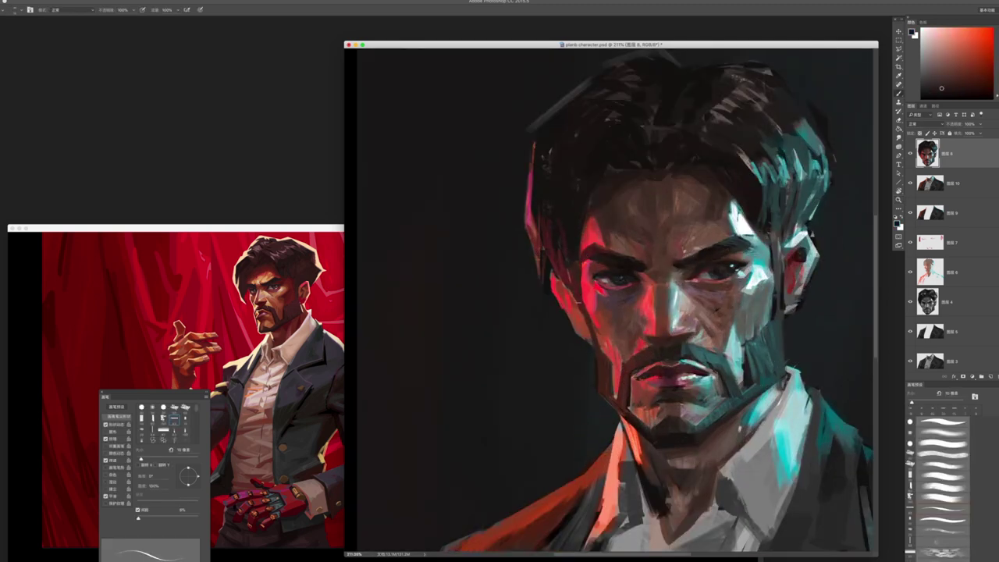
pyautogui.keyDown('alt'); pyautogui.click(588, 265); pyautogui.keyUp('alt')
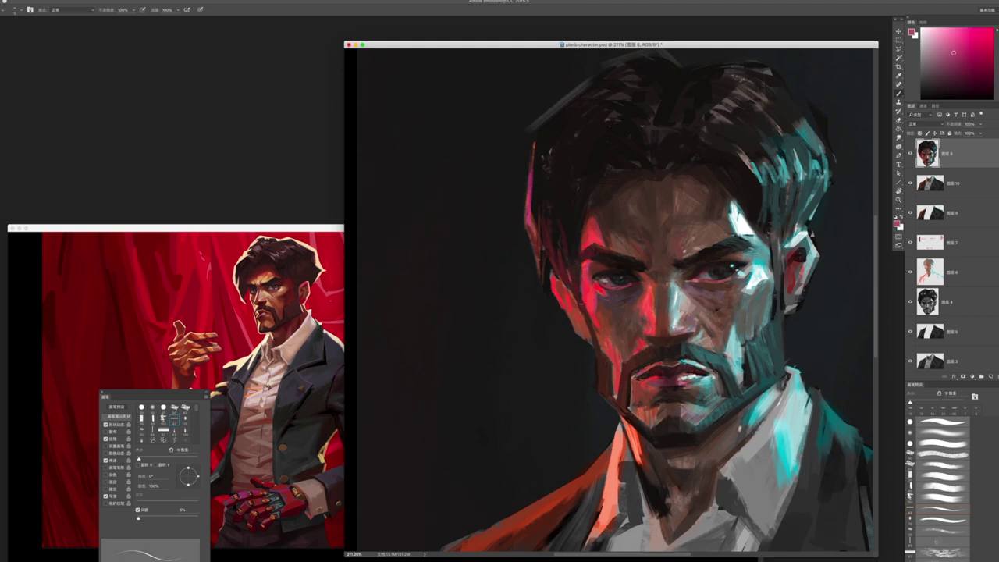
pyautogui.keyDown('alt'); pyautogui.click(574, 232); pyautogui.keyUp('alt')
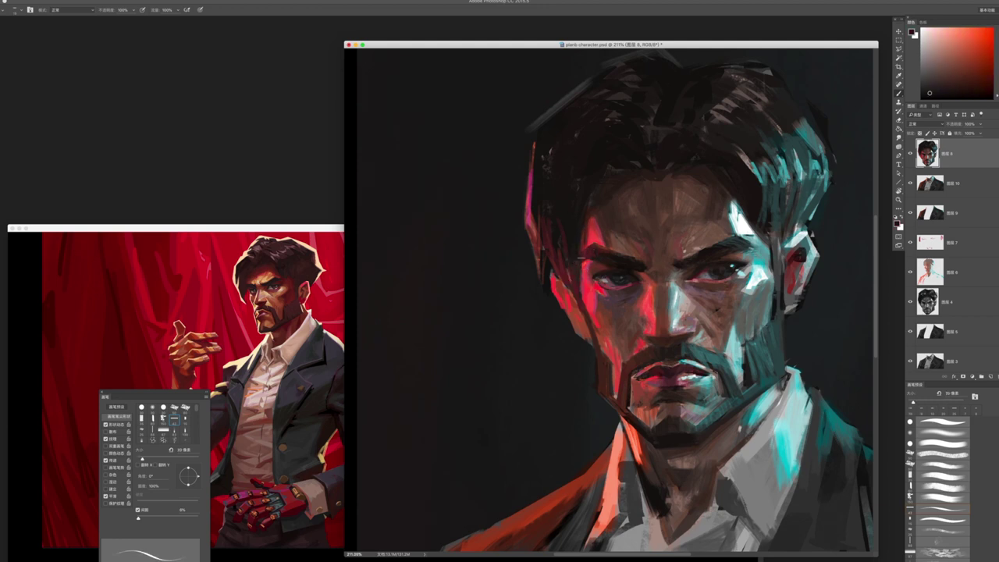
pyautogui.keyDown('alt'); pyautogui.click(595, 217); pyautogui.keyUp('alt')
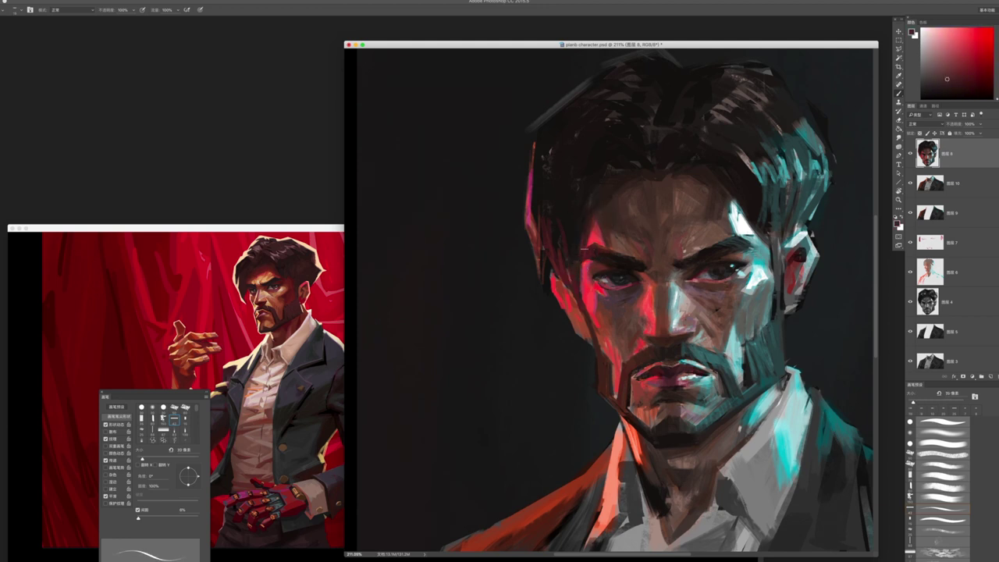
# - Tint the lower part of the red-lit ear with a mixed crimson-magenta and tidy its outer edge
pyautogui.press('z')
pyautogui.moveTo(595, 217)
pyautogui.mouseDown()
pyautogui.moveTo(531, 234)
pyautogui.moveTo(603, 353)
pyautogui.moveTo(592, 308)
pyautogui.mouseUp()
pyautogui.press('b')
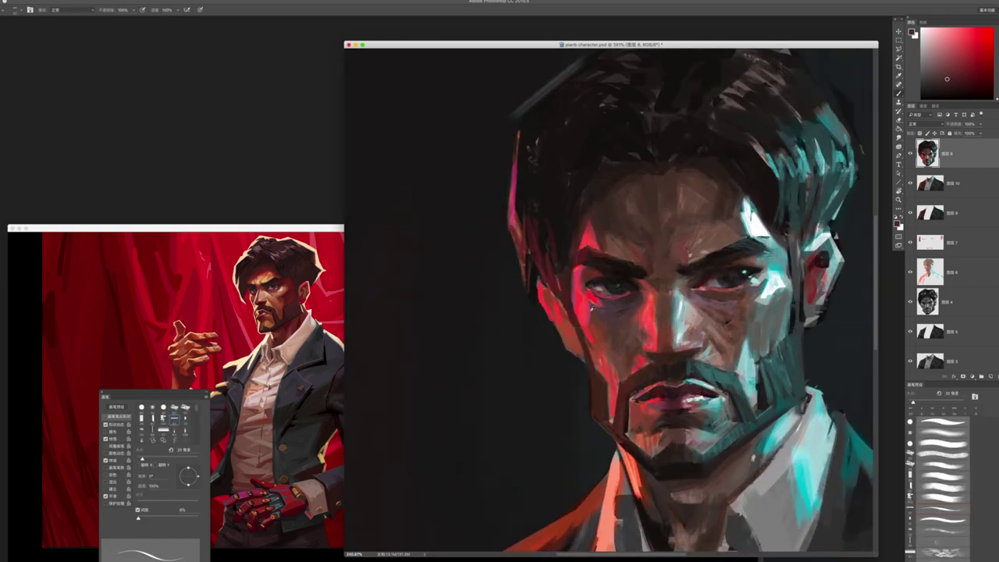
pyautogui.click(971, 53)
pyautogui.moveTo(962, 52); pyautogui.dragTo(959, 56)
pyautogui.press(']')
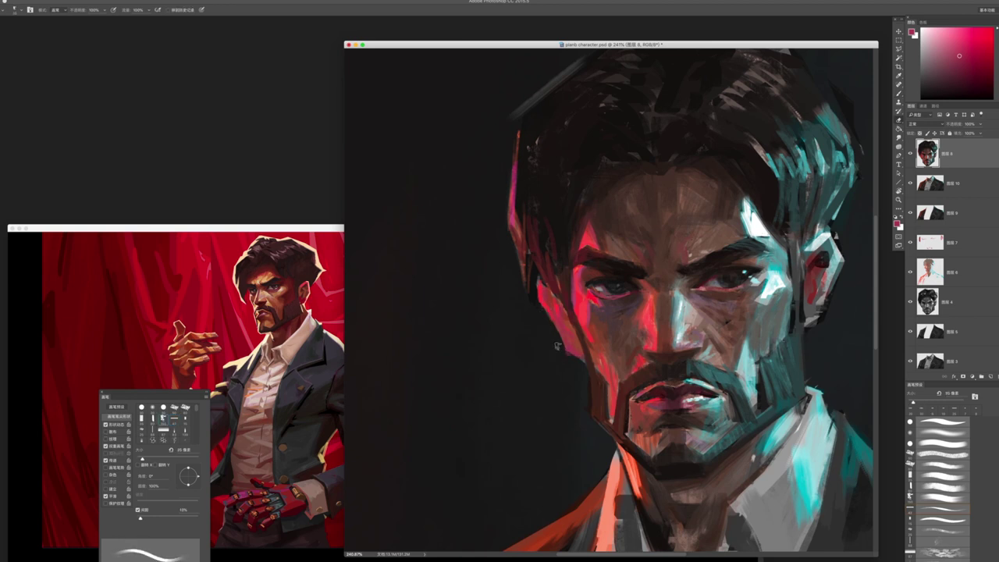
# - Blend the cheek and under-eye skin with sampled reddish browns, mixing a darker tone and adjusting the brush size
pyautogui.hscroll(3, 656, 300)
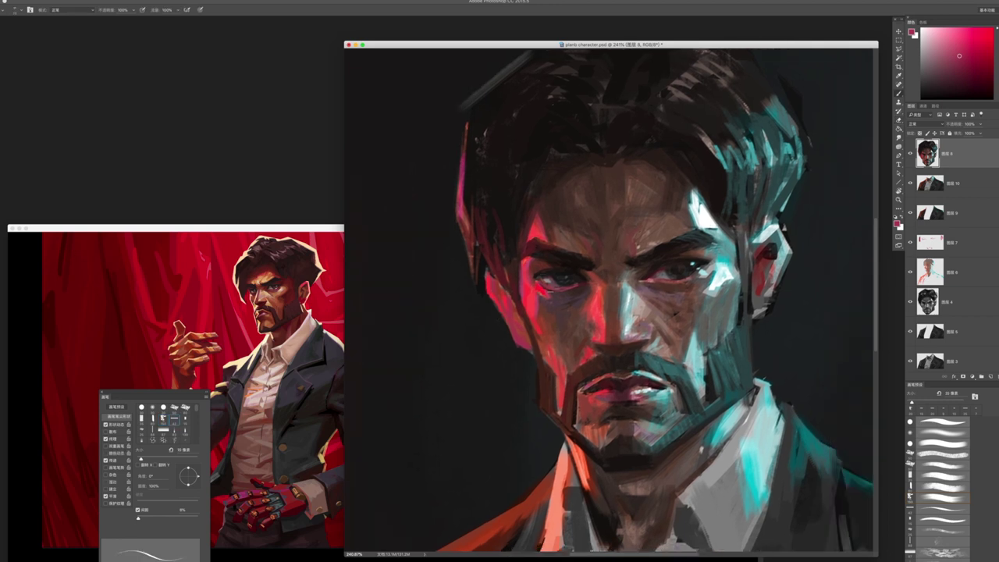
pyautogui.keyDown('alt'); pyautogui.click(563, 319); pyautogui.keyUp('alt')
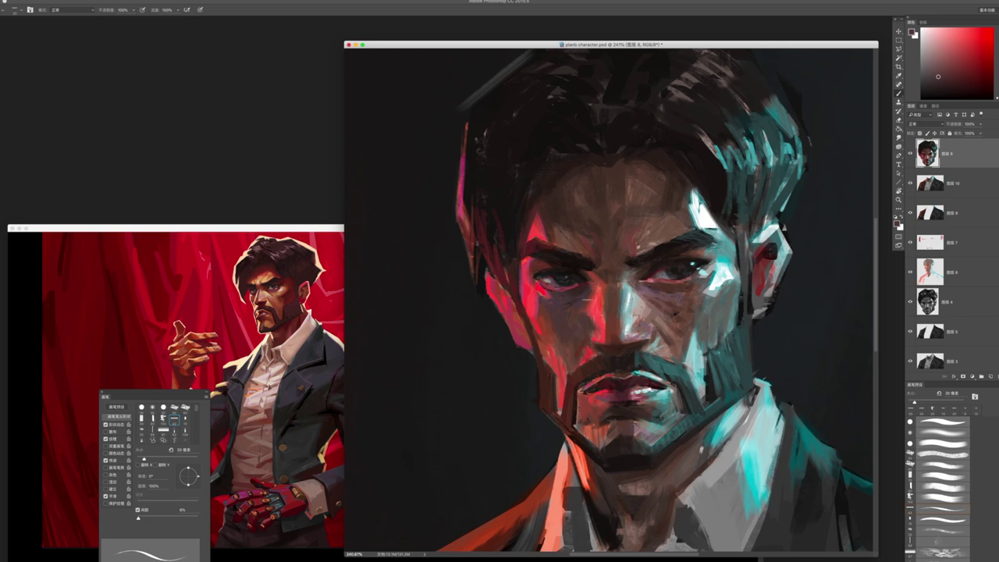
pyautogui.keyDown('alt'); pyautogui.click(673, 286); pyautogui.keyUp('alt')
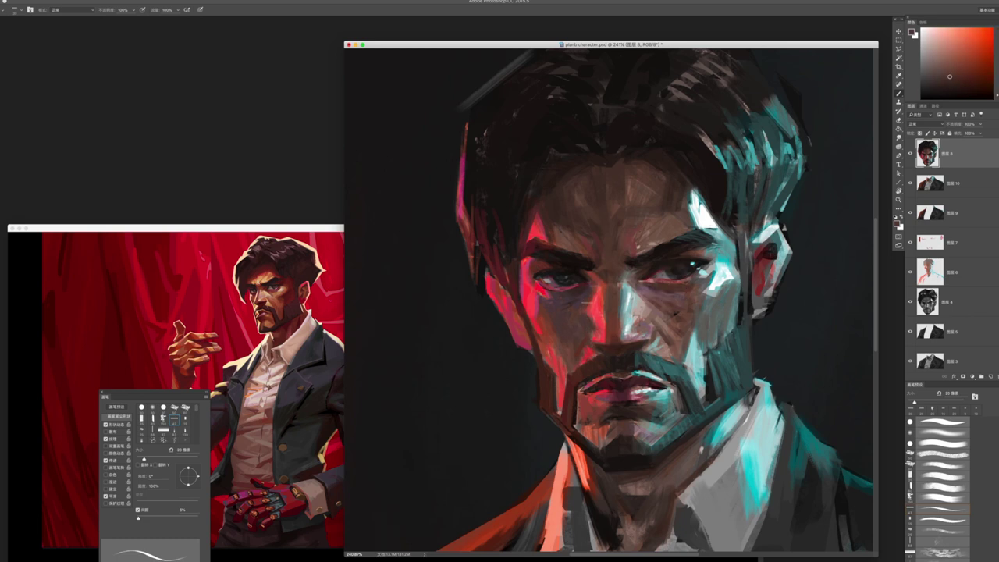
pyautogui.keyDown('alt'); pyautogui.click(673, 286); pyautogui.keyUp('alt')
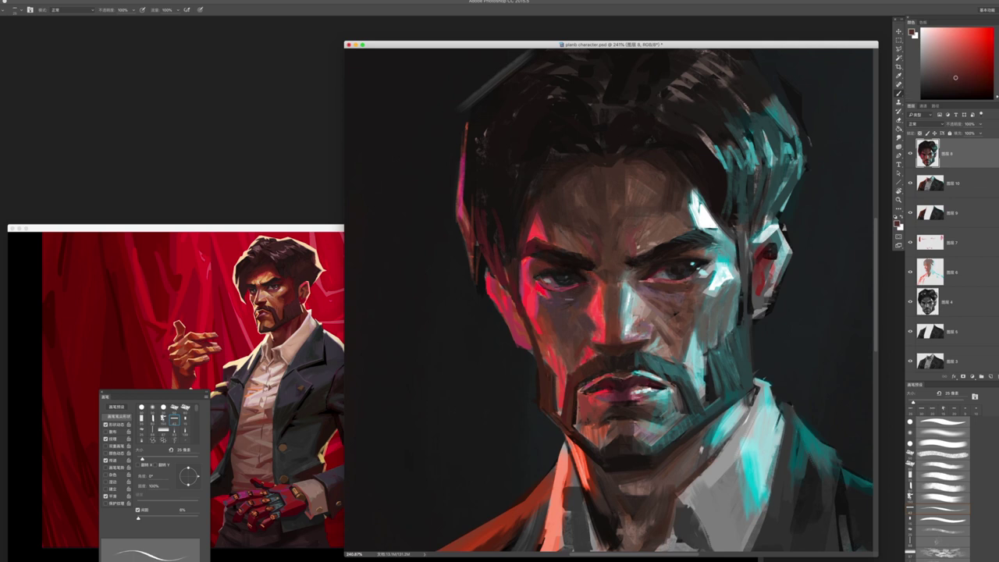
pyautogui.press('[')
pyautogui.moveTo(954, 81); pyautogui.dragTo(957, 84)
pyautogui.press(']')
pyautogui.press('[')
pyautogui.press('[')
# - Rebuild the red-lit side and nostril wing of the nose with sampled crimson tones
pyautogui.scroll(3, 598, 332)
pyautogui.press(']')
pyautogui.moveTo(599, 323)
pyautogui.mouseDown()
pyautogui.moveTo(591, 307)
pyautogui.moveTo(594, 315)
pyautogui.mouseUp()
pyautogui.keyDown('alt'); pyautogui.click(601, 337); pyautogui.keyUp('alt')
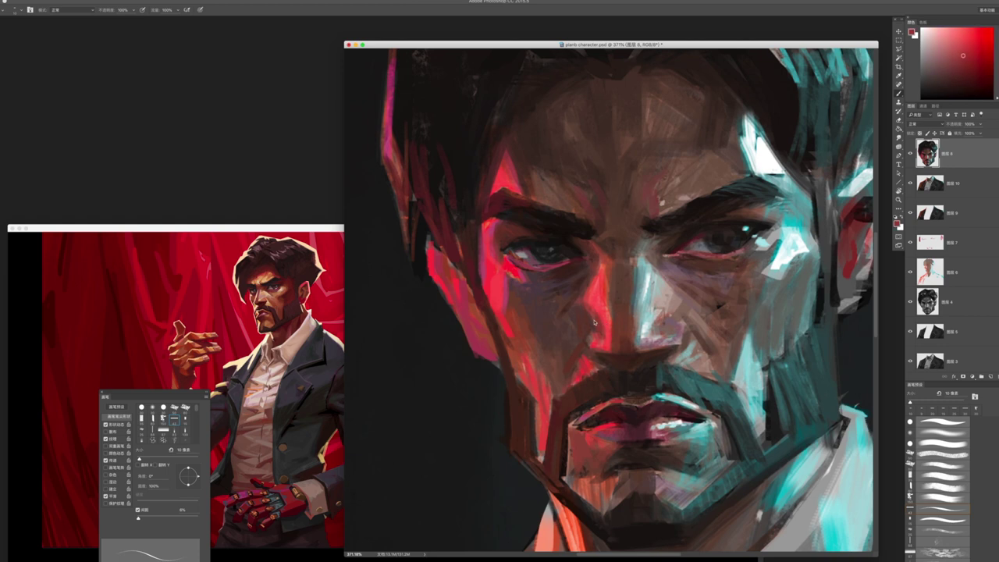
pyautogui.keyDown('alt'); pyautogui.click(588, 289); pyautogui.keyUp('alt')
pyautogui.keyDown('alt'); pyautogui.click(599, 326); pyautogui.keyUp('alt')
pyautogui.moveTo(610, 309); pyautogui.dragTo(611, 327)
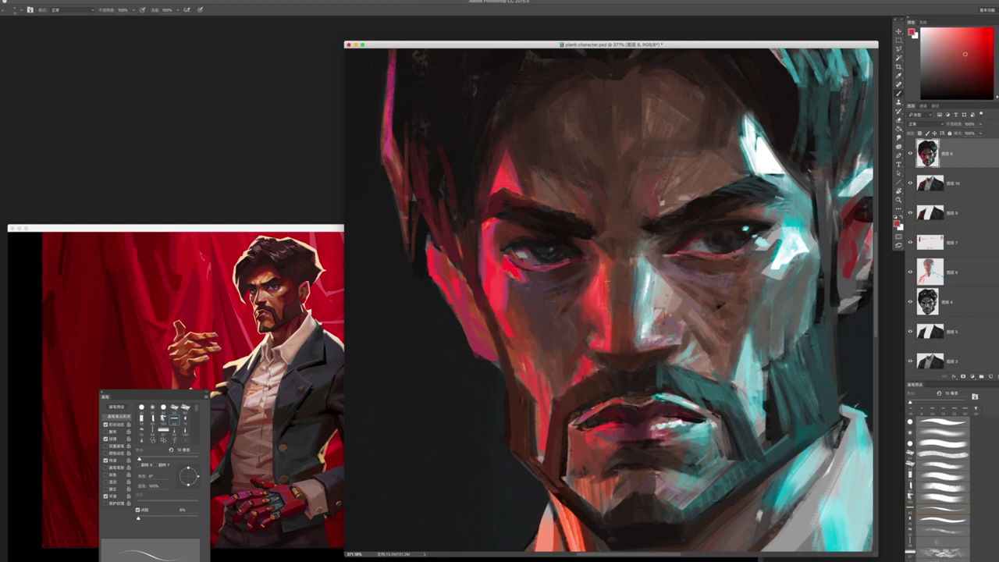
# - Add a brighter red highlight down the red-lit side of the nose bridge with a smaller brush
pyautogui.press('[')
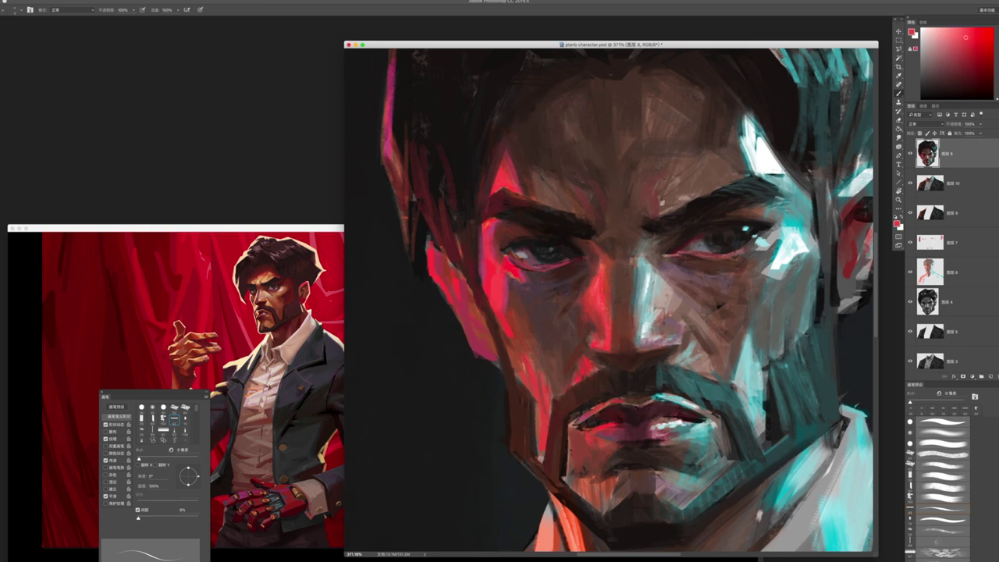
pyautogui.click(968, 35)
pyautogui.moveTo(605, 274); pyautogui.dragTo(605, 309)
# - Sharpen the cyan-lit side and tip of the nose with pale highlights and sampled teal tones
pyautogui.press('[')
pyautogui.keyDown('alt'); pyautogui.click(643, 328); pyautogui.keyUp('alt')
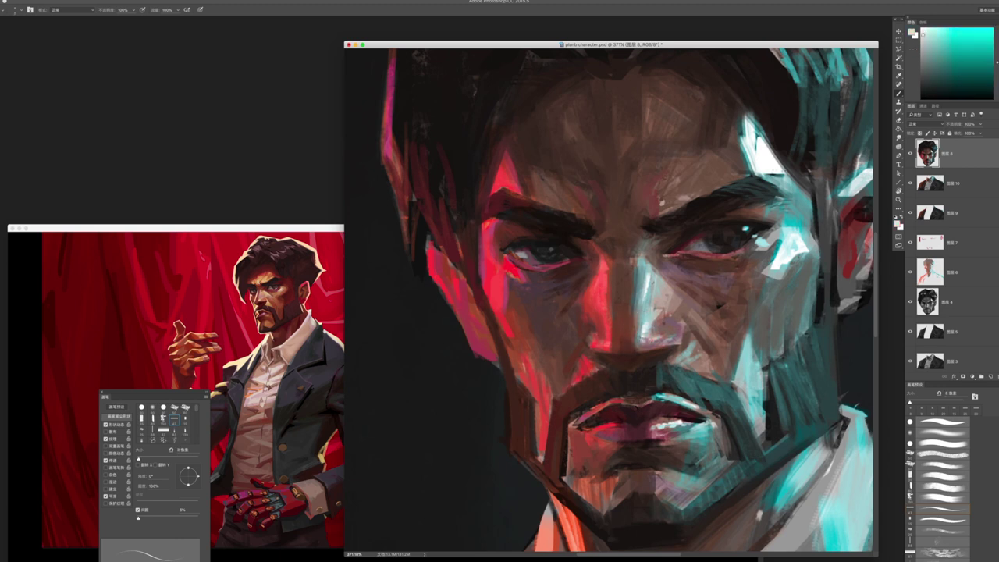
pyautogui.moveTo(643, 333)
pyautogui.mouseDown()
pyautogui.moveTo(640, 309)
pyautogui.moveTo(597, 319)
pyautogui.mouseUp()
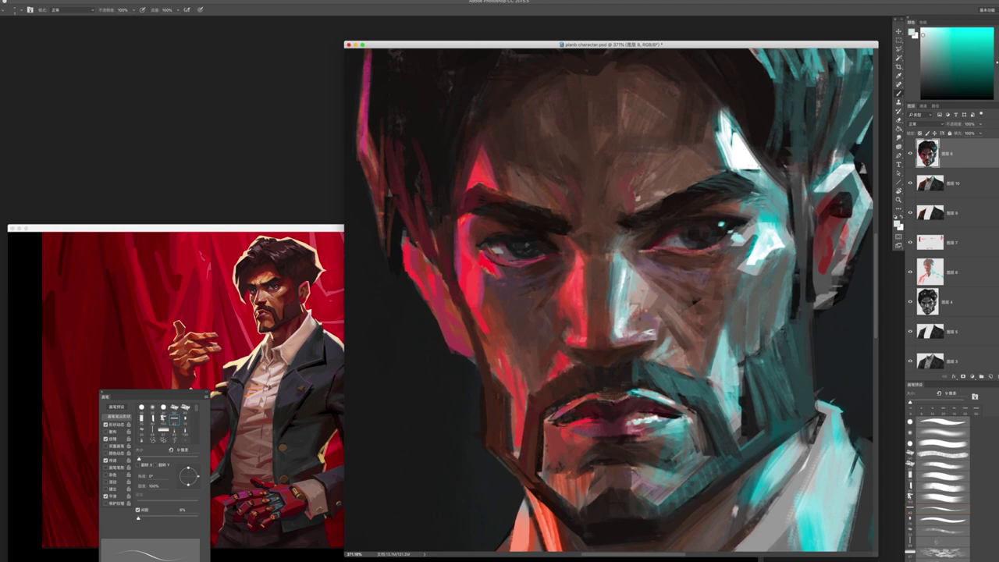
pyautogui.keyDown('alt'); pyautogui.click(620, 272); pyautogui.keyUp('alt')
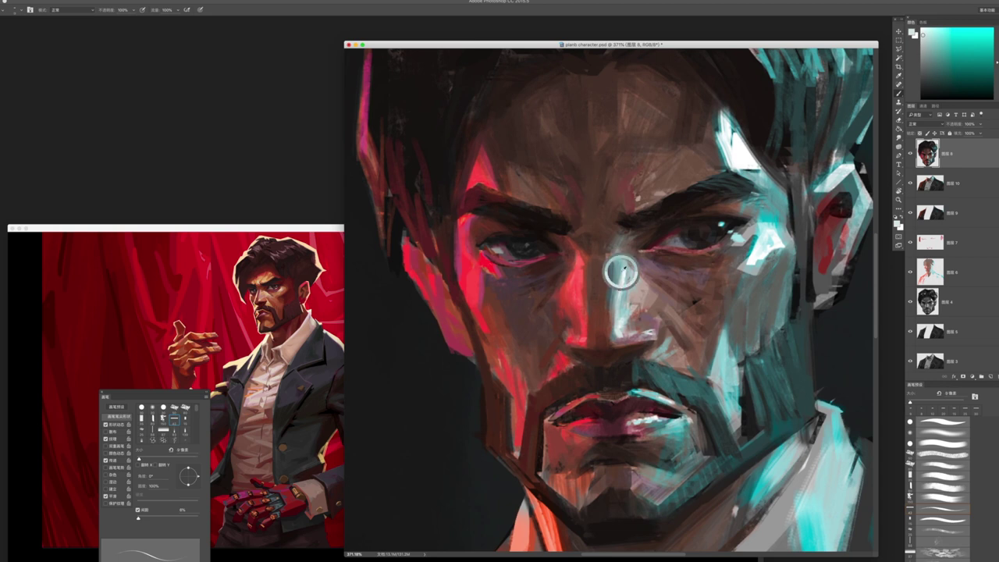
pyautogui.press(']')
pyautogui.keyDown('alt'); pyautogui.click(629, 289); pyautogui.keyUp('alt')
pyautogui.moveTo(625, 282)
pyautogui.mouseDown()
pyautogui.moveTo(634, 314)
pyautogui.moveTo(651, 286)
pyautogui.moveTo(633, 283)
pyautogui.mouseUp()
pyautogui.moveTo(637, 333); pyautogui.dragTo(620, 337)
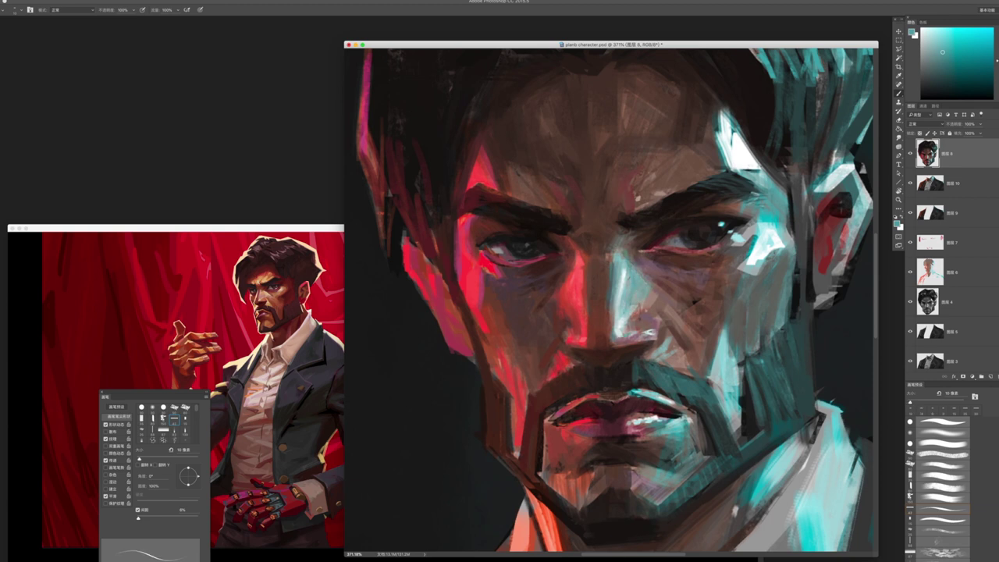
pyautogui.keyDown('alt'); pyautogui.click(618, 319); pyautogui.keyUp('alt')
pyautogui.moveTo(634, 311); pyautogui.dragTo(651, 286)
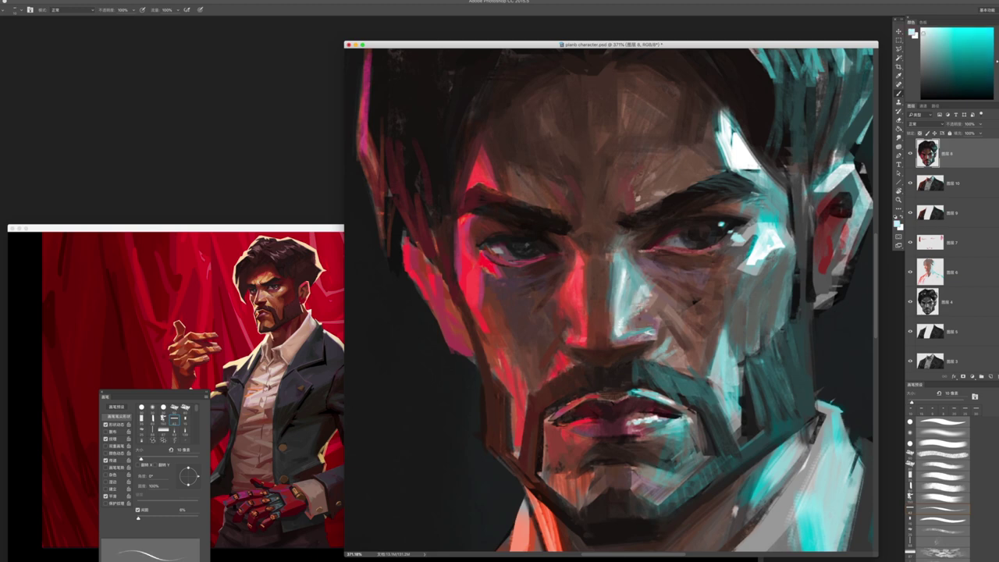
# - Touch up the red-lit edge of the nose bridge with a sampled pink
pyautogui.keyDown('alt'); pyautogui.click(579, 279); pyautogui.keyUp('alt')
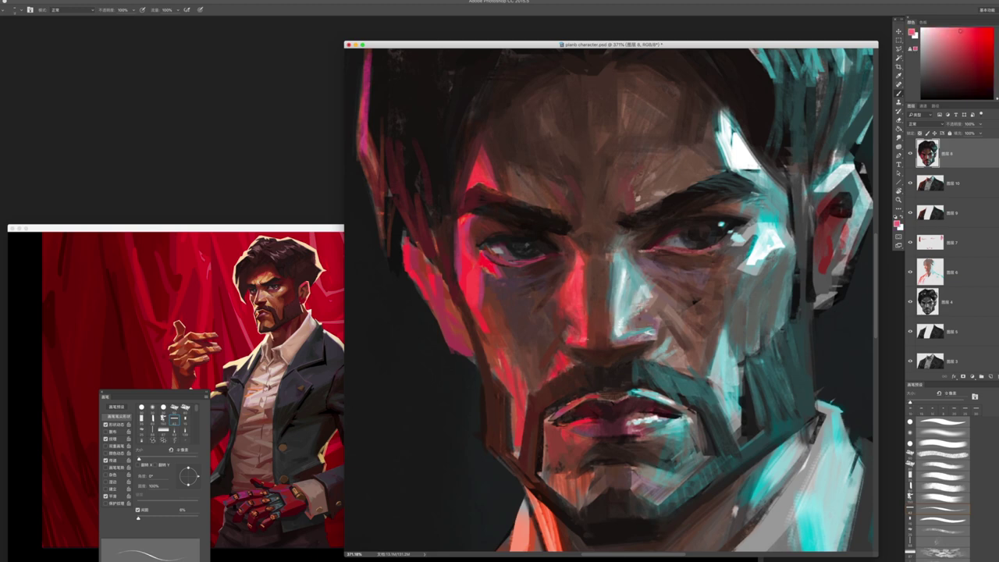
pyautogui.press('z')
pyautogui.moveTo(593, 382)
pyautogui.mouseDown()
pyautogui.moveTo(569, 403)
pyautogui.moveTo(595, 377)
pyautogui.moveTo(570, 334)
pyautogui.mouseUp()
pyautogui.press('b')
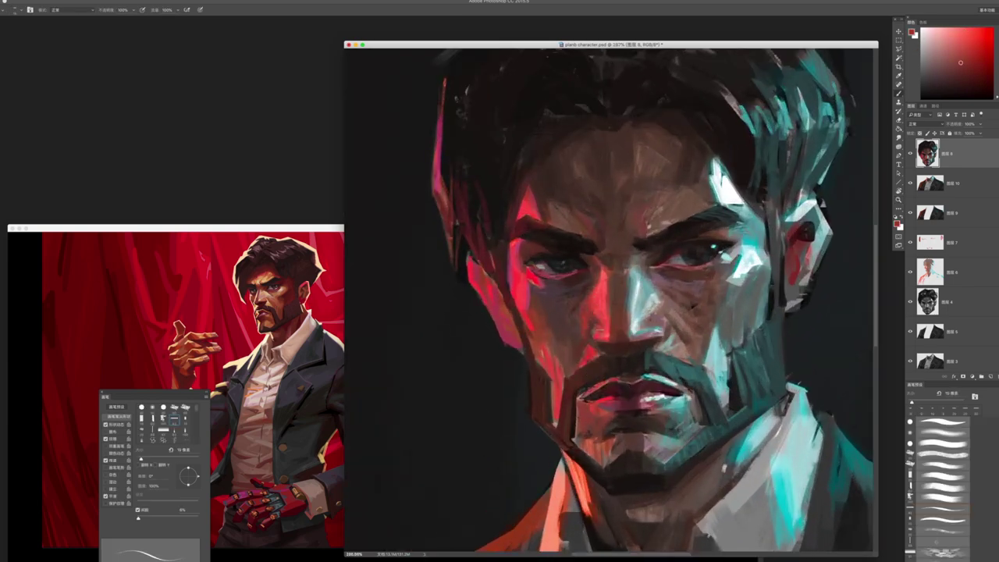
# - Deepen the underside of the nose above the moustache with sampled dark brown tones
pyautogui.press('z')
pyautogui.moveTo(611, 376)
pyautogui.mouseDown()
pyautogui.moveTo(621, 412)
pyautogui.moveTo(645, 365)
pyautogui.moveTo(652, 375)
pyautogui.moveTo(703, 372)
pyautogui.mouseUp()
pyautogui.press('b')
pyautogui.keyDown('alt'); pyautogui.click(587, 294); pyautogui.keyUp('alt')
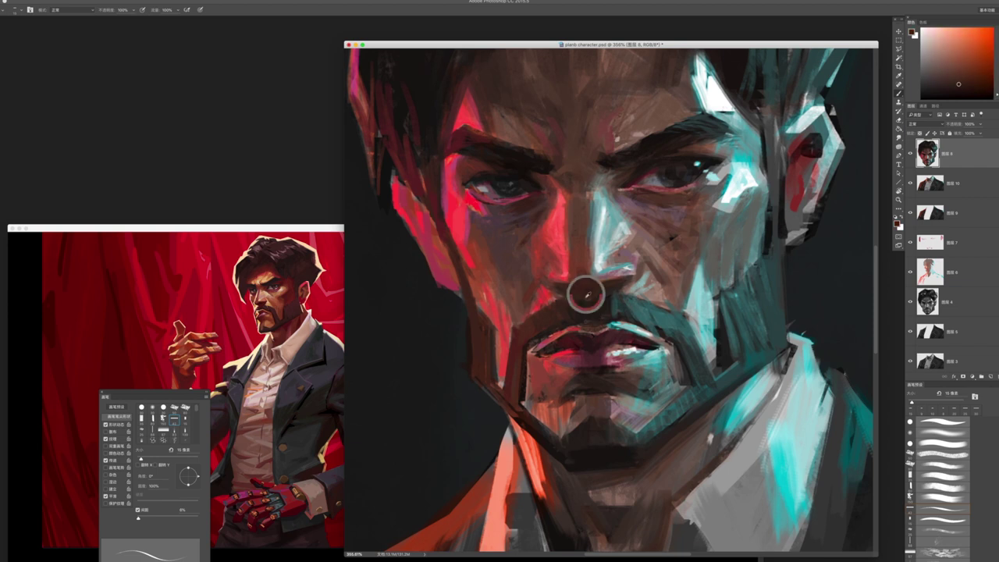
pyautogui.keyDown('alt'); pyautogui.click(586, 294); pyautogui.keyUp('alt')
pyautogui.press(']')
pyautogui.press(']')
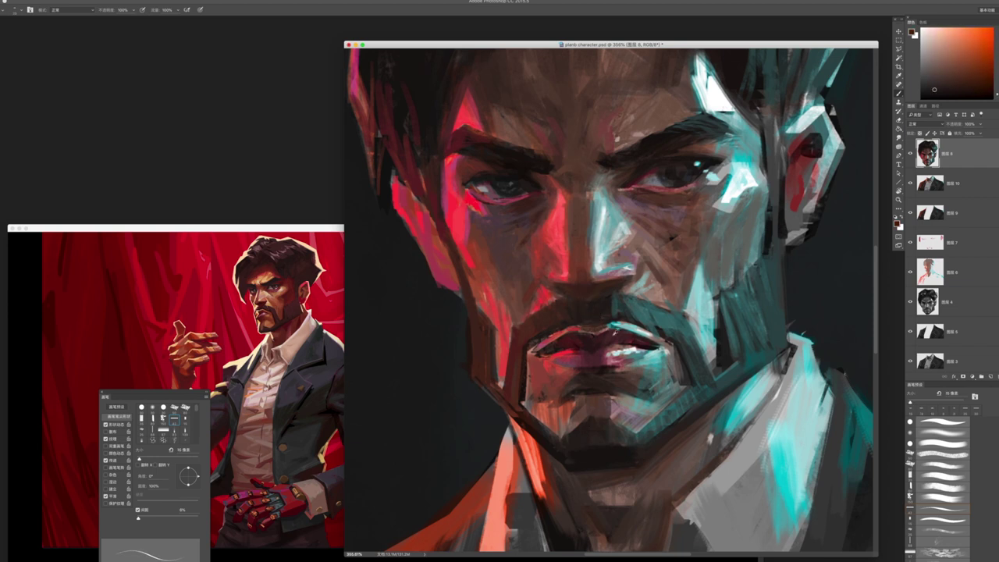
# - Refine the upper lip and the dark line between the lips with sampled tones and a smaller brush
pyautogui.press('[')
pyautogui.press('[')
pyautogui.press('[')
pyautogui.keyDown('alt'); pyautogui.click(611, 337); pyautogui.keyUp('alt')
pyautogui.press('[')
pyautogui.keyDown('alt'); pyautogui.click(601, 337); pyautogui.keyUp('alt')
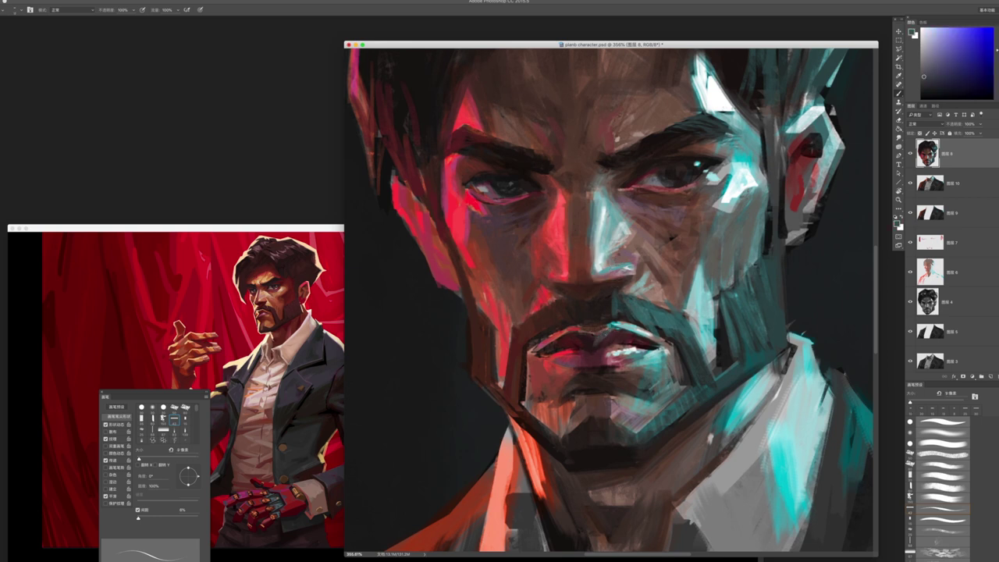
pyautogui.keyDown('alt'); pyautogui.click(598, 343); pyautogui.keyUp('alt')
pyautogui.press('[')
pyautogui.press('[')
pyautogui.press('z')
pyautogui.moveTo(601, 390)
pyautogui.mouseDown()
pyautogui.moveTo(584, 387)
pyautogui.moveTo(638, 396)
pyautogui.mouseUp()
pyautogui.press('b')
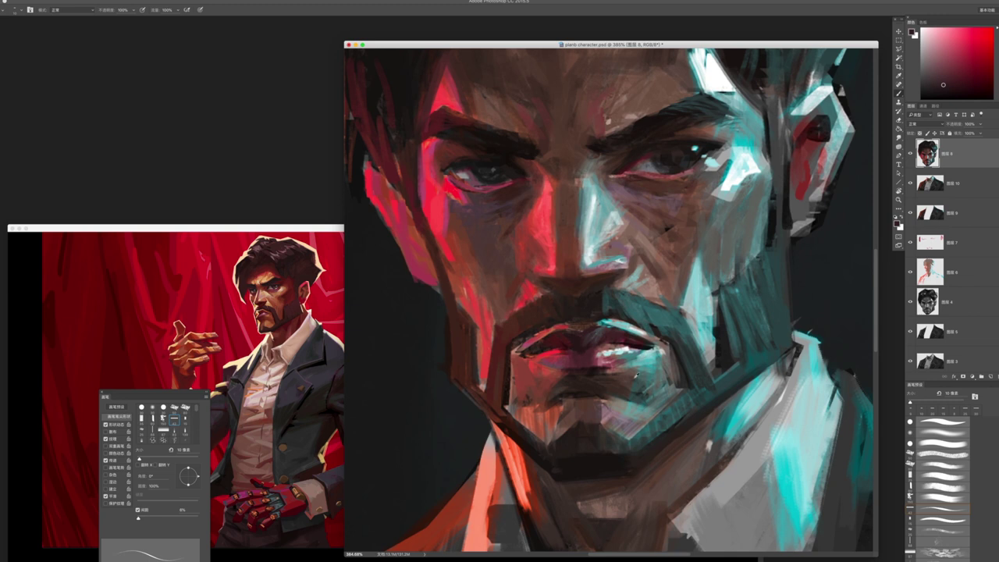
# - Rework the skin below the lower lip and around the cyan-lit mouth corner with sampled brown and teal tones
pyautogui.keyDown('alt'); pyautogui.click(629, 378); pyautogui.keyUp('alt')
pyautogui.press(']')
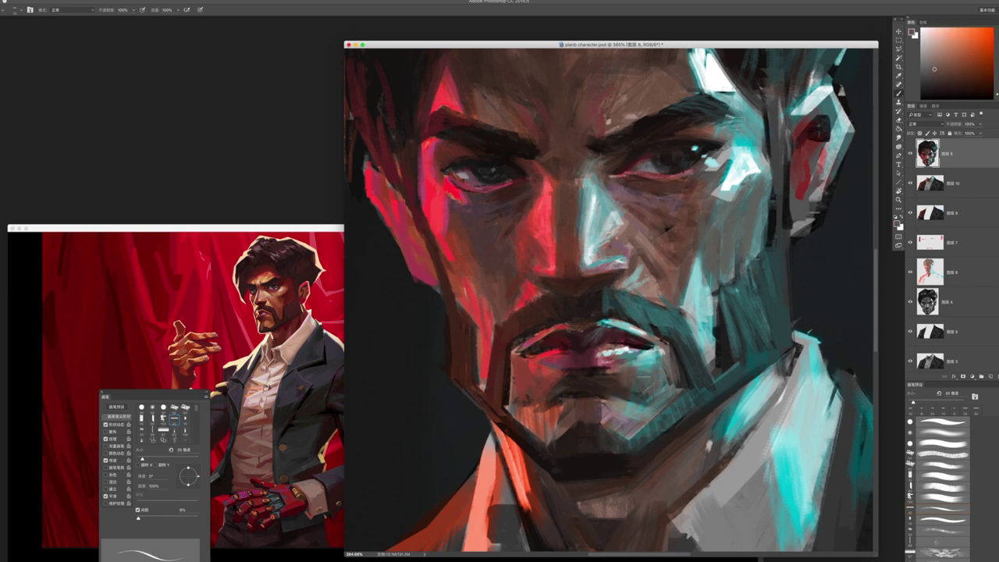
pyautogui.keyDown('alt'); pyautogui.click(626, 389); pyautogui.keyUp('alt')
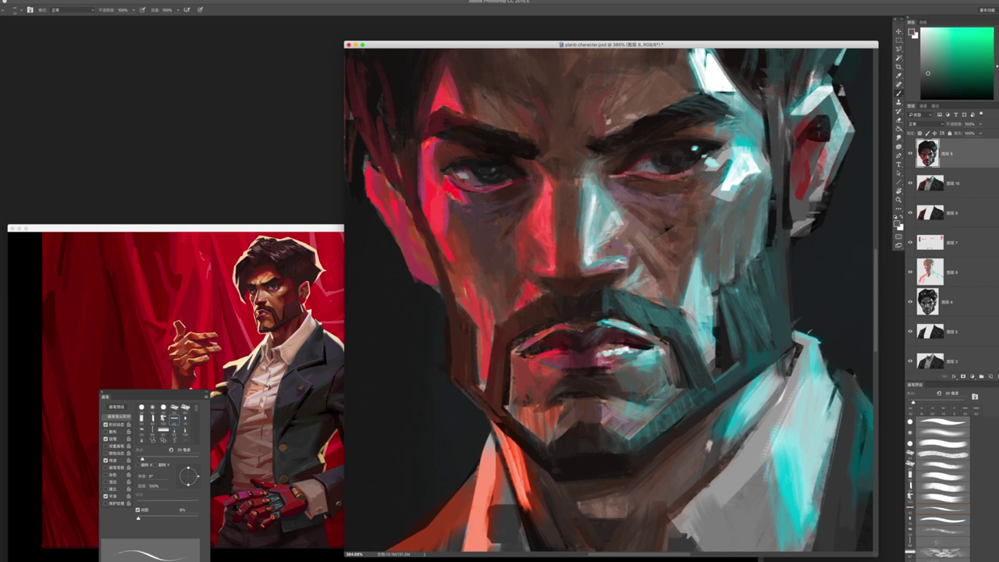
pyautogui.keyDown('alt'); pyautogui.click(625, 380); pyautogui.keyUp('alt')
pyautogui.moveTo(639, 372); pyautogui.dragTo(666, 352)
pyautogui.press('[')
pyautogui.keyDown('alt'); pyautogui.click(596, 334); pyautogui.keyUp('alt')
pyautogui.moveTo(644, 346); pyautogui.dragTo(652, 344)
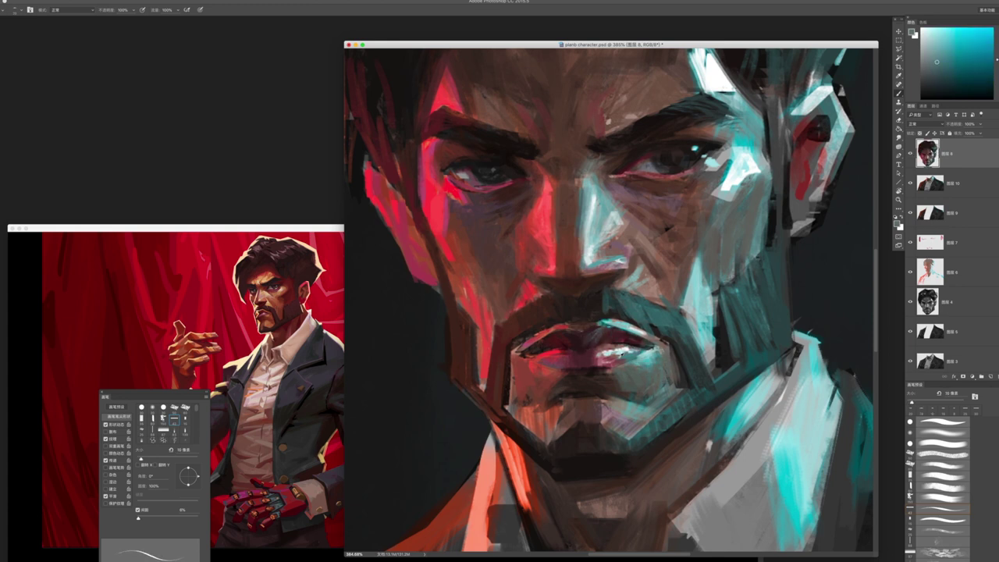
# - Tidy the highlight on the cyan-lit side of the lower lip with a sampled muted red and a finer brush
pyautogui.keyDown('alt'); pyautogui.click(616, 353); pyautogui.keyUp('alt')
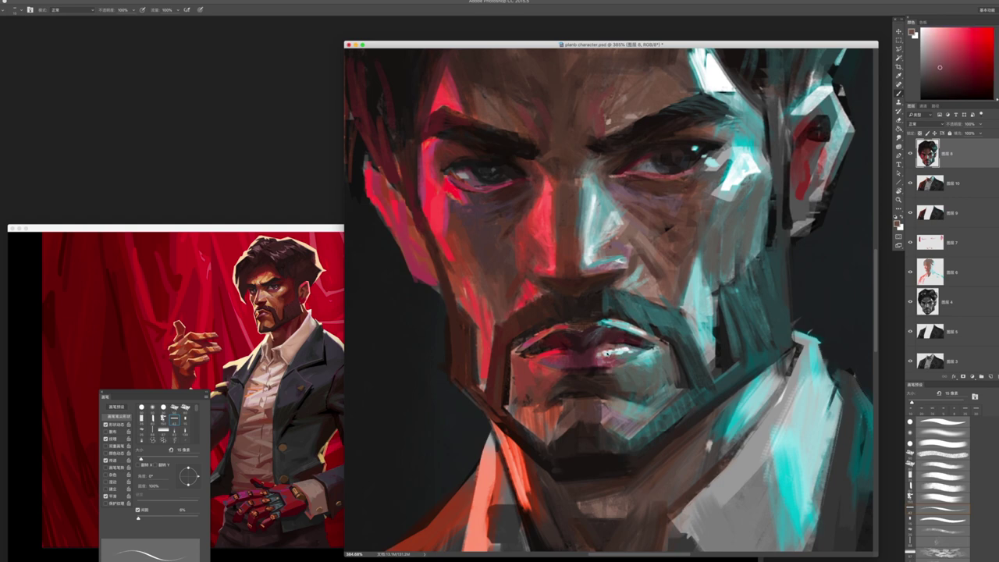
pyautogui.press('[')
pyautogui.press('[')
pyautogui.press('[')
pyautogui.moveTo(628, 354)
pyautogui.mouseDown()
pyautogui.moveTo(597, 388)
pyautogui.moveTo(629, 314)
pyautogui.mouseUp()
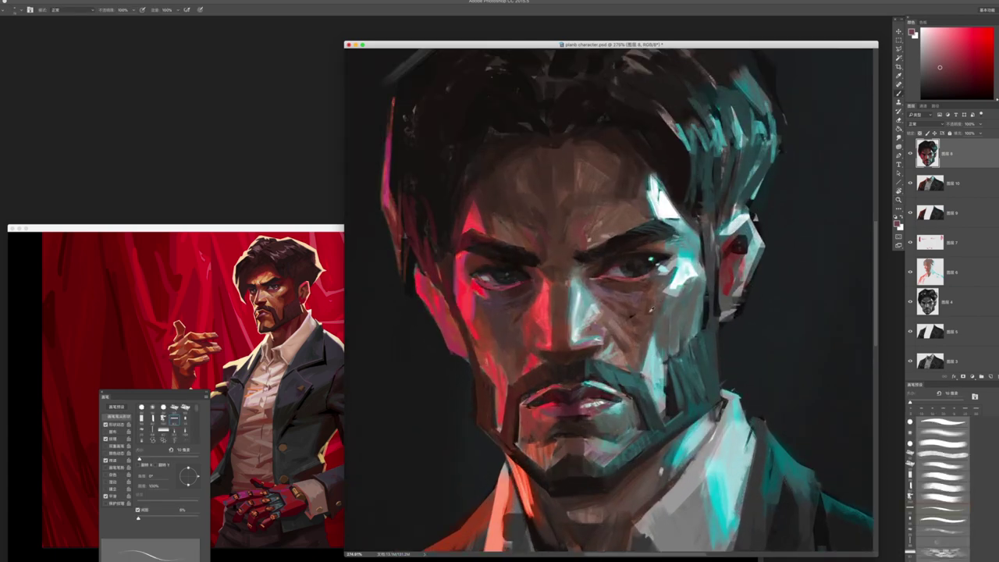
# - Smooth the cheek below the cyan-lit eye with sampled brown skin tones and a larger brush
pyautogui.keyDown('alt'); pyautogui.click(618, 311); pyautogui.keyUp('alt')
pyautogui.press(']')
pyautogui.press(']')
pyautogui.press(']')
pyautogui.press(']')
pyautogui.keyDown('alt'); pyautogui.click(631, 308); pyautogui.keyUp('alt')
pyautogui.keyDown('alt'); pyautogui.click(632, 313); pyautogui.keyUp('alt')
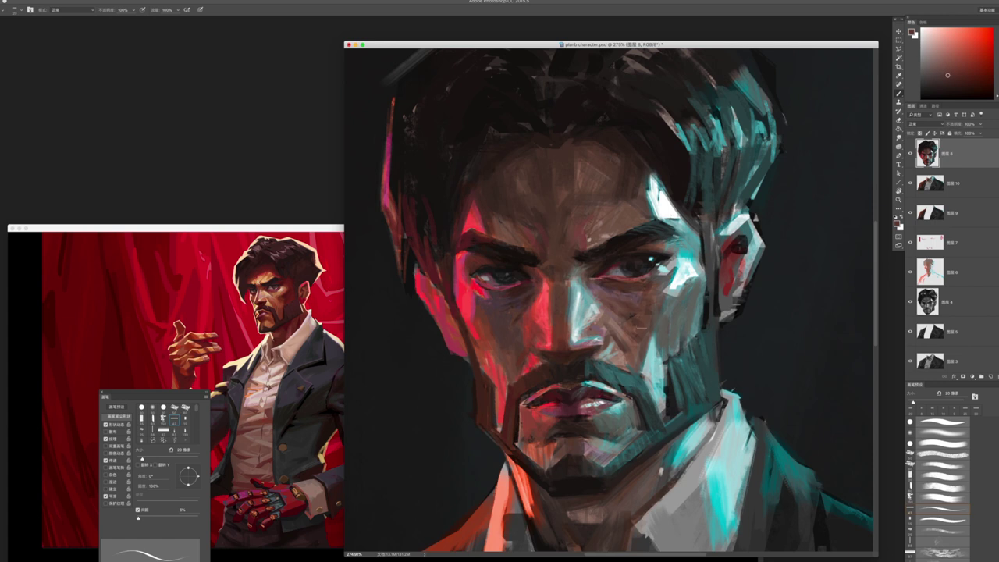
pyautogui.moveTo(642, 315)
pyautogui.mouseDown()
pyautogui.moveTo(683, 301)
pyautogui.moveTo(699, 323)
pyautogui.mouseUp()
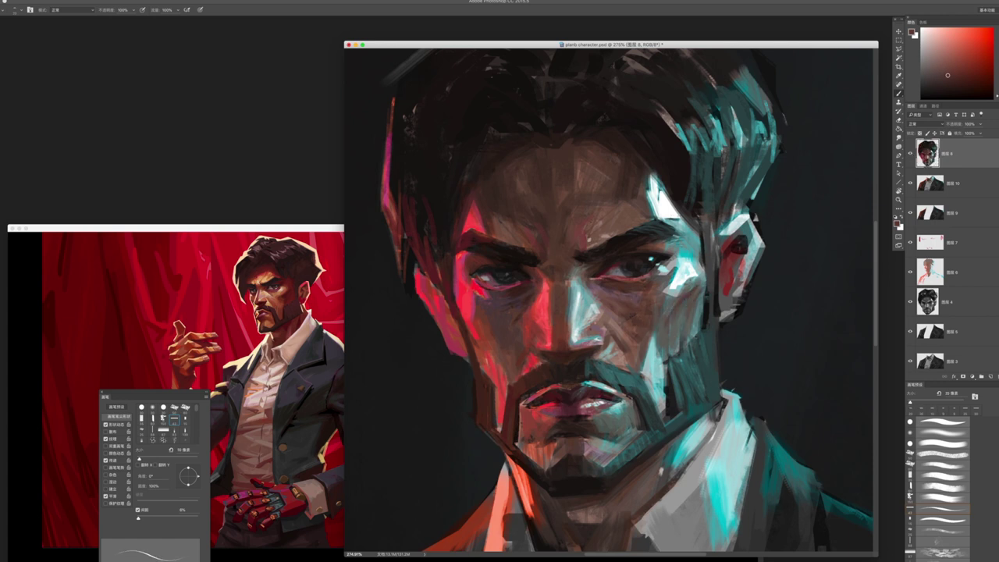
# - Paint the sideburn and the hair in front of and above the cyan-lit ear with a sampled dark tone
pyautogui.moveTo(703, 286); pyautogui.dragTo(703, 271)
pyautogui.keyDown('alt'); pyautogui.click(701, 238); pyautogui.keyUp('alt')
pyautogui.moveTo(700, 227); pyautogui.dragTo(704, 253)
pyautogui.moveTo(706, 232)
pyautogui.mouseDown()
pyautogui.moveTo(707, 281)
pyautogui.moveTo(710, 259)
pyautogui.mouseUp()
pyautogui.moveTo(701, 211)
pyautogui.mouseDown()
pyautogui.moveTo(701, 229)
pyautogui.moveTo(724, 245)
pyautogui.mouseUp()
pyautogui.moveTo(723, 206); pyautogui.dragTo(736, 233)
pyautogui.moveTo(731, 198); pyautogui.dragTo(740, 223)
# - Fill the lower back edge of the hair above the cyan-lit ear with a sampled dark teal
pyautogui.press(']')
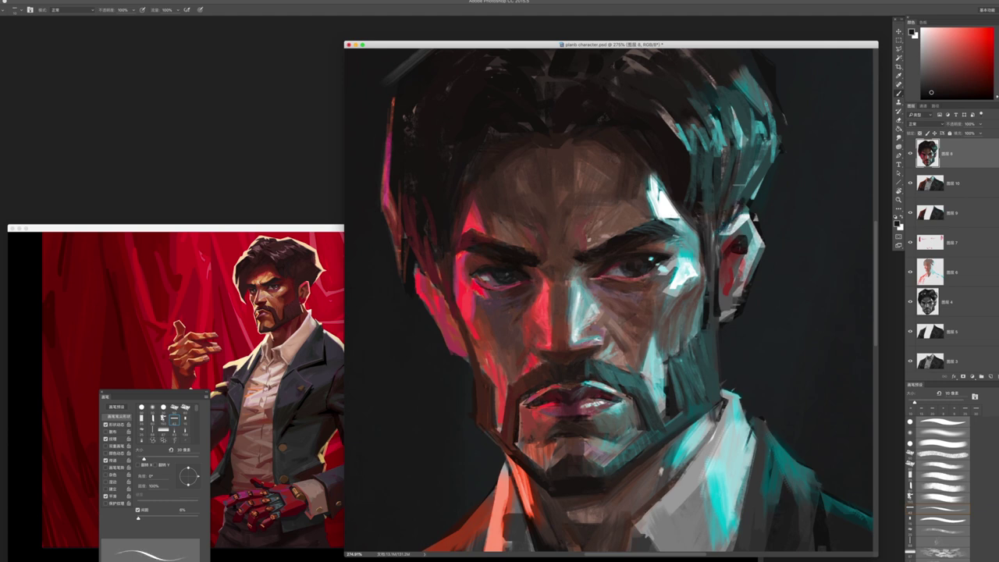
pyautogui.keyDown('alt'); pyautogui.click(737, 185); pyautogui.keyUp('alt')
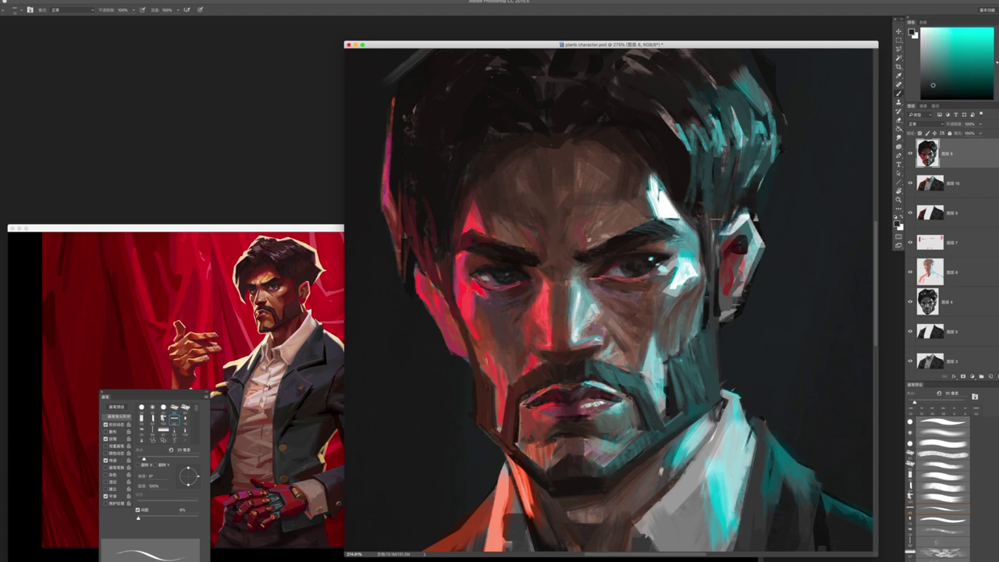
pyautogui.press(']')
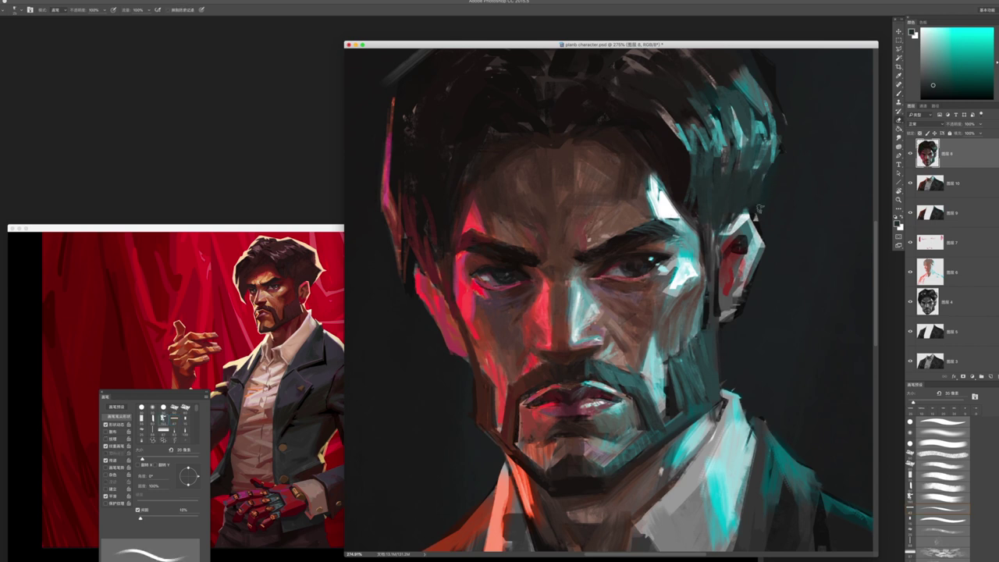
# - Repaint the inside of the cyan-lit ear with sampled dull red and brown tones using a smaller brush
pyautogui.keyDown('alt'); pyautogui.click(736, 243); pyautogui.keyUp('alt')
pyautogui.press('[')
pyautogui.press('[')
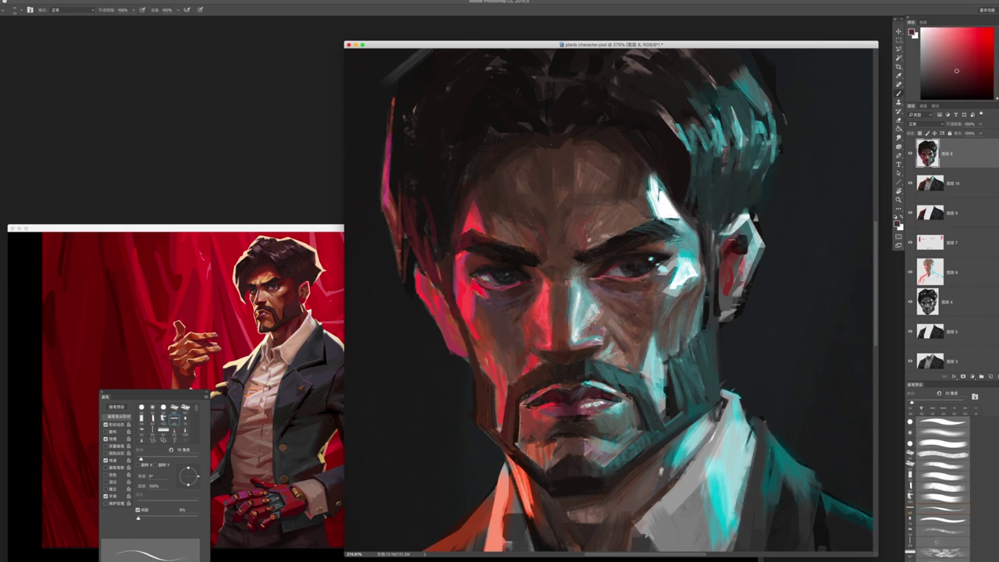
pyautogui.keyDown('alt'); pyautogui.click(678, 305); pyautogui.keyUp('alt')
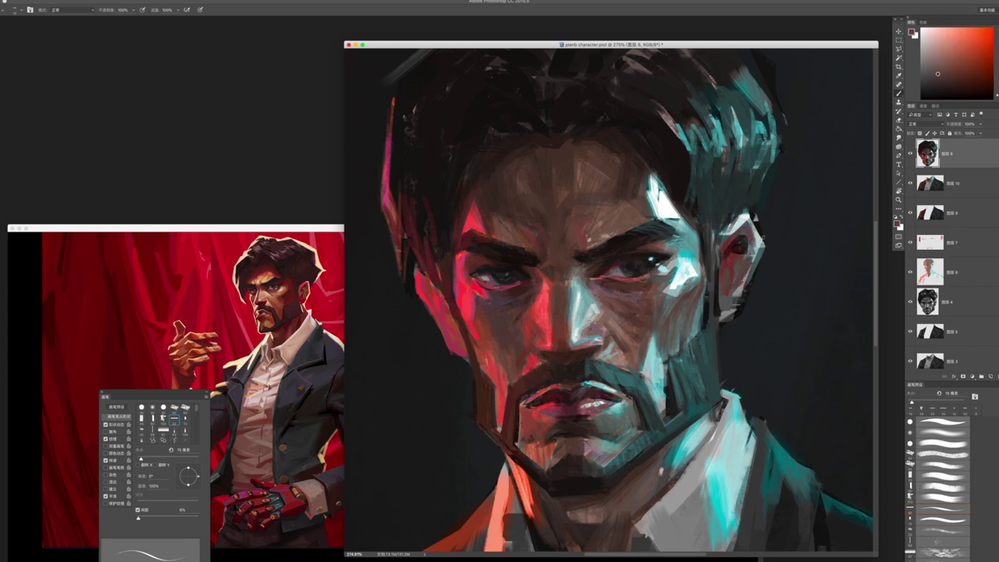
pyautogui.keyDown('alt'); pyautogui.click(746, 257); pyautogui.keyUp('alt')
pyautogui.moveTo(753, 222)
pyautogui.mouseDown()
pyautogui.moveTo(755, 259)
pyautogui.moveTo(734, 309)
pyautogui.mouseUp()
pyautogui.keyDown('alt'); pyautogui.click(737, 274); pyautogui.keyUp('alt')
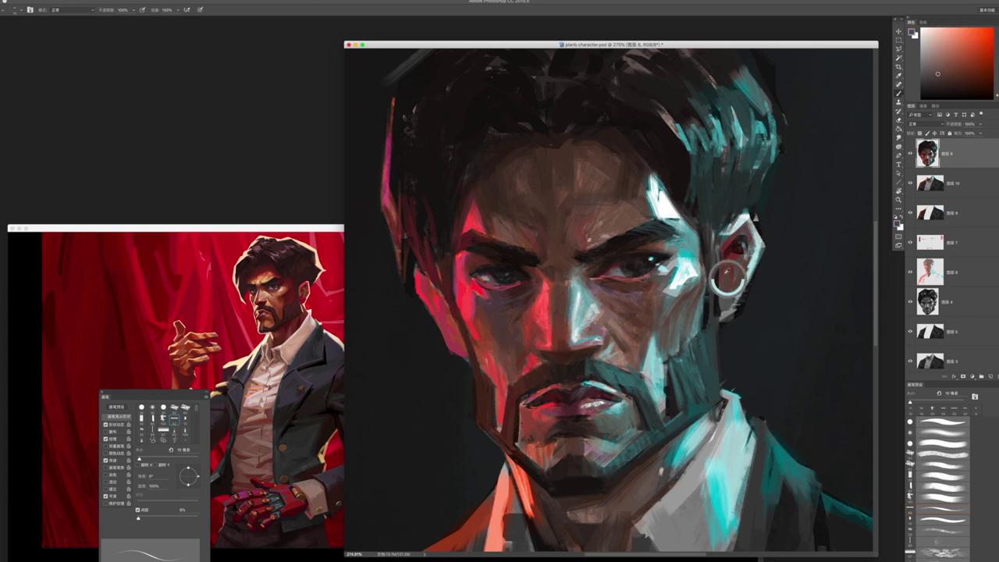
# - Shape the inner folds, rim and lobe of the cyan-lit ear with muted magenta and sampled red tones
pyautogui.click(937, 75)
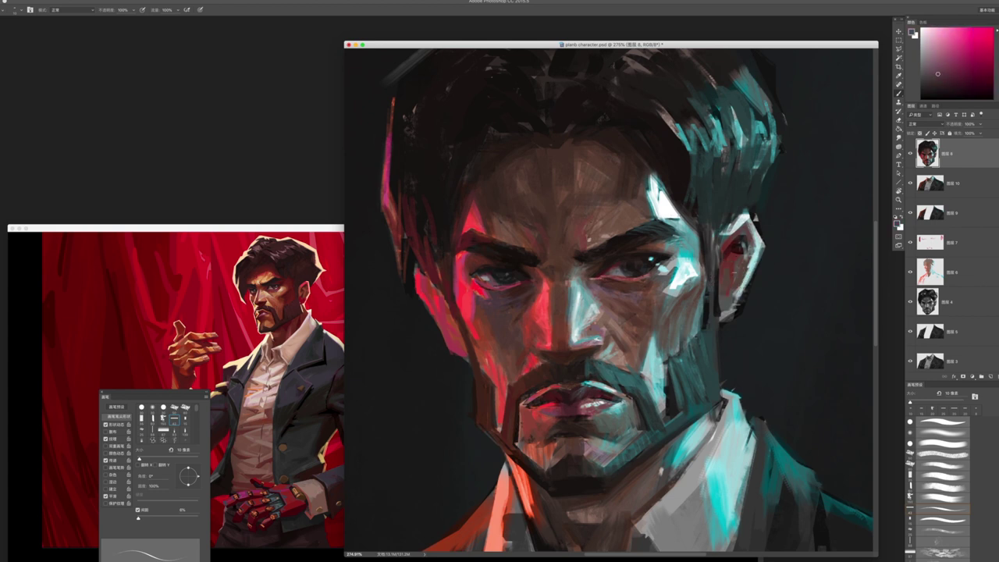
pyautogui.moveTo(742, 225)
pyautogui.mouseDown()
pyautogui.moveTo(729, 237)
pyautogui.moveTo(756, 244)
pyautogui.moveTo(735, 289)
pyautogui.mouseUp()
pyautogui.moveTo(754, 254); pyautogui.dragTo(737, 294)
pyautogui.keyDown('alt'); pyautogui.click(733, 258); pyautogui.keyUp('alt')
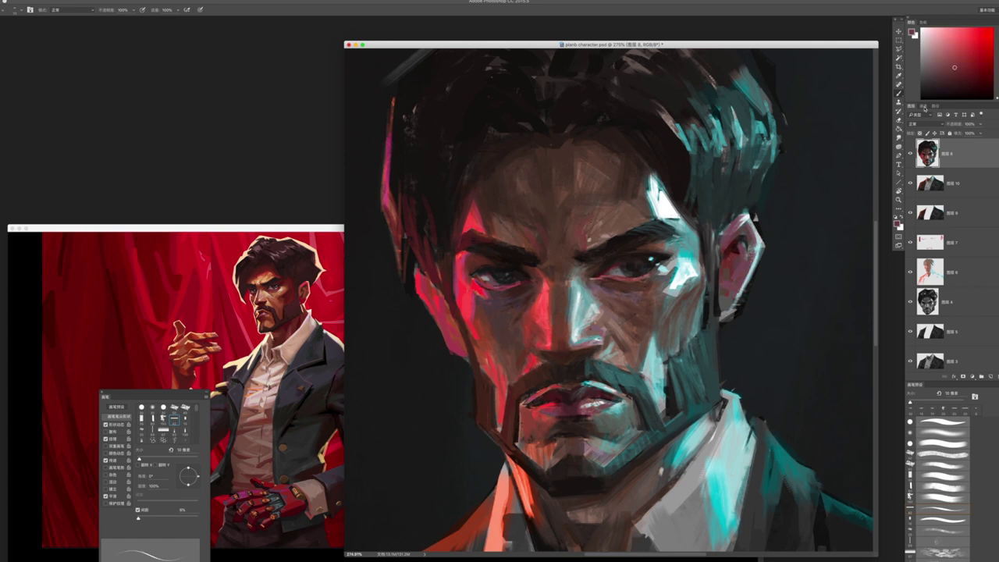
pyautogui.moveTo(722, 281); pyautogui.dragTo(721, 315)
pyautogui.moveTo(748, 254); pyautogui.dragTo(732, 288)
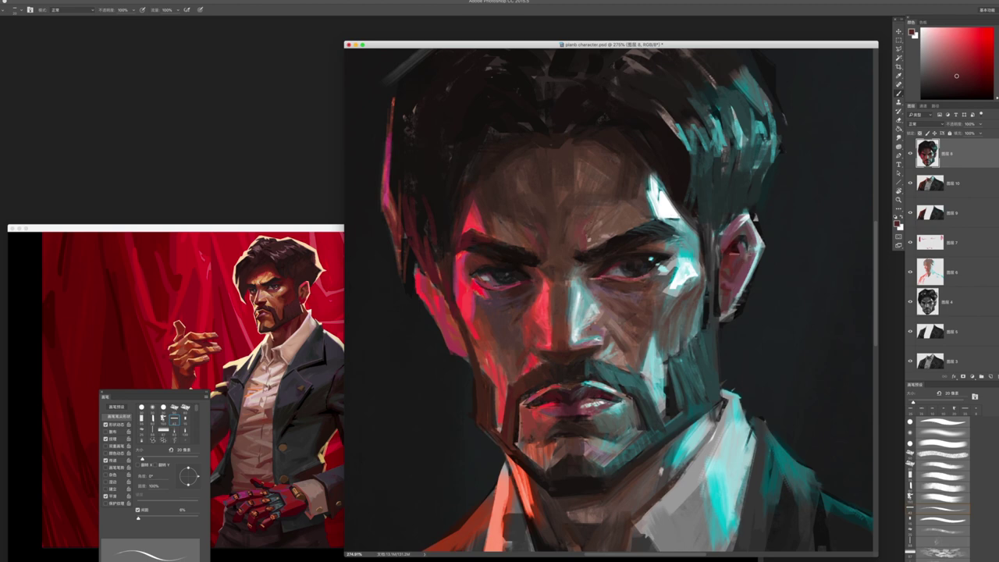
pyautogui.moveTo(756, 248); pyautogui.dragTo(746, 274)
# - Refine the lower lid and cheek beneath the cyan-lit eye with sampled reddish and brown tones
pyautogui.press('z')
pyautogui.moveTo(773, 192); pyautogui.dragTo(727, 193)
pyautogui.click(751, 315)
pyautogui.click(670, 317)
pyautogui.press('b')
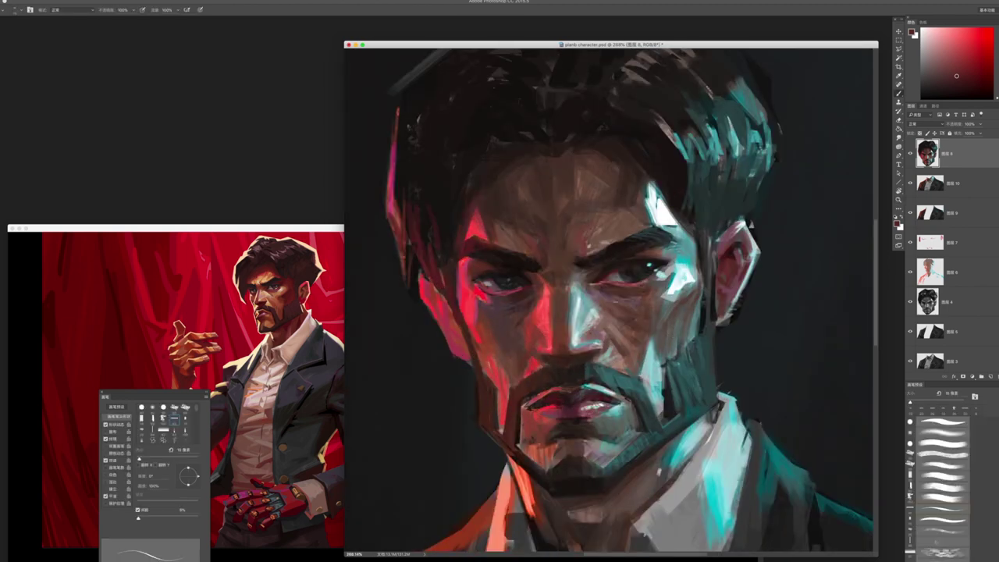
pyautogui.keyDown('alt'); pyautogui.click(630, 304); pyautogui.keyUp('alt')
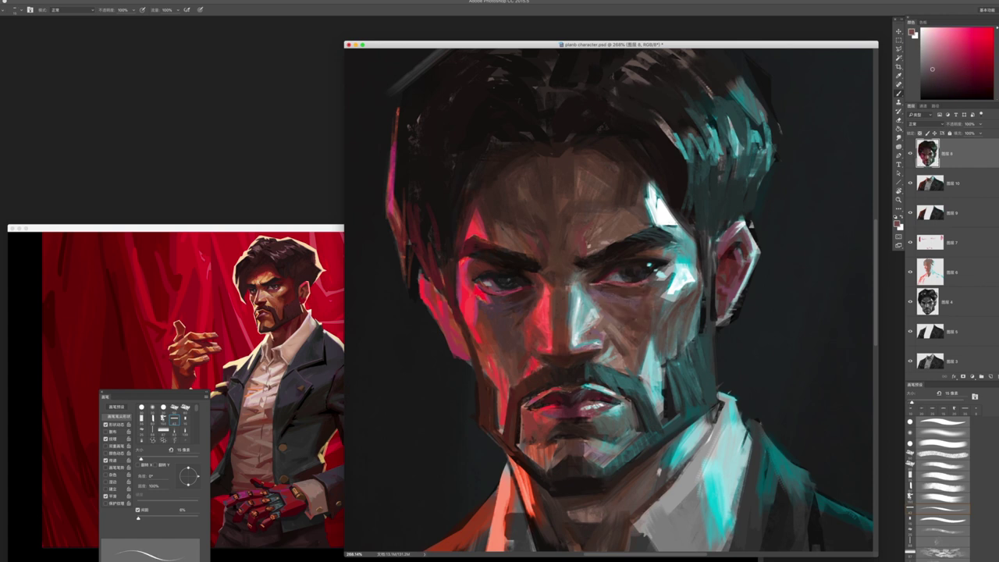
pyautogui.keyDown('alt'); pyautogui.click(619, 290); pyautogui.keyUp('alt')
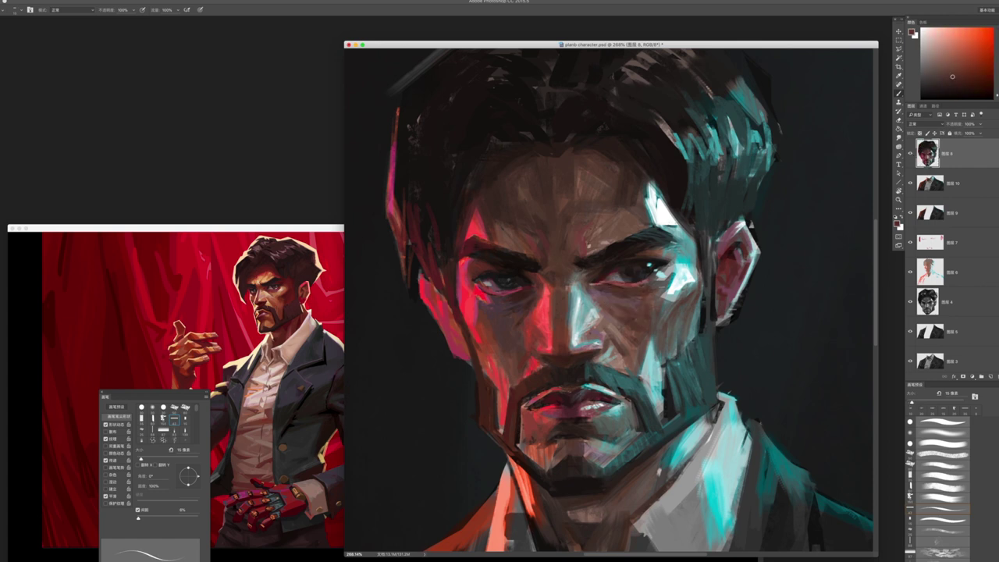
pyautogui.keyDown('alt'); pyautogui.click(665, 281); pyautogui.keyUp('alt')
pyautogui.keyDown('alt'); pyautogui.click(635, 305); pyautogui.keyUp('alt')
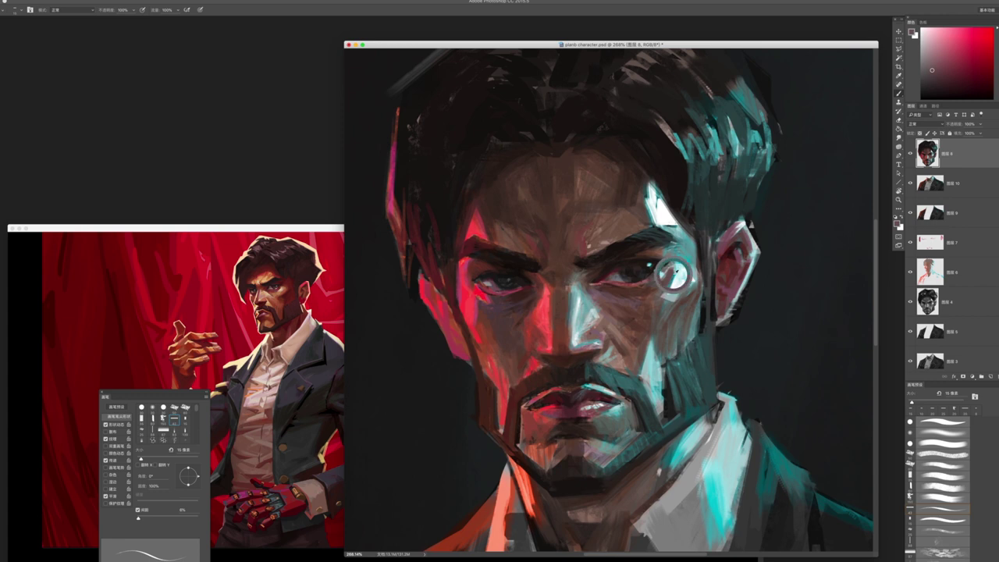
# - Repaint the cheekbone and temple highlights on the cyan-lit side with a sampled pale cyan
pyautogui.keyDown('alt'); pyautogui.click(672, 277); pyautogui.keyUp('alt')
pyautogui.keyDown('alt'); pyautogui.click(674, 281); pyautogui.keyUp('alt')
pyautogui.keyDown('alt'); pyautogui.click(690, 289); pyautogui.keyUp('alt')
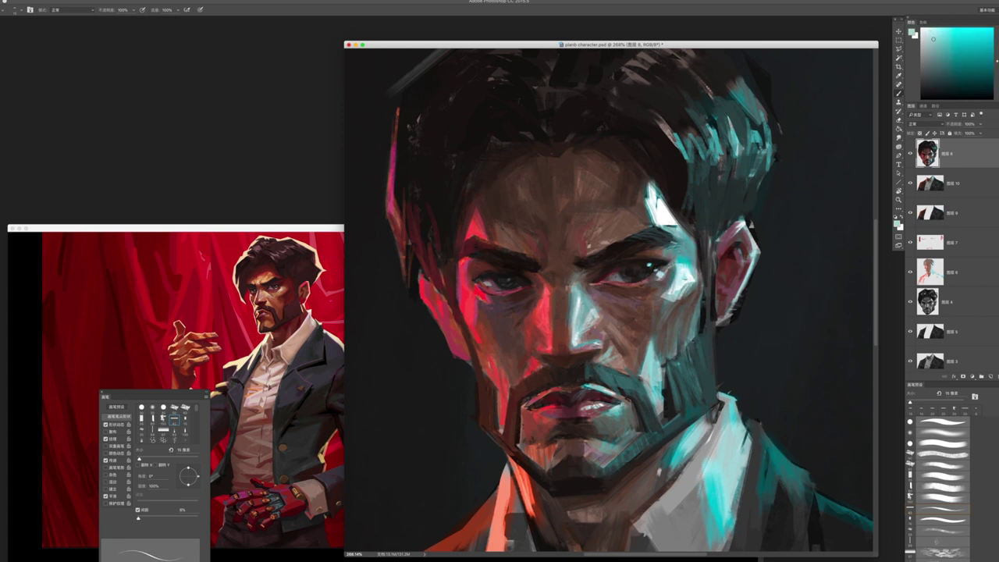
pyautogui.moveTo(653, 195); pyautogui.dragTo(682, 235)
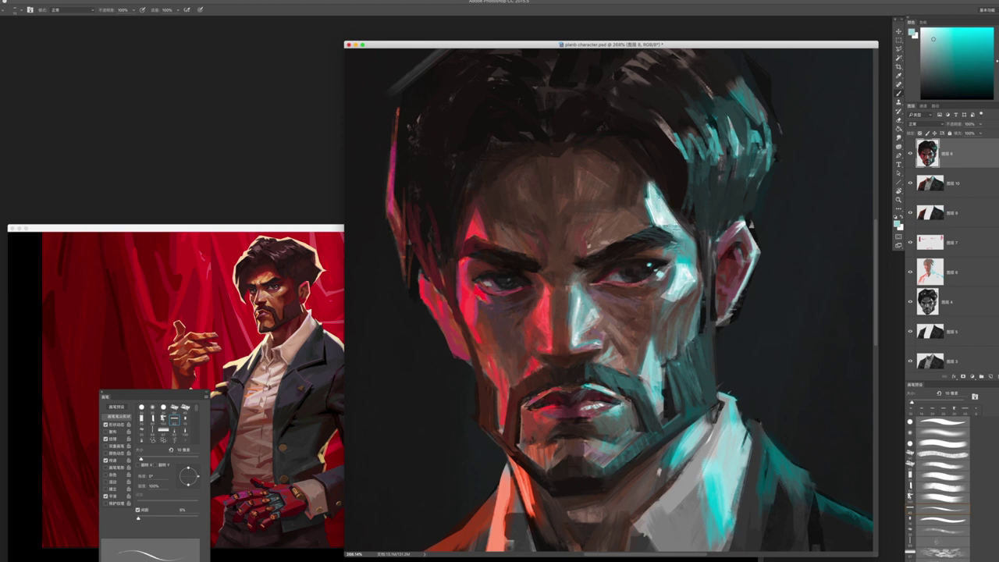
# - Paint the red-lit side of the chin and its beard edge with sampled red and dark brown tones
pyautogui.press('z')
pyautogui.moveTo(661, 333); pyautogui.dragTo(617, 333)
pyautogui.press('b')
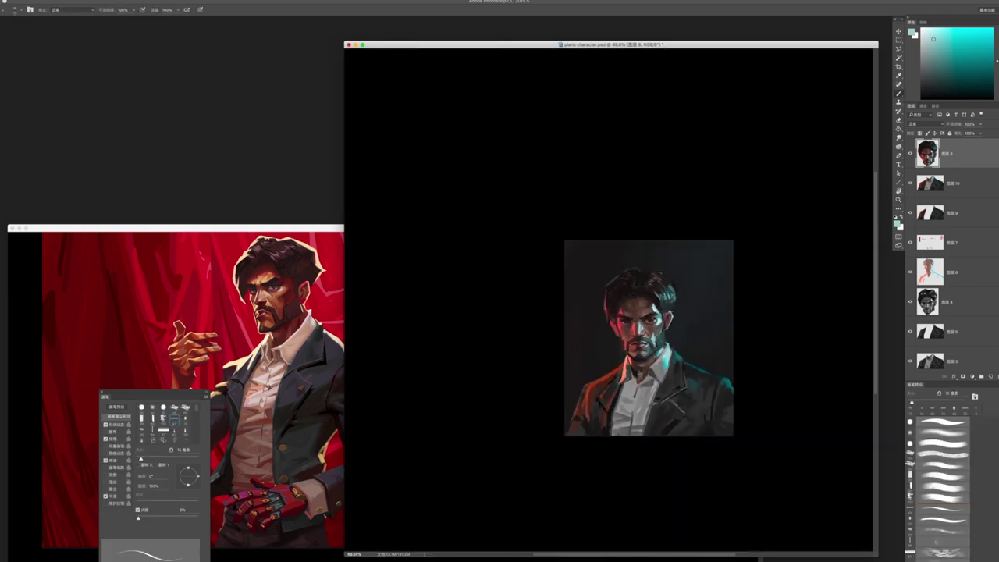
pyautogui.press('z')
pyautogui.moveTo(648, 389); pyautogui.dragTo(702, 389)
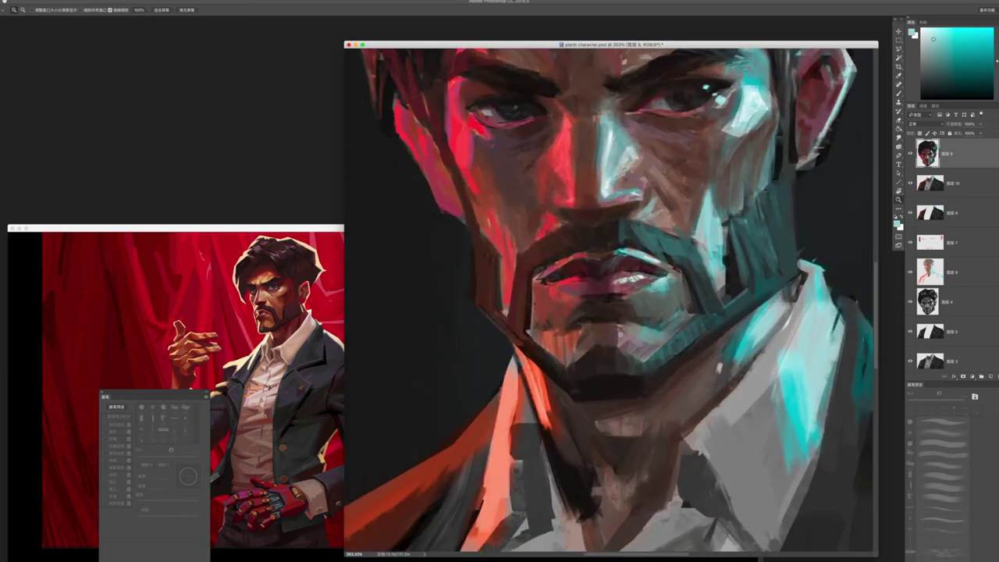
pyautogui.press('b')
pyautogui.keyDown('alt'); pyautogui.click(514, 312); pyautogui.keyUp('alt')
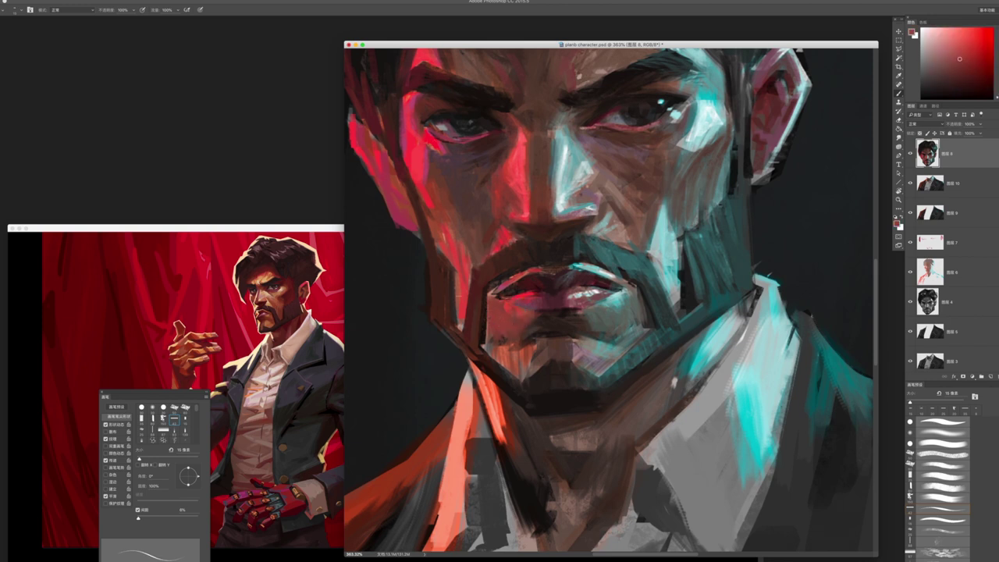
pyautogui.moveTo(496, 348)
pyautogui.mouseDown()
pyautogui.moveTo(528, 354)
pyautogui.moveTo(475, 313)
pyautogui.moveTo(545, 346)
pyautogui.moveTo(542, 390)
pyautogui.mouseUp()
pyautogui.keyDown('alt'); pyautogui.click(531, 367); pyautogui.keyUp('alt')
pyautogui.moveTo(478, 358)
pyautogui.mouseDown()
pyautogui.moveTo(512, 391)
pyautogui.moveTo(542, 369)
pyautogui.mouseUp()
# - Rebuild the middle of the chin beard with sampled dark and teal tones
pyautogui.keyDown('alt'); pyautogui.click(639, 267); pyautogui.keyUp('alt')
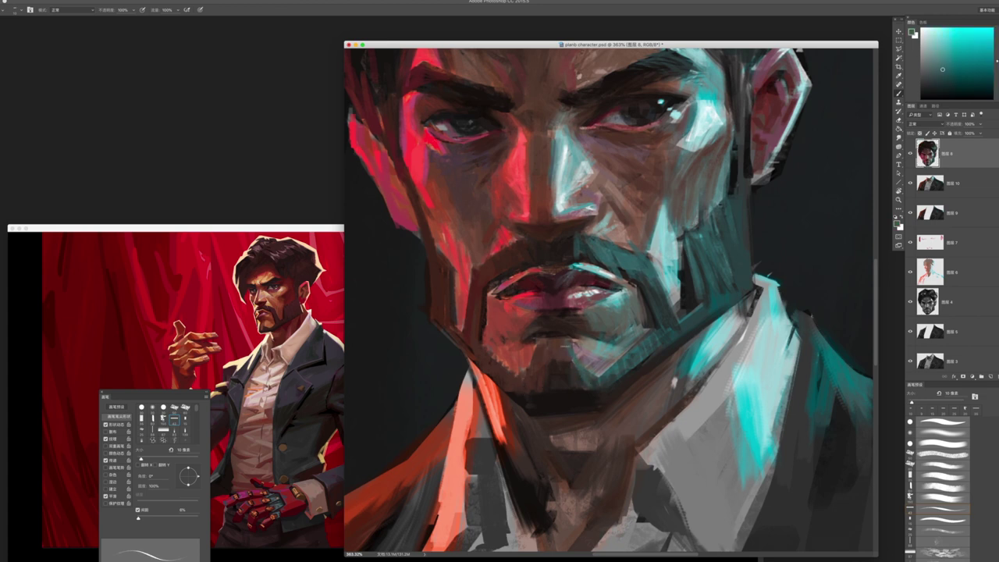
pyautogui.keyDown('alt'); pyautogui.click(551, 371); pyautogui.keyUp('alt')
pyautogui.moveTo(547, 371)
pyautogui.mouseDown()
pyautogui.moveTo(574, 386)
pyautogui.moveTo(581, 356)
pyautogui.moveTo(569, 348)
pyautogui.moveTo(594, 391)
pyautogui.mouseUp()
pyautogui.keyDown('alt'); pyautogui.click(576, 357); pyautogui.keyUp('alt')
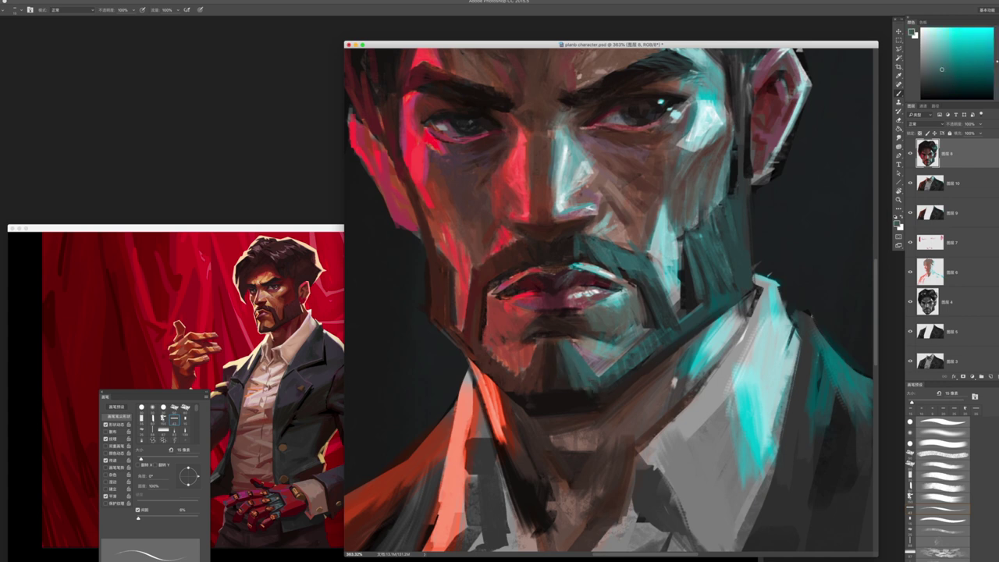
# - Paint beard strands along the cyan-lit side of the chin with a bristle brush preset and sampled teal
pyautogui.click(937, 500)
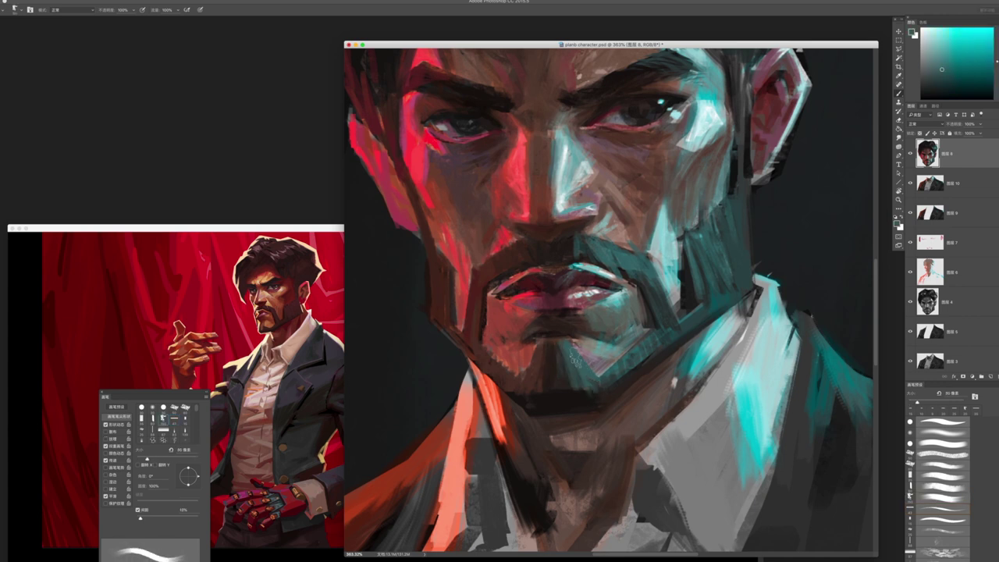
pyautogui.moveTo(587, 386)
pyautogui.mouseDown()
pyautogui.moveTo(616, 383)
pyautogui.moveTo(653, 342)
pyautogui.mouseUp()
pyautogui.keyDown('alt'); pyautogui.click(671, 320); pyautogui.keyUp('alt')
pyautogui.moveTo(599, 386)
pyautogui.mouseDown()
pyautogui.moveTo(640, 356)
pyautogui.moveTo(645, 328)
pyautogui.mouseUp()
# - Refine the boundary between the cyan-lit cheek and the beard with a fine brush and sampled pale teal
pyautogui.press('x')
pyautogui.press('[')
pyautogui.press('[')
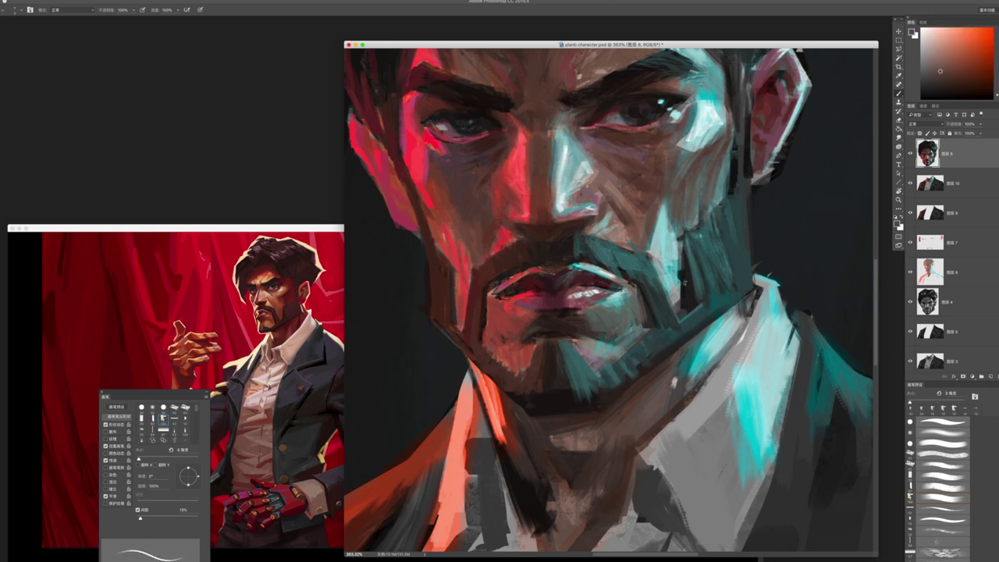
pyautogui.keyDown('alt'); pyautogui.click(671, 268); pyautogui.keyUp('alt')
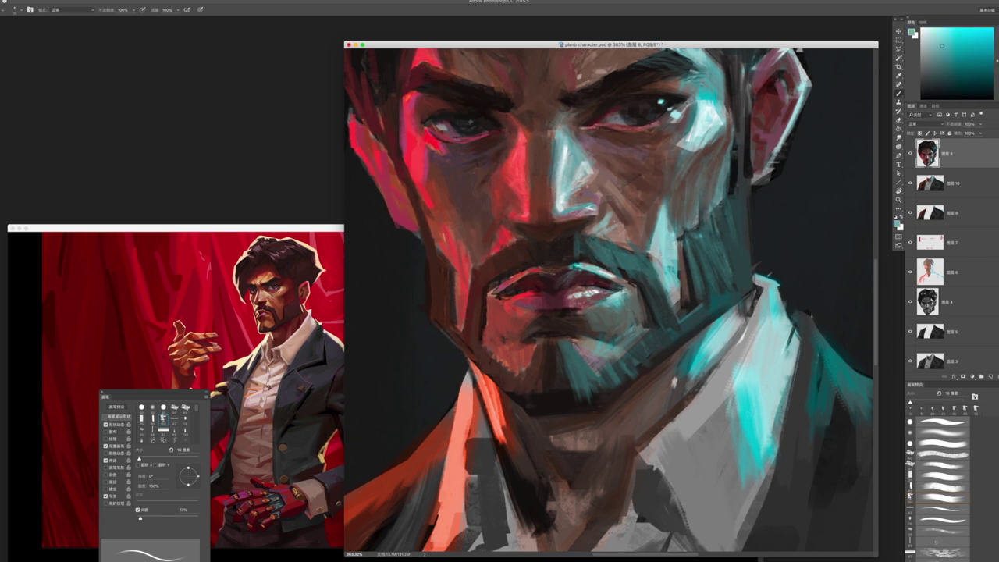
pyautogui.moveTo(680, 268); pyautogui.dragTo(679, 310)
pyautogui.keyDown('alt'); pyautogui.click(604, 316); pyautogui.keyUp('alt')
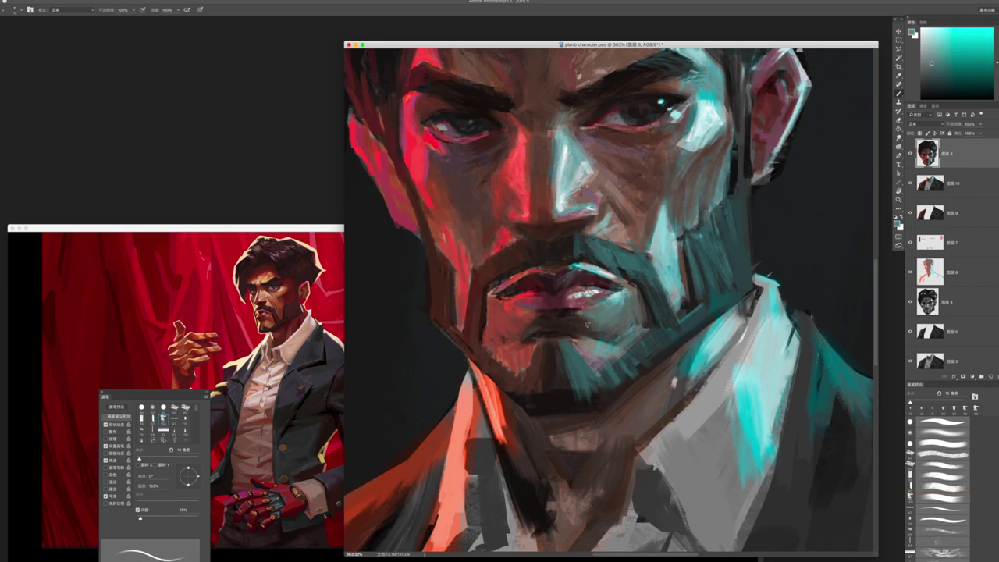
# - Blend the skin and beard beneath the lower lip with sampled dark brown, olive-grey and muted red tones
pyautogui.keyDown('alt'); pyautogui.click(580, 331); pyautogui.keyUp('alt')
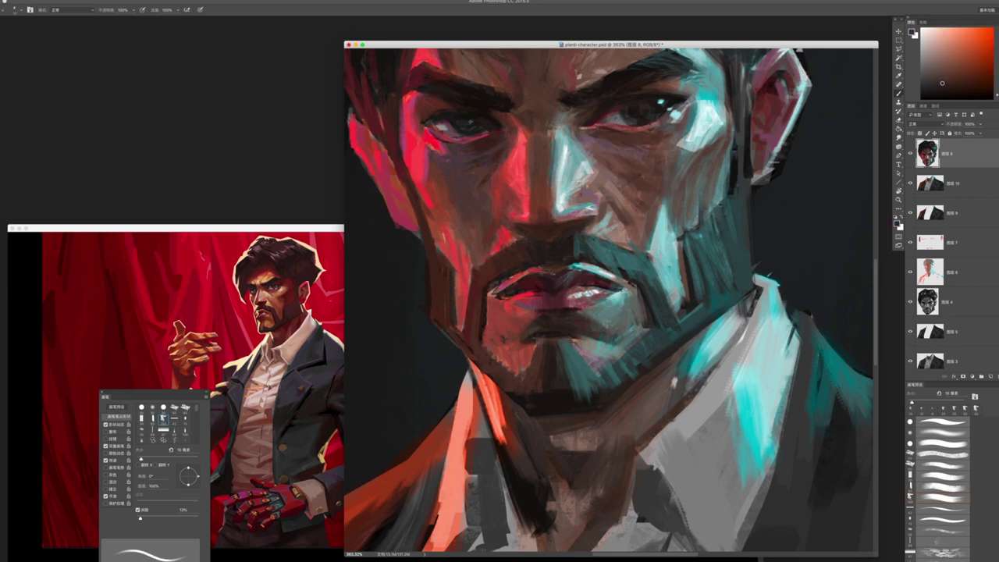
pyautogui.keyDown('alt'); pyautogui.keyDown('shift'); pyautogui.rightClick(609, 324); pyautogui.keyUp('shift'); pyautogui.keyUp('alt')
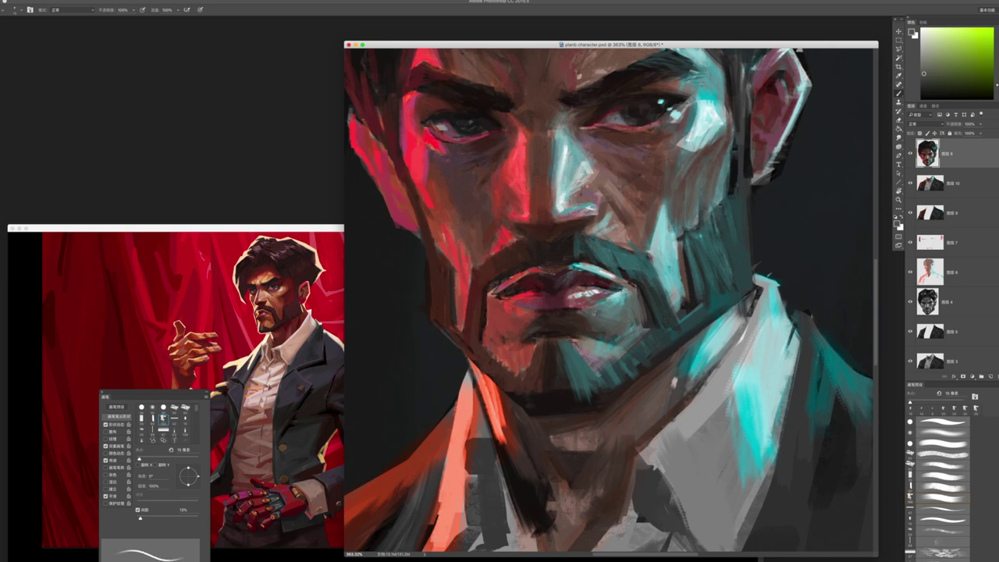
pyautogui.keyDown('alt'); pyautogui.click(525, 320); pyautogui.keyUp('alt')
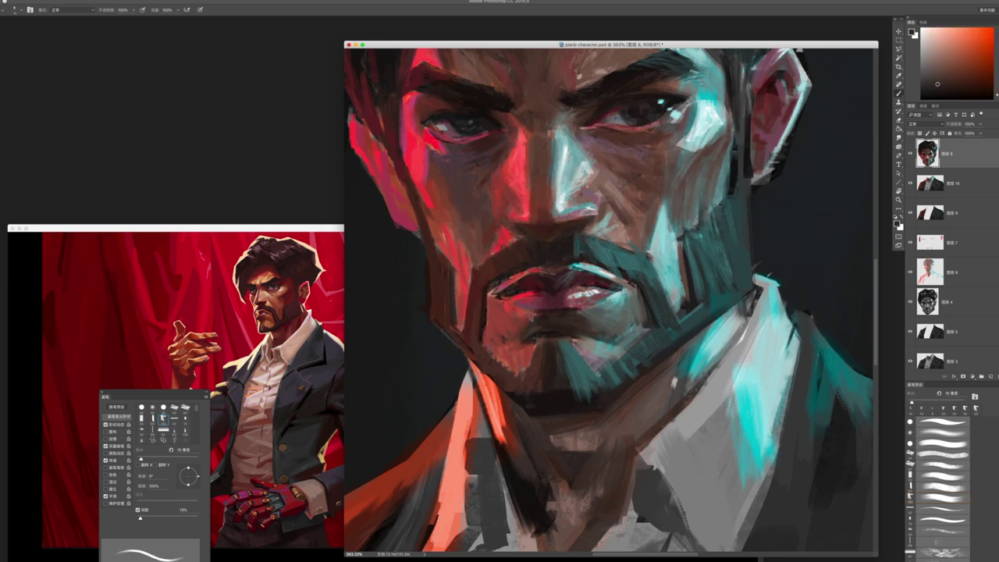
pyautogui.keyDown('alt'); pyautogui.click(511, 332); pyautogui.keyUp('alt')
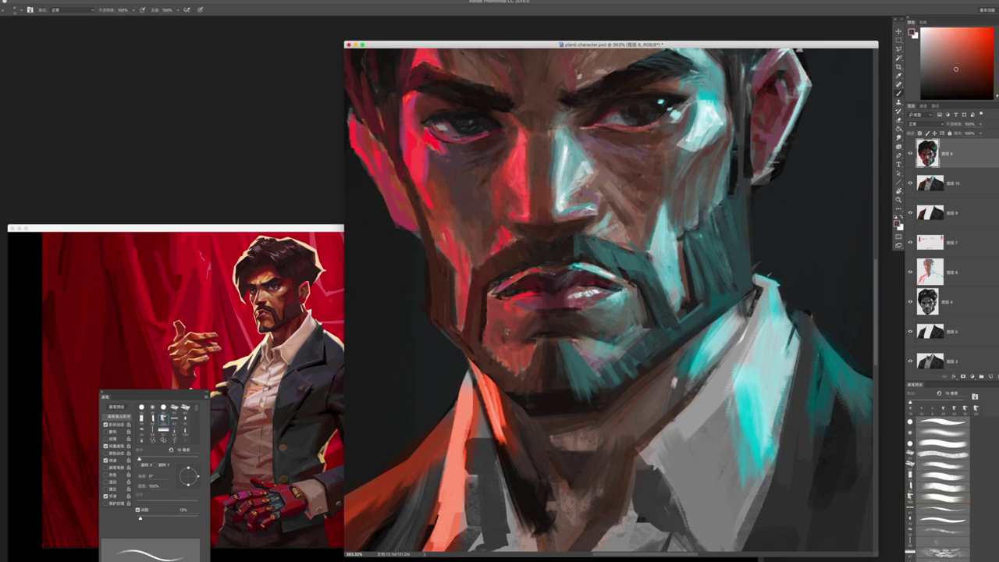
# - Refine the cyan-lit corner of the mouth with sampled grey-teal and the moustache above it with sampled dark brown, using a fine brush
pyautogui.press('z')
pyautogui.moveTo(524, 337)
pyautogui.mouseDown()
pyautogui.moveTo(541, 395)
pyautogui.moveTo(538, 364)
pyautogui.moveTo(587, 362)
pyautogui.mouseUp()
pyautogui.press('b')
pyautogui.keyDown('alt'); pyautogui.click(557, 323); pyautogui.keyUp('alt')
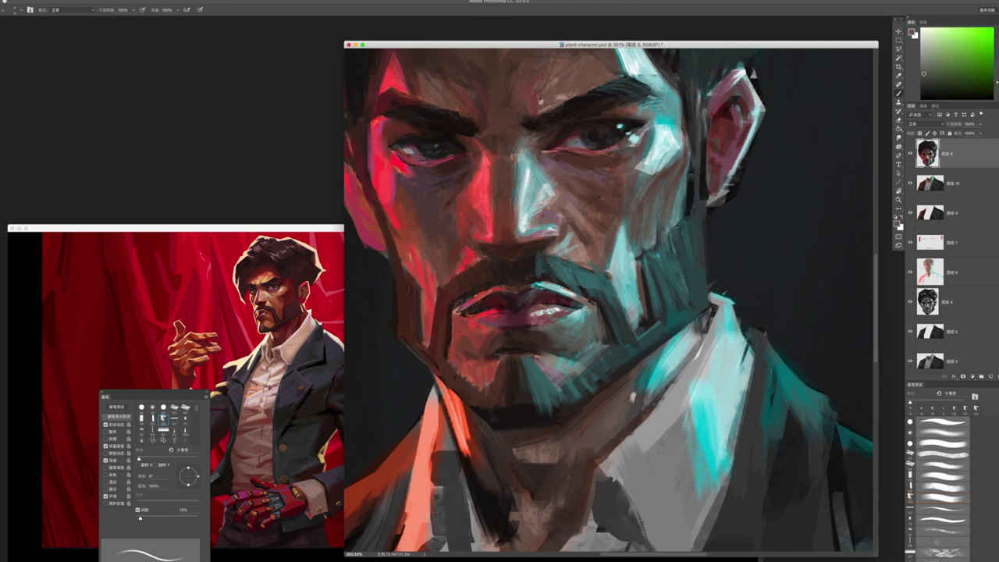
pyautogui.keyDown('alt'); pyautogui.click(565, 321); pyautogui.keyUp('alt')
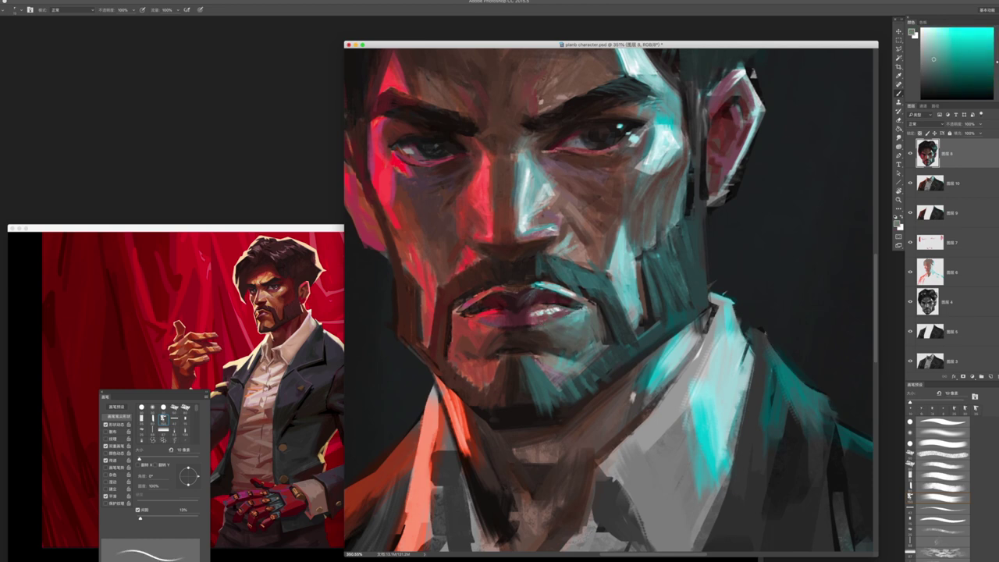
pyautogui.keyDown('alt'); pyautogui.click(568, 322); pyautogui.keyUp('alt')
pyautogui.press(']')
pyautogui.press('[')
pyautogui.press('[')
pyautogui.press('[')
pyautogui.keyDown('alt'); pyautogui.click(567, 281); pyautogui.keyUp('alt')
pyautogui.moveTo(541, 277); pyautogui.dragTo(603, 316)
# - Touch up the cyan-lit cheek beside the moustache and below the eye with sampled warm grey and muted teal
pyautogui.press('z')
pyautogui.moveTo(532, 383); pyautogui.dragTo(584, 422)
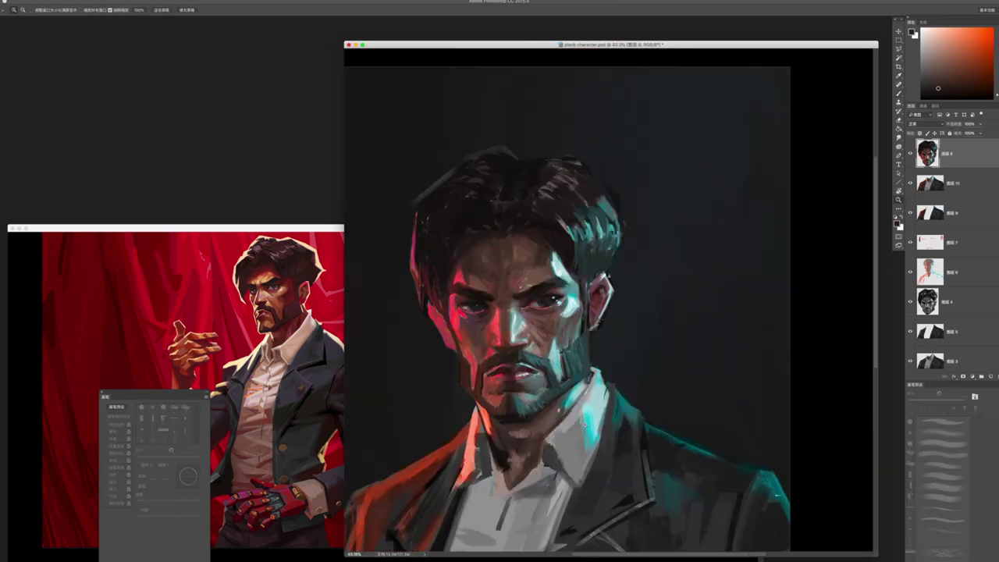
pyautogui.moveTo(534, 363); pyautogui.dragTo(564, 364)
pyautogui.press('b')
pyautogui.keyDown('alt'); pyautogui.click(551, 341); pyautogui.keyUp('alt')
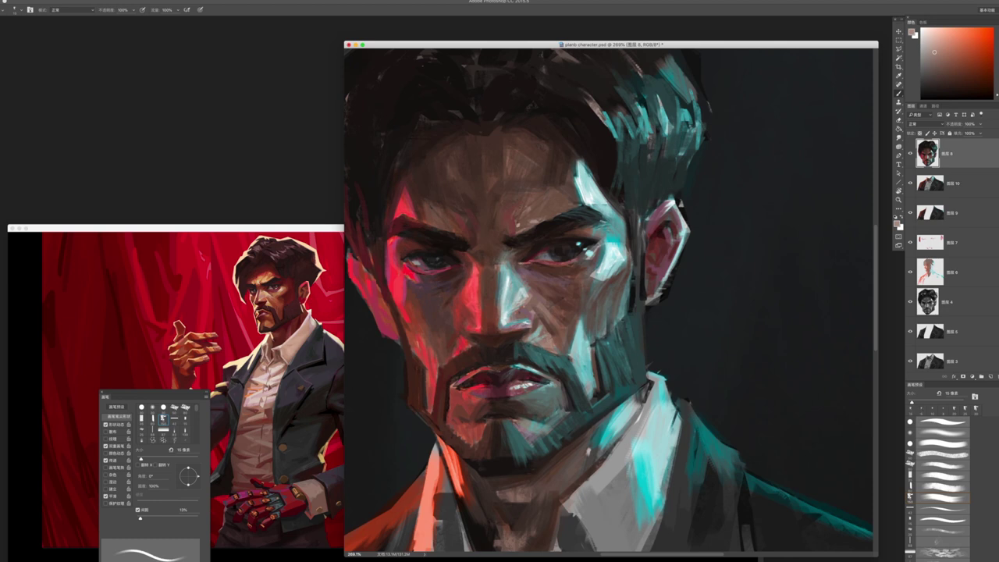
pyautogui.keyDown('alt'); pyautogui.click(561, 350); pyautogui.keyUp('alt')
pyautogui.keyDown('alt'); pyautogui.click(616, 256); pyautogui.keyUp('alt')
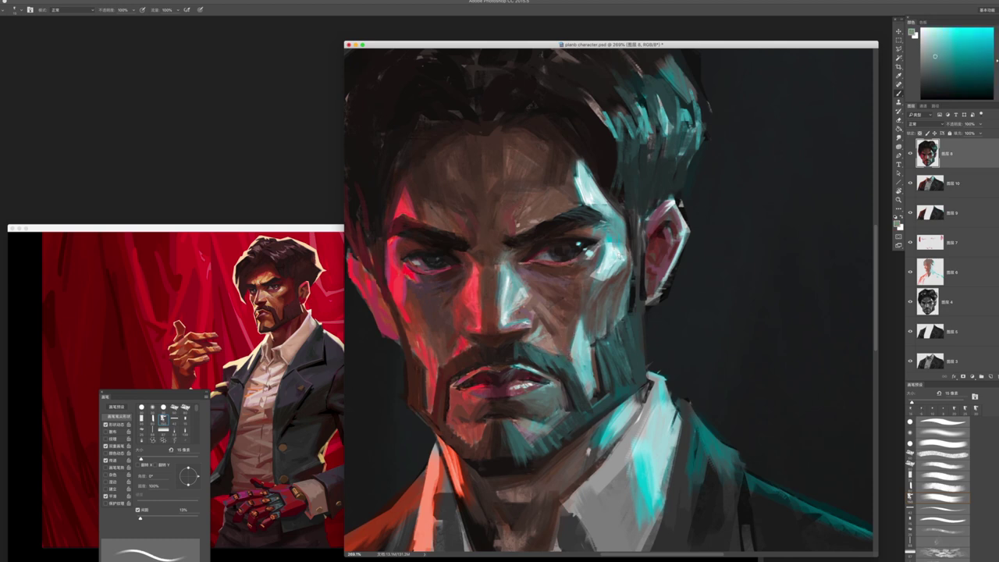
# - Soften the shadowed cheek between the nose and the cyan-lit plane with a 20 px brush and sampled brown tones
pyautogui.press('z')
pyautogui.moveTo(579, 393); pyautogui.dragTo(493, 424)
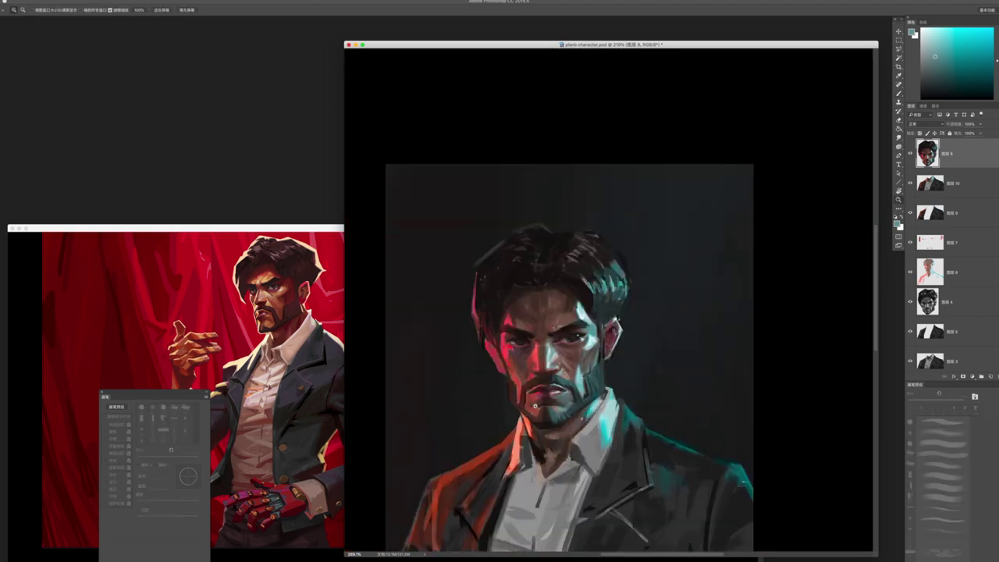
pyautogui.moveTo(595, 377); pyautogui.dragTo(679, 373)
pyautogui.press('b')
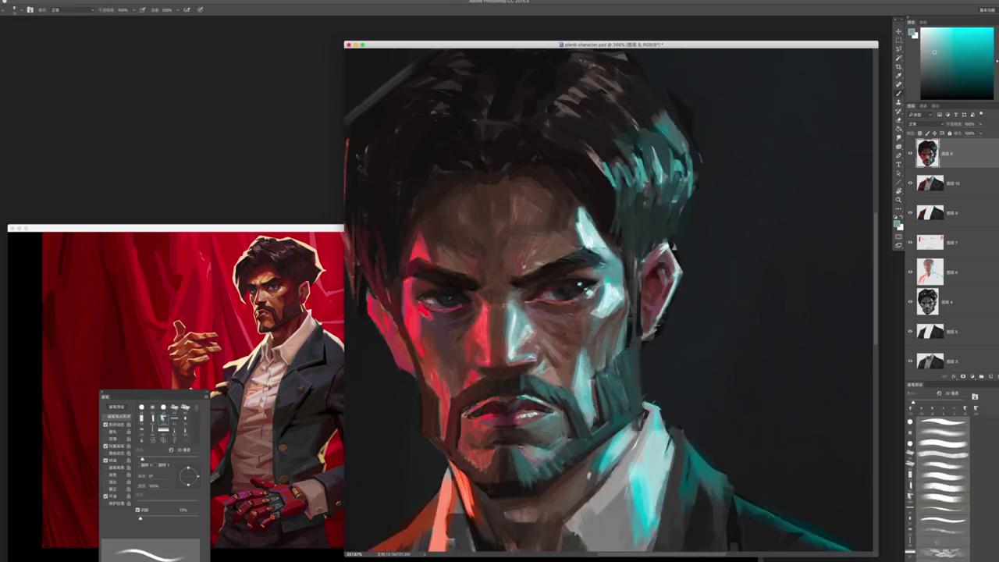
pyautogui.keyDown('alt'); pyautogui.click(591, 359); pyautogui.keyUp('alt')
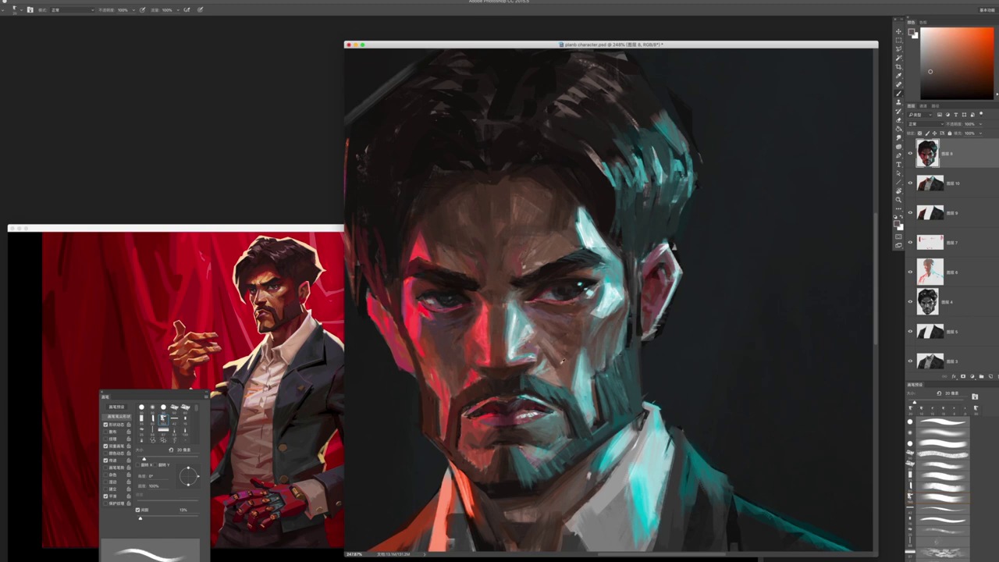
pyautogui.keyDown('alt'); pyautogui.click(560, 365); pyautogui.keyUp('alt')
# - Refine the nose tip and cyan-side nostril with a 10 px brush and sampled pale teal and greyish red
pyautogui.keyDown('alt'); pyautogui.click(537, 341); pyautogui.keyUp('alt')
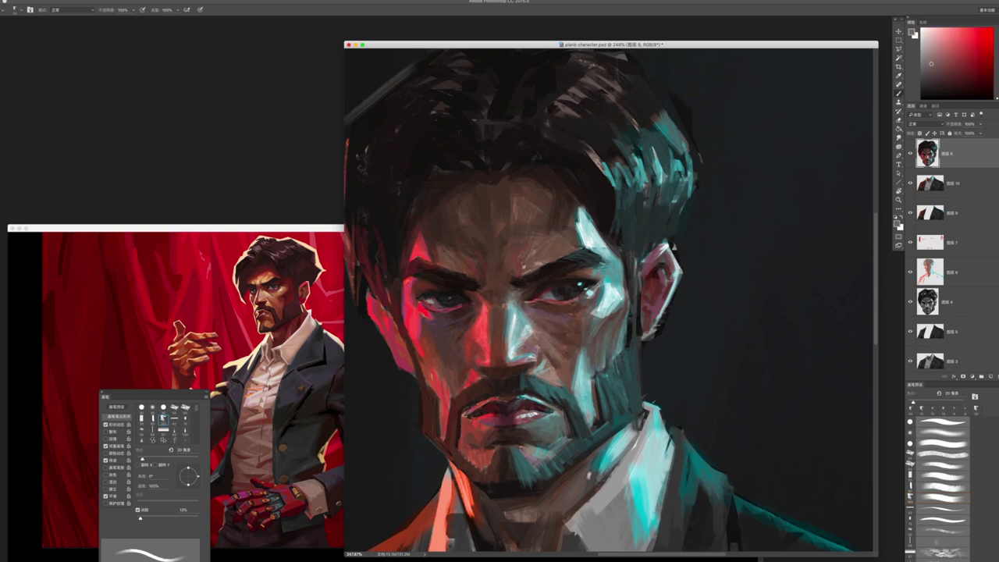
pyautogui.keyDown('alt'); pyautogui.click(517, 337); pyautogui.keyUp('alt')
pyautogui.press('[')
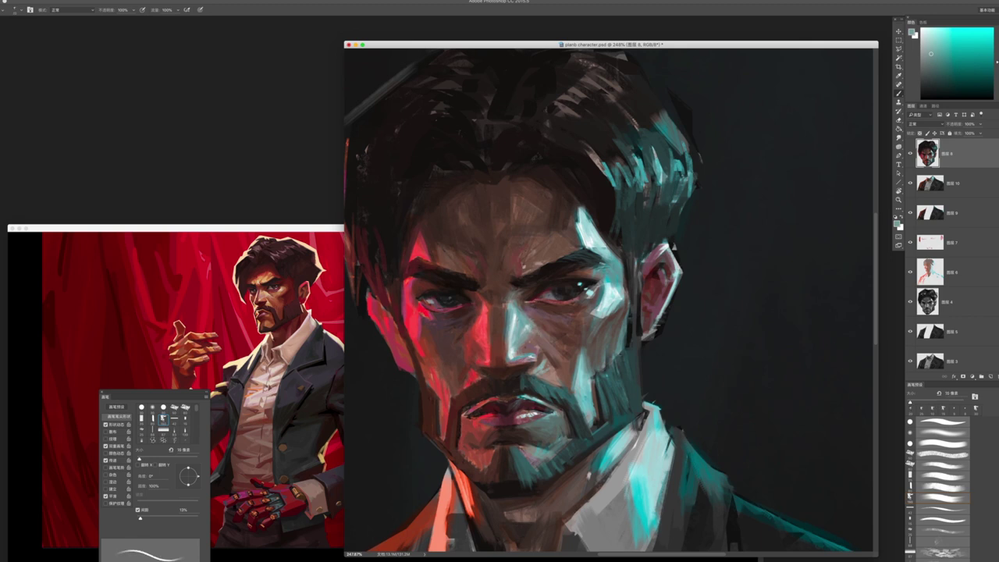
pyautogui.keyDown('alt'); pyautogui.click(539, 329); pyautogui.keyUp('alt')
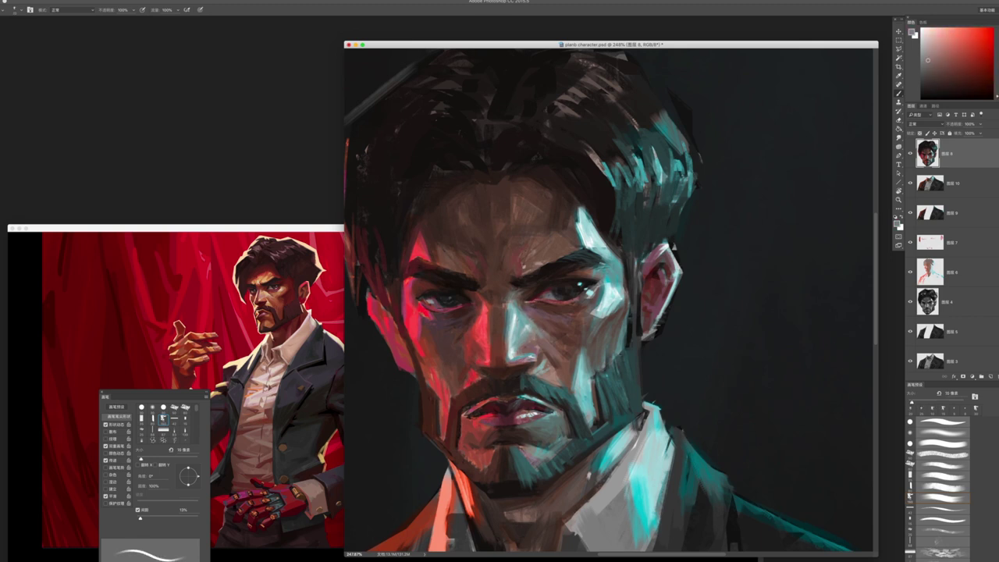
# - Refine the nostril on the teal-lit side of the nose with a smaller brush and sampled purple-grey tones
pyautogui.scroll(-5, 609, 300)
pyautogui.scroll(6, 609, 301)
pyautogui.keyDown('alt'); pyautogui.click(543, 305); pyautogui.keyUp('alt')
pyautogui.press('[')
pyautogui.press('[')
pyautogui.press('[')
pyautogui.press('[')
pyautogui.keyDown('alt'); pyautogui.click(545, 305); pyautogui.keyUp('alt')
pyautogui.keyDown('alt'); pyautogui.click(545, 304); pyautogui.keyUp('alt')
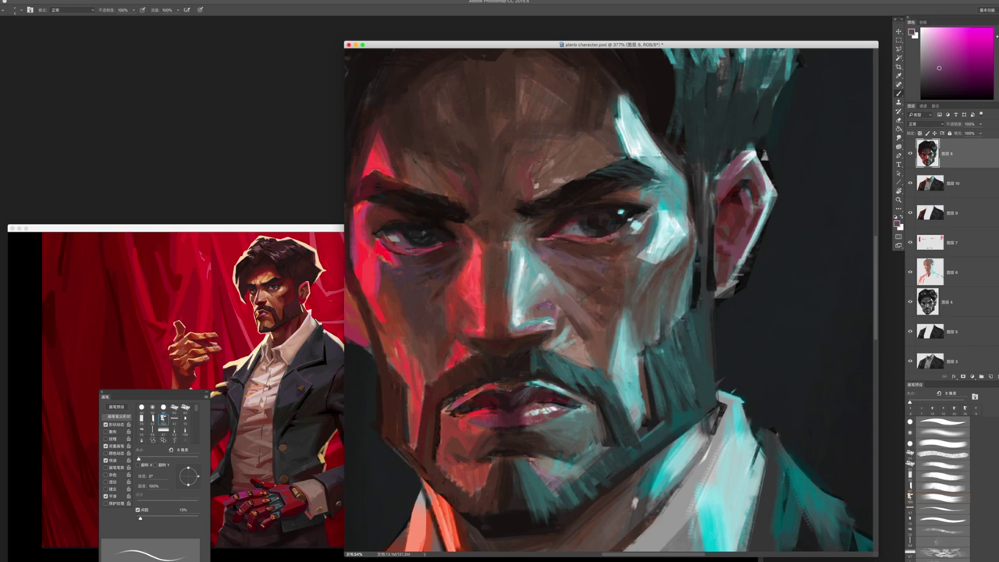
# - Blend sampled reddish-brown and muted skin tones over the shadowed cheek beside the red-lit nostril
pyautogui.keyDown('alt'); pyautogui.click(466, 317); pyautogui.keyUp('alt')
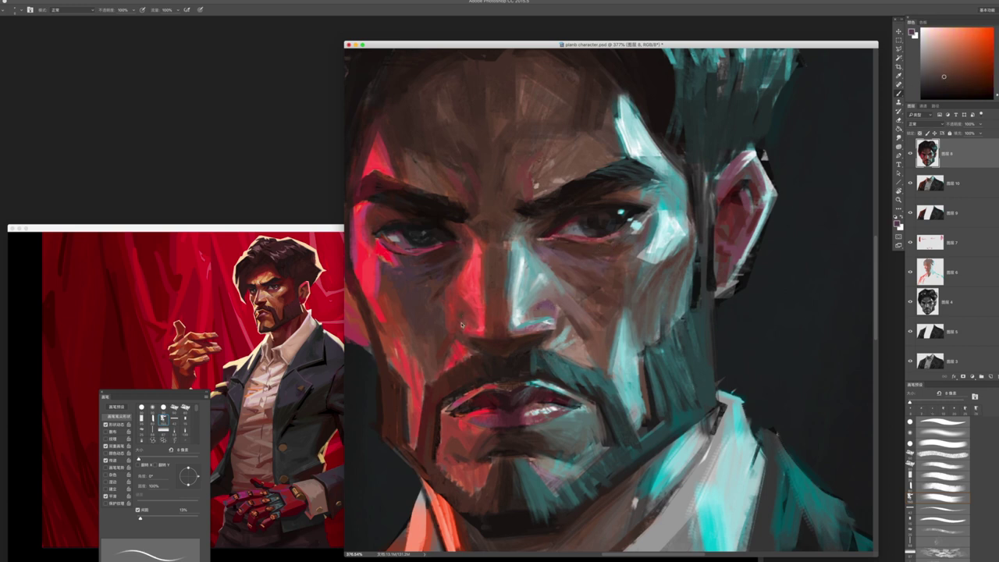
pyautogui.press('[')
pyautogui.keyDown('alt'); pyautogui.click(444, 311); pyautogui.keyUp('alt')
pyautogui.press(']')
pyautogui.press(']')
pyautogui.press(']')
pyautogui.keyDown('alt'); pyautogui.click(465, 306); pyautogui.keyUp('alt')
pyautogui.keyDown('alt'); pyautogui.click(431, 310); pyautogui.keyUp('alt')
pyautogui.keyDown('alt'); pyautogui.click(448, 301); pyautogui.keyUp('alt')
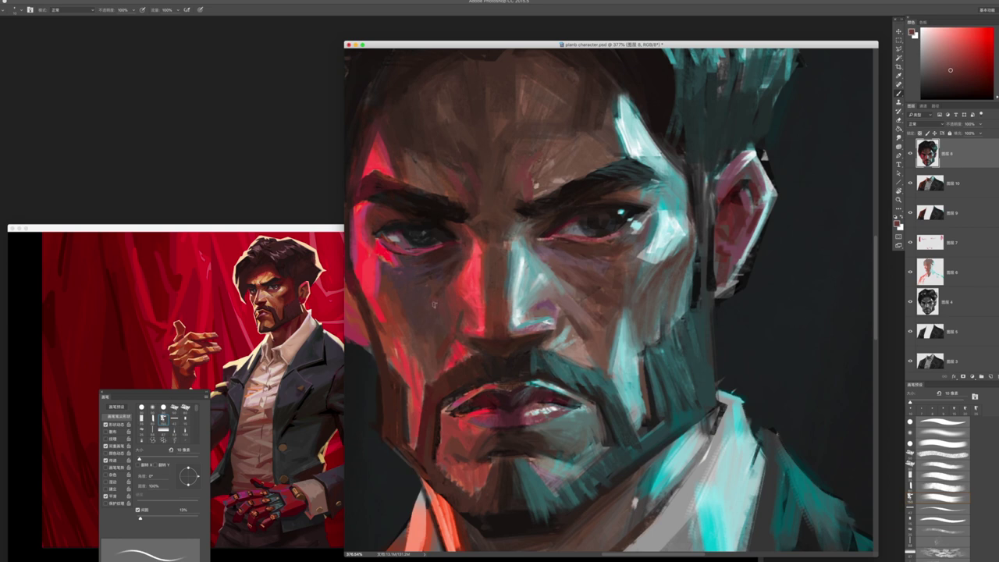
pyautogui.keyDown('alt'); pyautogui.click(457, 309); pyautogui.keyUp('alt')
# - Strengthen the red rim light along the nose bridge and nostril using sampled bright reds and a finer brush
pyautogui.keyDown('alt'); pyautogui.click(398, 328); pyautogui.keyUp('alt')
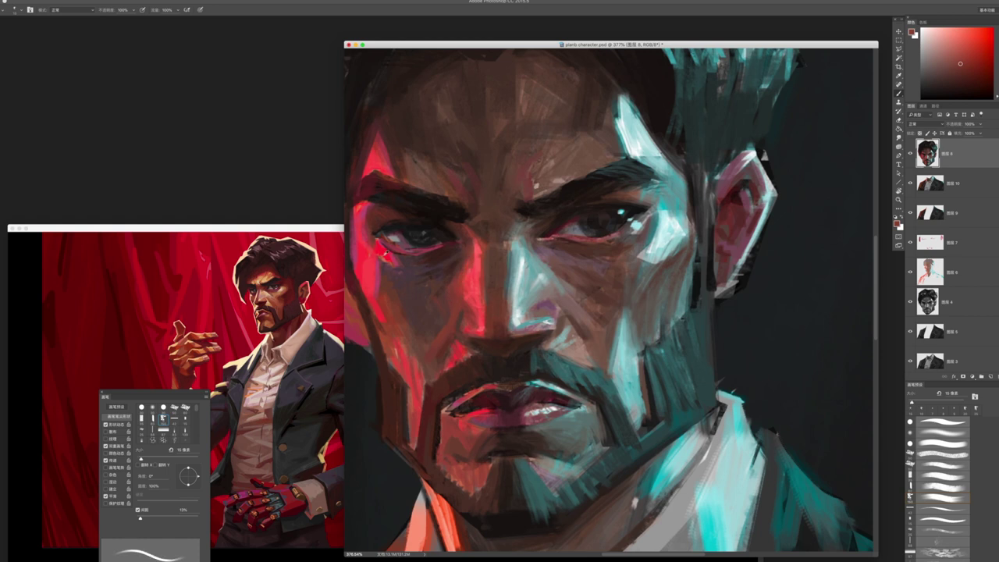
pyautogui.keyDown('alt'); pyautogui.click(470, 262); pyautogui.keyUp('alt')
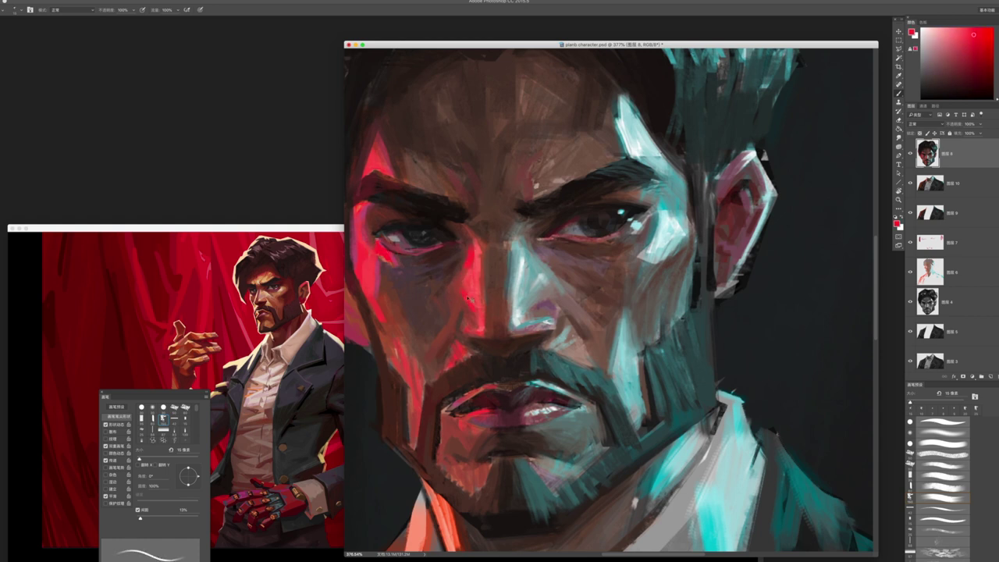
pyautogui.press('[')
pyautogui.press('[')
pyautogui.keyDown('alt'); pyautogui.click(476, 261); pyautogui.keyUp('alt')
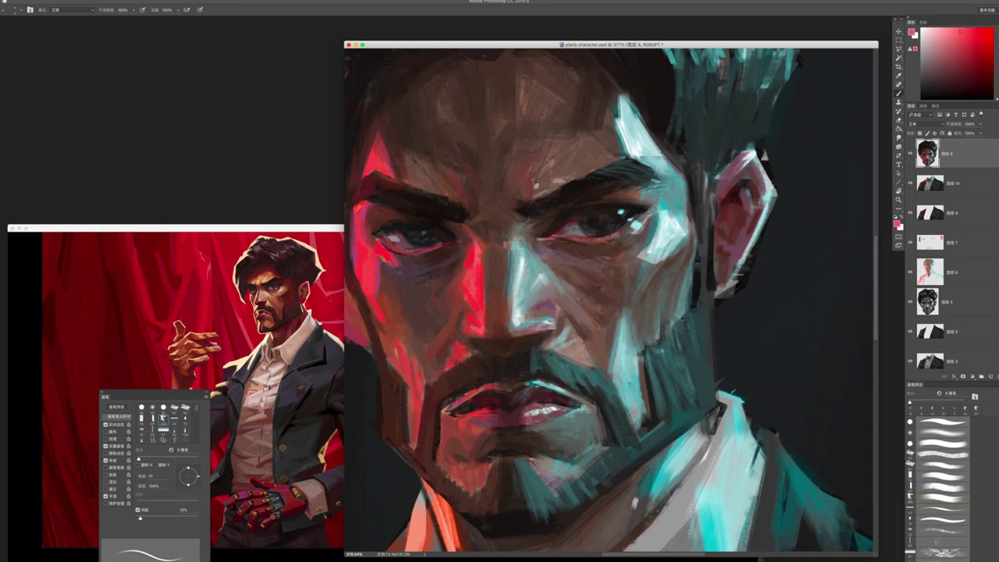
pyautogui.keyDown('alt'); pyautogui.click(478, 274); pyautogui.keyUp('alt')
pyautogui.press(']')
# - Blend sampled dark brown tones into the shadow beneath the red-lit eye
pyautogui.scroll(2, 468, 297)
pyautogui.keyDown('alt'); pyautogui.click(408, 252); pyautogui.keyUp('alt')
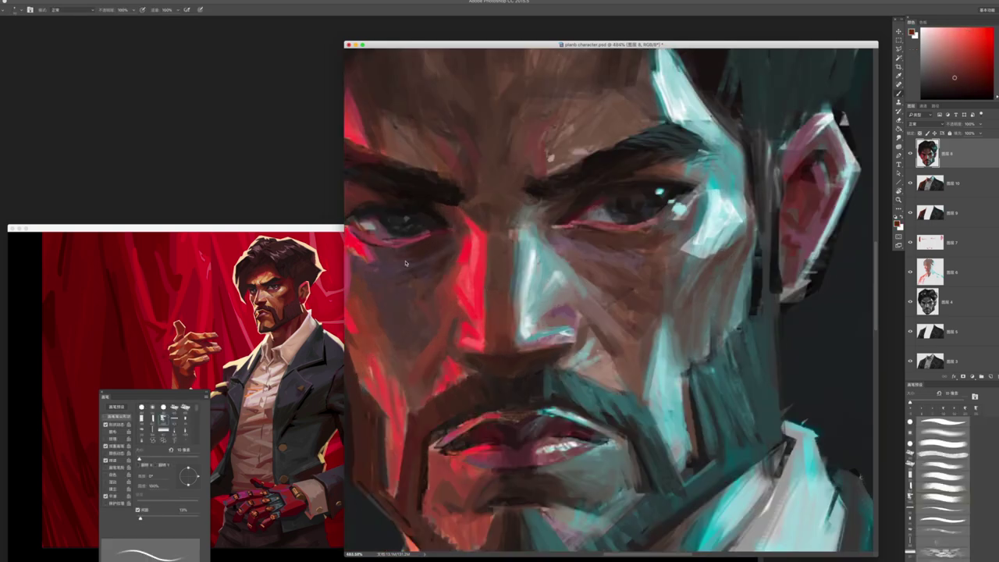
pyautogui.hscroll(-1, 414, 250)
pyautogui.keyDown('alt'); pyautogui.click(424, 251); pyautogui.keyUp('alt')
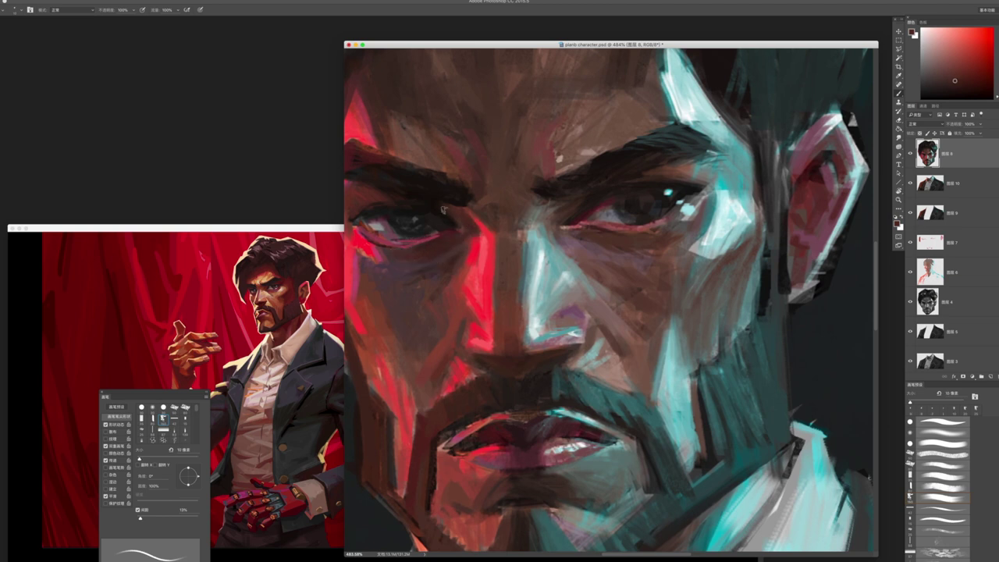
# - Paint a bright red reflection into the iris of the red-lit eye using red sampled from the nose highlight
pyautogui.hscroll(-2, 460, 216)
pyautogui.keyDown('alt'); pyautogui.click(430, 216); pyautogui.keyUp('alt')
pyautogui.keyDown('alt'); pyautogui.click(423, 227); pyautogui.keyUp('alt')
pyautogui.keyDown('alt'); pyautogui.click(491, 251); pyautogui.keyUp('alt')
pyautogui.click(426, 232)
pyautogui.press('[')
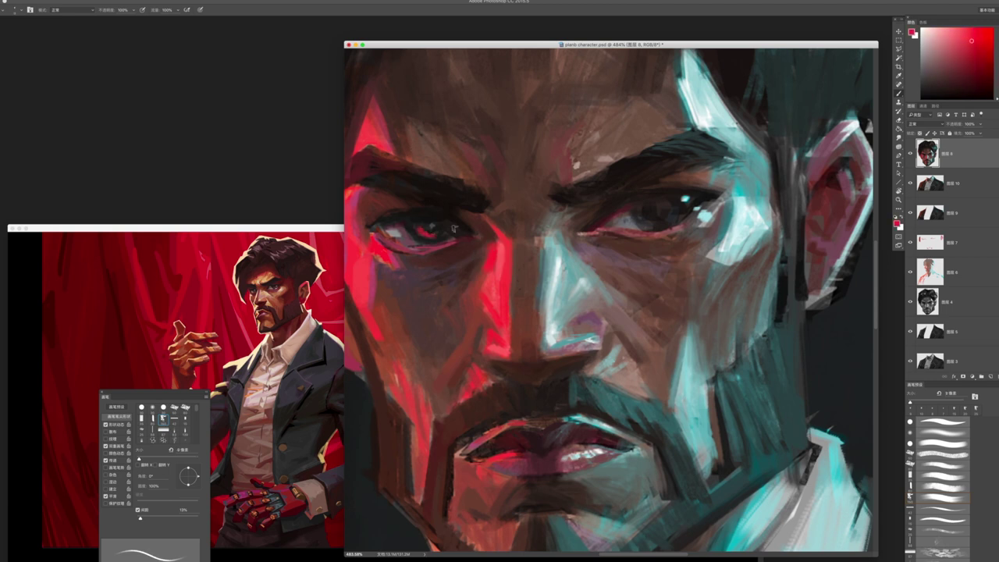
# - Deepen the pupil and upper eyelid shadow of the red-lit eye with near-black and dark brown tones
pyautogui.moveTo(925, 84)
pyautogui.mouseDown()
pyautogui.moveTo(939, 85)
pyautogui.moveTo(930, 92)
pyautogui.mouseUp()
pyautogui.press(']')
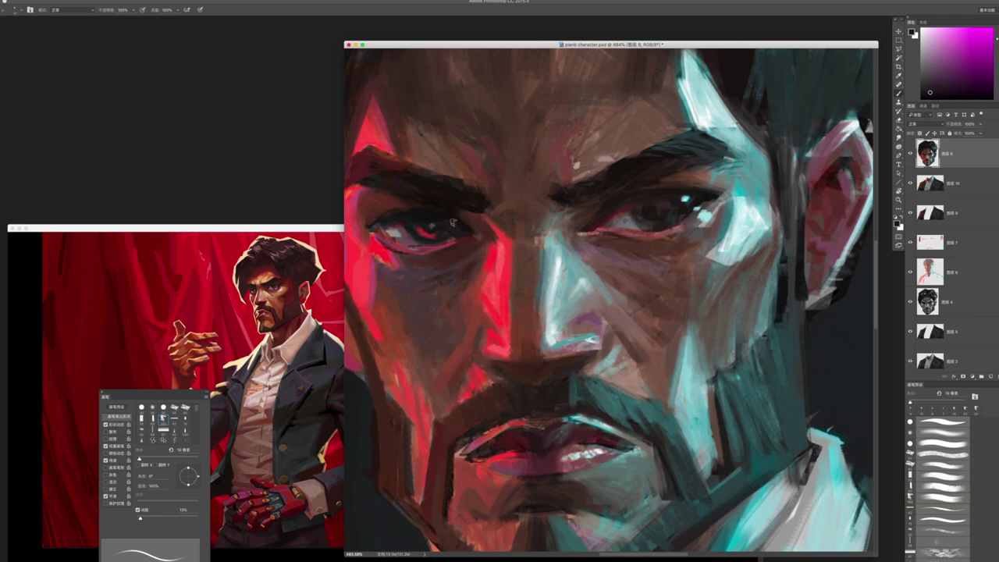
pyautogui.keyDown('alt'); pyautogui.click(411, 192); pyautogui.keyUp('alt')
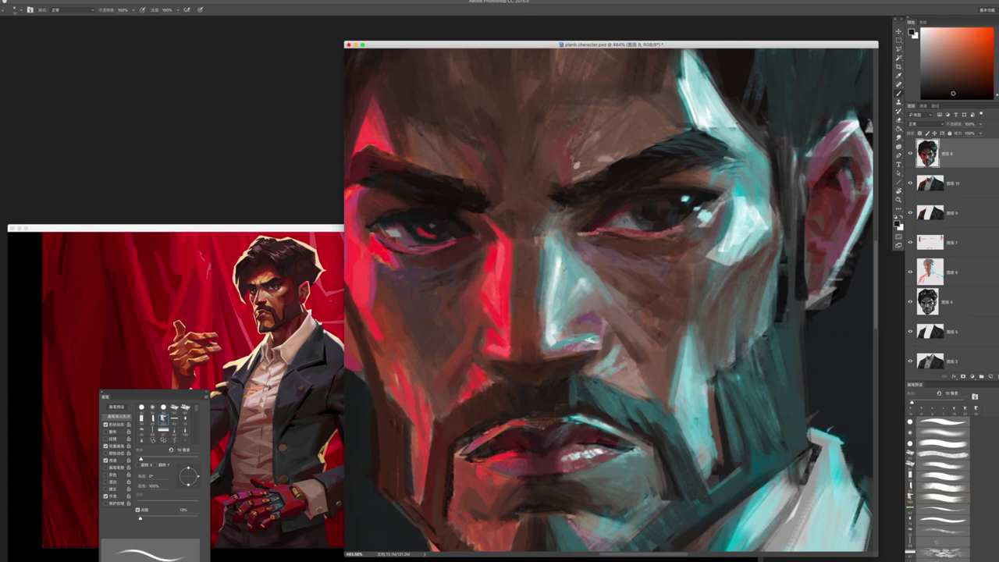
pyautogui.press('z')
pyautogui.moveTo(406, 209)
pyautogui.mouseDown()
pyautogui.moveTo(390, 226)
pyautogui.moveTo(469, 236)
pyautogui.mouseUp()
pyautogui.keyDown('alt'); pyautogui.click(430, 201); pyautogui.keyUp('alt')
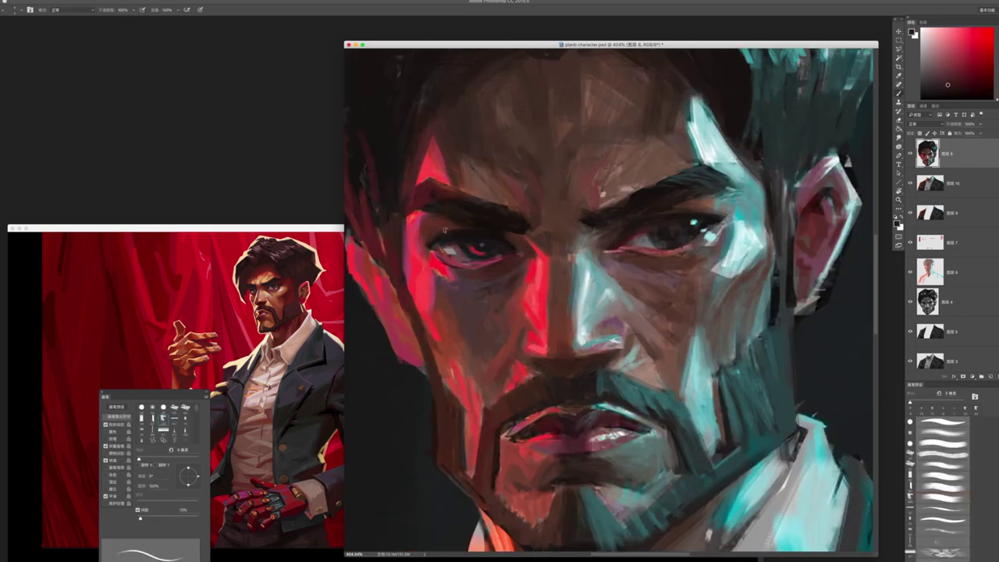
pyautogui.keyDown('alt'); pyautogui.click(448, 232); pyautogui.keyUp('alt')
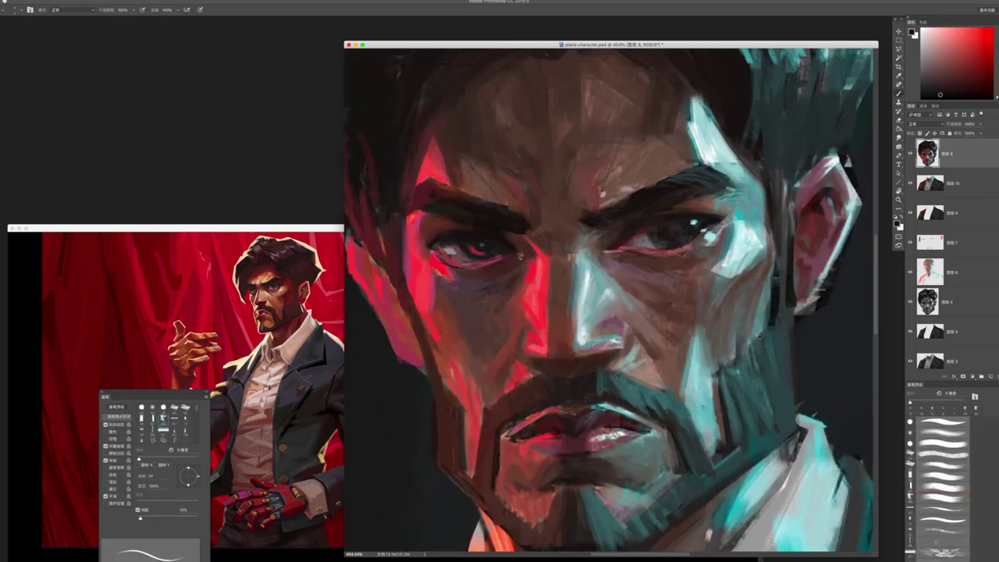
# - Refine the inner corner and lower lid of the red-lit eye with sampled dark skin tones
pyautogui.keyDown('alt'); pyautogui.click(523, 252); pyautogui.keyUp('alt')
pyautogui.keyDown('alt'); pyautogui.click(510, 266); pyautogui.keyUp('alt')
pyautogui.moveTo(487, 266); pyautogui.dragTo(466, 271)
pyautogui.moveTo(554, 219); pyautogui.dragTo(516, 218)
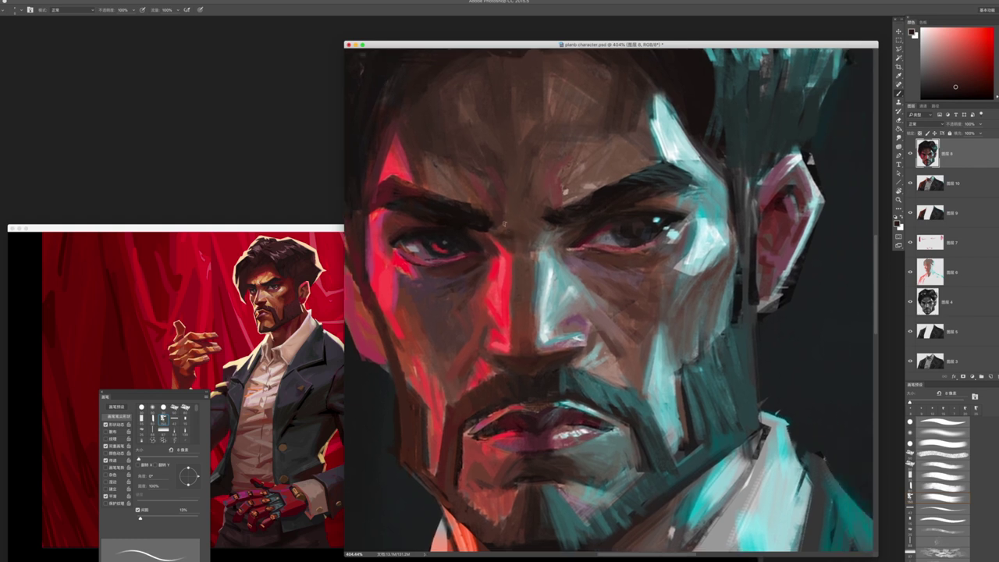
# - Rework the inner corner and lower lid of the teal-lit eye with sampled brown and muted red tones
pyautogui.press('z')
pyautogui.moveTo(538, 253); pyautogui.dragTo(509, 135)
pyautogui.moveTo(531, 250); pyautogui.dragTo(601, 248)
pyautogui.keyDown('alt'); pyautogui.click(545, 250); pyautogui.keyUp('alt')
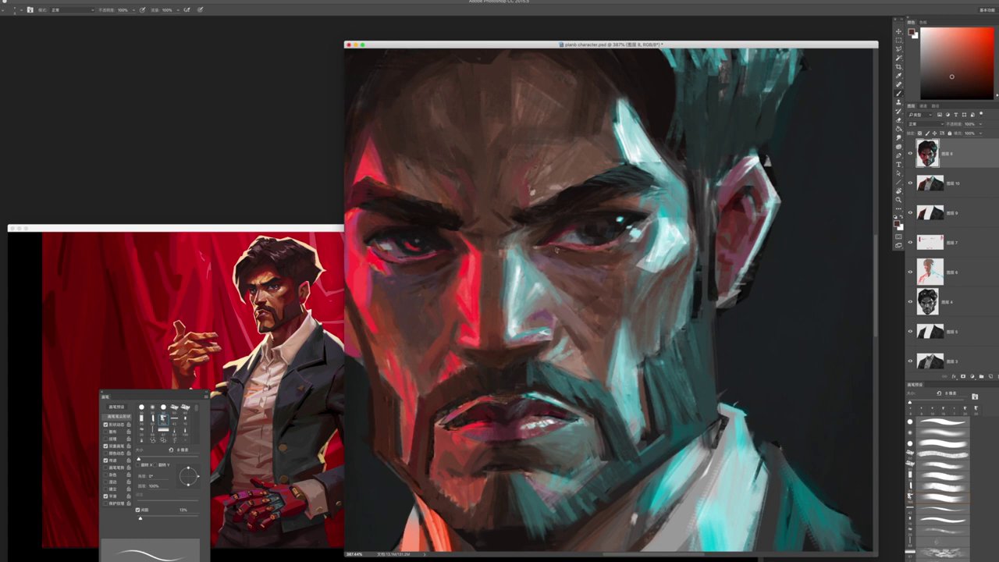
pyautogui.keyDown('alt'); pyautogui.click(571, 218); pyautogui.keyUp('alt')
pyautogui.keyDown('alt'); pyautogui.click(585, 216); pyautogui.keyUp('alt')
pyautogui.keyDown('alt'); pyautogui.click(556, 237); pyautogui.keyUp('alt')
pyautogui.keyDown('alt'); pyautogui.click(561, 231); pyautogui.keyUp('alt')
pyautogui.keyDown('alt'); pyautogui.click(559, 238); pyautogui.keyUp('alt')
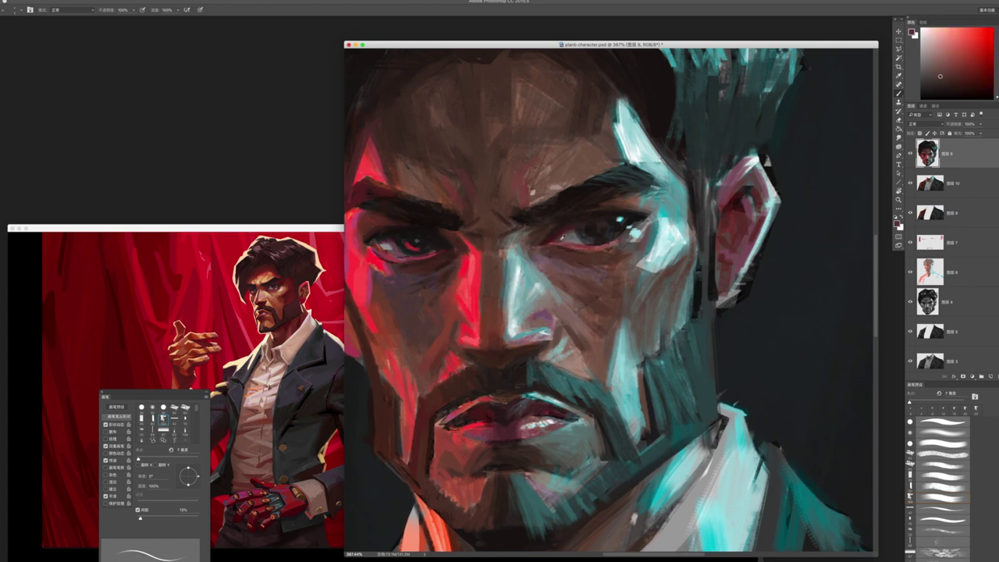
# - Shade the white of the teal-lit eye with sampled cool blue-grey tones using a fine brush
pyautogui.keyDown('alt'); pyautogui.click(562, 238); pyautogui.keyUp('alt')
pyautogui.keyDown('alt'); pyautogui.click(564, 236); pyautogui.keyUp('alt')
pyautogui.keyDown('alt'); pyautogui.click(561, 231); pyautogui.keyUp('alt')
pyautogui.keyDown('alt'); pyautogui.click(562, 239); pyautogui.keyUp('alt')
pyautogui.keyDown('alt'); pyautogui.click(563, 238); pyautogui.keyUp('alt')
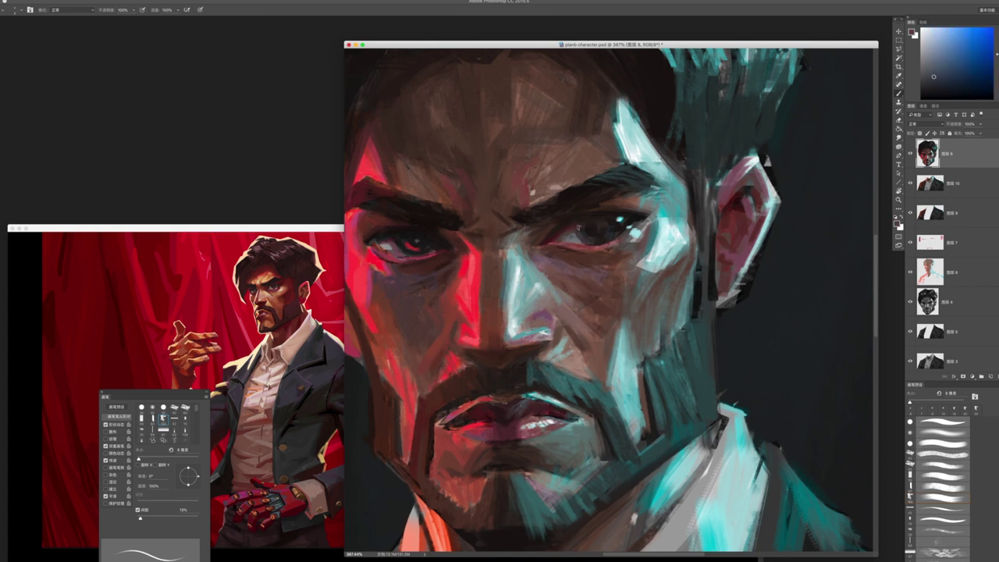
pyautogui.keyDown('alt'); pyautogui.click(568, 233); pyautogui.keyUp('alt')
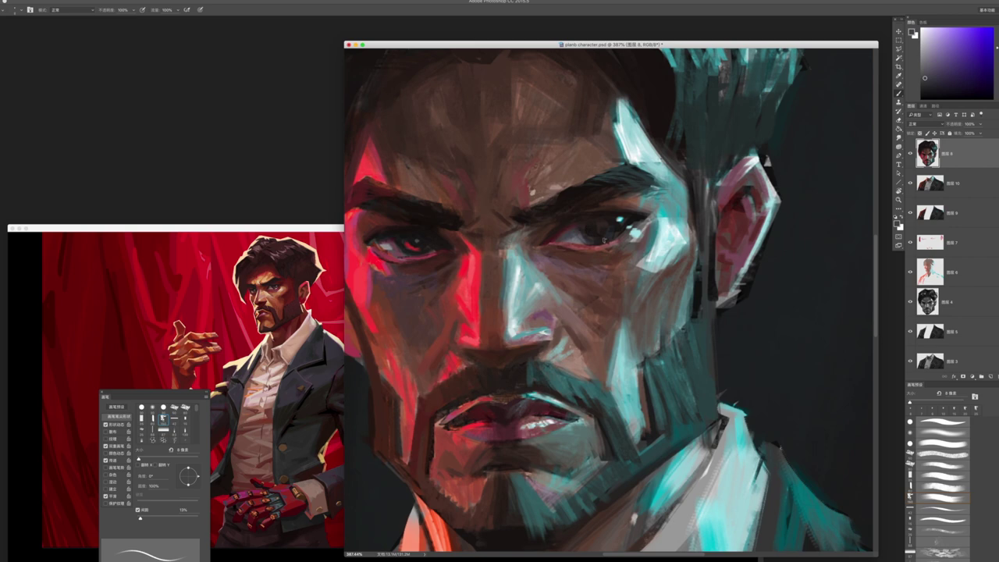
# - Define the iris and upper lid edge of the teal-lit eye with sampled near-black tones
pyautogui.press('z')
pyautogui.moveTo(568, 233); pyautogui.dragTo(556, 191)
pyautogui.moveTo(593, 258); pyautogui.dragTo(726, 250)
pyautogui.press('b')
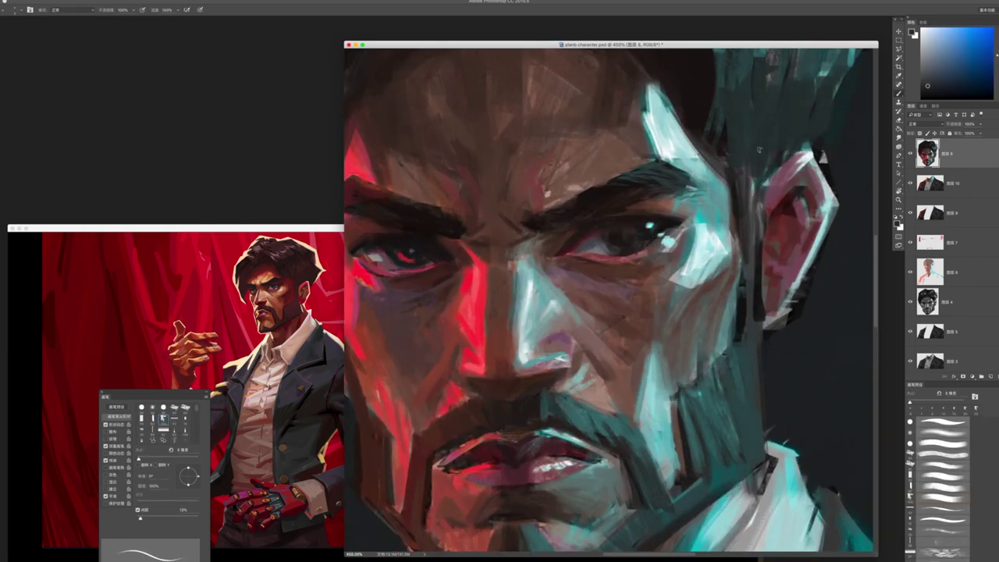
pyautogui.keyDown('alt'); pyautogui.click(625, 236); pyautogui.keyUp('alt')
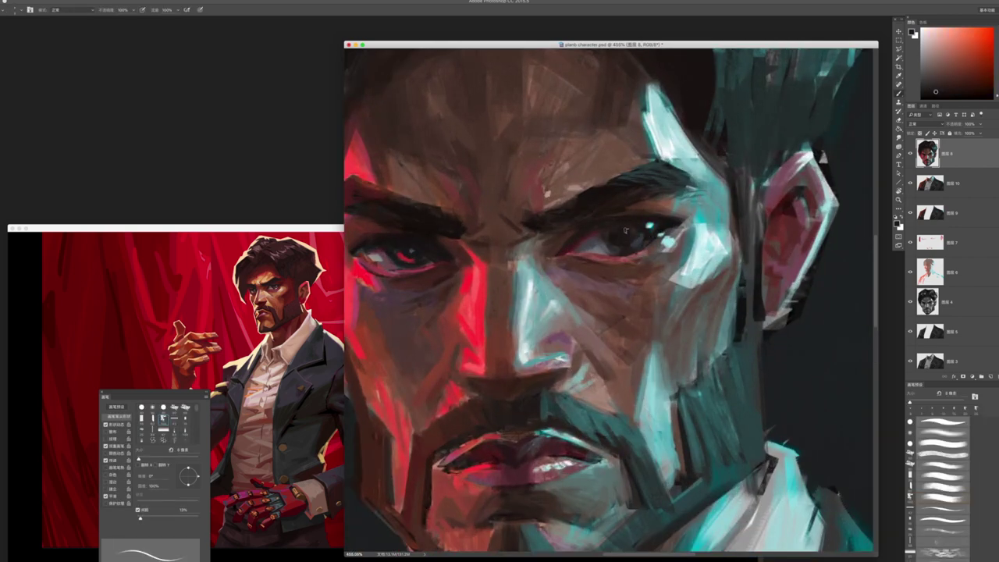
pyautogui.keyDown('alt'); pyautogui.click(617, 249); pyautogui.keyUp('alt')
pyautogui.keyDown('alt'); pyautogui.click(619, 236); pyautogui.keyUp('alt')
pyautogui.moveTo(662, 223)
pyautogui.mouseDown()
pyautogui.moveTo(547, 222)
pyautogui.moveTo(662, 223)
pyautogui.mouseUp()
# - Blend sampled skin tones over the pale fleck on the forehead above the teal-lit eyebrow with a larger brush
pyautogui.press(']')
pyautogui.press(']')
pyautogui.press(']')
pyautogui.press(']')
pyautogui.press(']')
pyautogui.keyDown('alt'); pyautogui.click(616, 246); pyautogui.keyUp('alt')
pyautogui.moveTo(616, 247)
pyautogui.mouseDown()
pyautogui.moveTo(654, 224)
pyautogui.moveTo(607, 236)
pyautogui.moveTo(703, 195)
pyautogui.mouseUp()
pyautogui.press(']')
pyautogui.press(']')
pyautogui.press(']')
pyautogui.press(']')
pyautogui.keyDown('alt'); pyautogui.click(615, 232); pyautogui.keyUp('alt')
pyautogui.press('[')
pyautogui.press('[')
pyautogui.press('[')
pyautogui.press('[')
pyautogui.keyDown('alt'); pyautogui.click(651, 214); pyautogui.keyUp('alt')
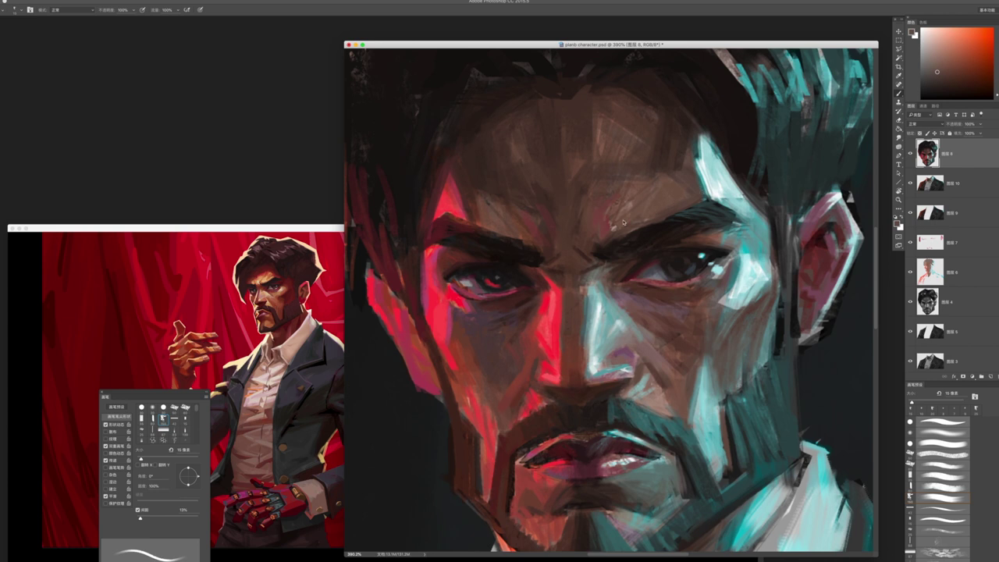
# - Refine the frown creases between the eyebrows and the skin above the red-lit brow with sampled brown and reddish tones
pyautogui.keyDown('alt'); pyautogui.click(587, 246); pyautogui.keyUp('alt')
pyautogui.press(']')
pyautogui.keyDown('alt'); pyautogui.click(751, 223); pyautogui.keyUp('alt')
pyautogui.press('[')
pyautogui.keyDown('alt'); pyautogui.click(523, 231); pyautogui.keyUp('alt')
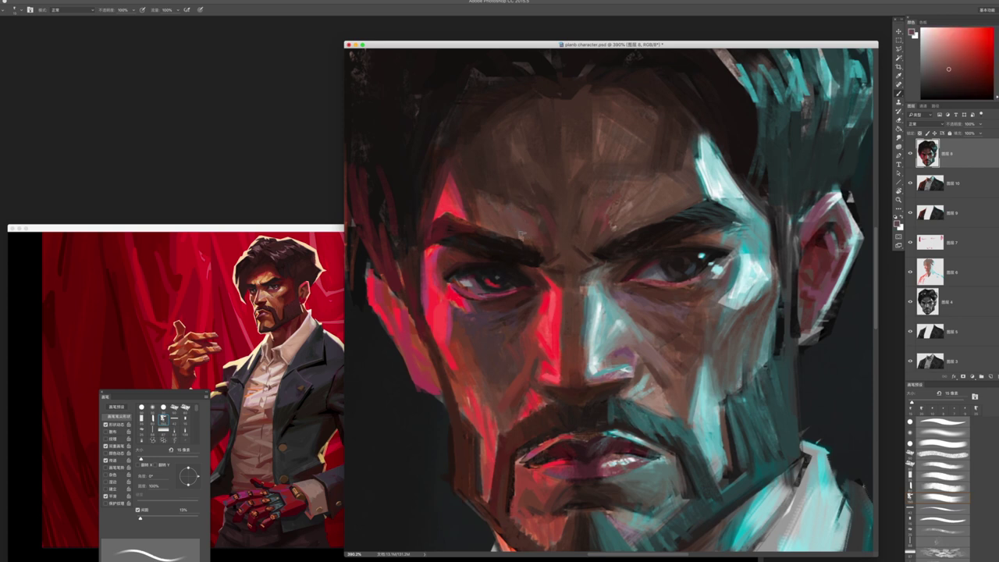
pyautogui.keyDown('alt'); pyautogui.click(469, 187); pyautogui.keyUp('alt')
pyautogui.keyDown('alt'); pyautogui.click(507, 222); pyautogui.keyUp('alt')
pyautogui.press('[')
pyautogui.press('[')
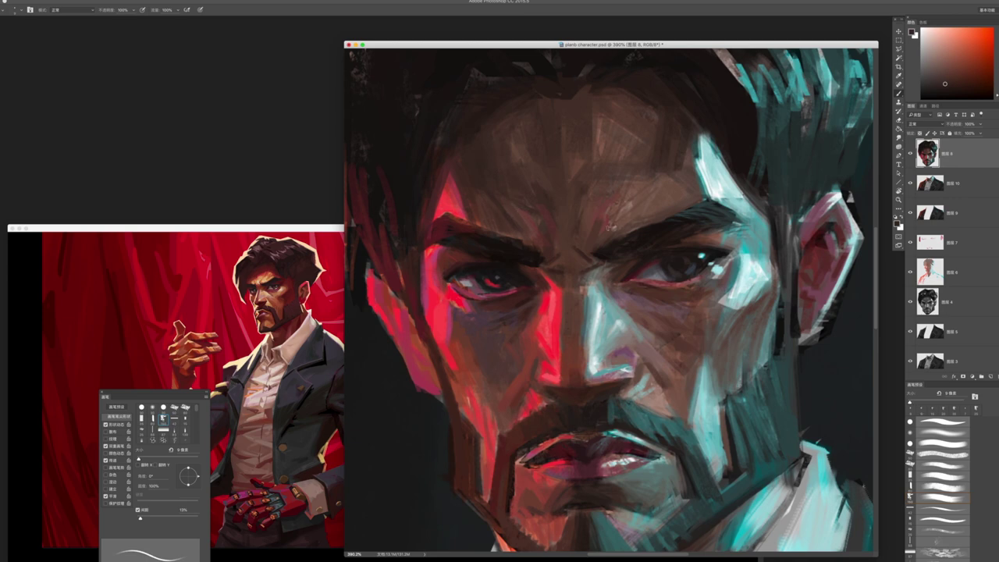
# - Soften the edge of the red light along the nose bridge with sampled red, brown and pink tones
pyautogui.press('z')
pyautogui.scroll(-5, 663, 195)
pyautogui.scroll(5, 626, 285)
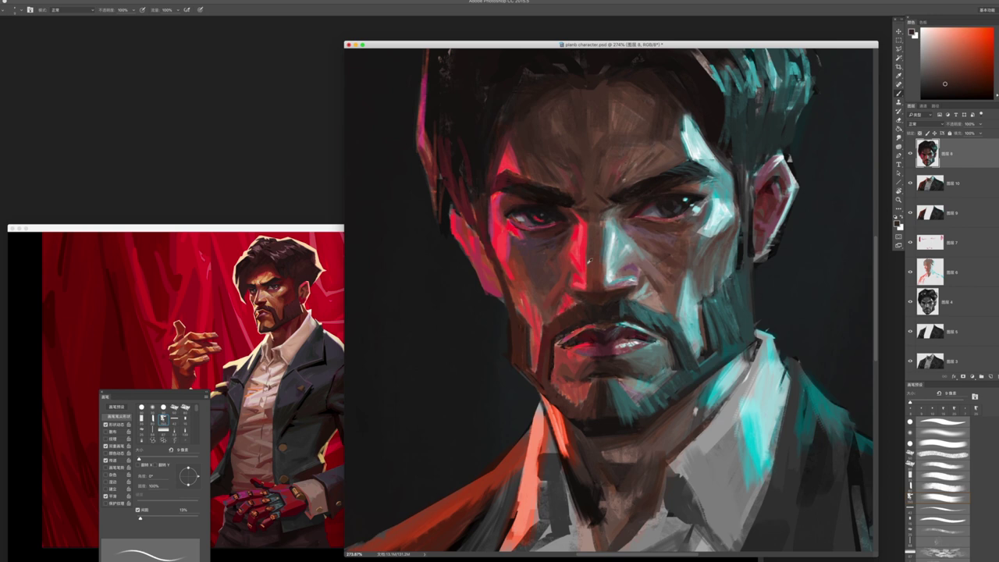
pyautogui.keyDown('alt'); pyautogui.click(587, 260); pyautogui.keyUp('alt')
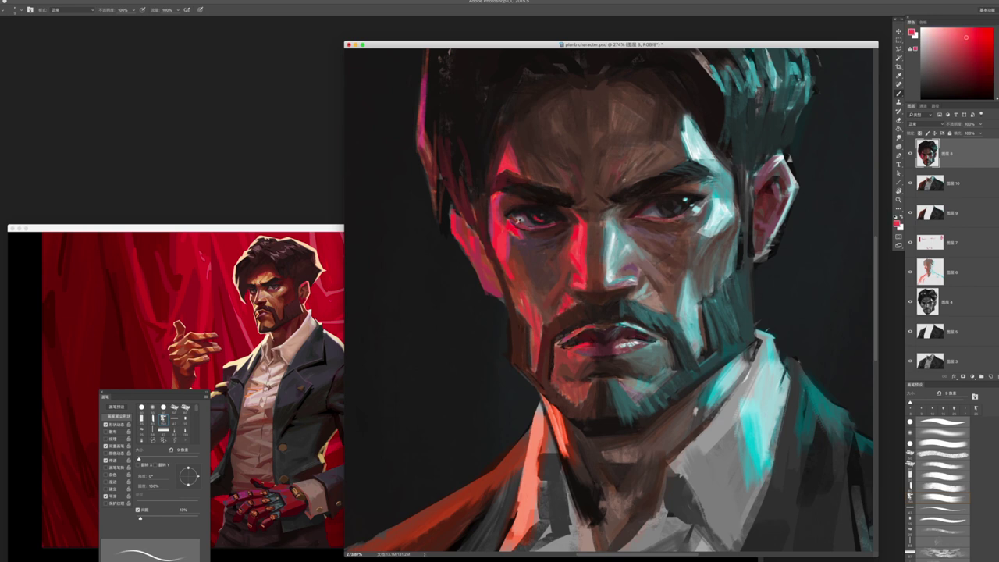
pyautogui.keyDown('alt'); pyautogui.click(494, 226); pyautogui.keyUp('alt')
pyautogui.keyDown('alt'); pyautogui.click(592, 240); pyautogui.keyUp('alt')
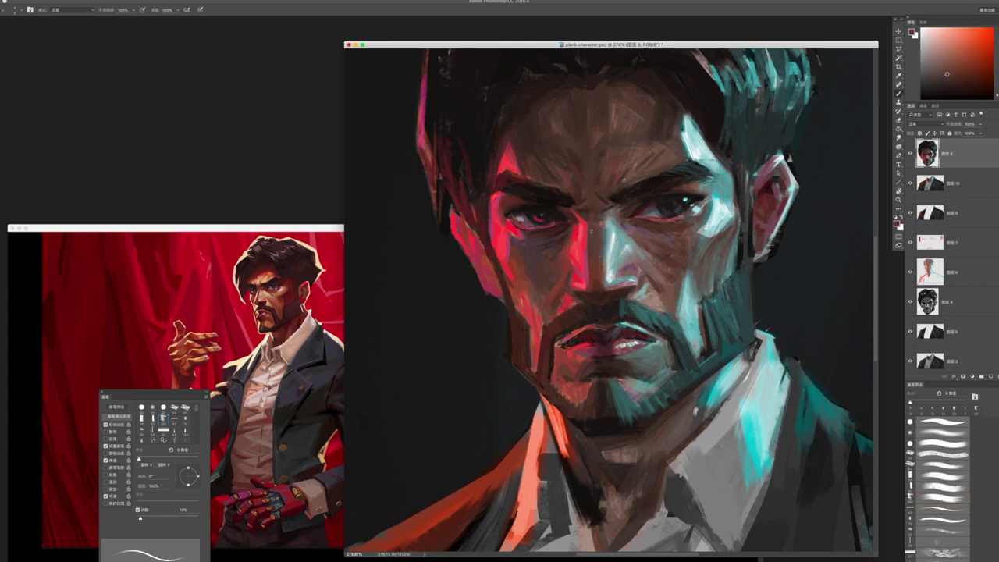
pyautogui.keyDown('alt'); pyautogui.click(586, 269); pyautogui.keyUp('alt')
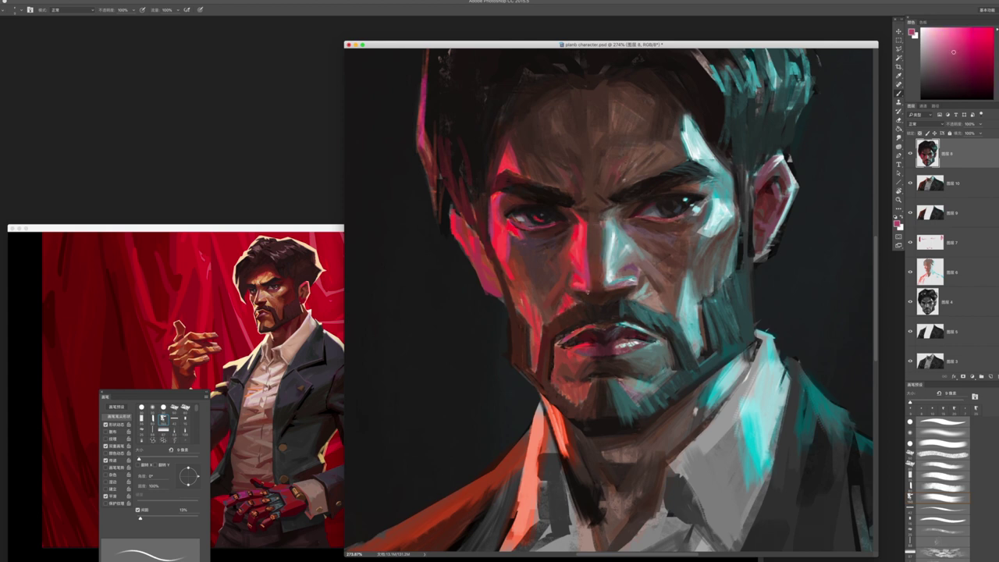
# - Model the nose tip and underside by blending sampled teal-grey, brown and mauve tones with a slightly larger brush
pyautogui.press(']')
pyautogui.keyDown('alt'); pyautogui.click(609, 257); pyautogui.keyUp('alt')
pyautogui.keyDown('alt'); pyautogui.click(605, 252); pyautogui.keyUp('alt')
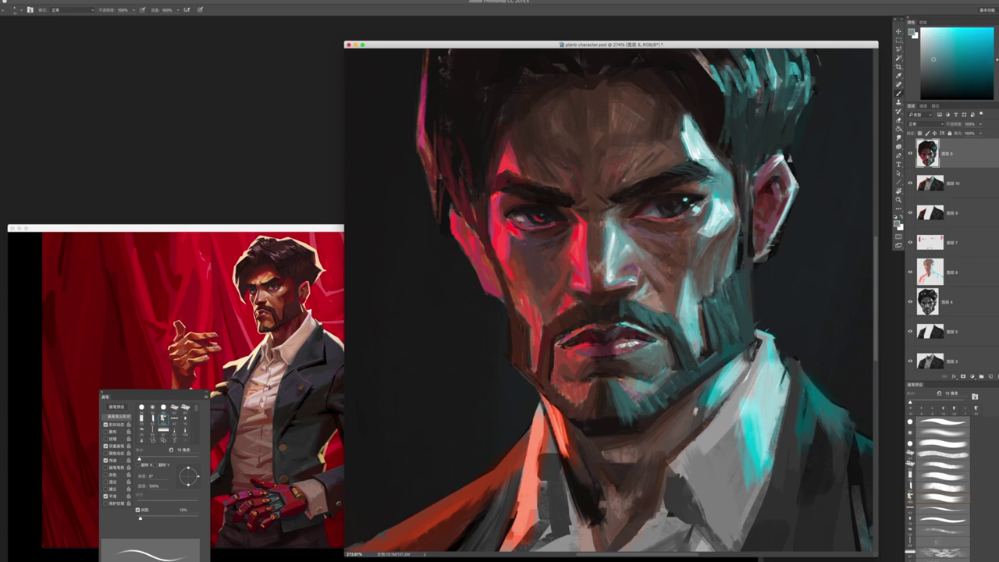
pyautogui.keyDown('alt'); pyautogui.click(597, 252); pyautogui.keyUp('alt')
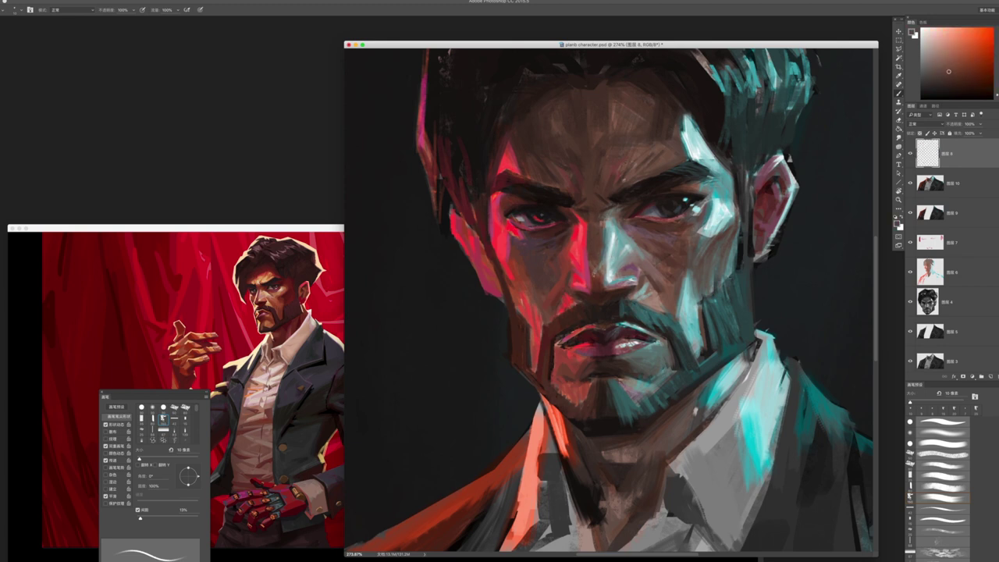
pyautogui.keyDown('alt'); pyautogui.click(591, 281); pyautogui.keyUp('alt')
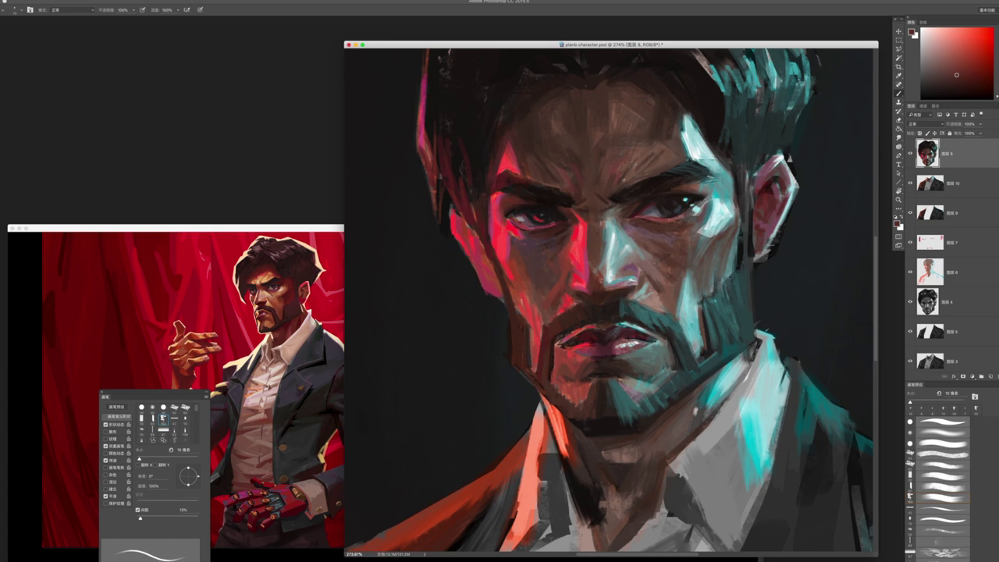
pyautogui.press('x')
pyautogui.keyDown('alt'); pyautogui.click(632, 266); pyautogui.keyUp('alt')
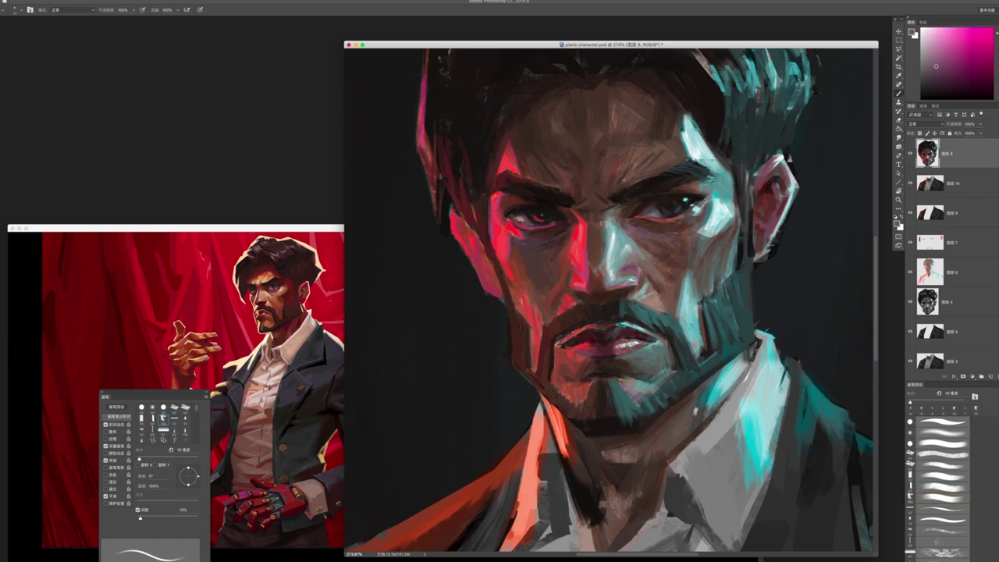
pyautogui.keyDown('alt'); pyautogui.click(603, 278); pyautogui.keyUp('alt')
# - Check the whole portrait, then blend sampled dark and mid reddish browns around the red-lit nostril and adjoining cheek
pyautogui.press('super+0')
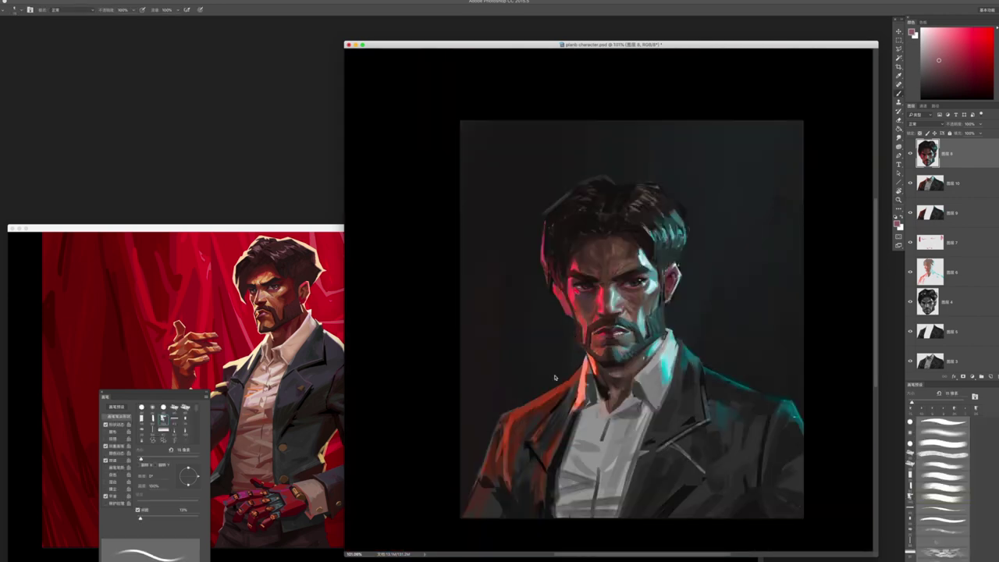
pyautogui.scroll(5, 625, 300)
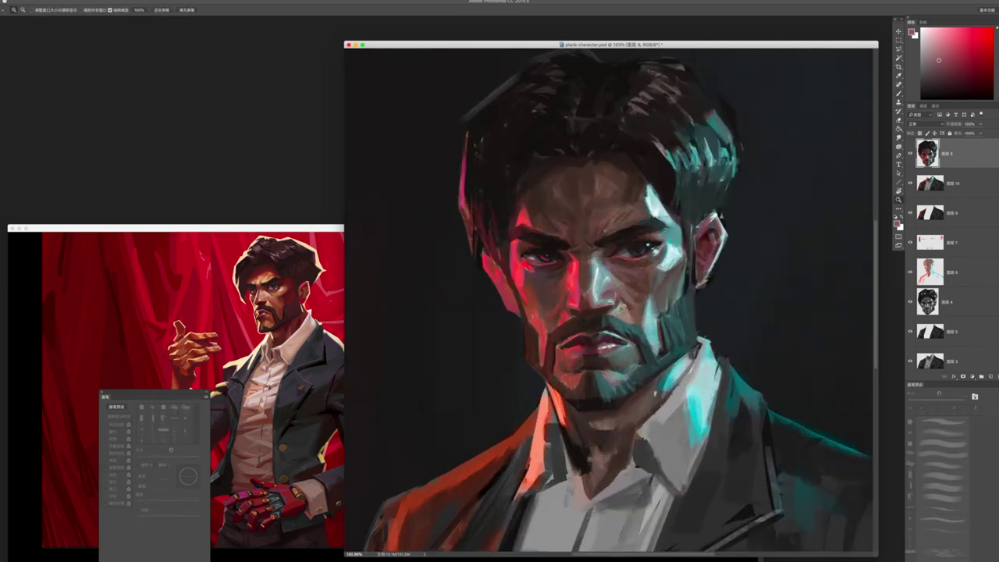
pyautogui.moveTo(585, 301)
pyautogui.mouseDown()
pyautogui.moveTo(600, 303)
pyautogui.moveTo(592, 308)
pyautogui.mouseUp()
pyautogui.press('[')
pyautogui.keyDown('alt'); pyautogui.click(550, 311); pyautogui.keyUp('alt')
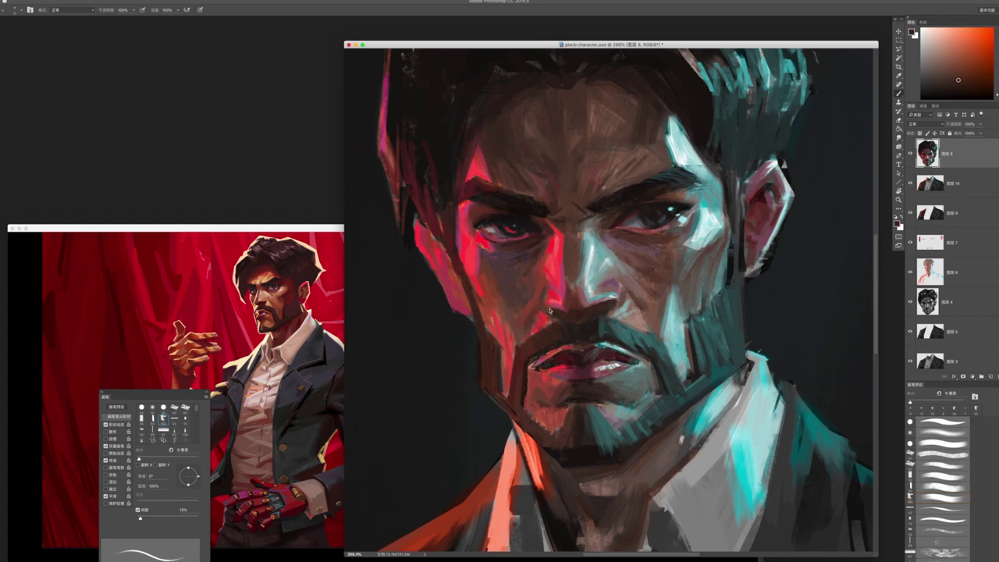
pyautogui.press(']')
pyautogui.keyDown('alt'); pyautogui.click(549, 313); pyautogui.keyUp('alt')
pyautogui.keyDown('alt'); pyautogui.click(548, 313); pyautogui.keyUp('alt')
pyautogui.keyDown('alt'); pyautogui.click(536, 294); pyautogui.keyUp('alt')
pyautogui.keyDown('alt'); pyautogui.click(537, 292); pyautogui.keyUp('alt')
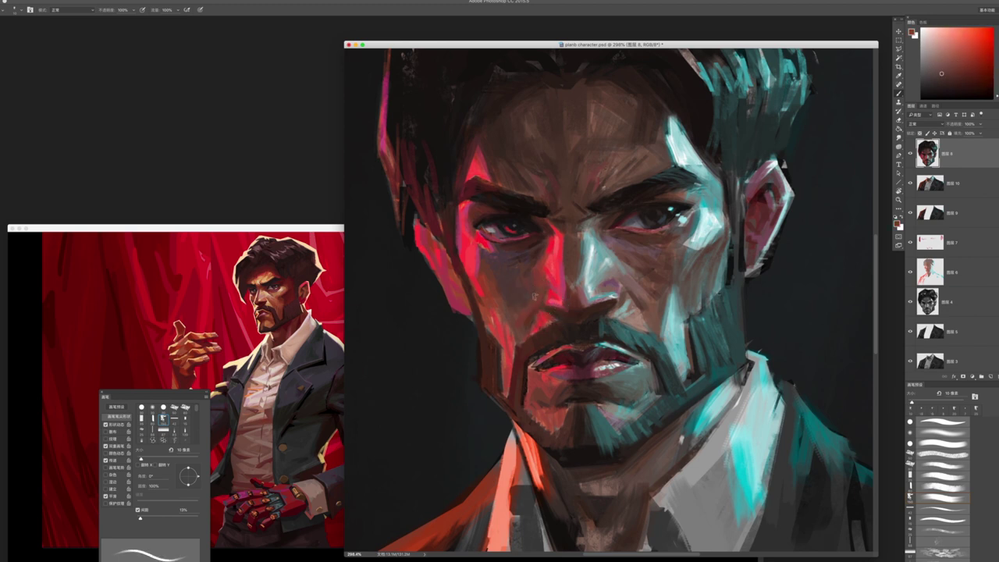
# - Blend the cheek beside the red-lit side of the nose with sampled red and muted reddish-brown tones, using a slightly larger brush
pyautogui.keyDown('alt'); pyautogui.click(539, 273); pyautogui.keyUp('alt')
pyautogui.keyDown('alt'); pyautogui.click(543, 279); pyautogui.keyUp('alt')
pyautogui.press(']')
pyautogui.moveTo(543, 279); pyautogui.dragTo(540, 294)
pyautogui.keyDown('alt'); pyautogui.click(538, 285); pyautogui.keyUp('alt')
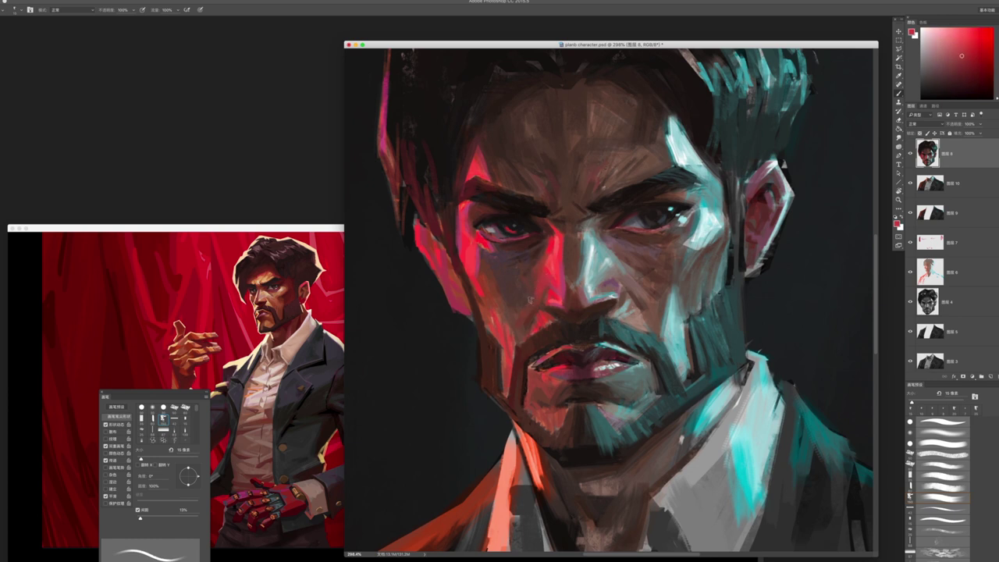
pyautogui.keyDown('alt'); pyautogui.click(519, 290); pyautogui.keyUp('alt')
pyautogui.keyDown('alt'); pyautogui.click(512, 277); pyautogui.keyUp('alt')
pyautogui.keyDown('alt'); pyautogui.click(523, 271); pyautogui.keyUp('alt')
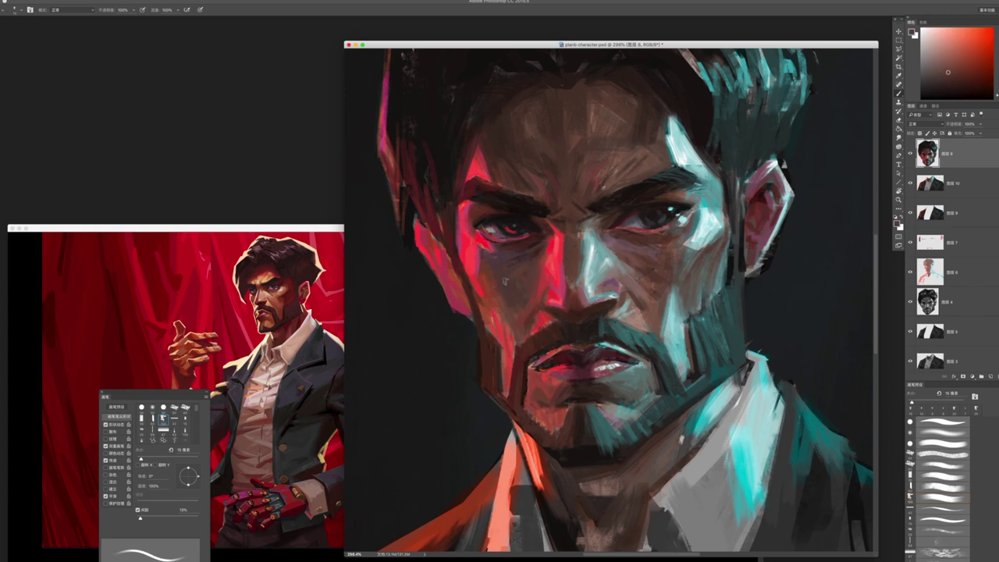
# - Even out the shadowed cheek below the red-lit eye with sampled dark reddish-brown tones
pyautogui.keyDown('alt'); pyautogui.click(492, 273); pyautogui.keyUp('alt')
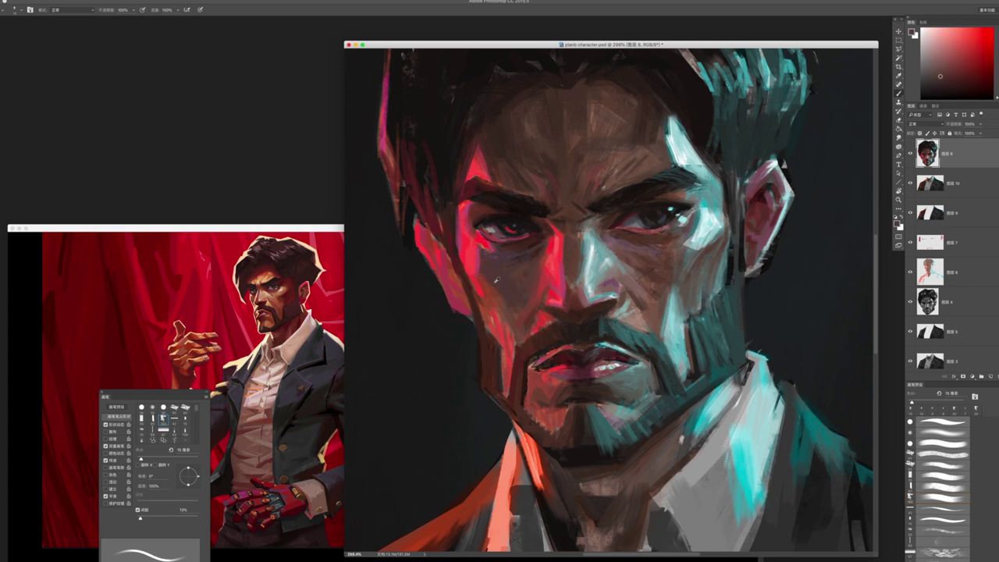
pyautogui.keyDown('alt'); pyautogui.click(482, 281); pyautogui.keyUp('alt')
pyautogui.keyDown('alt'); pyautogui.click(499, 277); pyautogui.keyUp('alt')
pyautogui.keyDown('alt'); pyautogui.click(492, 258); pyautogui.keyUp('alt')
pyautogui.keyDown('alt'); pyautogui.click(481, 253); pyautogui.keyUp('alt')
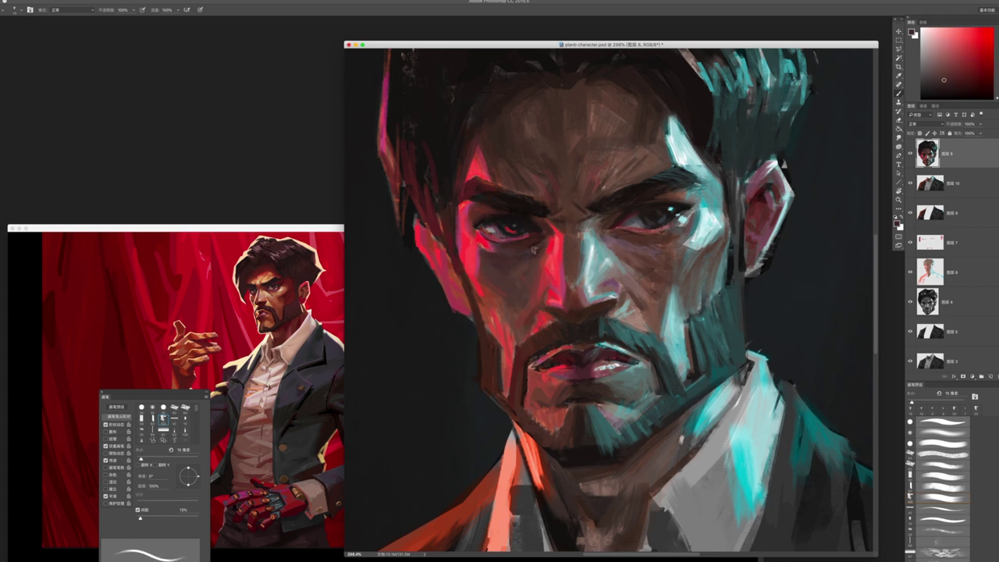
# - Shade the skin below the teal-lit eye with sampled mauve shifted to a darker purple, and check the whole portrait
pyautogui.keyDown('alt'); pyautogui.click(624, 252); pyautogui.keyUp('alt')
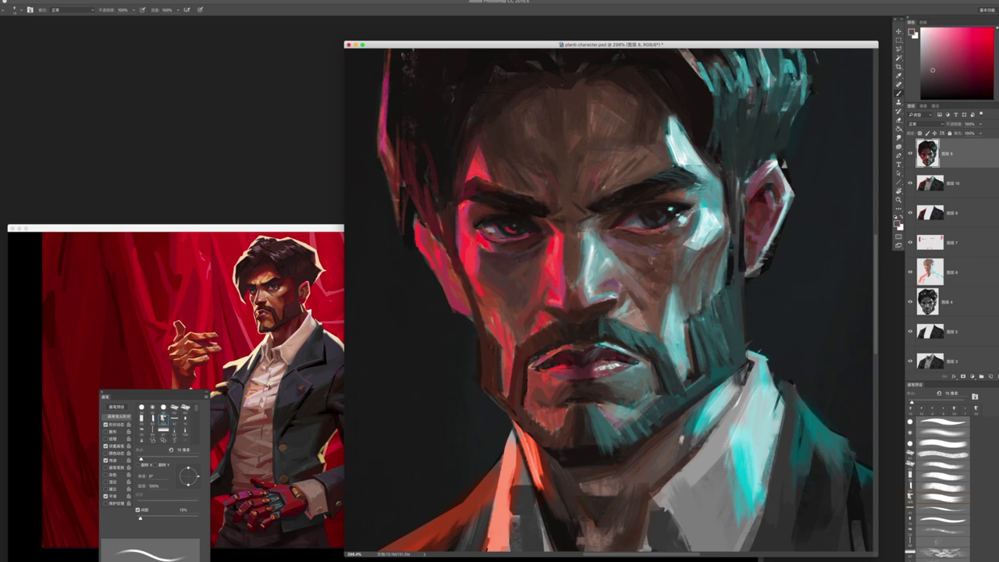
pyautogui.keyDown('alt'); pyautogui.click(611, 281); pyautogui.keyUp('alt')
pyautogui.moveTo(936, 68); pyautogui.dragTo(935, 76)
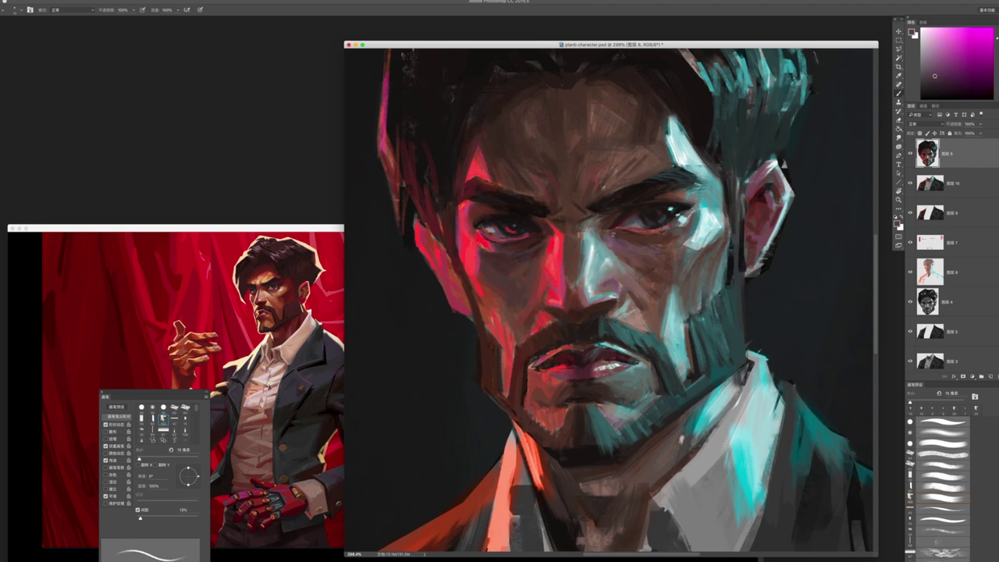
pyautogui.moveTo(934, 76)
pyautogui.mouseDown()
pyautogui.moveTo(966, 56)
pyautogui.moveTo(934, 81)
pyautogui.mouseUp()
pyautogui.press('z')
pyautogui.scroll(-6, 519, 246)
pyautogui.hotkey('ctrl', '0')
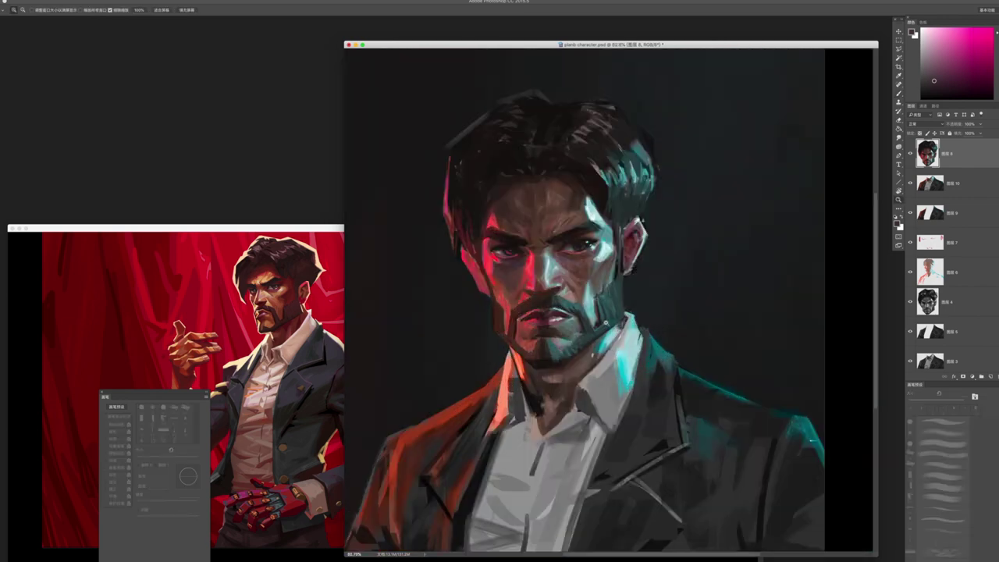
pyautogui.scroll(3, 585, 265)
pyautogui.press('b')
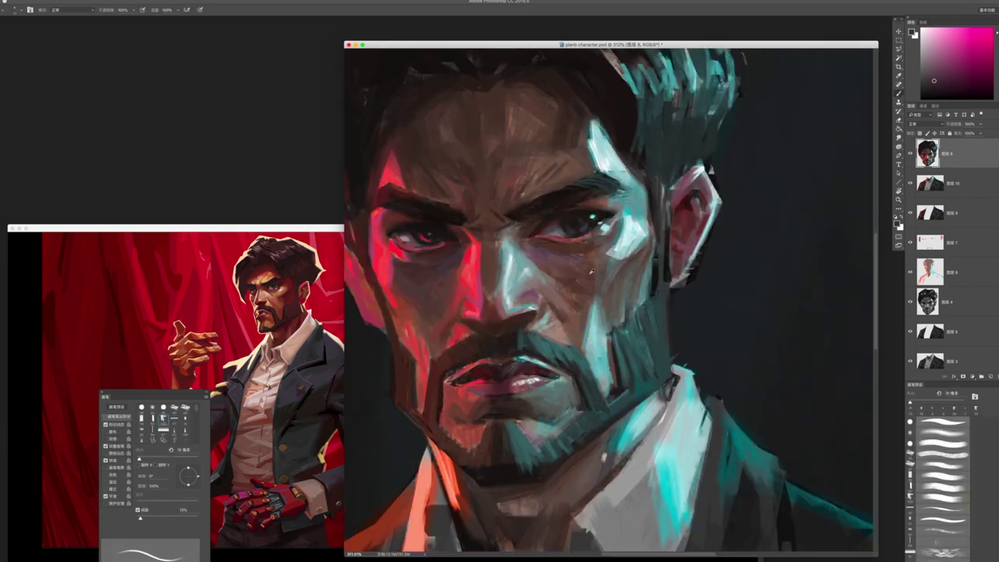
# - Blend the cheek below the teal-lit eye with sampled mid and dark reddish browns, smoothing it toward the outer cheek
pyautogui.keyDown('alt'); pyautogui.click(589, 272); pyautogui.keyUp('alt')
pyautogui.keyDown('alt'); pyautogui.click(568, 273); pyautogui.keyUp('alt')
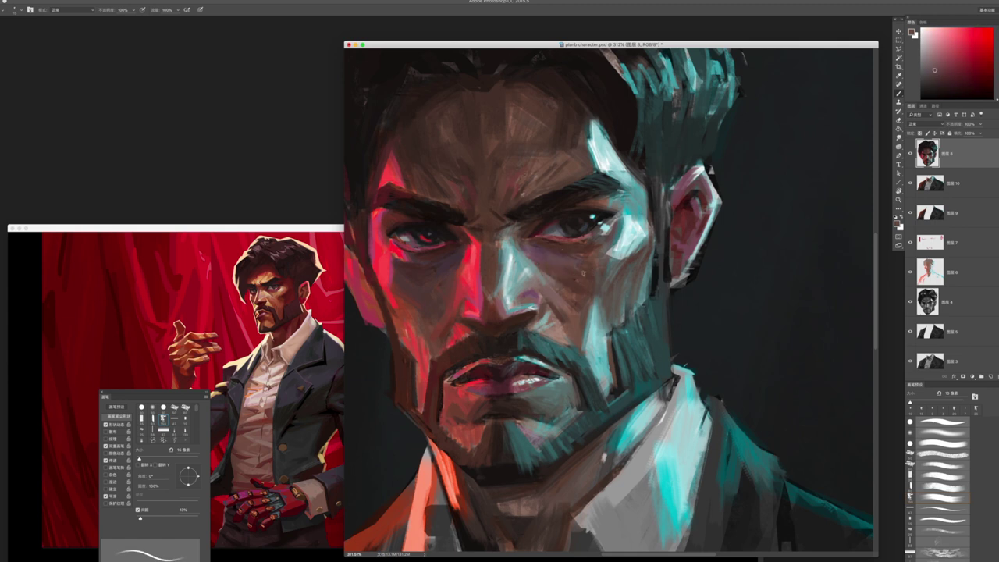
pyautogui.keyDown('alt'); pyautogui.click(570, 270); pyautogui.keyUp('alt')
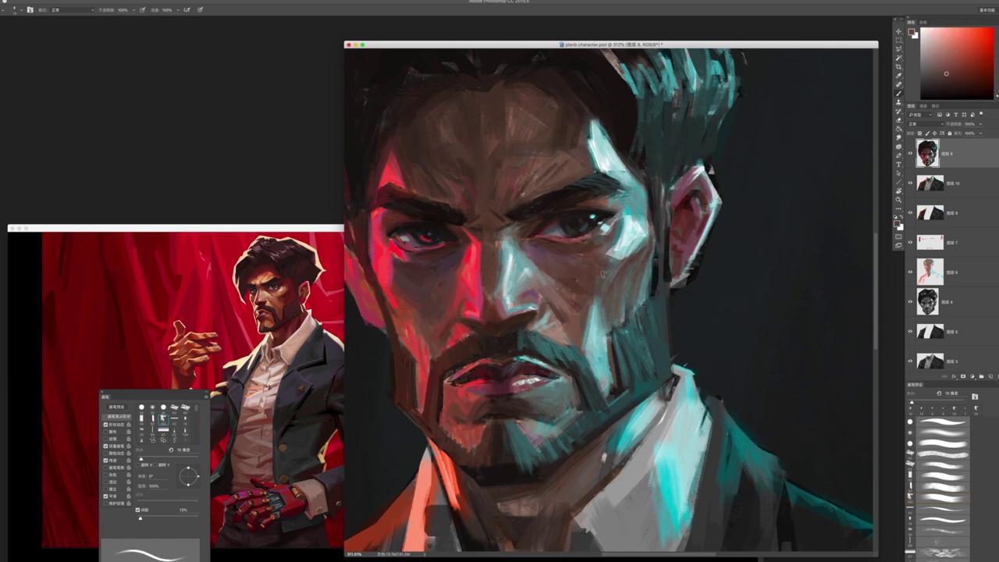
pyautogui.keyDown('alt'); pyautogui.click(592, 289); pyautogui.keyUp('alt')
pyautogui.moveTo(592, 291); pyautogui.dragTo(617, 285)
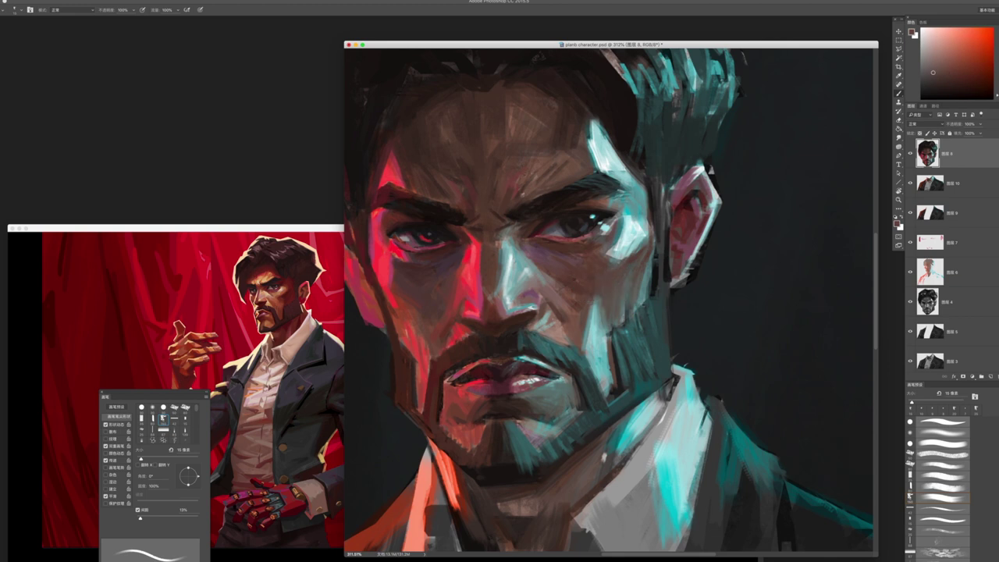
# - Refine the teal-lit side of the nose and adjoining cheek with sampled brown and pale teal-grey, using an 8 px brush
pyautogui.keyDown('alt'); pyautogui.click(552, 289); pyautogui.keyUp('alt')
pyautogui.press('x')
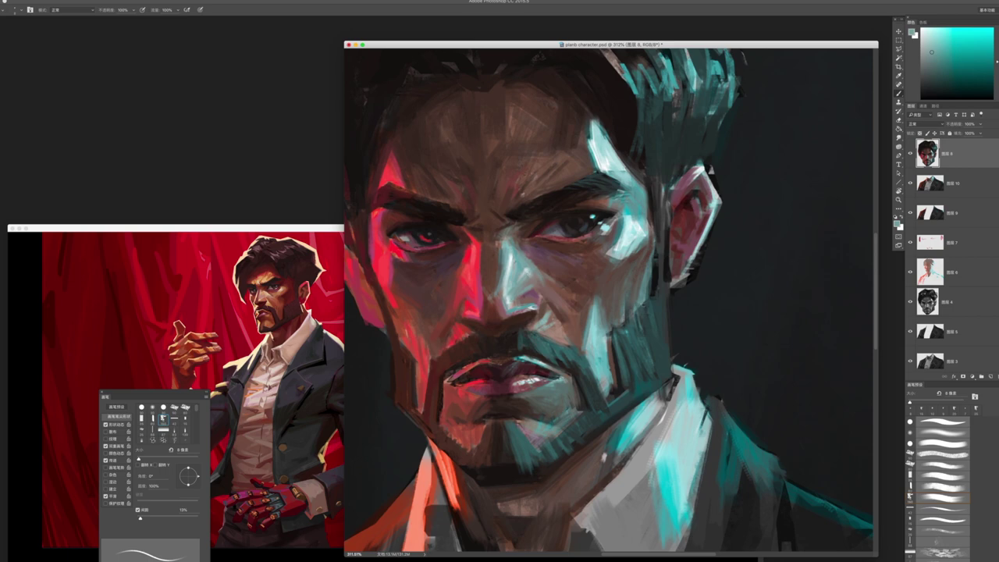
pyautogui.keyDown('alt'); pyautogui.click(522, 276); pyautogui.keyUp('alt')
pyautogui.moveTo(519, 273)
pyautogui.mouseDown()
pyautogui.moveTo(487, 182)
pyautogui.moveTo(500, 253)
pyautogui.moveTo(476, 255)
pyautogui.moveTo(546, 269)
pyautogui.moveTo(623, 323)
pyautogui.mouseUp()
# - Paint over the teal-side jacket lapel on layer 图层 10 with sampled dark grey tones and a larger brush
pyautogui.press('b')
pyautogui.hotkey('alt', '[')
pyautogui.keyDown('alt'); pyautogui.click(596, 322); pyautogui.keyUp('alt')
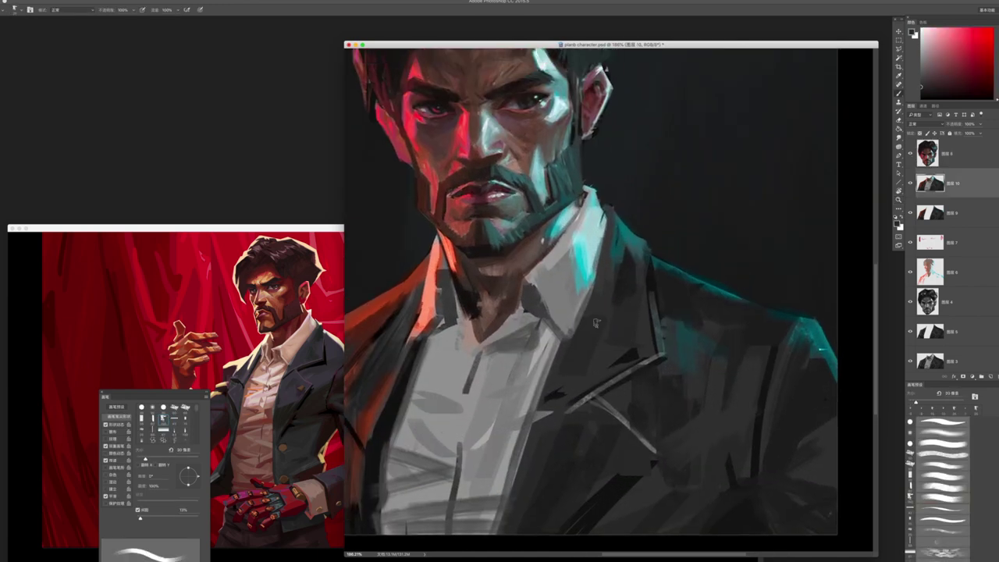
pyautogui.keyDown('alt'); pyautogui.click(617, 250); pyautogui.keyUp('alt')
pyautogui.keyDown('alt'); pyautogui.click(603, 303); pyautogui.keyUp('alt')
pyautogui.keyDown('alt'); pyautogui.click(622, 283); pyautogui.keyUp('alt')
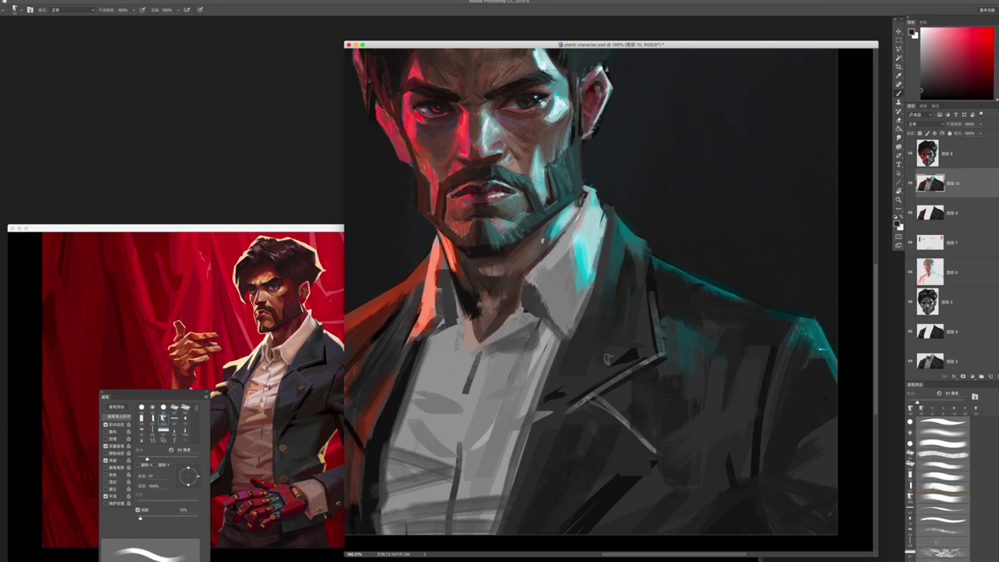
# - Place the jacket layer 图层 10 directly beneath 图层 9 in the layer stack and duplicate it
pyautogui.scroll(-3, 629, 358)
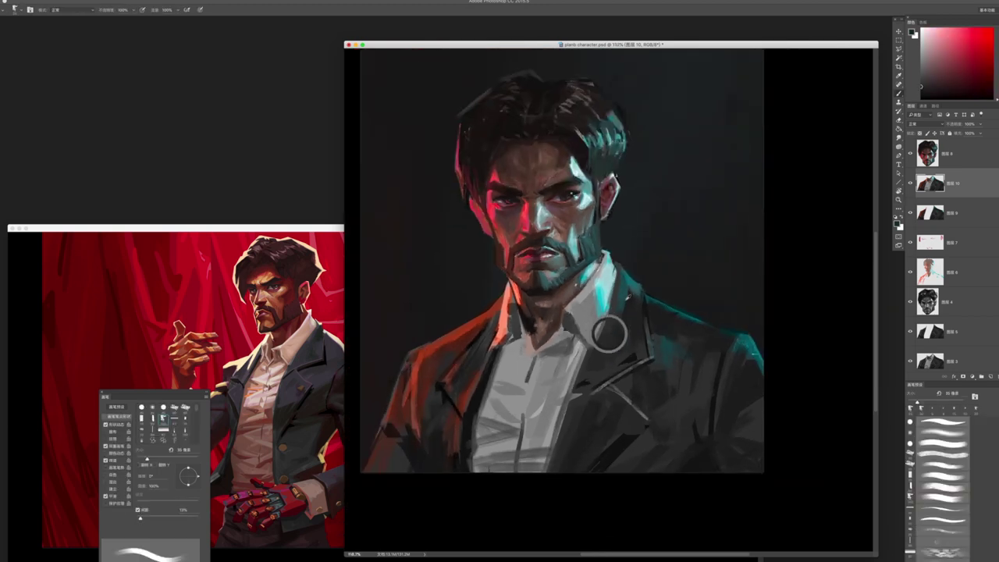
pyautogui.moveTo(942, 183); pyautogui.dragTo(933, 216)
pyautogui.press(']')
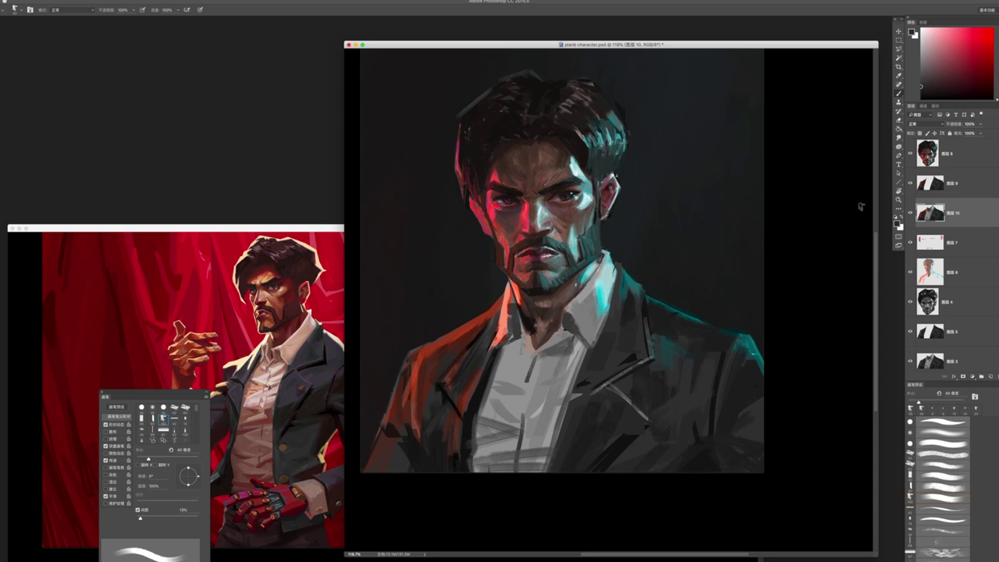
pyautogui.hotkey('alt', ']')
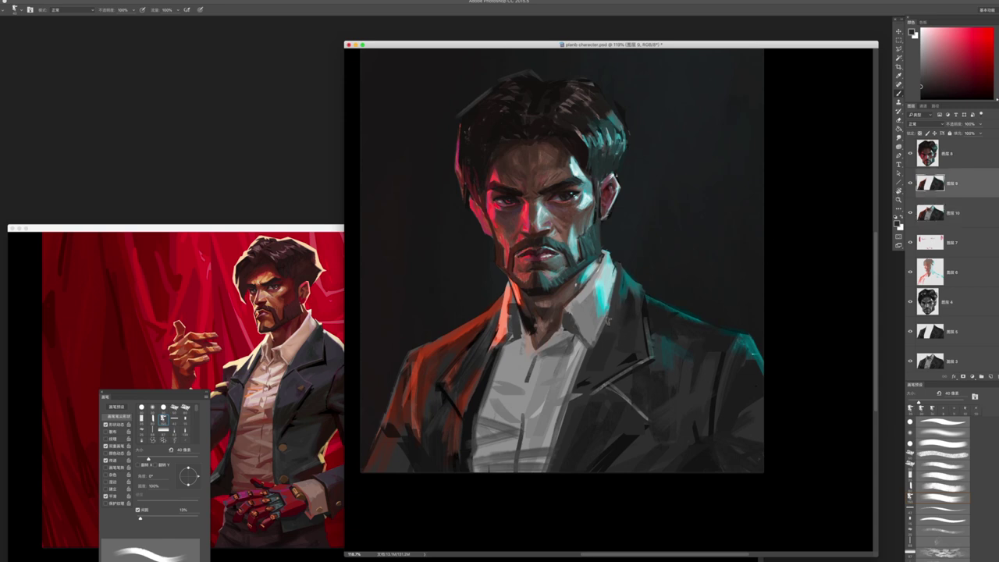
pyautogui.moveTo(933, 217); pyautogui.dragTo(948, 192)
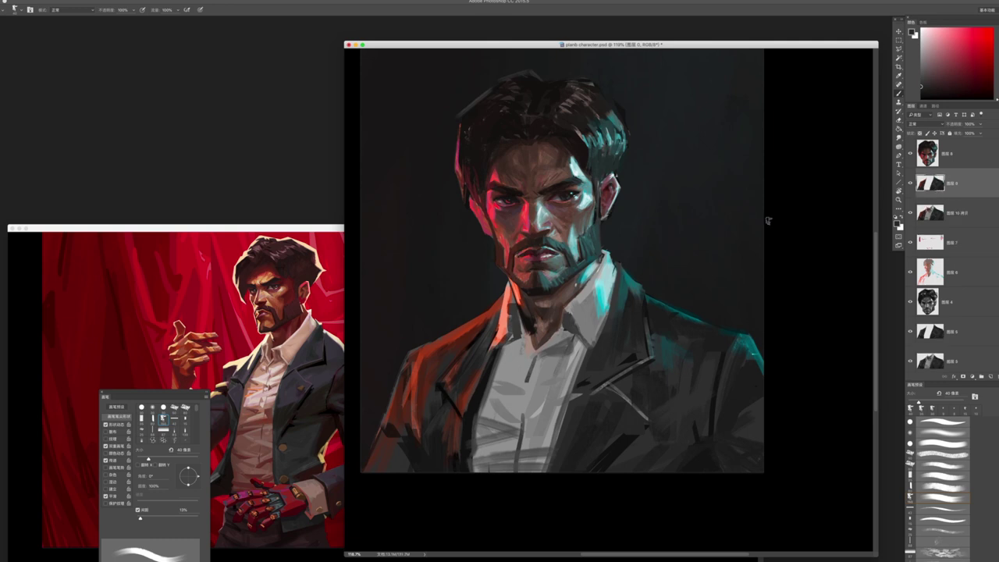
# - Select the duplicated jacket layer, enlarge the eraser to 175 px and isolate the layer to check for stray paint
pyautogui.hotkey('alt', '[')
pyautogui.press(']')
pyautogui.press(']')
pyautogui.press(']')
pyautogui.press(']')
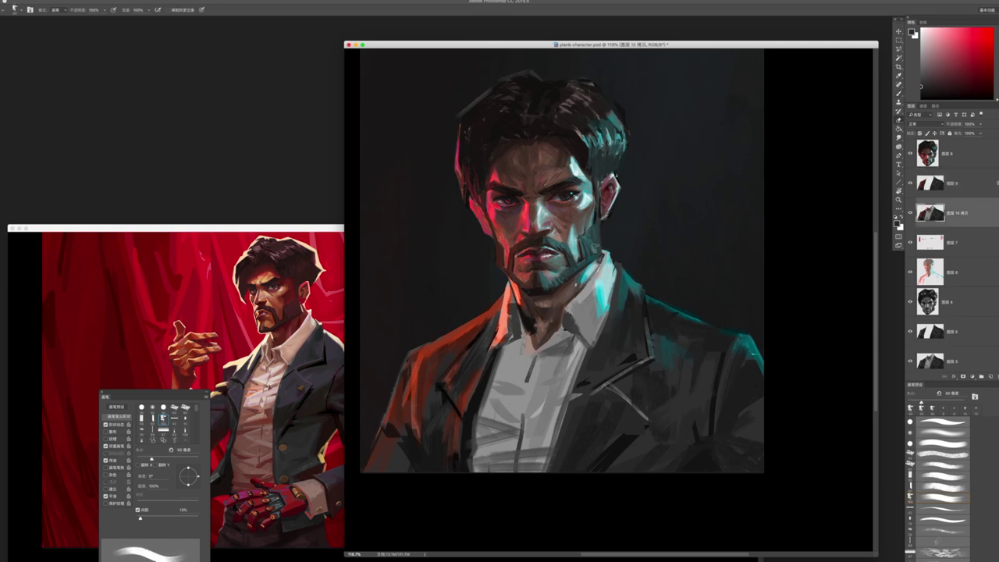
pyautogui.press(']')
pyautogui.press(']')
pyautogui.press(']')
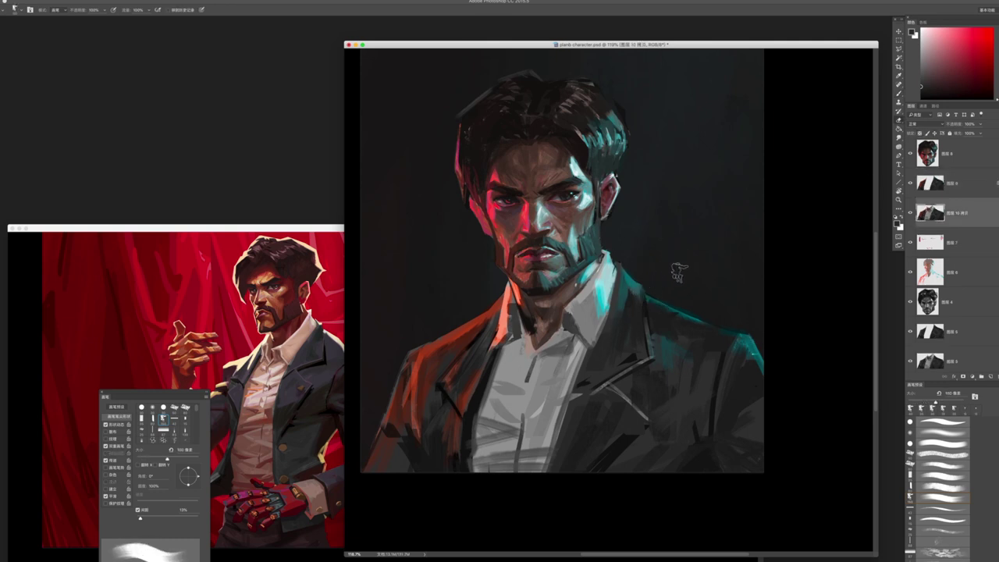
pyautogui.keyDown('alt'); pyautogui.click(910, 213); pyautogui.keyUp('alt')
pyautogui.keyDown('alt'); pyautogui.click(910, 214); pyautogui.keyUp('alt')
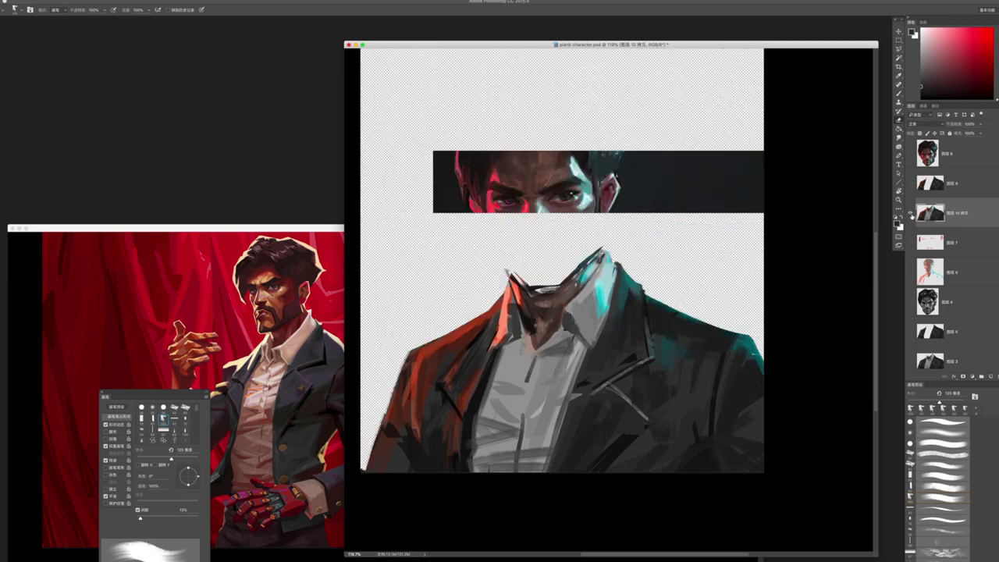
pyautogui.press(']')
pyautogui.press(']')
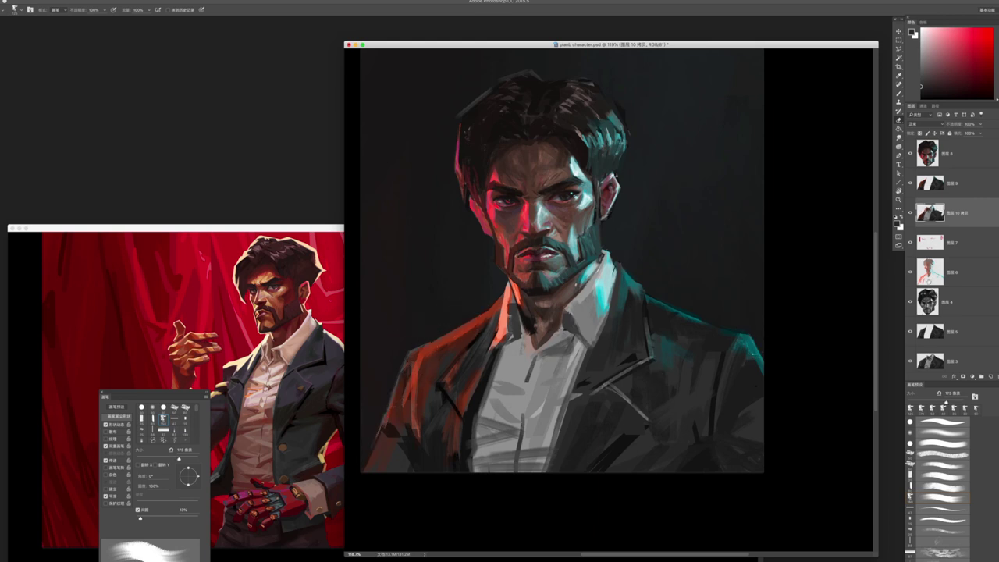
# - Hide 图层 7 and the painted layers below it, and review the whole portrait at different sizes
pyautogui.click(909, 273)
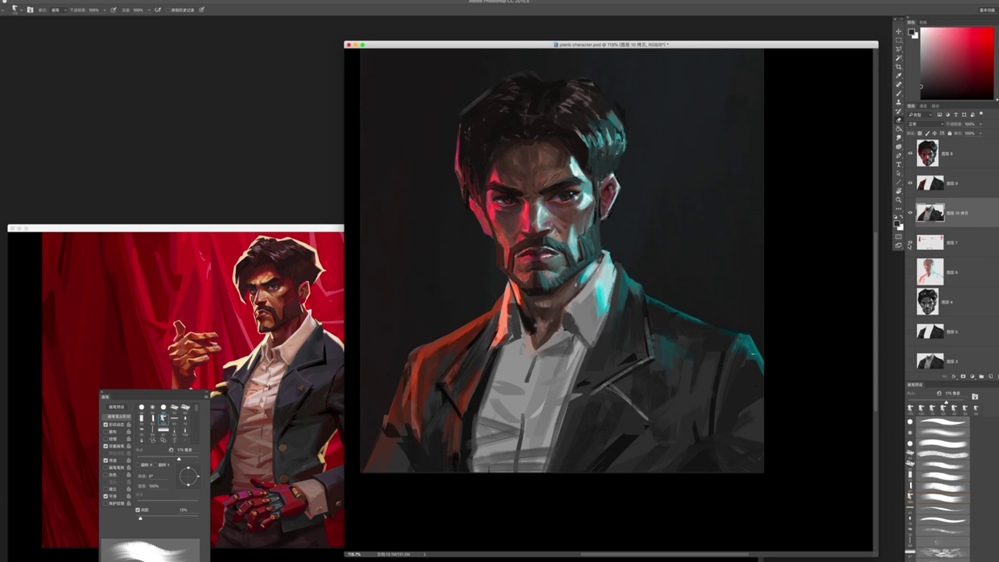
pyautogui.press('z')
pyautogui.scroll(-5, 779, 300)
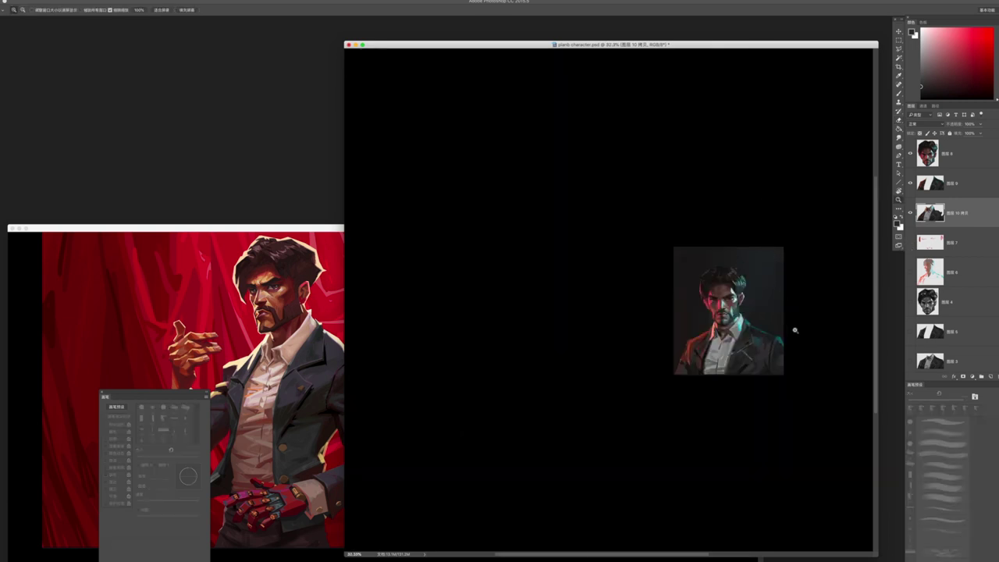
pyautogui.scroll(-1, 794, 330)
pyautogui.scroll(5, 812, 384)
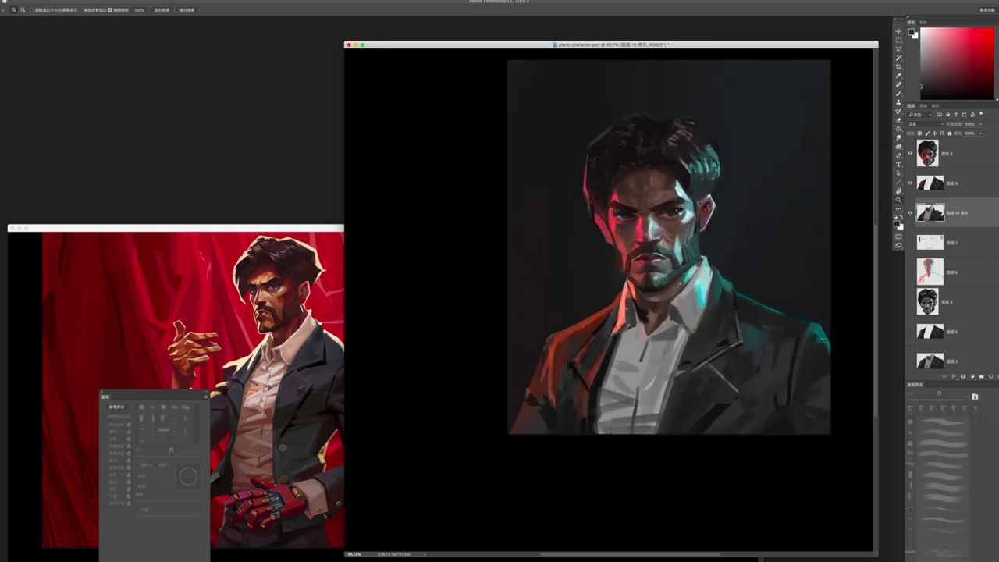
pyautogui.scroll(2, 612, 305)
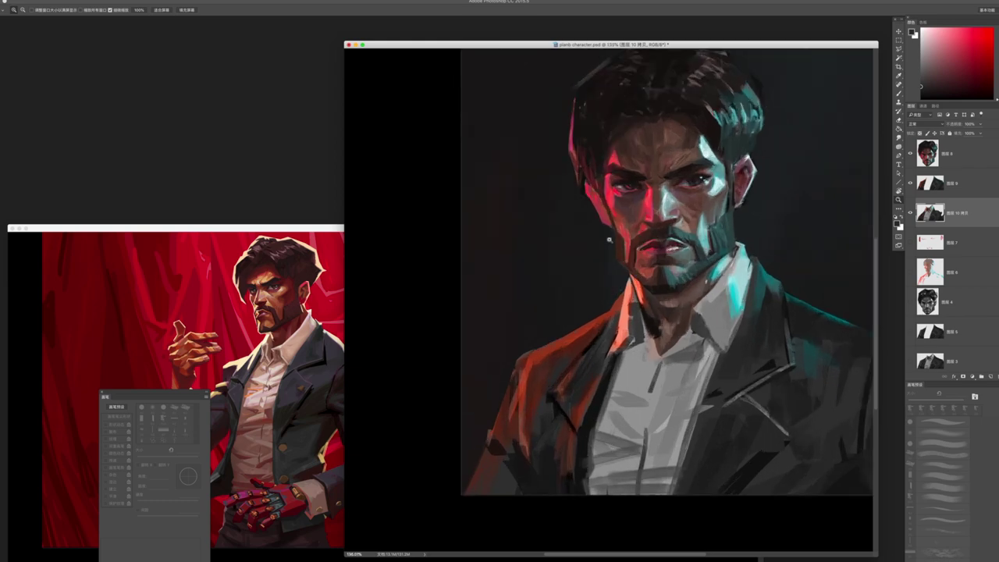
pyautogui.scroll(-4, 626, 224)
pyautogui.scroll(5, 593, 187)
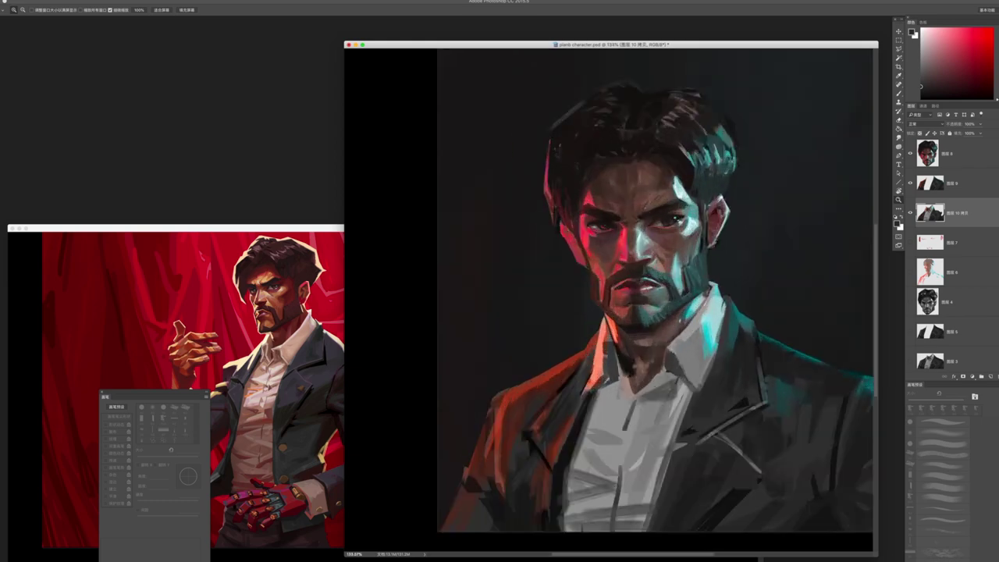
# - Return to the face layer and smooth the forehead with sampled brown tones, checking the result from a distance
pyautogui.press('b')
pyautogui.press('b')
pyautogui.scroll(2, 627, 170)
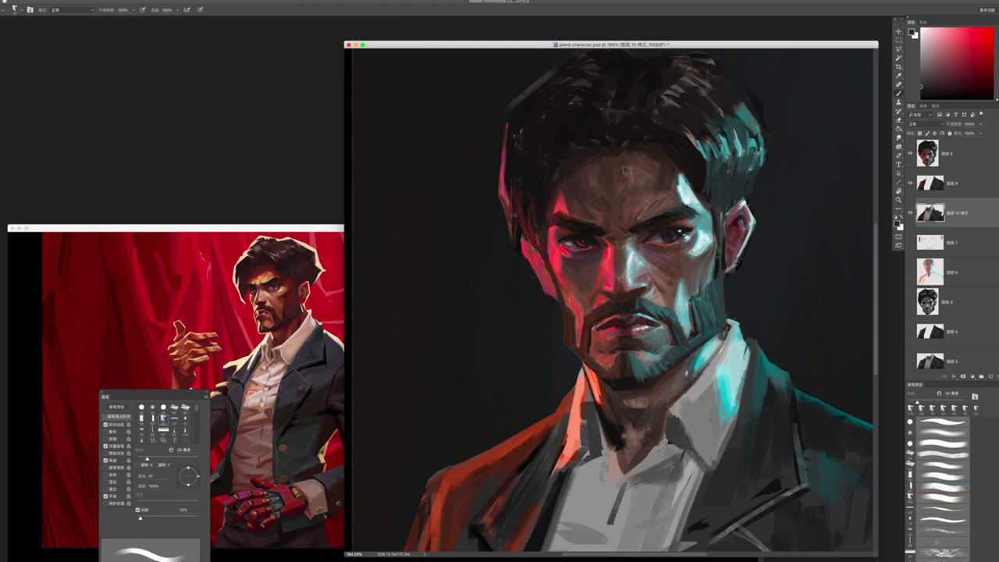
pyautogui.keyDown('alt'); pyautogui.click(626, 181); pyautogui.keyUp('alt')
pyautogui.keyDown('super'); pyautogui.click(622, 191); pyautogui.keyUp('super')
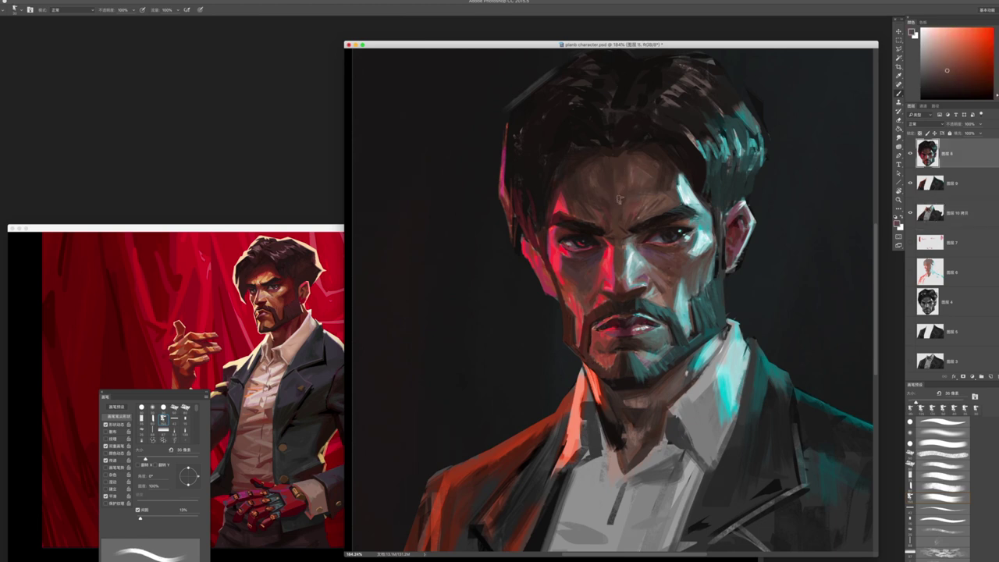
pyautogui.keyDown('alt'); pyautogui.click(660, 191); pyautogui.keyUp('alt')
pyautogui.keyDown('alt'); pyautogui.click(654, 184); pyautogui.keyUp('alt')
pyautogui.scroll(-5, 616, 205)
pyautogui.scroll(5, 670, 275)
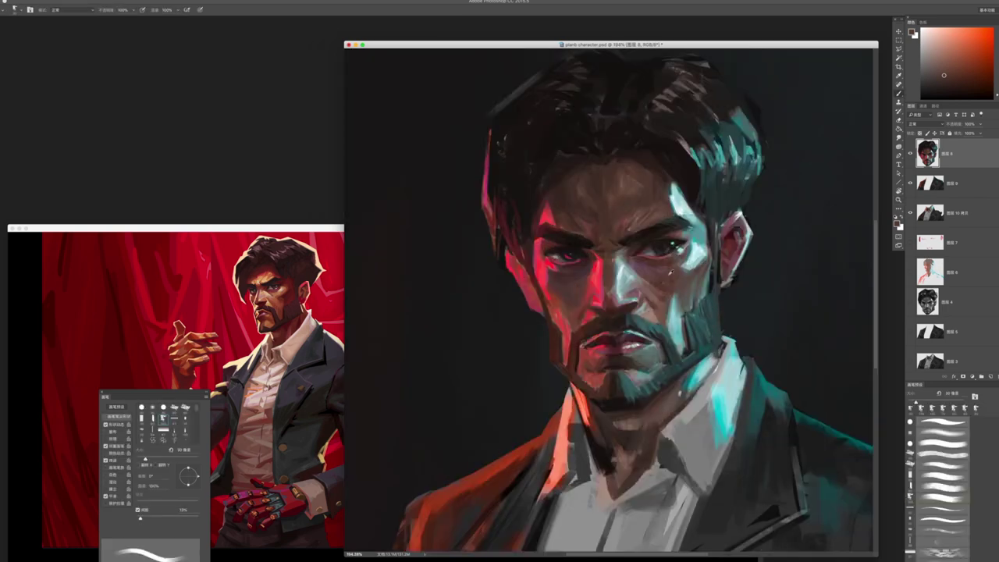
# - Blend the skin between the nose bridge and the teal-lit eye with sampled mauve tones and a smaller brush
pyautogui.scroll(3, 668, 272)
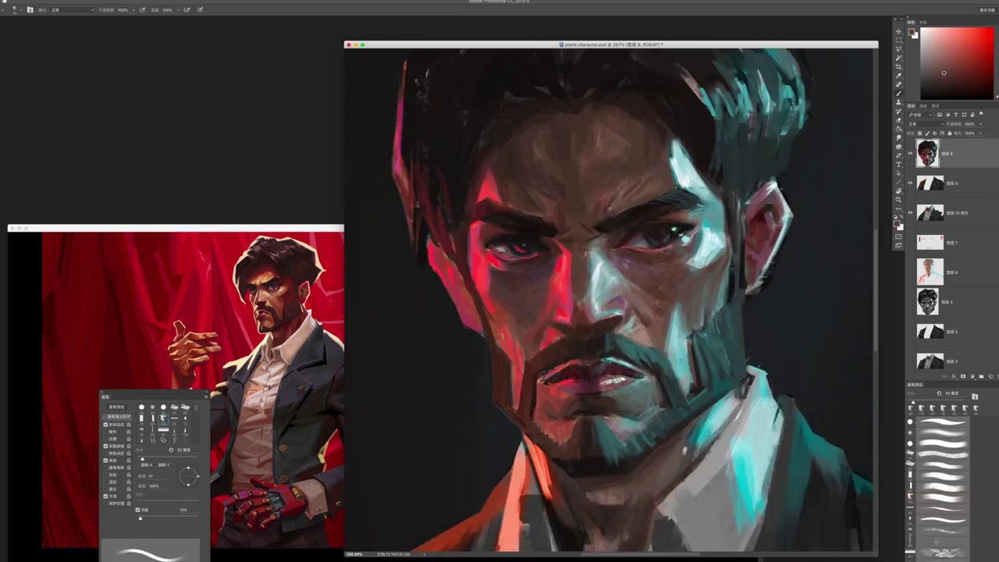
pyautogui.keyDown('alt'); pyautogui.click(629, 263); pyautogui.keyUp('alt')
pyautogui.press('[')
pyautogui.keyDown('alt'); pyautogui.click(627, 252); pyautogui.keyUp('alt')
pyautogui.press('[')
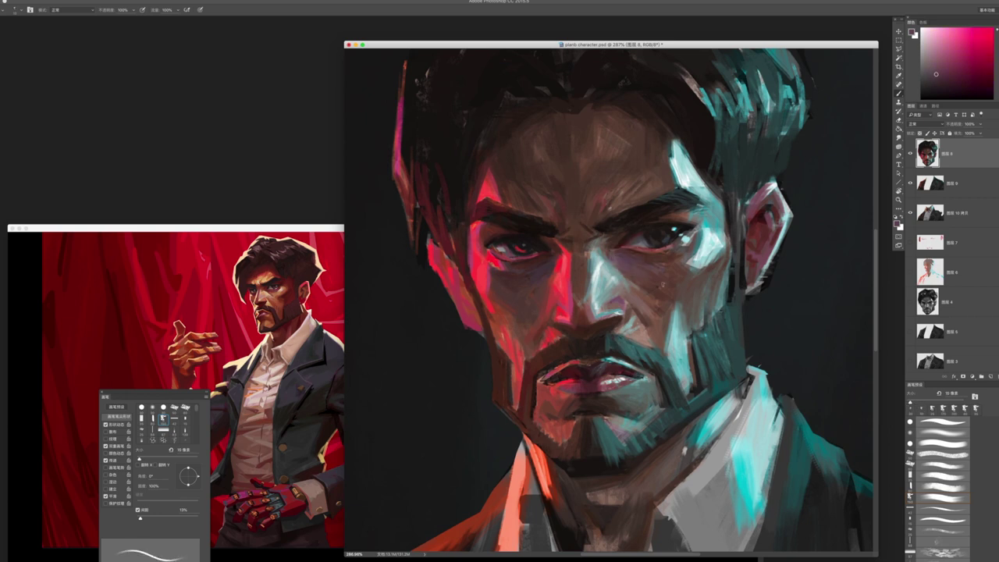
pyautogui.keyDown('alt'); pyautogui.click(629, 264); pyautogui.keyUp('alt')
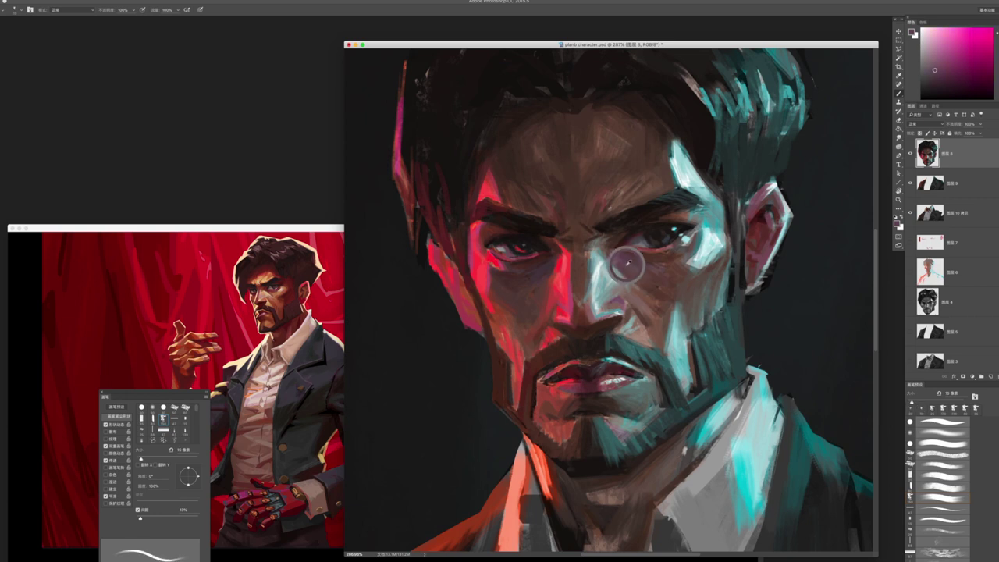
# - Sharpen the lower lid and inner corner of the teal-lit eye with a sampled dark reddish tone and a 4 px brush
pyautogui.keyDown('alt'); pyautogui.click(621, 254); pyautogui.keyUp('alt')
pyautogui.press('[')
pyautogui.keyDown('alt'); pyautogui.click(642, 251); pyautogui.keyUp('alt')
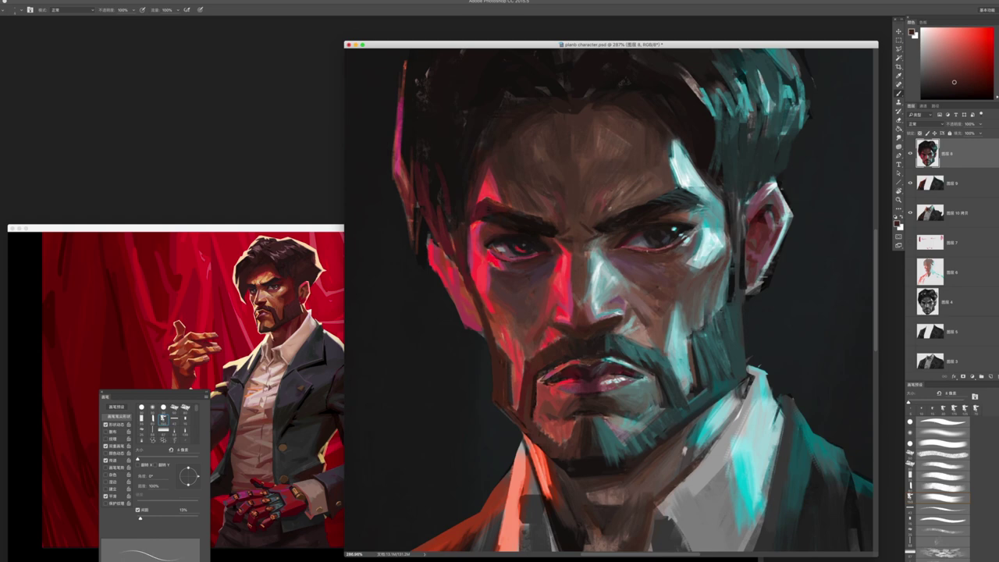
pyautogui.press('z')
pyautogui.moveTo(652, 274)
pyautogui.mouseDown()
pyautogui.moveTo(627, 285)
pyautogui.moveTo(637, 309)
pyautogui.moveTo(672, 309)
pyautogui.mouseUp()
pyautogui.press('b')
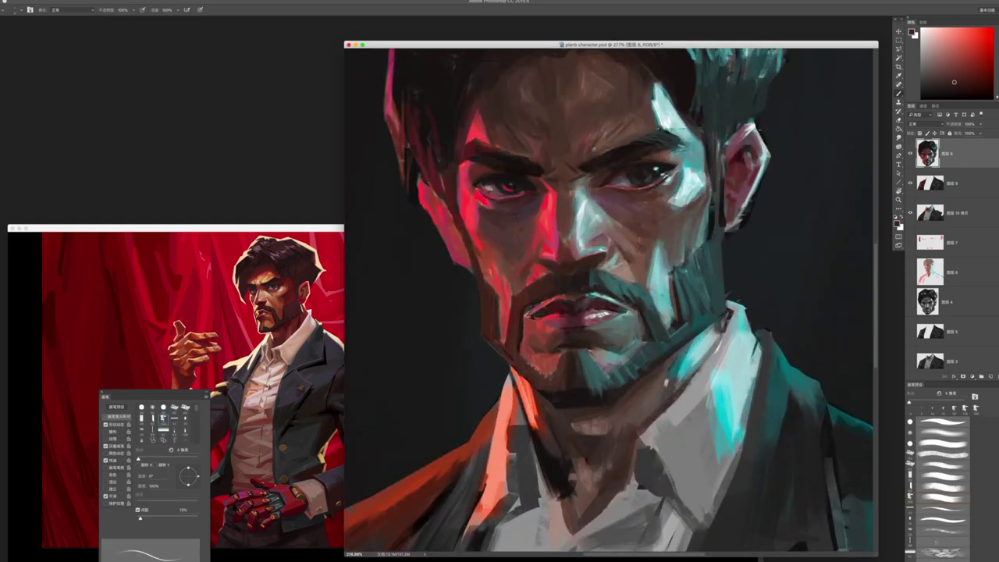
# - Blend the teal-lit cheek beside the nose with sampled grey-brown and mauve tones, enlarging the brush to 10 px
pyautogui.keyDown('alt'); pyautogui.click(608, 263); pyautogui.keyUp('alt')
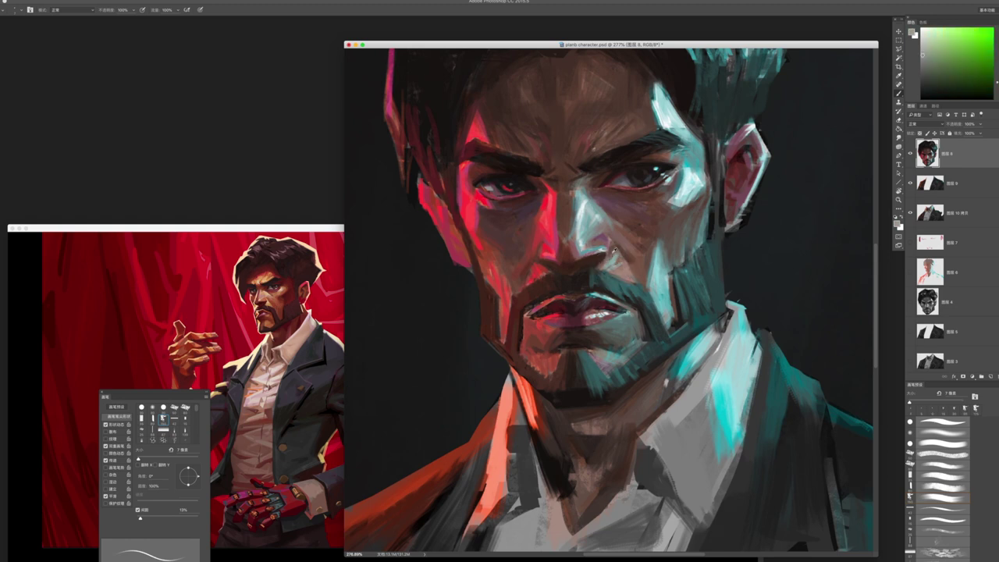
pyautogui.keyDown('alt'); pyautogui.click(614, 250); pyautogui.keyUp('alt')
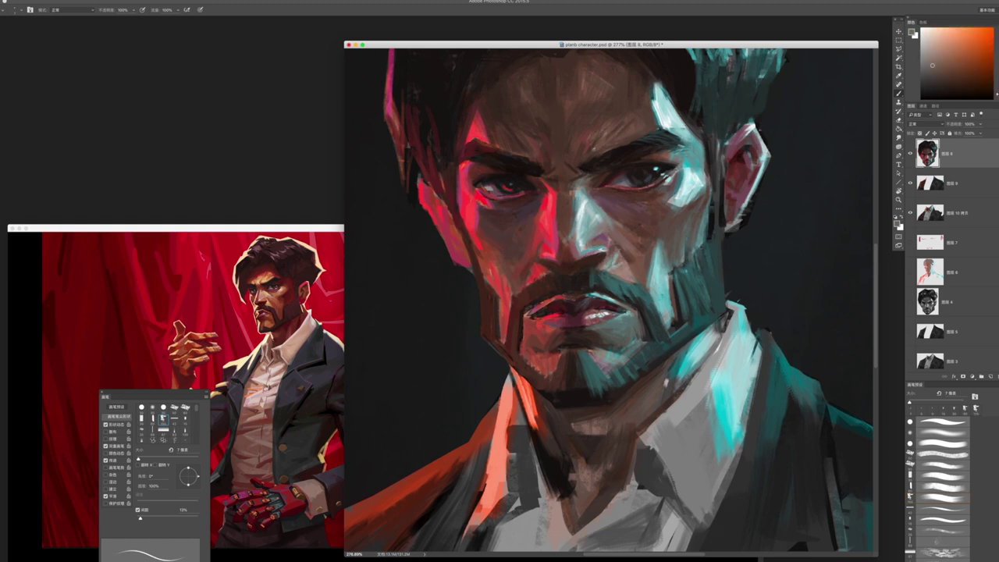
pyautogui.keyDown('alt'); pyautogui.click(634, 241); pyautogui.keyUp('alt')
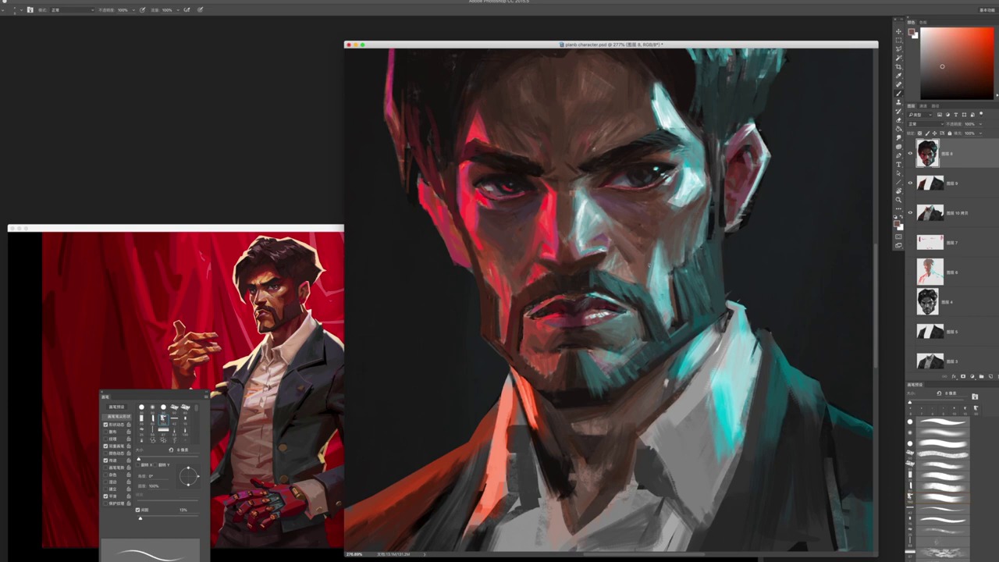
pyautogui.keyDown('alt'); pyautogui.click(629, 242); pyautogui.keyUp('alt')
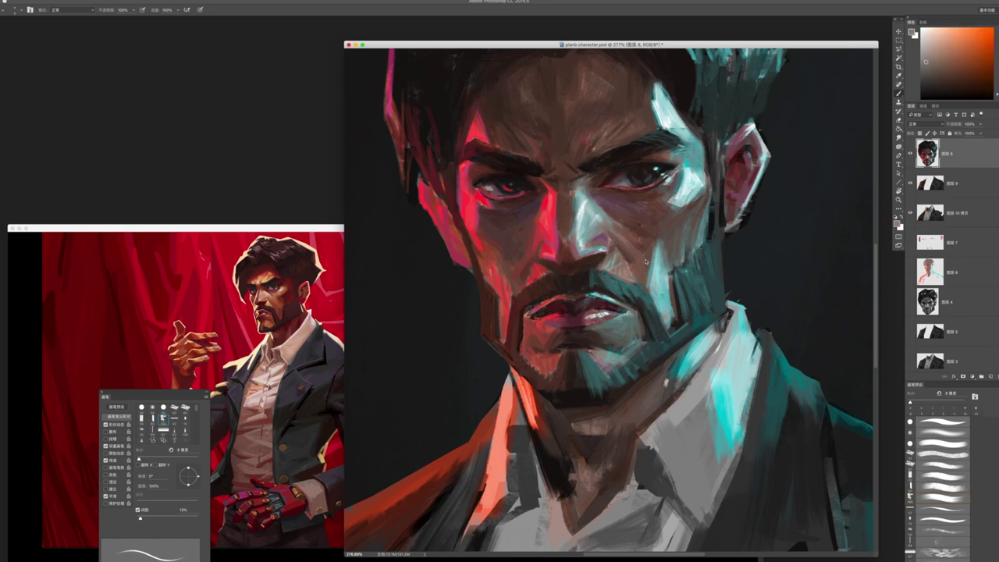
pyautogui.keyDown('alt'); pyautogui.click(636, 236); pyautogui.keyUp('alt')
pyautogui.keyDown('alt'); pyautogui.click(629, 235); pyautogui.keyUp('alt')
pyautogui.keyDown('alt'); pyautogui.click(640, 223); pyautogui.keyUp('alt')
pyautogui.press(']')
pyautogui.keyDown('alt'); pyautogui.click(651, 221); pyautogui.keyUp('alt')
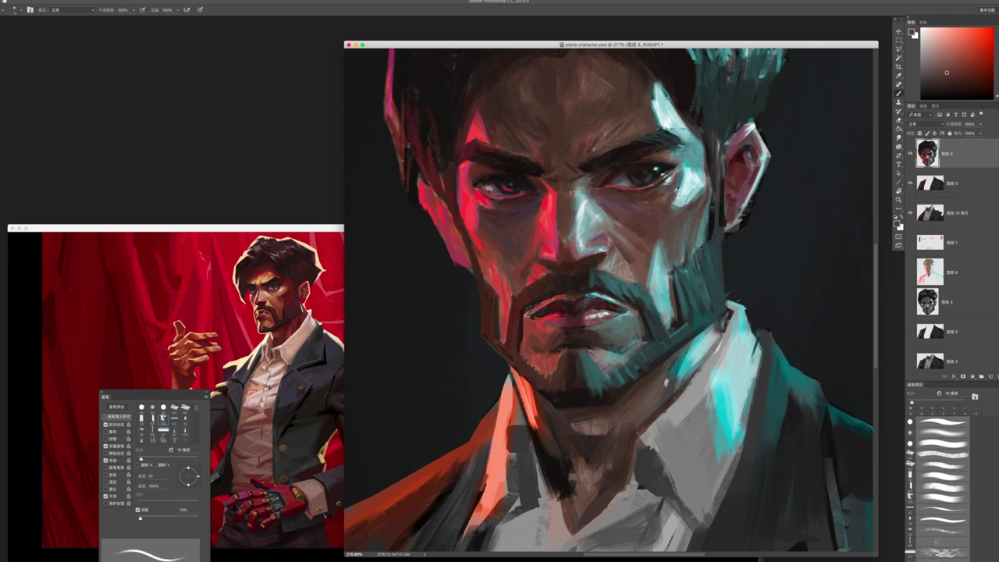
# - Smooth the skin under both eyes with sampled reddish-brown tones and a 10 px brush
pyautogui.keyDown('alt'); pyautogui.click(673, 186); pyautogui.keyUp('alt')
pyautogui.keyDown('alt'); pyautogui.click(665, 204); pyautogui.keyUp('alt')
pyautogui.keyDown('alt'); pyautogui.click(660, 202); pyautogui.keyUp('alt')
pyautogui.keyDown('alt'); pyautogui.click(678, 176); pyautogui.keyUp('alt')
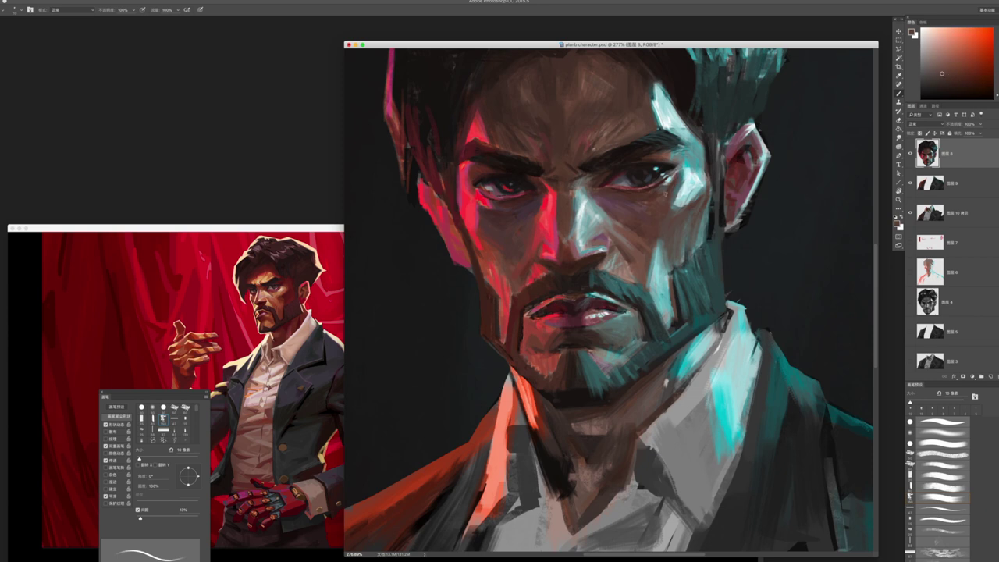
pyautogui.keyDown('alt'); pyautogui.click(483, 207); pyautogui.keyUp('alt')
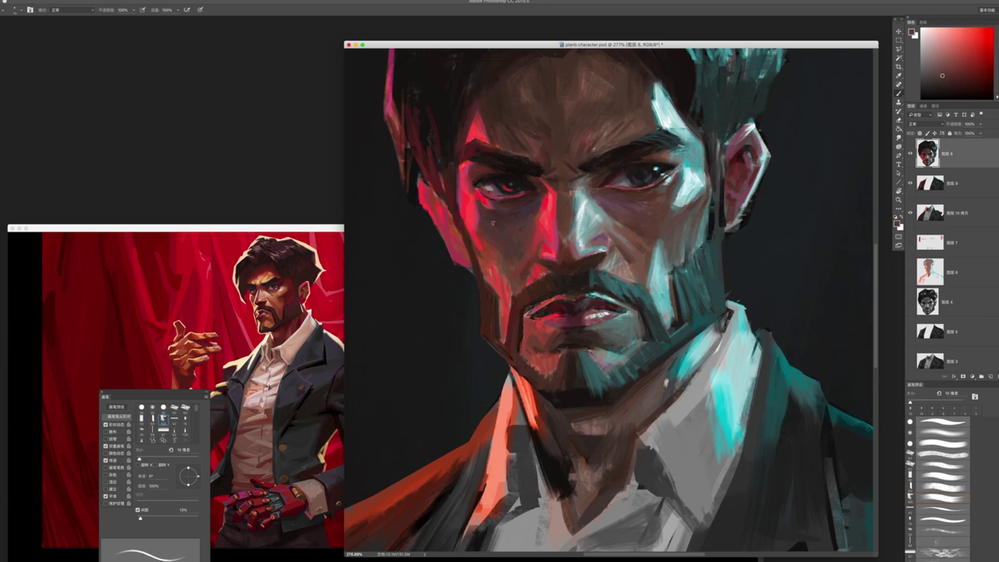
# - Repaint the dark hair mass on top of the head with sampled dark browns and a larger brush
pyautogui.press('z')
pyautogui.scroll(-5, 482, 226)
pyautogui.scroll(-2, 509, 285)
pyautogui.scroll(4, 523, 231)
pyautogui.press('b')
pyautogui.keyDown('alt'); pyautogui.click(563, 173); pyautogui.keyUp('alt')
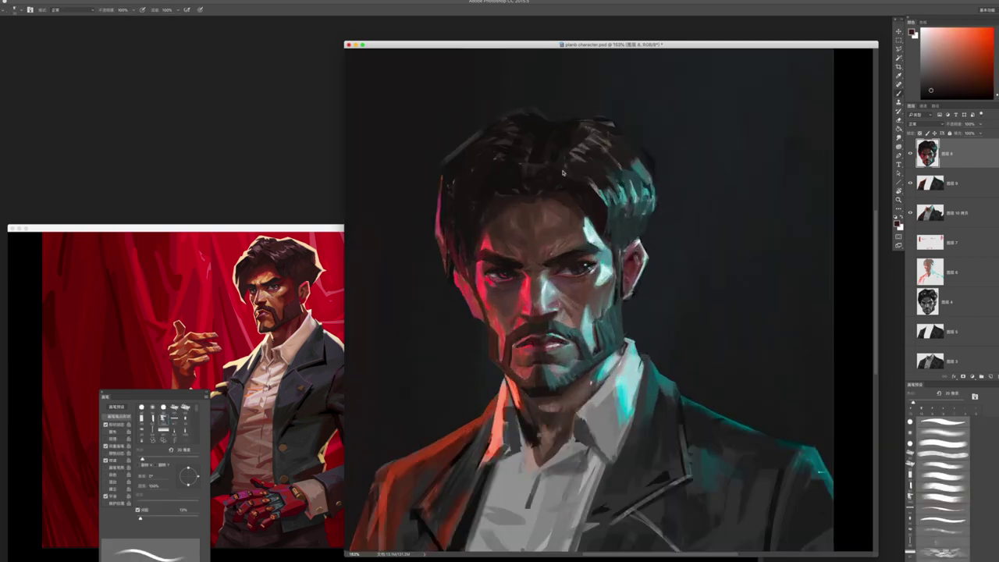
pyautogui.keyDown('alt'); pyautogui.click(519, 166); pyautogui.keyUp('alt')
pyautogui.press(']')
pyautogui.press(']')
pyautogui.press(']')
pyautogui.press(']')
pyautogui.press(']')
pyautogui.press(']')
pyautogui.keyDown('alt'); pyautogui.click(600, 142); pyautogui.keyUp('alt')
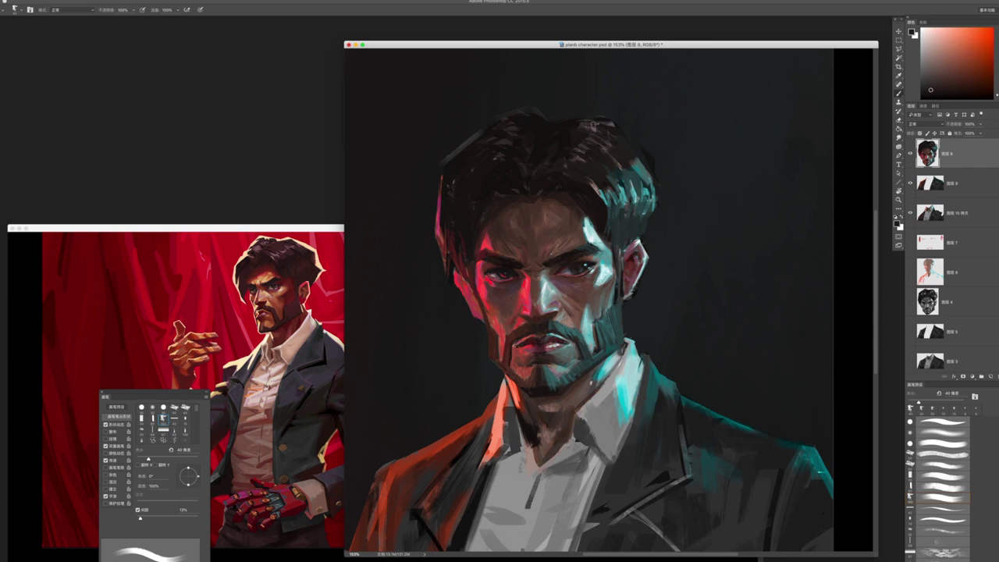
# - Erase along the outer edge of the teal-lit hair and rework the strands there with sampled dark tones
pyautogui.keyDown('alt'); pyautogui.click(565, 133); pyautogui.keyUp('alt')
pyautogui.press('e')
pyautogui.moveTo(658, 205)
pyautogui.mouseDown()
pyautogui.moveTo(623, 217)
pyautogui.moveTo(647, 202)
pyautogui.mouseUp()
pyautogui.press('b')
pyautogui.keyDown('alt'); pyautogui.click(617, 213); pyautogui.keyUp('alt')
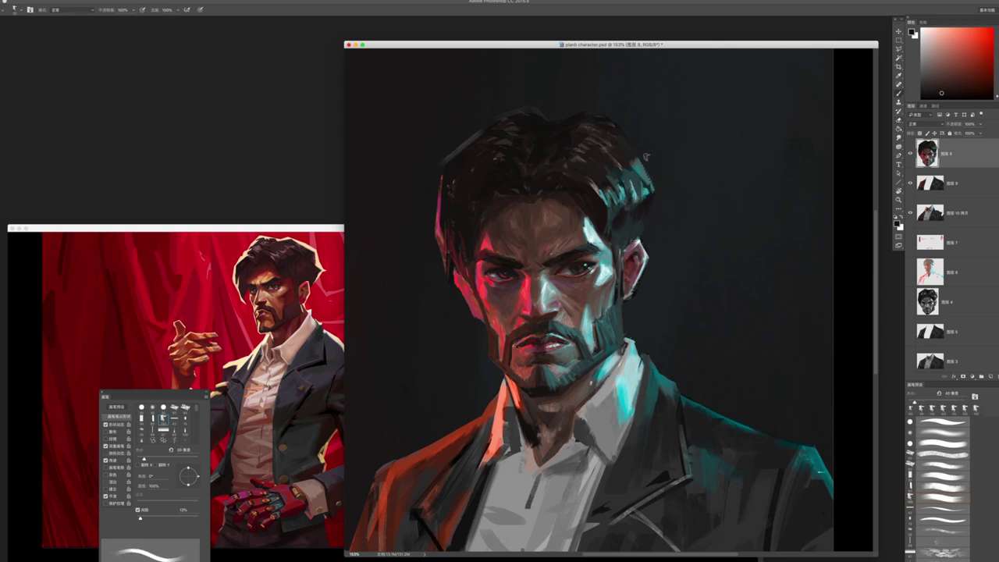
pyautogui.keyDown('alt'); pyautogui.click(621, 172); pyautogui.keyUp('alt')
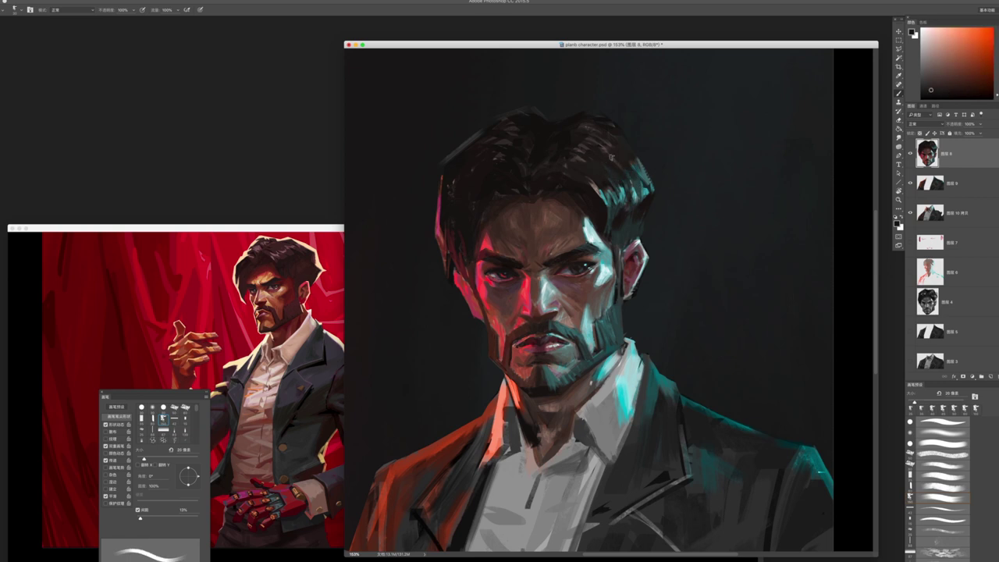
# - Tone down the red-lit side of the hair with sampled dark crimson and a 10 px brush
pyautogui.keyDown('alt'); pyautogui.click(547, 162); pyautogui.keyUp('alt')
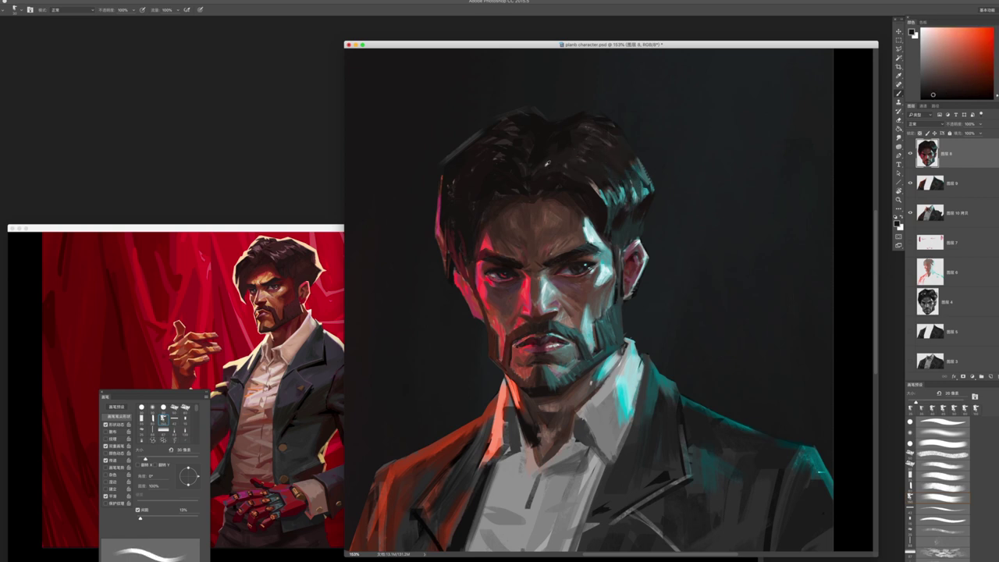
pyautogui.keyDown('alt'); pyautogui.click(453, 213); pyautogui.keyUp('alt')
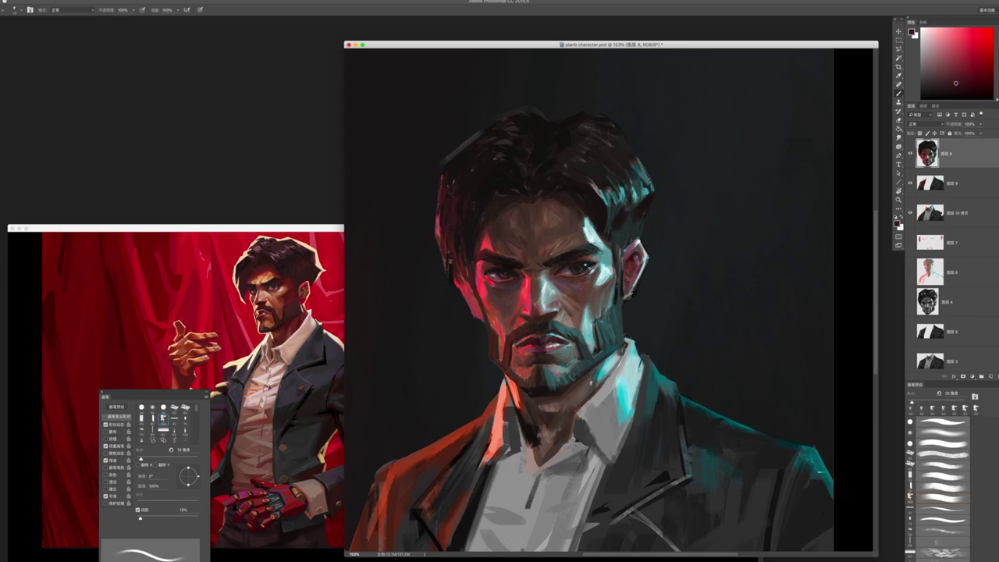
pyautogui.moveTo(454, 256); pyautogui.dragTo(464, 284)
# - Repaint the red-lit edge of the shirt collar with a sampled salmon tone shifted towards pink-red
pyautogui.press('z')
pyautogui.moveTo(508, 322); pyautogui.dragTo(460, 323)
pyautogui.moveTo(471, 362); pyautogui.dragTo(516, 342)
pyautogui.press('b')
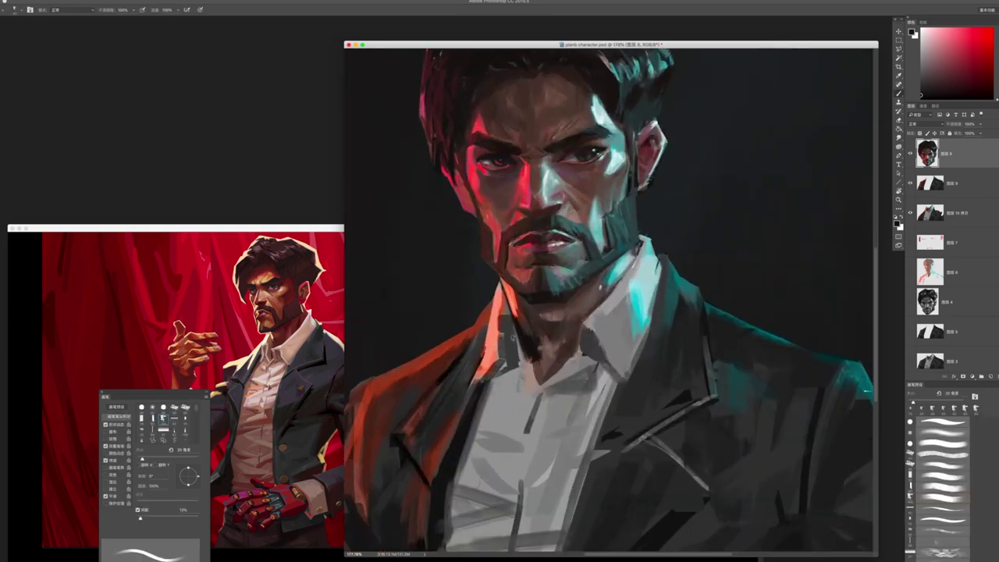
pyautogui.keyDown('alt'); pyautogui.click(494, 341); pyautogui.keyUp('alt')
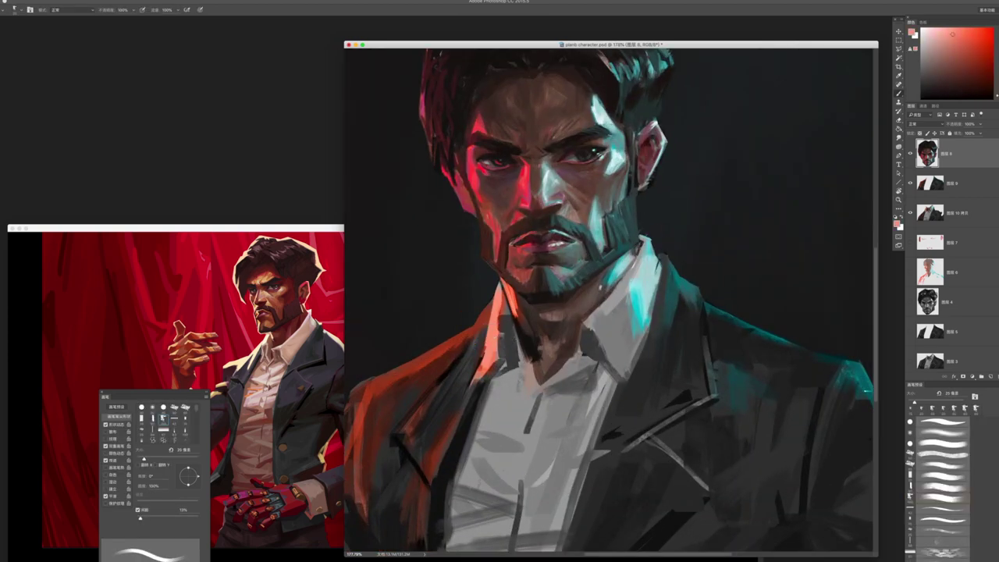
pyautogui.press(']')
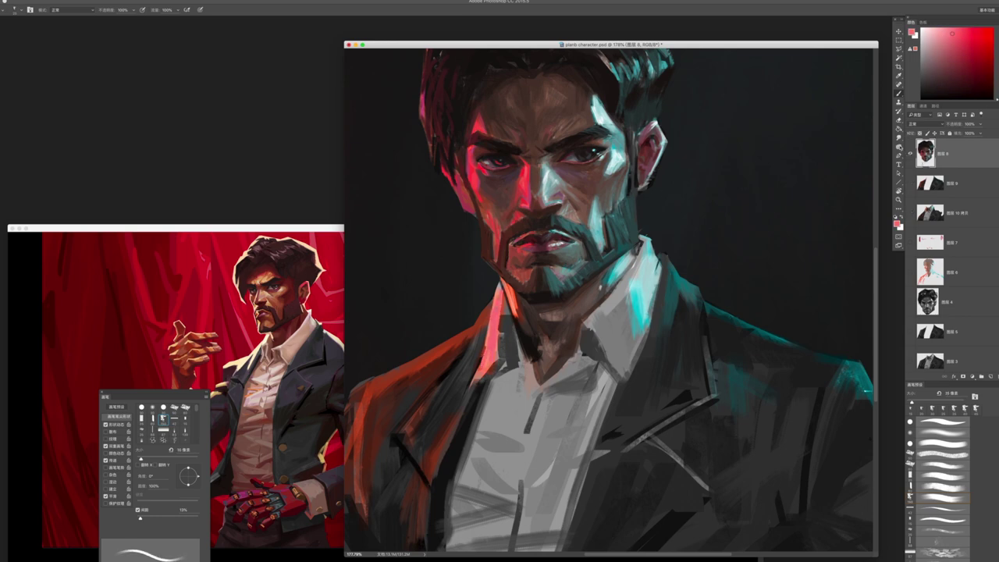
# - Isolate the face layer, lasso the pink collar stroke and transfer it to 图层 10 拷贝
pyautogui.keyDown('alt'); pyautogui.click(910, 154); pyautogui.keyUp('alt')
pyautogui.press('l')
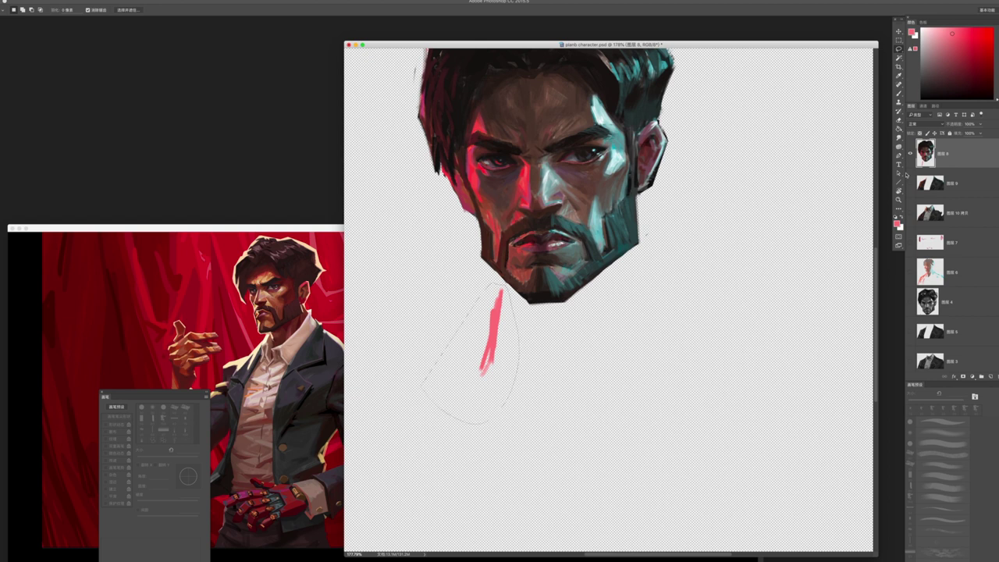
pyautogui.keyDown('alt'); pyautogui.click(909, 153); pyautogui.keyUp('alt')
pyautogui.click(952, 212)
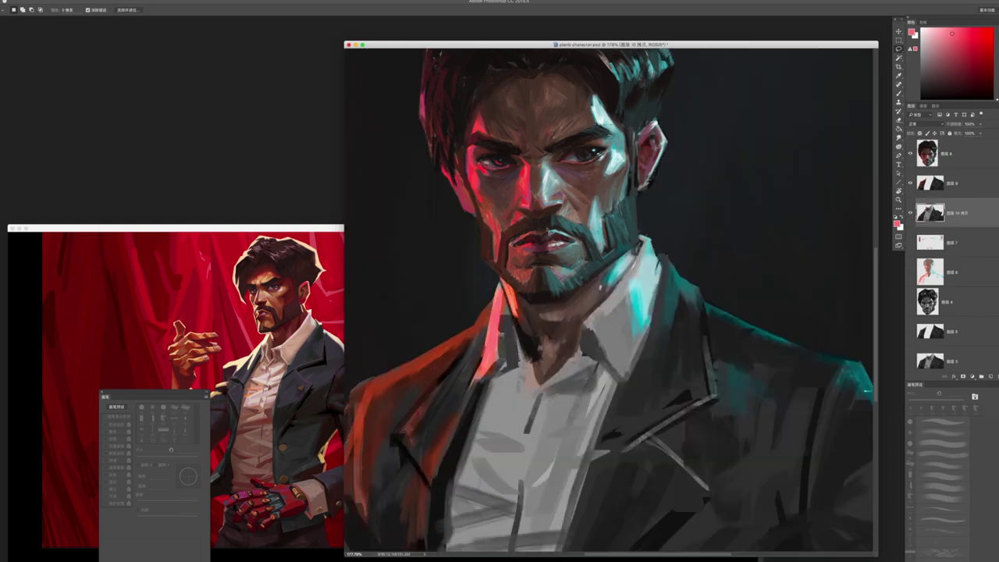
# - Paint a red light strip down the inner collar beside the neck on 图层 10 拷贝, using reds sampled from the portrait
pyautogui.press('b')
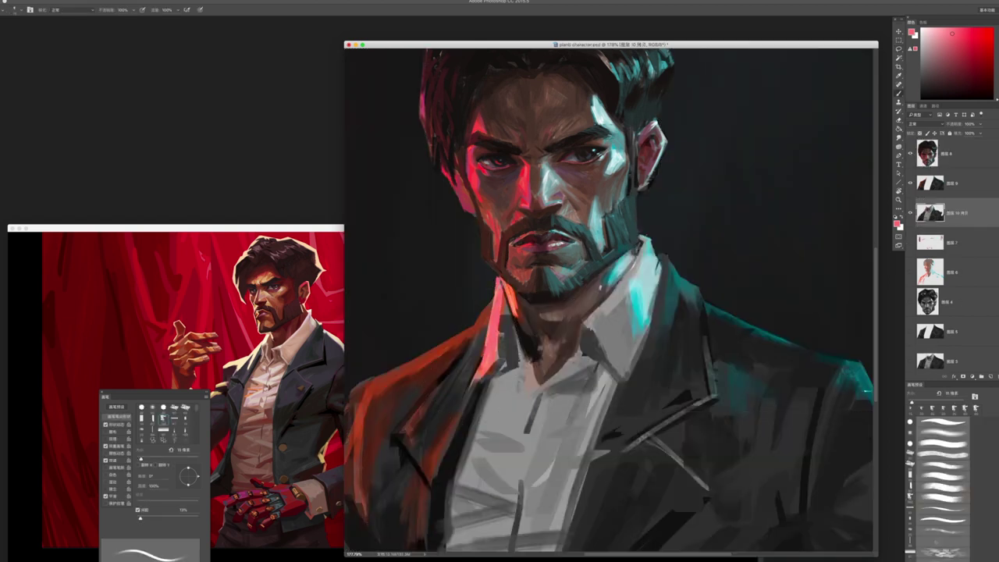
pyautogui.keyDown('alt'); pyautogui.click(473, 180); pyautogui.keyUp('alt')
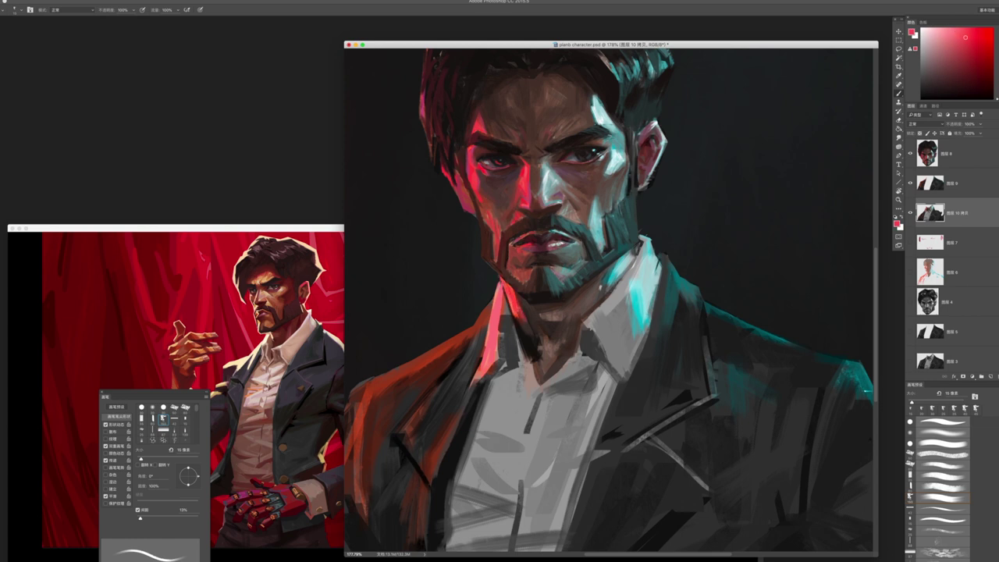
pyautogui.keyDown('alt'); pyautogui.click(512, 301); pyautogui.keyUp('alt')
pyautogui.press(']')
pyautogui.moveTo(511, 301); pyautogui.dragTo(530, 337)
pyautogui.keyDown('alt'); pyautogui.click(508, 290); pyautogui.keyUp('alt')
# - Return to the face layer and refine the red-lit area around the mouth and chin with sampled red tones
pyautogui.press('z')
pyautogui.moveTo(539, 299)
pyautogui.mouseDown()
pyautogui.moveTo(527, 322)
pyautogui.moveTo(562, 297)
pyautogui.moveTo(593, 299)
pyautogui.mouseUp()
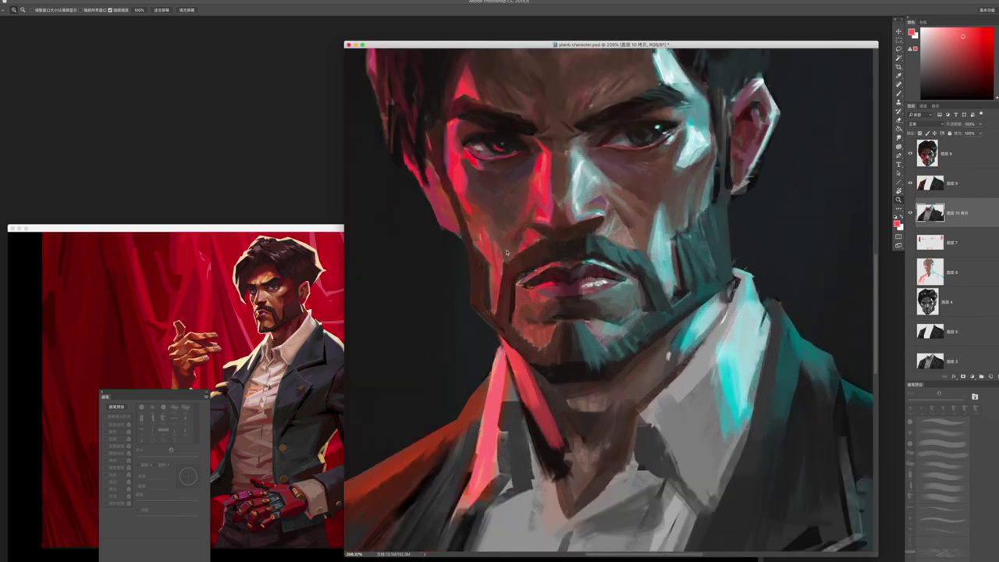
pyautogui.keyDown('ctrl'); pyautogui.click(485, 243); pyautogui.keyUp('ctrl')
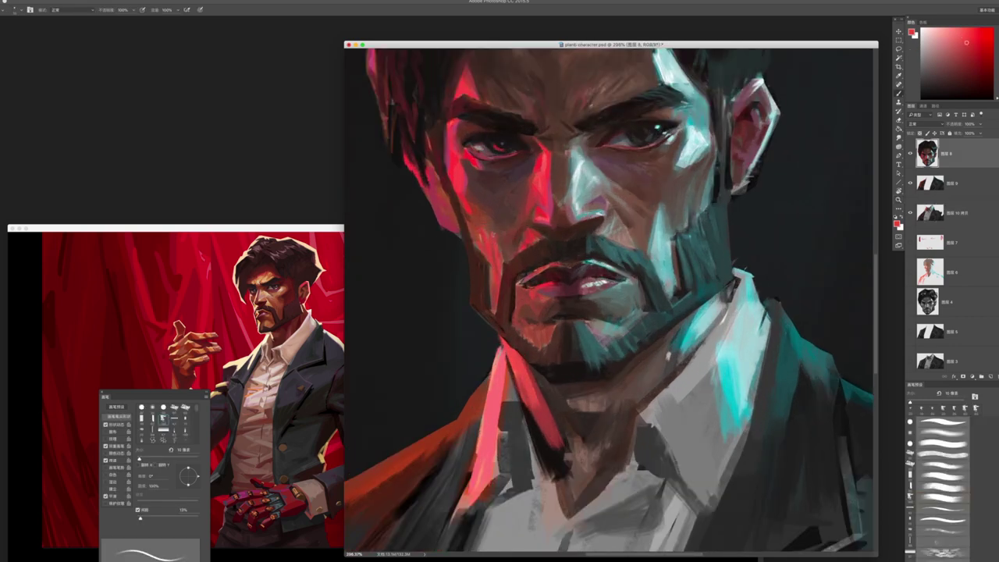
pyautogui.keyDown('alt'); pyautogui.click(507, 237); pyautogui.keyUp('alt')
pyautogui.moveTo(547, 297)
pyautogui.mouseDown()
pyautogui.moveTo(438, 297)
pyautogui.moveTo(530, 294)
pyautogui.mouseUp()
pyautogui.keyDown('alt'); pyautogui.click(521, 291); pyautogui.keyUp('alt')
pyautogui.keyDown('alt'); pyautogui.click(521, 291); pyautogui.keyUp('alt')
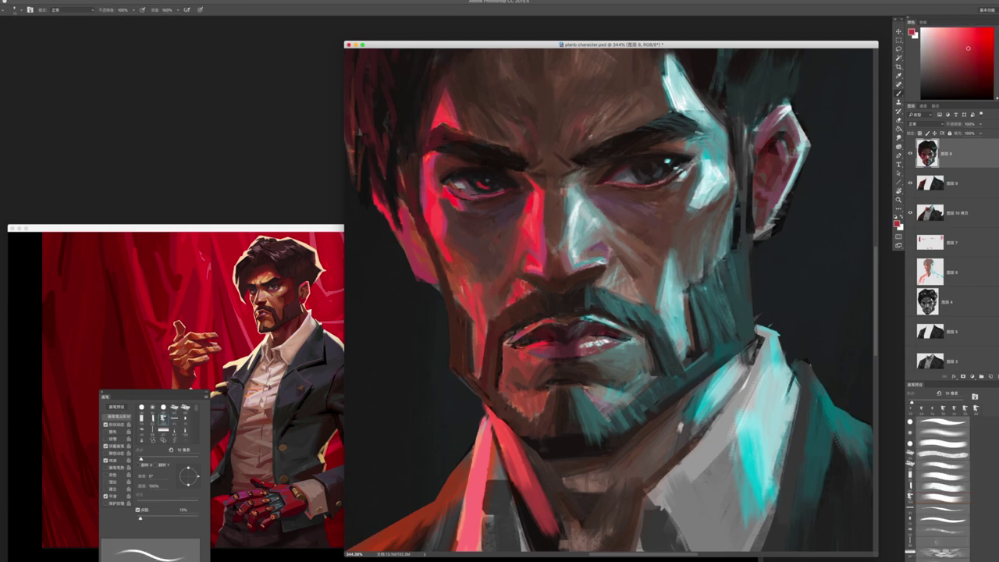
pyautogui.press('[')
# - Subdue the highlights in the upper hair with a sampled dark brown and a 40 px brush
pyautogui.press('z')
pyautogui.moveTo(547, 376)
pyautogui.mouseDown()
pyautogui.moveTo(465, 376)
pyautogui.moveTo(486, 352)
pyautogui.moveTo(479, 346)
pyautogui.moveTo(500, 344)
pyautogui.mouseUp()
pyautogui.moveTo(490, 211); pyautogui.dragTo(522, 205)
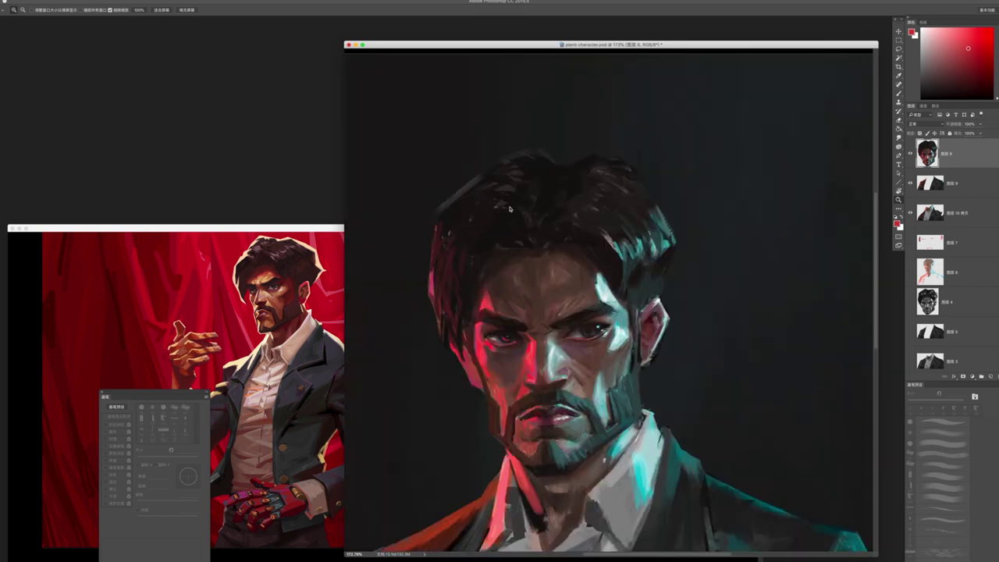
pyautogui.press('b')
pyautogui.keyDown('alt'); pyautogui.click(507, 199); pyautogui.keyUp('alt')
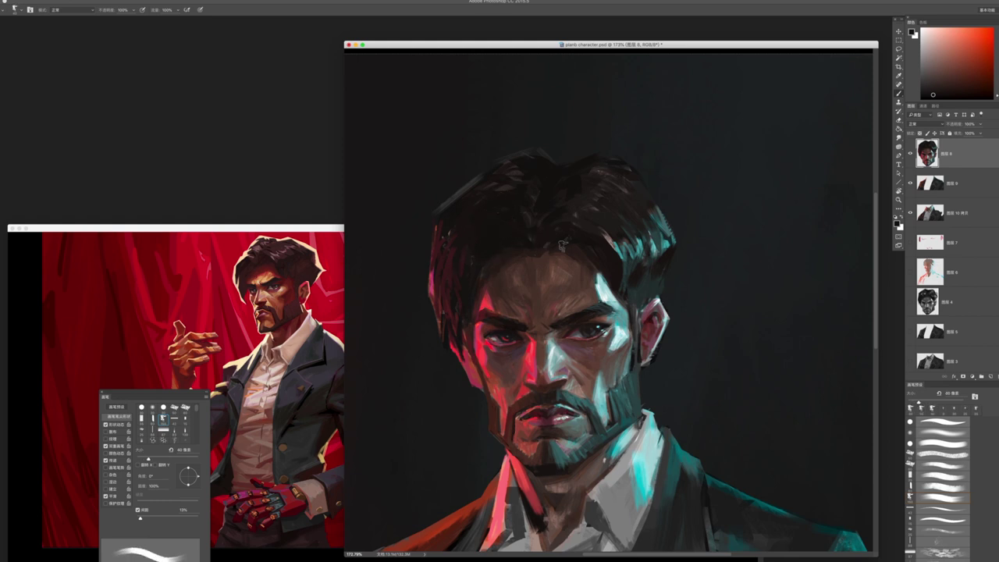
# - Soften the hairline and darken the upper forehead with sampled dark brown tones
pyautogui.keyDown('alt'); pyautogui.click(587, 258); pyautogui.keyUp('alt')
pyautogui.press(']')
pyautogui.keyDown('alt'); pyautogui.click(521, 264); pyautogui.keyUp('alt')
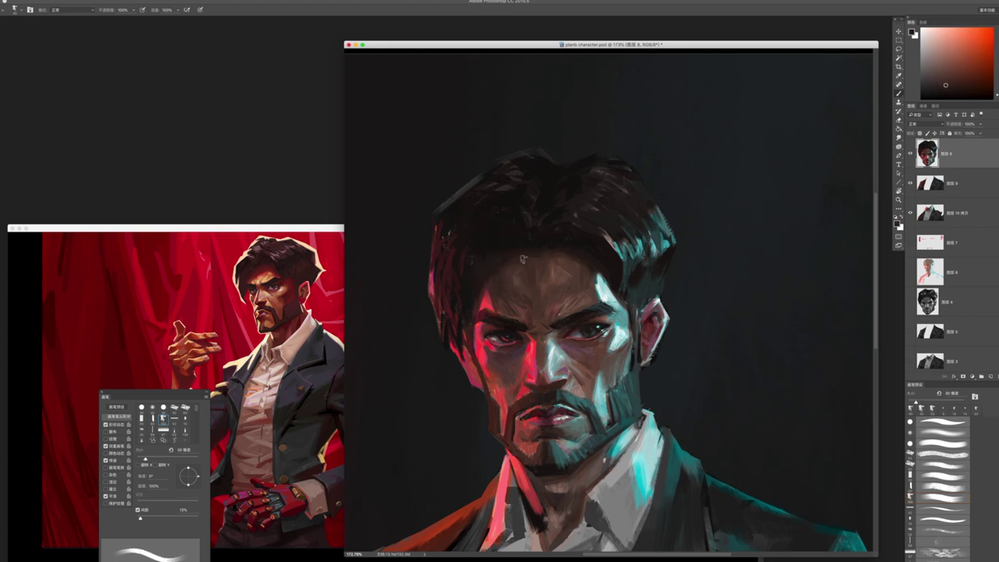
pyautogui.keyDown('alt'); pyautogui.click(499, 262); pyautogui.keyUp('alt')
pyautogui.press('z')
pyautogui.moveTo(576, 240)
pyautogui.mouseDown()
pyautogui.moveTo(559, 305)
pyautogui.moveTo(579, 301)
pyautogui.mouseUp()
pyautogui.moveTo(576, 157); pyautogui.dragTo(508, 254)
pyautogui.press('b')
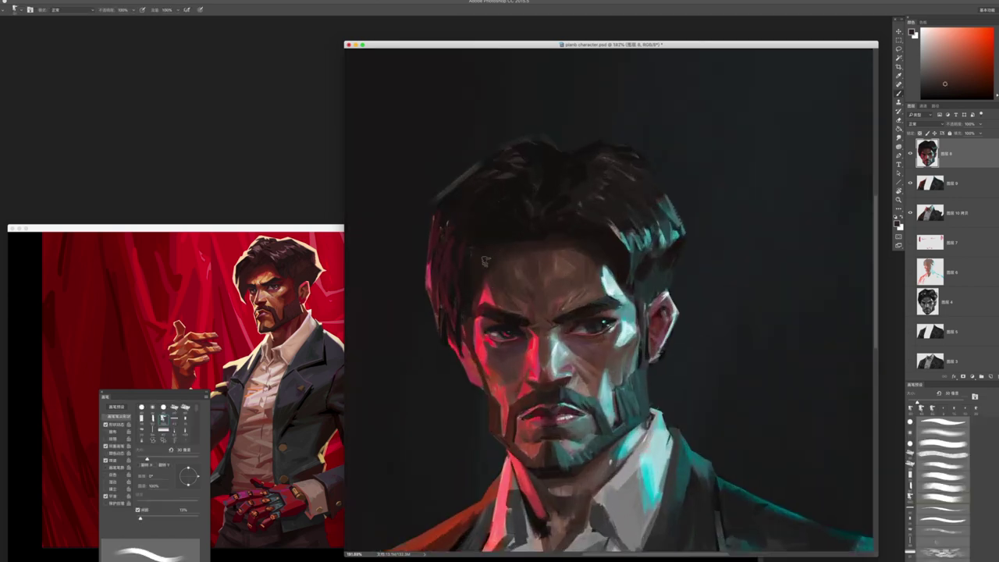
pyautogui.keyDown('alt'); pyautogui.click(579, 248); pyautogui.keyUp('alt')
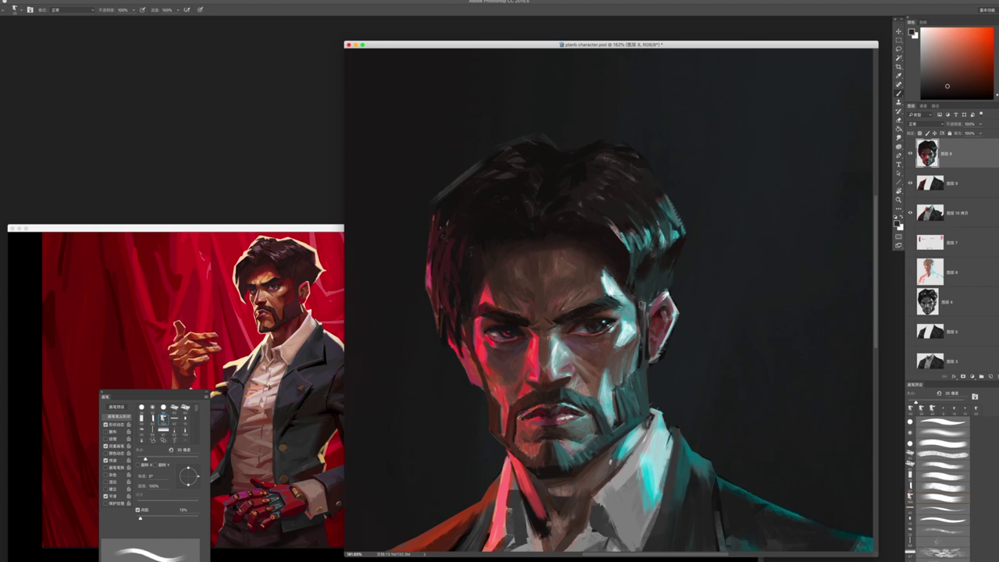
# - Paint a teal light stroke on the neck beside the teal-lit collar with sampled teal tones and a 10 px brush
pyautogui.press('z')
pyautogui.moveTo(593, 242); pyautogui.dragTo(531, 239)
pyautogui.moveTo(602, 243)
pyautogui.mouseDown()
pyautogui.moveTo(581, 238)
pyautogui.moveTo(563, 260)
pyautogui.moveTo(603, 260)
pyautogui.mouseUp()
pyautogui.press('b')
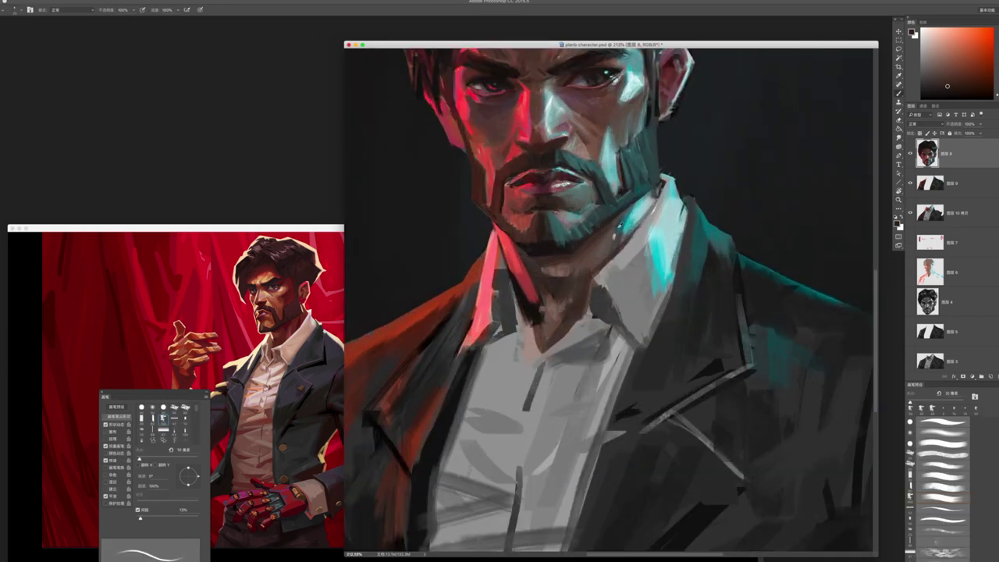
pyautogui.keyDown('alt'); pyautogui.click(638, 220); pyautogui.keyUp('alt')
pyautogui.keyDown('alt'); pyautogui.click(636, 216); pyautogui.keyUp('alt')
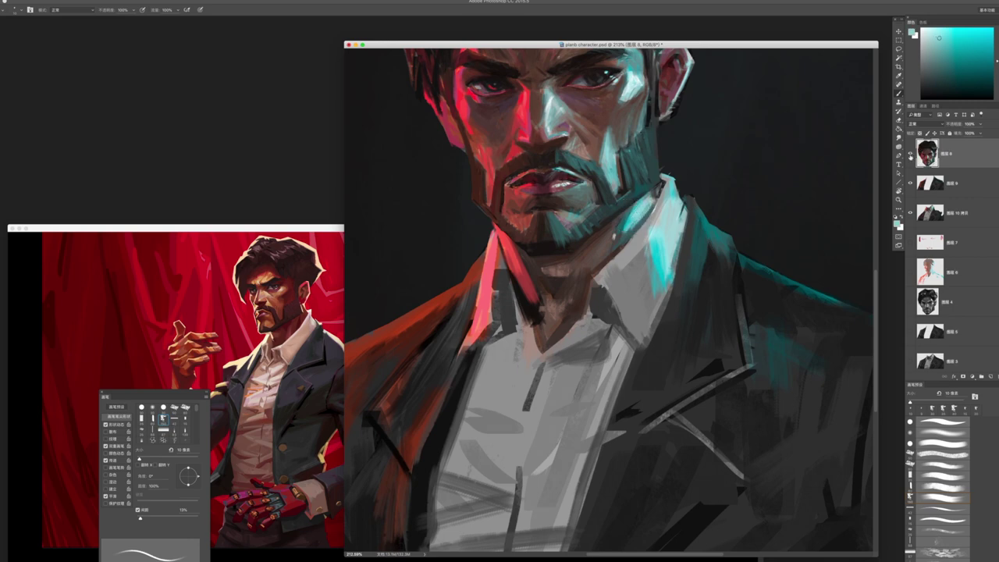
# - Isolate the face layer, lasso the teal neck stroke and transfer it to 图层 10 拷贝
pyautogui.keyDown('alt'); pyautogui.click(910, 154); pyautogui.keyUp('alt')
pyautogui.press('l')
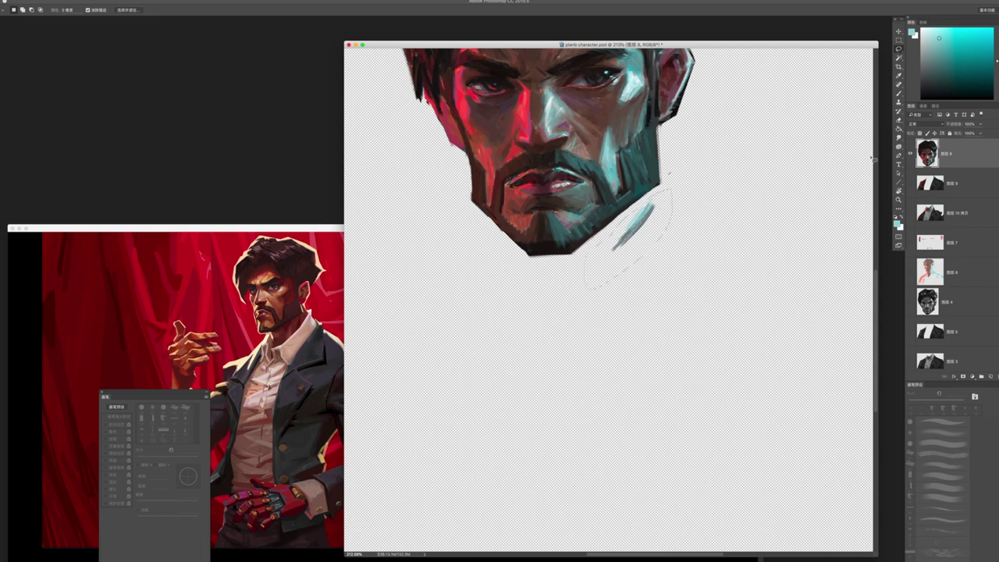
pyautogui.keyDown('alt'); pyautogui.click(910, 153); pyautogui.keyUp('alt')
pyautogui.click(949, 212)
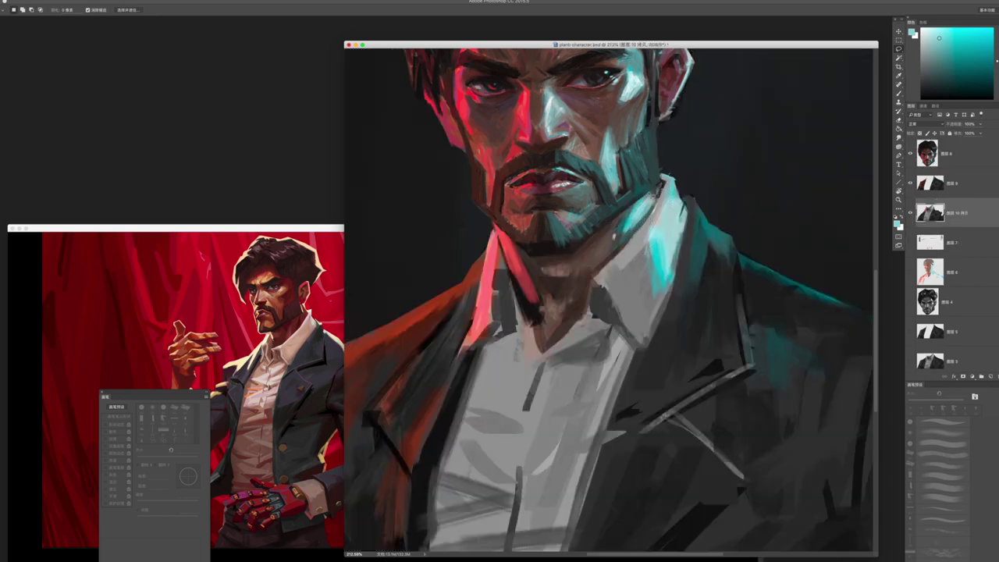
# - Paint a small teal accent on the middle of the neck with a sampled teal and a 10 px brush
pyautogui.press('b')
pyautogui.keyDown('alt'); pyautogui.click(616, 124); pyautogui.keyUp('alt')
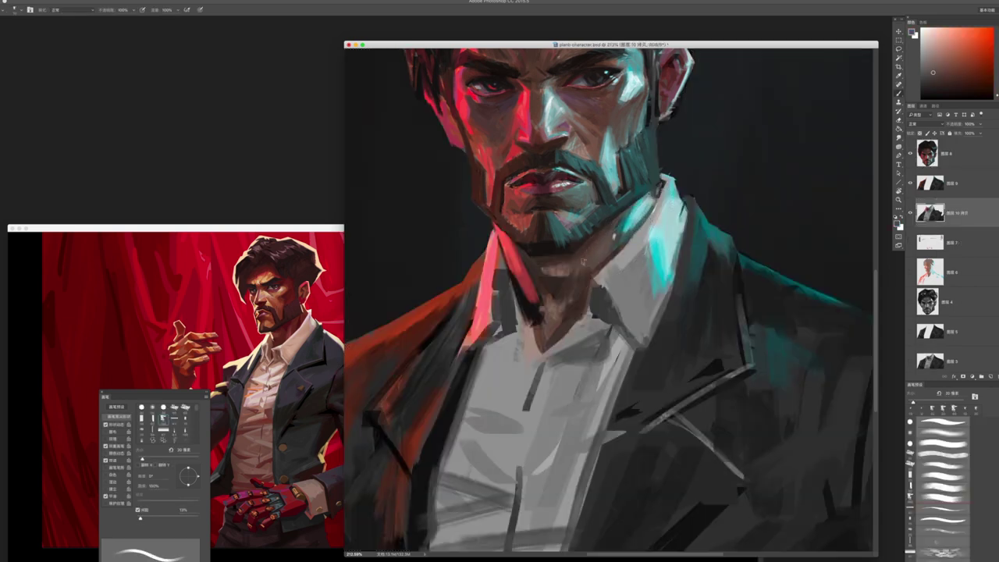
pyautogui.keyDown('alt'); pyautogui.click(588, 247); pyautogui.keyUp('alt')
pyautogui.keyDown('alt'); pyautogui.click(563, 271); pyautogui.keyUp('alt')
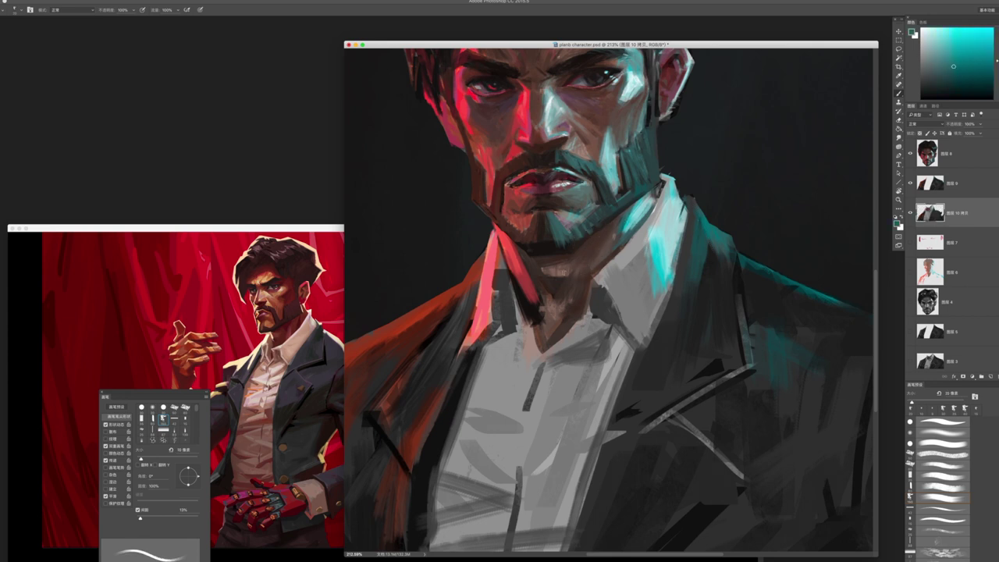
pyautogui.keyDown('alt'); pyautogui.click(562, 263); pyautogui.keyUp('alt')
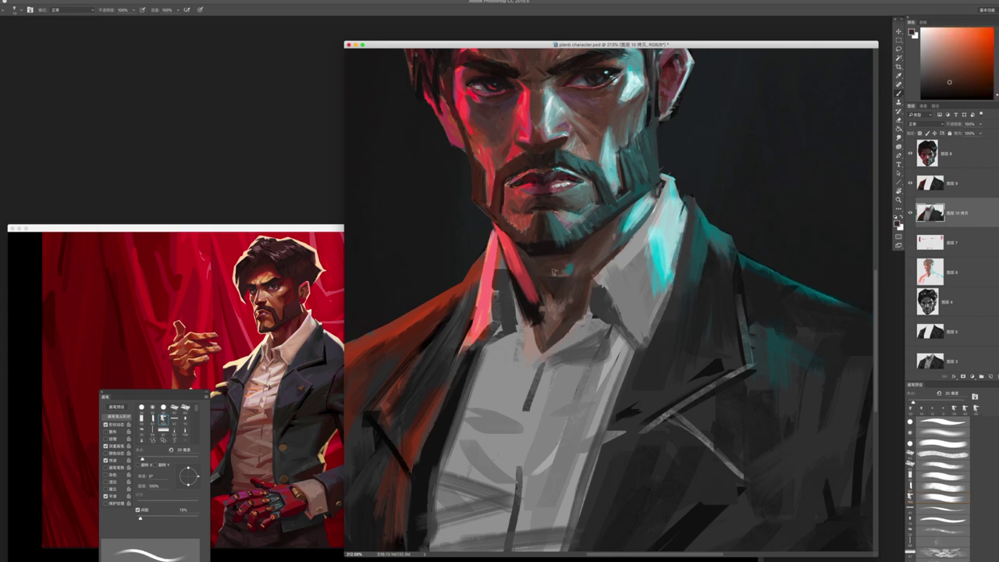
# - Deepen the neck shadow under the jaw and beside the teal-lit collar with sampled dark browns and a 20 px brush
pyautogui.keyDown('alt'); pyautogui.click(524, 244); pyautogui.keyUp('alt')
pyautogui.keyDown('alt'); pyautogui.click(522, 242); pyautogui.keyUp('alt')
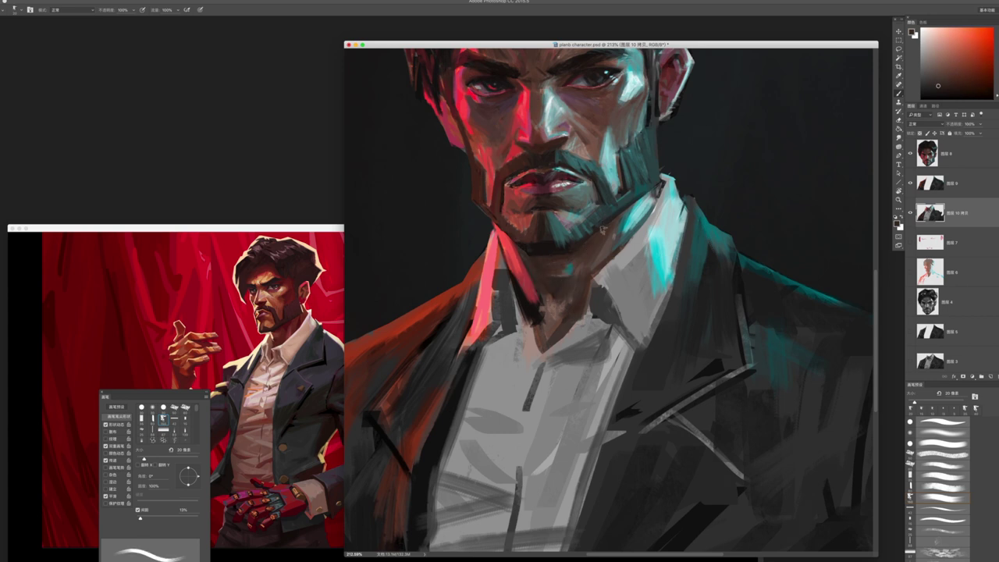
pyautogui.moveTo(586, 244); pyautogui.dragTo(589, 269)
pyautogui.moveTo(603, 234); pyautogui.dragTo(596, 266)
pyautogui.moveTo(539, 282)
pyautogui.mouseDown()
pyautogui.moveTo(549, 300)
pyautogui.moveTo(534, 308)
pyautogui.moveTo(531, 326)
pyautogui.mouseUp()
# - Narrow and soften the red light stroke on the neck with reddish and dark browns sampled from the painting
pyautogui.keyDown('alt'); pyautogui.click(508, 151); pyautogui.keyUp('alt')
pyautogui.keyDown('alt'); pyautogui.click(523, 304); pyautogui.keyUp('alt')
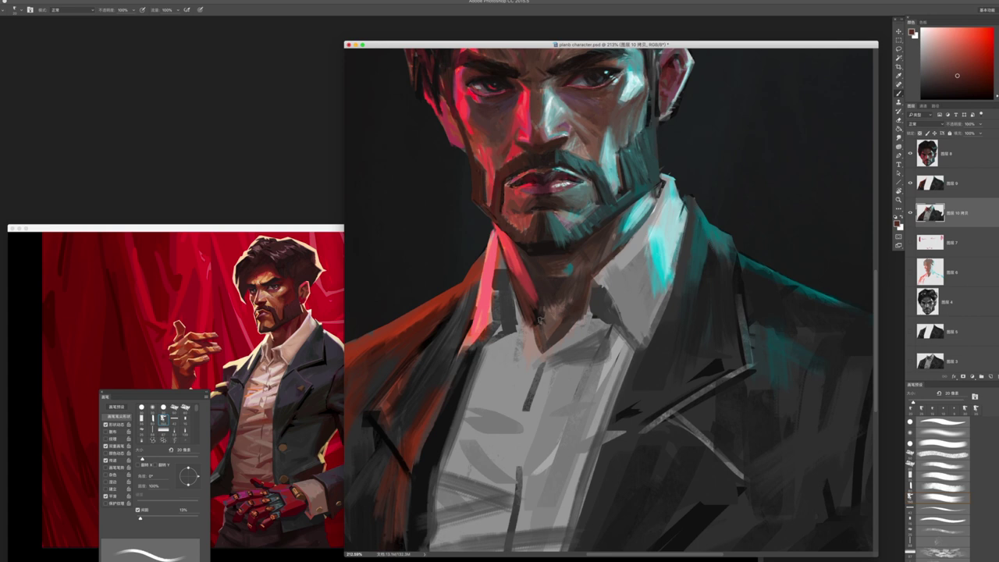
pyautogui.keyDown('alt'); pyautogui.click(541, 149); pyautogui.keyUp('alt')
pyautogui.moveTo(500, 246)
pyautogui.mouseDown()
pyautogui.moveTo(517, 281)
pyautogui.moveTo(424, 192)
pyautogui.mouseUp()
pyautogui.press('z')
pyautogui.moveTo(546, 343); pyautogui.dragTo(624, 336)
pyautogui.press('b')
pyautogui.keyDown('alt'); pyautogui.click(520, 292); pyautogui.keyUp('alt')
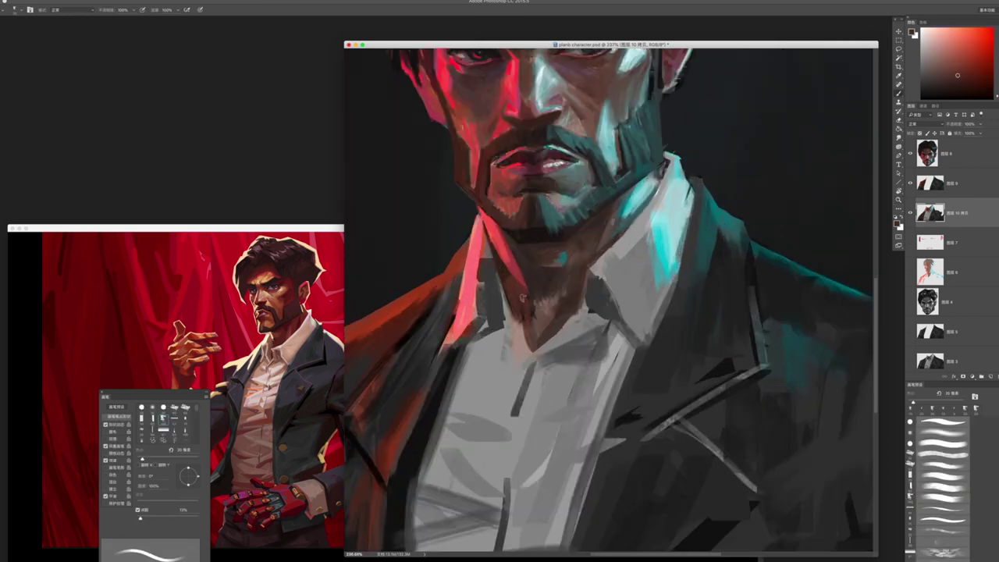
pyautogui.keyDown('alt'); pyautogui.click(524, 266); pyautogui.keyUp('alt')
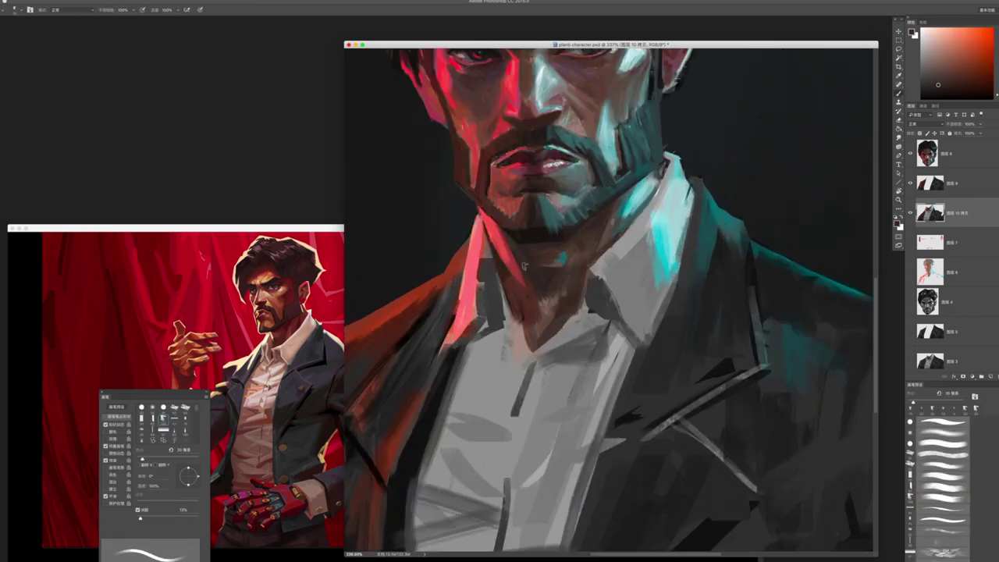
# - Blend the throat and the base of the neck above the shirt opening with sampled browns and 10 to 20 px brushes
pyautogui.keyDown('alt'); pyautogui.click(536, 315); pyautogui.keyUp('alt')
pyautogui.moveTo(534, 319)
pyautogui.mouseDown()
pyautogui.moveTo(550, 336)
pyautogui.moveTo(569, 311)
pyautogui.moveTo(557, 326)
pyautogui.mouseUp()
pyautogui.keyDown('alt'); pyautogui.click(529, 323); pyautogui.keyUp('alt')
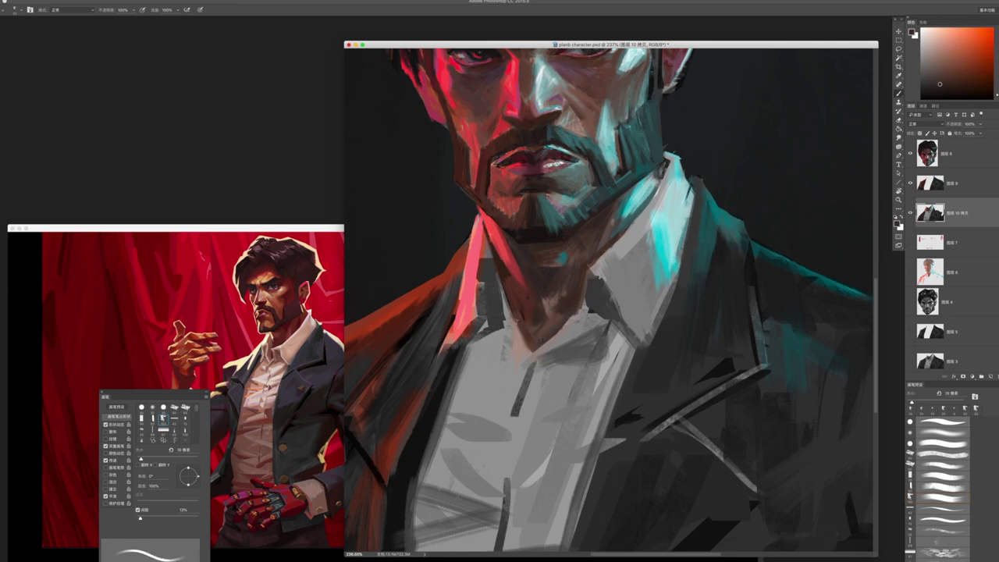
pyautogui.keyDown('alt'); pyautogui.click(564, 301); pyautogui.keyUp('alt')
pyautogui.keyDown('alt'); pyautogui.click(536, 290); pyautogui.keyUp('alt')
pyautogui.keyDown('alt'); pyautogui.click(555, 314); pyautogui.keyUp('alt')
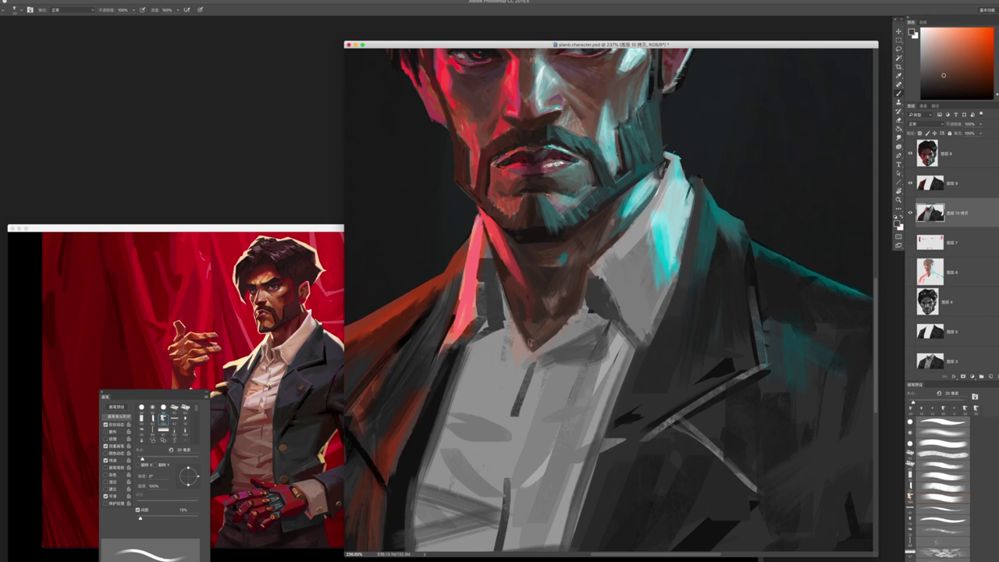
pyautogui.moveTo(539, 327); pyautogui.dragTo(445, 263)
pyautogui.keyDown('alt'); pyautogui.click(547, 303); pyautogui.keyUp('alt')
pyautogui.moveTo(546, 302); pyautogui.dragTo(535, 298)
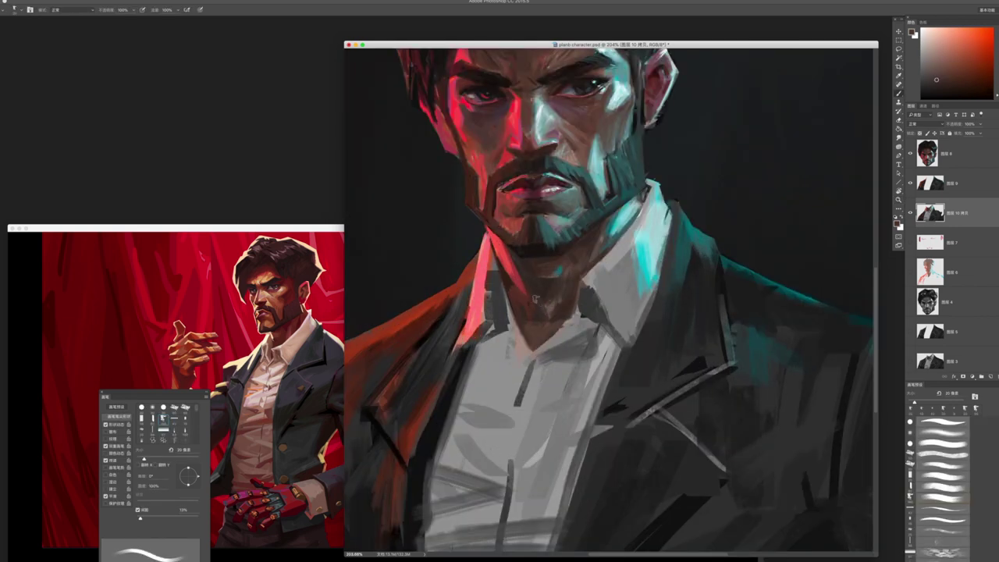
# - Make the face layer active and refine the chin below the lower lip with sampled muted tones and a 10 px brush
pyautogui.scroll(3, 547, 312)
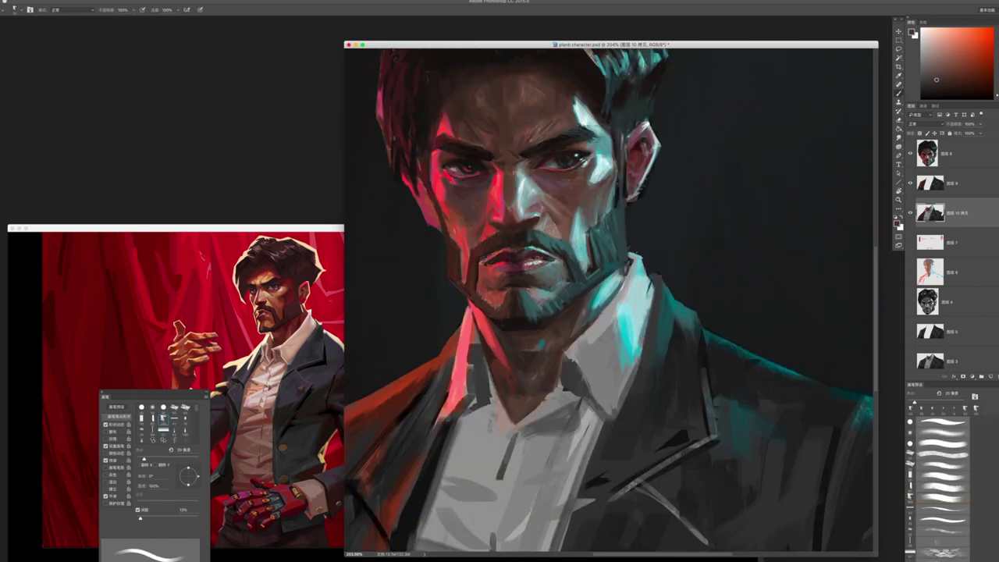
pyautogui.keyDown('super'); pyautogui.click(550, 287); pyautogui.keyUp('super')
pyautogui.keyDown('alt'); pyautogui.click(550, 287); pyautogui.keyUp('alt')
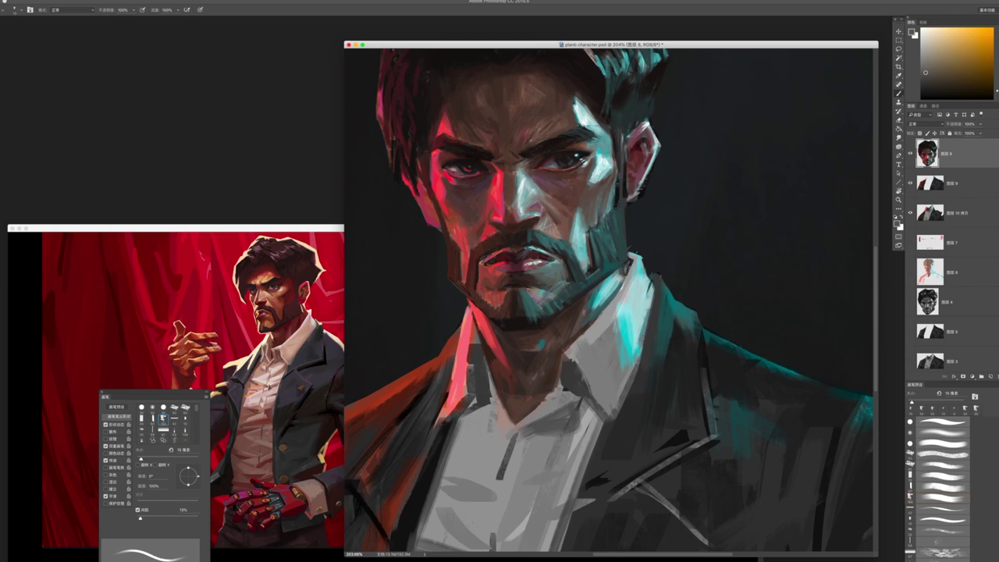
pyautogui.keyDown('alt'); pyautogui.click(536, 296); pyautogui.keyUp('alt')
pyautogui.keyDown('alt'); pyautogui.click(550, 286); pyautogui.keyUp('alt')
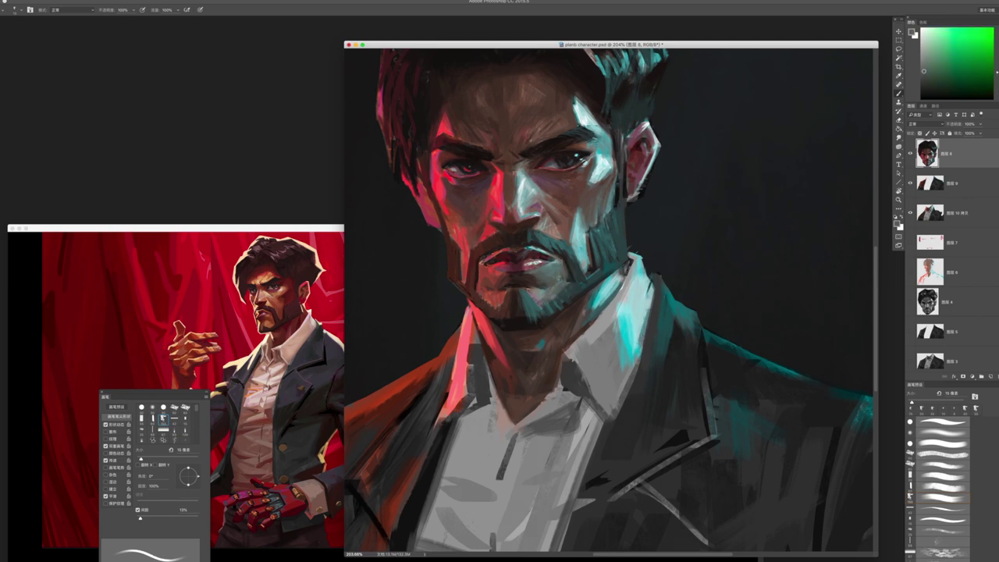
# - Refine the lower lip and its shaded edge with sampled greyish tones and an 8 px brush
pyautogui.moveTo(594, 302)
pyautogui.mouseDown()
pyautogui.moveTo(469, 302)
pyautogui.moveTo(577, 306)
pyautogui.mouseUp()
pyautogui.press('b')
pyautogui.keyDown('alt'); pyautogui.click(530, 301); pyautogui.keyUp('alt')
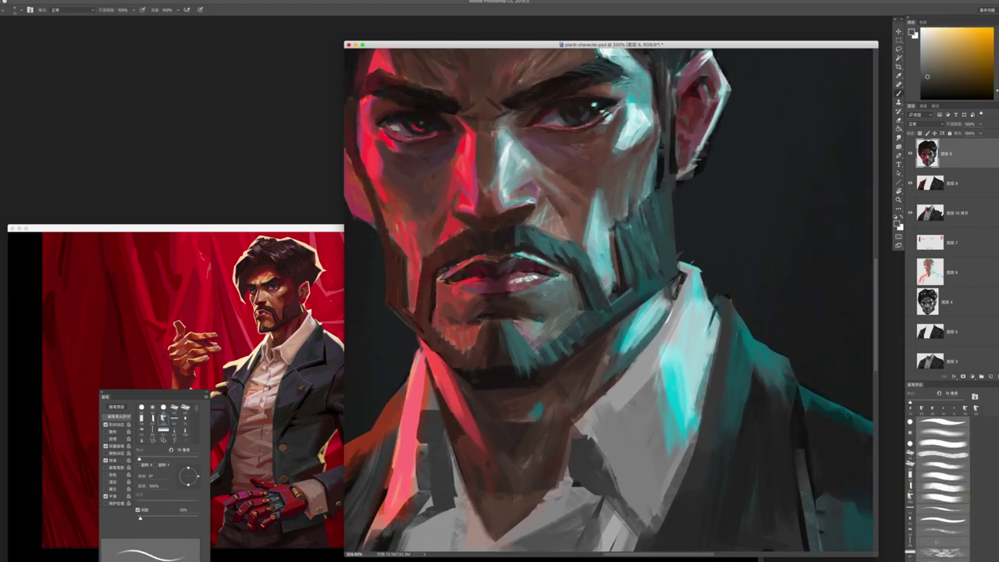
pyautogui.keyDown('alt'); pyautogui.click(524, 268); pyautogui.keyUp('alt')
pyautogui.press('[')
pyautogui.press('[')
pyautogui.keyDown('alt'); pyautogui.click(516, 263); pyautogui.keyUp('alt')
pyautogui.keyDown('alt'); pyautogui.click(542, 271); pyautogui.keyUp('alt')
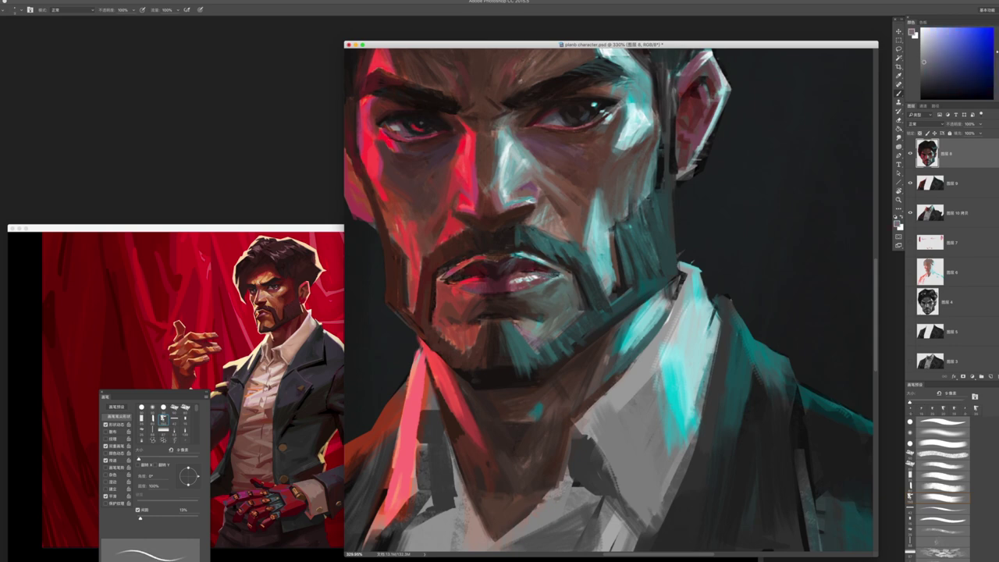
pyautogui.press('z')
pyautogui.keyDown('alt'); pyautogui.click(550, 300); pyautogui.keyUp('alt')
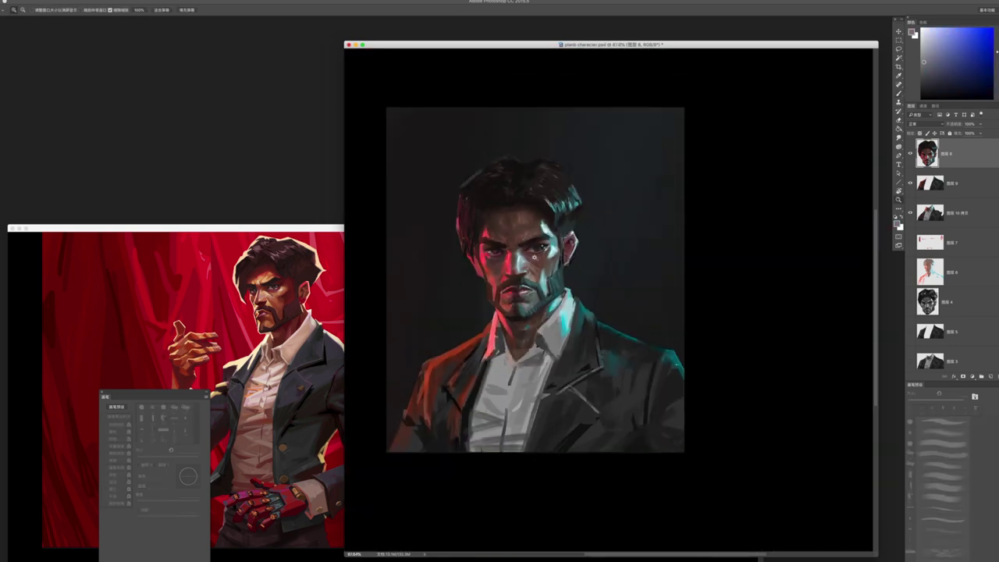
pyautogui.click(552, 310)
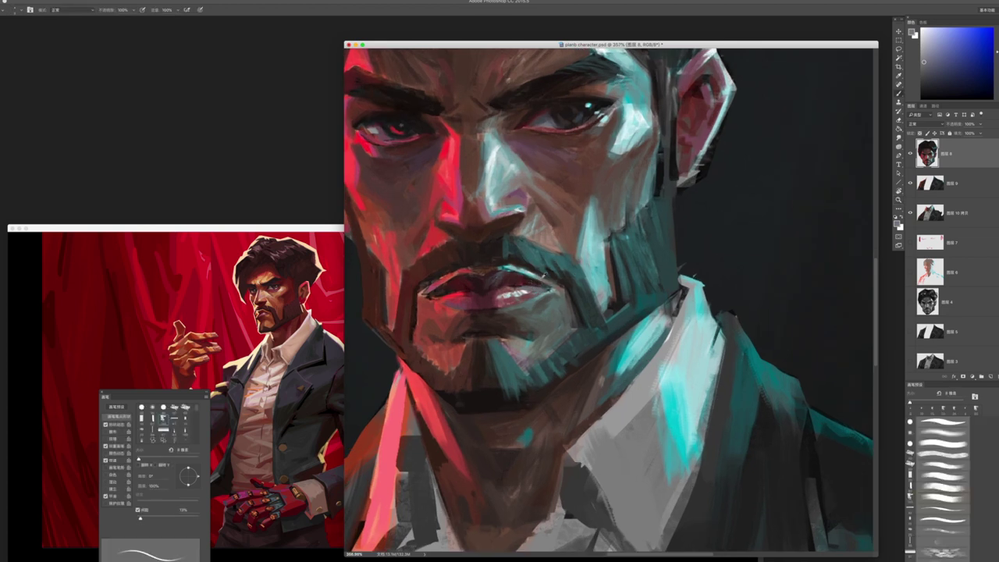
# - Touch up the line between the lips and the red-lit mouth corner with sampled dark and reddish tones and a 7 px brush
pyautogui.press('b')
pyautogui.keyDown('alt'); pyautogui.click(536, 282); pyautogui.keyUp('alt')
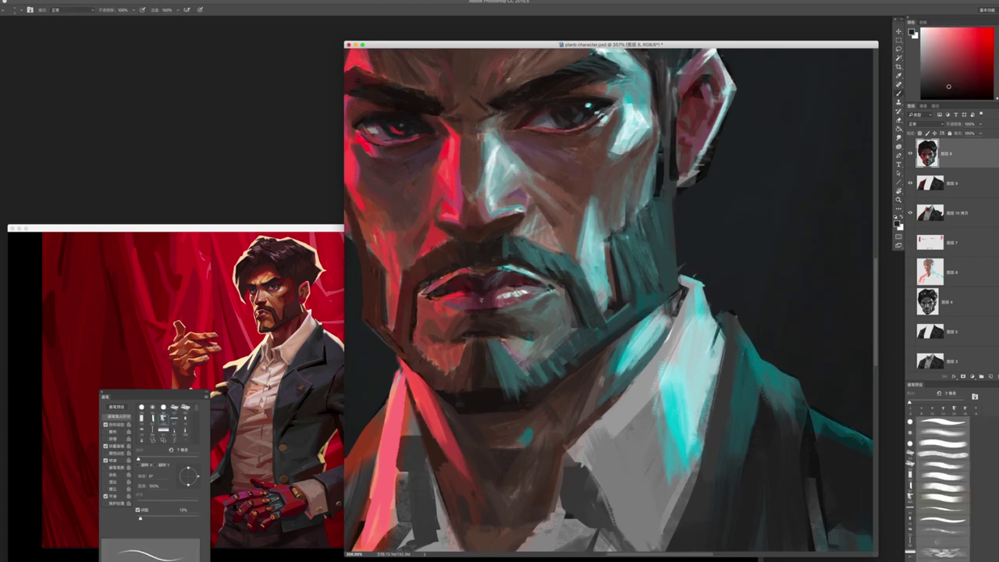
pyautogui.keyDown('alt'); pyautogui.click(430, 290); pyautogui.keyUp('alt')
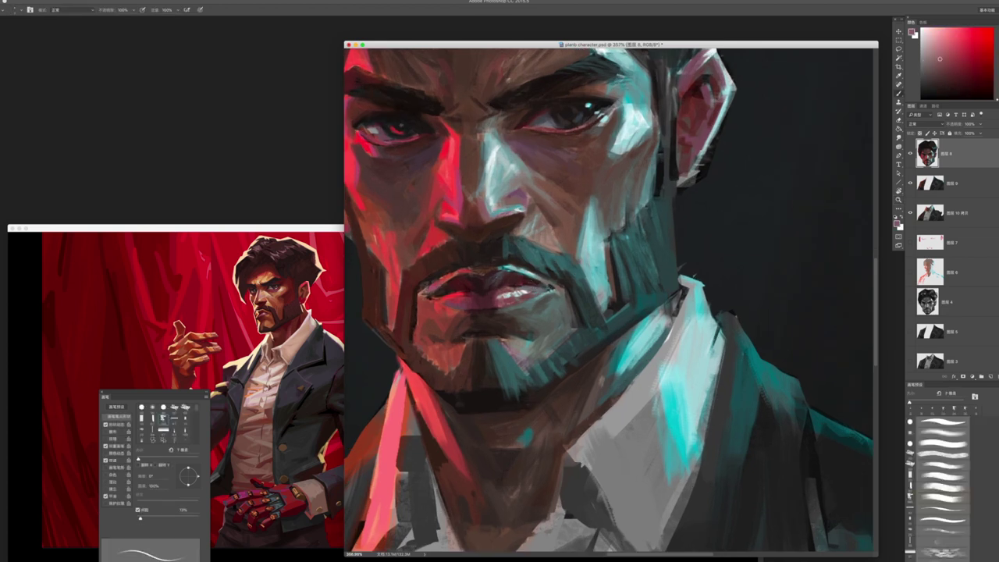
pyautogui.keyDown('alt'); pyautogui.click(425, 320); pyautogui.keyUp('alt')
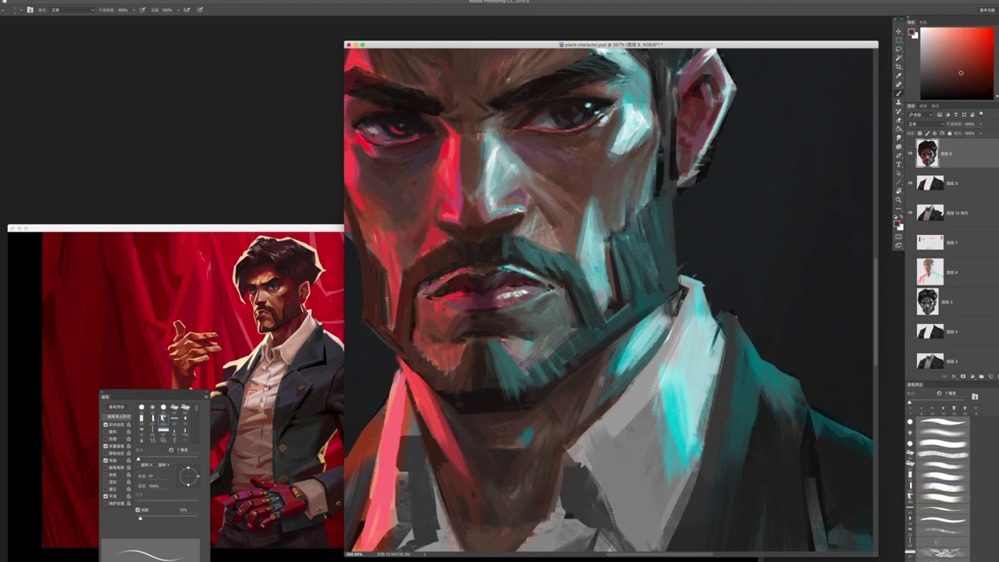
pyautogui.scroll(-5, 387, 281)
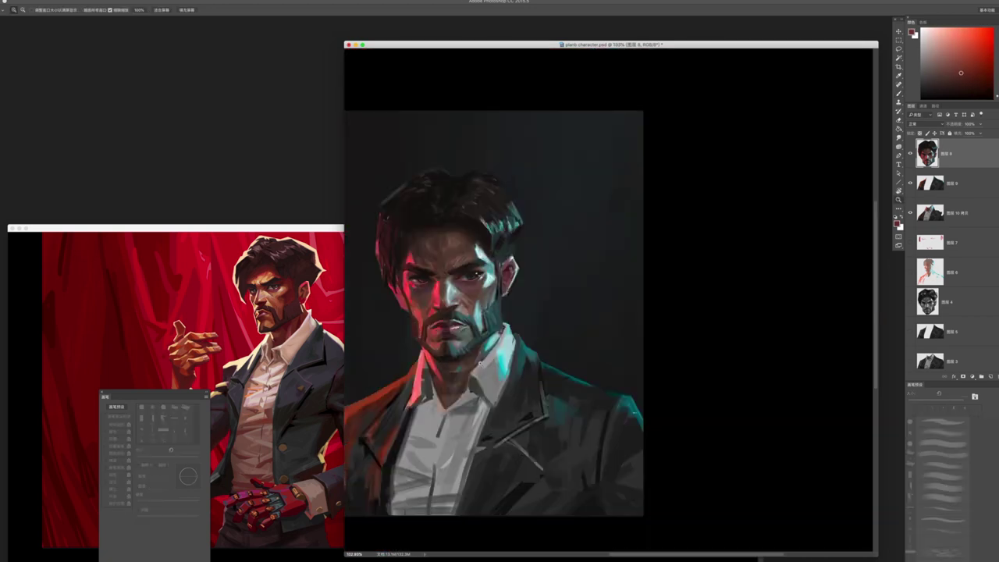
# - Broaden the pink light on the red-lit shirt collar with sampled pinks and greys, reshaping the collar's inner shadow
pyautogui.scroll(3, 491, 265)
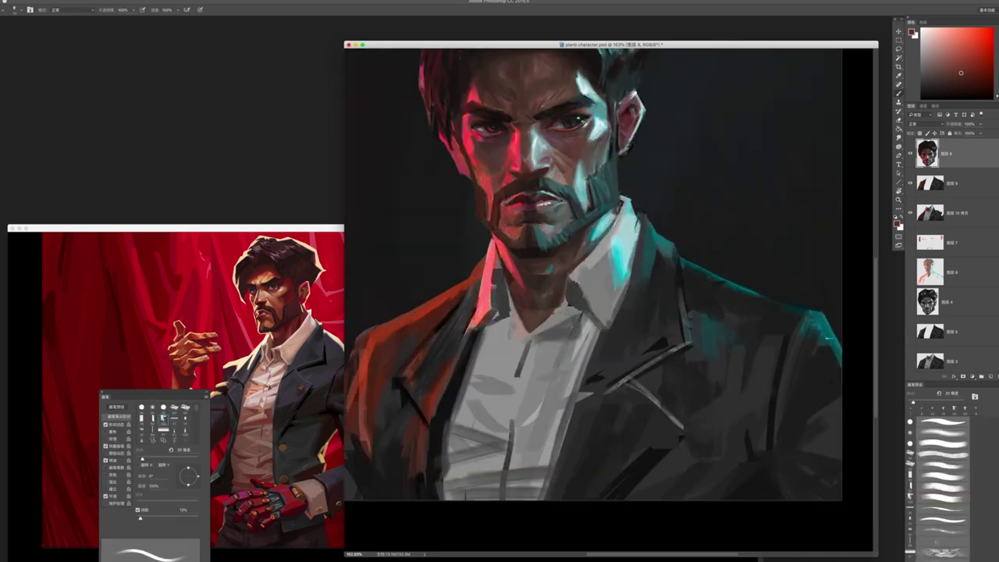
pyautogui.keyDown('alt'); pyautogui.click(492, 265); pyautogui.keyUp('alt')
pyautogui.moveTo(494, 281); pyautogui.dragTo(499, 257)
pyautogui.keyDown('alt'); pyautogui.click(495, 259); pyautogui.keyUp('alt')
pyautogui.keyDown('alt'); pyautogui.click(477, 321); pyautogui.keyUp('alt')
pyautogui.keyDown('alt'); pyautogui.click(500, 285); pyautogui.keyUp('alt')
pyautogui.keyDown('alt'); pyautogui.click(486, 320); pyautogui.keyUp('alt')
pyautogui.keyDown('alt'); pyautogui.click(494, 272); pyautogui.keyUp('alt')
pyautogui.keyDown('alt'); pyautogui.click(486, 320); pyautogui.keyUp('alt')
pyautogui.keyDown('alt'); pyautogui.click(499, 270); pyautogui.keyUp('alt')
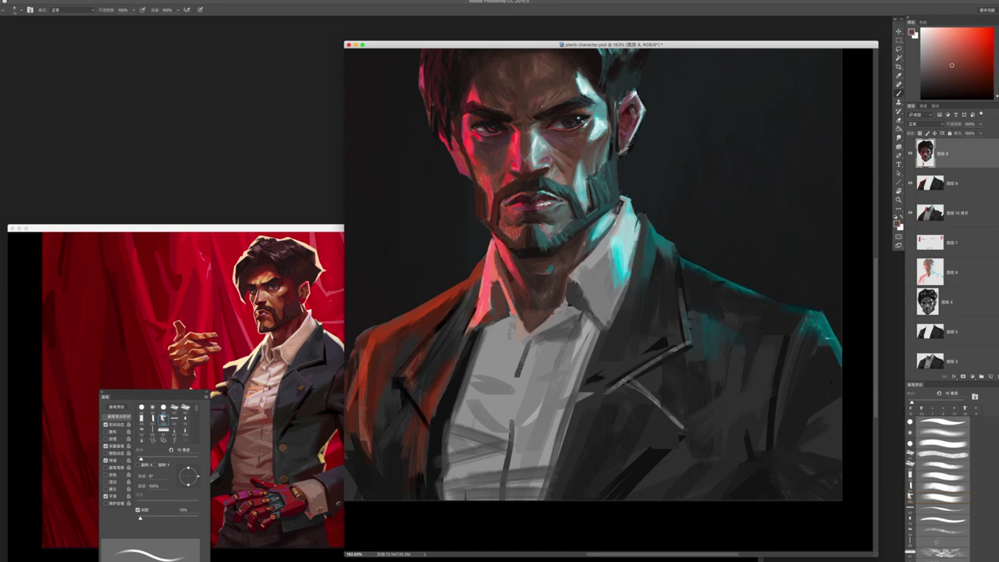
# - Blend the red-lit collar's shadow and lower tip into the shirt with sampled tones and a 20 px brush
pyautogui.keyDown('alt'); pyautogui.click(488, 275); pyautogui.keyUp('alt')
pyautogui.keyDown('alt'); pyautogui.click(487, 290); pyautogui.keyUp('alt')
pyautogui.keyDown('alt'); pyautogui.click(501, 301); pyautogui.keyUp('alt')
pyautogui.moveTo(488, 321); pyautogui.dragTo(498, 335)
pyautogui.press(']')
pyautogui.keyDown('alt'); pyautogui.click(490, 385); pyautogui.keyUp('alt')
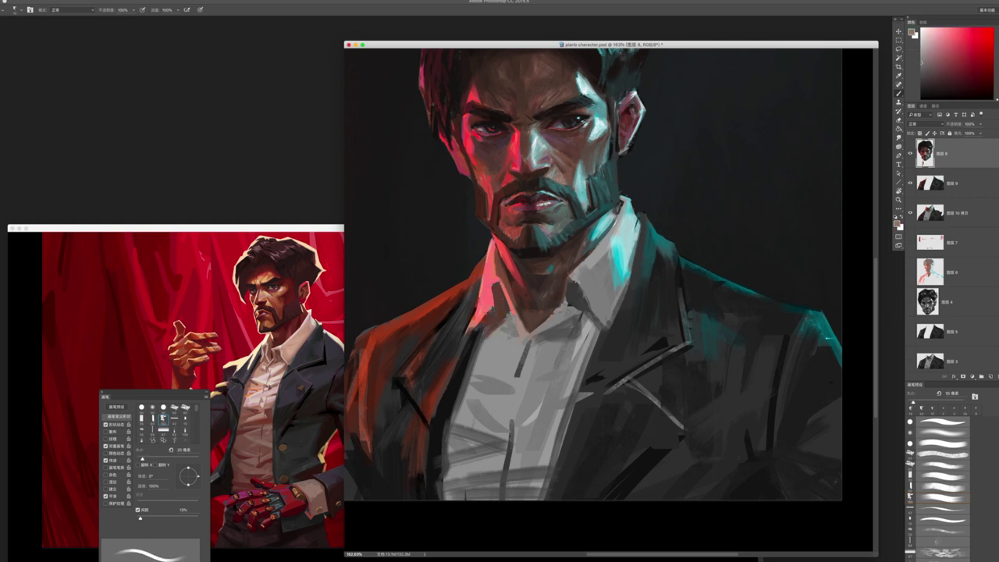
pyautogui.keyDown('alt'); pyautogui.click(512, 331); pyautogui.keyUp('alt')
pyautogui.press(']')
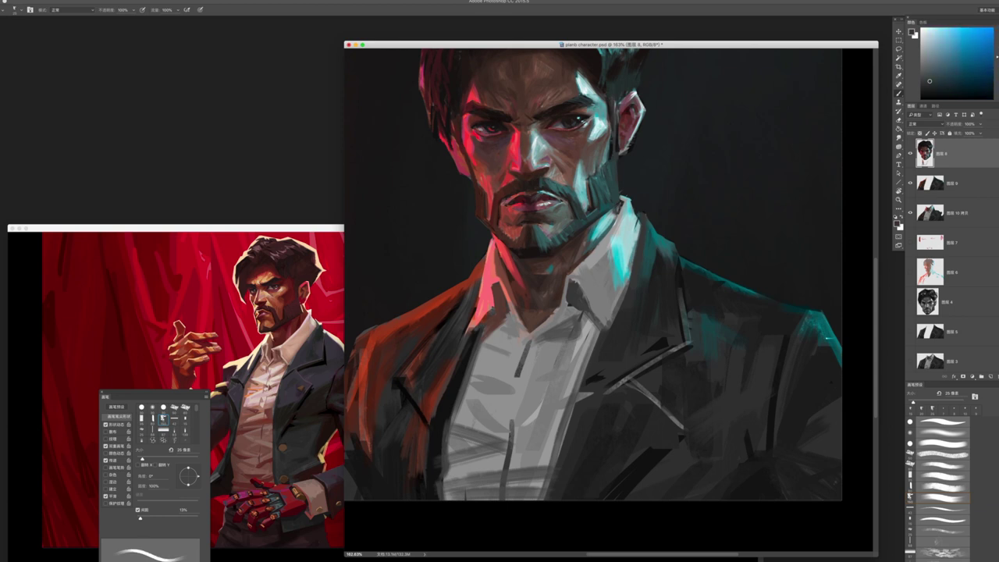
# - Paint blue-grey shadow on the teal-lit collar's inner side and spread sampled pale teal toward its tip with a 30 px brush
pyautogui.moveTo(578, 290)
pyautogui.mouseDown()
pyautogui.moveTo(568, 316)
pyautogui.moveTo(576, 278)
pyautogui.moveTo(567, 315)
pyautogui.moveTo(596, 328)
pyautogui.mouseUp()
pyautogui.keyDown('alt'); pyautogui.click(562, 313); pyautogui.keyUp('alt')
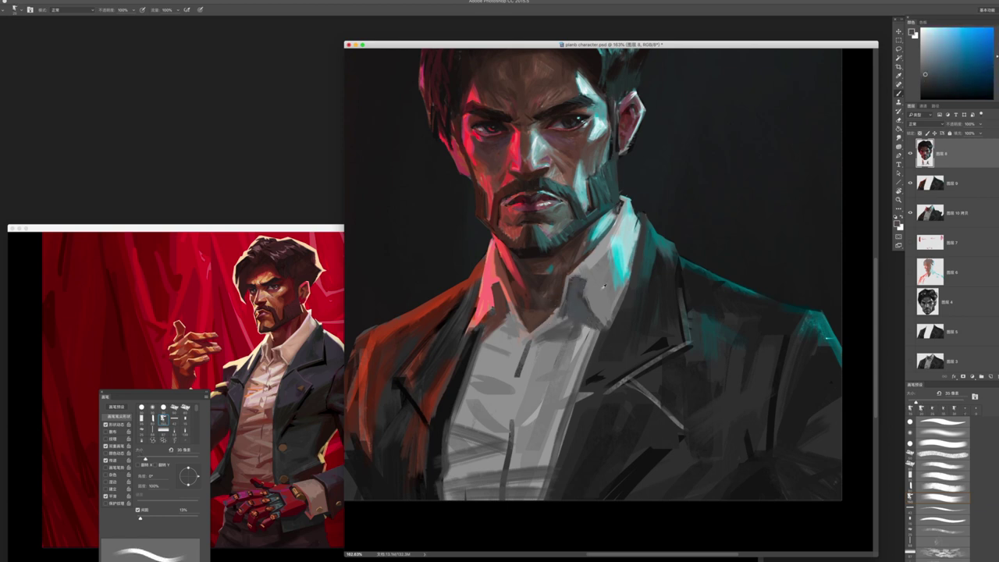
pyautogui.keyDown('alt'); pyautogui.click(614, 275); pyautogui.keyUp('alt')
pyautogui.keyDown('alt'); pyautogui.click(615, 275); pyautogui.keyUp('alt')
pyautogui.moveTo(613, 278)
pyautogui.mouseDown()
pyautogui.moveTo(587, 291)
pyautogui.moveTo(585, 308)
pyautogui.moveTo(607, 325)
pyautogui.mouseUp()
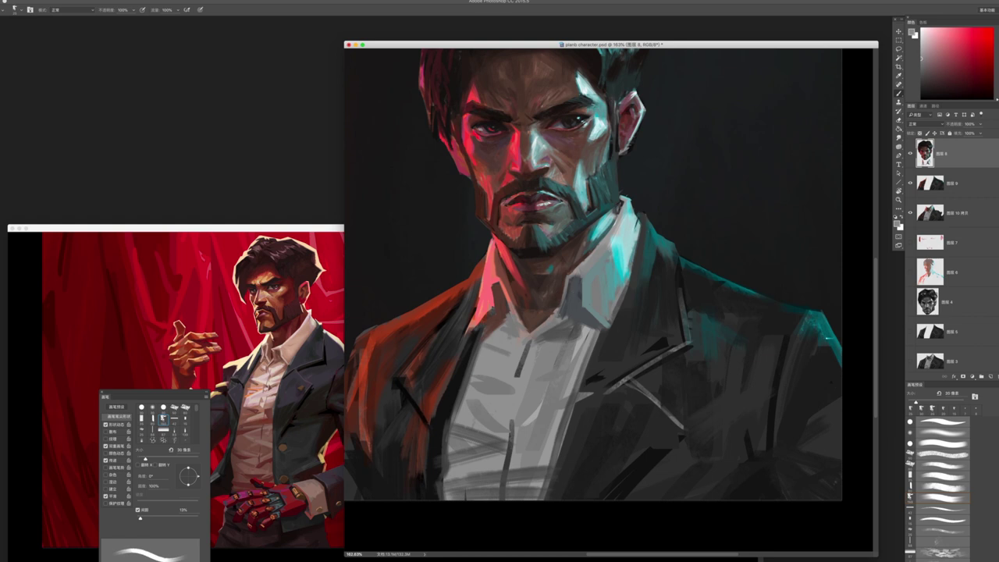
pyautogui.keyDown('alt'); pyautogui.click(587, 275); pyautogui.keyUp('alt')
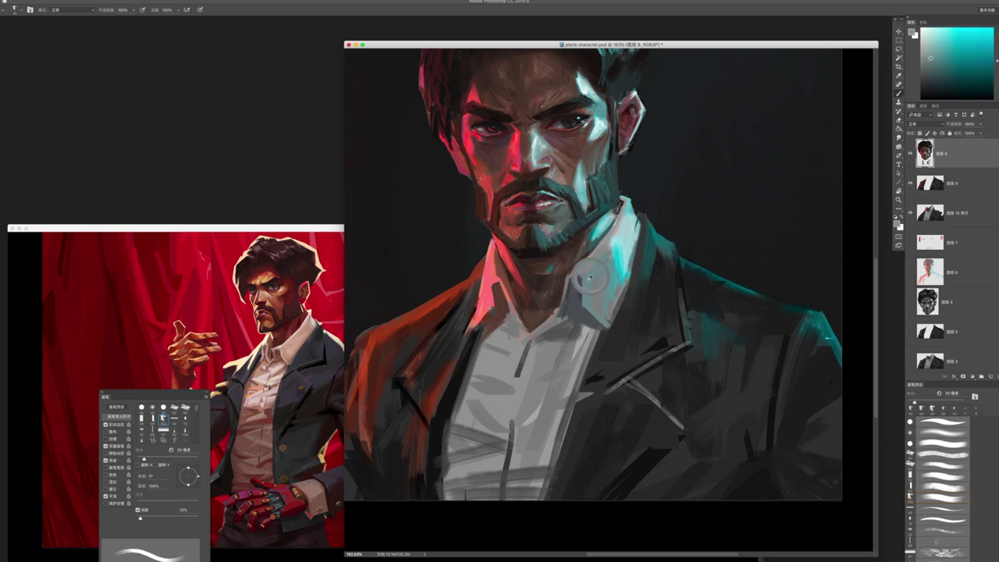
# - Lay warm grey tones and fold strokes across the upper shirt with sampled greys and a 30 px brush
pyautogui.keyDown('alt'); pyautogui.click(534, 373); pyautogui.keyUp('alt')
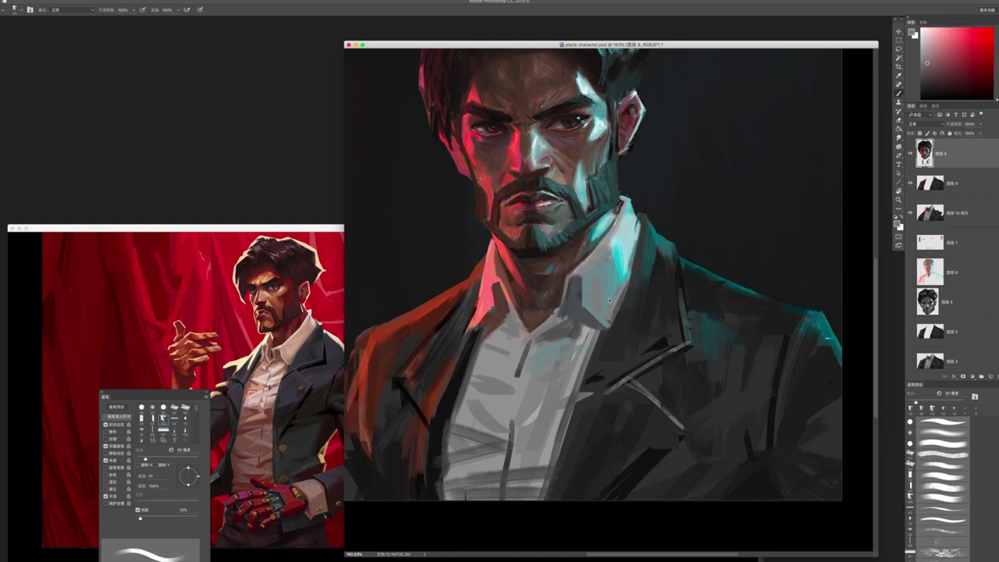
pyautogui.moveTo(547, 367)
pyautogui.mouseDown()
pyautogui.moveTo(492, 394)
pyautogui.moveTo(510, 407)
pyautogui.moveTo(472, 438)
pyautogui.mouseUp()
pyautogui.keyDown('alt'); pyautogui.click(548, 353); pyautogui.keyUp('alt')
pyautogui.moveTo(481, 357); pyautogui.dragTo(517, 373)
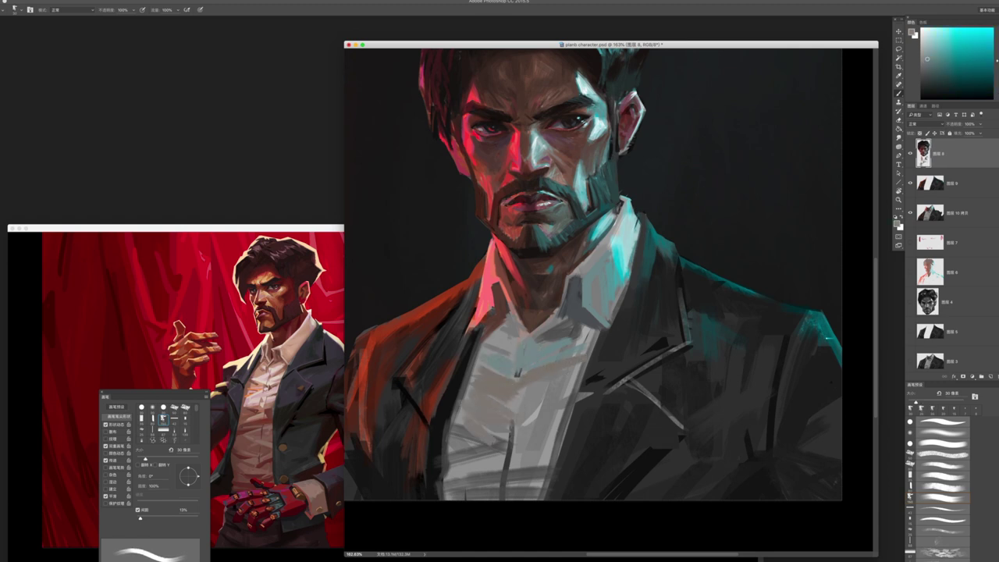
# - Block muted teal-grey light over the shirt's chest, leaving warm grey fold strokes between the patches
pyautogui.moveTo(482, 342); pyautogui.dragTo(496, 326)
pyautogui.moveTo(546, 339)
pyautogui.mouseDown()
pyautogui.moveTo(573, 335)
pyautogui.moveTo(513, 387)
pyautogui.mouseUp()
pyautogui.moveTo(518, 380); pyautogui.dragTo(481, 405)
pyautogui.moveTo(553, 398); pyautogui.dragTo(524, 424)
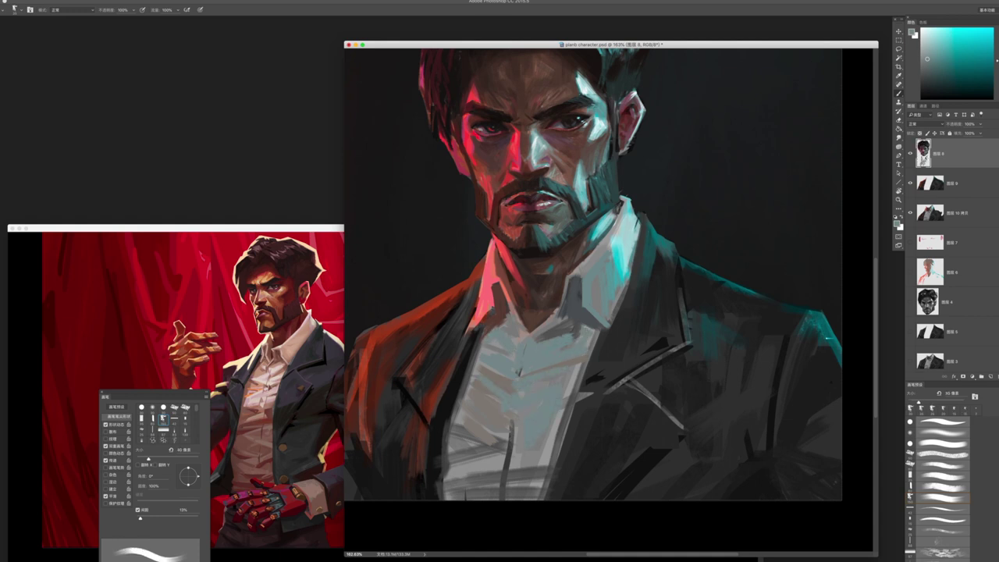
# - Cover the lower shirt, the placket and the area below the collar with blue-grey strokes
pyautogui.moveTo(638, 345); pyautogui.dragTo(648, 222)
pyautogui.keyDown('alt'); pyautogui.click(836, 216); pyautogui.keyUp('alt')
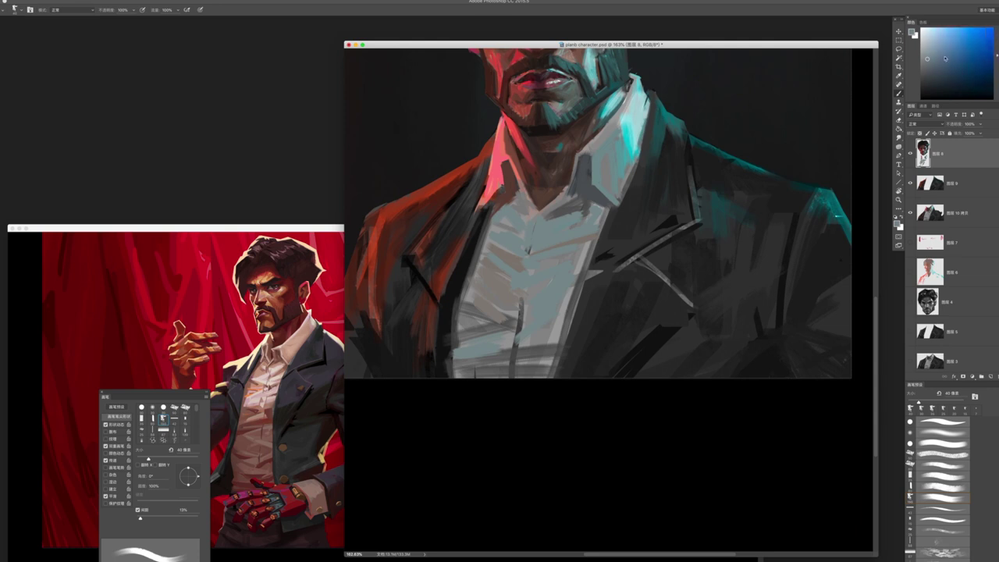
pyautogui.moveTo(485, 322); pyautogui.dragTo(515, 314)
pyautogui.moveTo(497, 356); pyautogui.dragTo(461, 357)
pyautogui.moveTo(548, 348); pyautogui.dragTo(509, 350)
pyautogui.moveTo(500, 371); pyautogui.dragTo(461, 375)
pyautogui.moveTo(556, 358); pyautogui.dragTo(526, 359)
pyautogui.moveTo(555, 338); pyautogui.dragTo(551, 373)
pyautogui.moveTo(565, 300)
pyautogui.mouseDown()
pyautogui.moveTo(557, 334)
pyautogui.moveTo(516, 345)
pyautogui.mouseUp()
pyautogui.moveTo(553, 202)
pyautogui.mouseDown()
pyautogui.moveTo(584, 211)
pyautogui.moveTo(596, 202)
pyautogui.moveTo(590, 211)
pyautogui.moveTo(592, 200)
pyautogui.mouseUp()
pyautogui.moveTo(506, 199); pyautogui.dragTo(491, 213)
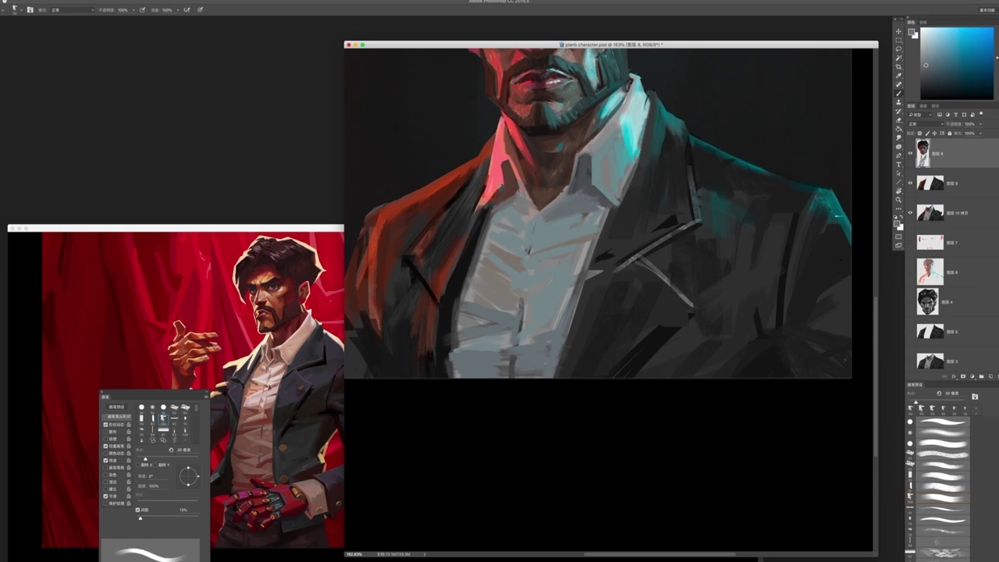
# - Tint the shirt's red-lit side and lower part with a sampled violet-grey and a 20 px brush
pyautogui.keyDown('alt'); pyautogui.click(485, 224); pyautogui.keyUp('alt')
pyautogui.press('[')
pyautogui.press('[')
pyautogui.press('[')
pyautogui.press('[')
pyautogui.press(']')
pyautogui.press(']')
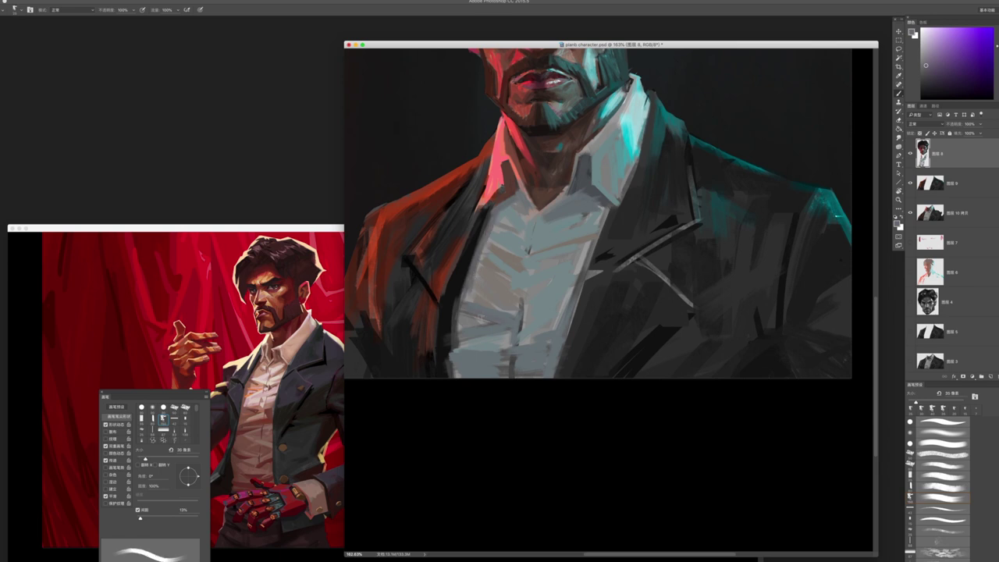
pyautogui.moveTo(501, 372)
pyautogui.mouseDown()
pyautogui.moveTo(577, 391)
pyautogui.moveTo(598, 322)
pyautogui.moveTo(603, 408)
pyautogui.moveTo(627, 385)
pyautogui.moveTo(733, 400)
pyautogui.mouseUp()
# - Switch to the jacket layer and paint sampled dark greys along the teal-lit lapel beside the shirt with a brush of about 45 px
pyautogui.press('z')
pyautogui.press('b')
pyautogui.keyDown('alt'); pyautogui.click(732, 402); pyautogui.keyUp('alt')
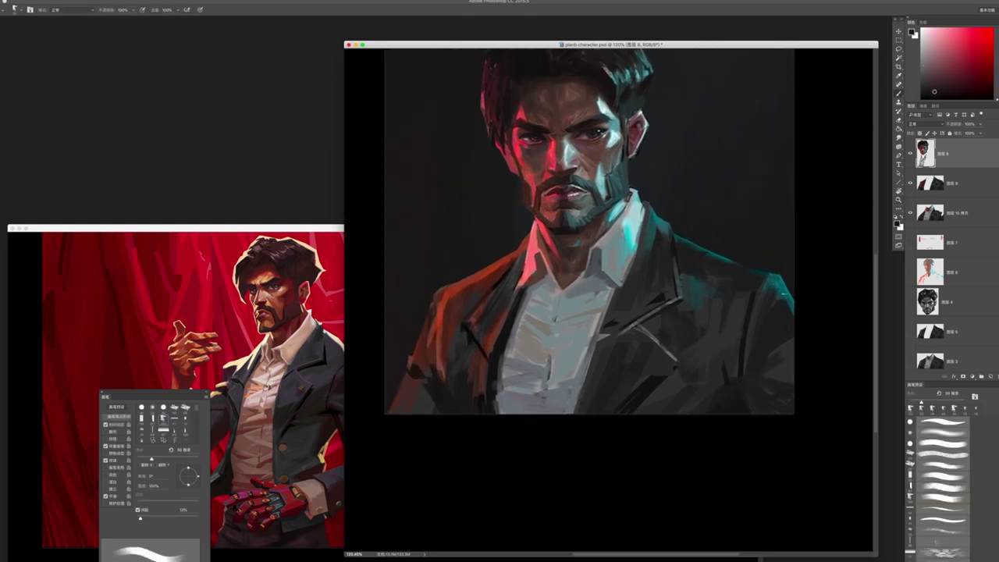
pyautogui.keyDown('ctrl'); pyautogui.click(716, 404); pyautogui.keyUp('ctrl')
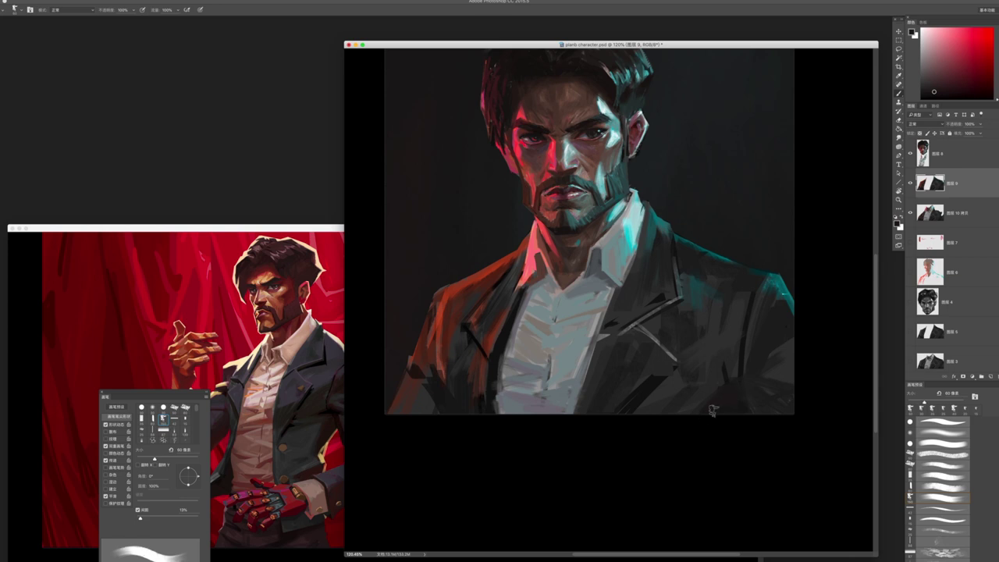
pyautogui.keyDown('alt'); pyautogui.click(644, 251); pyautogui.keyUp('alt')
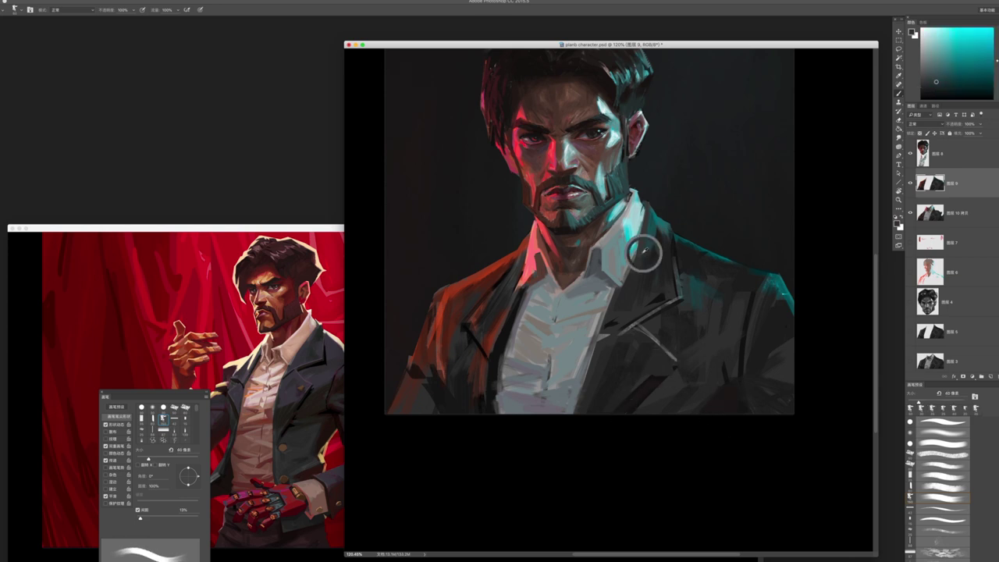
pyautogui.moveTo(996, 62); pyautogui.dragTo(997, 47)
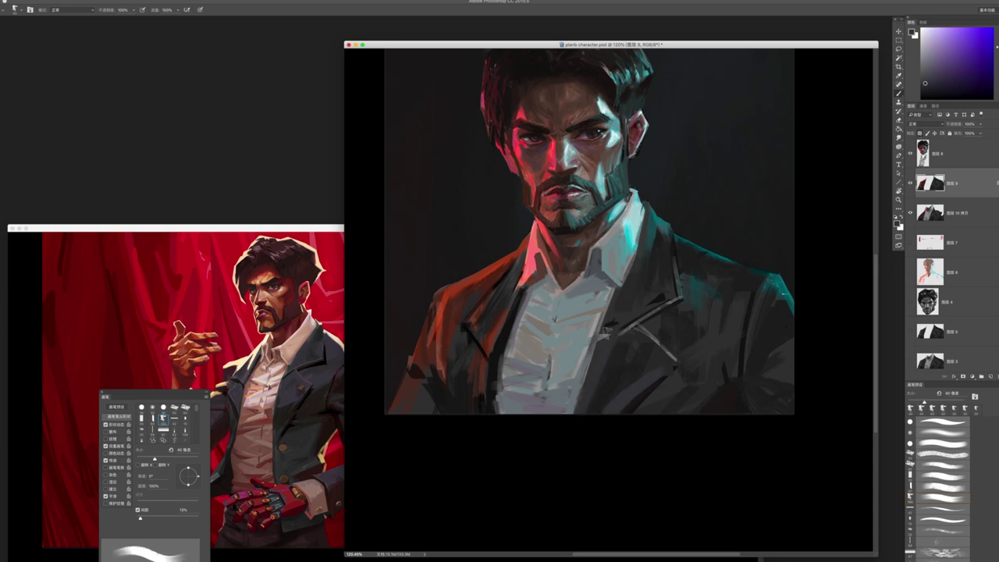
pyautogui.press(']')
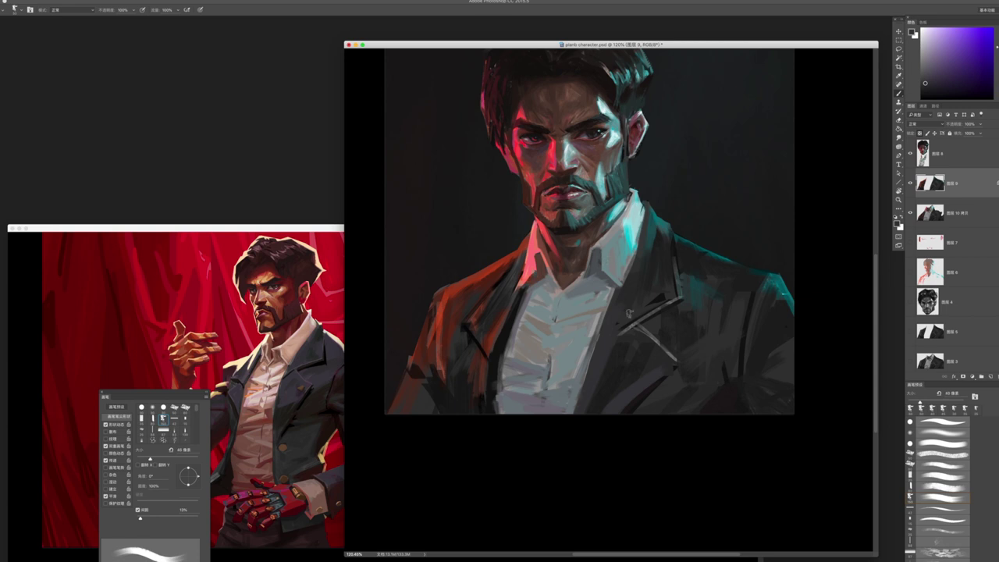
pyautogui.keyDown('alt'); pyautogui.click(663, 294); pyautogui.keyUp('alt')
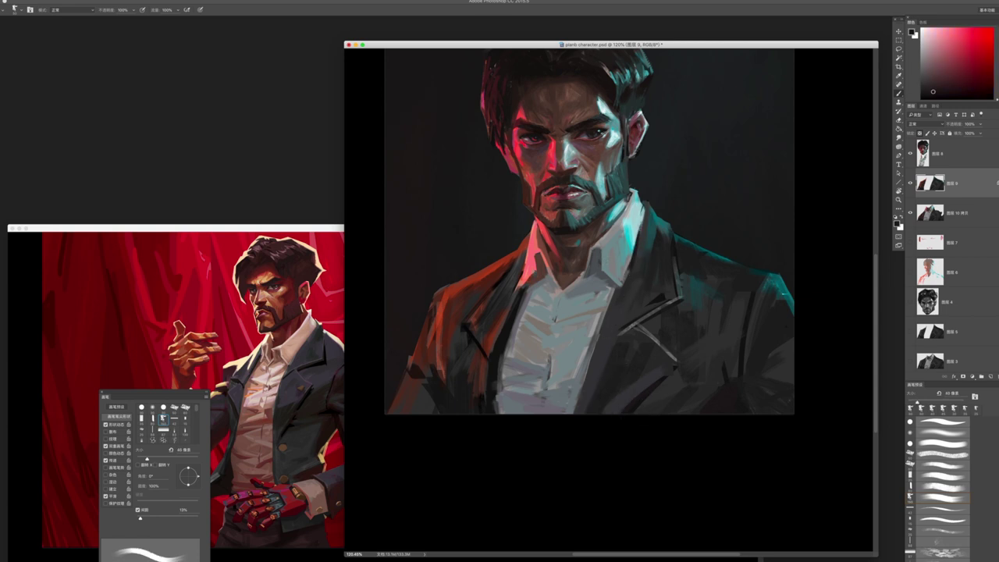
pyautogui.scroll(3, 648, 223)
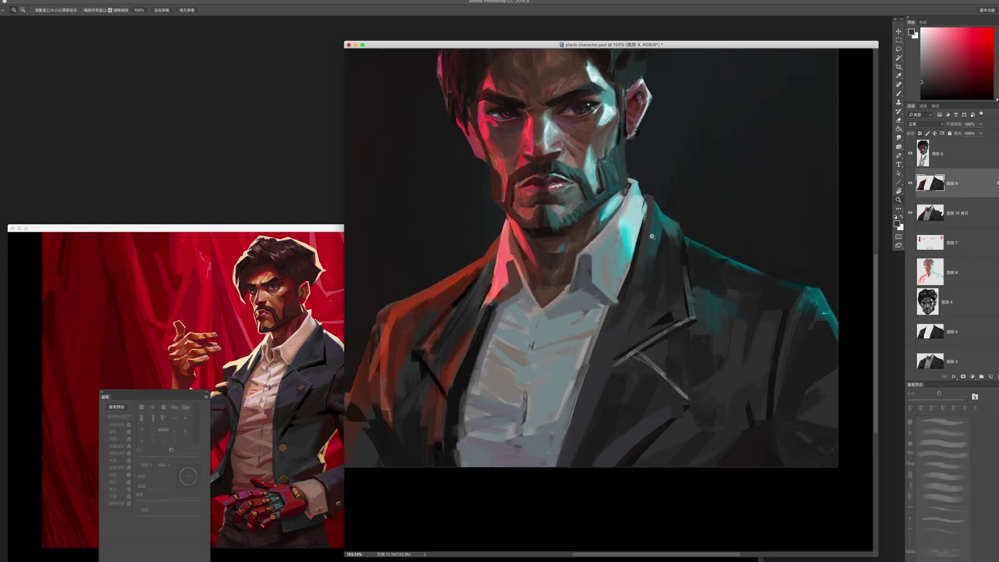
# - Lay muted teal light on the upper lapel beside the collar with sampled tones and a 10 to 20 px brush
pyautogui.keyDown('alt'); pyautogui.click(672, 209); pyautogui.keyUp('alt')
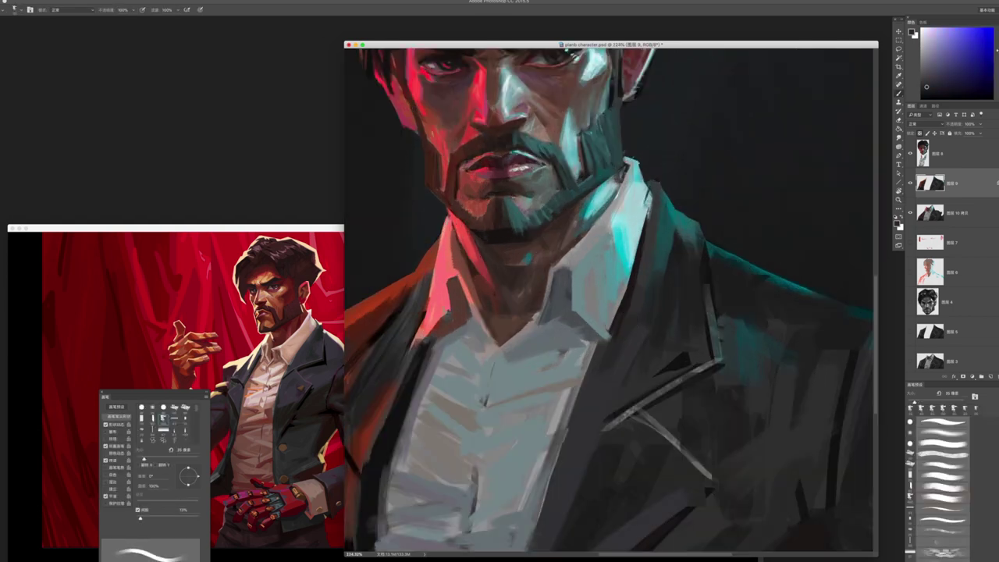
pyautogui.keyDown('alt'); pyautogui.click(669, 214); pyautogui.keyUp('alt')
pyautogui.moveTo(662, 192); pyautogui.dragTo(657, 234)
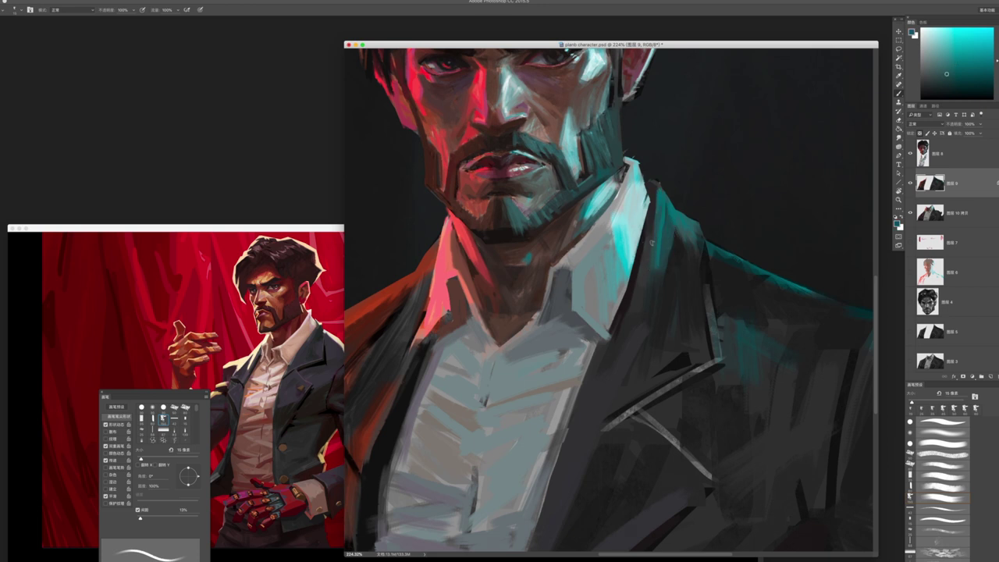
pyautogui.keyDown('alt'); pyautogui.click(662, 205); pyautogui.keyUp('alt')
pyautogui.keyDown('alt'); pyautogui.click(663, 202); pyautogui.keyUp('alt')
pyautogui.keyDown('alt'); pyautogui.click(668, 244); pyautogui.keyUp('alt')
pyautogui.press(']')
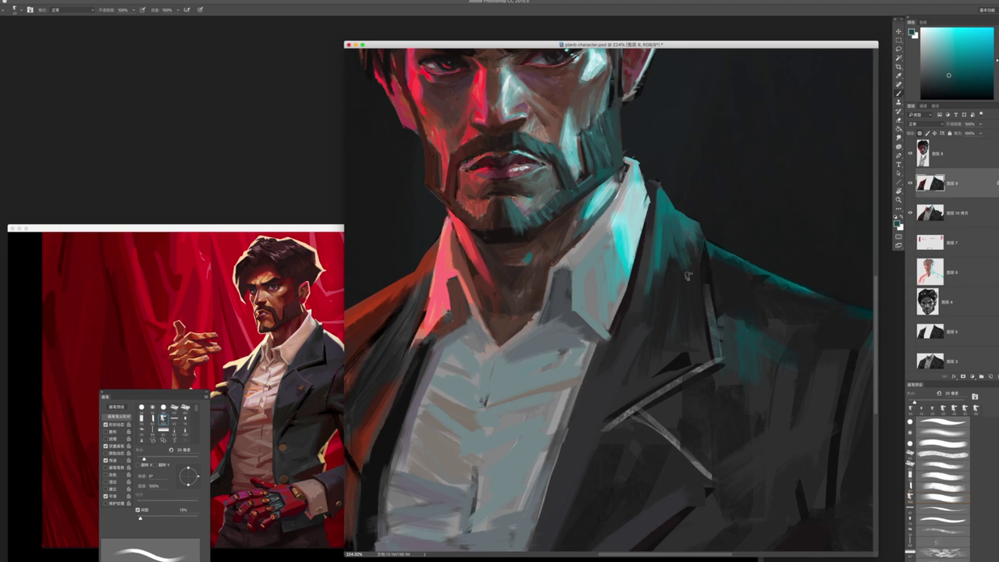
pyautogui.keyDown('alt'); pyautogui.click(669, 244); pyautogui.keyUp('alt')
# - Brush sampled dark grey over the jacket front on the teal-lit side with a 60 px brush
pyautogui.scroll(-5, 669, 244)
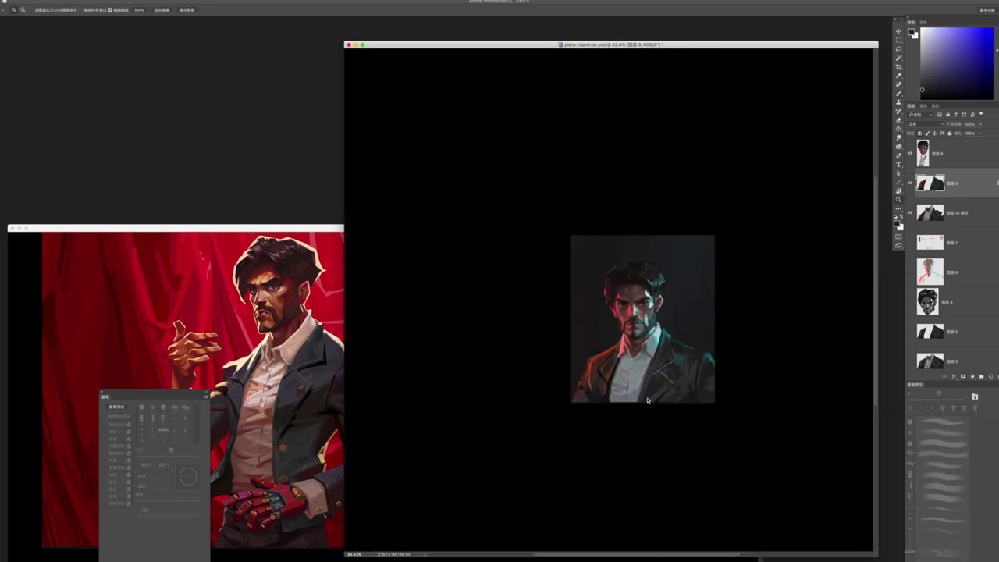
pyautogui.scroll(5, 692, 378)
pyautogui.press(']')
pyautogui.press(']')
pyautogui.press(']')
pyautogui.keyDown('alt'); pyautogui.click(632, 346); pyautogui.keyUp('alt')
pyautogui.click(637, 336)
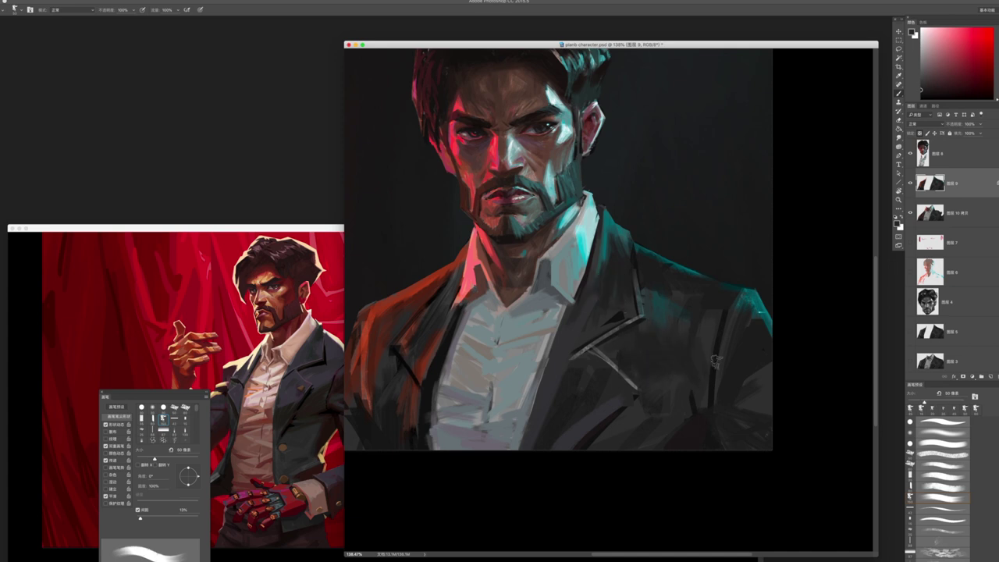
# - Blend a sampled dark teal-black across the teal-lit chest and shoulder with a 40 to 60 px brush
pyautogui.keyDown('alt'); pyautogui.click(653, 283); pyautogui.keyUp('alt')
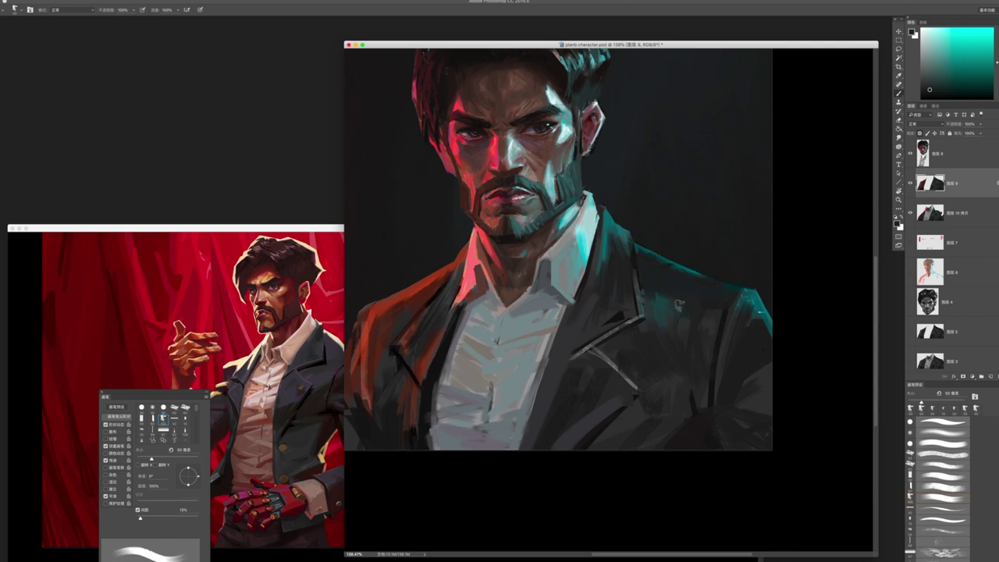
pyautogui.press(']')
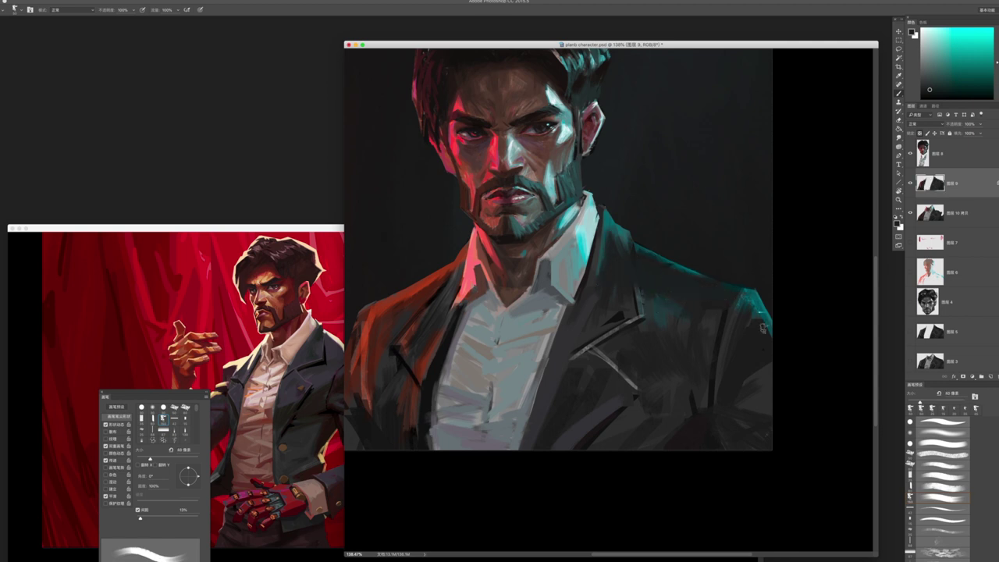
pyautogui.press('[')
pyautogui.press('[')
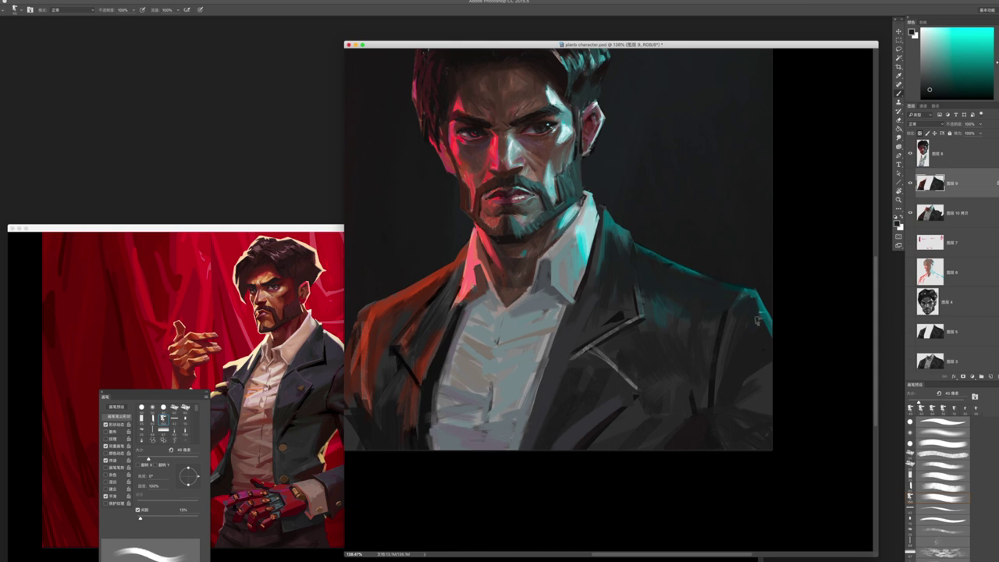
# - Spread muted teal and sampled dark tones over the chest, shoulder and upper sleeve on the teal-lit side
pyautogui.keyDown('alt'); pyautogui.click(661, 308); pyautogui.keyUp('alt')
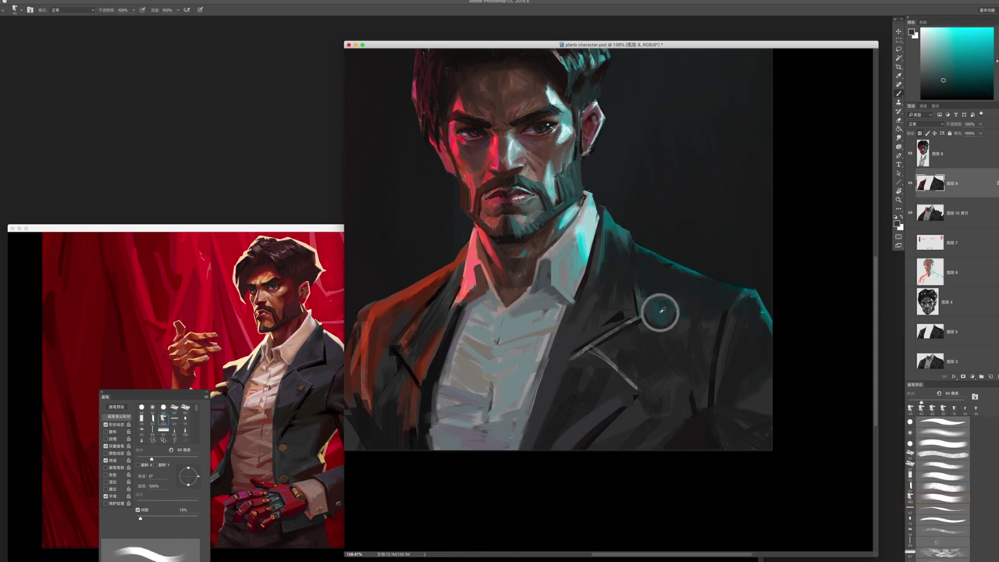
pyautogui.keyDown('alt'); pyautogui.click(705, 322); pyautogui.keyUp('alt')
pyautogui.press(']')
pyautogui.keyDown('alt'); pyautogui.click(733, 340); pyautogui.keyUp('alt')
pyautogui.keyDown('alt'); pyautogui.click(740, 371); pyautogui.keyUp('alt')
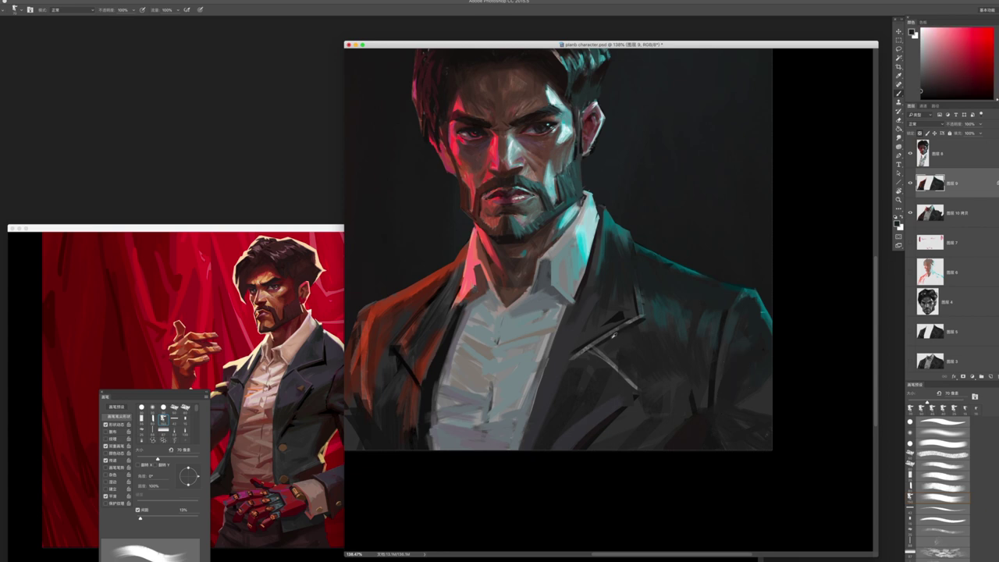
# - Rework the dark armhole seam and the lower sleeve on the teal-lit side with a sampled dark grey
pyautogui.keyDown('alt'); pyautogui.click(718, 369); pyautogui.keyUp('alt')
pyautogui.press(']')
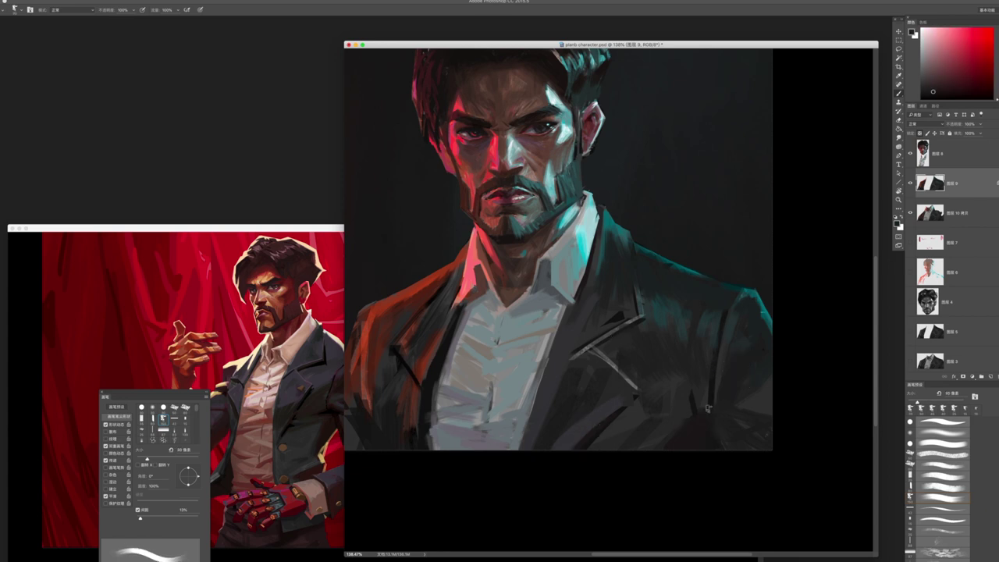
pyautogui.moveTo(699, 435); pyautogui.dragTo(729, 423)
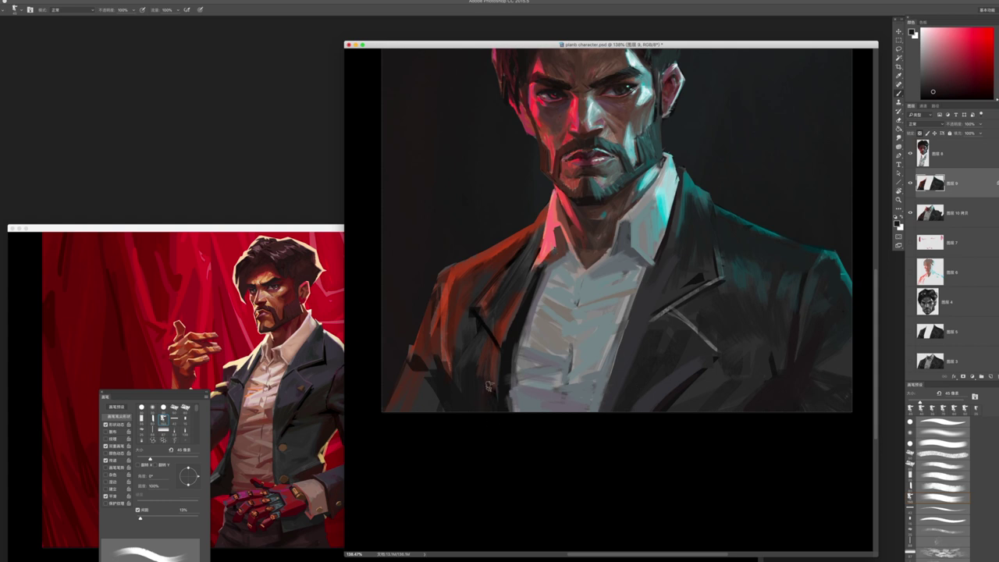
# - Darken the lower sleeve and lower jacket on the red-lit side with broad strokes of sampled dark tones
pyautogui.press(']')
pyautogui.press(']')
pyautogui.press(']')
pyautogui.press(']')
pyautogui.press(']')
pyautogui.keyDown('alt'); pyautogui.click(433, 351); pyautogui.keyUp('alt')
pyautogui.moveTo(428, 363)
pyautogui.mouseDown()
pyautogui.moveTo(446, 398)
pyautogui.moveTo(421, 393)
pyautogui.moveTo(464, 396)
pyautogui.moveTo(467, 420)
pyautogui.moveTo(411, 409)
pyautogui.mouseUp()
pyautogui.press('[')
pyautogui.press('[')
pyautogui.press('[')
pyautogui.keyDown('alt'); pyautogui.click(461, 395); pyautogui.keyUp('alt')
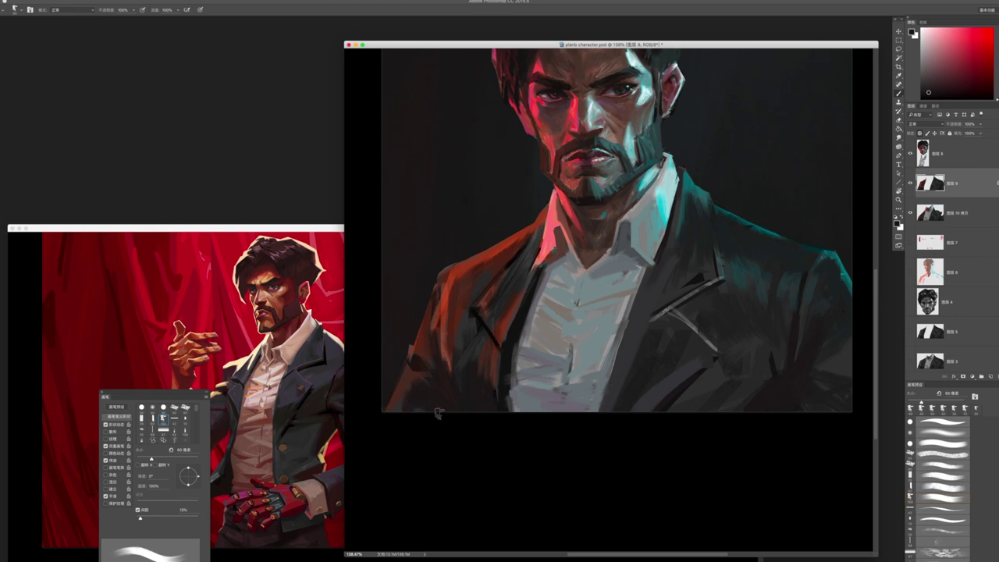
# - Paint a sampled red along the outer edge of the red-lit shoulder and sleeve with a 40 px brush
pyautogui.keyDown('alt'); pyautogui.click(410, 373); pyautogui.keyUp('alt')
pyautogui.keyDown('alt'); pyautogui.click(496, 239); pyautogui.keyUp('alt')
pyautogui.press('[')
pyautogui.press('[')
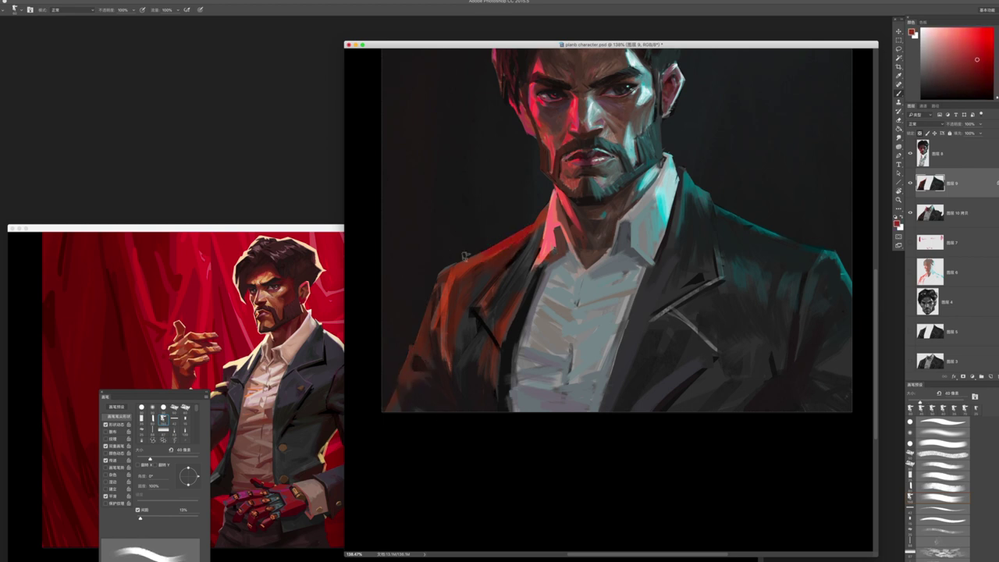
pyautogui.keyDown('alt'); pyautogui.click(422, 341); pyautogui.keyUp('alt')
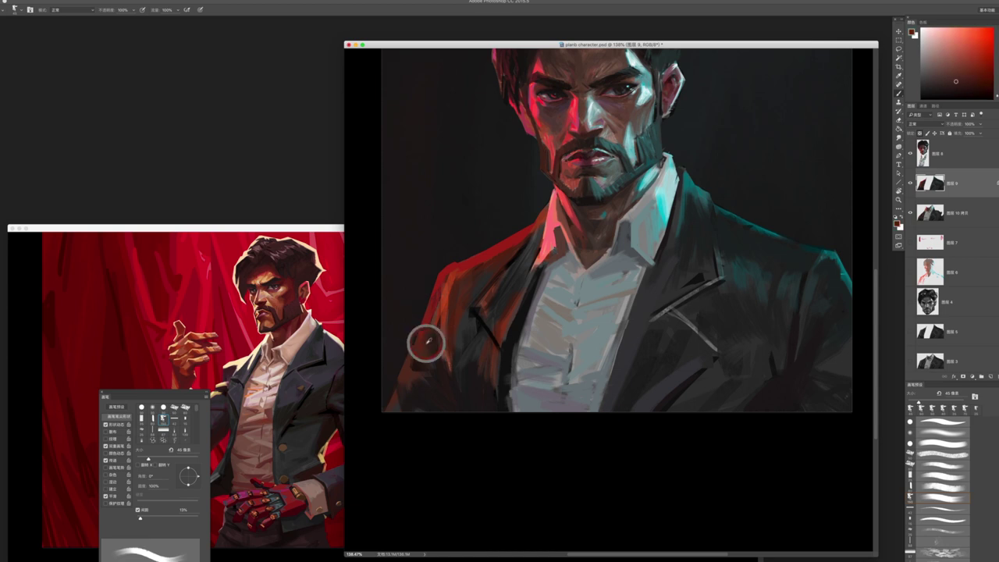
pyautogui.moveTo(434, 310)
pyautogui.mouseDown()
pyautogui.moveTo(441, 283)
pyautogui.moveTo(496, 250)
pyautogui.mouseUp()
# - Tone the orange patches on the red-lit shoulder and chest with sampled reds and dark red-browns at 30 px
pyautogui.keyDown('alt'); pyautogui.click(538, 225); pyautogui.keyUp('alt')
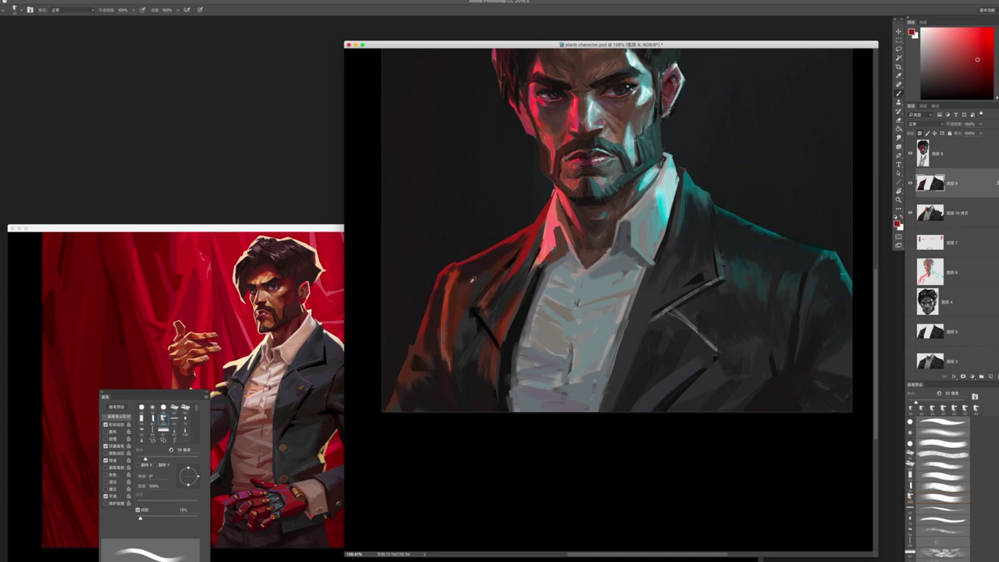
pyautogui.keyDown('alt'); pyautogui.click(459, 283); pyautogui.keyUp('alt')
pyautogui.moveTo(492, 301)
pyautogui.mouseDown()
pyautogui.moveTo(516, 272)
pyautogui.moveTo(495, 286)
pyautogui.mouseUp()
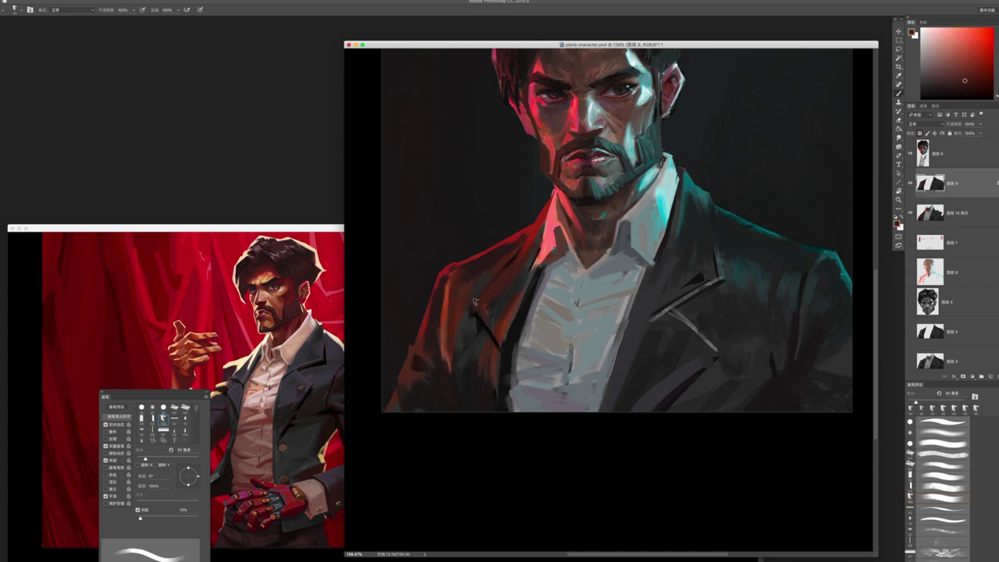
pyautogui.keyDown('alt'); pyautogui.click(454, 282); pyautogui.keyUp('alt')
pyautogui.press(']')
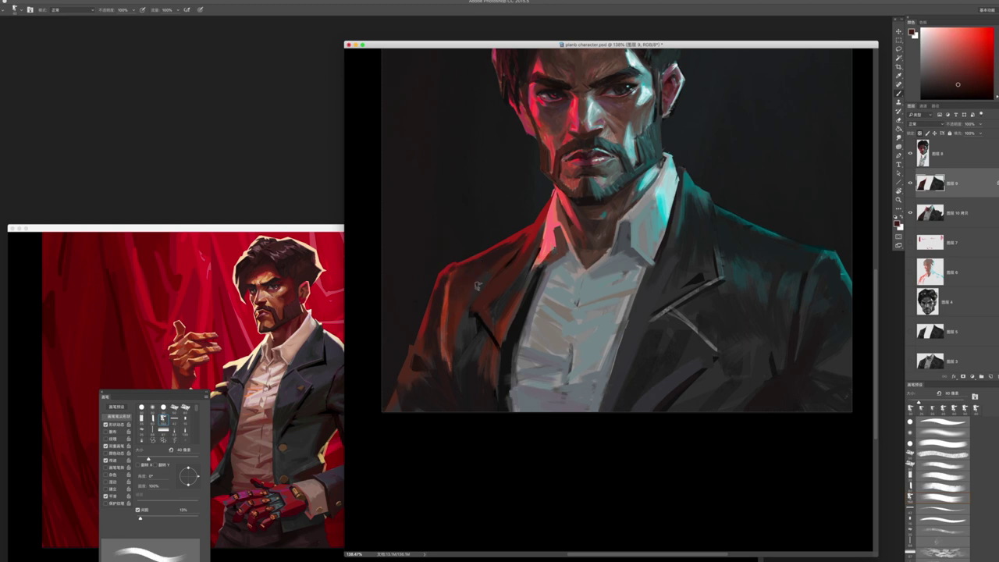
# - Unify the red-lit lapel and jacket front with dark red-brown strokes, varying the brush size
pyautogui.keyDown('alt'); pyautogui.click(495, 256); pyautogui.keyUp('alt')
pyautogui.press('[')
pyautogui.press('[')
pyautogui.press(']')
pyautogui.press(']')
pyautogui.press(']')
pyautogui.moveTo(467, 348); pyautogui.dragTo(490, 326)
pyautogui.keyDown('alt'); pyautogui.click(483, 310); pyautogui.keyUp('alt')
pyautogui.press(']')
pyautogui.keyDown('alt'); pyautogui.click(481, 389); pyautogui.keyUp('alt')
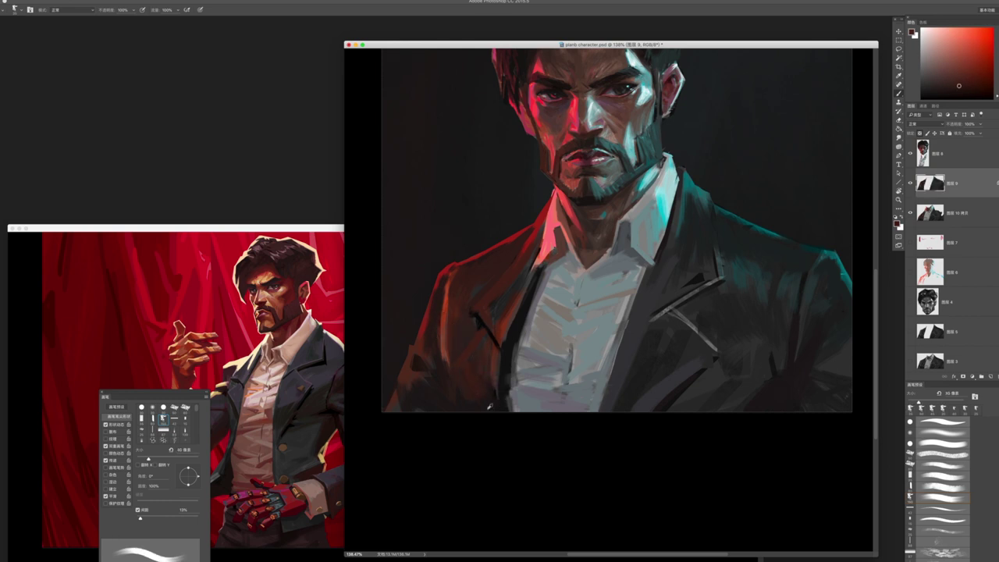
# - Refine the red-lit lapel's notch and upper edge with sampled dark reds and a 20 to 30 px brush
pyautogui.keyDown('alt'); pyautogui.click(442, 389); pyautogui.keyUp('alt')
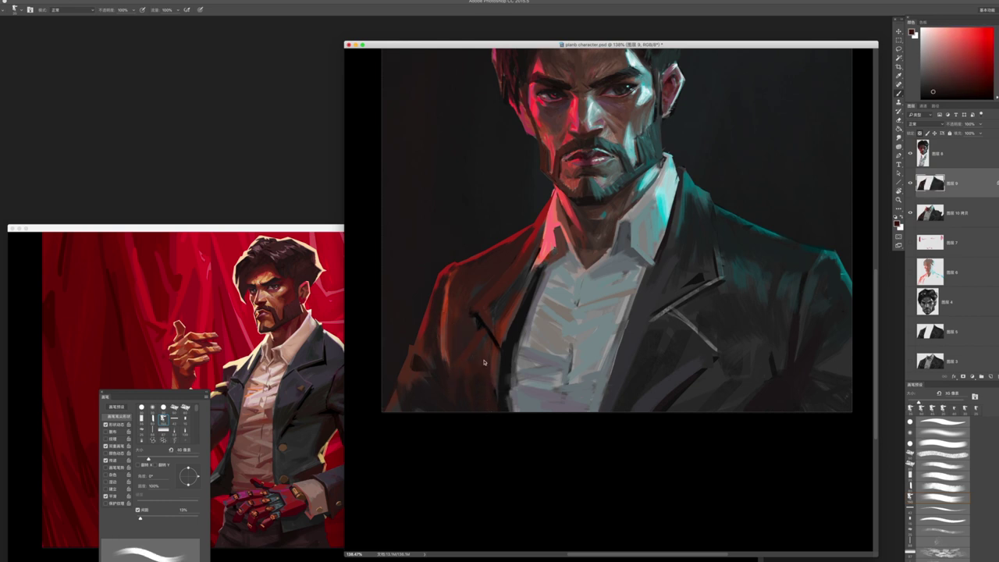
pyautogui.press('[')
pyautogui.keyDown('alt'); pyautogui.click(487, 305); pyautogui.keyUp('alt')
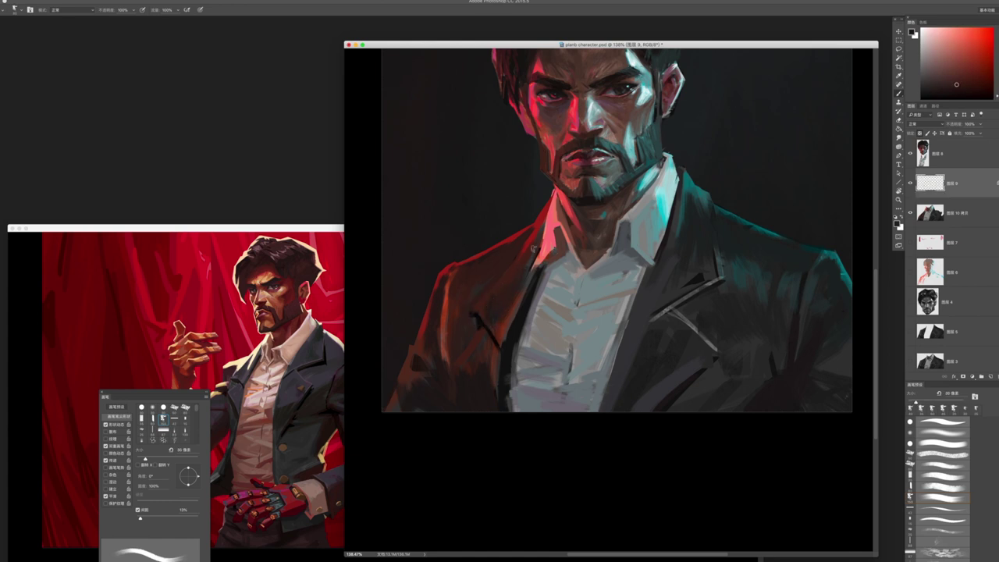
pyautogui.keyDown('alt'); pyautogui.click(524, 248); pyautogui.keyUp('alt')
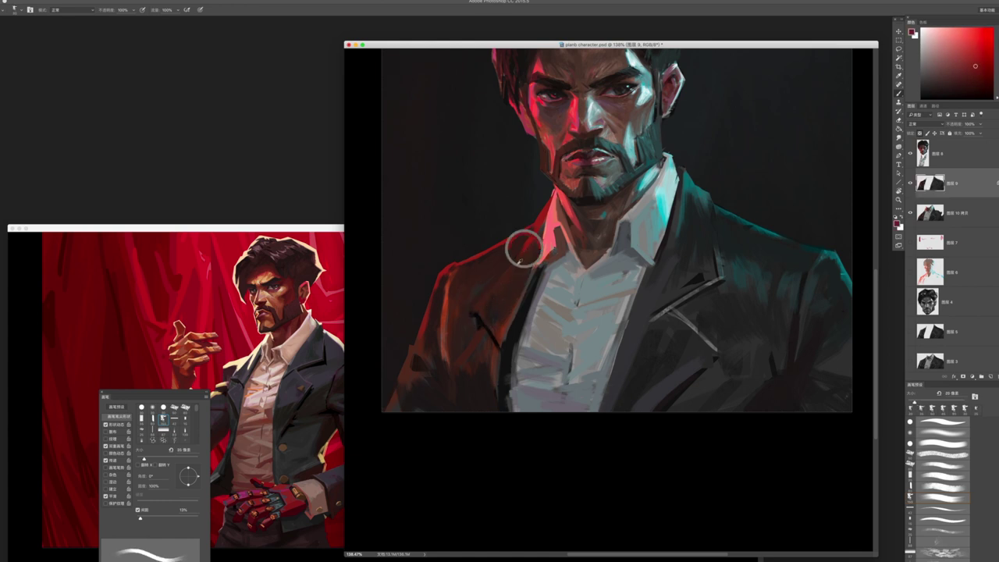
pyautogui.press('[')
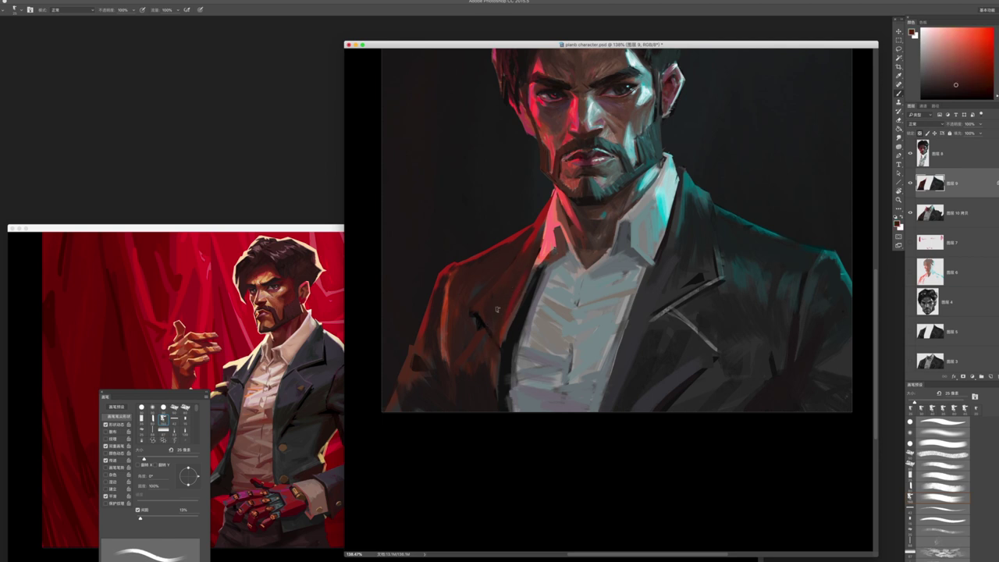
pyautogui.keyDown('alt'); pyautogui.click(481, 386); pyautogui.keyUp('alt')
pyautogui.press(']')
# - Darken the lower jacket front on the teal-lit side with near-black tones and a much larger brush
pyautogui.press('z')
pyautogui.moveTo(533, 279); pyautogui.dragTo(440, 261)
pyautogui.moveTo(510, 339); pyautogui.dragTo(527, 349)
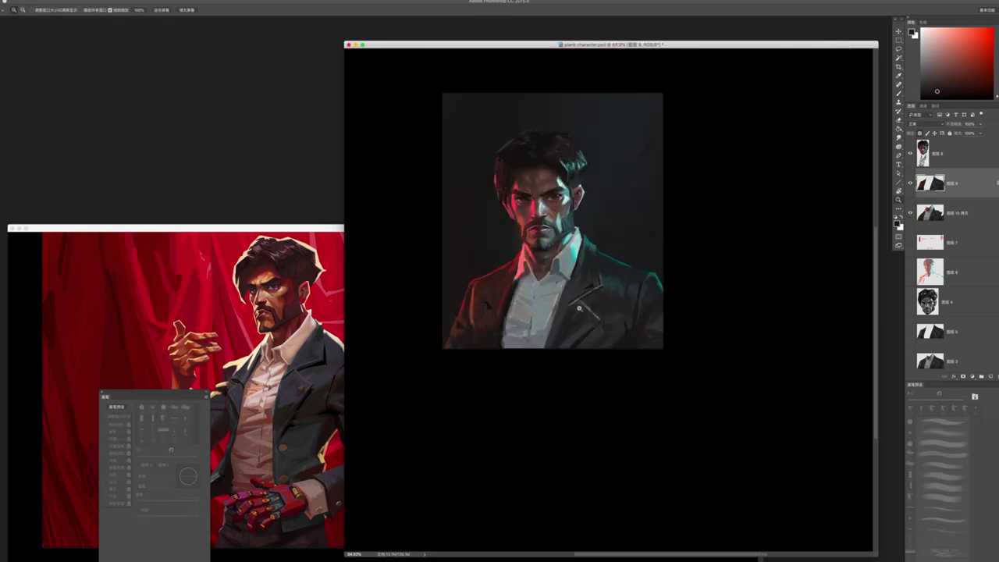
pyautogui.moveTo(580, 309); pyautogui.dragTo(599, 305)
pyautogui.press('b')
pyautogui.keyDown('alt'); pyautogui.click(665, 376); pyautogui.keyUp('alt')
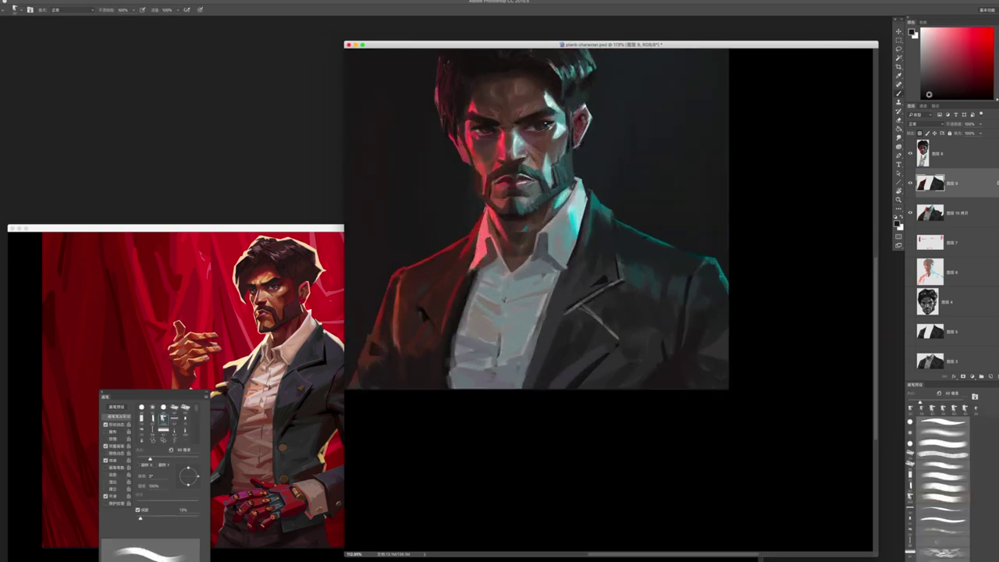
pyautogui.press(']')
pyautogui.press(']')
pyautogui.press(']')
pyautogui.press(']')
pyautogui.press(']')
pyautogui.press(']')
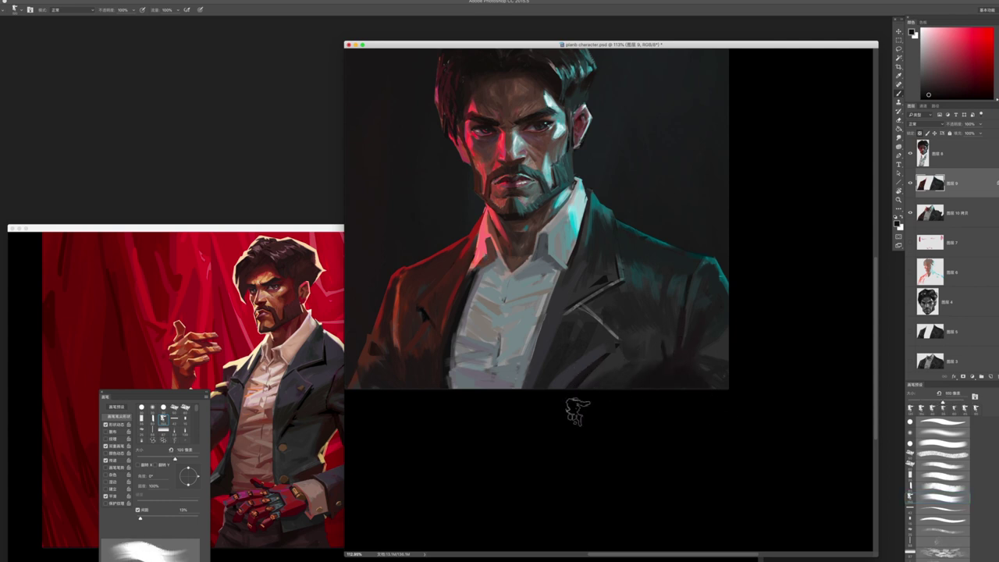
pyautogui.keyDown('alt'); pyautogui.click(683, 246); pyautogui.keyUp('alt')
pyautogui.press(']')
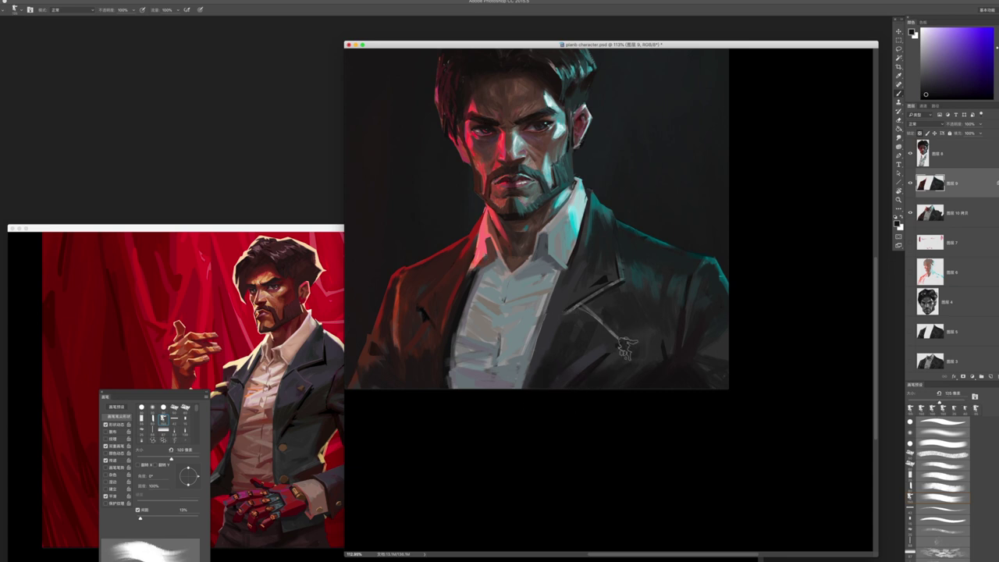
# - Smooth the dark jacket front below the teal-lit lapel with sampled near-black and a smaller brush of about 80 px
pyautogui.keyDown('alt'); pyautogui.click(653, 322); pyautogui.keyUp('alt')
pyautogui.press('[')
pyautogui.press('[')
pyautogui.press('[')
pyautogui.press('[')
pyautogui.press('[')
pyautogui.press('[')
pyautogui.press('[')
pyautogui.press('[')
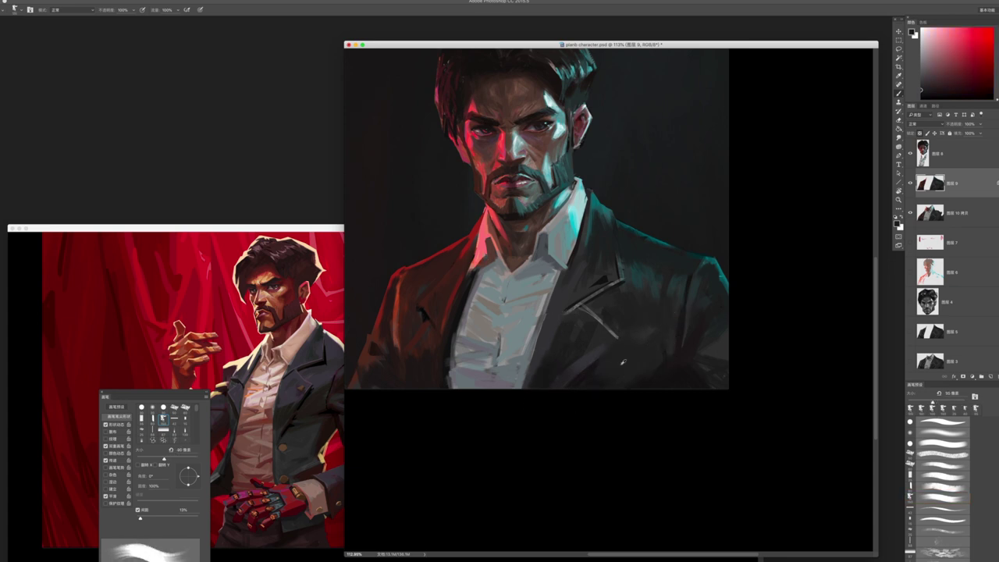
pyautogui.press(']')
pyautogui.press(']')
pyautogui.press(']')
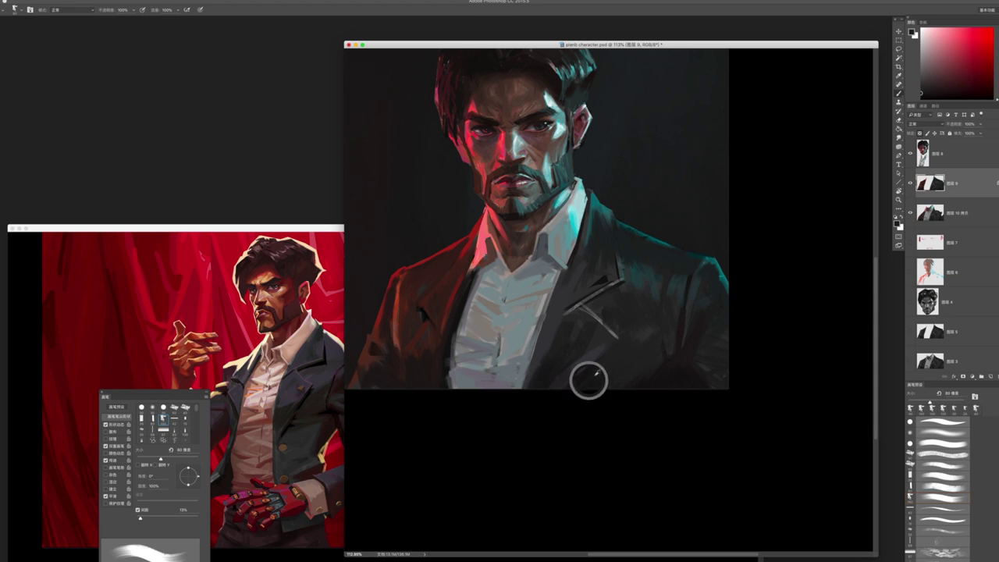
# - Refine the shapes around the teal-lit lapel and its notch with sampled dark tones and a 20 to 40 px brush
pyautogui.keyDown('alt'); pyautogui.click(631, 351); pyautogui.keyUp('alt')
pyautogui.press('[')
pyautogui.press('[')
pyautogui.press('[')
pyautogui.press('[')
pyautogui.press('[')
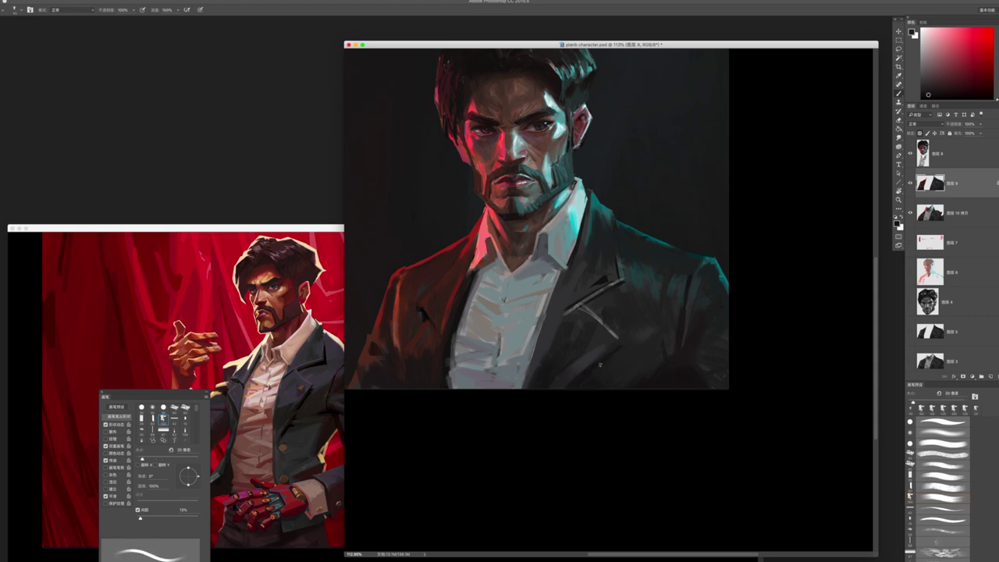
pyautogui.press(']')
pyautogui.keyDown('alt'); pyautogui.click(594, 251); pyautogui.keyUp('alt')
pyautogui.press(']')
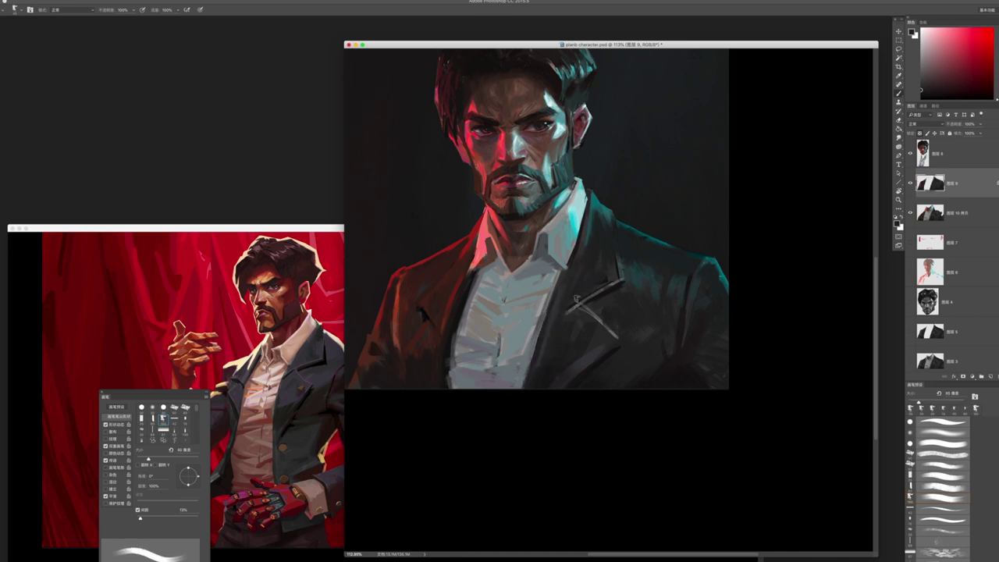
# - Blend the teal-side jacket front around and below the lapel with several sampled dark greys, enlarging the brush to about 70 px
pyautogui.press('z')
pyautogui.moveTo(422, 314)
pyautogui.mouseDown()
pyautogui.moveTo(602, 371)
pyautogui.moveTo(640, 344)
pyautogui.mouseUp()
pyautogui.press('b')
pyautogui.keyDown('alt'); pyautogui.click(625, 332); pyautogui.keyUp('alt')
pyautogui.keyDown('alt'); pyautogui.click(638, 318); pyautogui.keyUp('alt')
pyautogui.keyDown('alt'); pyautogui.click(634, 308); pyautogui.keyUp('alt')
pyautogui.keyDown('alt'); pyautogui.click(625, 359); pyautogui.keyUp('alt')
pyautogui.keyDown('alt'); pyautogui.click(680, 367); pyautogui.keyUp('alt')
pyautogui.press('[')
pyautogui.press(']')
pyautogui.press(']')
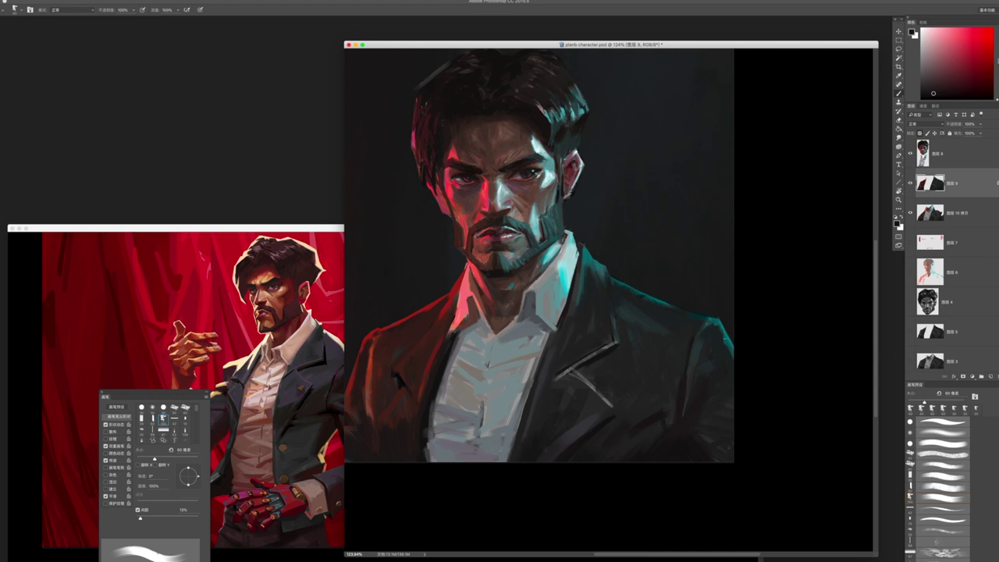
# - Tone the lower jacket and sleeve on the teal-lit side with a dark blue-violet and sampled near-blacks, using about an 80 px brush
pyautogui.moveTo(996, 62); pyautogui.dragTo(996, 48)
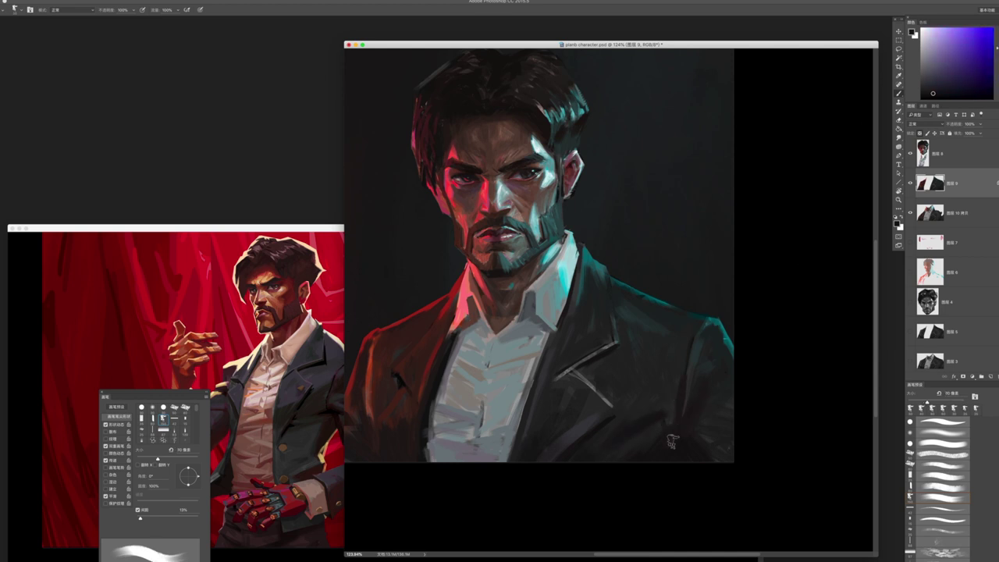
pyautogui.press('[')
pyautogui.press('[')
pyautogui.keyDown('alt'); pyautogui.click(621, 429); pyautogui.keyUp('alt')
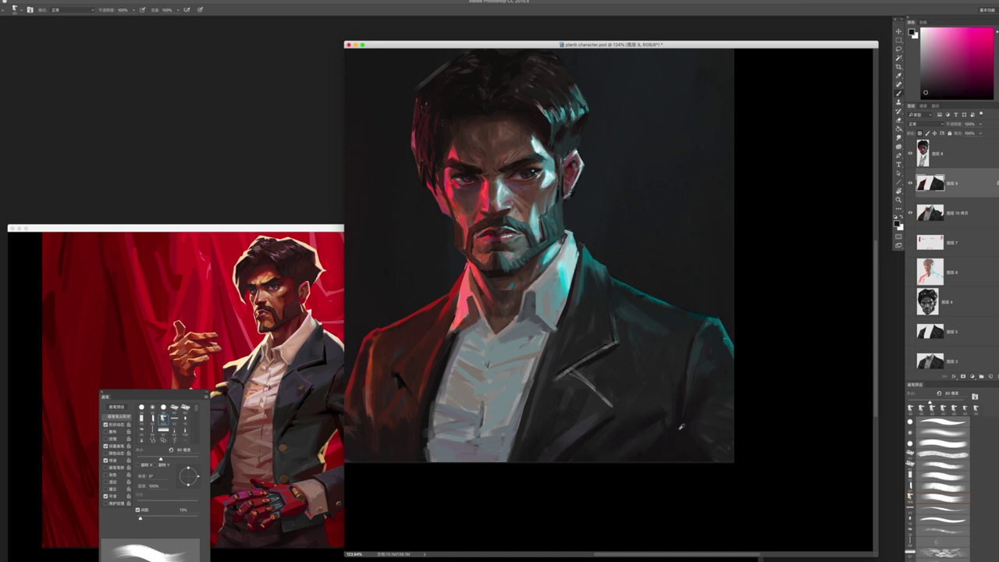
pyautogui.keyDown('alt'); pyautogui.click(678, 428); pyautogui.keyUp('alt')
pyautogui.keyDown('alt'); pyautogui.click(709, 440); pyautogui.keyUp('alt')
pyautogui.keyDown('alt'); pyautogui.click(714, 404); pyautogui.keyUp('alt')
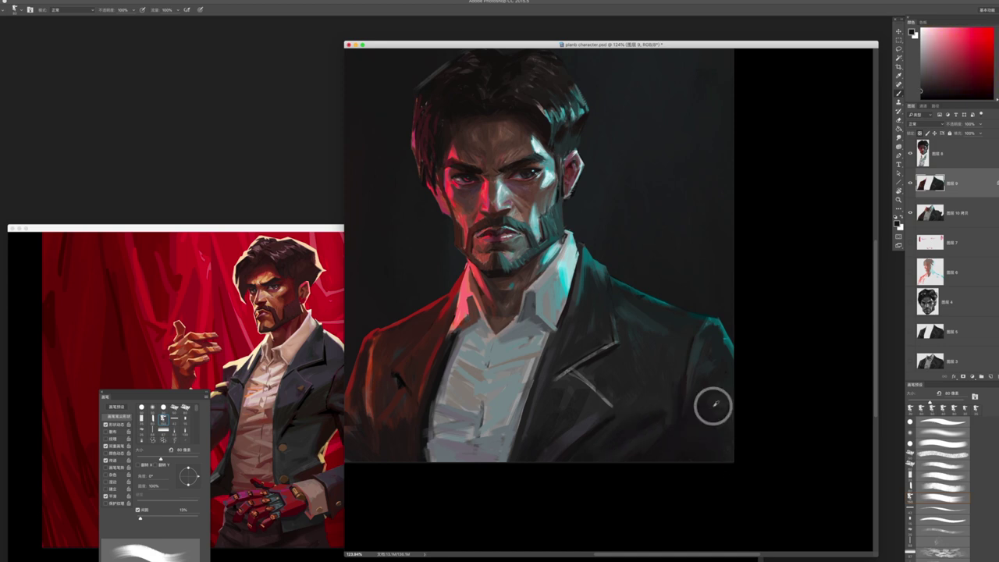
# - Switch to the head layer and soften the hair's outer contour with sampled dark browns and reds, progressively reducing the brush
pyautogui.press('z')
pyautogui.moveTo(724, 467)
pyautogui.mouseDown()
pyautogui.moveTo(679, 455)
pyautogui.moveTo(705, 466)
pyautogui.mouseUp()
pyautogui.moveTo(667, 393); pyautogui.dragTo(699, 391)
pyautogui.press('b')
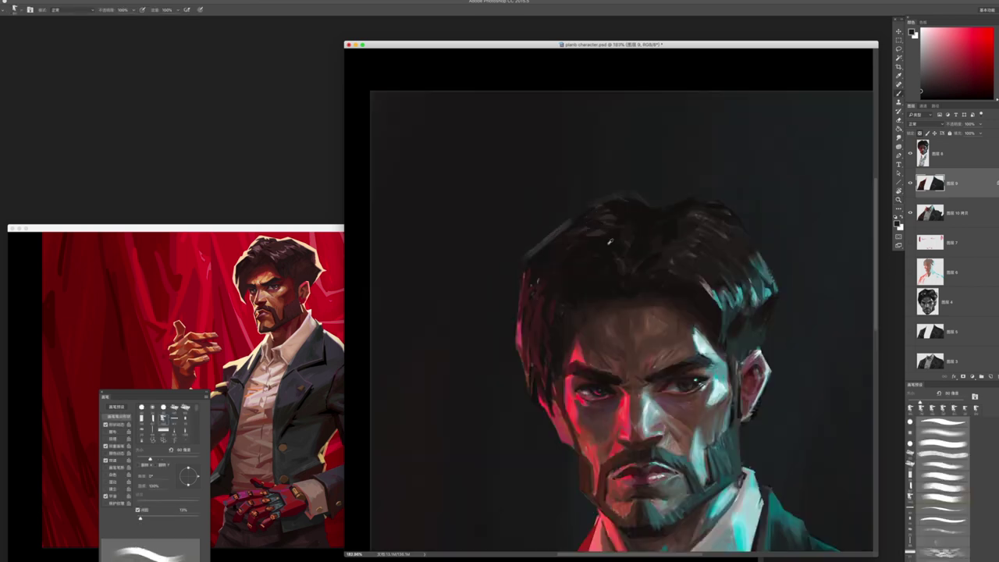
pyautogui.keyDown('alt'); pyautogui.click(614, 225); pyautogui.keyUp('alt')
pyautogui.hotkey('alt', ']')
pyautogui.keyDown('alt'); pyautogui.click(570, 231); pyautogui.keyUp('alt')
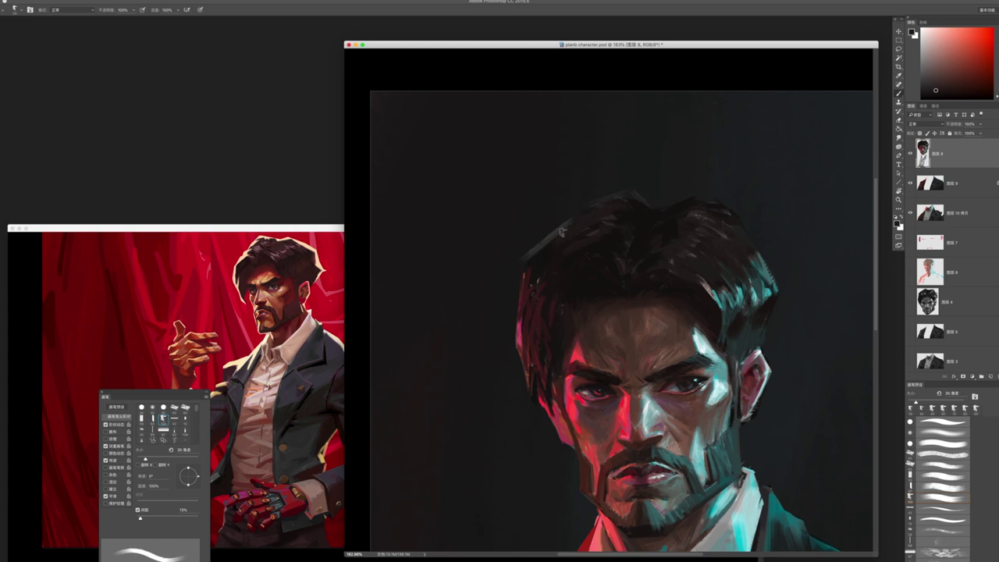
pyautogui.keyDown('alt'); pyautogui.click(522, 278); pyautogui.keyUp('alt')
pyautogui.press('[')
pyautogui.press('[')
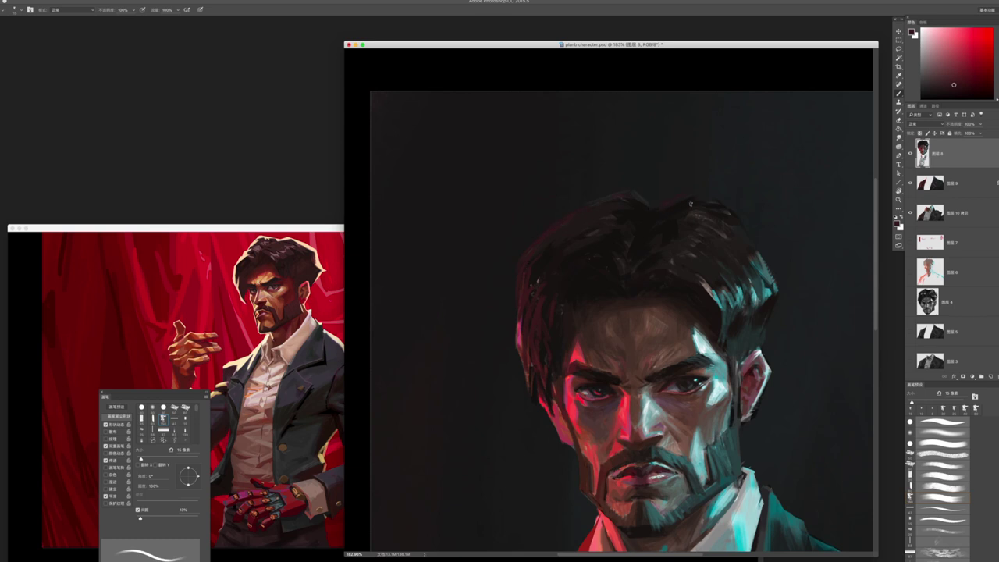
# - Refine the teal highlight under the tip of the nose with a sampled muted teal and a very fine brush
pyautogui.moveTo(690, 204); pyautogui.dragTo(601, 261)
pyautogui.moveTo(675, 262); pyautogui.dragTo(677, 262)
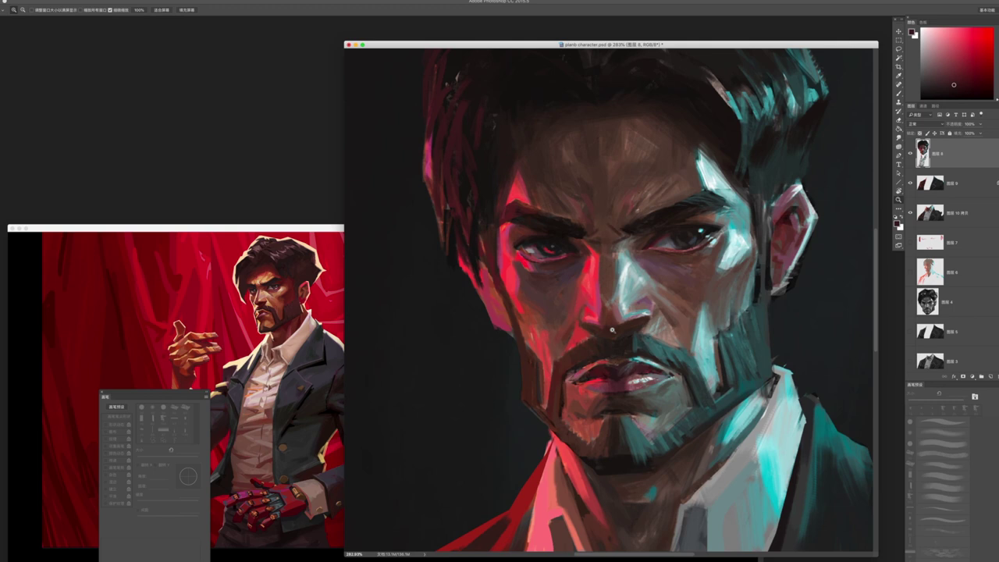
pyautogui.moveTo(625, 306); pyautogui.dragTo(629, 306)
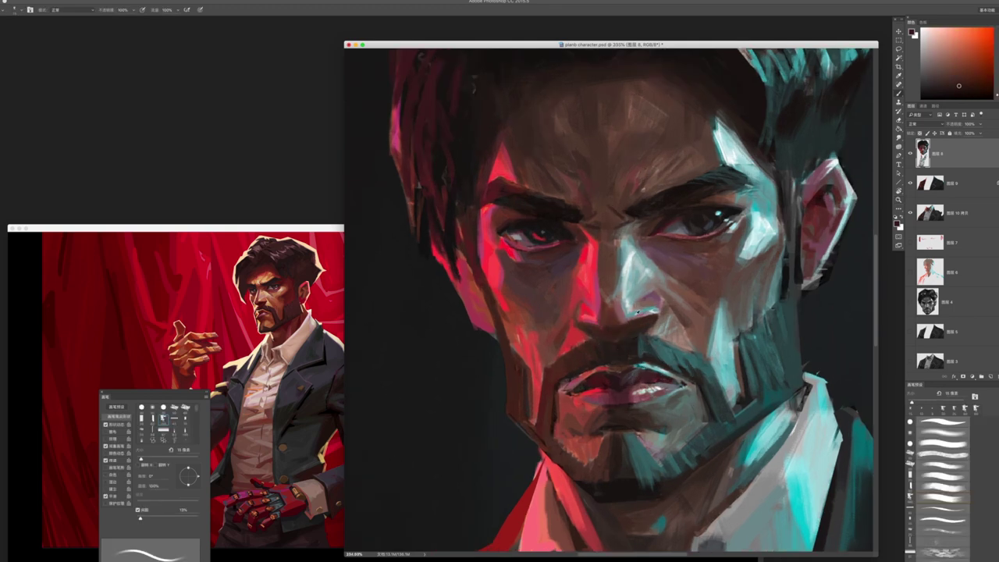
pyautogui.keyDown('alt'); pyautogui.click(637, 312); pyautogui.keyUp('alt')
pyautogui.press('[')
pyautogui.press('[')
pyautogui.press('[')
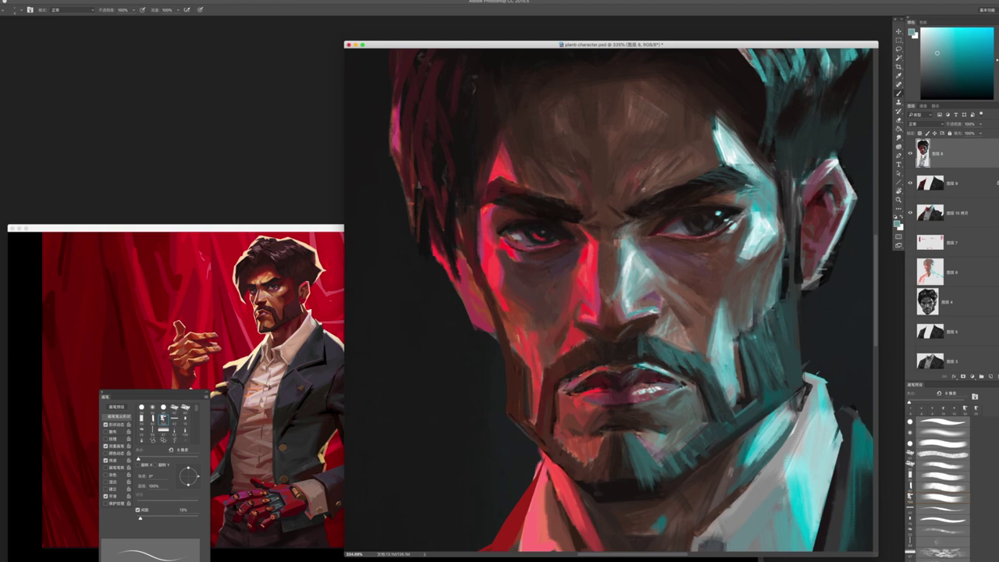
# - Stamp all visible layers onto a new top layer and sharpen it with the Smart Sharpen filter at its current settings
pyautogui.press('z')
pyautogui.moveTo(617, 381); pyautogui.dragTo(594, 387)
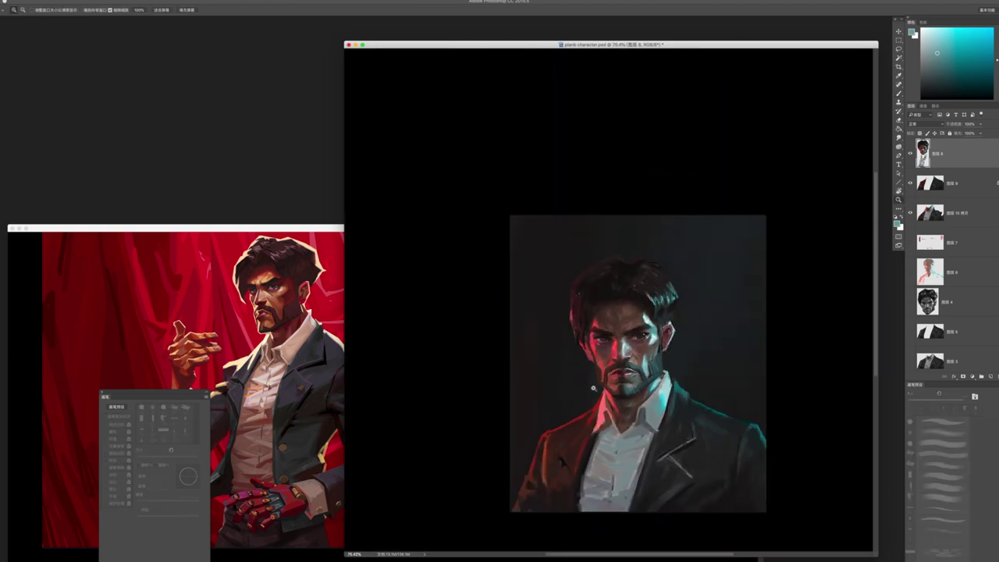
pyautogui.moveTo(662, 261); pyautogui.dragTo(691, 322)
pyautogui.press('b')
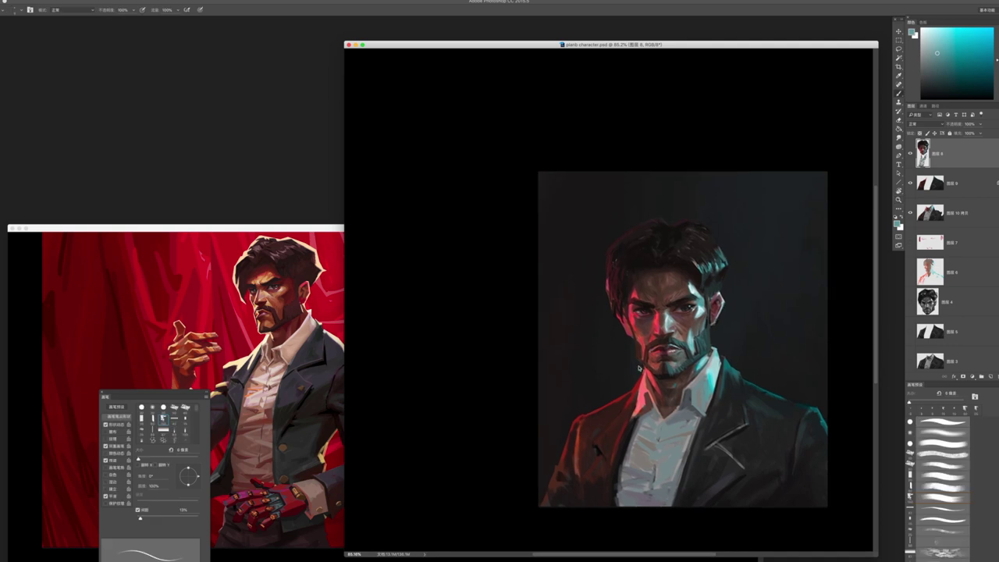
pyautogui.press('super+alt+shift+e')
pyautogui.click(149, 2)
pyautogui.moveTo(156, 89)
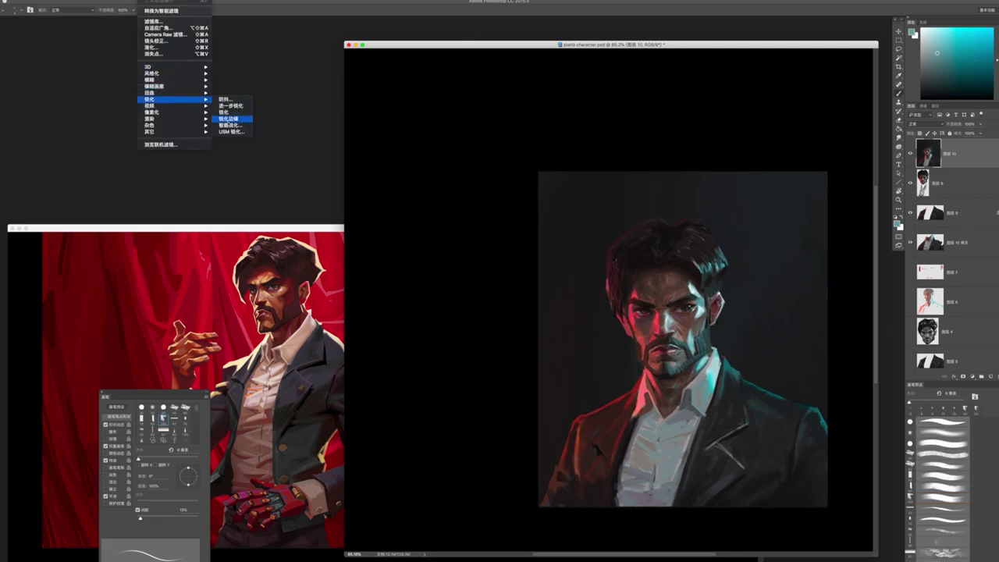
pyautogui.click(227, 123)
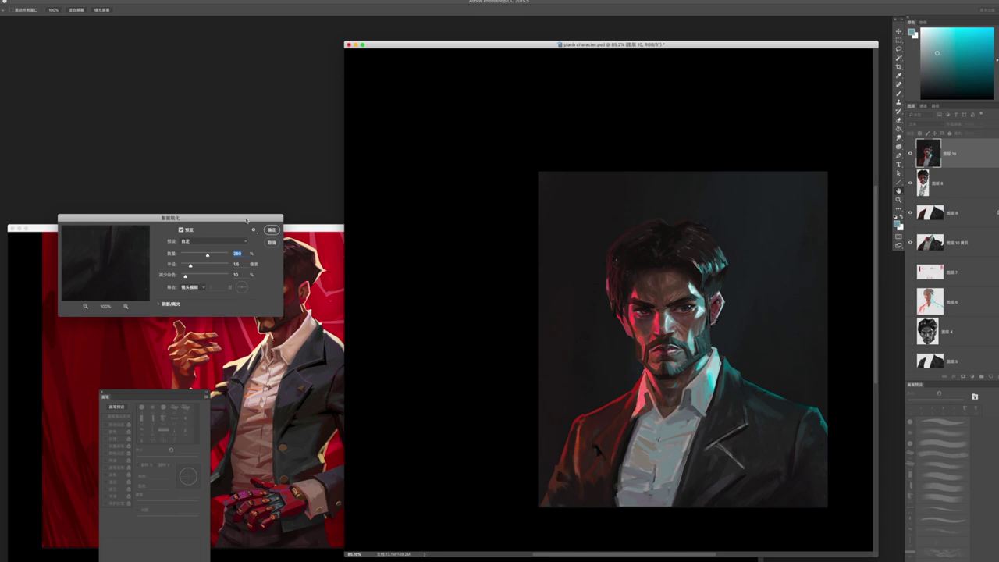
pyautogui.press('Return')
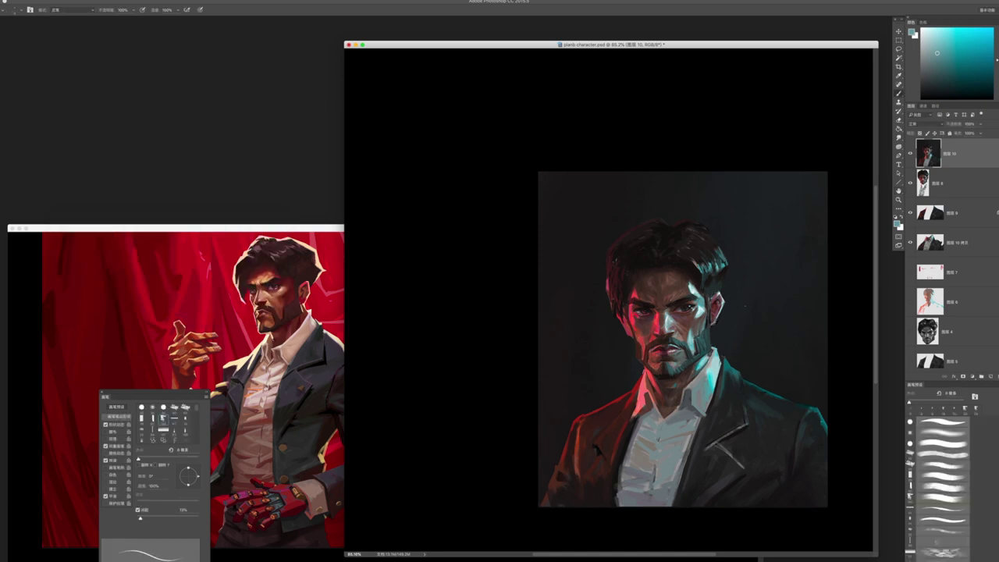
# - Examine the sharpened portrait both close up and at thumbnail size
pyautogui.scroll(5, 755, 330)
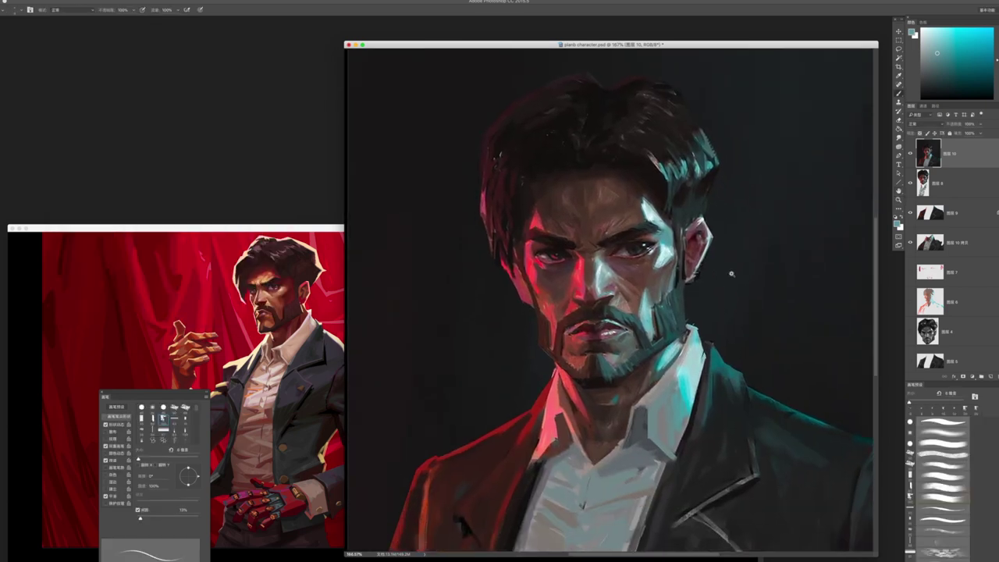
pyautogui.press('z')
pyautogui.scroll(-2, 728, 270)
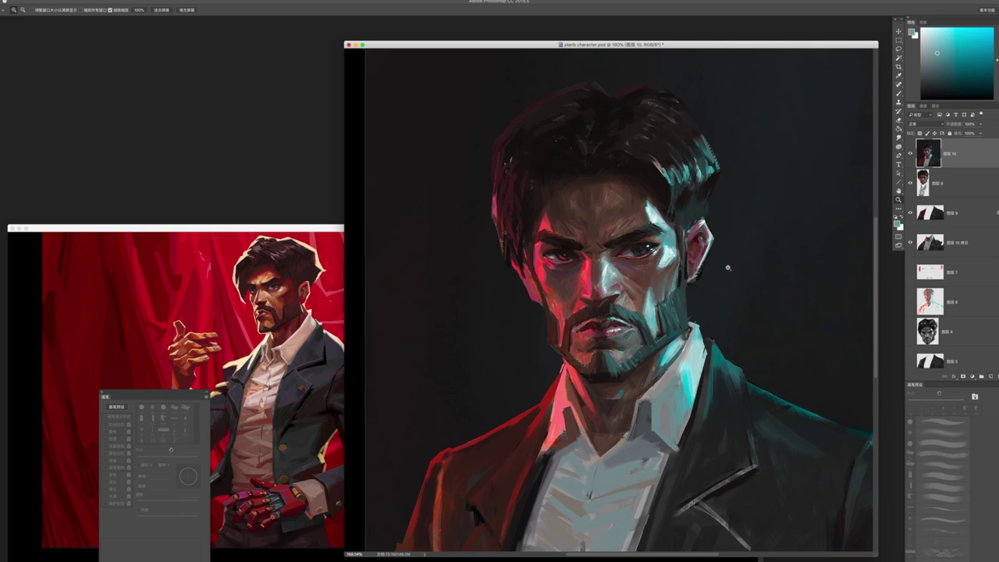
pyautogui.scroll(-3, 729, 269)
pyautogui.press('b')
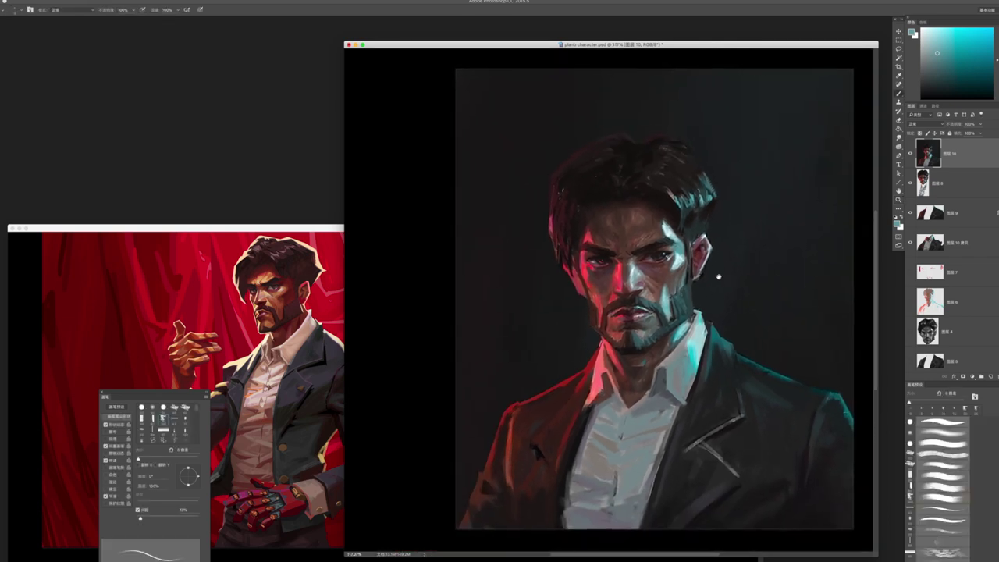
pyautogui.hscroll(2, 719, 277)
pyautogui.press('z')
pyautogui.scroll(-6, 718, 266)
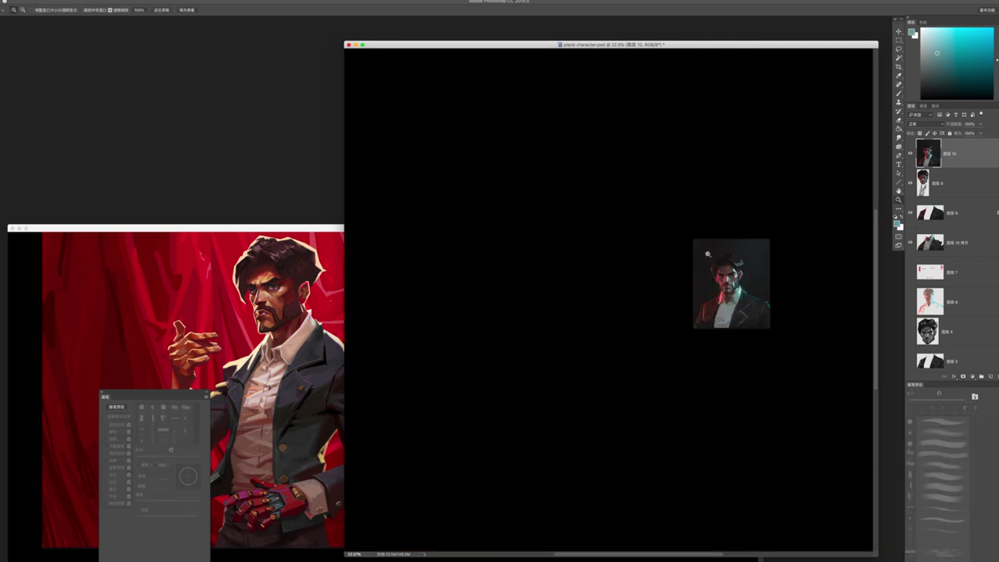
pyautogui.scroll(6, 707, 254)
pyautogui.press('b')
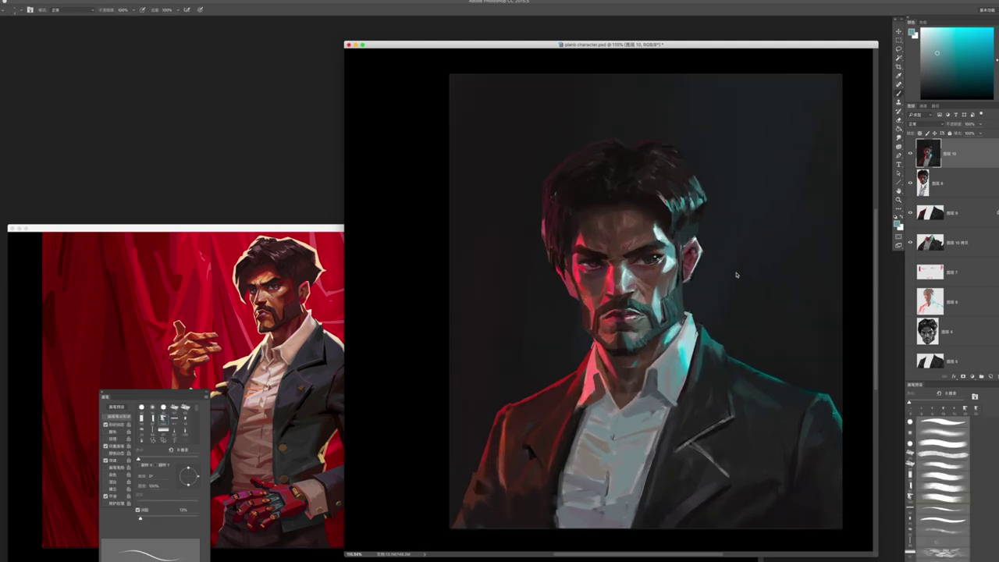
# - Stretch the merged portrait slightly outward on its red-lit side in full-screen view
pyautogui.press('f')
pyautogui.hotkey('ctrl', 't')
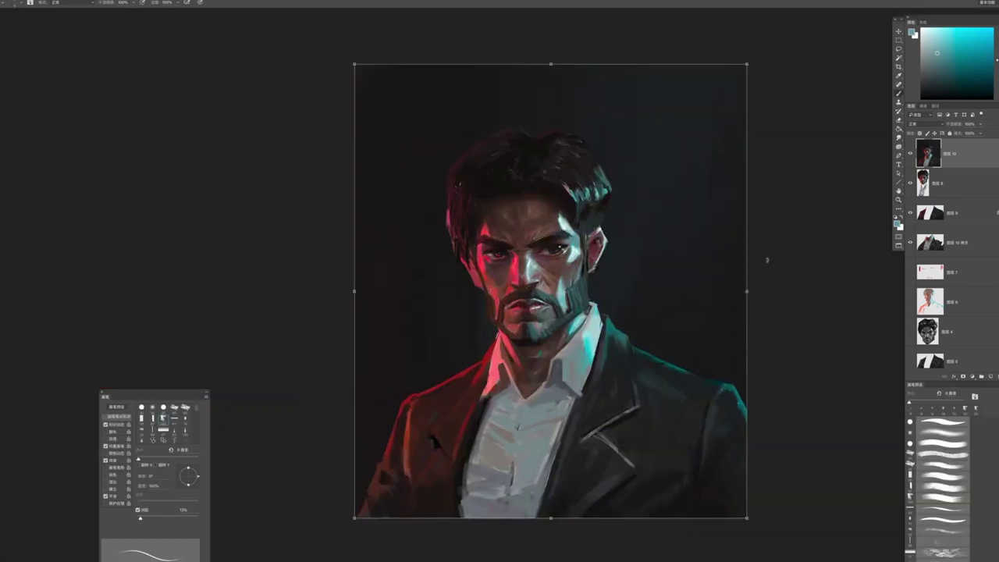
pyautogui.moveTo(761, 288); pyautogui.dragTo(760, 288)
pyautogui.moveTo(354, 292); pyautogui.dragTo(348, 293)
pyautogui.press('Return')
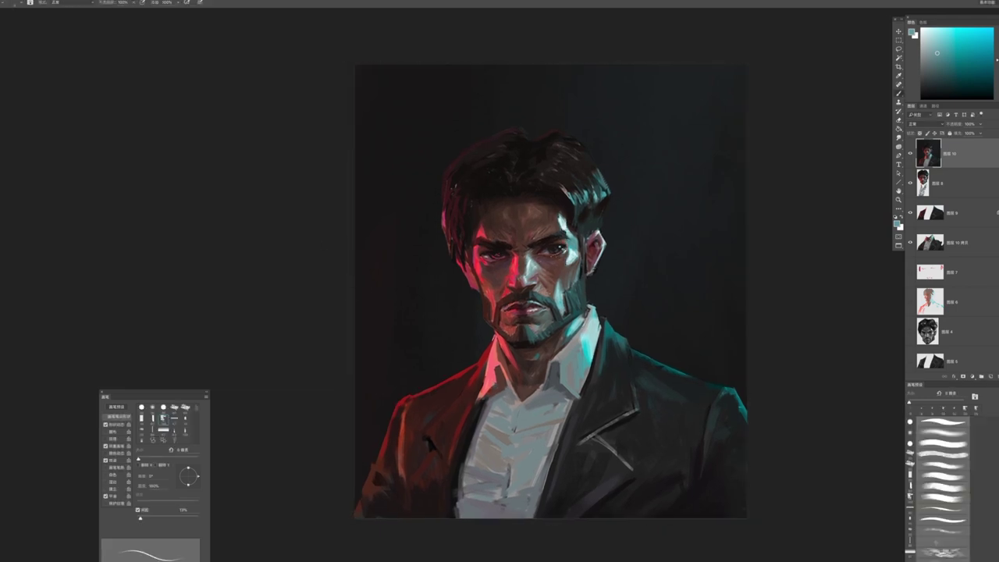
# - Crop a thin strip off the red-lit side of the canvas
pyautogui.press('c')
pyautogui.moveTo(357, 283); pyautogui.dragTo(363, 283)
pyautogui.press('Return')
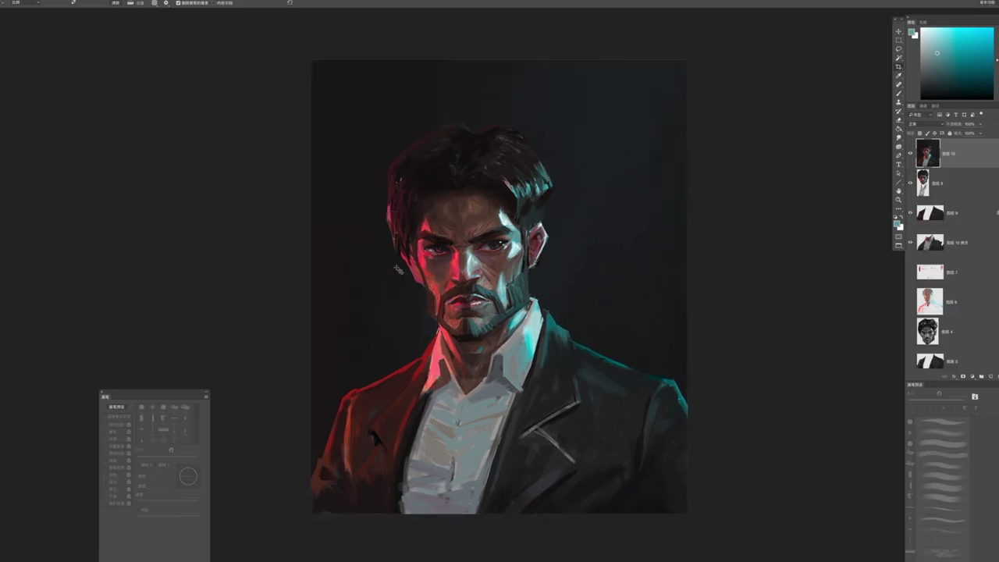
# - Warp the merged portrait, bulging the teal-side edge near the shoulder outward and nudging the upper corner on the red side inward
pyautogui.hotkey('ctrl', 't')
pyautogui.rightClick(631, 317)
pyautogui.click(647, 357)
pyautogui.moveTo(722, 348); pyautogui.dragTo(738, 353)
pyautogui.moveTo(380, 51); pyautogui.dragTo(389, 54)
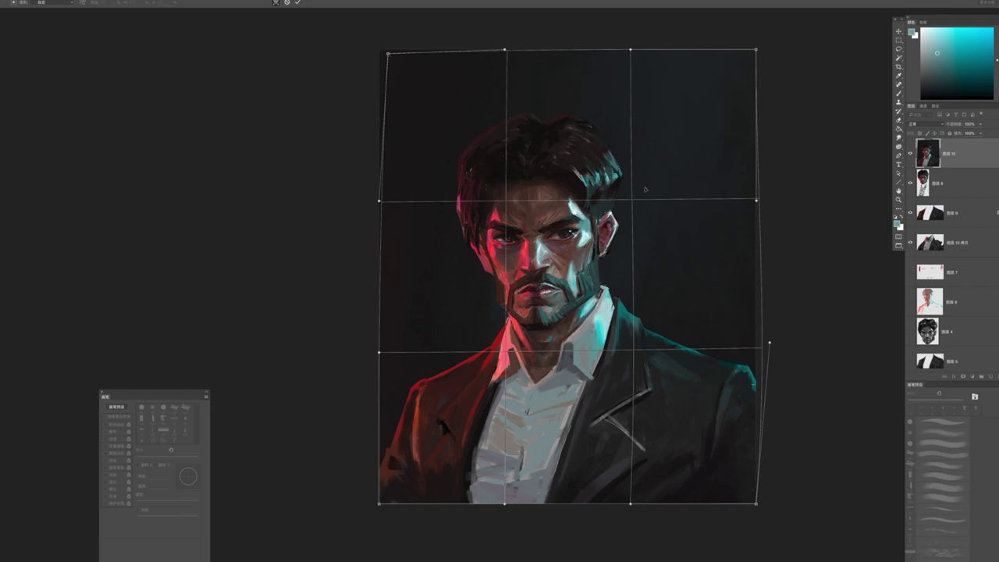
pyautogui.press('Return')
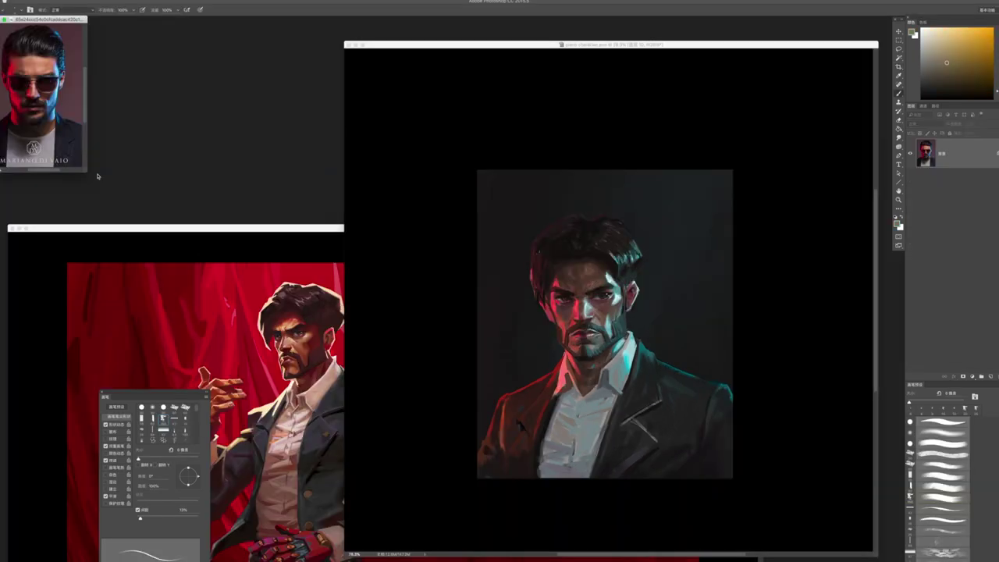
# - Enlarge the window of the sunglasses photo reference and frame the painted head close up for painting
pyautogui.moveTo(91, 177); pyautogui.dragTo(187, 273)
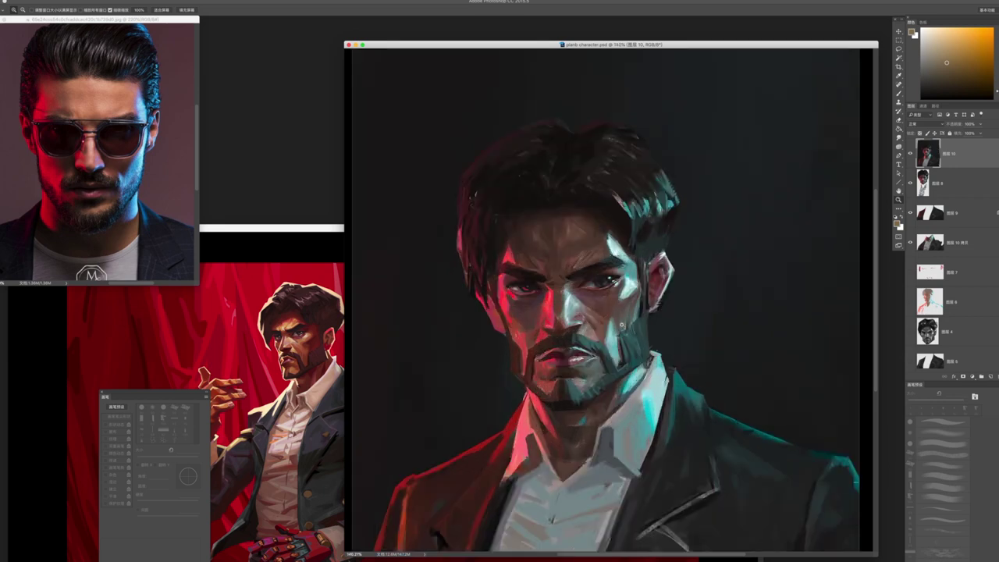
pyautogui.scroll(5, 623, 324)
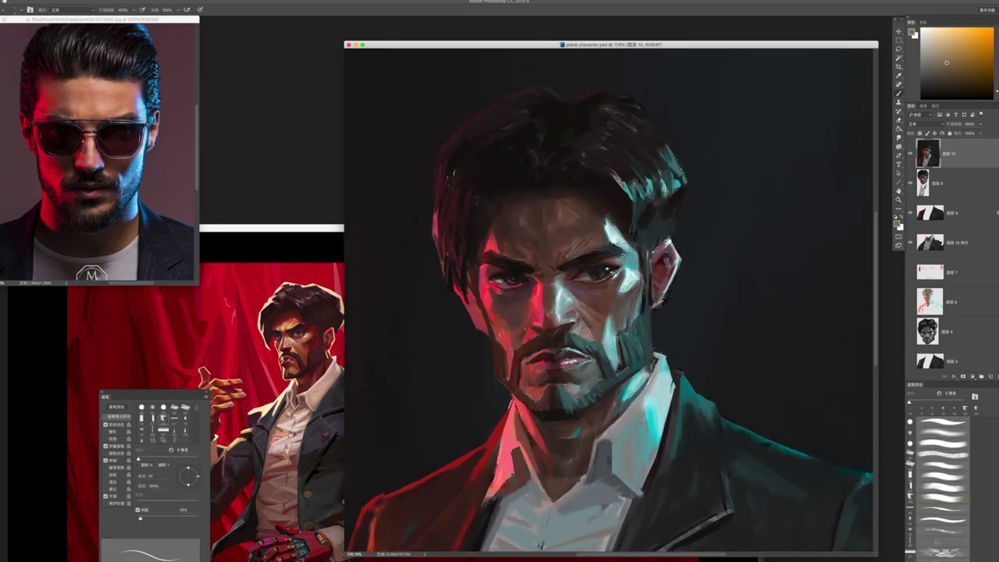
pyautogui.press('b')
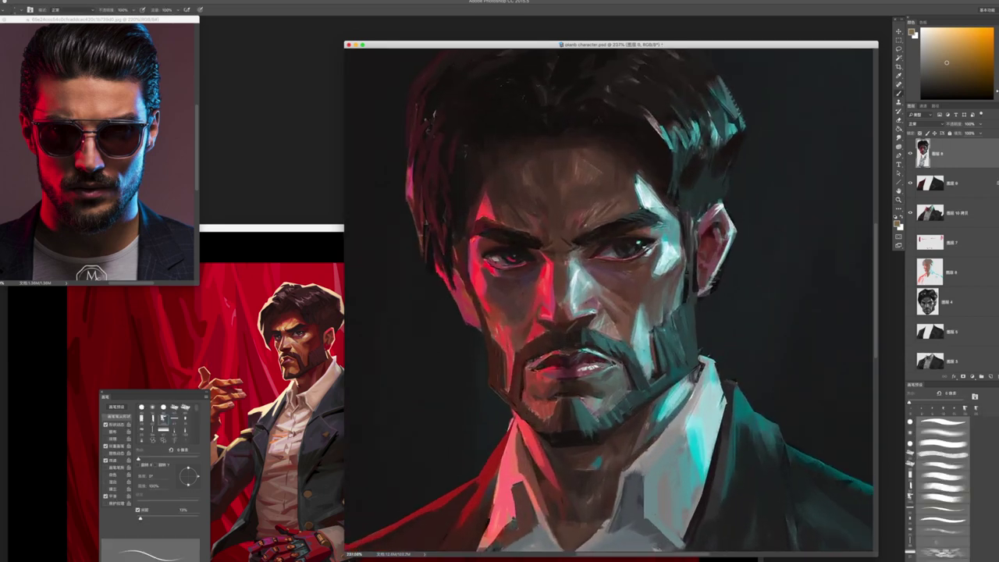
# - Paint fine bright red accents on the iris and lips on the red-lit side of the face with sampled reds
pyautogui.press(']')
pyautogui.press(']')
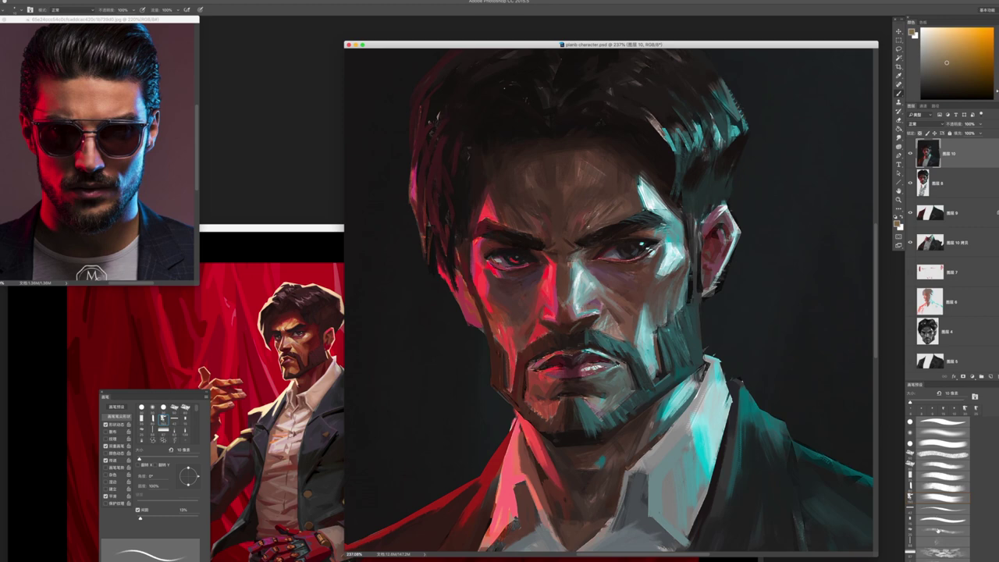
pyautogui.press(']')
pyautogui.press(']')
pyautogui.press(']')
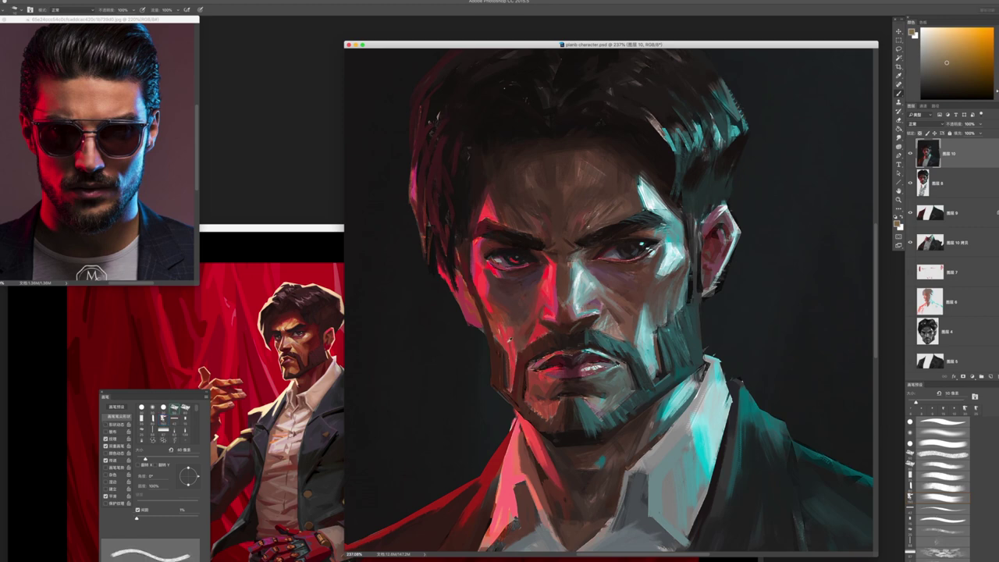
pyautogui.keyDown('alt'); pyautogui.click(517, 300); pyautogui.keyUp('alt')
pyautogui.press('[')
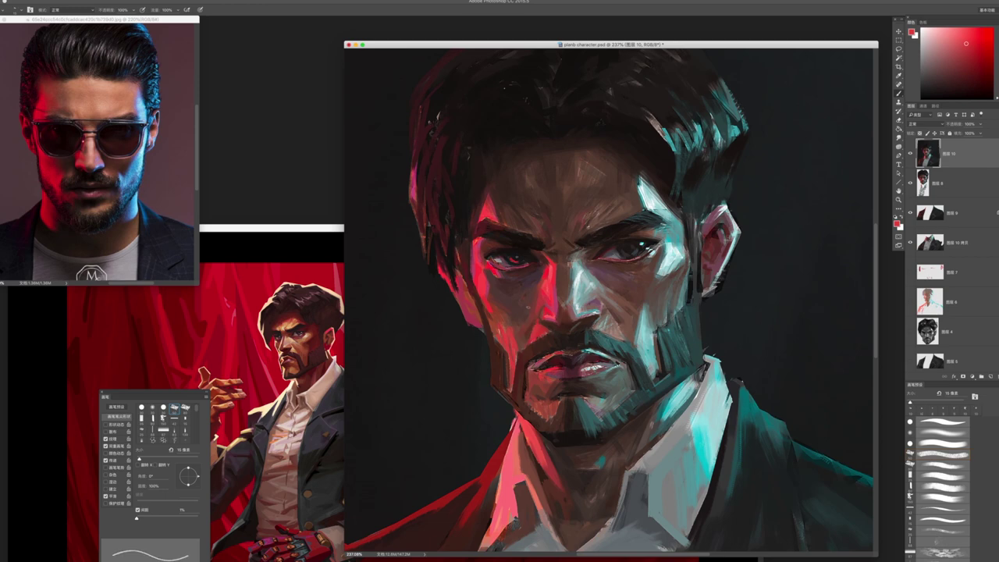
pyautogui.press('[')
pyautogui.scroll(3, 566, 308)
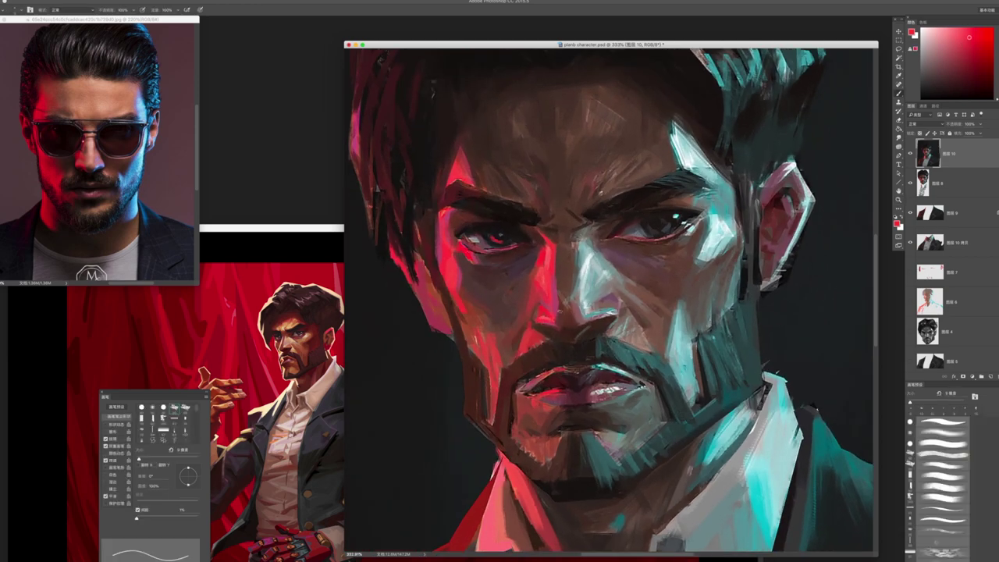
pyautogui.keyDown('alt'); pyautogui.click(535, 338); pyautogui.keyUp('alt')
pyautogui.press(']')
pyautogui.press('[')
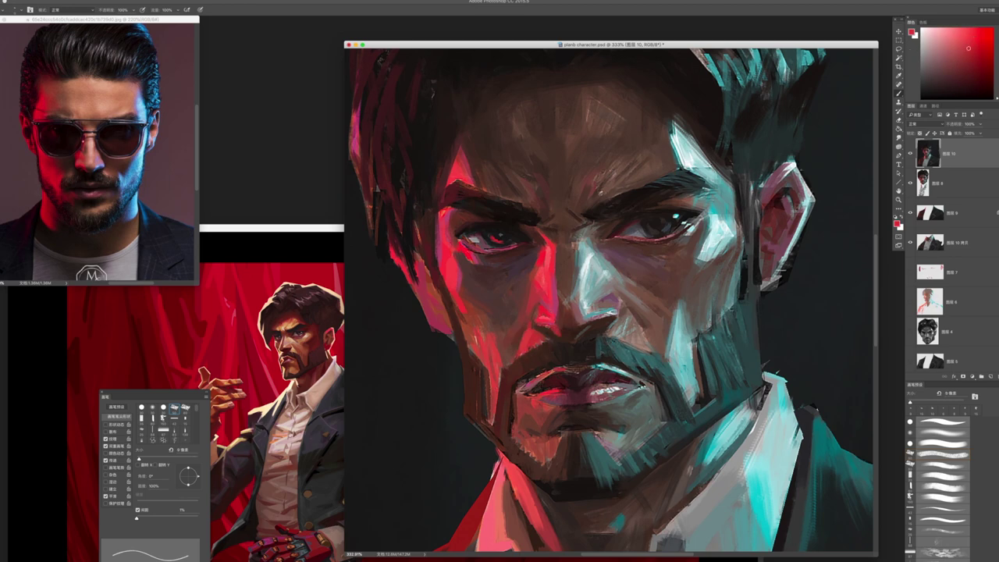
pyautogui.click(975, 57)
# - Paint muted blue reflected light under the nose tip on the teal-lit side of the face
pyautogui.keyDown('alt'); pyautogui.click(629, 299); pyautogui.keyUp('alt')
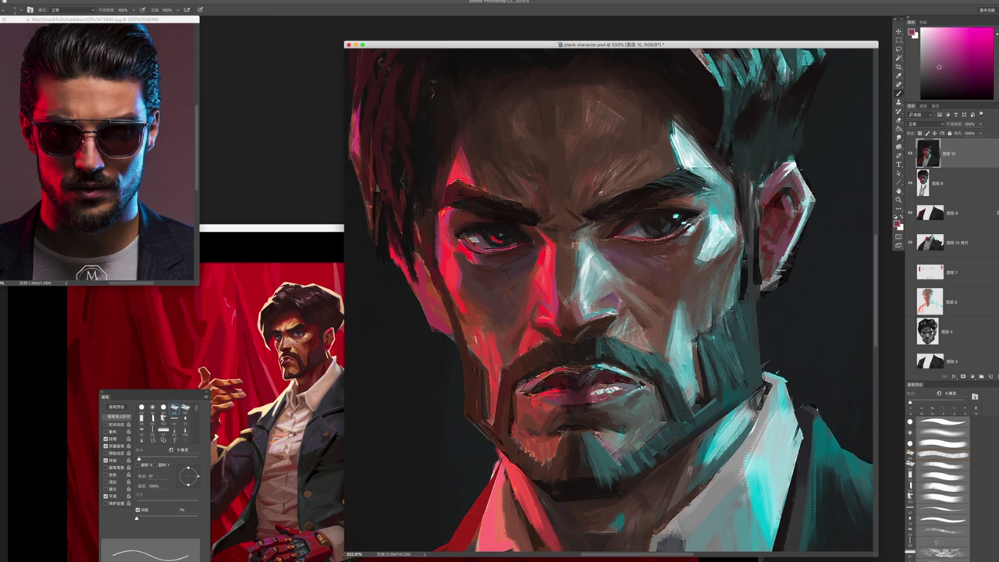
pyautogui.keyDown('alt'); pyautogui.click(591, 325); pyautogui.keyUp('alt')
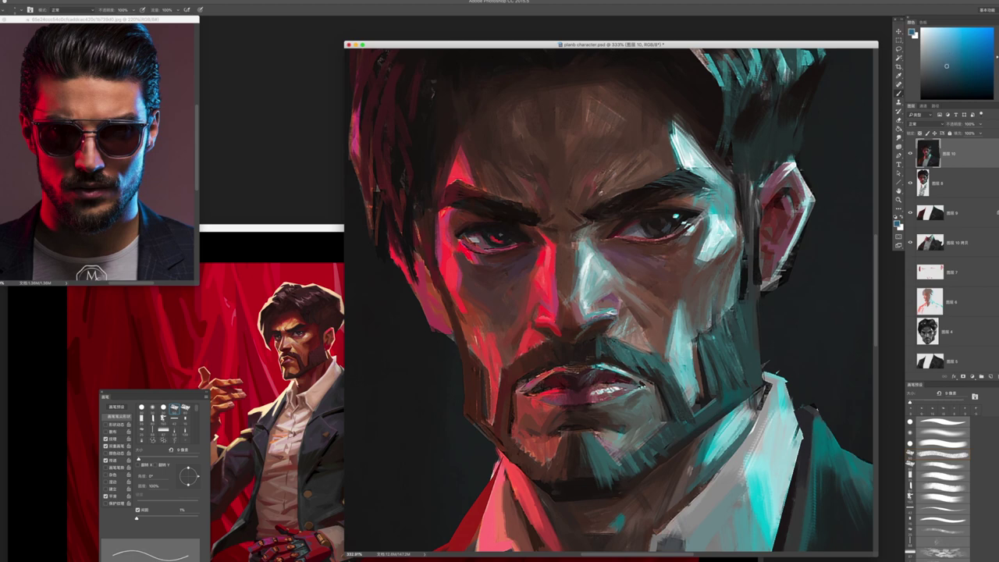
pyautogui.press('x')
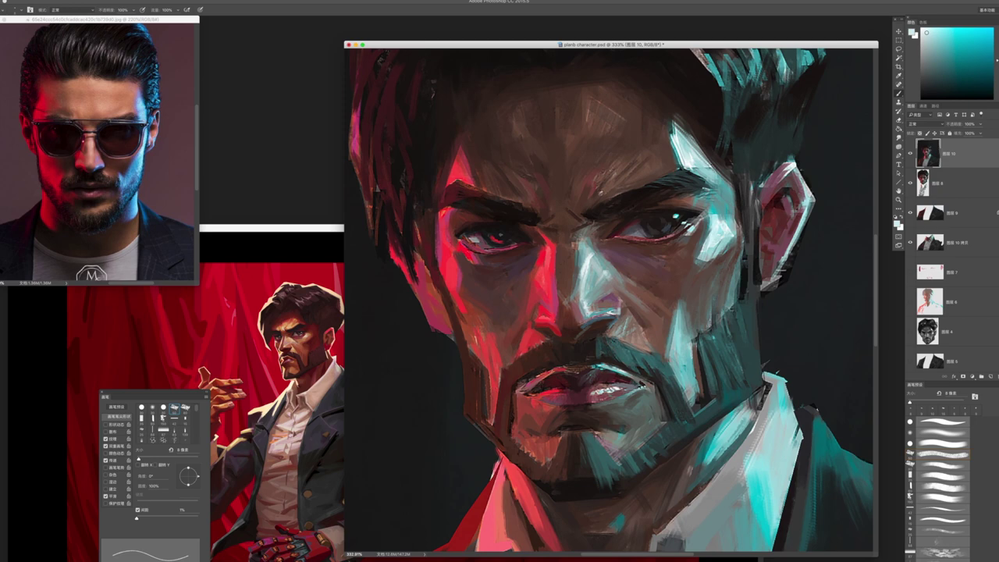
pyautogui.press('z')
pyautogui.hotkey('ctrl', '0')
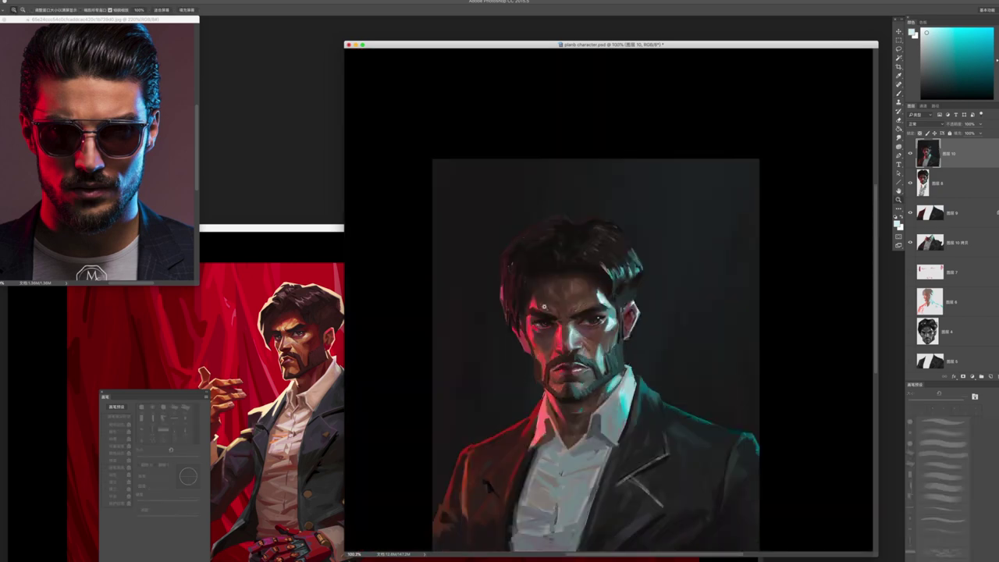
# - Refine the cheek beside the nose and moustache on the red-lit side using sampled reds
pyautogui.moveTo(516, 338); pyautogui.dragTo(524, 338)
pyautogui.moveTo(582, 359); pyautogui.dragTo(629, 361)
pyautogui.press('b')
pyautogui.keyDown('alt'); pyautogui.click(480, 383); pyautogui.keyUp('alt')
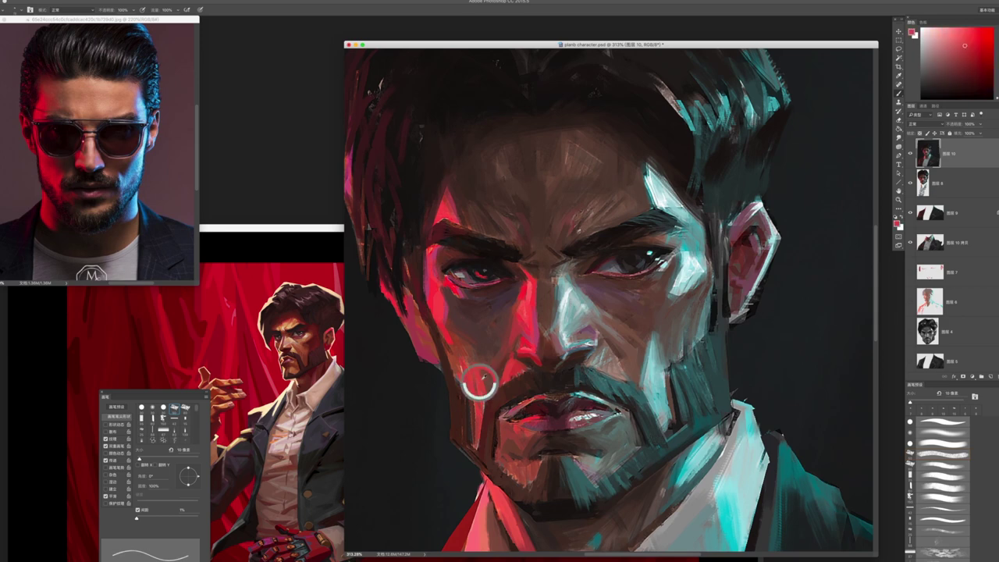
pyautogui.keyDown('alt'); pyautogui.click(520, 319); pyautogui.keyUp('alt')
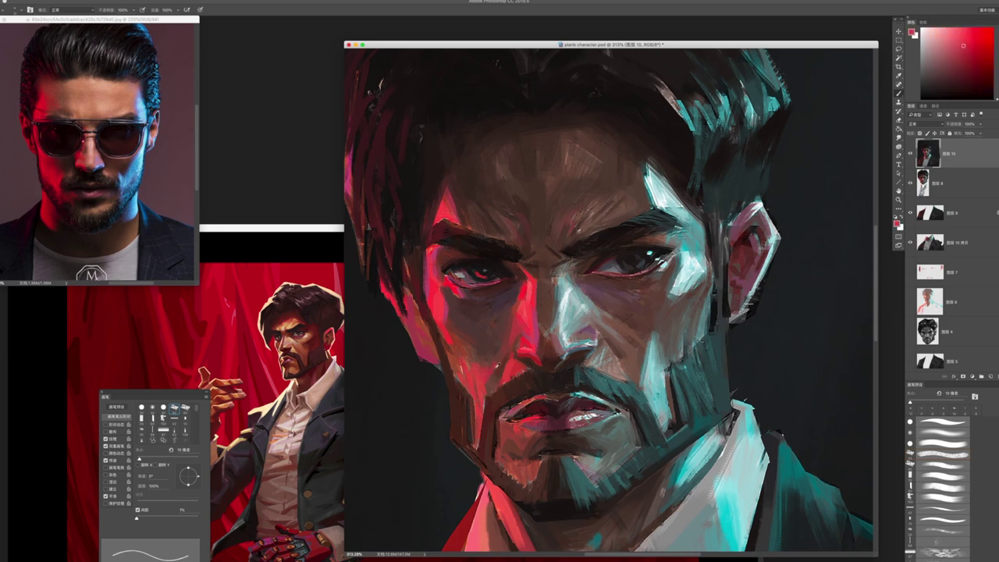
pyautogui.keyDown('alt'); pyautogui.click(488, 367); pyautogui.keyUp('alt')
pyautogui.keyDown('alt'); pyautogui.click(471, 368); pyautogui.keyUp('alt')
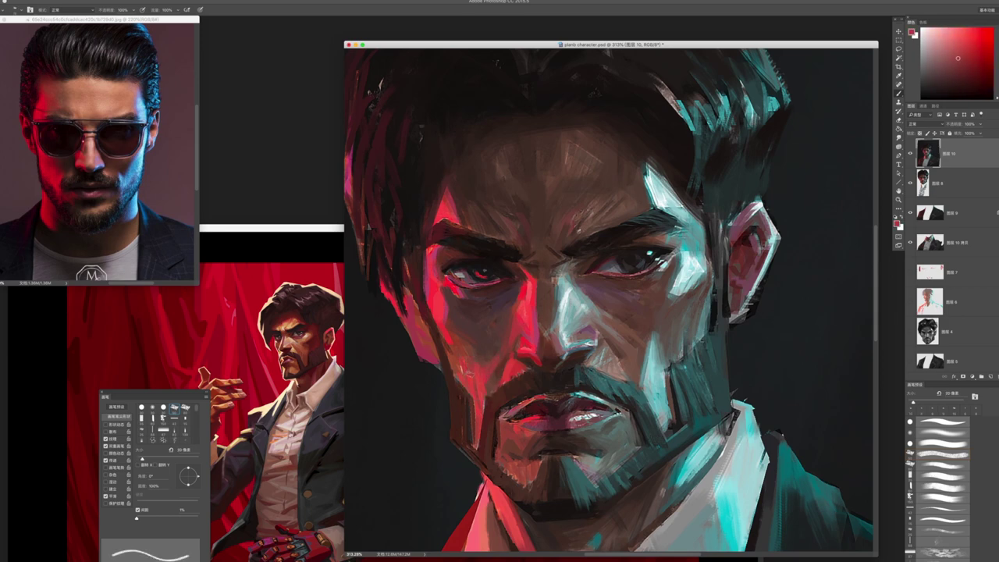
# - Touch up the pale teal highlights on the teal-lit cheek and the edge of the moustache
pyautogui.press('z')
pyautogui.moveTo(470, 369); pyautogui.dragTo(438, 277)
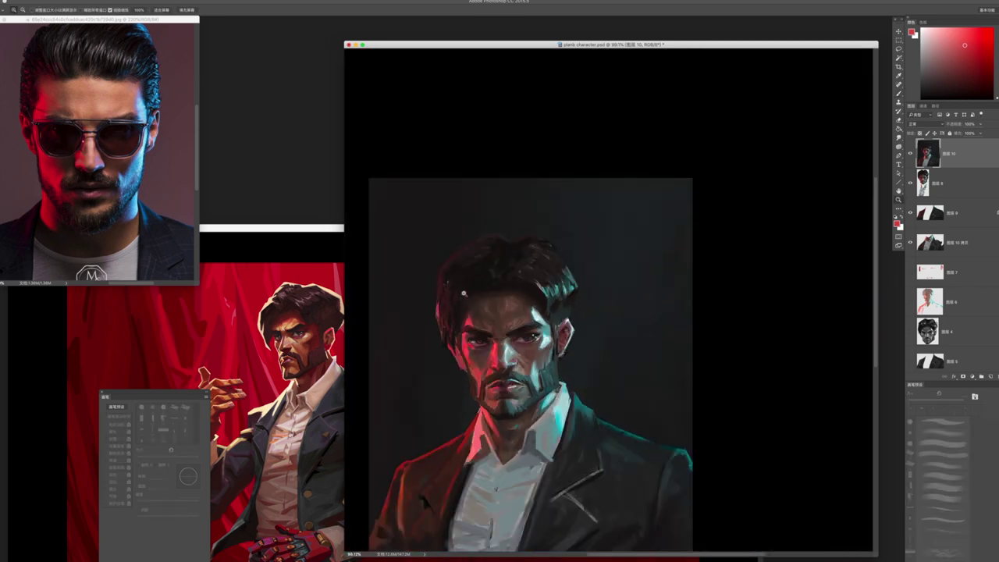
pyautogui.moveTo(539, 362); pyautogui.dragTo(588, 361)
pyautogui.press('b')
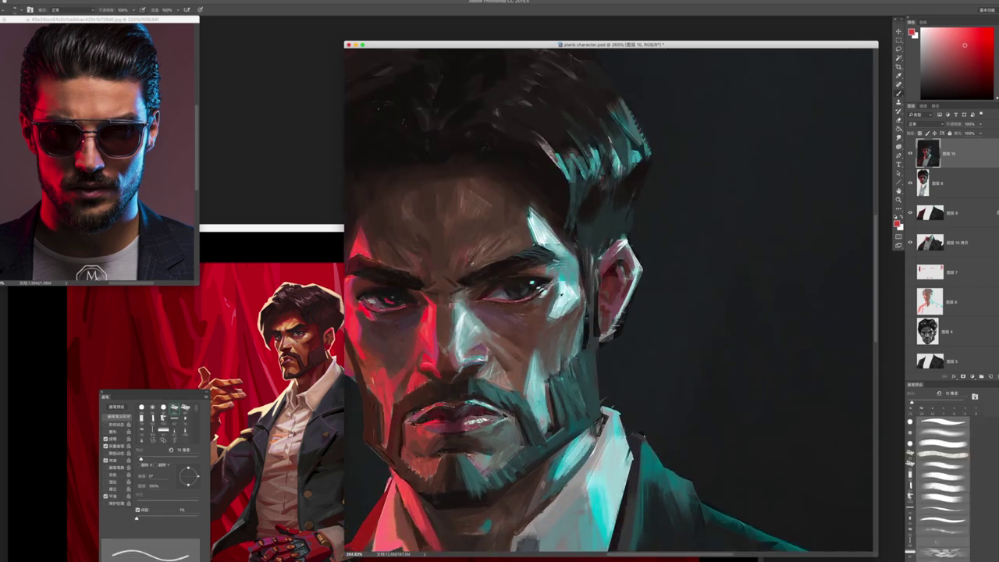
pyautogui.keyDown('alt'); pyautogui.click(562, 301); pyautogui.keyUp('alt')
pyautogui.moveTo(531, 406); pyautogui.dragTo(529, 383)
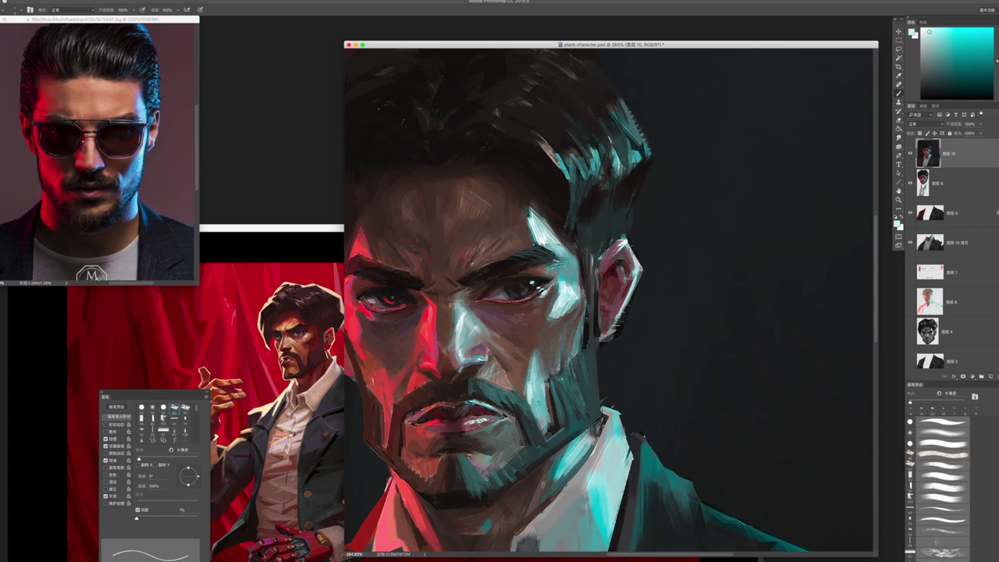
pyautogui.press(']')
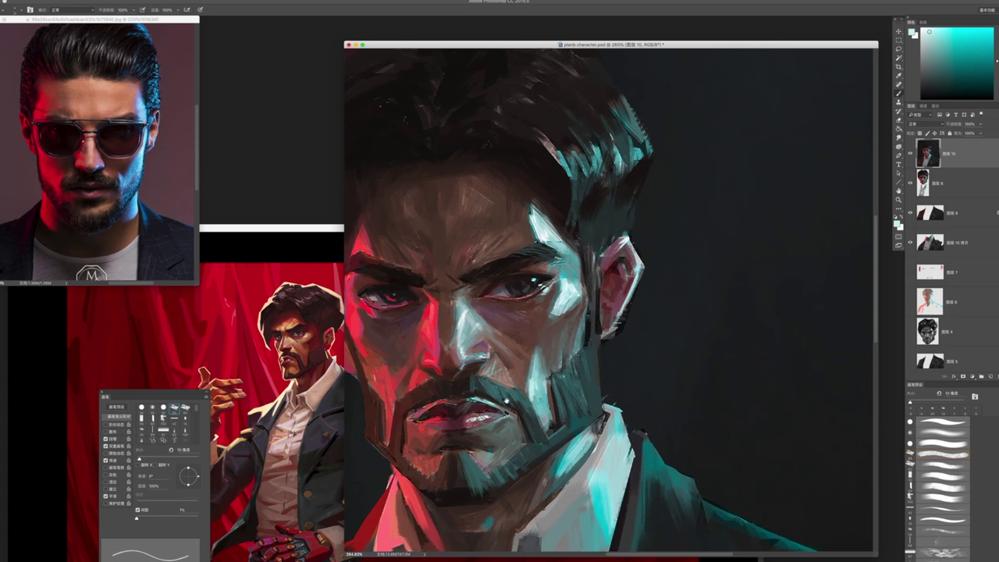
pyautogui.moveTo(609, 313); pyautogui.dragTo(640, 273)
pyautogui.keyDown('alt'); pyautogui.click(530, 387); pyautogui.keyUp('alt')
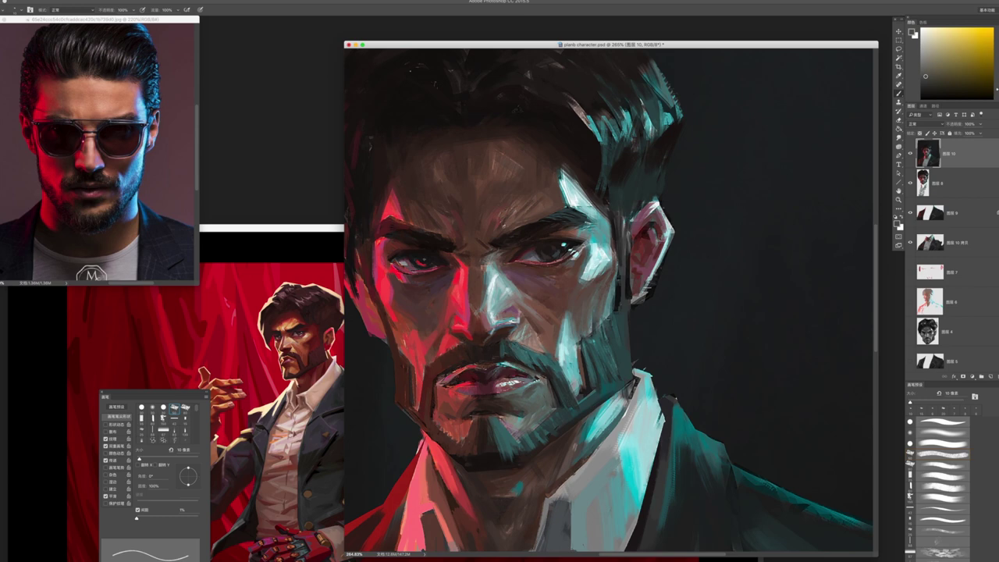
# - Add a new layer above the merged portrait and set its blend mode to Color
pyautogui.press(']')
pyautogui.click(987, 376)
pyautogui.click(922, 123)
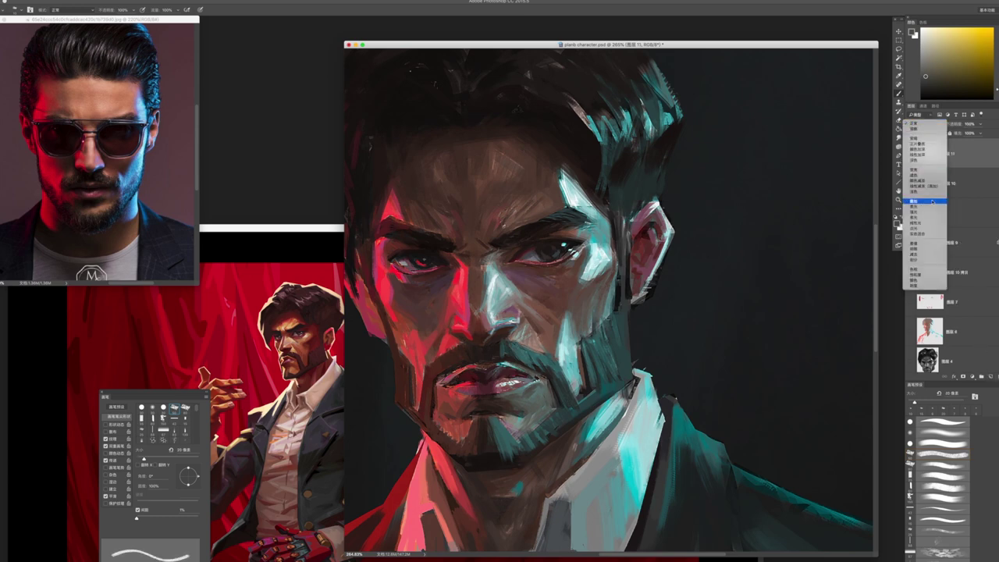
pyautogui.click(915, 279)
# - Tint the forehead, eye area and nose with an olive-yellow on the Color layer using a large brush
pyautogui.press('z')
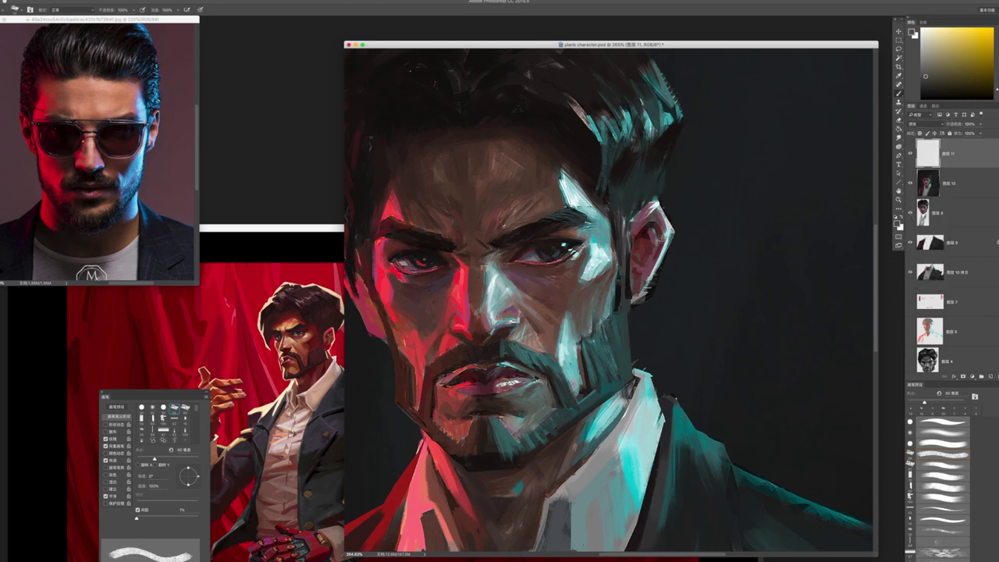
pyautogui.moveTo(610, 299); pyautogui.dragTo(587, 290)
pyautogui.press('b')
pyautogui.moveTo(943, 75); pyautogui.dragTo(951, 60)
pyautogui.press(',')
pyautogui.moveTo(498, 287)
pyautogui.mouseDown()
pyautogui.moveTo(512, 237)
pyautogui.moveTo(542, 212)
pyautogui.moveTo(508, 224)
pyautogui.mouseUp()
pyautogui.press('[')
pyautogui.press('[')
pyautogui.press('[')
pyautogui.press('[')
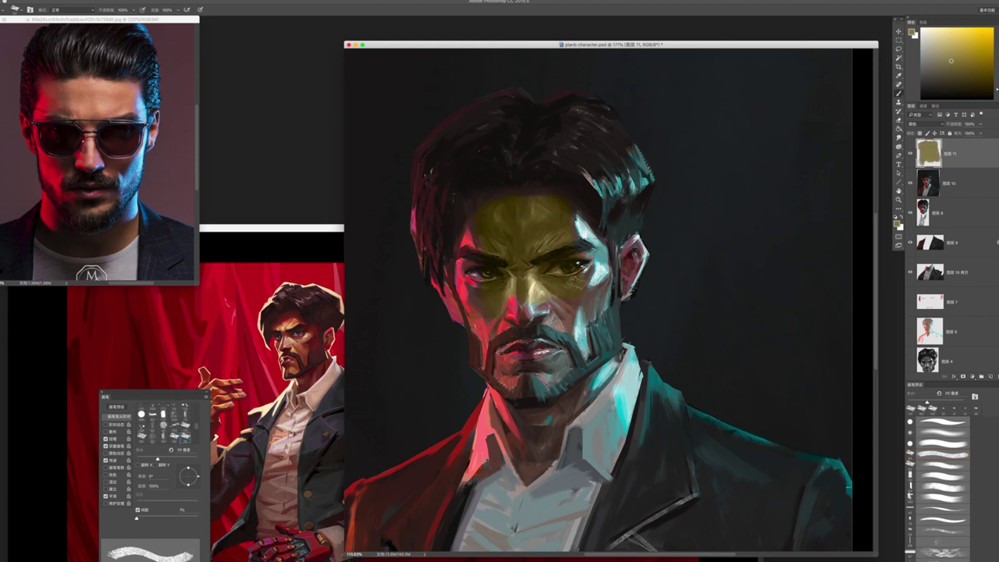
# - Tint the lower face, beard and neck with a warm orange-brown on the Color layer
pyautogui.moveTo(996, 88); pyautogui.dragTo(995, 93)
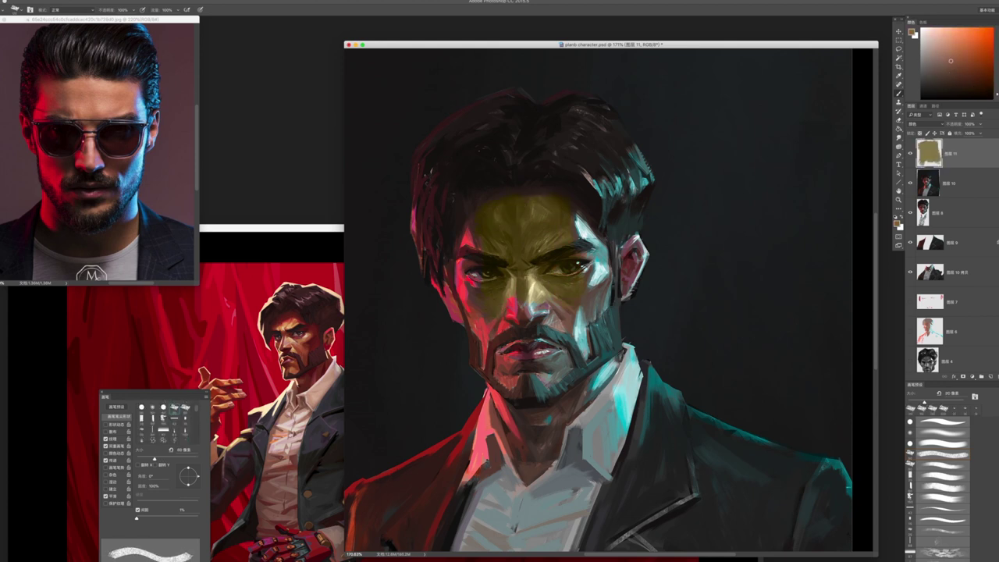
pyautogui.press('[')
pyautogui.press('[')
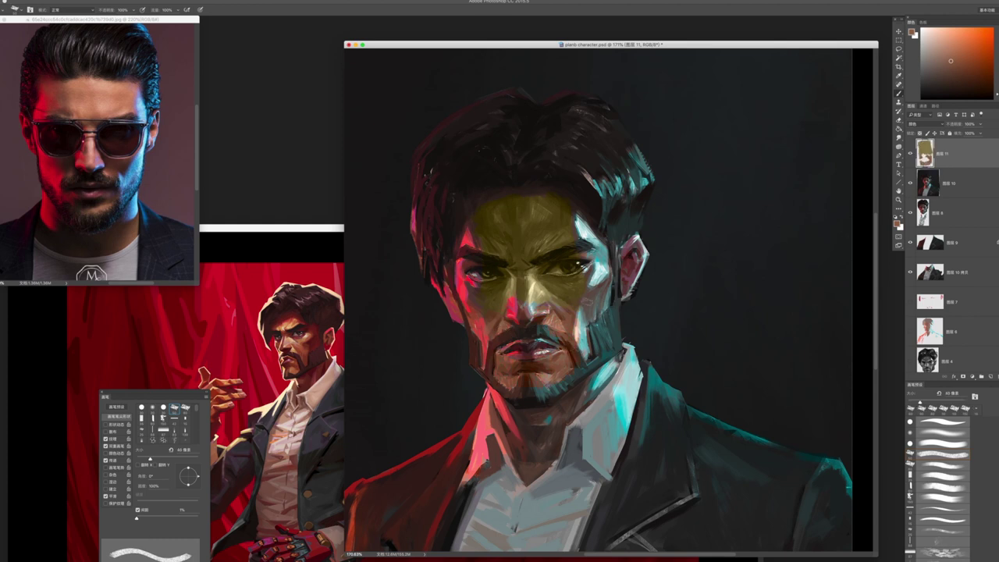
pyautogui.moveTo(976, 70); pyautogui.dragTo(966, 62)
pyautogui.moveTo(995, 93); pyautogui.dragTo(996, 93)
pyautogui.click(955, 63)
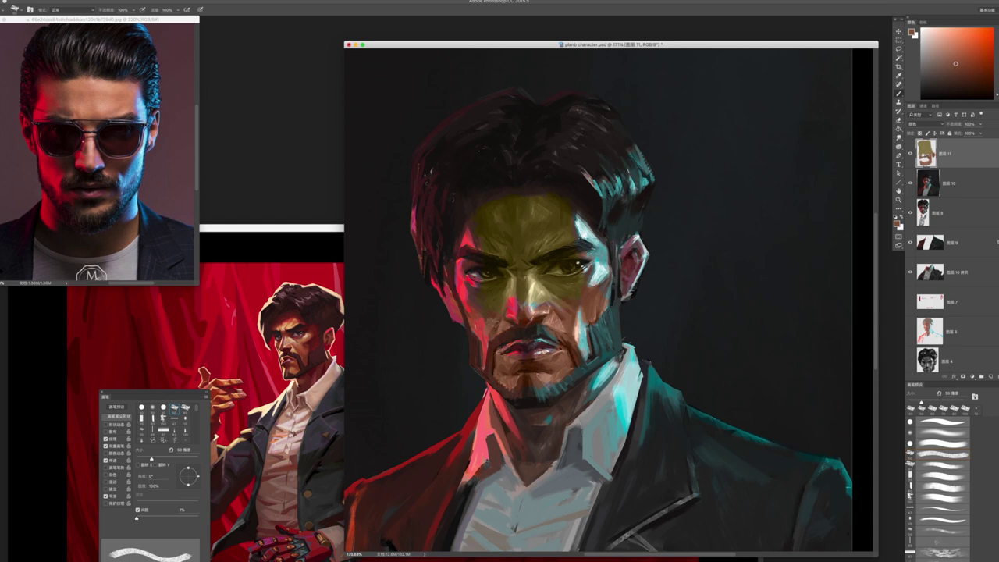
pyautogui.moveTo(544, 450); pyautogui.dragTo(581, 388)
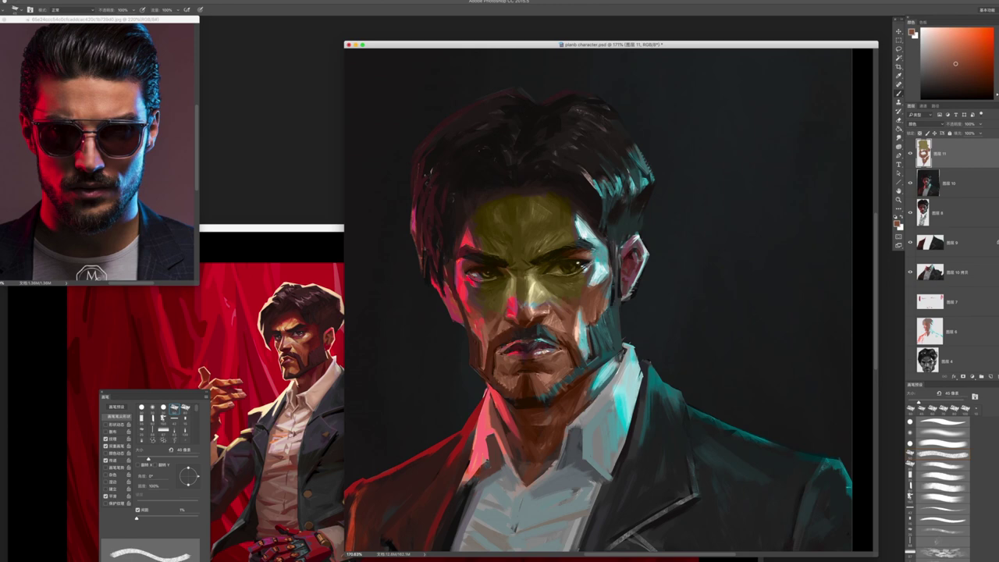
pyautogui.scroll(2, 559, 281)
# - Tint the lips and the crease between the brows with deep red on the Color layer
pyautogui.moveTo(940, 70); pyautogui.dragTo(987, 62)
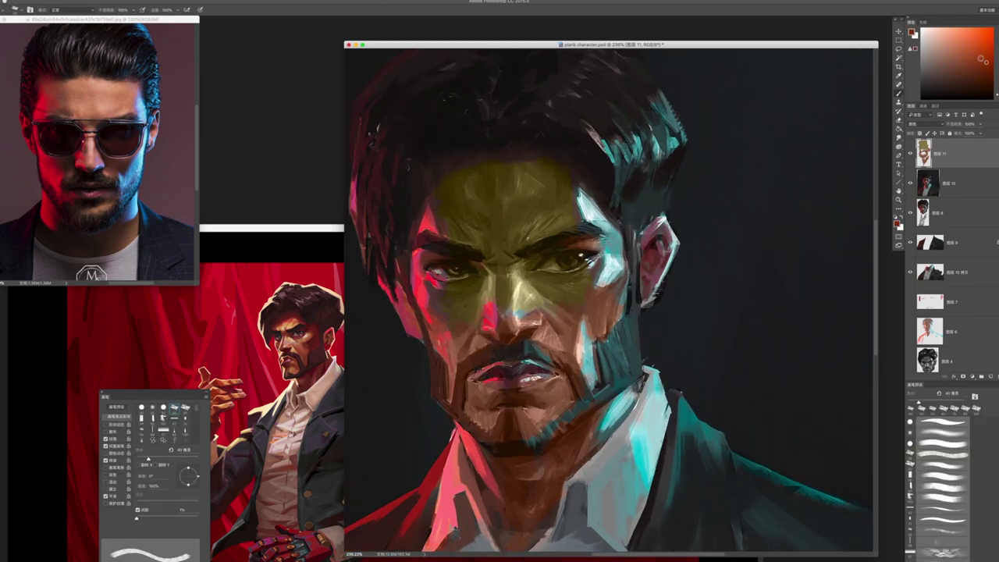
pyautogui.scroll(1, 555, 297)
pyautogui.press('b')
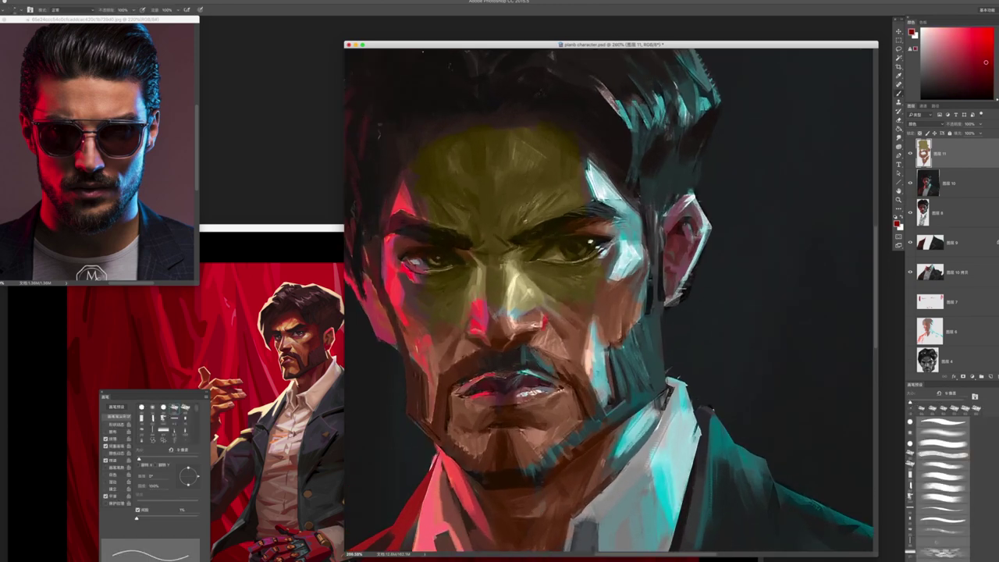
pyautogui.press(']')
pyautogui.press(']')
pyautogui.moveTo(478, 233)
pyautogui.mouseDown()
pyautogui.moveTo(484, 254)
pyautogui.moveTo(512, 255)
pyautogui.mouseUp()
pyautogui.press('[')
# - Lower the opacity of the Color tint layer to 14% and compare the effect across the whole portrait
pyautogui.scroll(-5, 752, 216)
pyautogui.scroll(5, 752, 217)
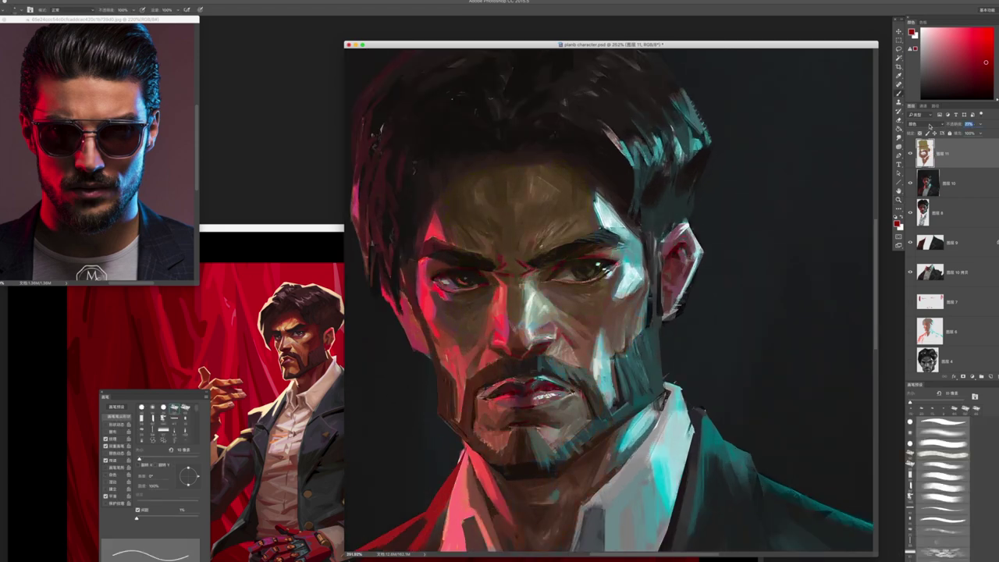
pyautogui.scroll(-5, 720, 167)
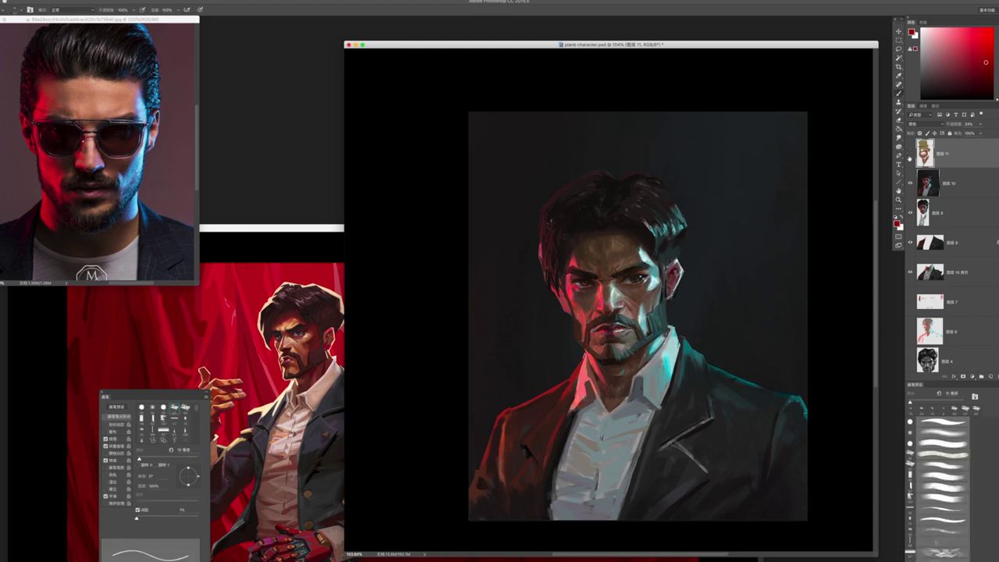
pyautogui.scroll(-5, 747, 218)
pyautogui.scroll(7, 817, 106)
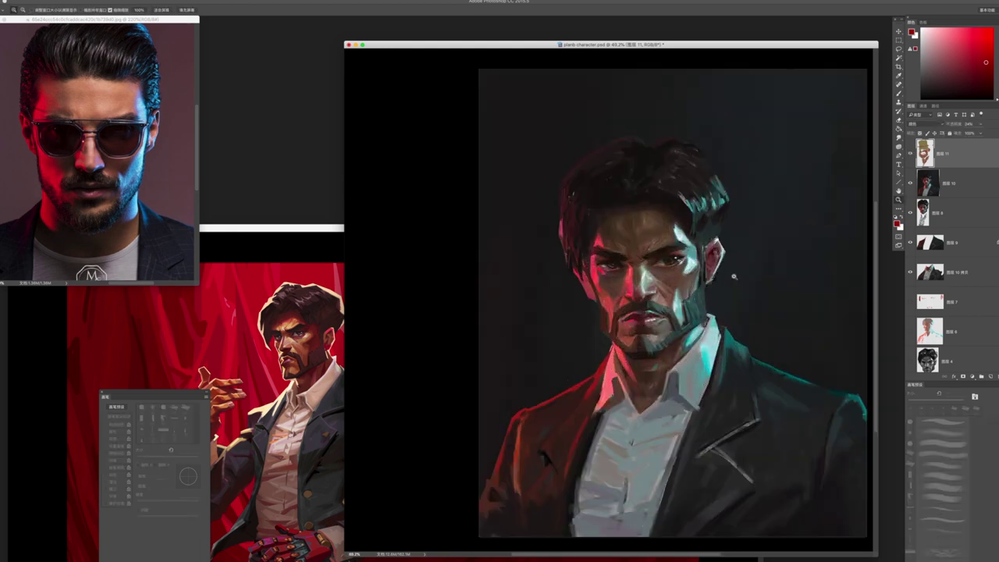
pyautogui.press('b')
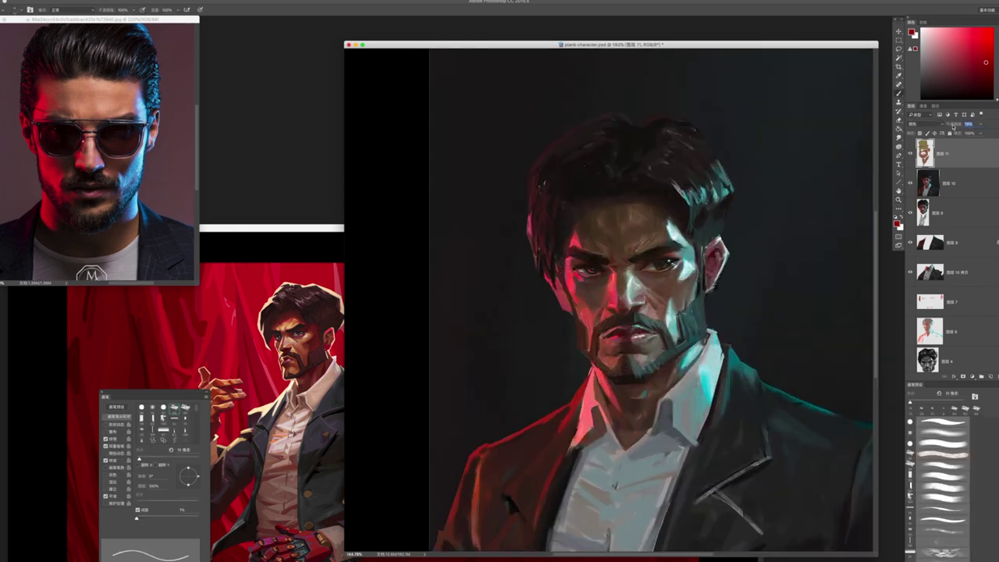
pyautogui.moveTo(952, 126); pyautogui.dragTo(886, 221)
pyautogui.scroll(-2, 876, 207)
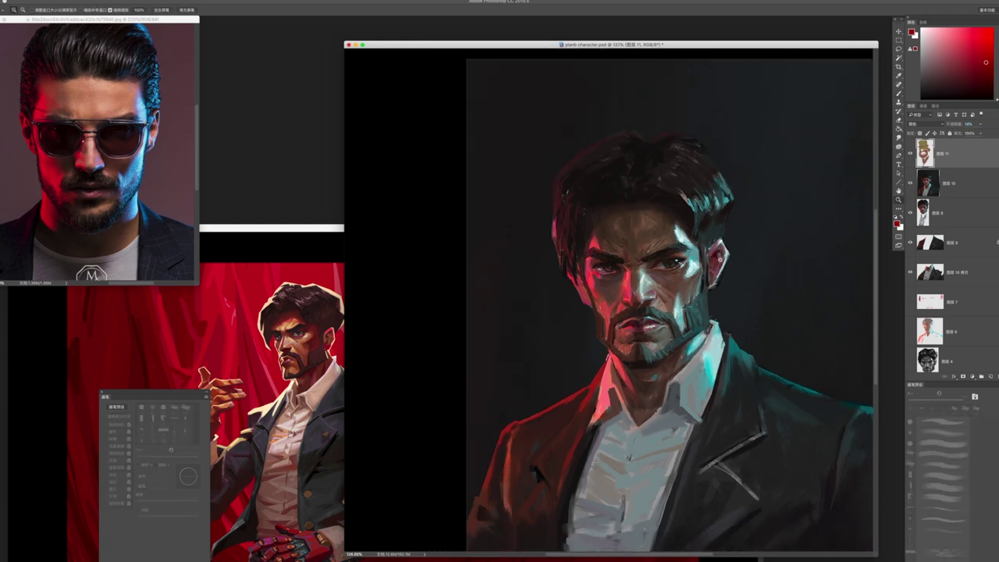
pyautogui.press('z')
pyautogui.scroll(-4, 876, 218)
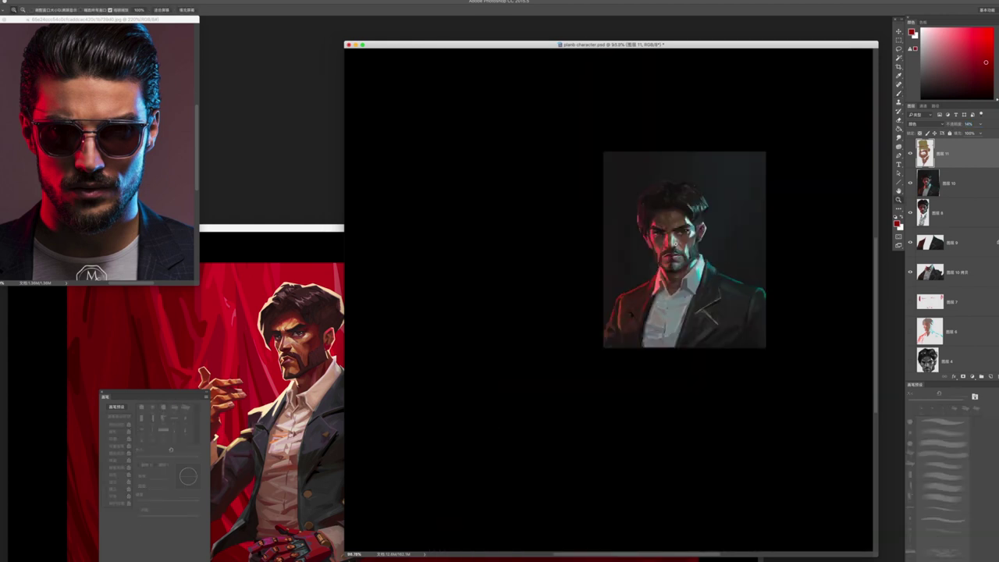
pyautogui.moveTo(727, 239); pyautogui.dragTo(739, 192)
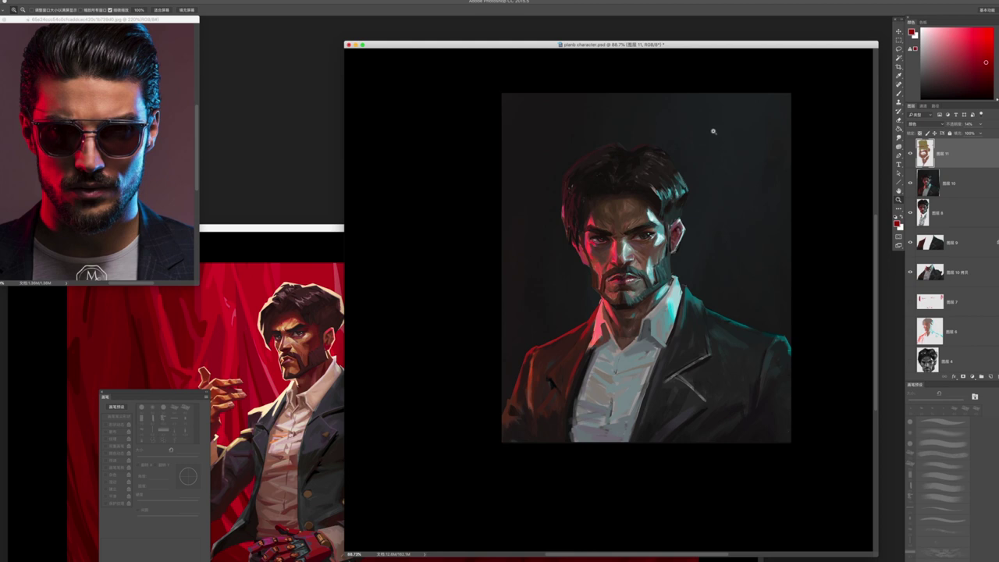
pyautogui.moveTo(633, 160); pyautogui.dragTo(662, 202)
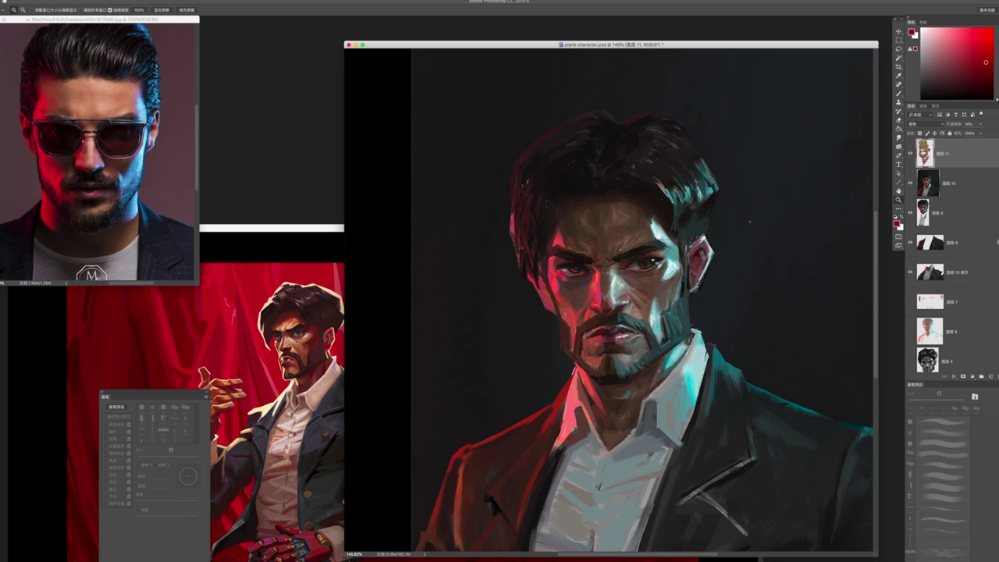
# - Add a new layer and paint a sampled dark brown into the moustache and beard around the mouth
pyautogui.press('b')
pyautogui.hotkey('ctrl', 'shift', 'alt', 'n')
pyautogui.scroll(3, 664, 336)
pyautogui.press(']')
pyautogui.press(']')
pyautogui.keyDown('alt'); pyautogui.click(586, 344); pyautogui.keyUp('alt')
pyautogui.moveTo(586, 344)
pyautogui.mouseDown()
pyautogui.moveTo(624, 324)
pyautogui.moveTo(611, 321)
pyautogui.moveTo(623, 328)
pyautogui.mouseUp()
pyautogui.press('[')
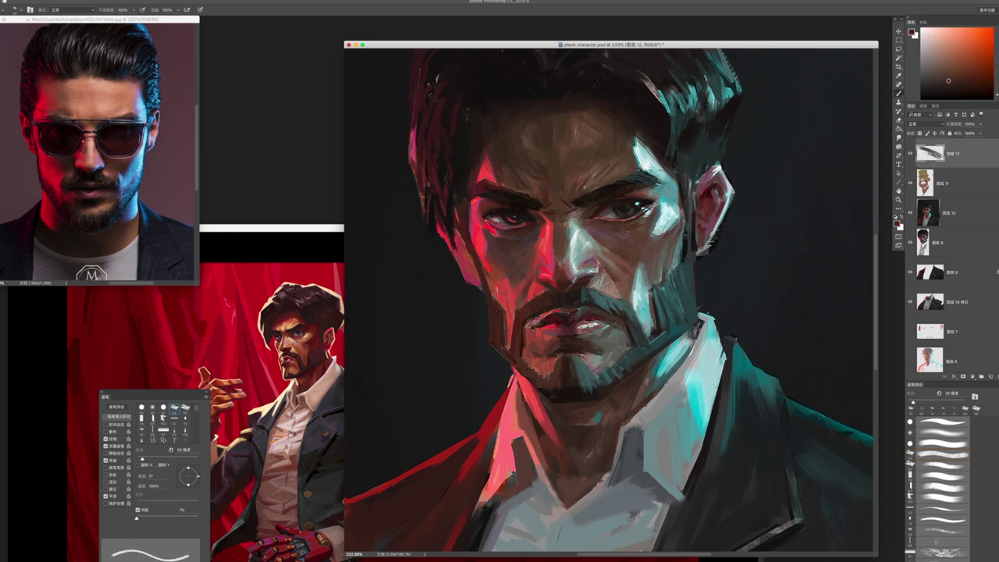
# - Paint finer dark brown strokes along the moustache and beard around the mouth and chin on the red-lit side
pyautogui.moveTo(537, 321); pyautogui.dragTo(528, 328)
pyautogui.press('[')
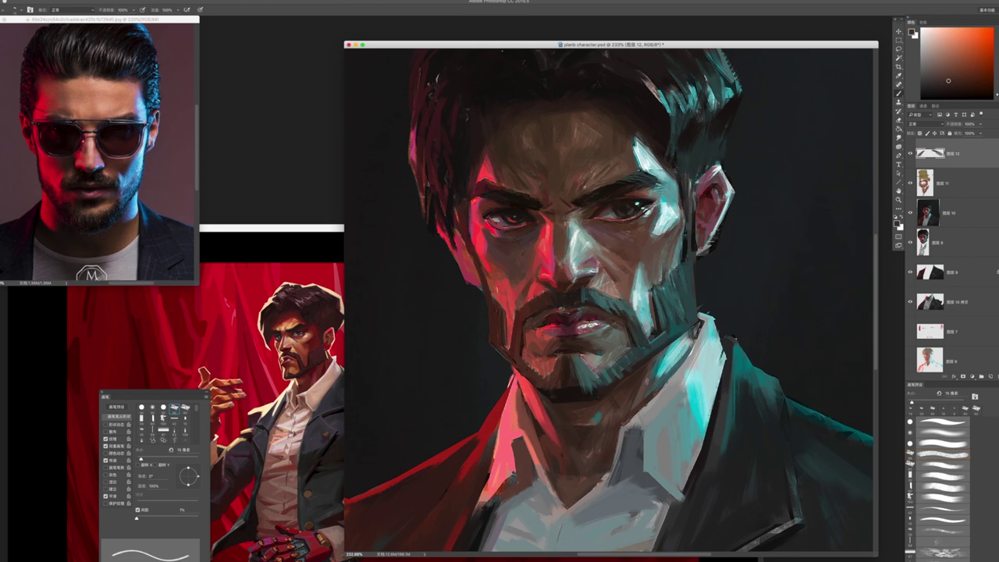
pyautogui.press('5')
pyautogui.press('.')
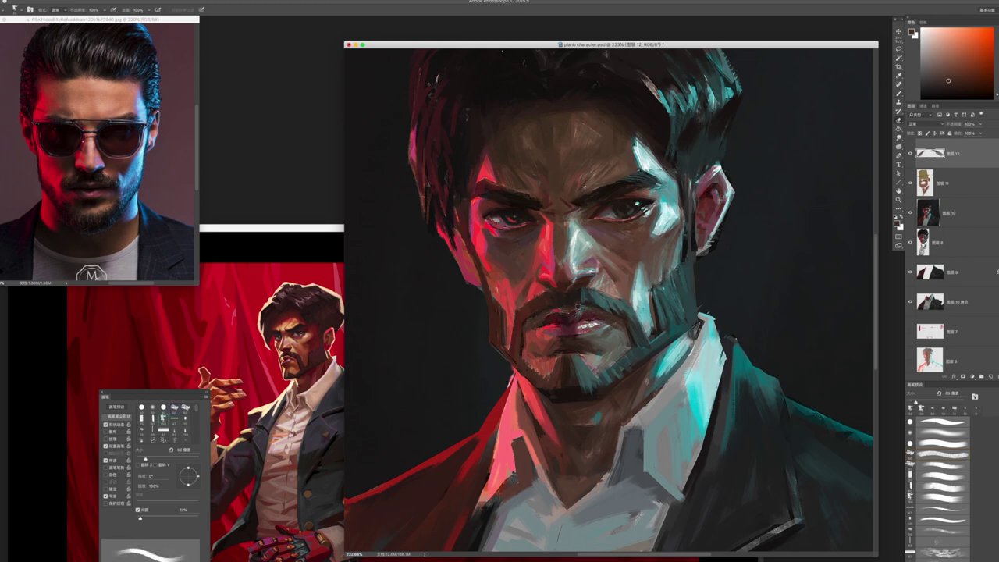
pyautogui.press('z')
pyautogui.moveTo(602, 317)
pyautogui.mouseDown()
pyautogui.moveTo(591, 357)
pyautogui.moveTo(687, 364)
pyautogui.mouseUp()
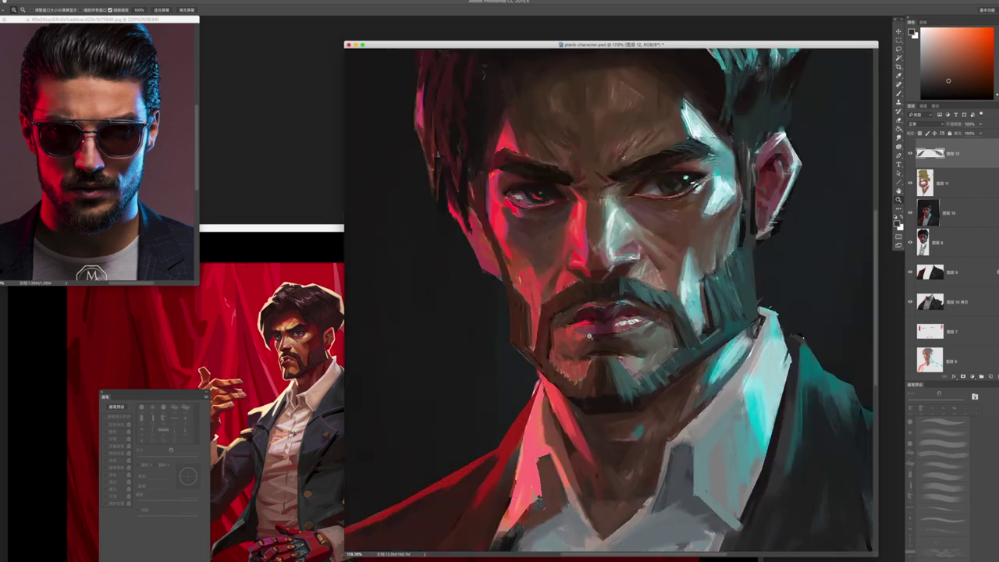
pyautogui.press('b')
pyautogui.moveTo(550, 328); pyautogui.dragTo(586, 353)
pyautogui.moveTo(585, 356); pyautogui.dragTo(591, 351)
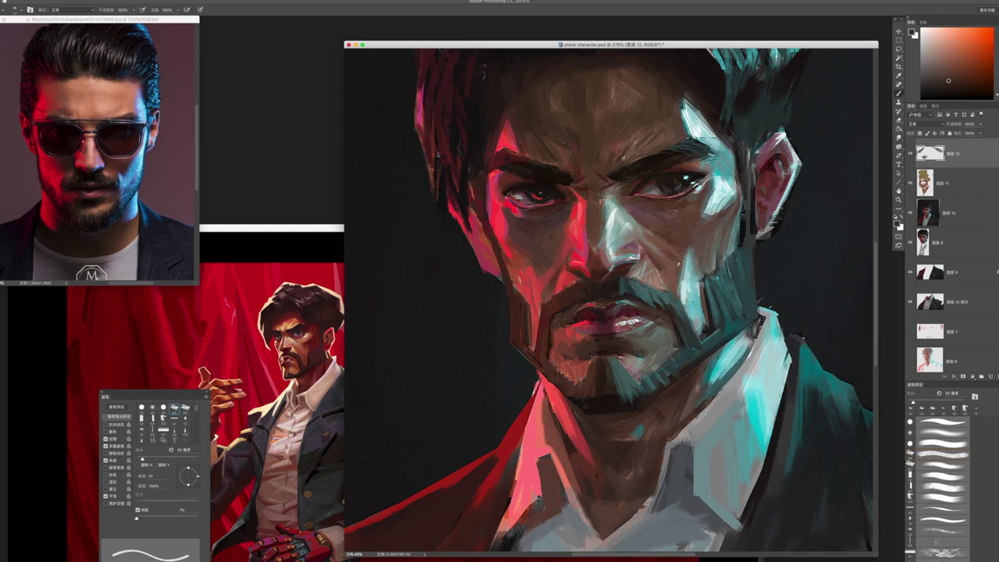
# - Sample the near-black brow colour and darken the eyebrows with a larger brush
pyautogui.keyDown('alt'); pyautogui.click(631, 184); pyautogui.keyUp('alt')
pyautogui.keyDown('alt'); pyautogui.click(644, 178); pyautogui.keyUp('alt')
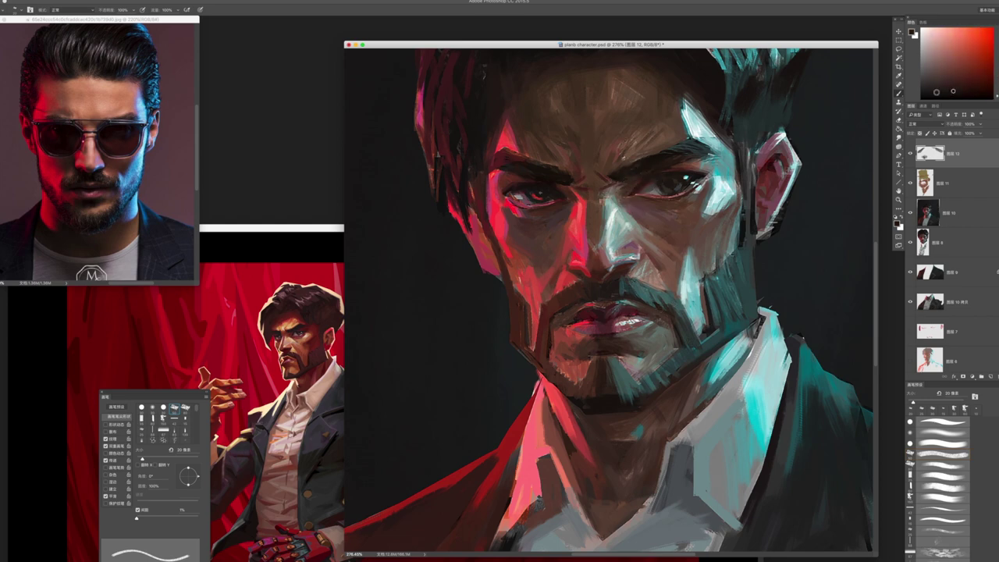
pyautogui.press(']')
pyautogui.press('z')
pyautogui.scroll(-5, 676, 365)
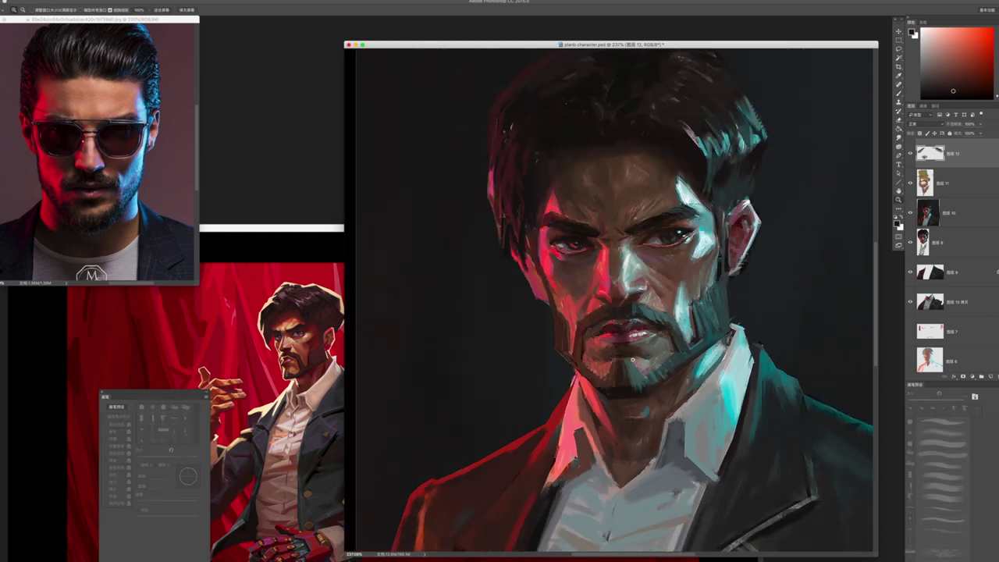
pyautogui.scroll(5, 670, 356)
pyautogui.press('b')
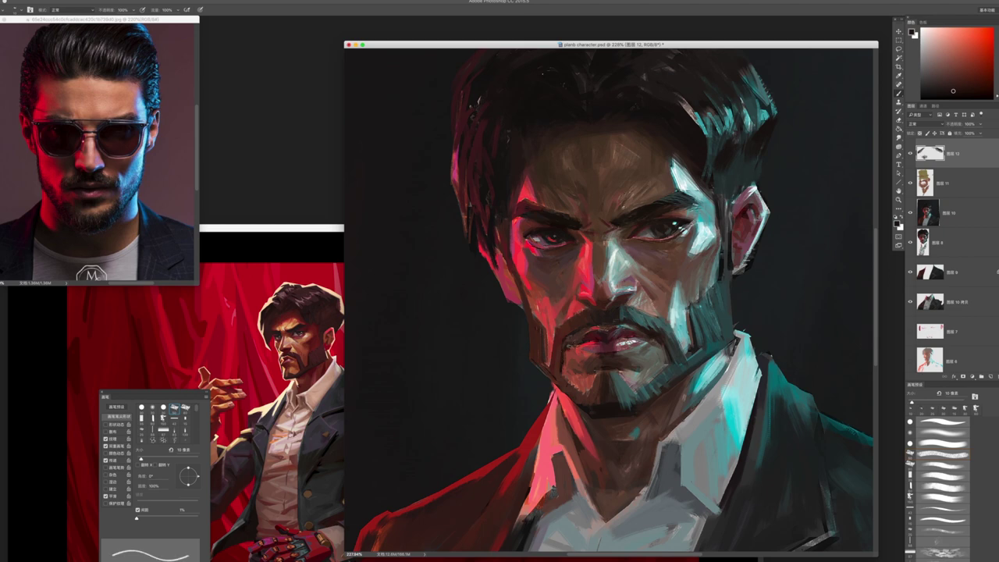
# - Refine the moustache edge and mouth corner on the red-lit side with small strokes of sampled dark tones
pyautogui.press('z')
pyautogui.scroll(-5, 572, 344)
pyautogui.scroll(5, 545, 375)
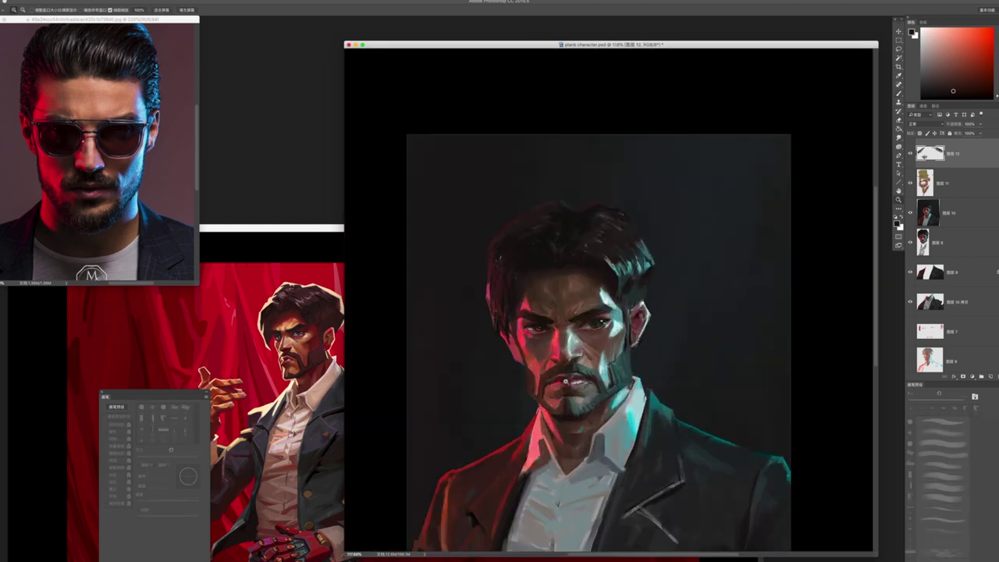
pyautogui.press('b')
pyautogui.keyDown('alt'); pyautogui.click(548, 368); pyautogui.keyUp('alt')
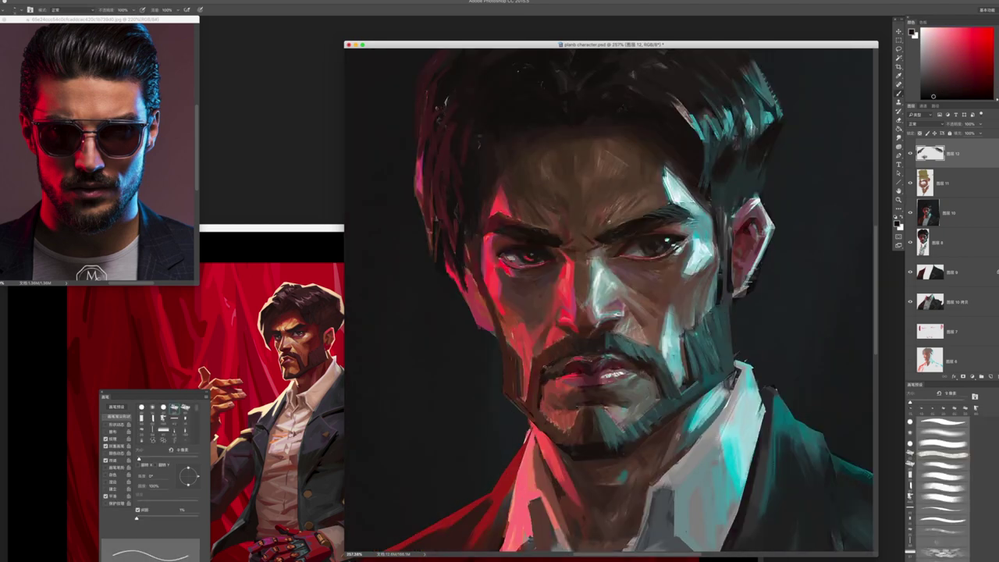
pyautogui.keyDown('alt'); pyautogui.click(559, 358); pyautogui.keyUp('alt')
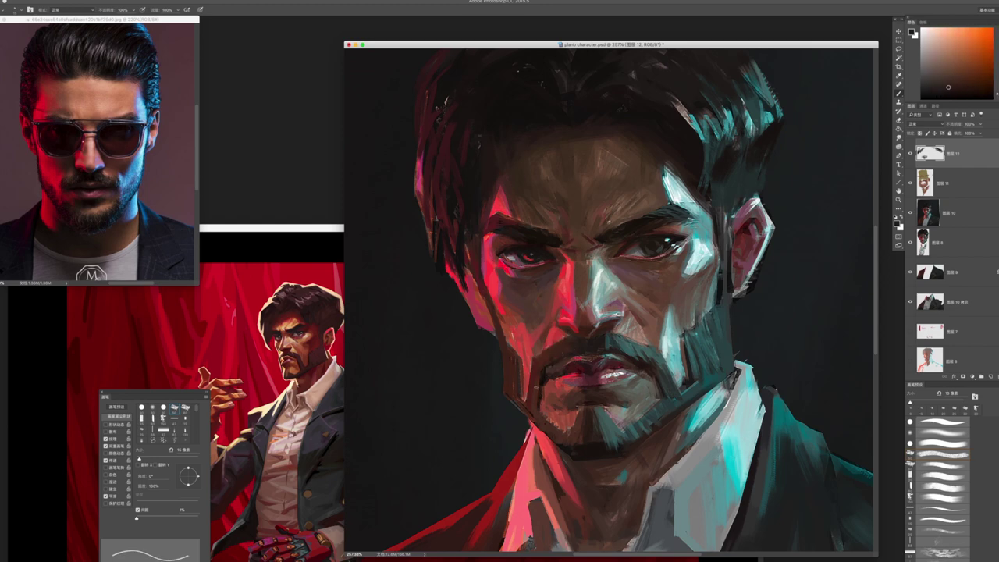
# - Compare the portrait with and without the facial-hair layer by dropping its opacity to 0% and restoring it to 100%
pyautogui.click(951, 124)
pyautogui.scroll(-5, 708, 299)
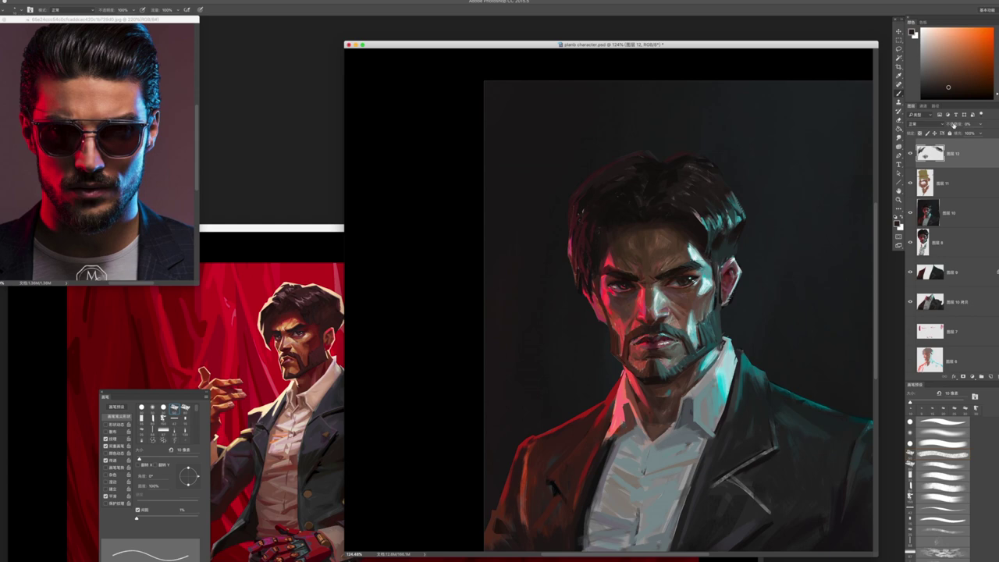
pyautogui.scroll(-3, 698, 298)
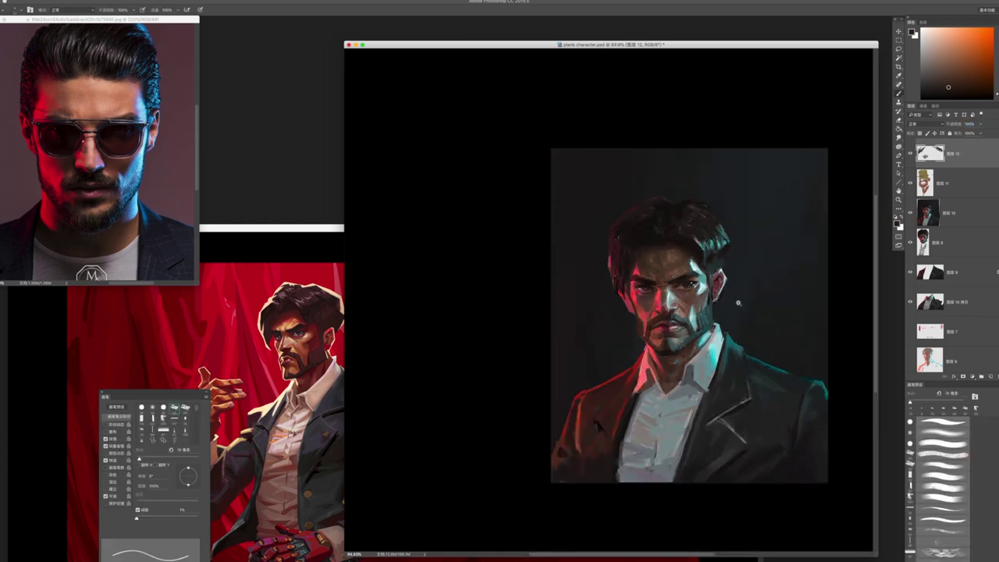
pyautogui.scroll(5, 694, 167)
pyautogui.scroll(2, 650, 283)
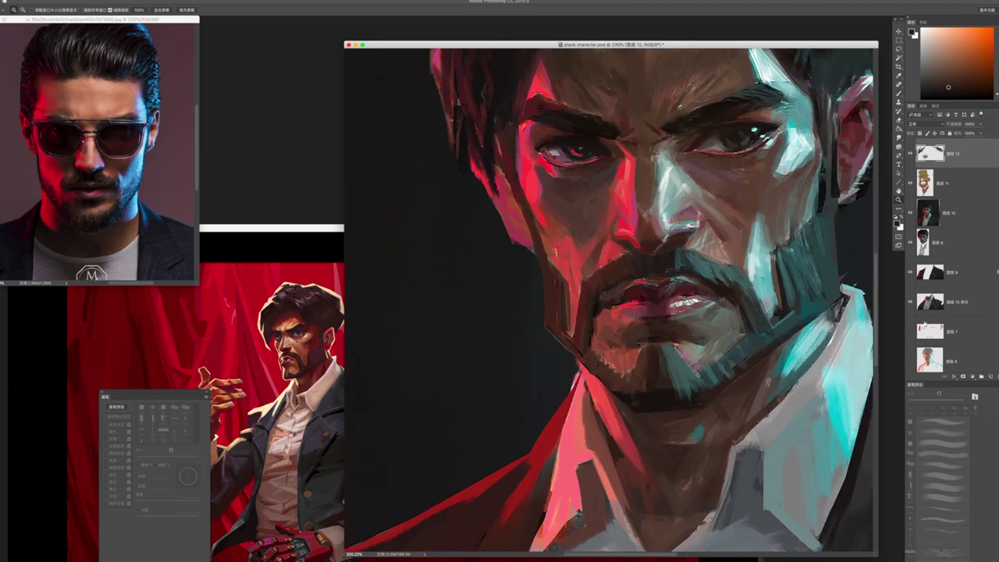
# - Add a new layer, switch to a textured brush preset, and blend sampled reds down the red-lit temple and cheek edge
pyautogui.press('b')
pyautogui.click(970, 374)
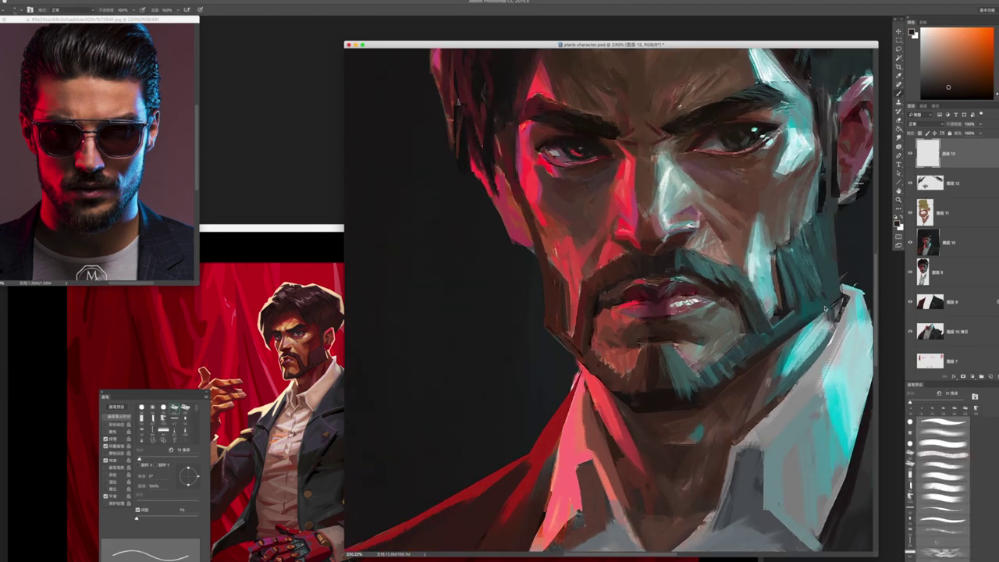
pyautogui.rightClick(826, 308)
pyautogui.doubleClick(595, 303)
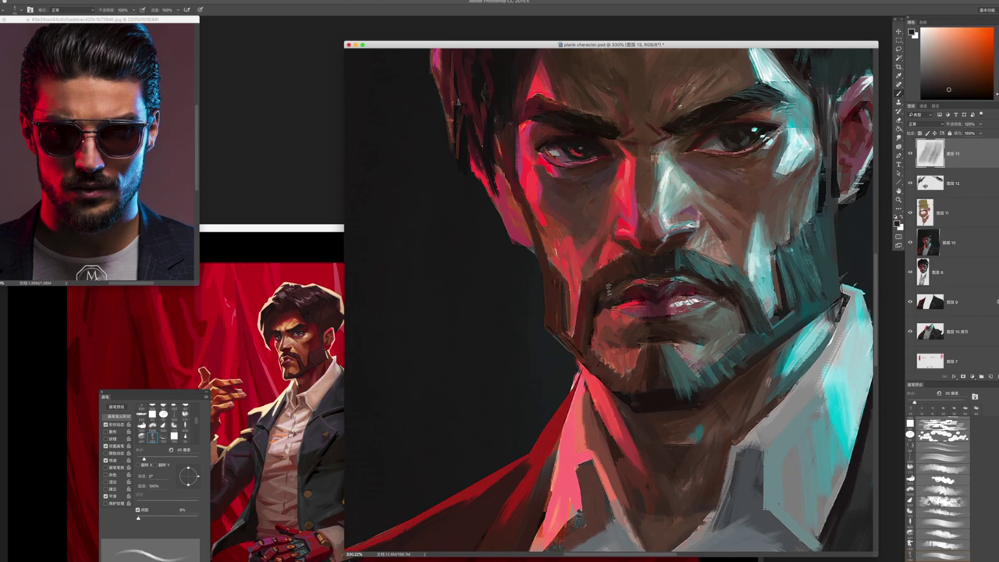
pyautogui.moveTo(781, 94); pyautogui.dragTo(573, 284)
pyautogui.scroll(3, 573, 284)
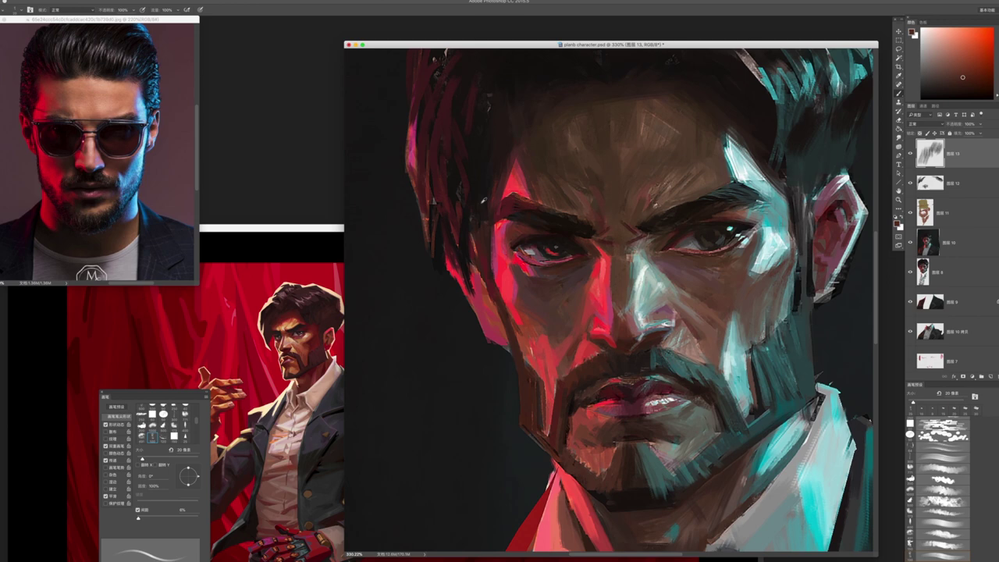
pyautogui.keyDown('alt'); pyautogui.click(482, 203); pyautogui.keyUp('alt')
pyautogui.moveTo(494, 225); pyautogui.dragTo(493, 298)
pyautogui.keyDown('alt'); pyautogui.click(484, 289); pyautogui.keyUp('alt')
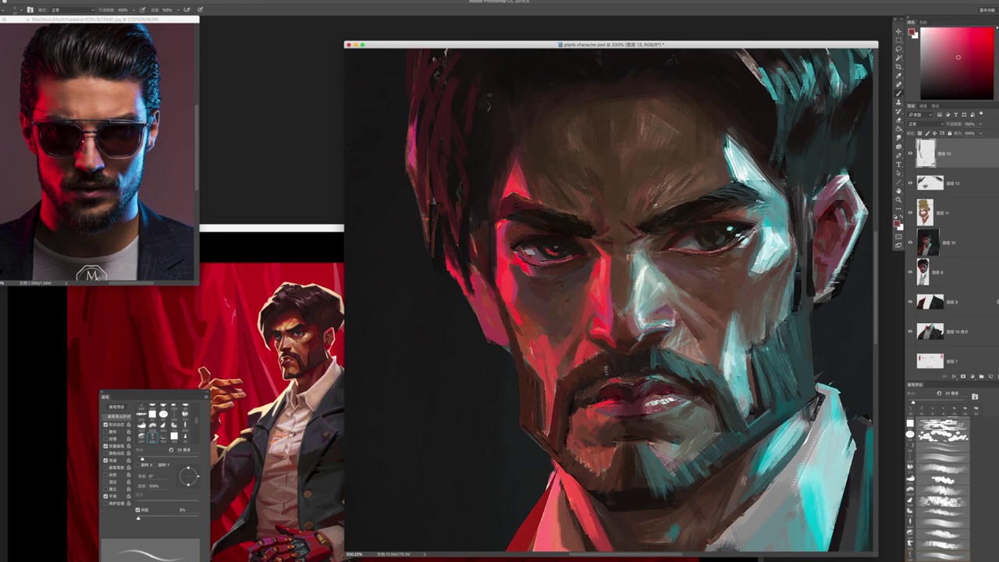
# - Blend sampled reds where the red-lit cheek meets the beard and the side of the moustache
pyautogui.keyDown('alt'); pyautogui.click(458, 236); pyautogui.keyUp('alt')
pyautogui.keyDown('alt'); pyautogui.click(562, 367); pyautogui.keyUp('alt')
pyautogui.keyDown('alt'); pyautogui.click(548, 406); pyautogui.keyUp('alt')
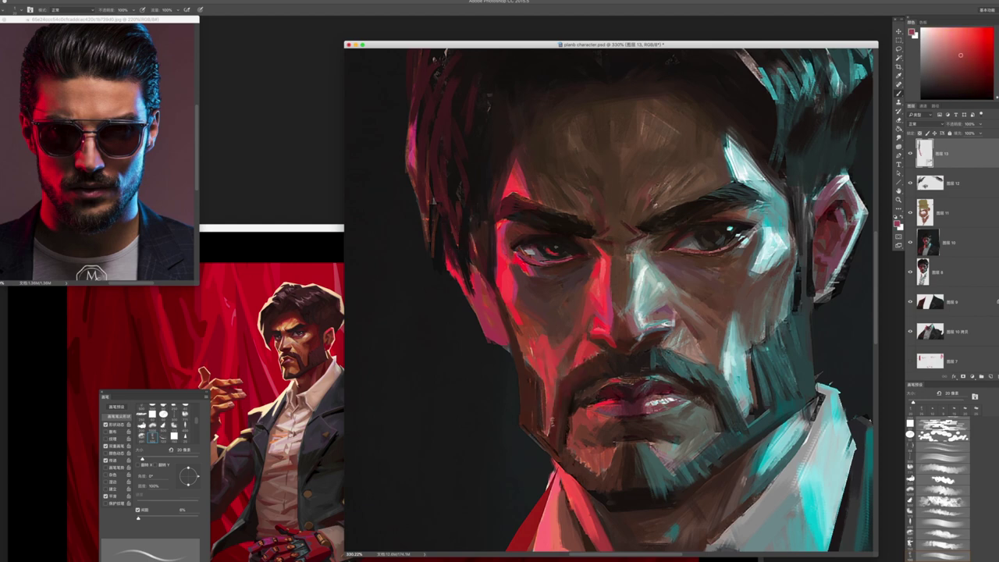
pyautogui.click(561, 378)
pyautogui.keyDown('alt'); pyautogui.click(584, 340); pyautogui.keyUp('alt')
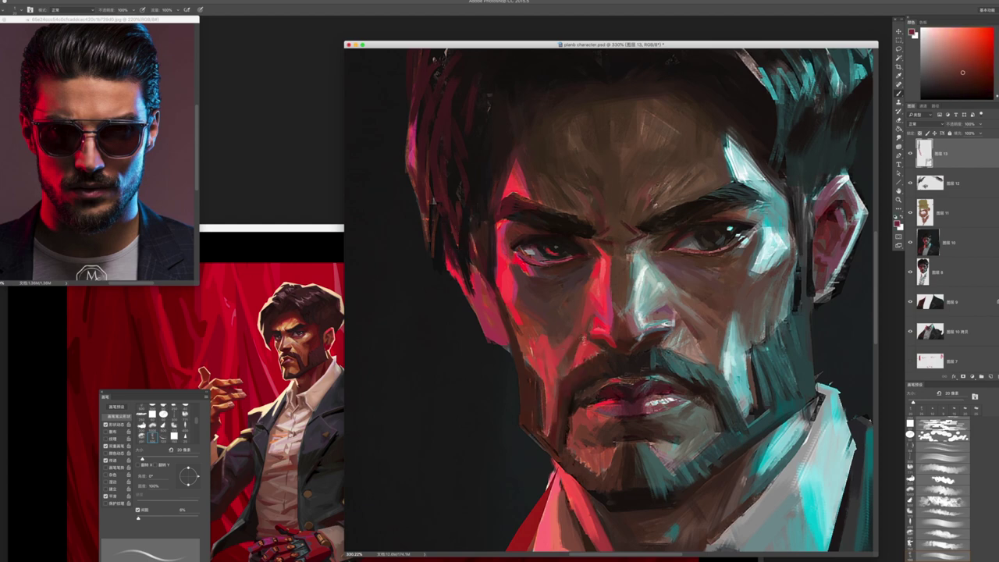
# - Rework the nostrils and the shadow beneath the nose with sampled dark red and grey tones, using a small brush
pyautogui.keyDown('alt'); pyautogui.click(604, 333); pyautogui.keyUp('alt')
pyautogui.keyDown('alt'); pyautogui.click(621, 343); pyautogui.keyUp('alt')
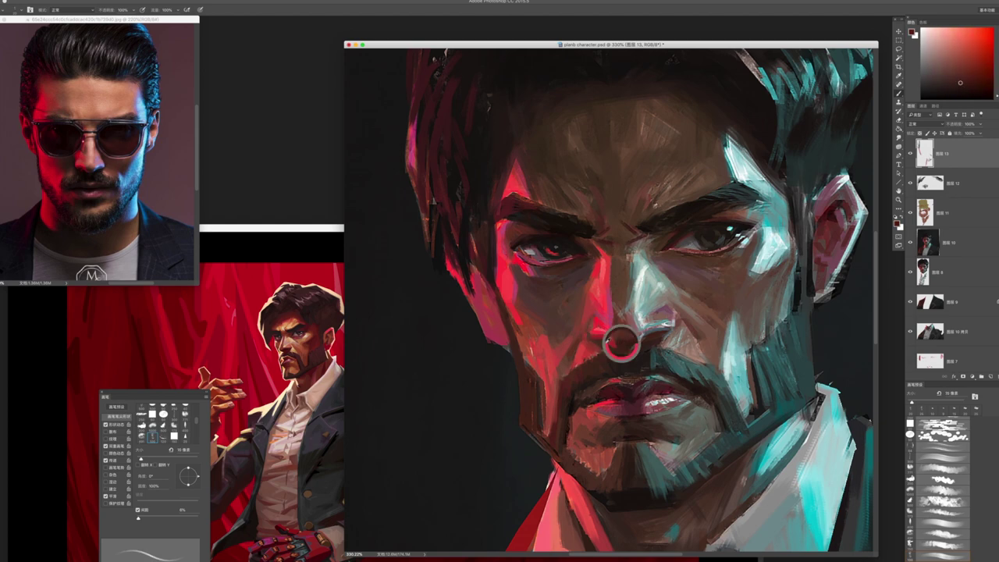
pyautogui.click(612, 340)
pyautogui.keyDown('alt'); pyautogui.click(649, 332); pyautogui.keyUp('alt')
pyautogui.keyDown('alt'); pyautogui.click(639, 340); pyautogui.keyUp('alt')
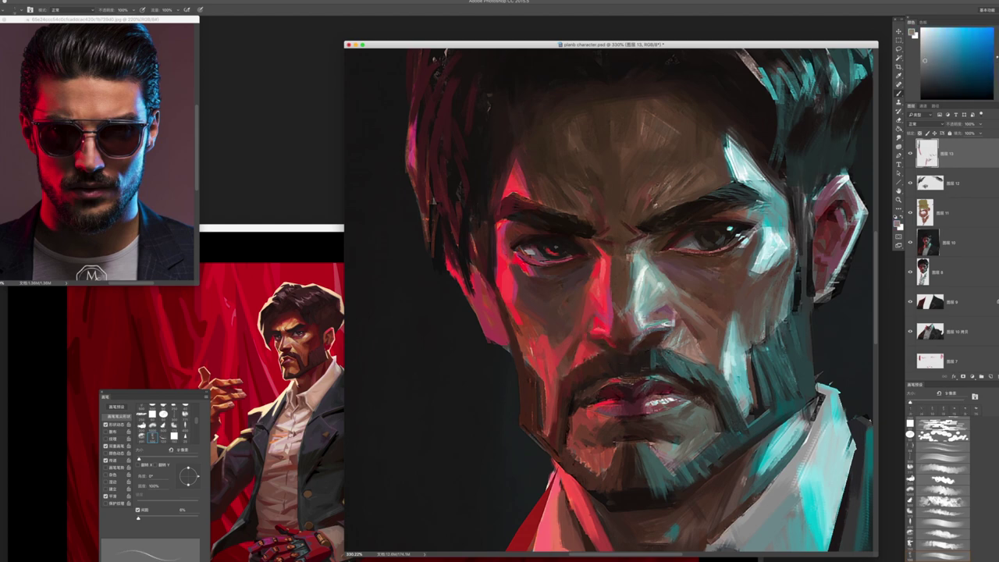
# - Darken the underside of the teal-lit nostril with sampled brown and soften the nose tip with sampled grey-teal
pyautogui.scroll(-4, 648, 343)
pyautogui.scroll(6, 648, 344)
pyautogui.keyDown('alt'); pyautogui.click(648, 348); pyautogui.keyUp('alt')
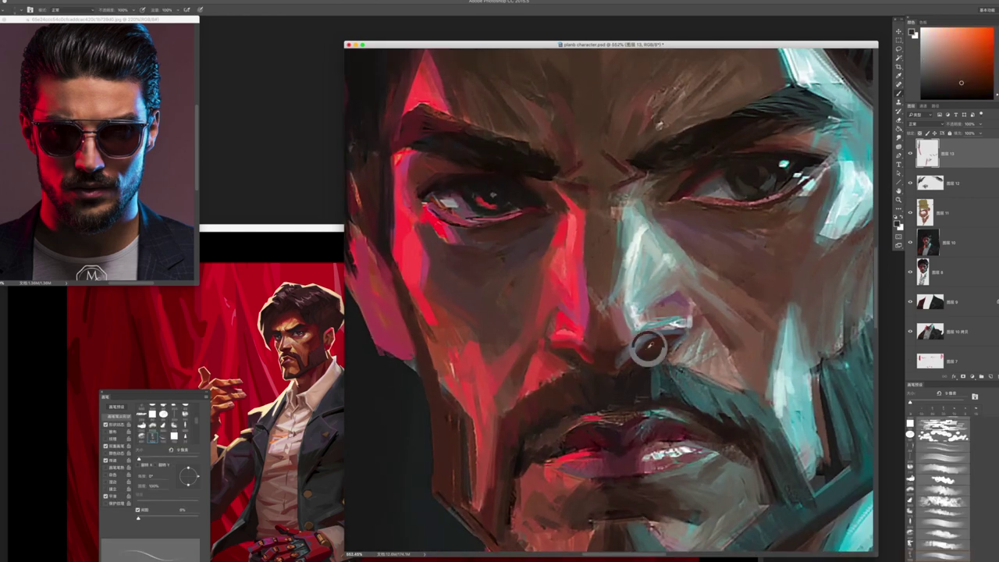
pyautogui.keyDown('alt'); pyautogui.click(624, 383); pyautogui.keyUp('alt')
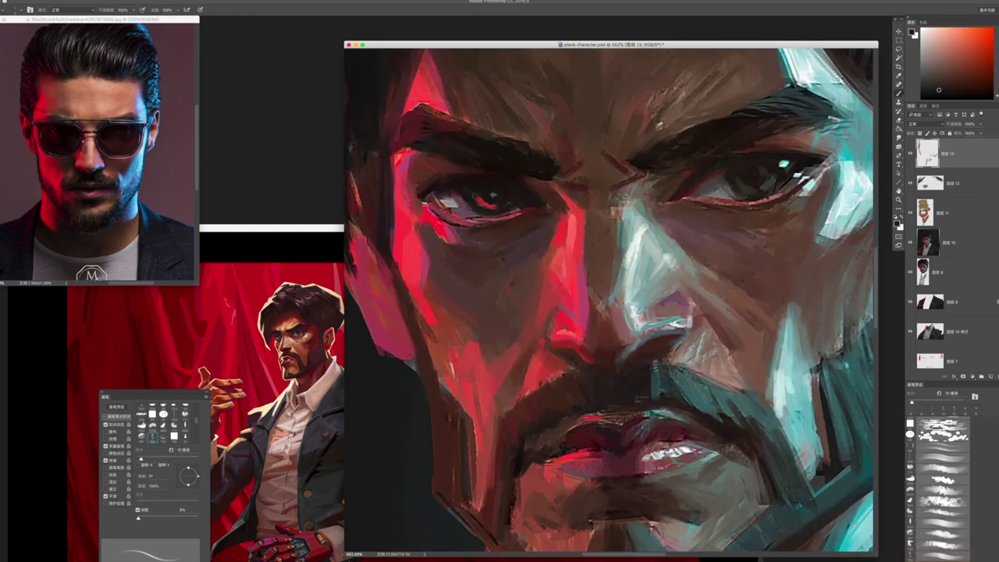
pyautogui.moveTo(601, 328); pyautogui.dragTo(576, 292)
pyautogui.keyDown('alt'); pyautogui.click(604, 289); pyautogui.keyUp('alt')
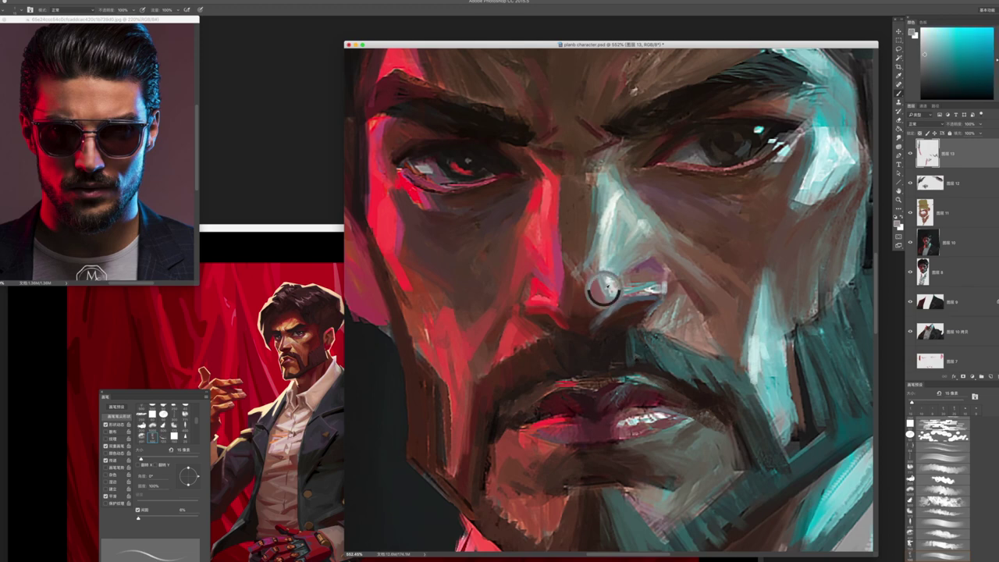
pyautogui.moveTo(631, 378); pyautogui.dragTo(612, 307)
pyautogui.moveTo(609, 343); pyautogui.dragTo(727, 140)
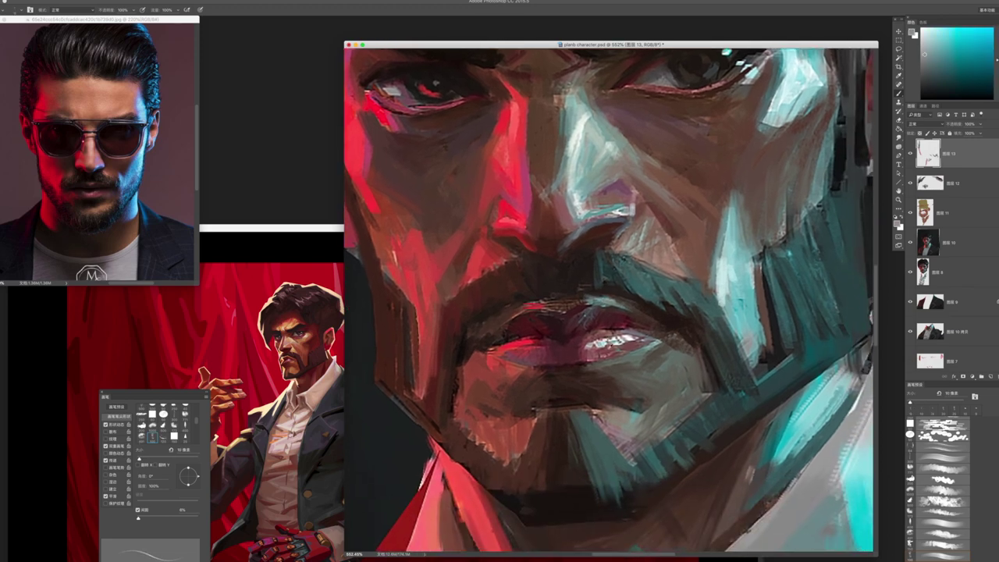
# - Sample dark red from the mouth and smooth the middle of the lips with it
pyautogui.keyDown('alt'); pyautogui.click(556, 334); pyautogui.keyUp('alt')
pyautogui.moveTo(582, 356); pyautogui.dragTo(596, 359)
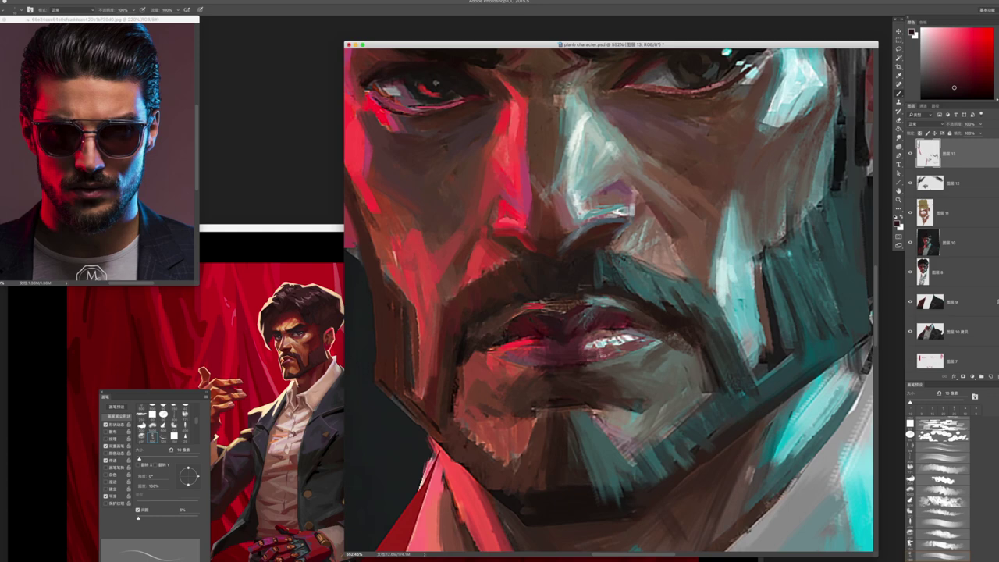
pyautogui.scroll(-3, 617, 353)
# - Soften the red highlight beside the red-lit eye with sampled reds and a larger 20 px brush
pyautogui.keyDown('alt'); pyautogui.click(461, 208); pyautogui.keyUp('alt')
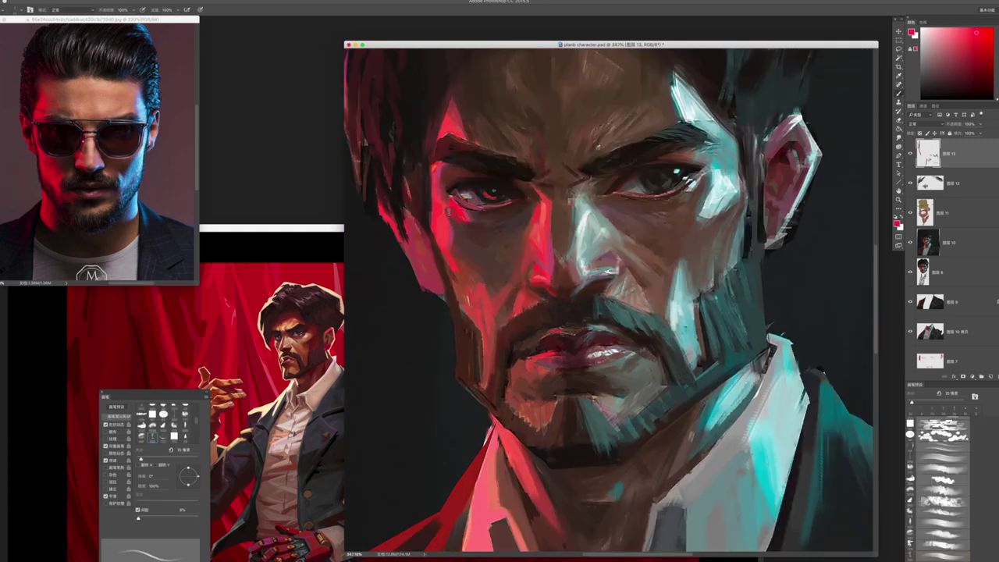
pyautogui.keyDown('alt'); pyautogui.click(471, 225); pyautogui.keyUp('alt')
pyautogui.press(']')
pyautogui.moveTo(718, 247)
pyautogui.mouseDown()
pyautogui.moveTo(655, 256)
pyautogui.moveTo(620, 297)
pyautogui.mouseUp()
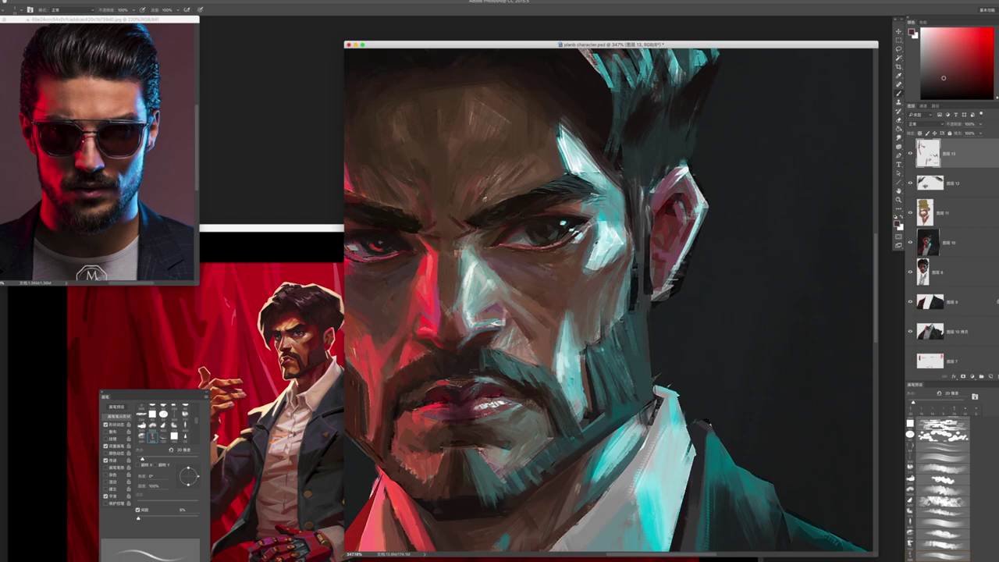
# - Blend the teal-lit cheek below the eye highlight with sampled brown and grey midtones
pyautogui.keyDown('alt'); pyautogui.click(548, 123); pyautogui.keyUp('alt')
pyautogui.moveTo(588, 242); pyautogui.dragTo(583, 278)
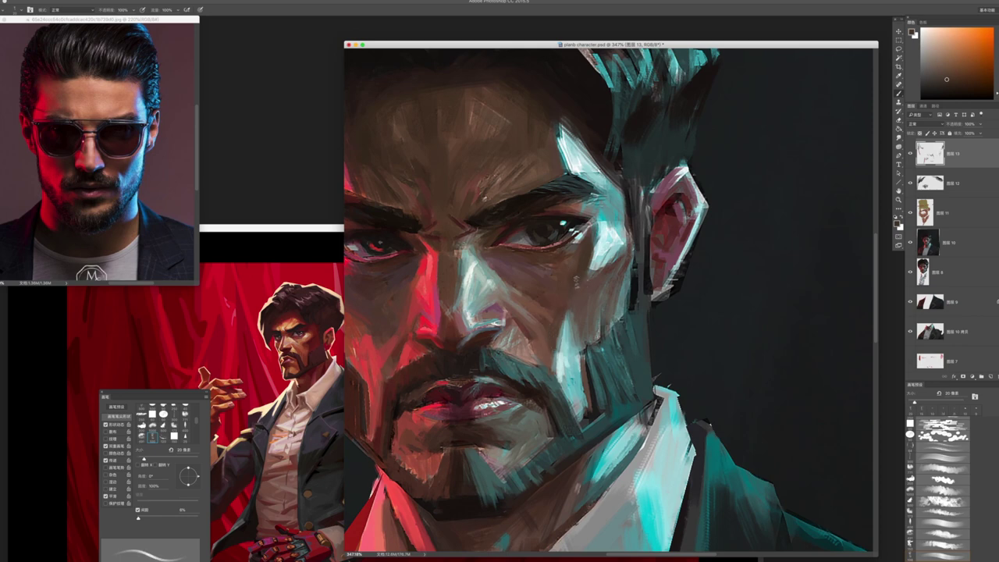
pyautogui.keyDown('alt'); pyautogui.click(591, 267); pyautogui.keyUp('alt')
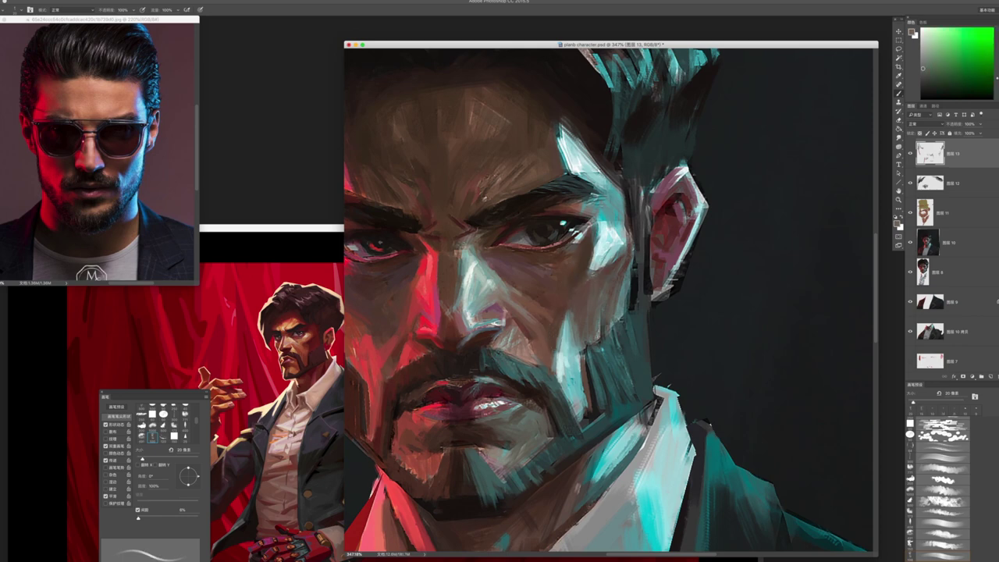
pyautogui.moveTo(621, 249); pyautogui.dragTo(599, 294)
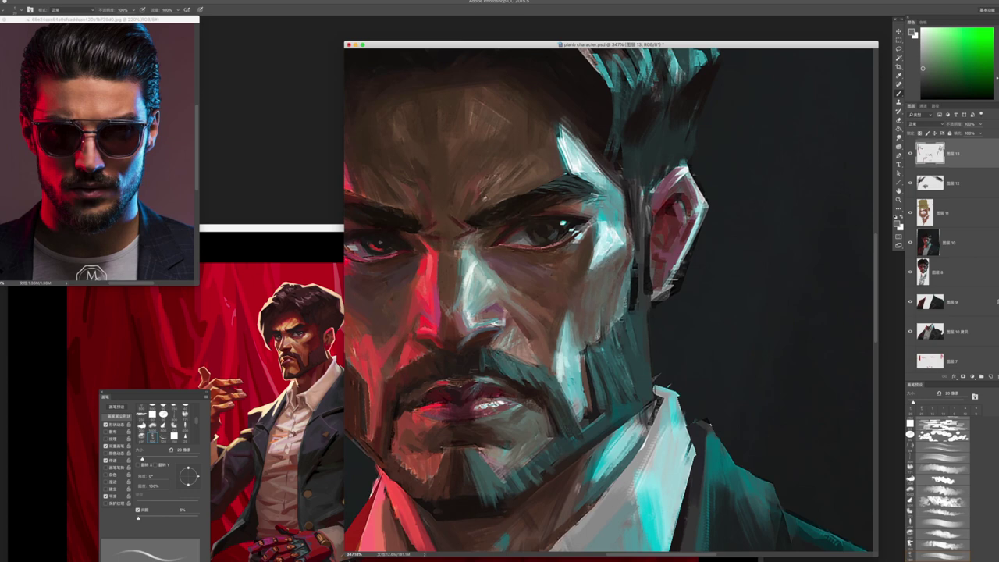
# - Paint sampled grey-teal strokes along the side of the face and sideburn in front of the teal-lit ear
pyautogui.keyDown('alt'); pyautogui.click(630, 254); pyautogui.keyUp('alt')
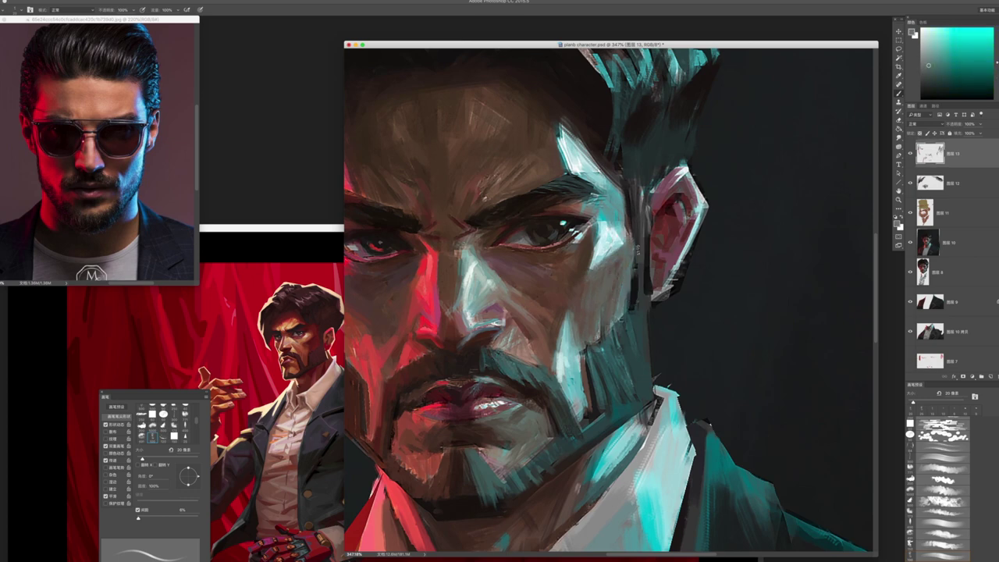
pyautogui.moveTo(633, 258)
pyautogui.mouseDown()
pyautogui.moveTo(552, 284)
pyautogui.moveTo(549, 182)
pyautogui.mouseUp()
pyautogui.moveTo(548, 323); pyautogui.dragTo(604, 334)
pyautogui.moveTo(575, 250); pyautogui.dragTo(625, 251)
# - Blend the teal highlight on the nose into its side and bridge with sampled grey-teal and brown tones at 10 px
pyautogui.keyDown('alt'); pyautogui.click(575, 275); pyautogui.keyUp('alt')
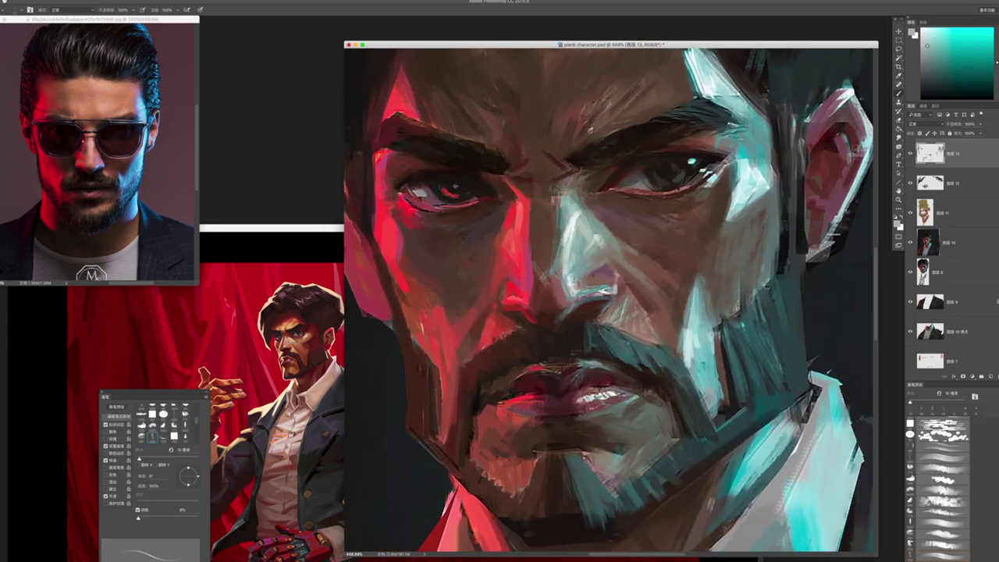
pyautogui.keyDown('alt'); pyautogui.click(593, 280); pyautogui.keyUp('alt')
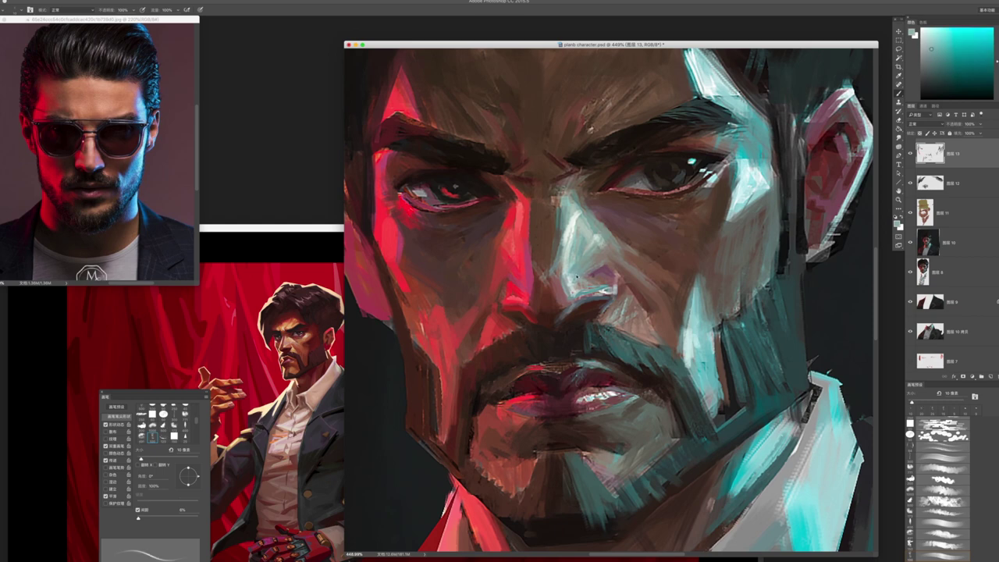
pyautogui.scroll(2, 609, 301)
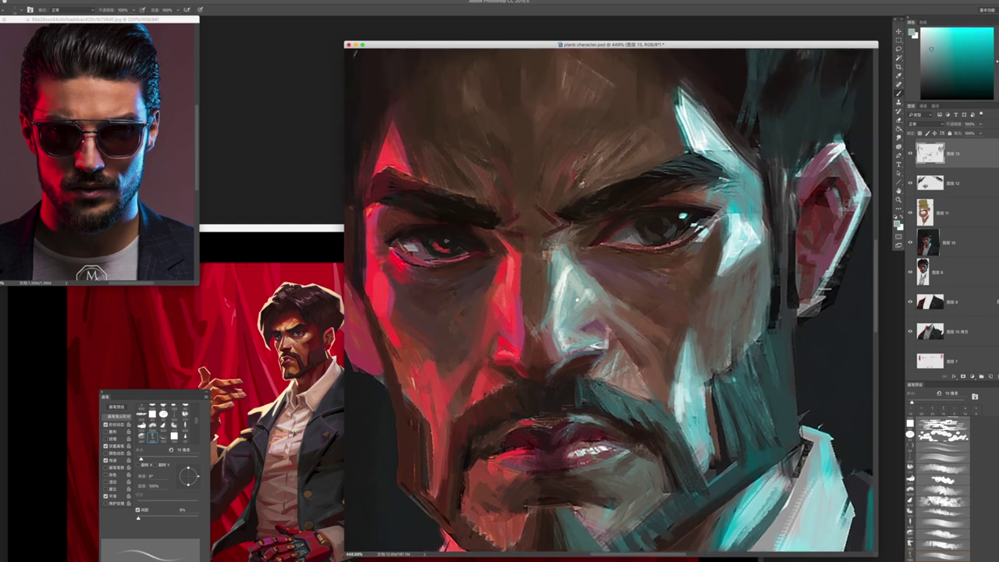
pyautogui.keyDown('alt'); pyautogui.click(546, 248); pyautogui.keyUp('alt')
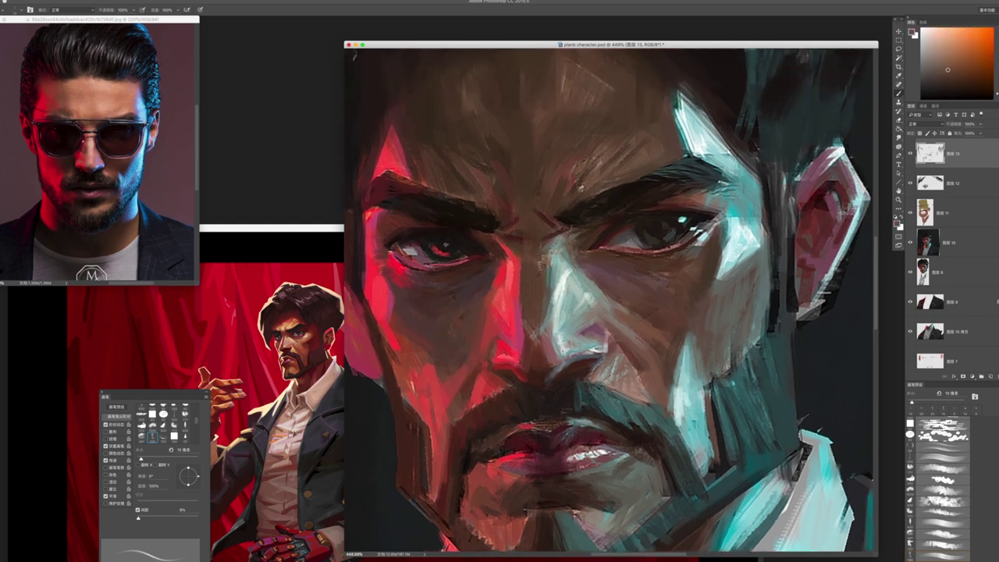
# - Smooth the middle of the forehead above the brows with sampled brown tones and a larger 20 px brush
pyautogui.scroll(-1, 546, 242)
pyautogui.scroll(-1, 562, 226)
pyautogui.keyDown('alt'); pyautogui.click(586, 201); pyautogui.keyUp('alt')
pyautogui.keyDown('alt'); pyautogui.click(586, 202); pyautogui.keyUp('alt')
pyautogui.moveTo(555, 195)
pyautogui.mouseDown()
pyautogui.moveTo(555, 223)
pyautogui.moveTo(561, 179)
pyautogui.mouseUp()
pyautogui.press(']')
pyautogui.keyDown('alt'); pyautogui.click(562, 169); pyautogui.keyUp('alt')
pyautogui.press(']')
pyautogui.keyDown('alt'); pyautogui.click(494, 141); pyautogui.keyUp('alt')
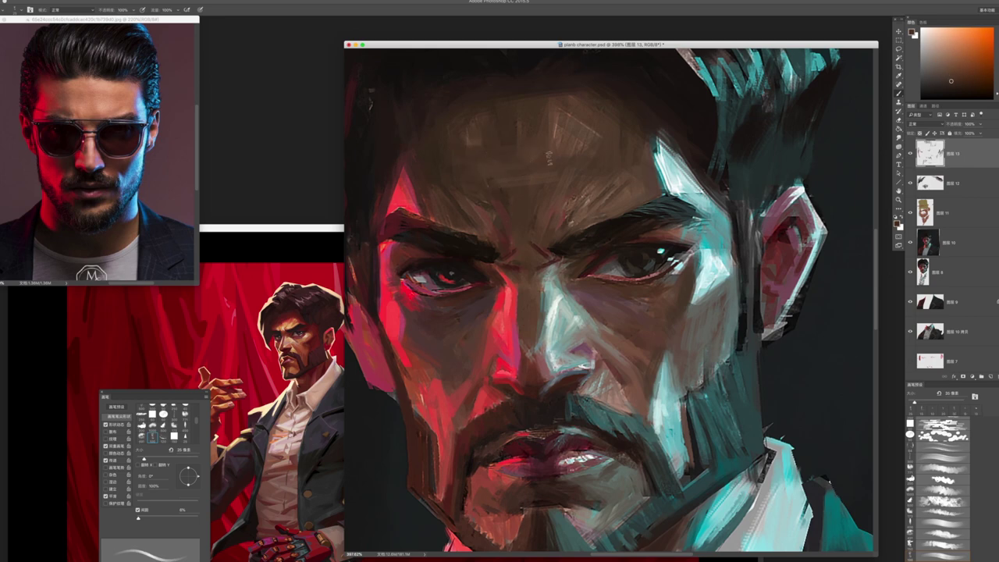
pyautogui.keyDown('alt'); pyautogui.click(519, 149); pyautogui.keyUp('alt')
pyautogui.keyDown('alt'); pyautogui.click(537, 160); pyautogui.keyUp('alt')
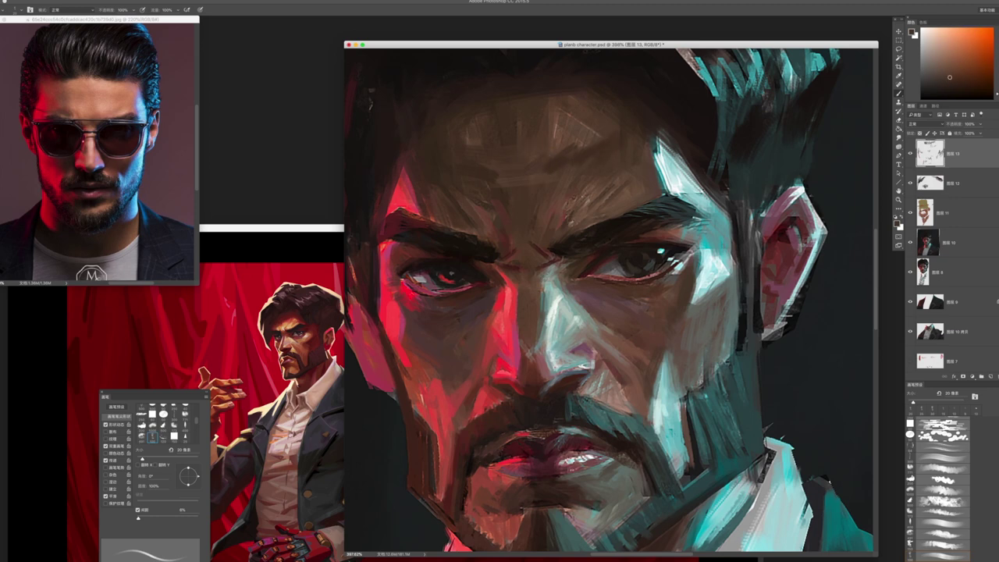
# - Blend the red-lit side of the forehead and temple with sampled dark reddish browns
pyautogui.keyDown('alt'); pyautogui.click(498, 195); pyautogui.keyUp('alt')
pyautogui.keyDown('alt'); pyautogui.click(431, 166); pyautogui.keyUp('alt')
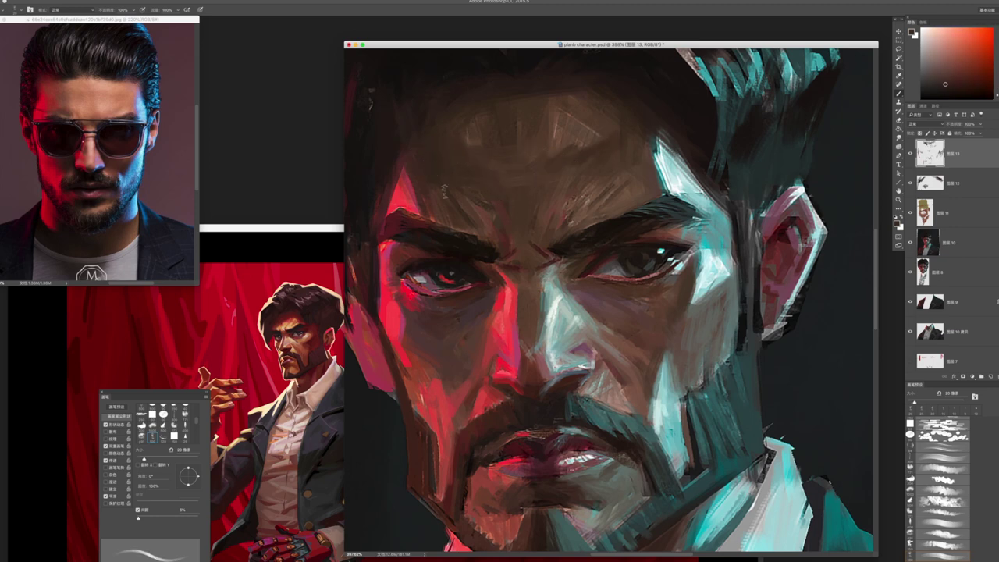
pyautogui.press(']')
pyautogui.keyDown('alt'); pyautogui.click(417, 207); pyautogui.keyUp('alt')
pyautogui.keyDown('alt'); pyautogui.click(426, 195); pyautogui.keyUp('alt')
pyautogui.moveTo(406, 161)
pyautogui.mouseDown()
pyautogui.moveTo(419, 195)
pyautogui.moveTo(391, 201)
pyautogui.mouseUp()
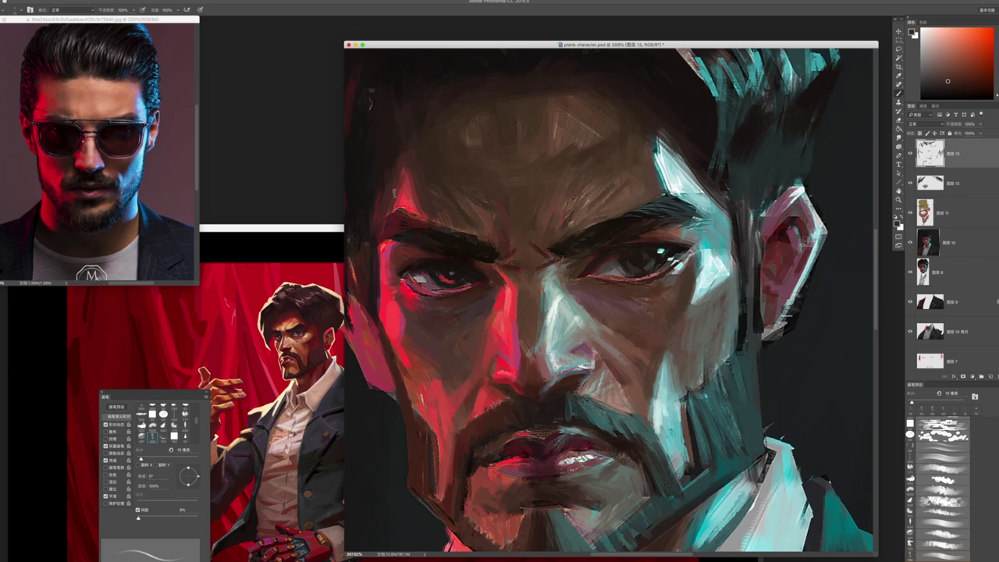
# - Check the whole portrait, then even out the forehead with broad sampled-brown strokes using a 30 px brush
pyautogui.hotkey('ctrl', '0')
pyautogui.hotkey('ctrl', '-')
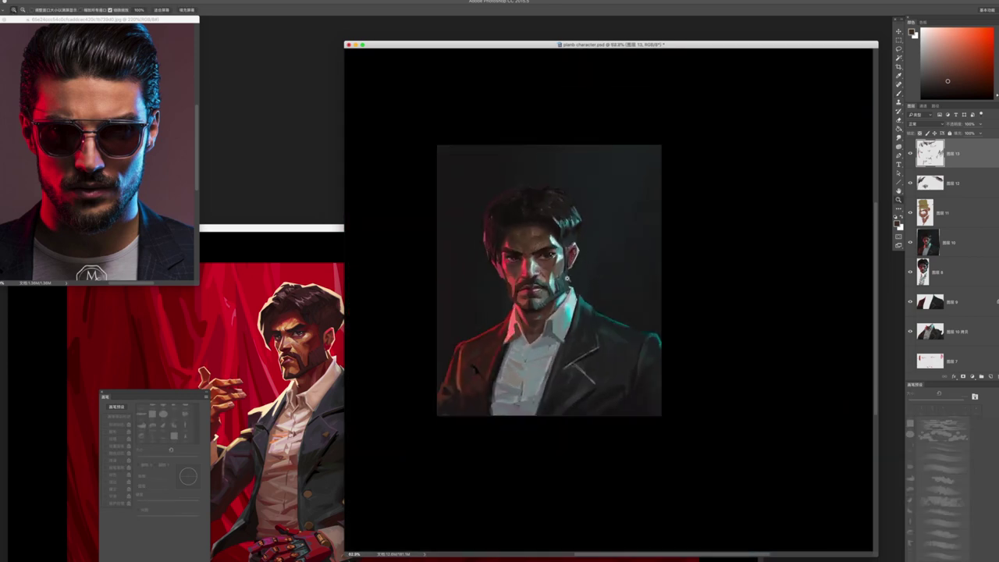
pyautogui.moveTo(566, 276); pyautogui.dragTo(617, 276)
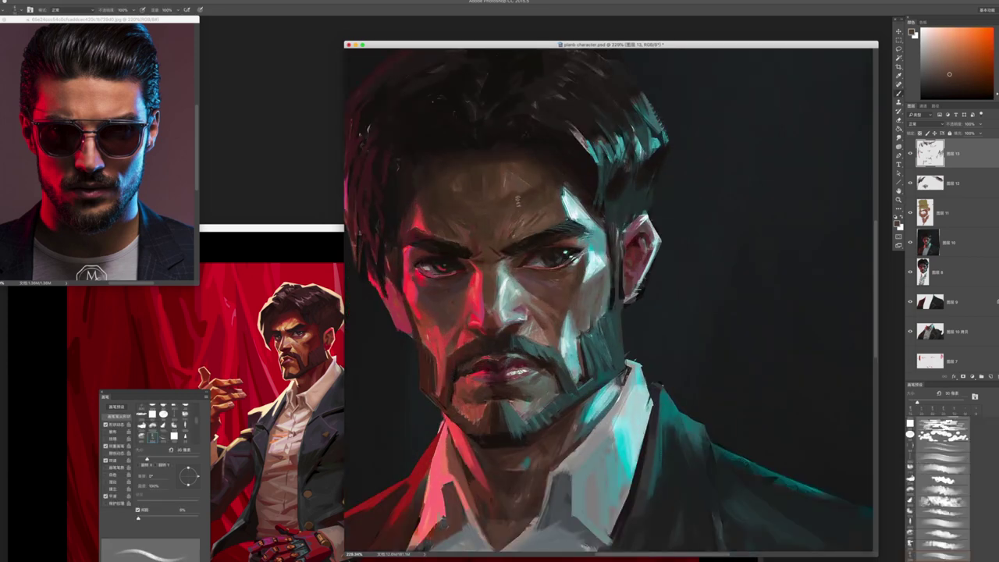
pyautogui.moveTo(514, 198)
pyautogui.mouseDown()
pyautogui.moveTo(535, 170)
pyautogui.moveTo(491, 156)
pyautogui.moveTo(494, 139)
pyautogui.moveTo(510, 151)
pyautogui.moveTo(513, 141)
pyautogui.mouseUp()
pyautogui.keyDown('alt'); pyautogui.click(535, 184); pyautogui.keyUp('alt')
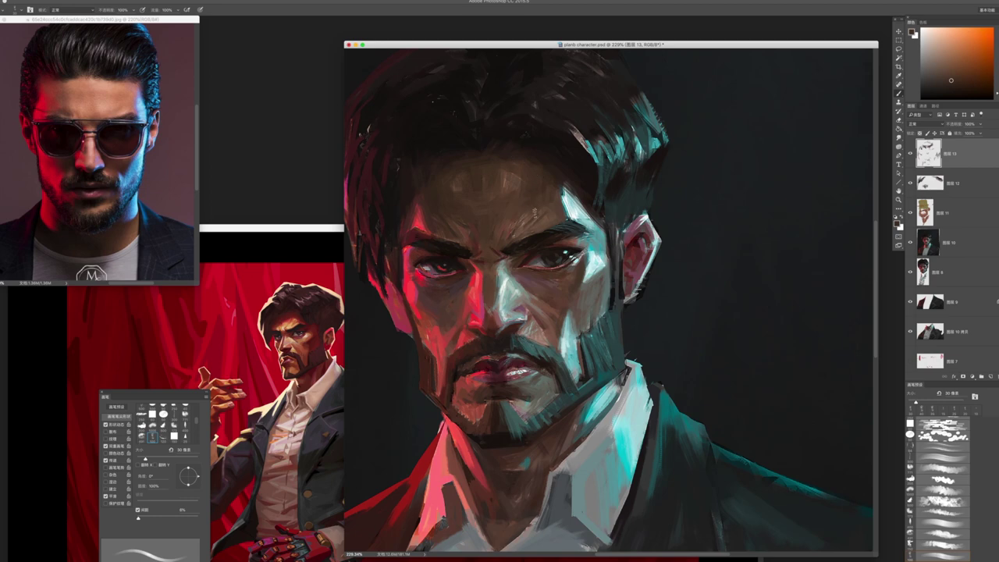
# - Touch up the beard edge along the teal-lit jaw with dark brown and a 25 px brush
pyautogui.press('z')
pyautogui.moveTo(534, 209)
pyautogui.mouseDown()
pyautogui.moveTo(544, 132)
pyautogui.moveTo(540, 336)
pyautogui.moveTo(516, 357)
pyautogui.moveTo(525, 331)
pyautogui.moveTo(575, 346)
pyautogui.mouseUp()
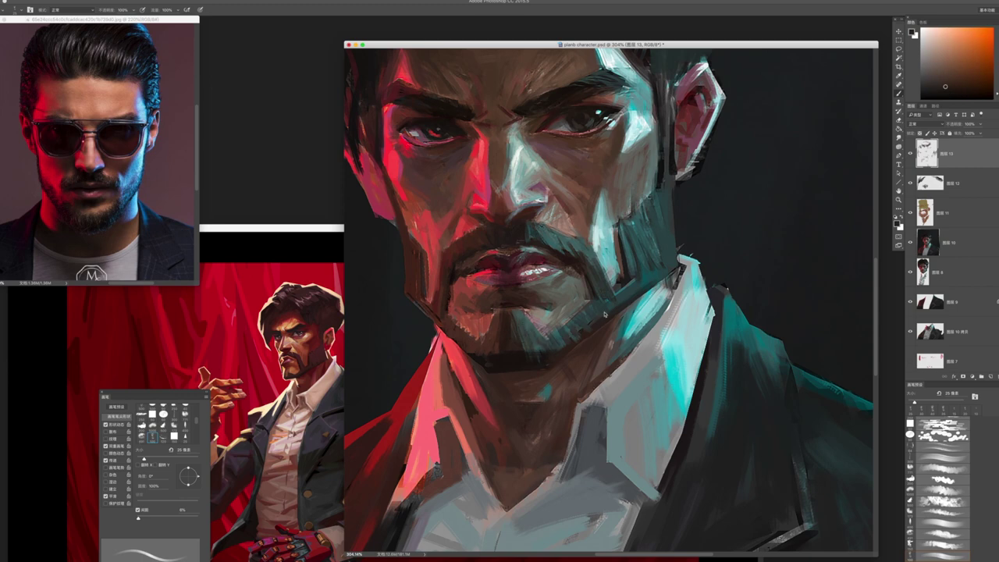
pyautogui.press('[')
pyautogui.press('super+0')
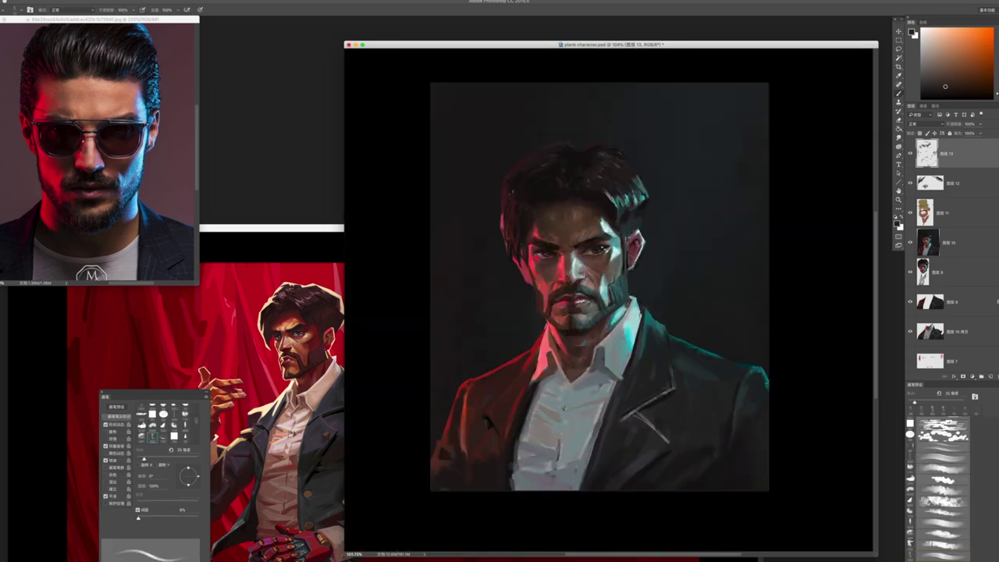
# - Refine the hair edge and the red-lit eye with sampled skin and dark red tones using a much smaller brush
pyautogui.scroll(6, 557, 244)
pyautogui.press('[')
pyautogui.press('[')
pyautogui.press('[')
pyautogui.press('[')
pyautogui.keyDown('alt'); pyautogui.click(558, 244); pyautogui.keyUp('alt')
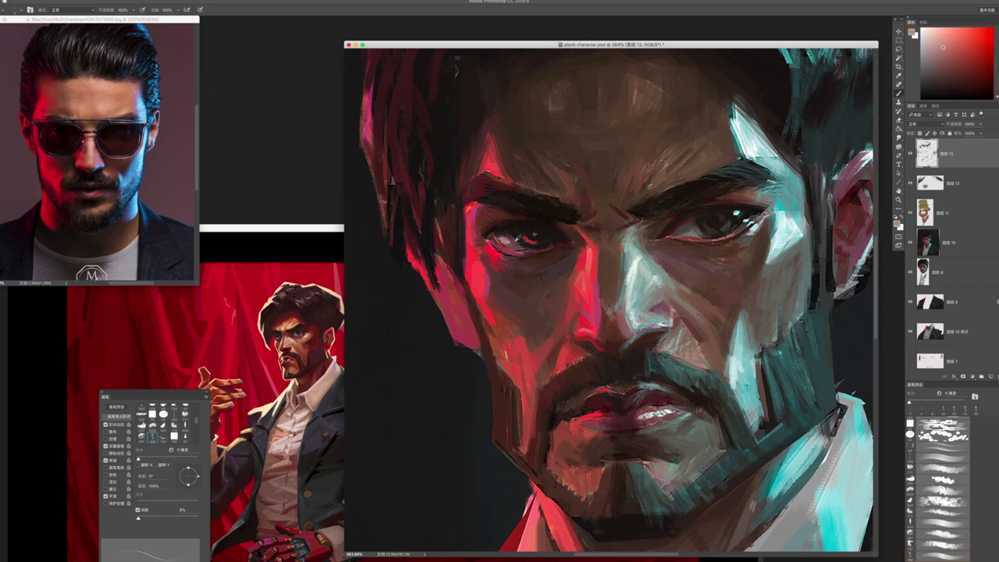
pyautogui.keyDown('alt'); pyautogui.click(502, 224); pyautogui.keyUp('alt')
pyautogui.moveTo(512, 237); pyautogui.dragTo(522, 212)
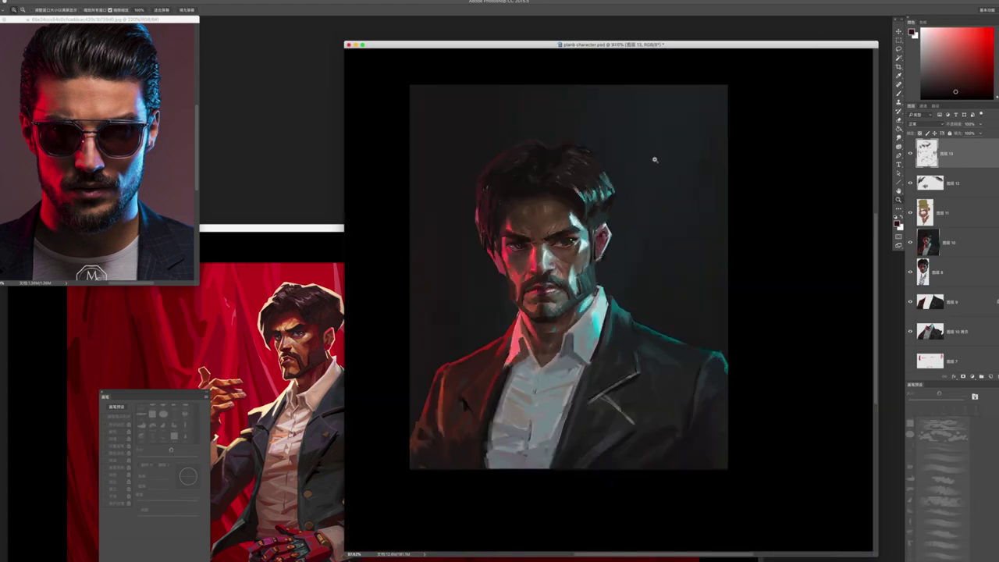